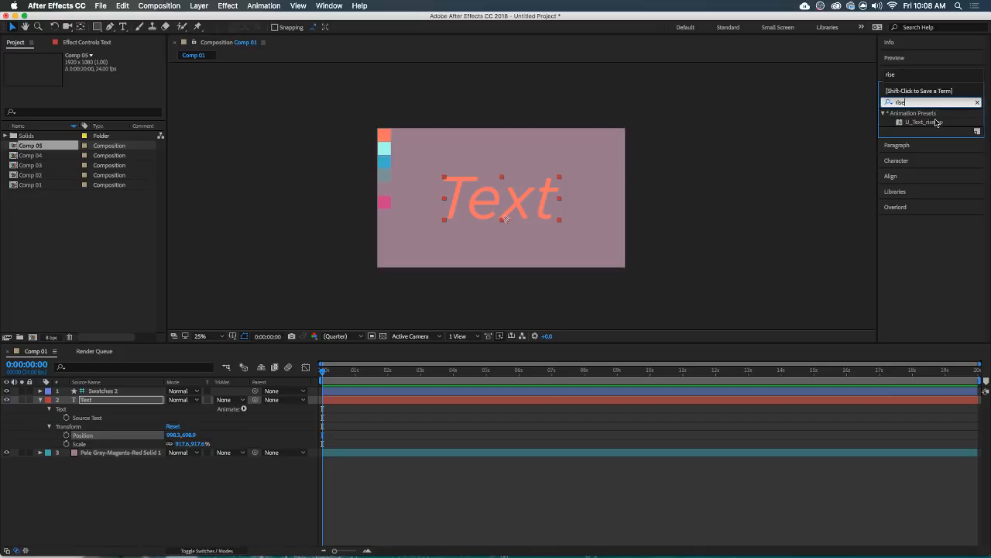
Scale the Text layer down to about 469% so the whole word fits in the frame during the rise-up animation.
{"action": "left_click", "coordinate": [914, 161]}
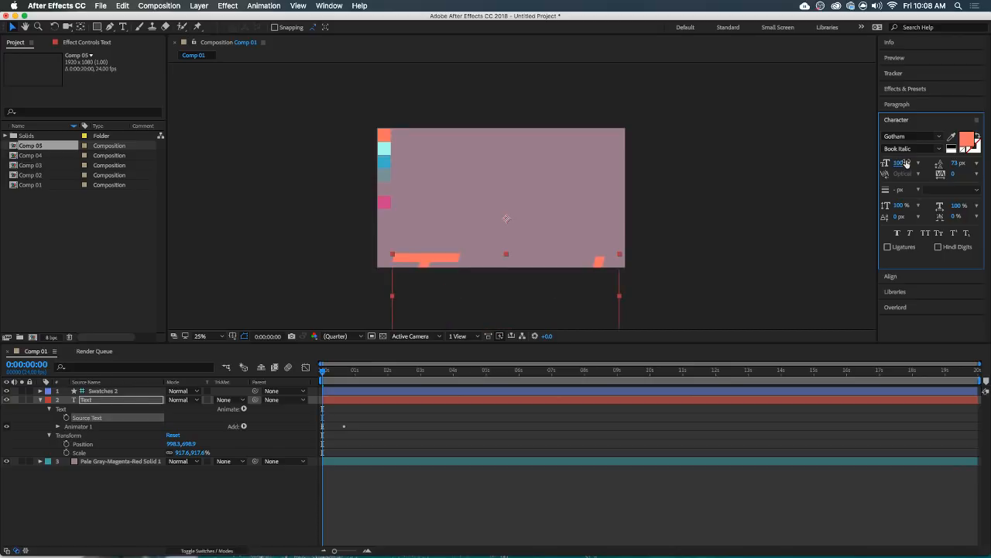
{"action": "left_click", "coordinate": [620, 259]}
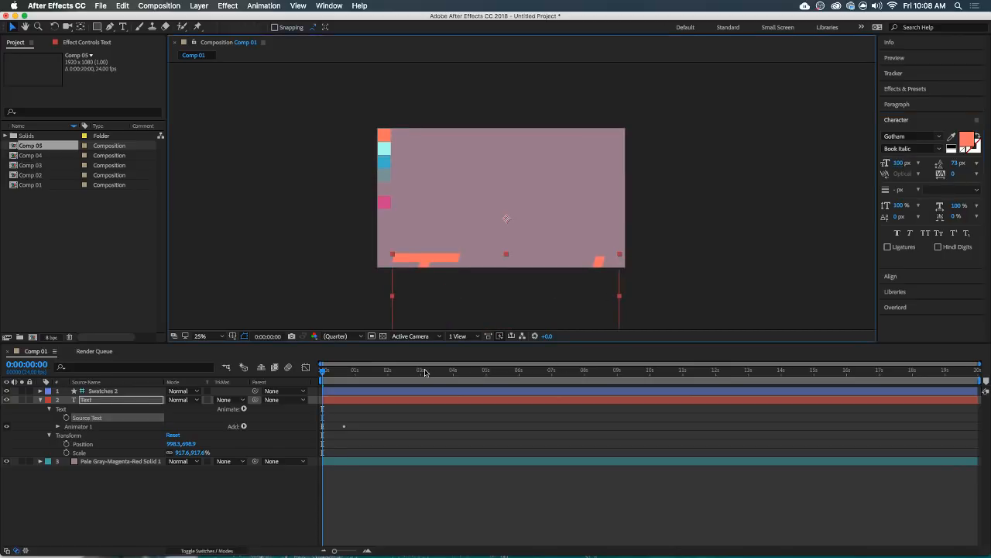
{"action": "key", "text": "space"}
{"action": "left_click_drag", "start_coordinate": [619, 134], "coordinate": [565, 176]}
{"action": "key", "text": "space"}
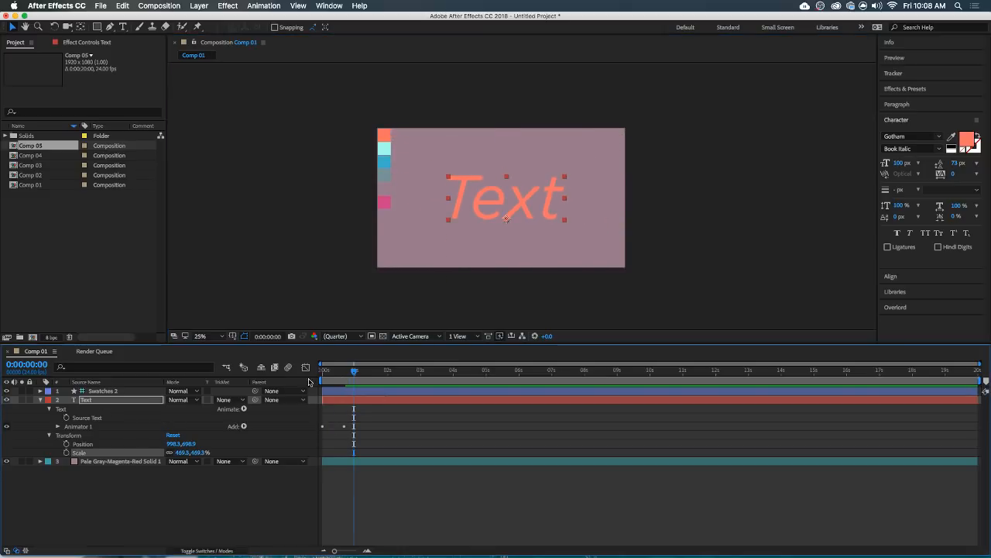
At frame 8, draw a rectangular mask around the Text layer's word, ending just below the baseline, and preview the reveal.
{"action": "key", "text": "space"}
{"action": "left_click_drag", "start_coordinate": [354, 375], "coordinate": [334, 379]}
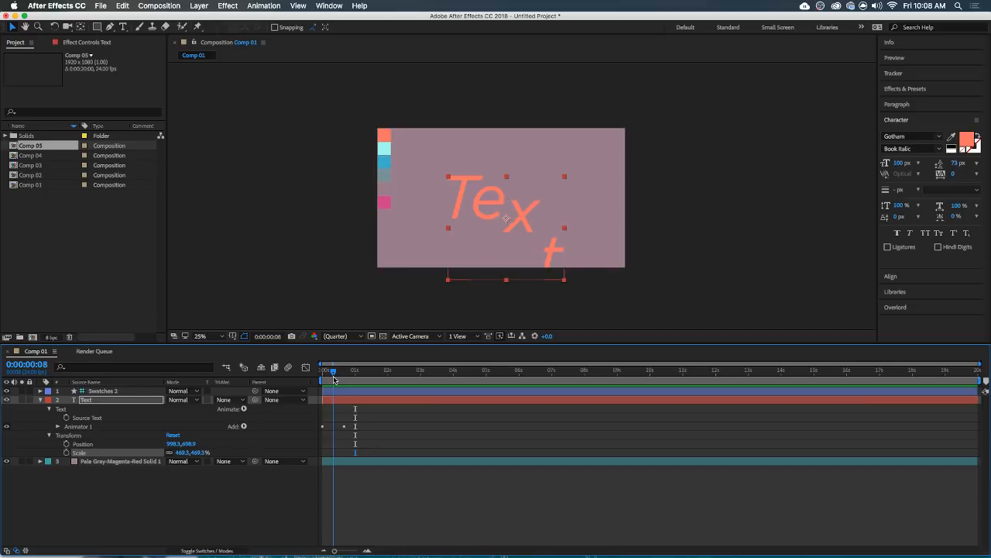
{"action": "left_click", "coordinate": [97, 27]}
{"action": "left_click_drag", "start_coordinate": [426, 166], "coordinate": [586, 223]}
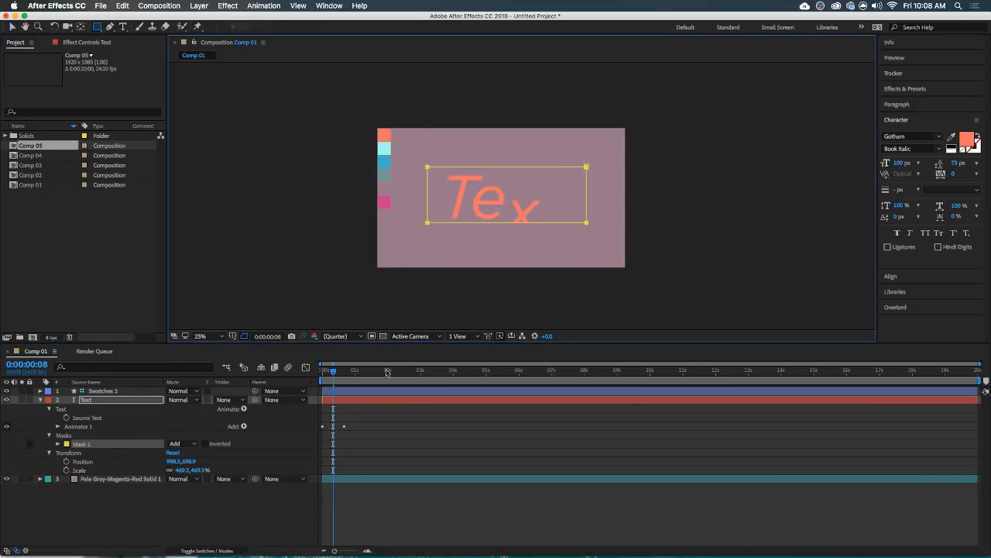
{"action": "key", "text": "space"}
{"action": "key", "text": "space"}
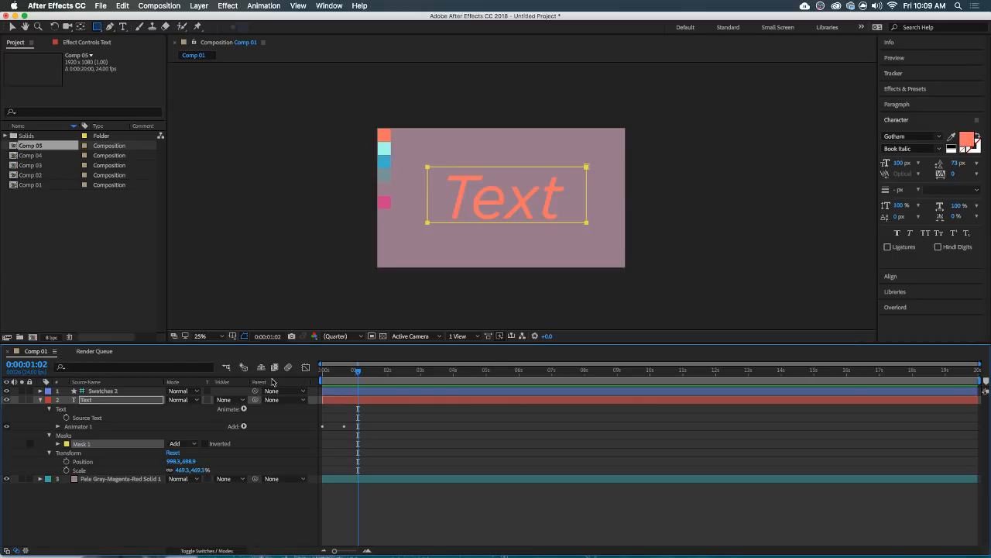
{"action": "key", "text": "space"}
Save the Text layer's Animator 1 and Mask 1 together as an animation preset named Untitled in the Presets folder.
{"action": "left_click", "coordinate": [82, 428]}
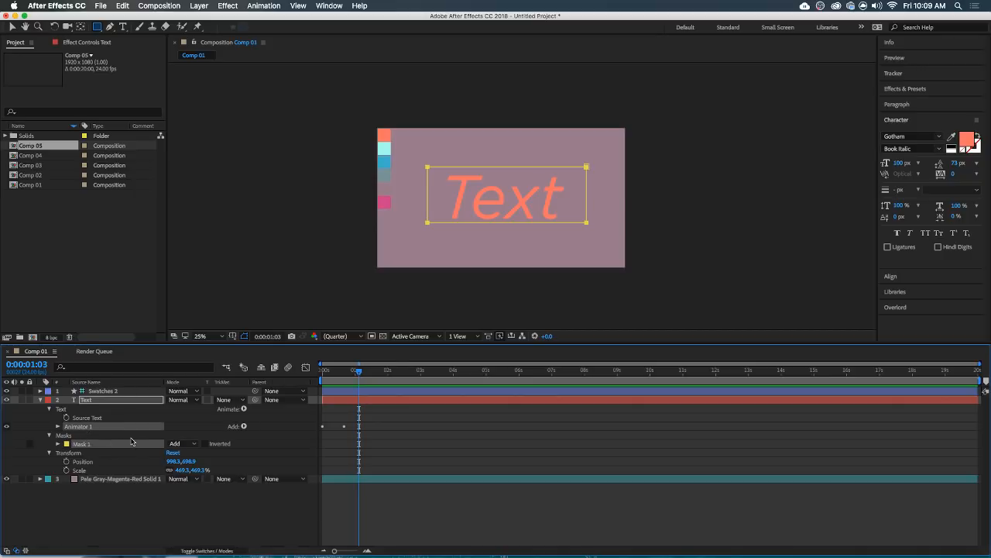
{"action": "left_click", "coordinate": [919, 87]}
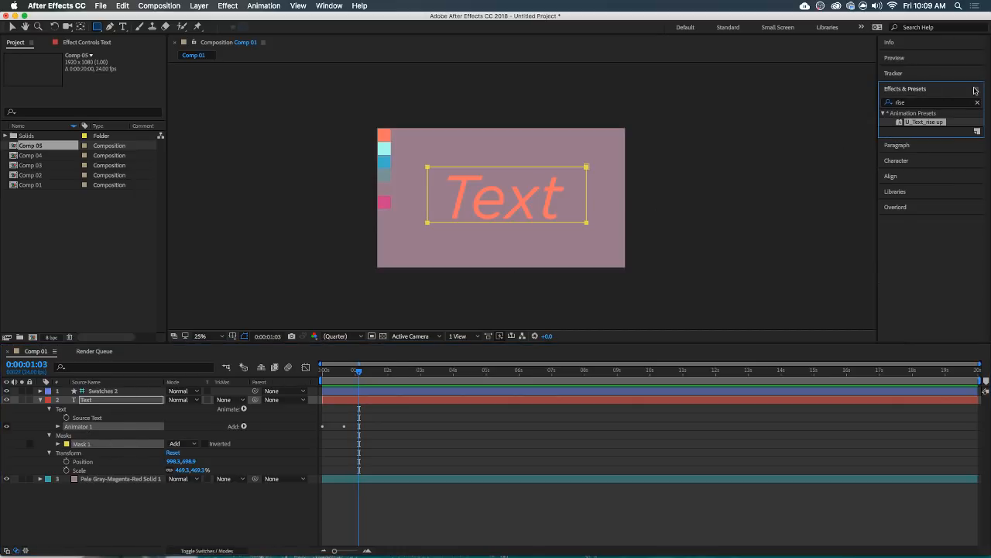
{"action": "left_click", "coordinate": [977, 89]}
{"action": "left_click", "coordinate": [891, 144]}
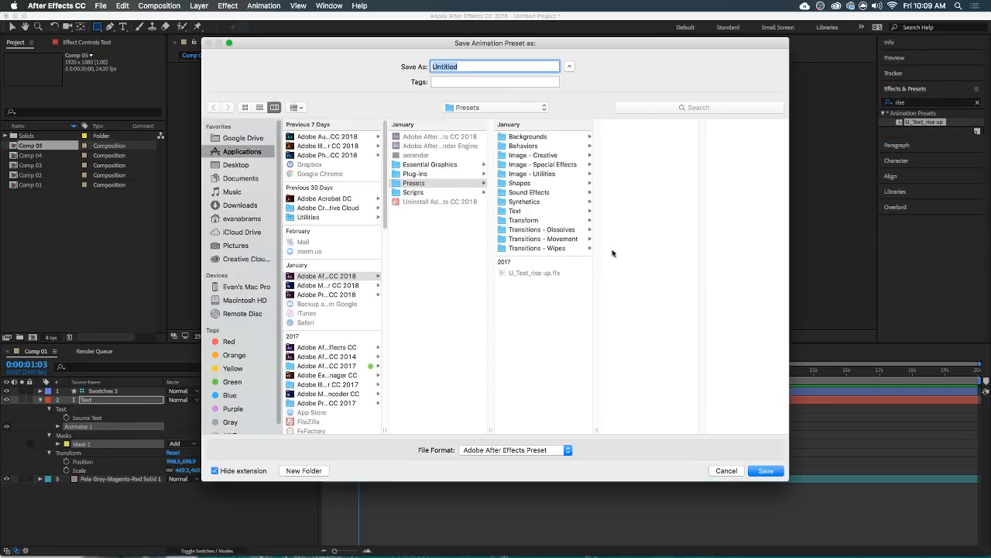
{"action": "left_click", "coordinate": [779, 472]}
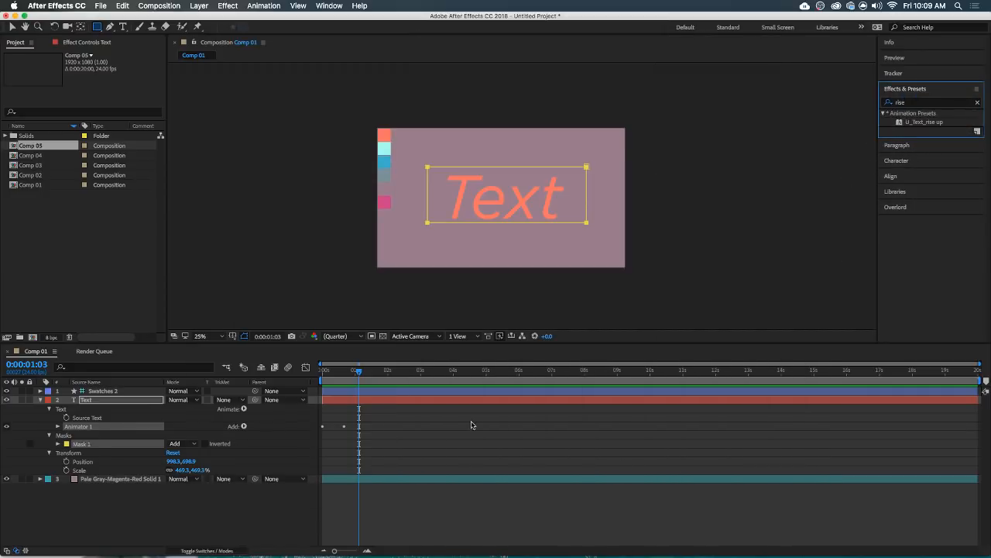
{"action": "left_click", "coordinate": [283, 508]}
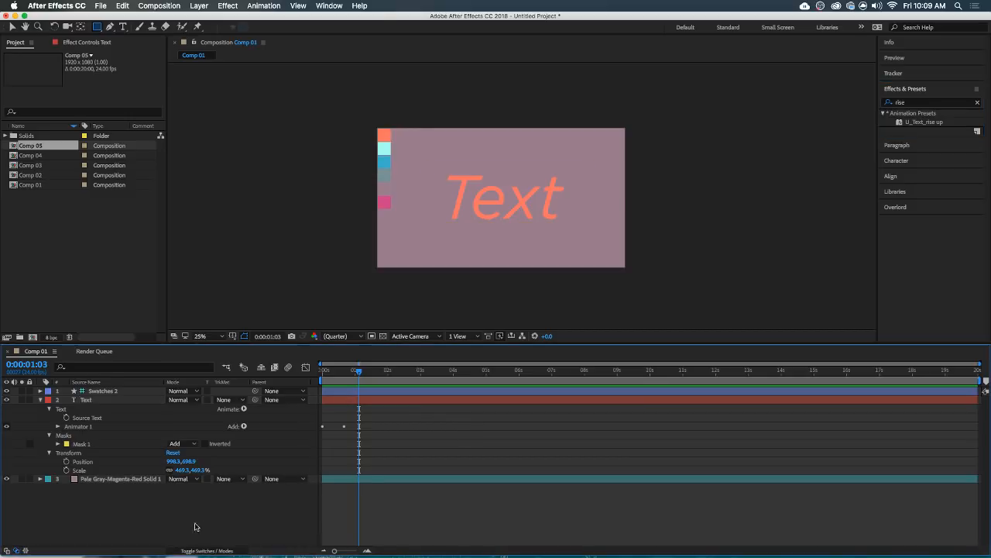
Create a text layer reading "sfgdgsdgfd" and place it below the large word near the composition's lower edge.
{"action": "right_click", "coordinate": [167, 516]}
{"action": "mouse_move", "coordinate": [200, 442]}
{"action": "left_click", "coordinate": [333, 458]}
{"action": "type", "text": "sfgdgsdgfd"}
{"action": "left_click", "coordinate": [368, 394]}
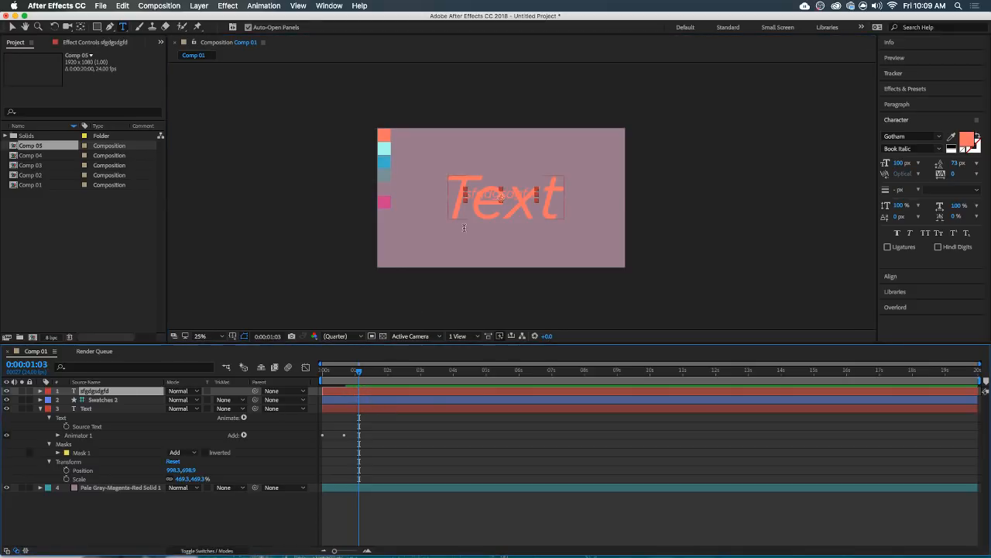
{"action": "key", "text": "v"}
{"action": "left_click_drag", "start_coordinate": [519, 193], "coordinate": [519, 245]}
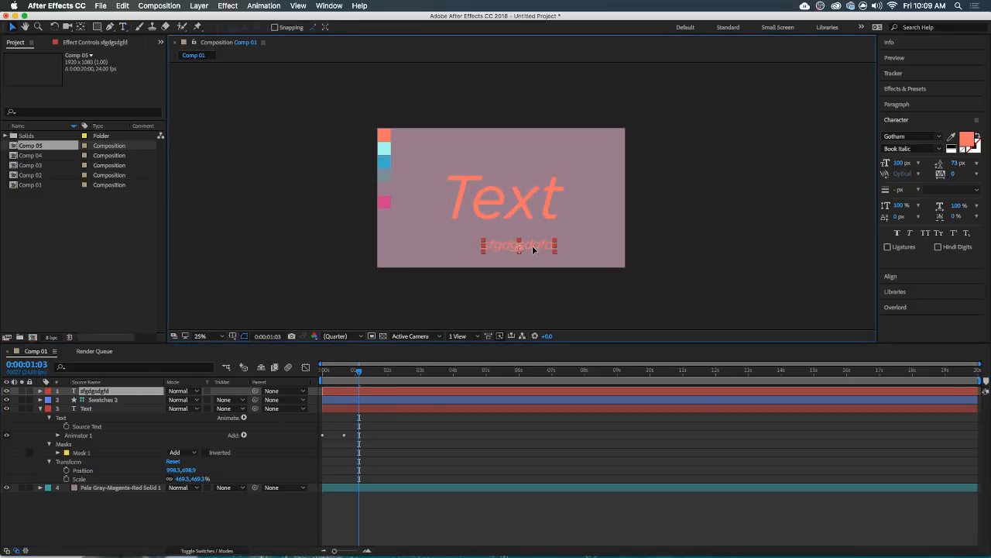
Apply the saved Untitled animation preset to the "sfgdgsdgfd" layer, preview it and inspect the mask around its letters.
{"action": "left_click", "coordinate": [922, 90]}
{"action": "left_click", "coordinate": [914, 102]}
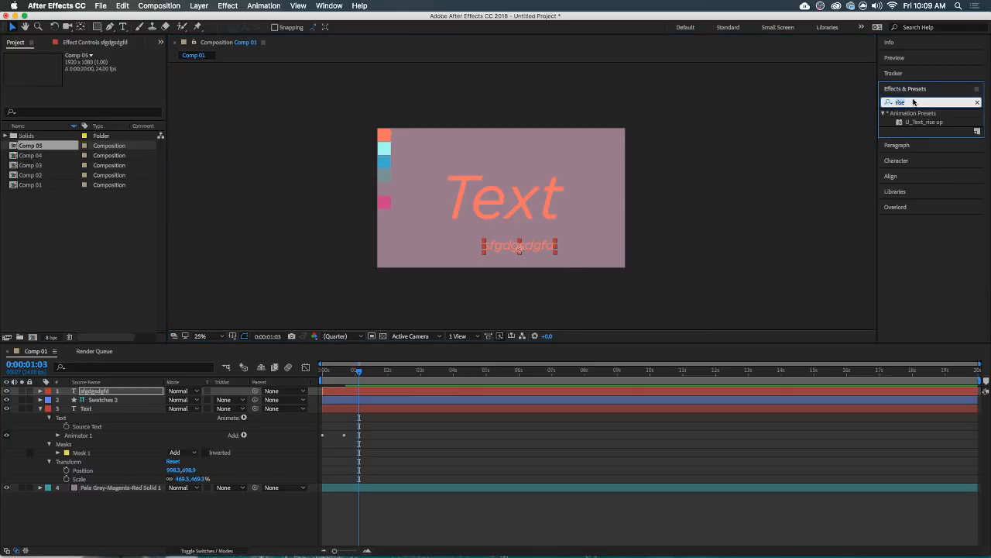
{"action": "type", "text": "untitl"}
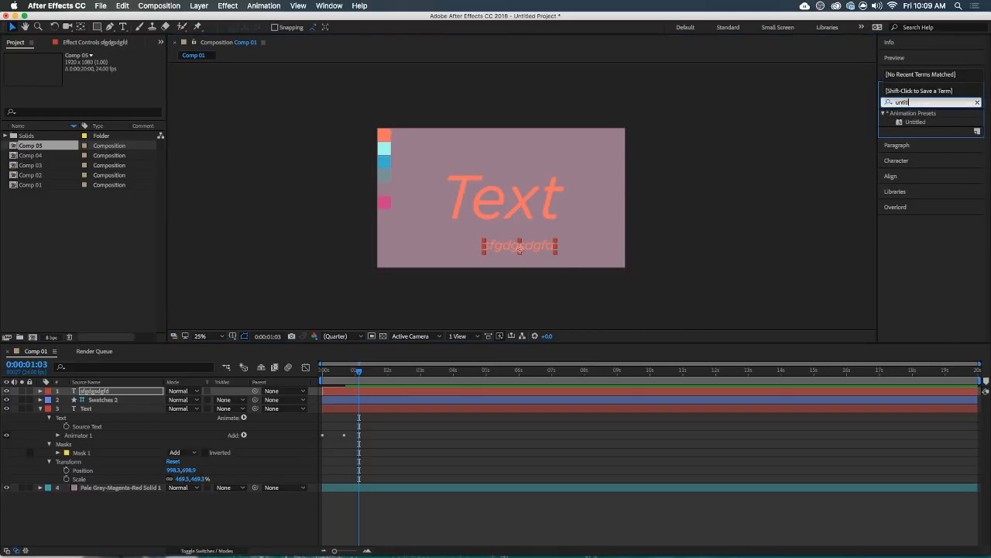
{"action": "double_click", "coordinate": [929, 124]}
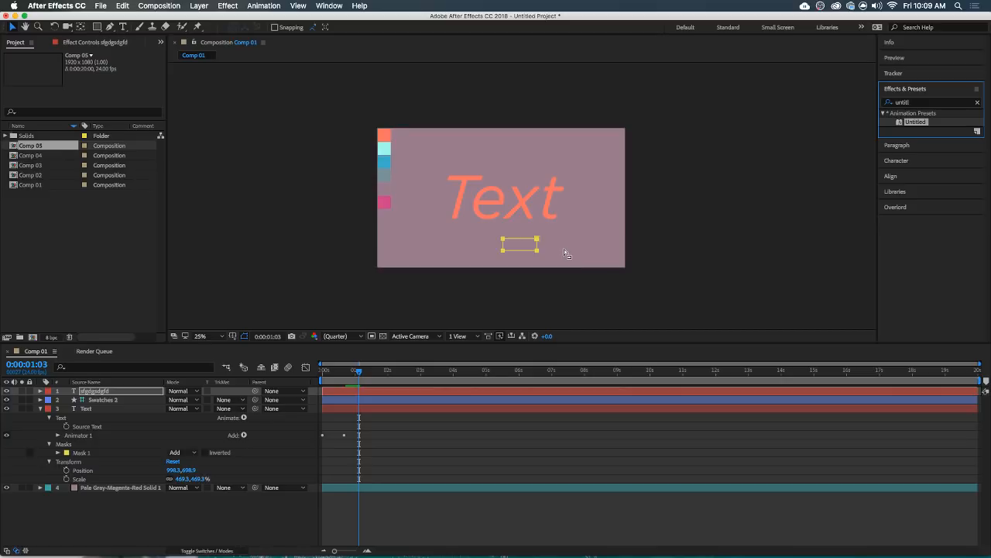
{"action": "key", "text": "space"}
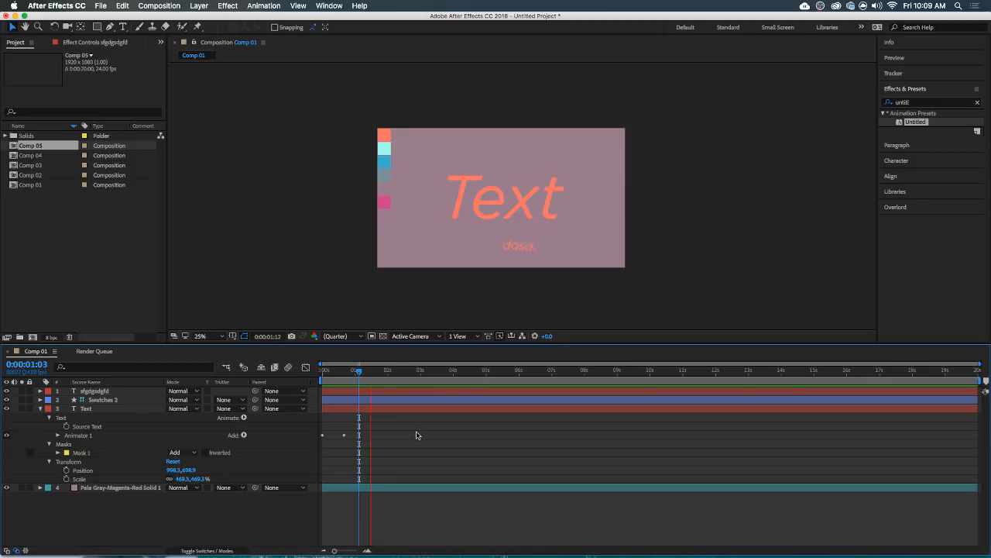
{"action": "left_click", "coordinate": [524, 246]}
{"action": "scroll", "coordinate": [526, 246], "scroll_direction": "up", "scroll_amount": 2}
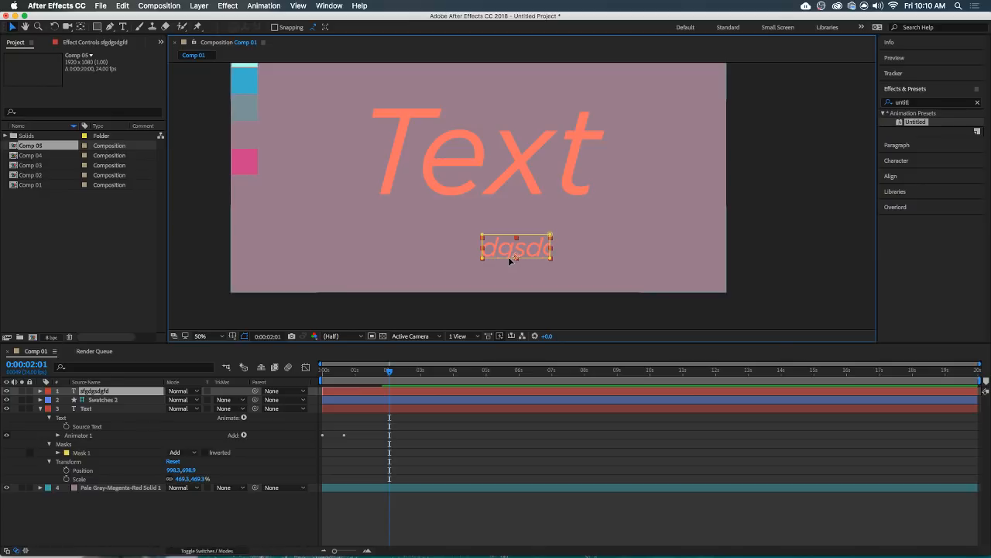
Check the Text layer's reveal at its early frames and delete Mask 1 from that layer.
{"action": "left_click_drag", "start_coordinate": [404, 371], "coordinate": [336, 379]}
{"action": "left_click", "coordinate": [501, 149]}
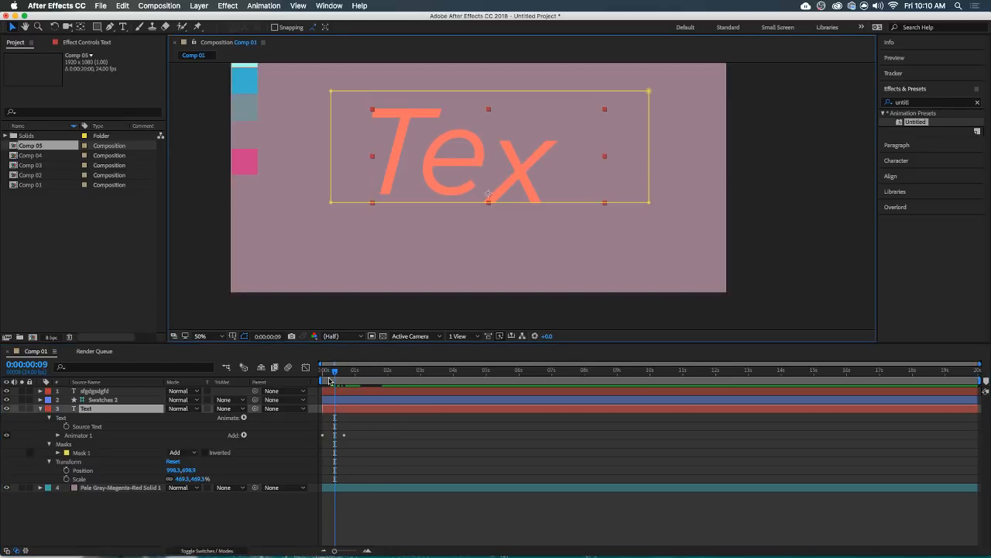
{"action": "left_click", "coordinate": [329, 380]}
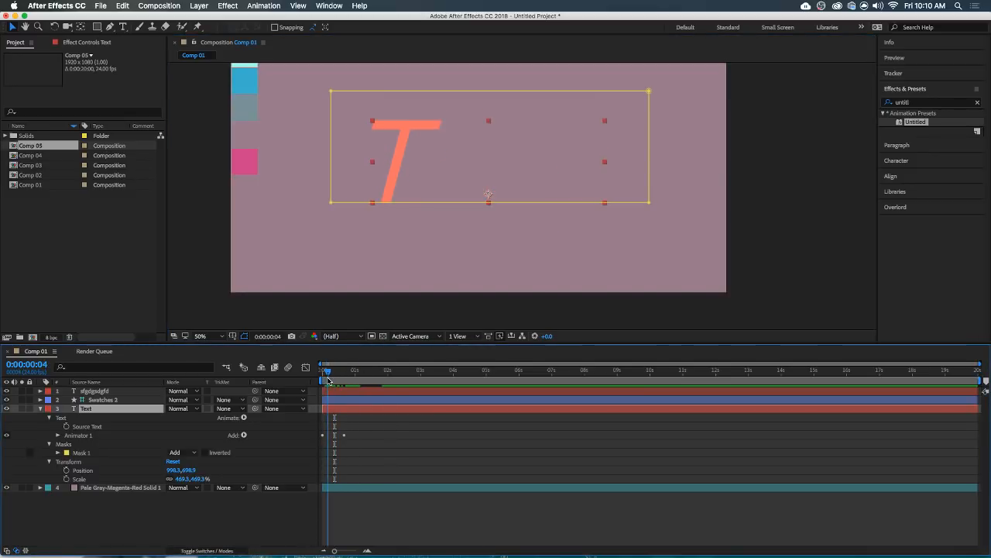
{"action": "left_click", "coordinate": [84, 452]}
{"action": "key", "text": "Delete"}
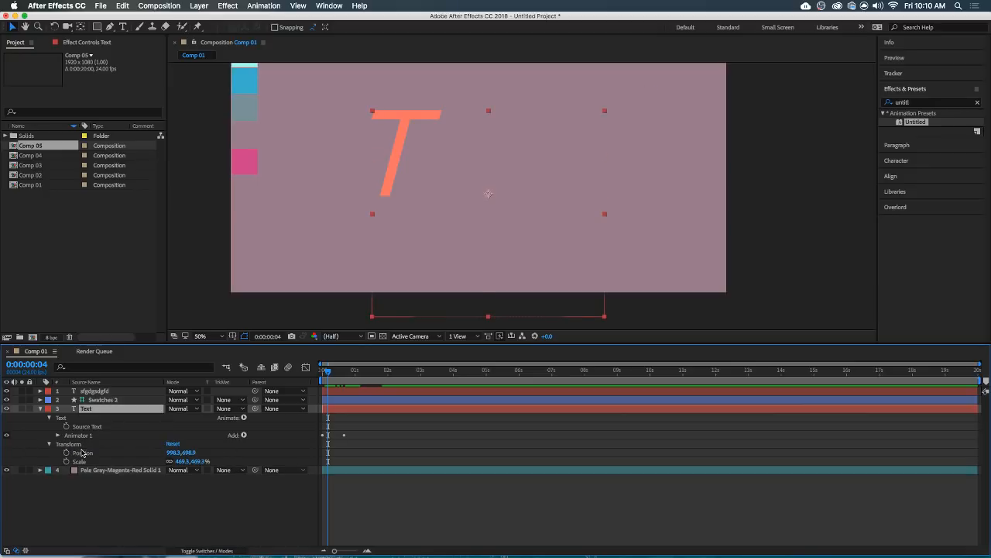
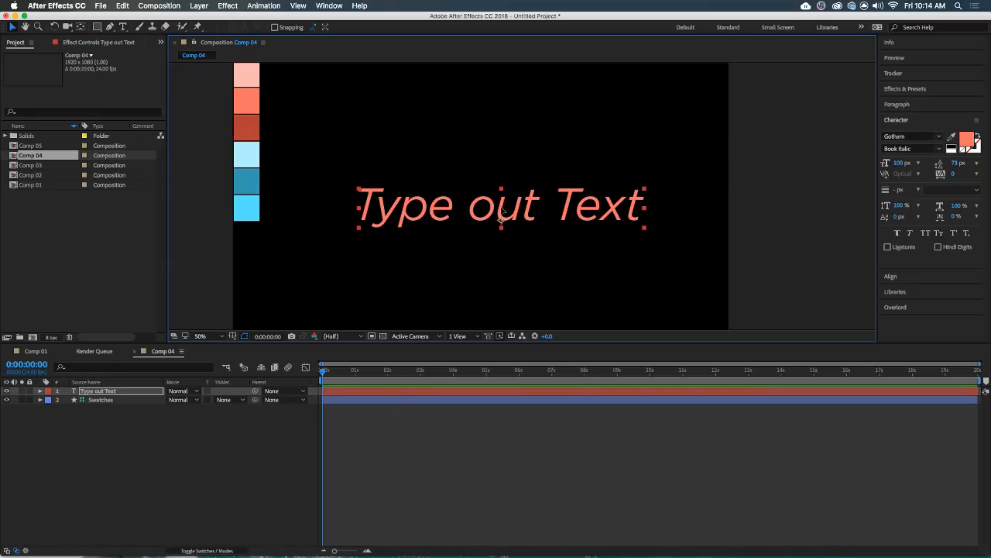
Nudge the "Type out Text" layer in Comp 04 slightly and apply the Typewriter animation preset to it.
{"action": "left_click_drag", "start_coordinate": [504, 207], "coordinate": [501, 209]}
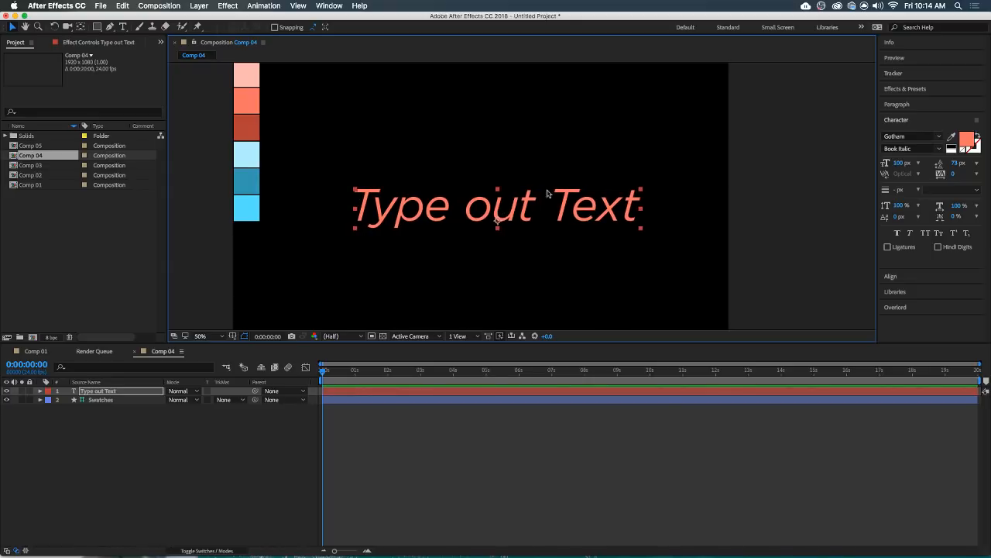
{"action": "left_click", "coordinate": [913, 90]}
{"action": "left_click", "coordinate": [911, 103]}
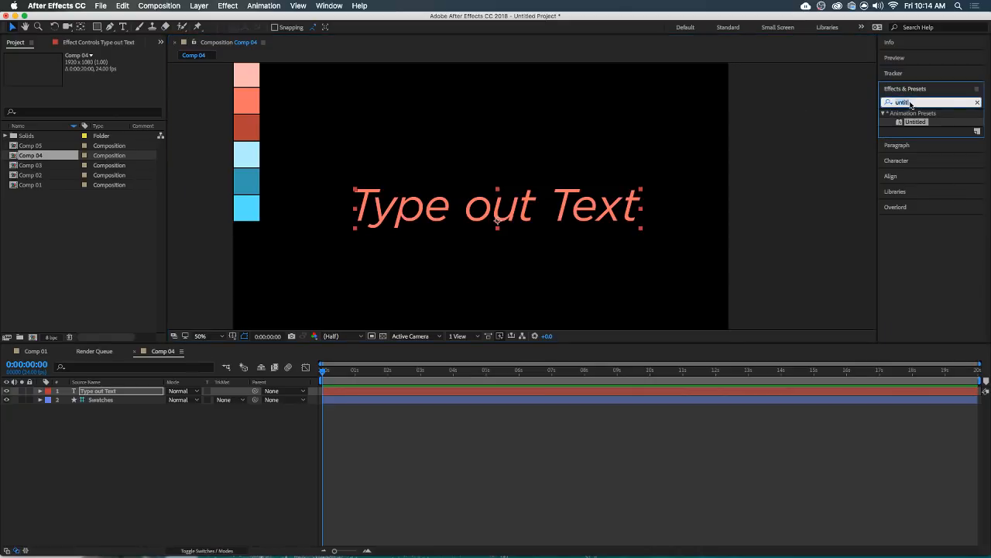
{"action": "type", "text": "type"}
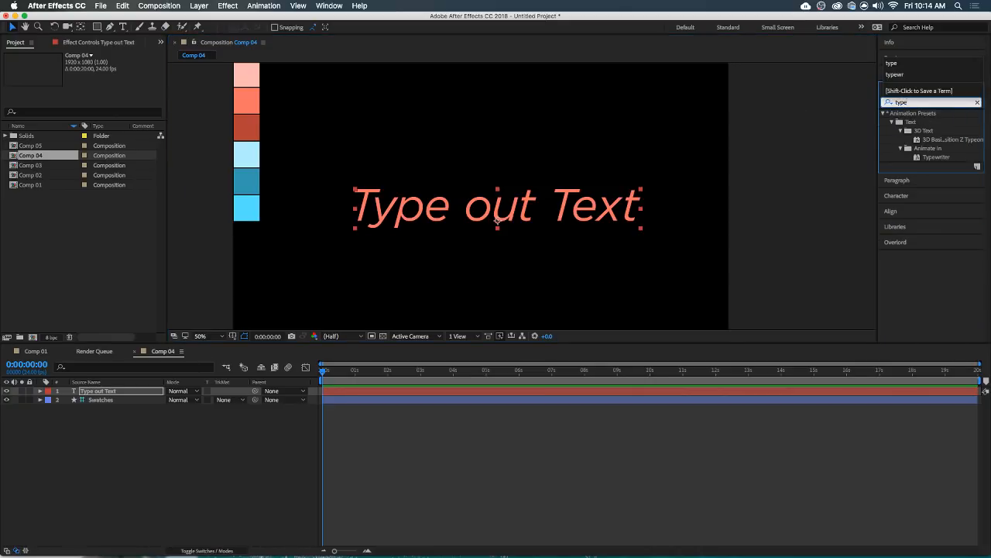
{"action": "double_click", "coordinate": [936, 157]}
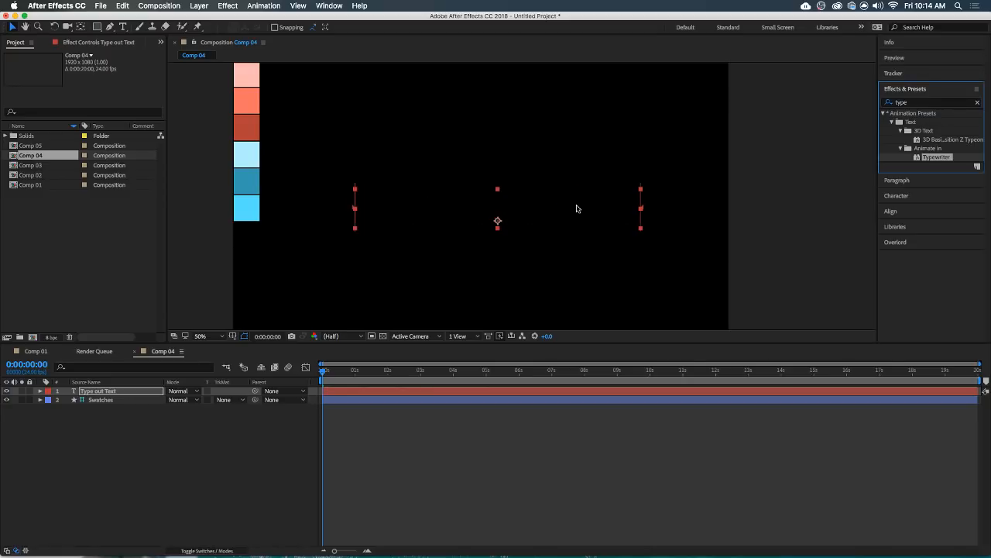
{"action": "key", "text": "space"}
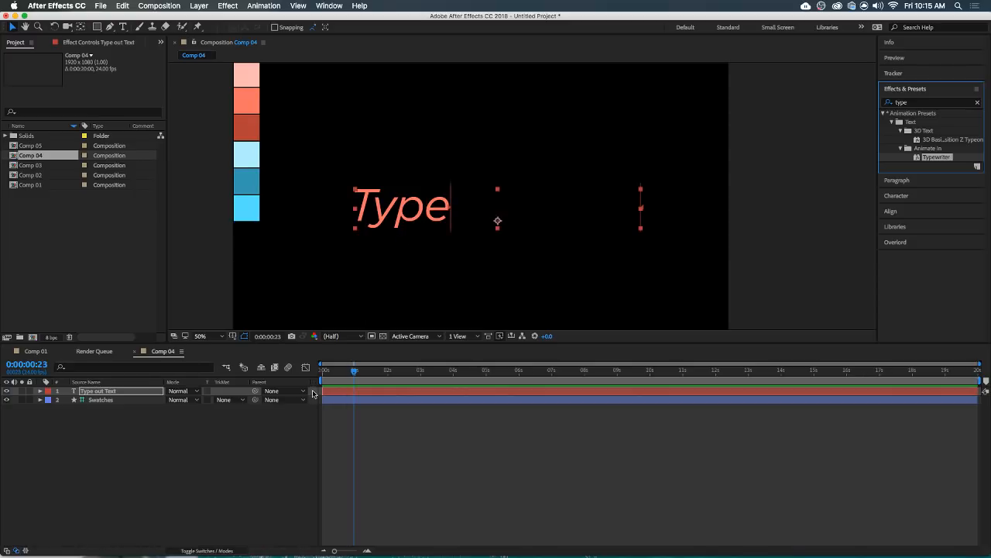
Reveal the "Type out Text" layer's modified properties and delete the Opacity property from Animator 1.
{"action": "left_click", "coordinate": [355, 394]}
{"action": "key", "text": "u"}
{"action": "key", "text": "u"}
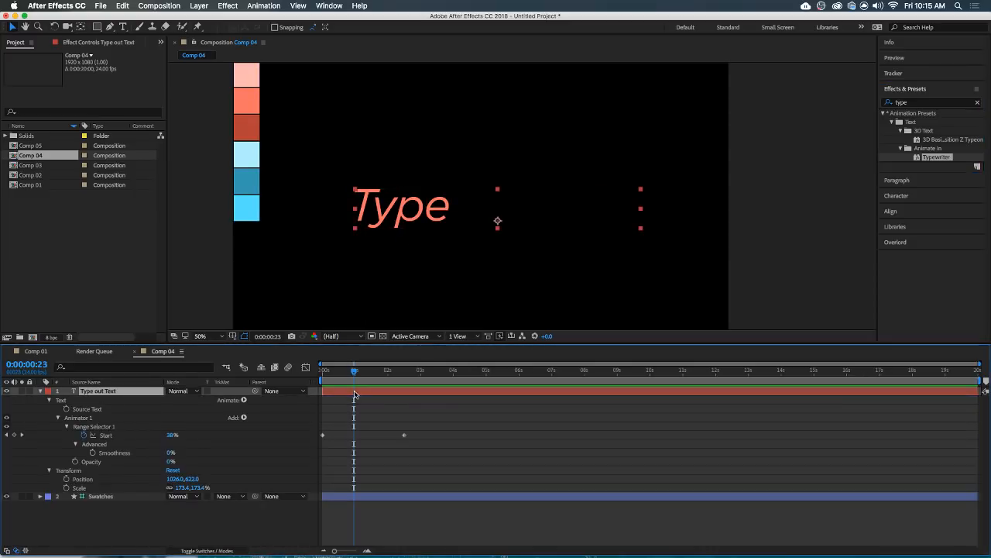
{"action": "left_click", "coordinate": [91, 462]}
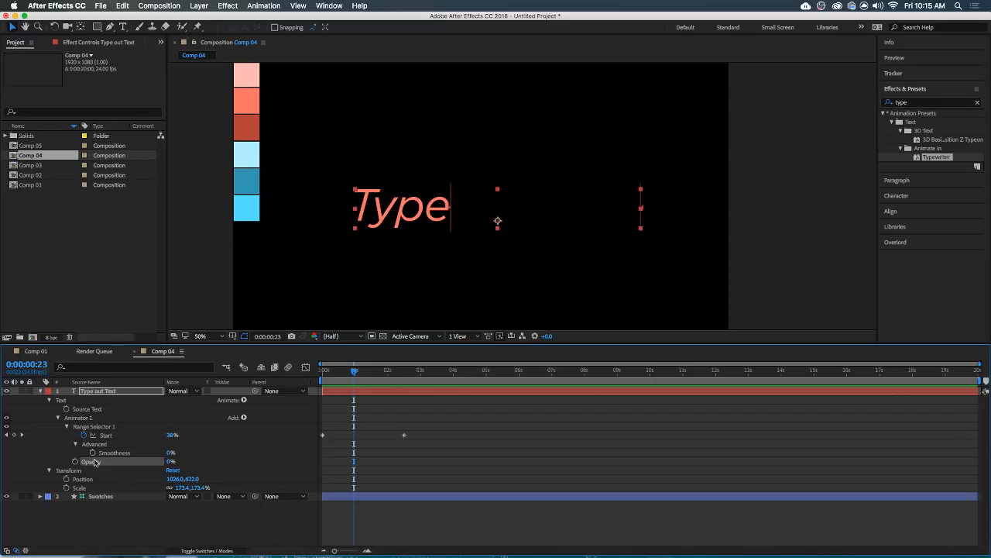
{"action": "left_click_drag", "start_coordinate": [354, 372], "coordinate": [361, 377]}
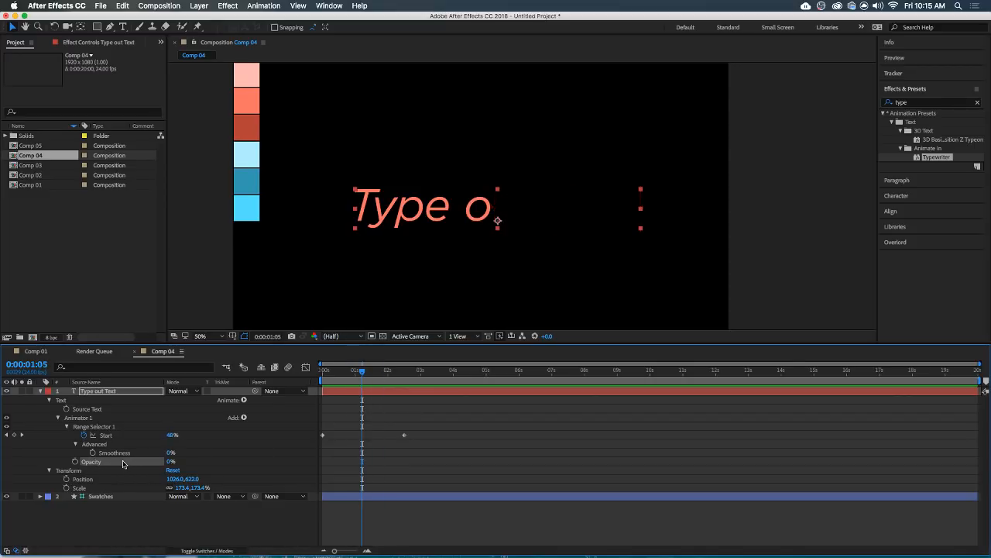
{"action": "key", "text": "Delete"}
Add a Scale property of 0% to Animator 1 of "Type out Text" and preview the animation from the start.
{"action": "left_click", "coordinate": [95, 426]}
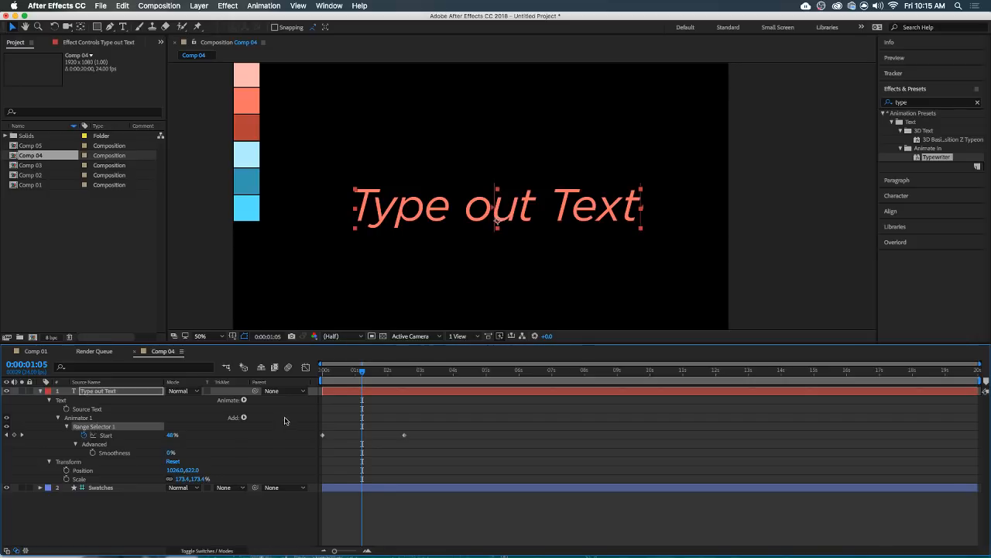
{"action": "left_click", "coordinate": [240, 418]}
{"action": "mouse_move", "coordinate": [268, 419]}
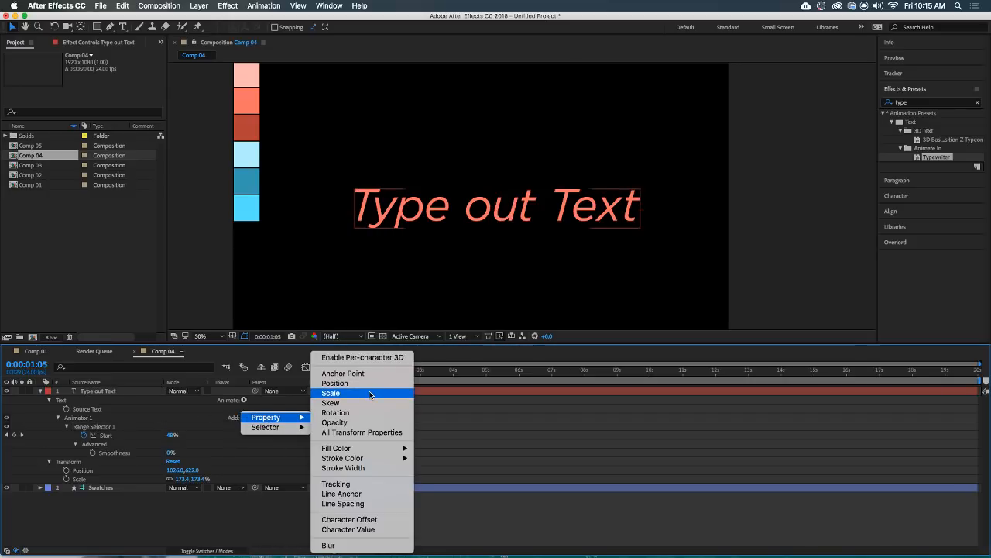
{"action": "left_click", "coordinate": [370, 394]}
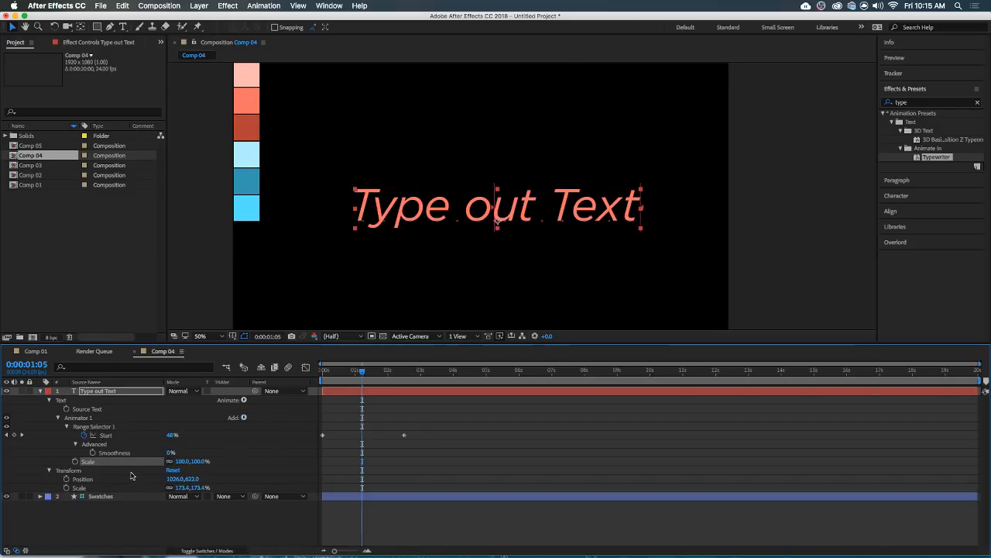
{"action": "left_click", "coordinate": [183, 461]}
{"action": "type", "text": "00.0"}
{"action": "key", "text": "Return"}
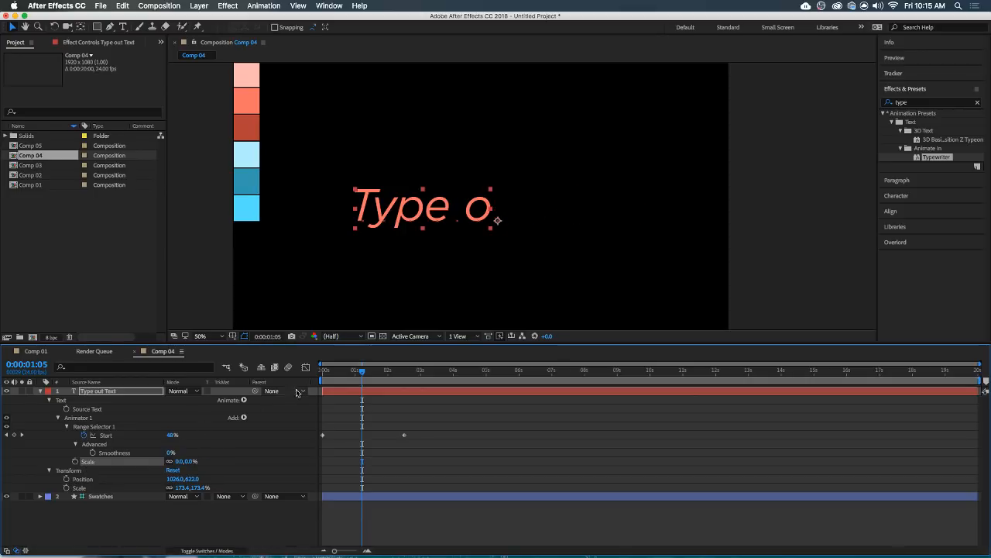
{"action": "key", "text": "Home"}
{"action": "key", "text": "space"}
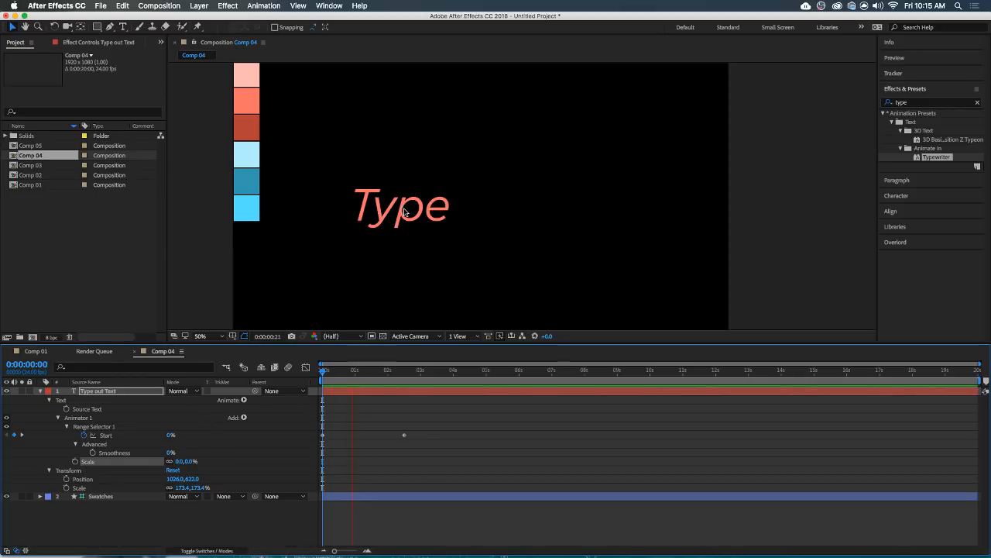
Move the partly typed text toward the frame's centre at 0:00:01:05 and show the title/action safe guides in Comp 04.
{"action": "key", "text": "space"}
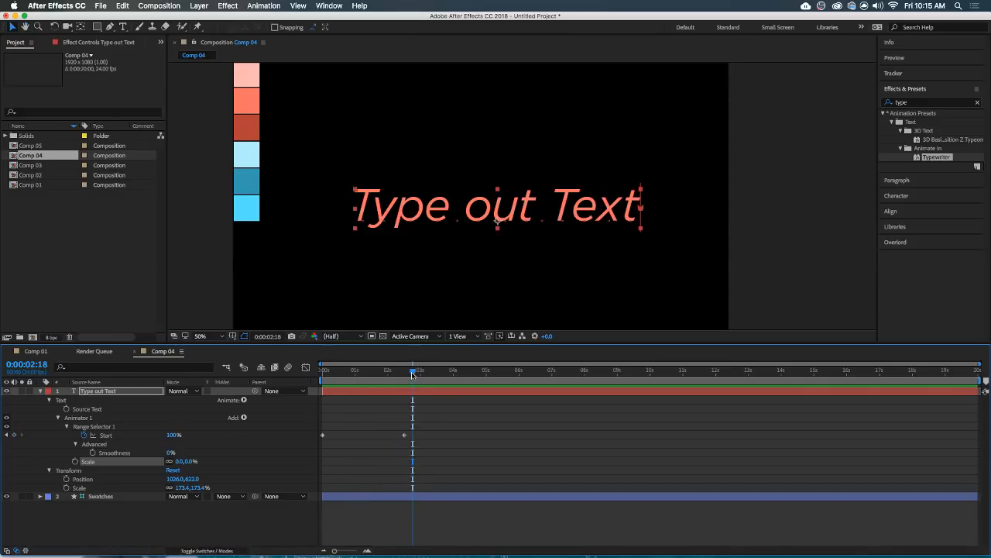
{"action": "left_click_drag", "start_coordinate": [413, 371], "coordinate": [362, 390]}
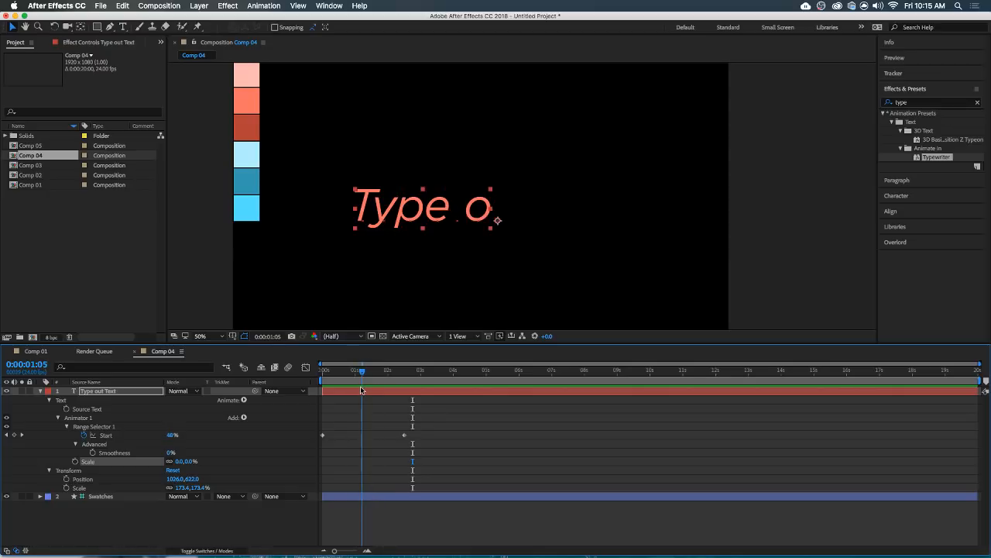
{"action": "left_click_drag", "start_coordinate": [423, 217], "coordinate": [494, 219]}
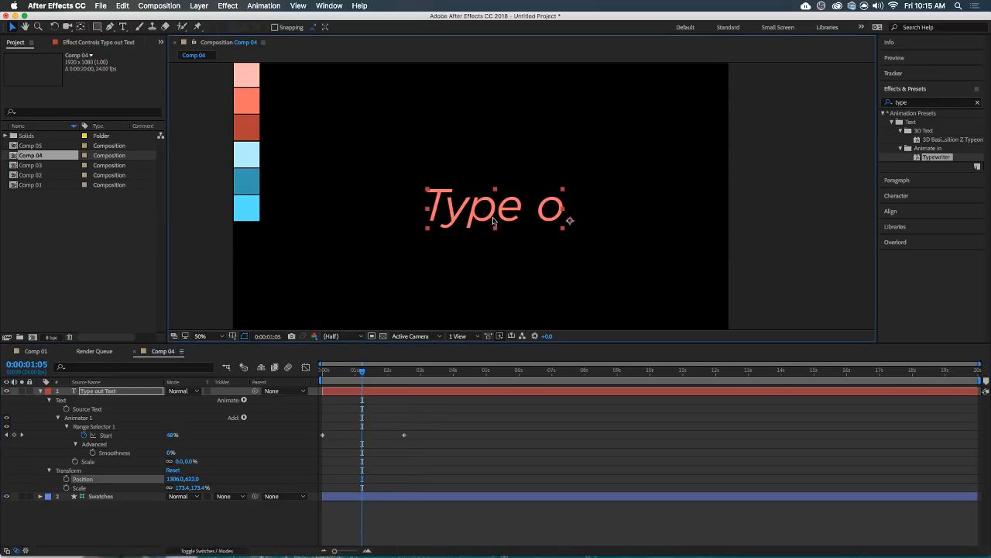
{"action": "left_click", "coordinate": [244, 335]}
{"action": "left_click", "coordinate": [248, 346]}
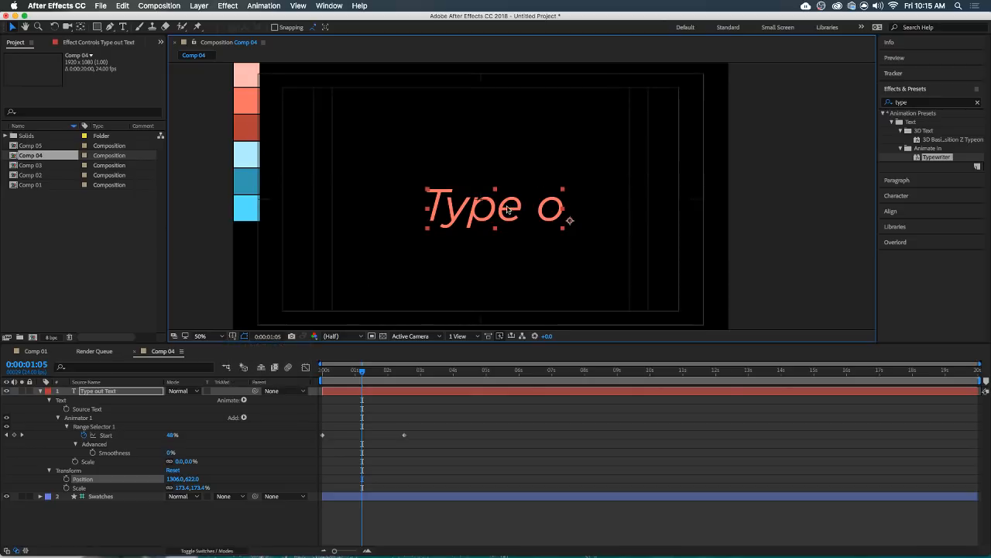
Centre the partly typed text on the guides, then re-centre it at the earlier frame 0:00:00:17.
{"action": "left_click_drag", "start_coordinate": [506, 218], "coordinate": [484, 204]}
{"action": "left_click_drag", "start_coordinate": [362, 374], "coordinate": [347, 374]}
{"action": "left_click_drag", "start_coordinate": [454, 198], "coordinate": [475, 201]}
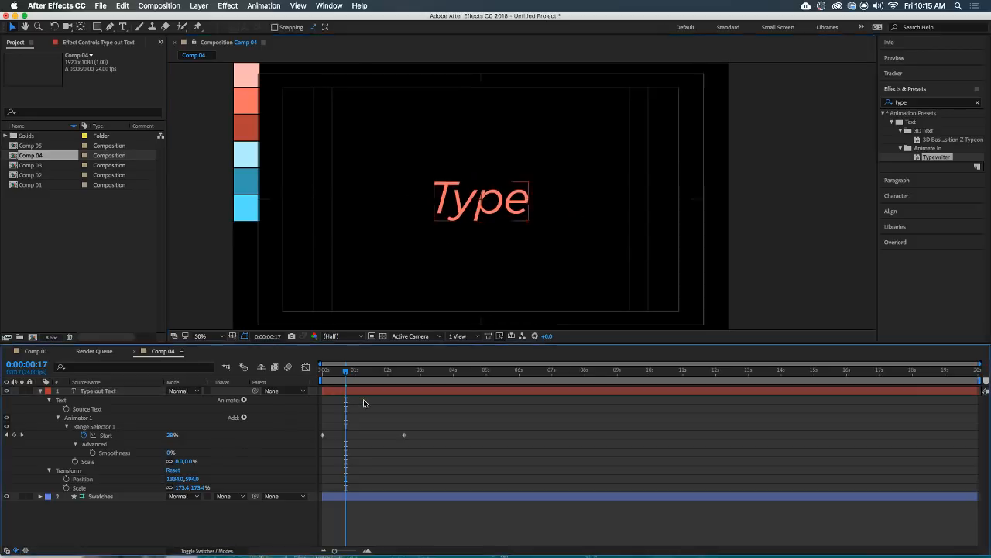
Add an expression to the Anchor Point of "Type out Text" with the lines x=, y= and [x,y].
{"action": "key", "text": "a"}
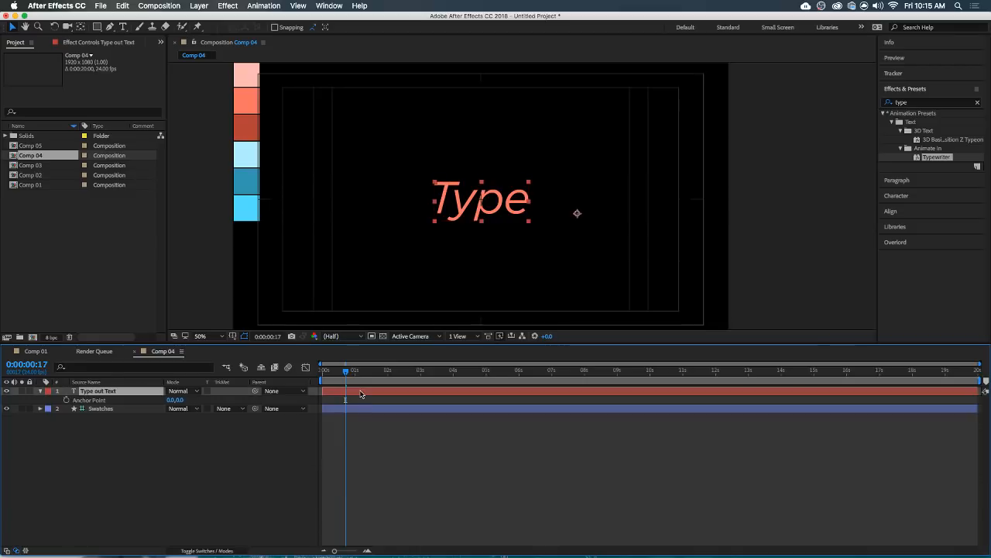
{"action": "left_click", "coordinate": [67, 401], "text": "alt"}
{"action": "left_click_drag", "start_coordinate": [349, 412], "coordinate": [371, 505]}
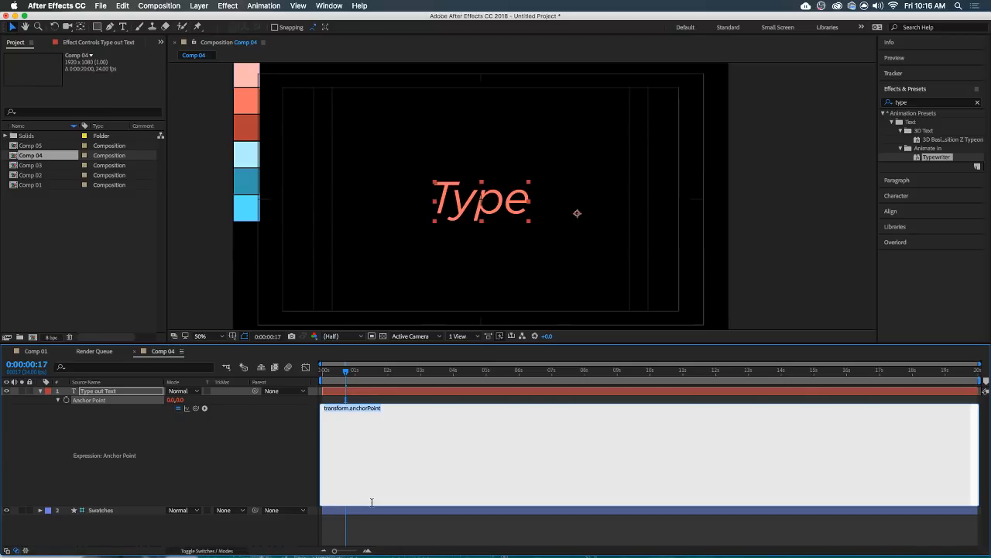
{"action": "key", "text": "BackSpace"}
{"action": "key", "text": "Return"}
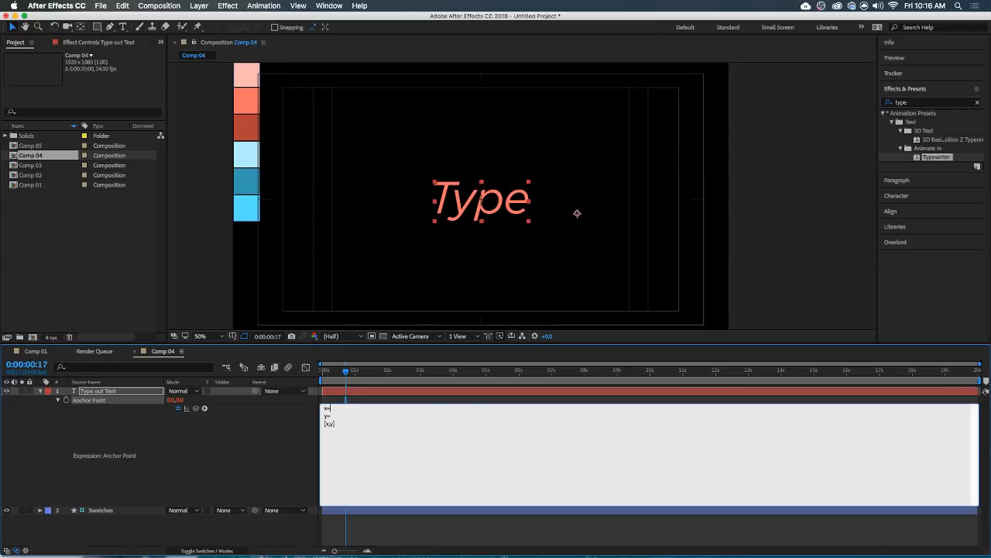
Complete the expression's first line as x=thisLayer.sourceRectAtTime().left;.
{"action": "key", "text": "Return"}
{"action": "key", "text": "BackSpace"}
{"action": "type", "text": "t"}
{"action": "type", "text": "hisLayer.sourceRect"}
{"action": "type", "text": "AtTime"}
{"action": "type", "text": "().widt"}
{"action": "type", "text": ".left"}
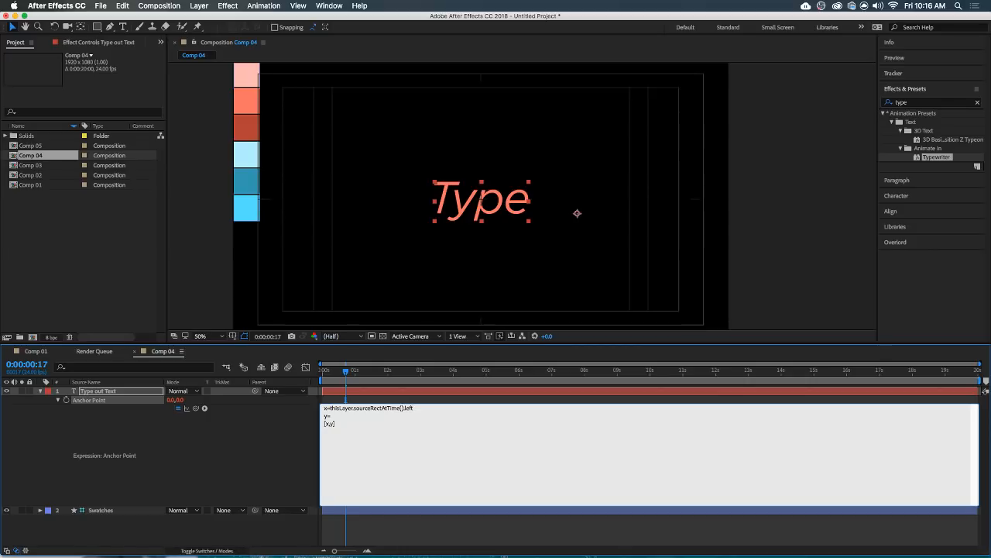
{"action": "key", "text": "KP_Enter"}
Fill in the expression's second line as y=value[1] and apply the expression.
{"action": "left_click", "coordinate": [383, 456]}
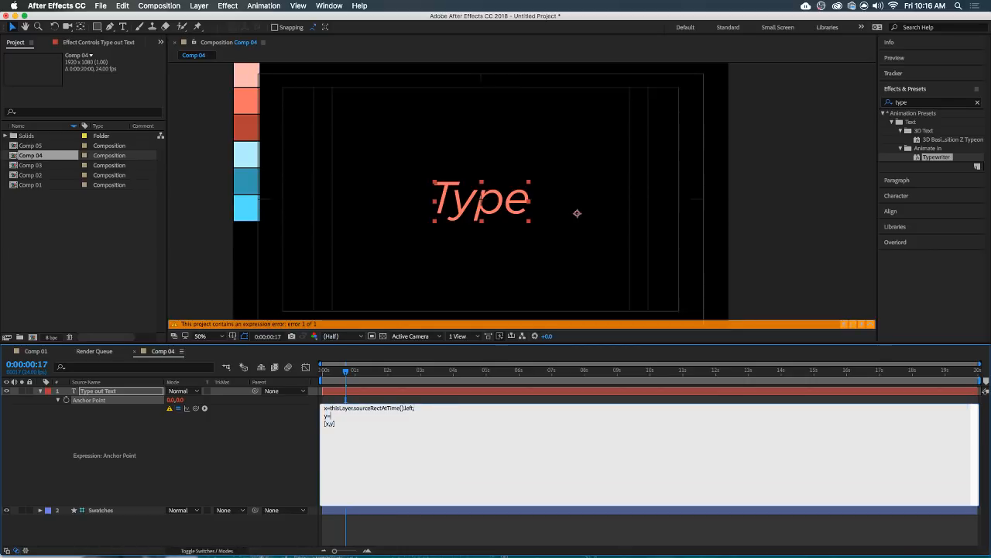
{"action": "type", "text": "lue"}
{"action": "type", "text": "("}
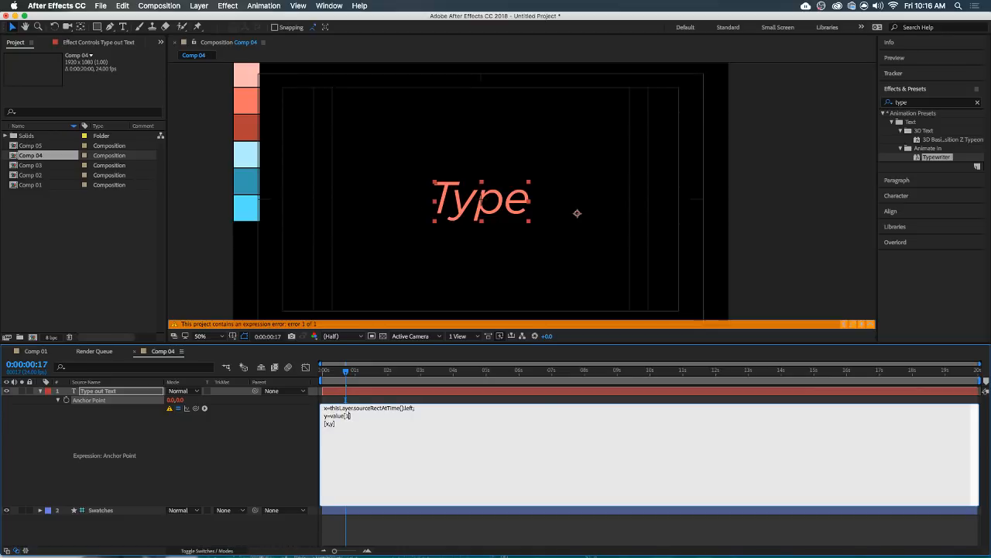
{"action": "key", "text": "KP_Enter"}
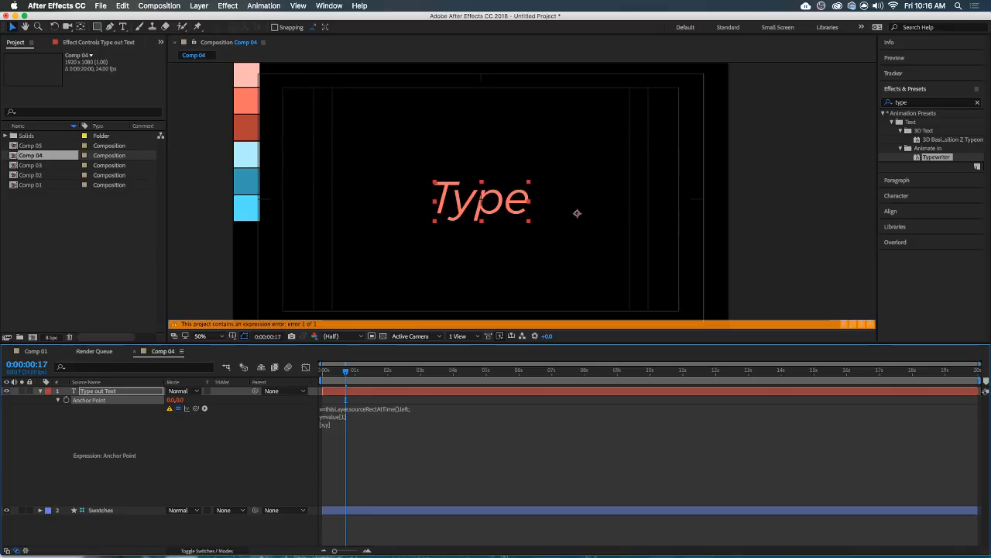
Read the Anchor Point expression's error message and try thislayer instead of thisLayer in the x line.
{"action": "left_click", "coordinate": [168, 409]}
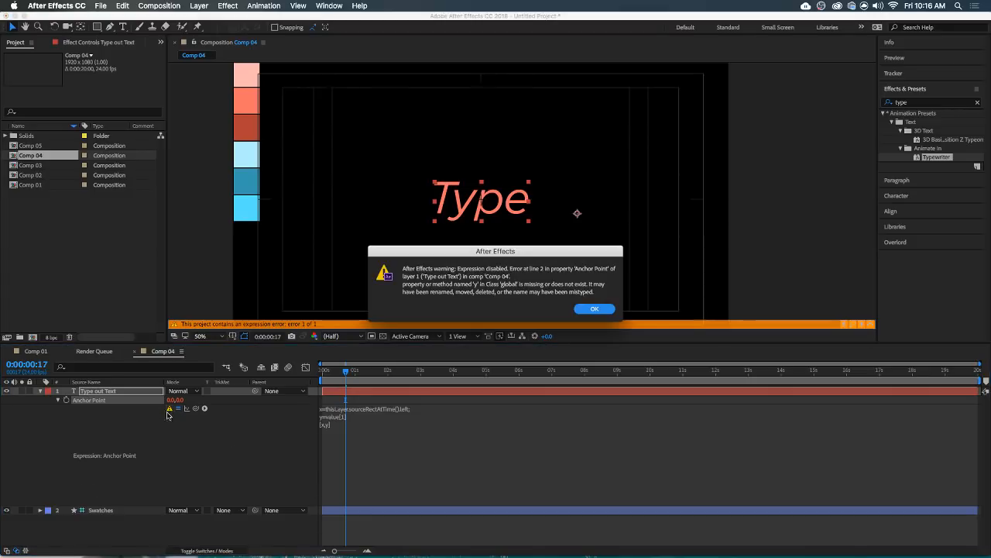
{"action": "left_click", "coordinate": [595, 309]}
{"action": "left_click", "coordinate": [368, 408]}
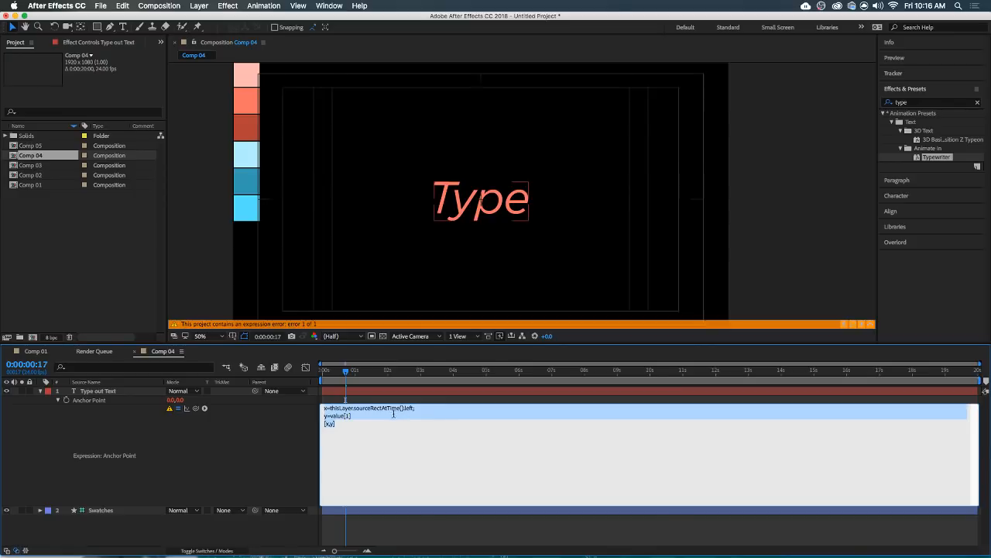
{"action": "left_click", "coordinate": [340, 408]}
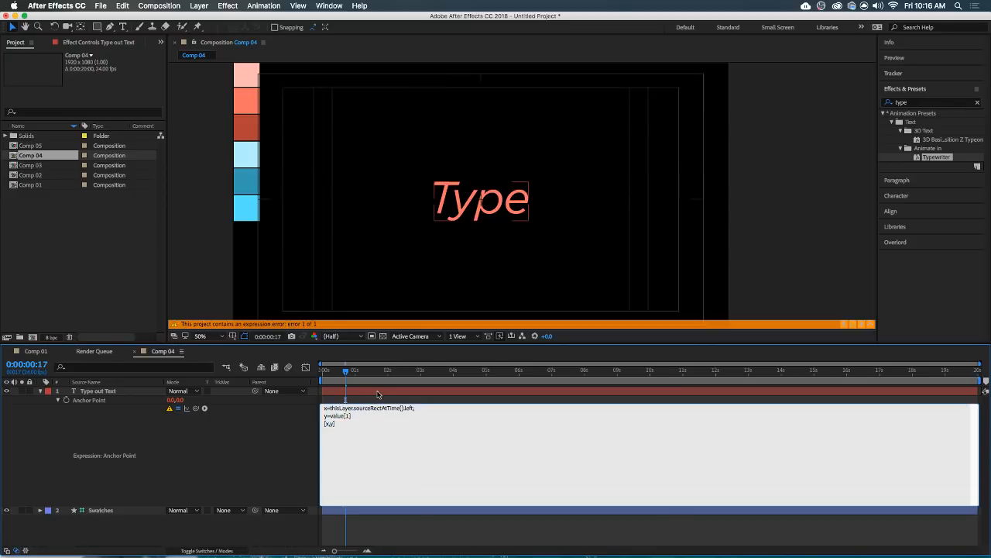
{"action": "key", "text": "BackSpace"}
{"action": "key", "text": "Delete"}
{"action": "type", "text": "L"}
{"action": "key", "text": "KP_Enter"}
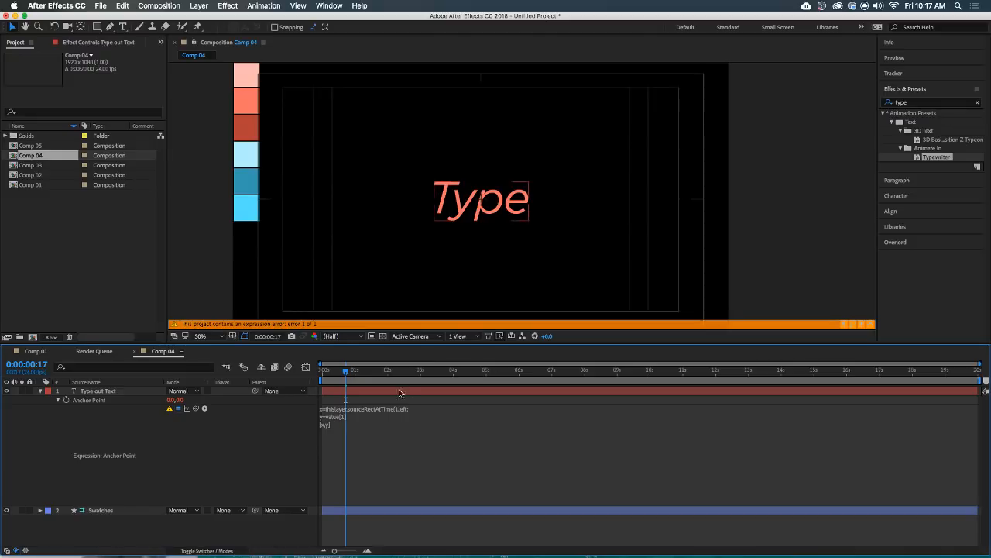
Replace thislayer with thisLayer in the x line of the Anchor Point expression and apply it.
{"action": "left_click", "coordinate": [331, 418]}
{"action": "left_click", "coordinate": [331, 419]}
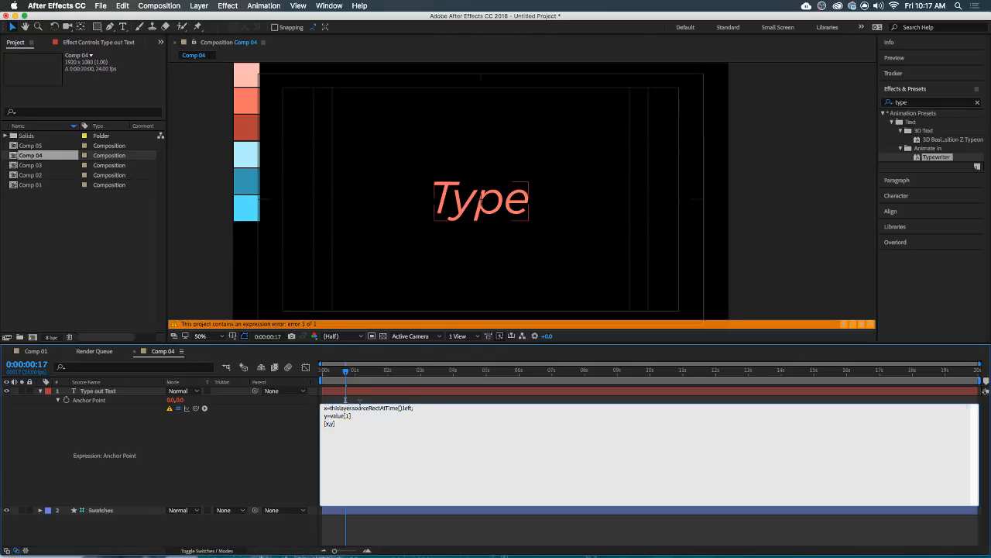
{"action": "key", "text": "BackSpace"}
{"action": "key", "text": "BackSpace"}
{"action": "key", "text": "BackSpace"}
{"action": "key", "text": "BackSpace"}
{"action": "key", "text": "BackSpace"}
{"action": "key", "text": "BackSpace"}
{"action": "key", "text": "BackSpace"}
{"action": "key", "text": "BackSpace"}
{"action": "key", "text": "BackSpace"}
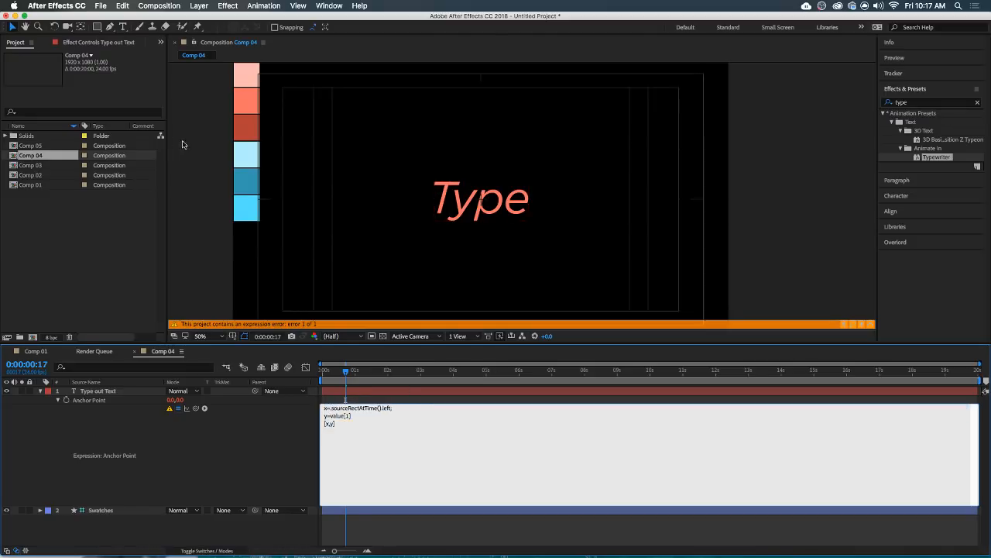
{"action": "type", "text": "thisLayer."}
{"action": "left_click", "coordinate": [434, 537]}
End the expression's y line with a semicolon (y=value[1];), apply it and select the text in the composition.
{"action": "left_click", "coordinate": [416, 408]}
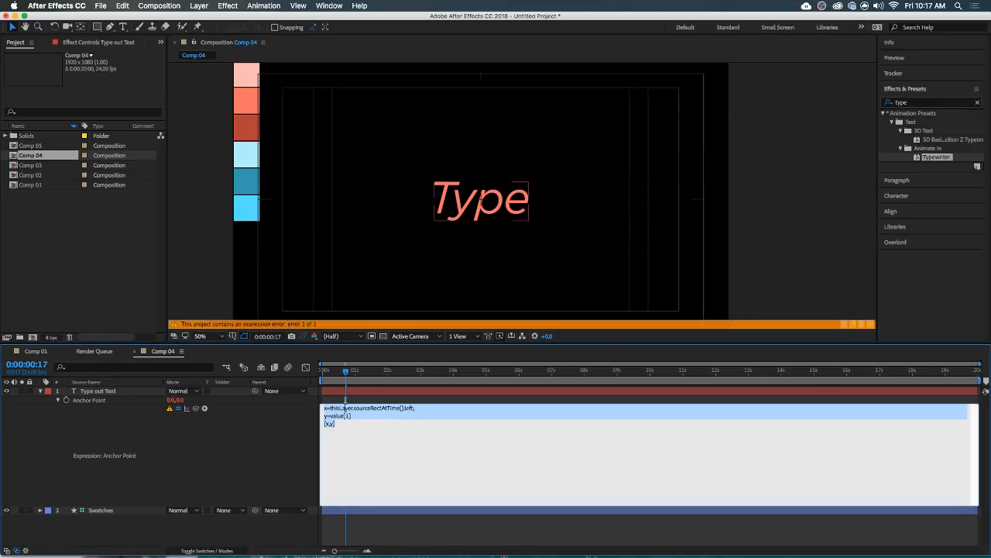
{"action": "left_click", "coordinate": [350, 417]}
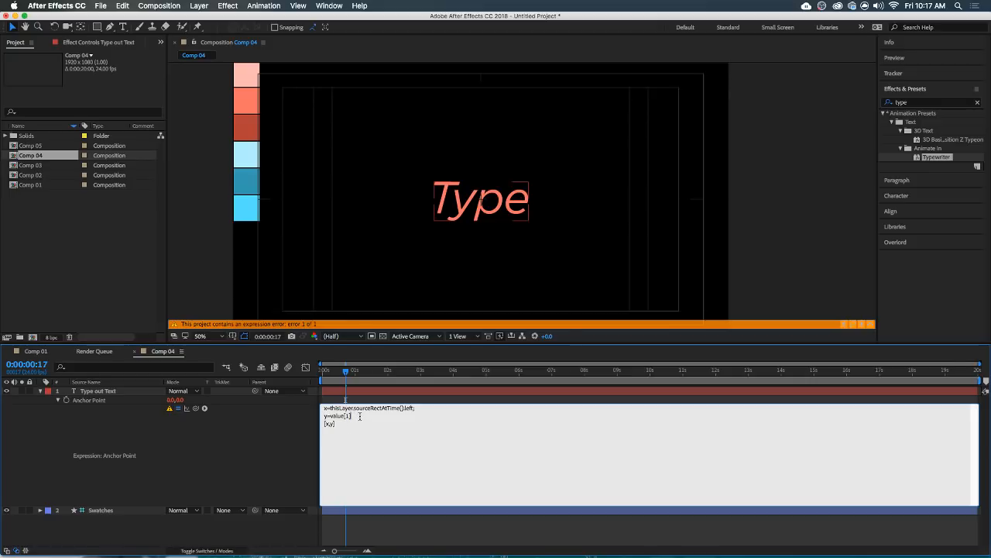
{"action": "left_click", "coordinate": [387, 531]}
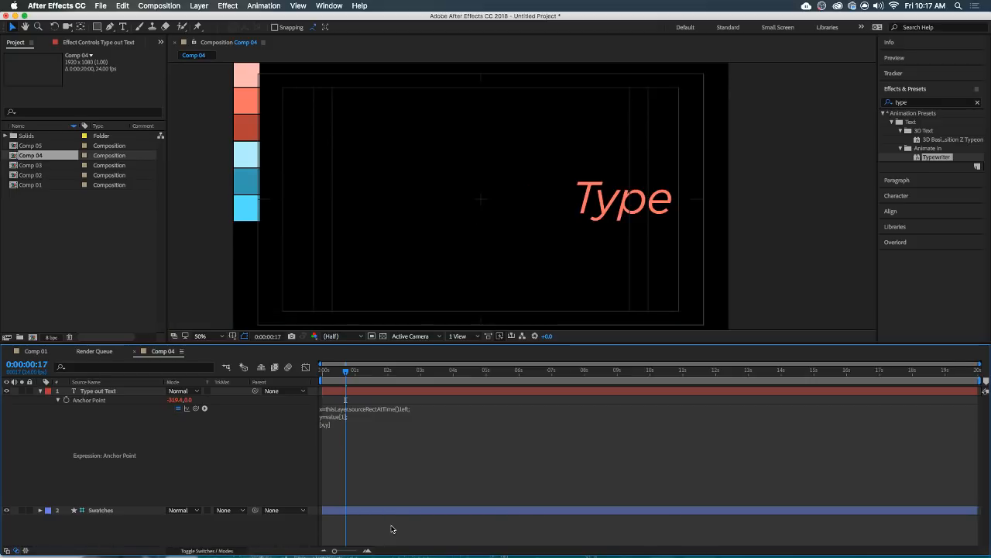
{"action": "left_click", "coordinate": [598, 200]}
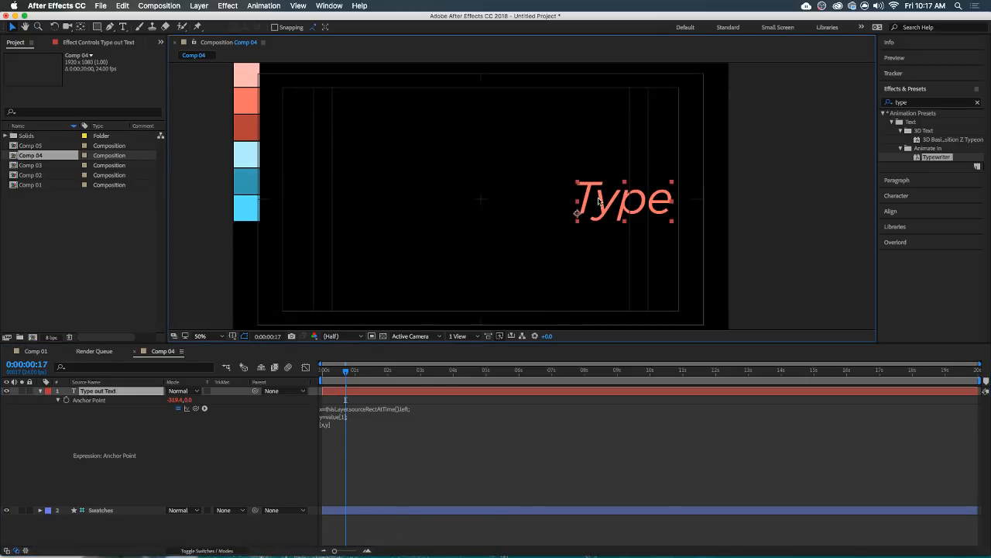
Extend the x line to thisLayer.sourceRectAtTime().left-thisLayer.sourceRectAtTime().width/2; and apply the expression.
{"action": "left_click", "coordinate": [406, 413]}
{"action": "left_click", "coordinate": [414, 409]}
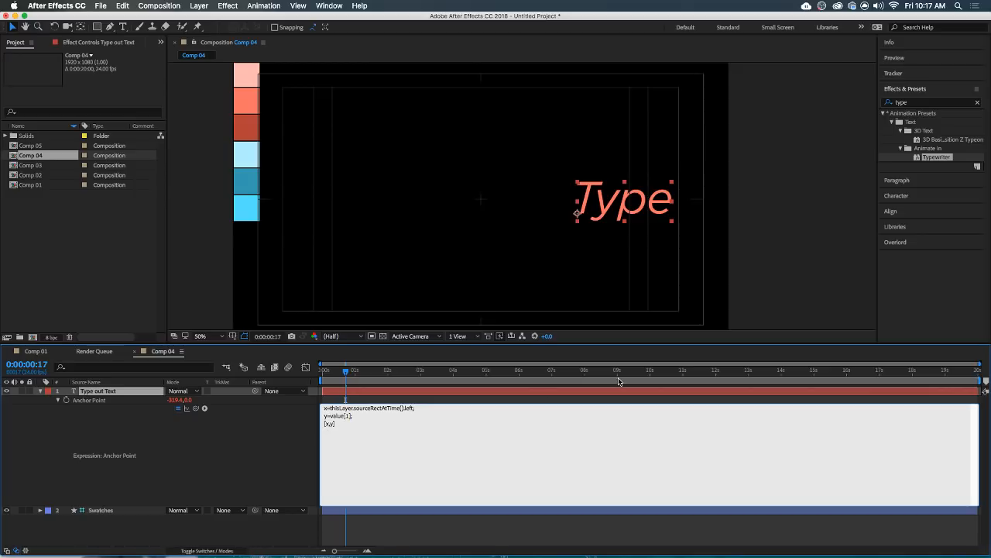
{"action": "type", "text": "+"}
{"action": "key", "text": "Left"}
{"action": "left_click", "coordinate": [332, 407], "text": "shift"}
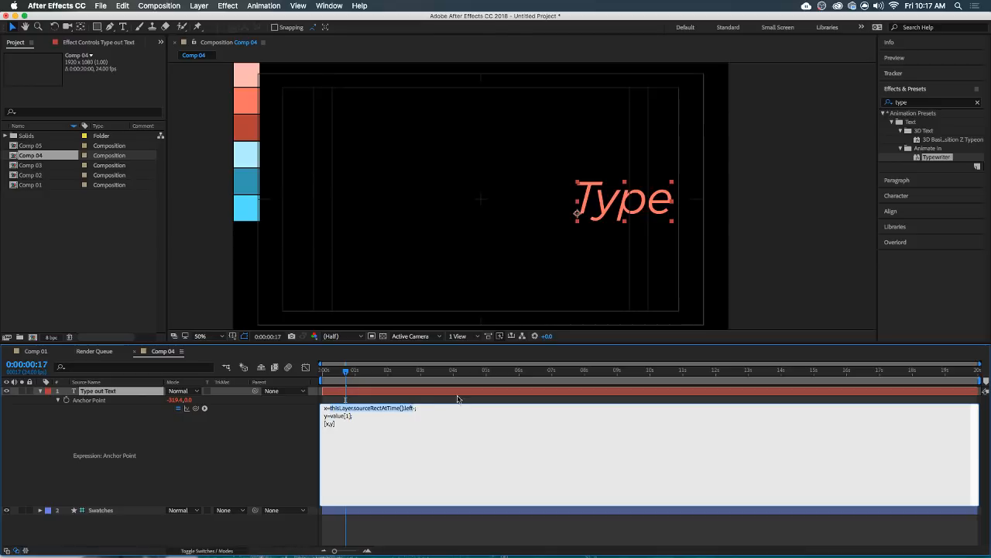
{"action": "key", "text": "ctrl+c"}
{"action": "key", "text": "Right"}
{"action": "key", "text": "Right"}
{"action": "key", "text": "ctrl+v"}
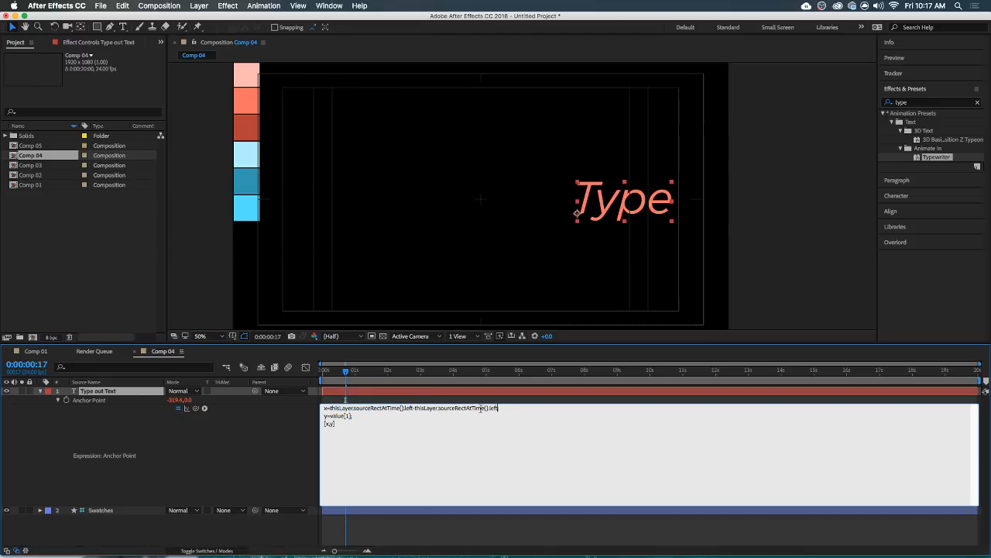
{"action": "key", "text": "shift+alt+Left"}
{"action": "type", "text": "width"}
{"action": "type", "text": "/2"}
{"action": "key", "text": "KP_Enter"}
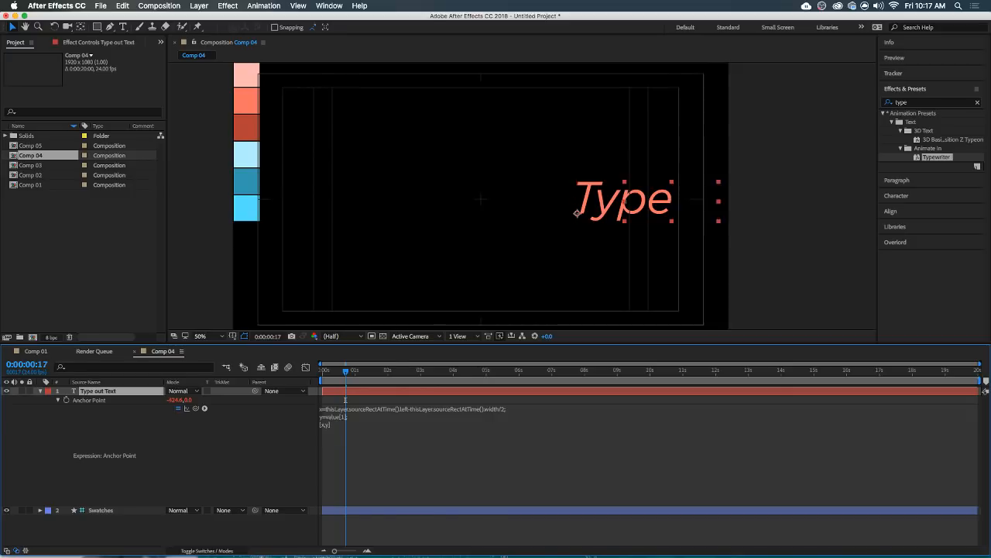
Change the minus between the two sourceRectAtTime terms in the x line to a plus and apply the expression.
{"action": "left_click", "coordinate": [412, 419]}
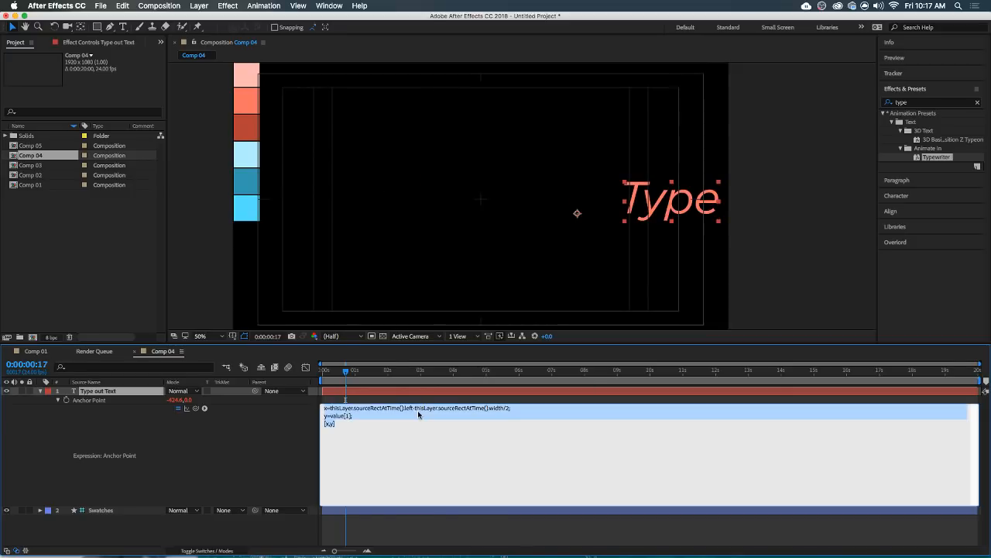
{"action": "left_click", "coordinate": [422, 408]}
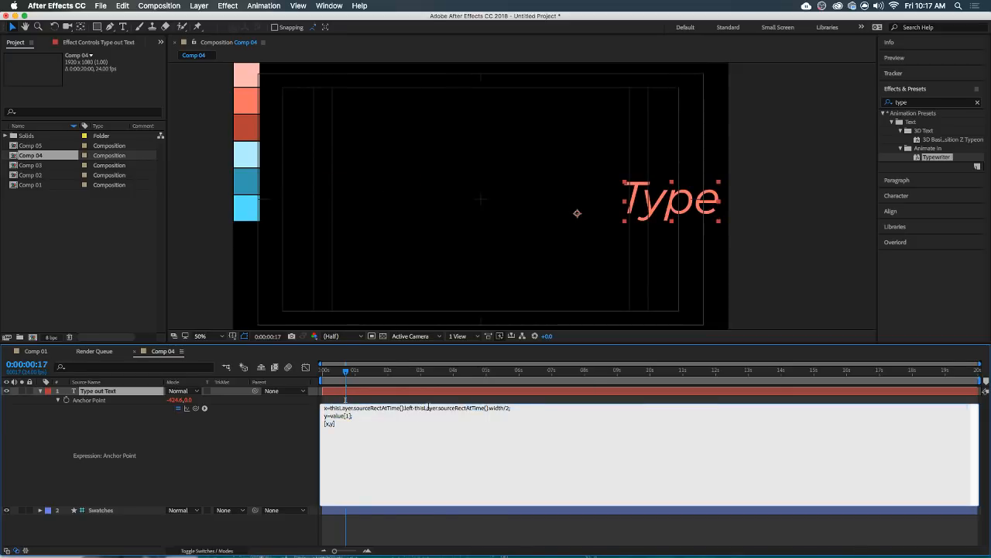
{"action": "left_click", "coordinate": [430, 407]}
{"action": "left_click", "coordinate": [420, 408]}
{"action": "key", "text": "BackSpace"}
{"action": "type", "text": "+"}
{"action": "left_click", "coordinate": [560, 395]}
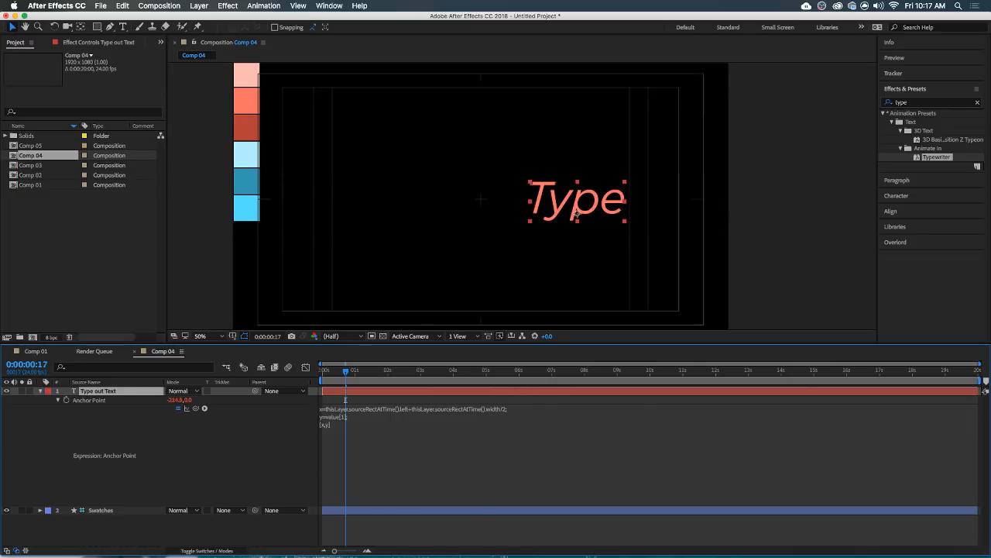
{"action": "left_click", "coordinate": [628, 442]}
{"action": "left_click", "coordinate": [379, 436]}
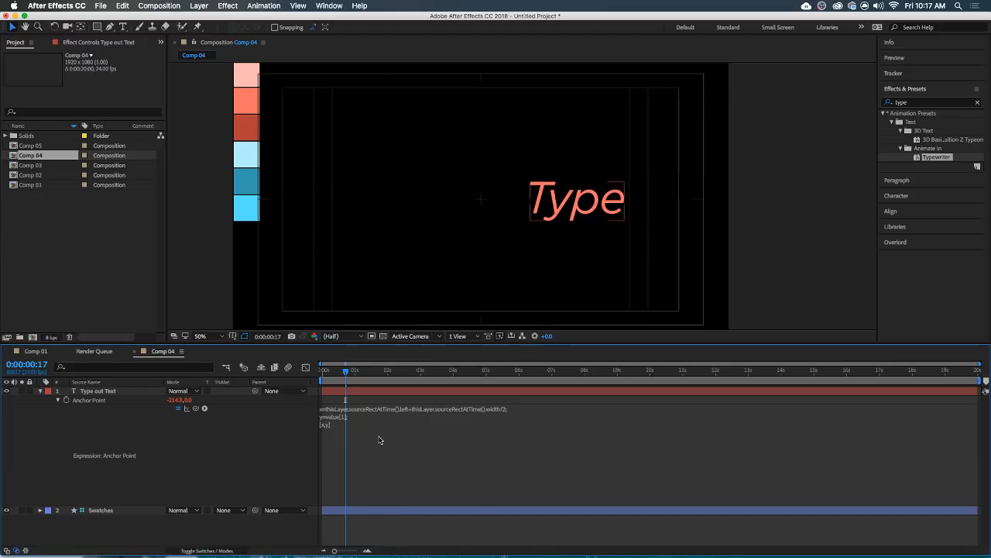
Preview the "Type out Text" animation in Comp 04 from the start.
{"action": "left_click", "coordinate": [350, 372]}
{"action": "left_click_drag", "start_coordinate": [348, 375], "coordinate": [306, 374]}
{"action": "key", "text": "space"}
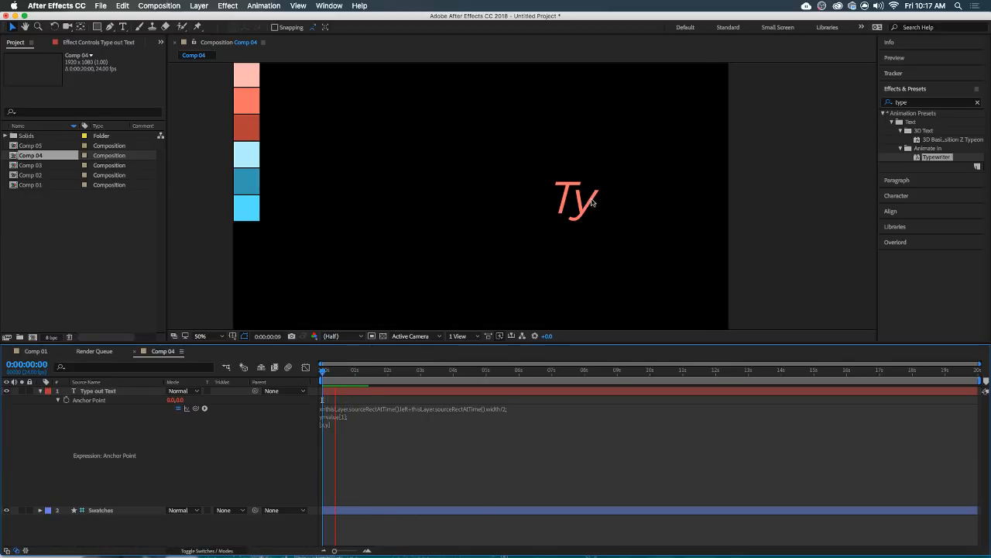
Stop the preview and align the "Type out Text" layer to the composition's horizontal centre.
{"action": "left_click", "coordinate": [592, 203]}
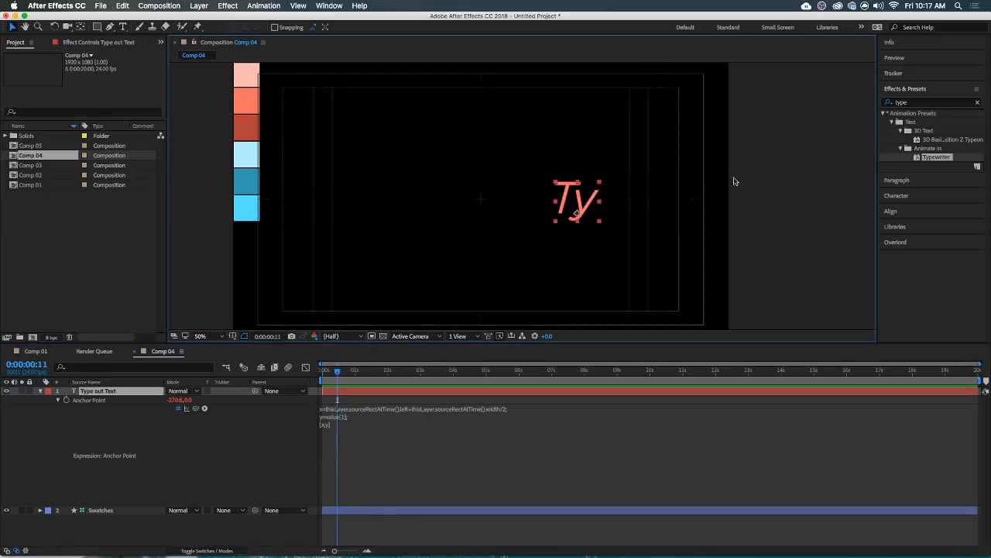
{"action": "left_click", "coordinate": [911, 186]}
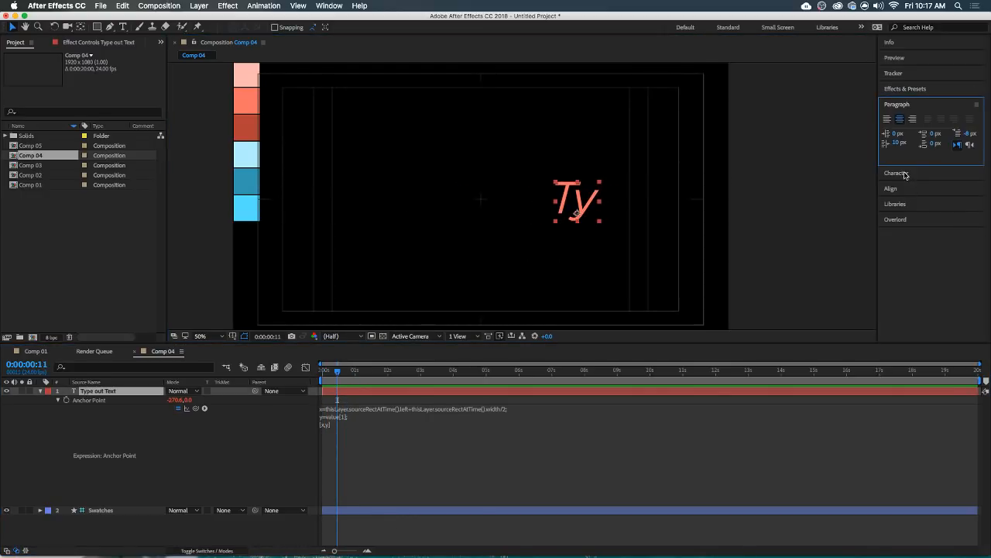
{"action": "left_click", "coordinate": [907, 88]}
{"action": "left_click", "coordinate": [902, 212]}
{"action": "left_click", "coordinate": [906, 161]}
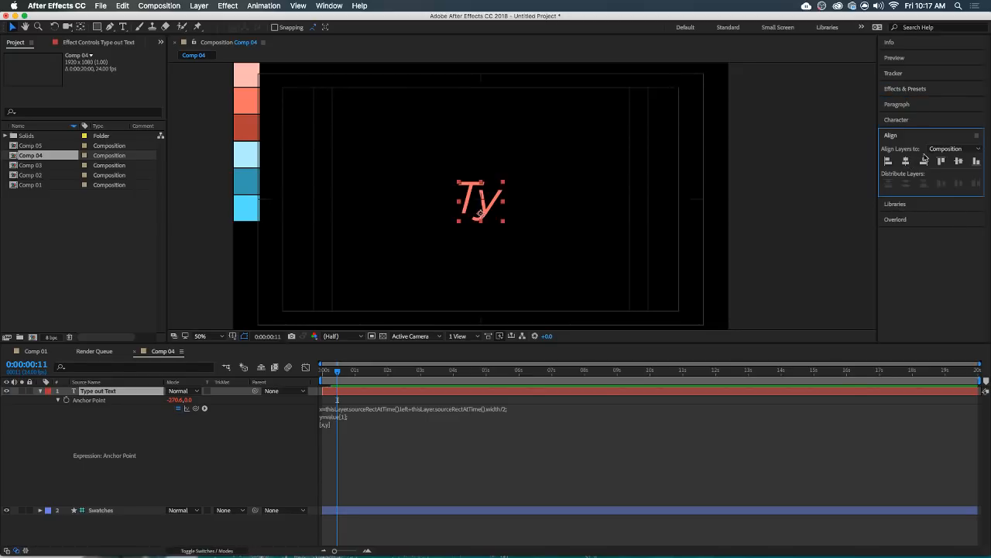
{"action": "left_click", "coordinate": [530, 527]}
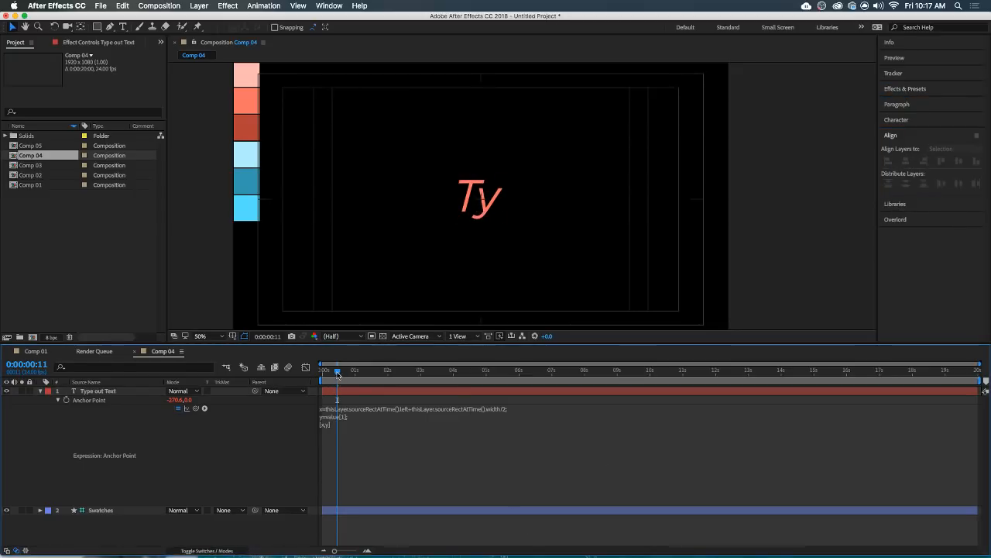
Preview the "Type out Text" animation from the start and review the x, y and [x,y] lines of its Anchor Point expression.
{"action": "key", "text": "Home"}
{"action": "key", "text": "space"}
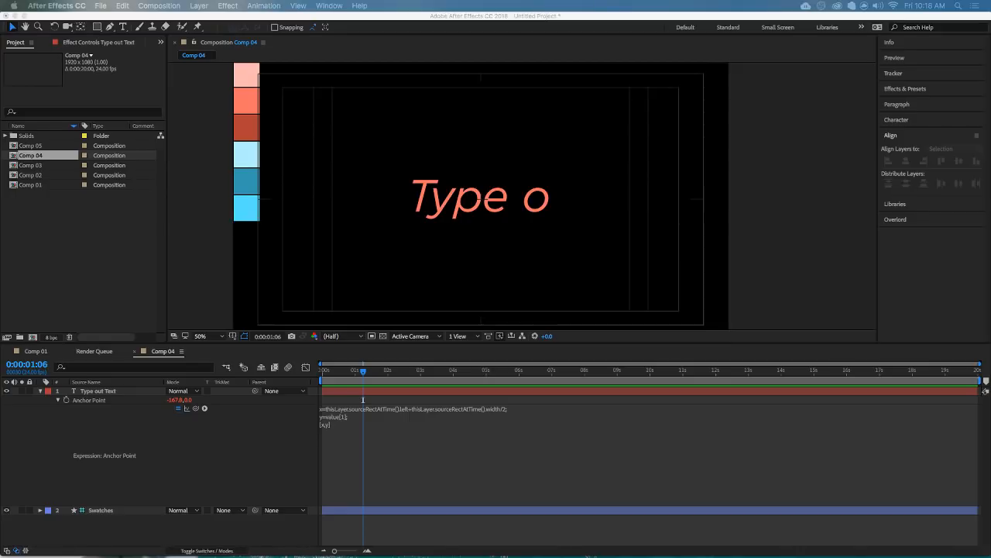
{"action": "left_click", "coordinate": [418, 390]}
{"action": "left_click", "coordinate": [384, 393]}
{"action": "left_click", "coordinate": [337, 415]}
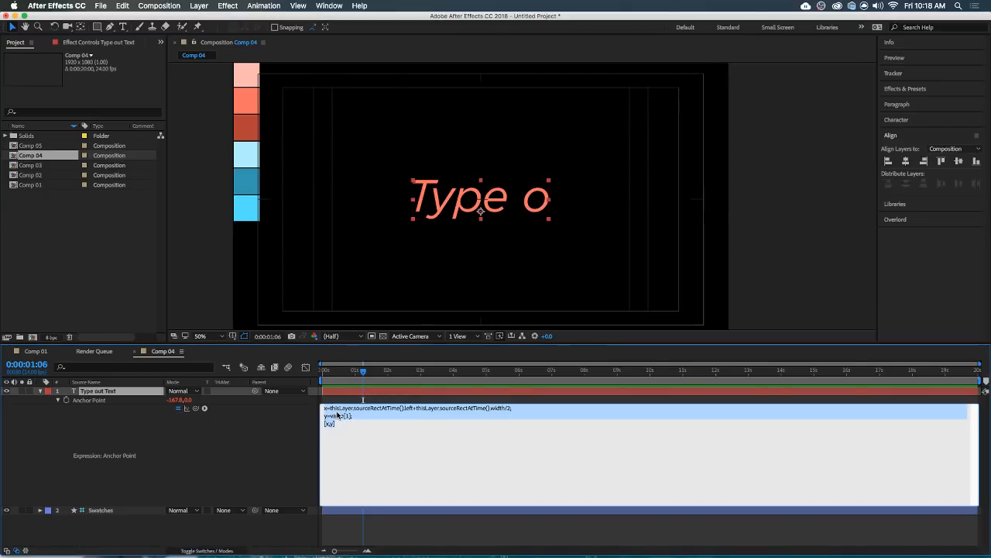
{"action": "left_click_drag", "start_coordinate": [336, 424], "coordinate": [326, 424]}
{"action": "left_click", "coordinate": [326, 424]}
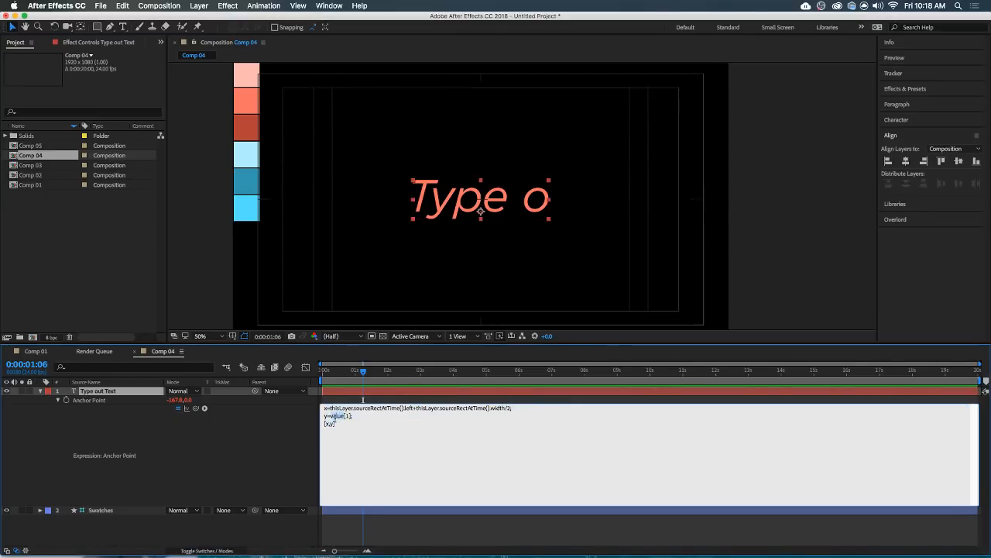
{"action": "triple_click", "coordinate": [333, 416]}
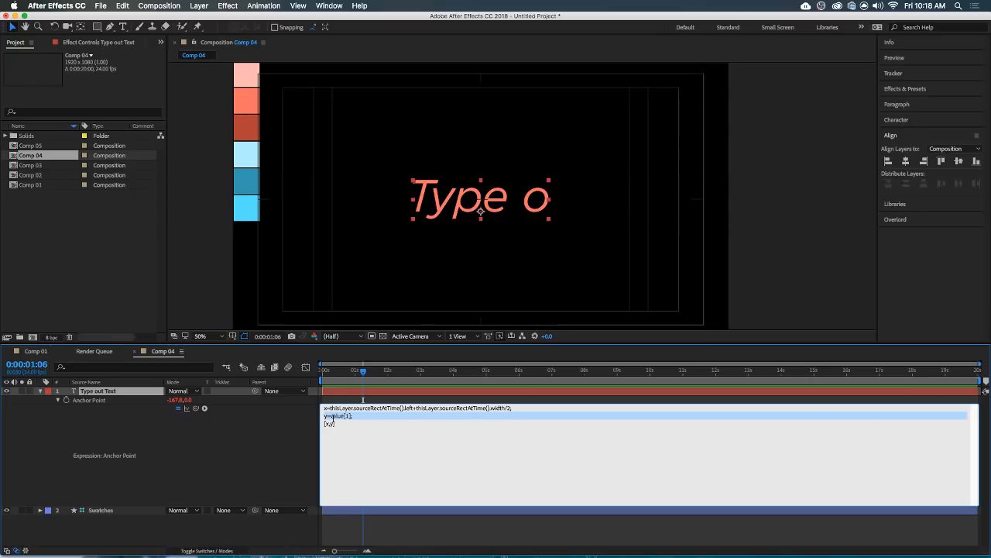
{"action": "left_click", "coordinate": [367, 534]}
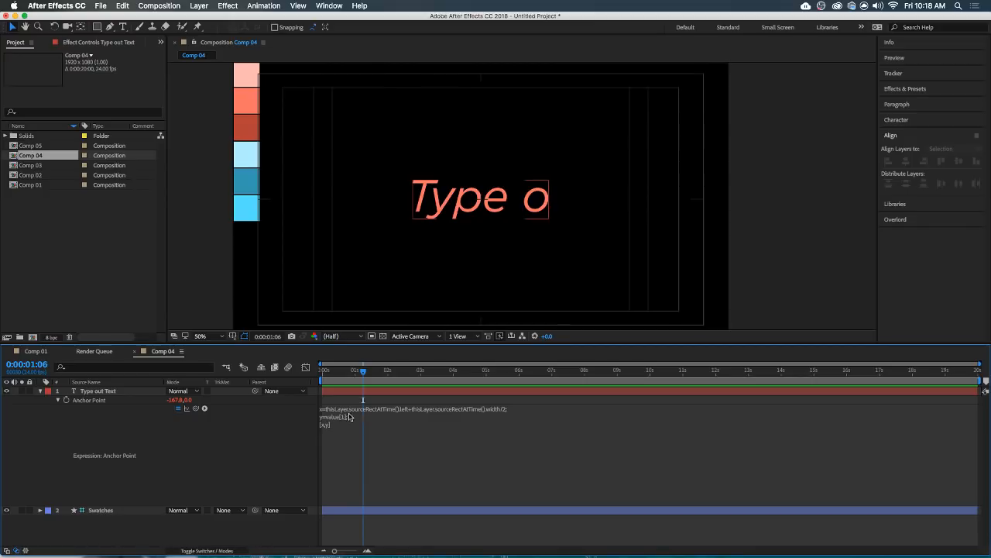
{"action": "left_click", "coordinate": [348, 421]}
{"action": "left_click", "coordinate": [335, 409]}
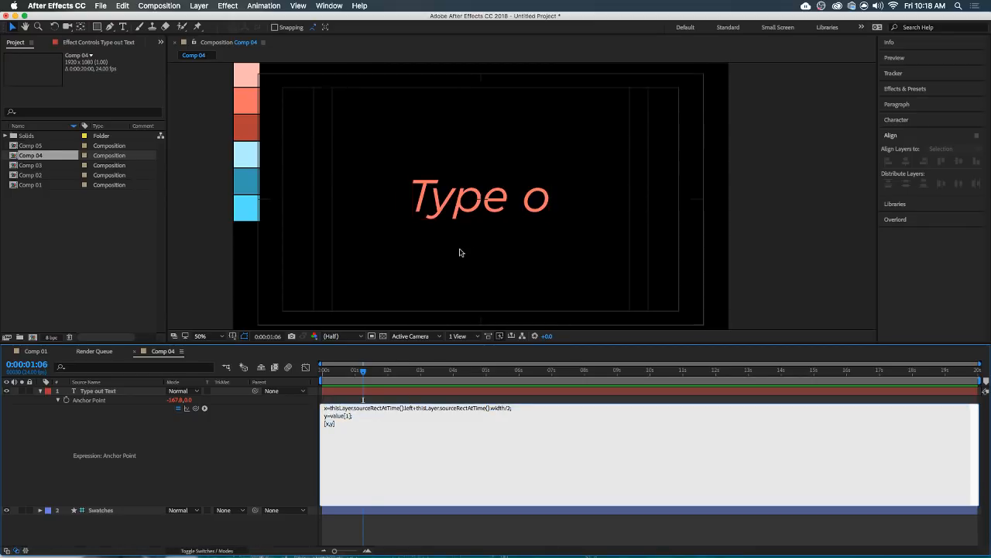
Set the space before paragraph of the "Type out Text" layer to 0 px.
{"action": "left_click", "coordinate": [427, 198]}
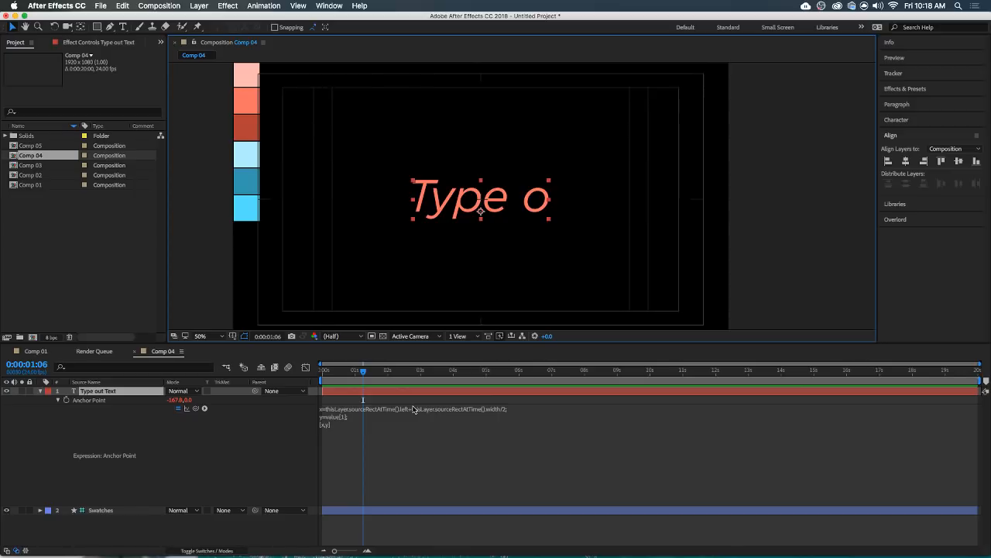
{"action": "left_click", "coordinate": [906, 88]}
{"action": "left_click", "coordinate": [908, 90]}
{"action": "left_click", "coordinate": [906, 103]}
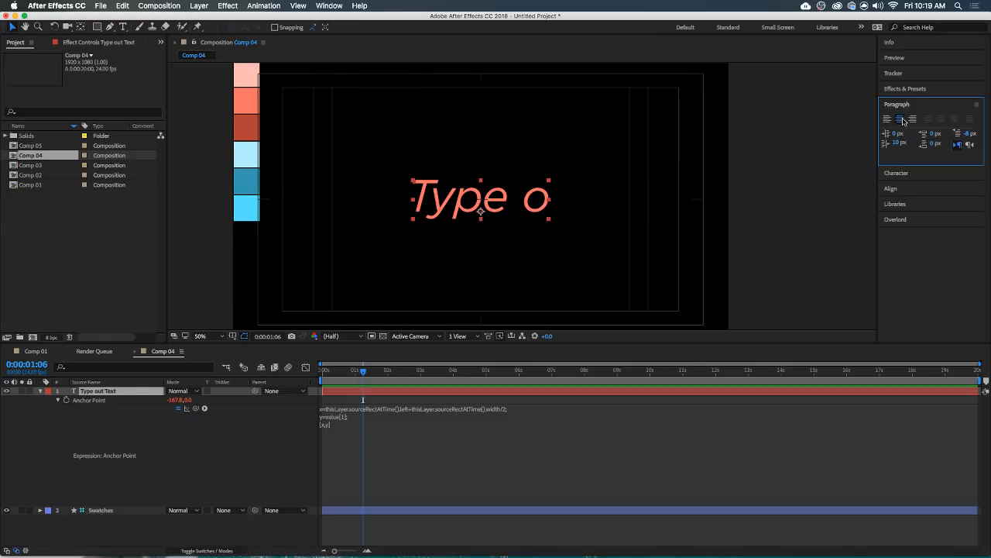
{"action": "left_click", "coordinate": [892, 144]}
{"action": "type", "text": "0"}
{"action": "key", "text": "Return"}
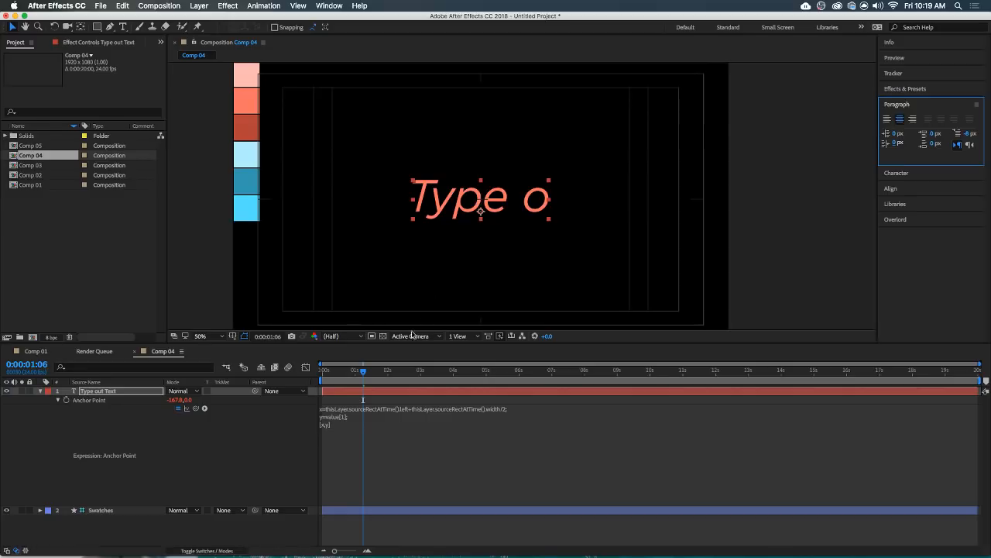
Preview the typing animation from the start and scrub through it to check how the text sits around its anchor point.
{"action": "left_click_drag", "start_coordinate": [363, 373], "coordinate": [321, 396]}
{"action": "key", "text": "space"}
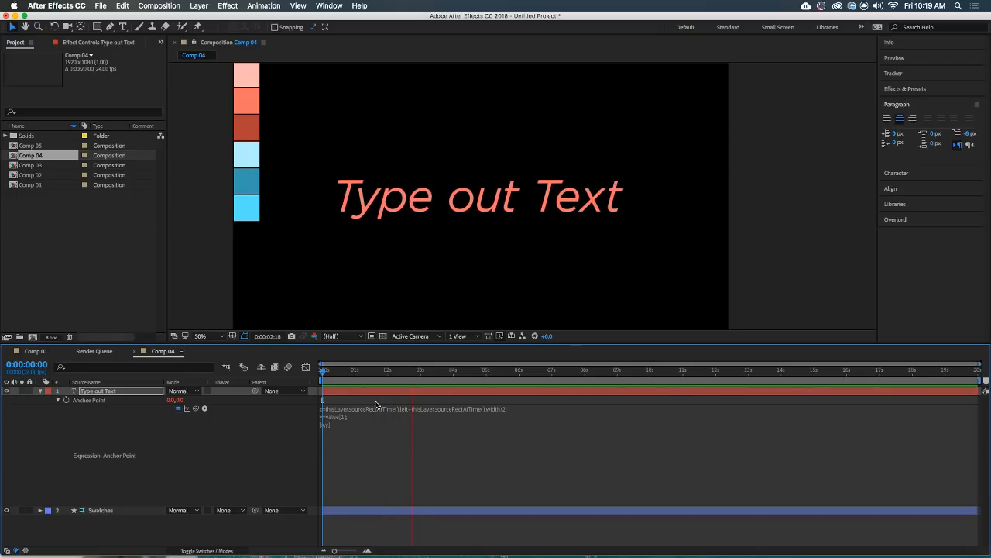
{"action": "key", "text": "space"}
{"action": "left_click_drag", "start_coordinate": [382, 376], "coordinate": [360, 376]}
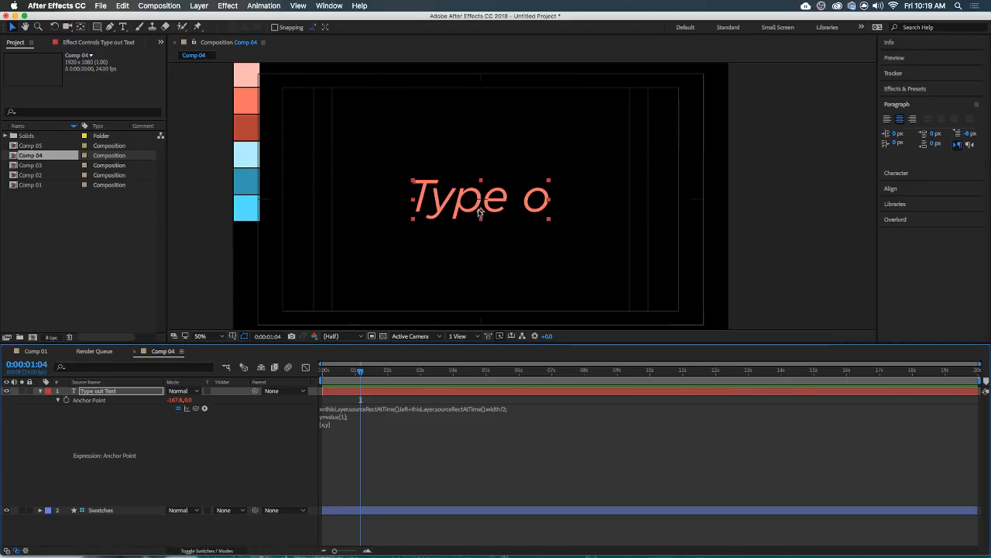
{"action": "left_click_drag", "start_coordinate": [360, 371], "coordinate": [484, 372]}
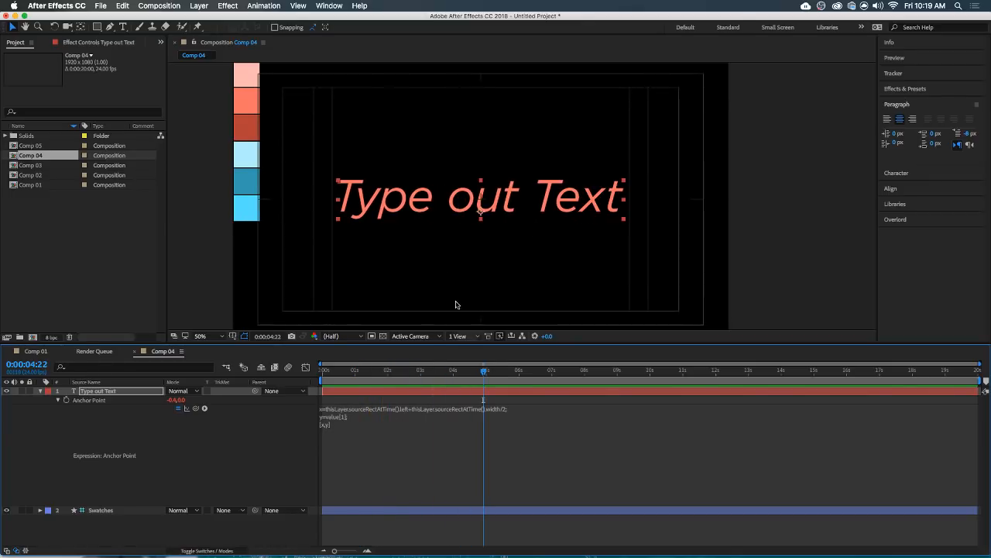
Replace value[1] in the Anchor Point expression's y line with a copy of the x line's thisLayer.sourceRectAtTime().left+thisLayer.sourceRectAtTime().width/2;.
{"action": "left_click", "coordinate": [357, 424]}
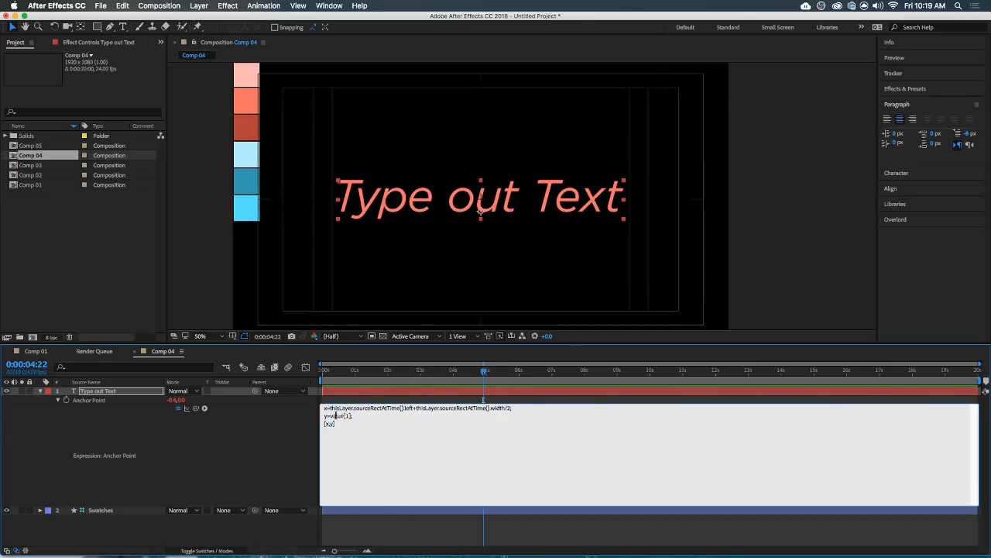
{"action": "left_click_drag", "start_coordinate": [331, 416], "coordinate": [510, 409]}
{"action": "key", "text": "super+c"}
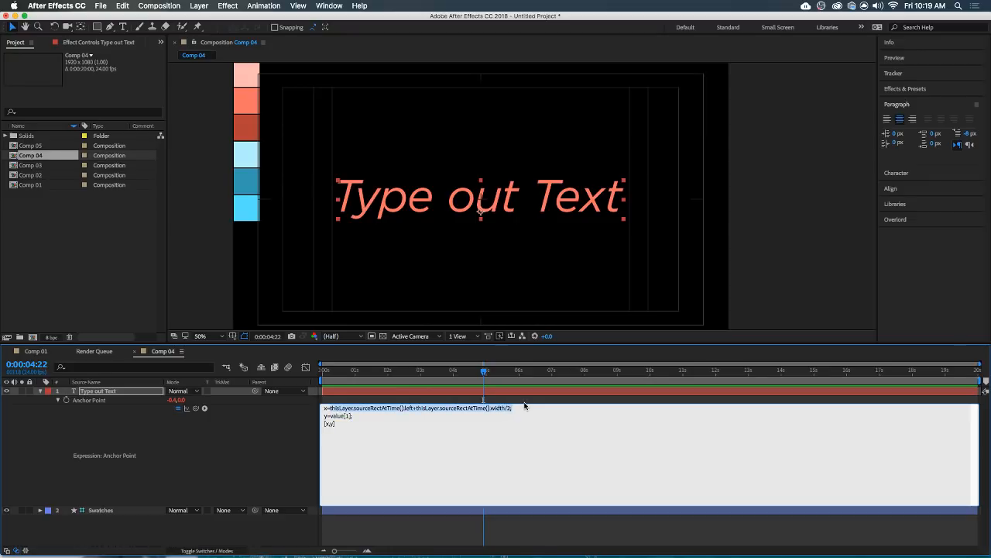
{"action": "left_click", "coordinate": [367, 429]}
{"action": "left_click_drag", "start_coordinate": [331, 416], "coordinate": [353, 415]}
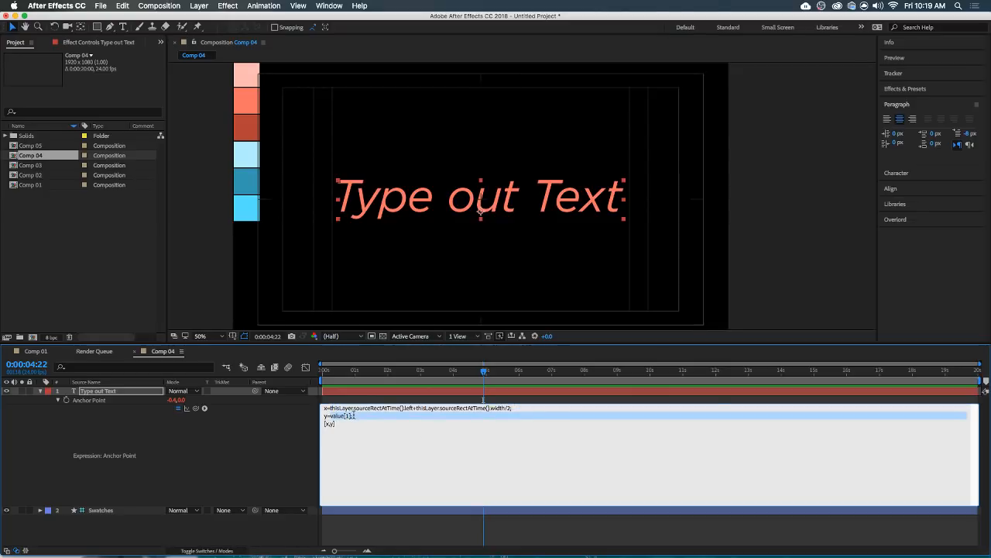
{"action": "key", "text": "super+v"}
{"action": "key", "text": "Return"}
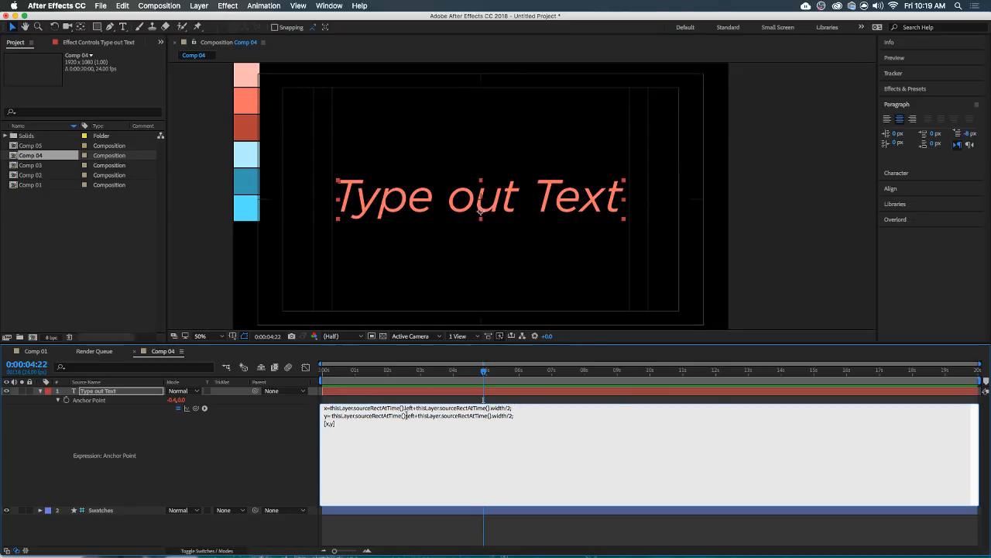
In the y line, change left to top and width to height, and apply the Anchor Point expression.
{"action": "double_click", "coordinate": [411, 416]}
{"action": "type", "text": "top"}
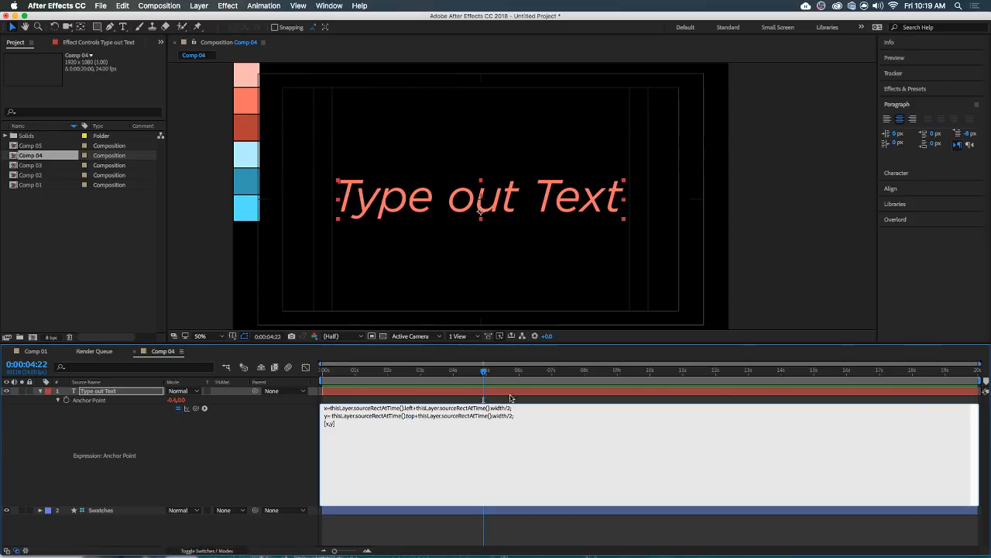
{"action": "double_click", "coordinate": [498, 416]}
{"action": "triple_click", "coordinate": [497, 418]}
{"action": "double_click", "coordinate": [502, 415]}
{"action": "type", "text": "height"}
{"action": "key", "text": "KP_Enter"}
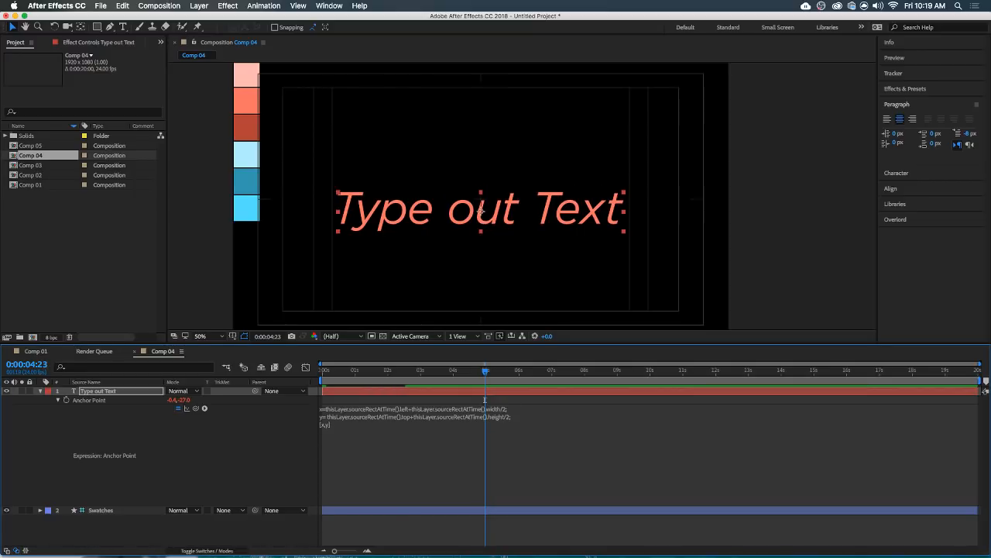
Preview the "Type out Text" animation from the start with the height-based y expression.
{"action": "left_click", "coordinate": [428, 372]}
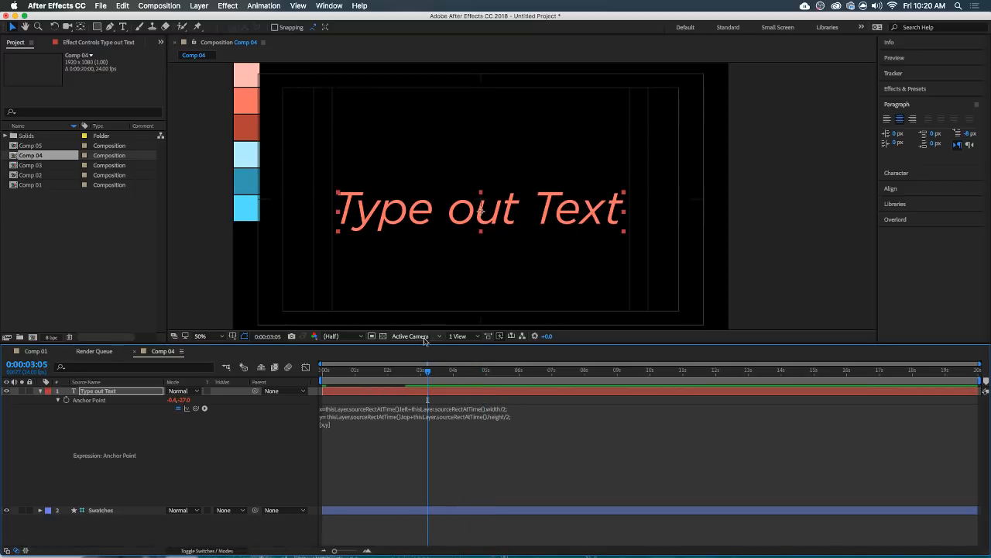
{"action": "left_click_drag", "start_coordinate": [428, 370], "coordinate": [323, 370]}
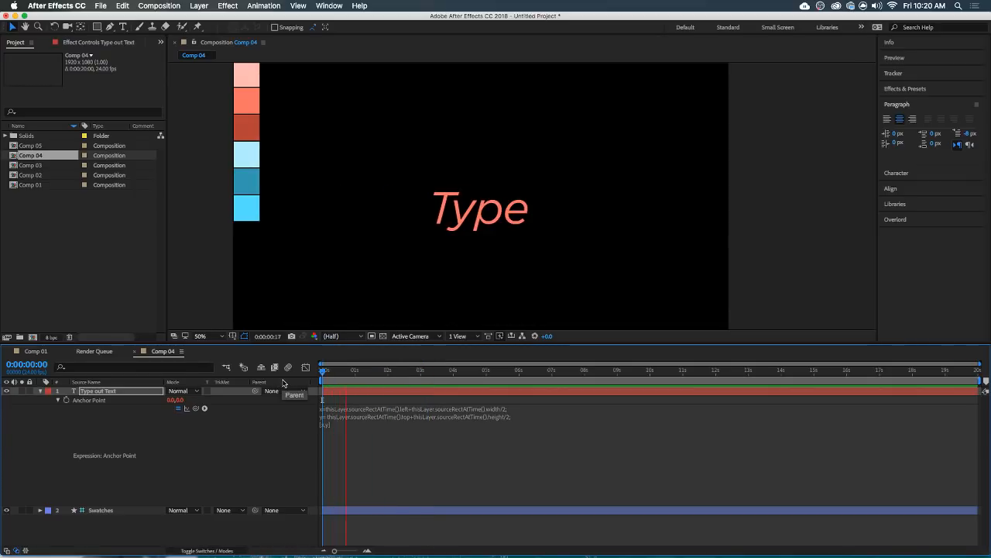
{"action": "key", "text": "space"}
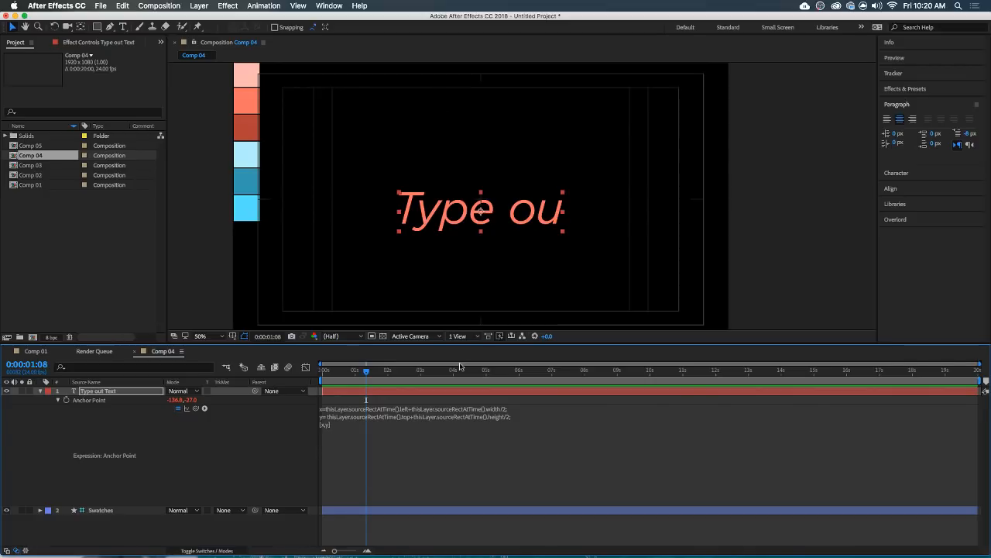
Replace the y line's sourceRectAtTime formula with value[1] and apply the Anchor Point expression.
{"action": "left_click", "coordinate": [397, 414]}
{"action": "left_click_drag", "start_coordinate": [403, 416], "coordinate": [515, 416]}
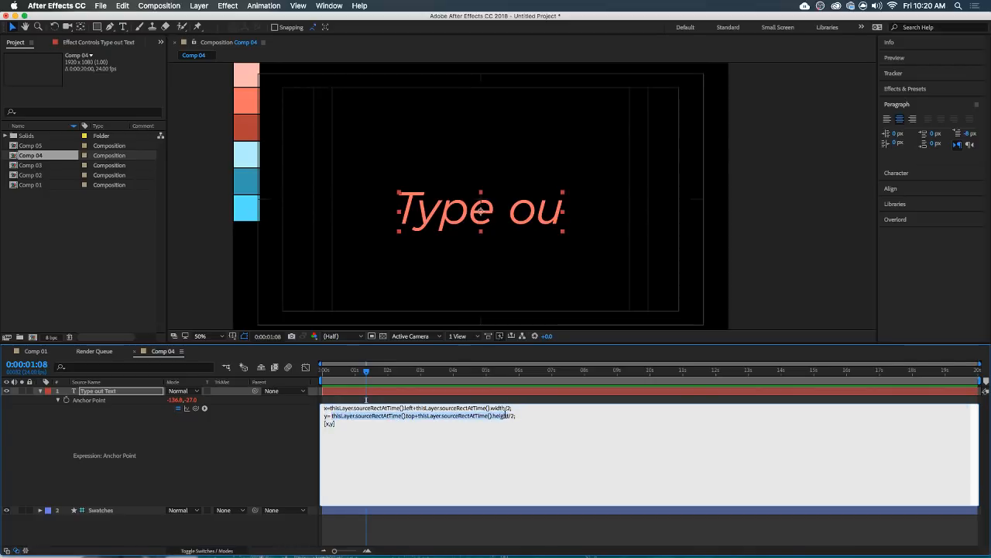
{"action": "type", "text": "value[]"}
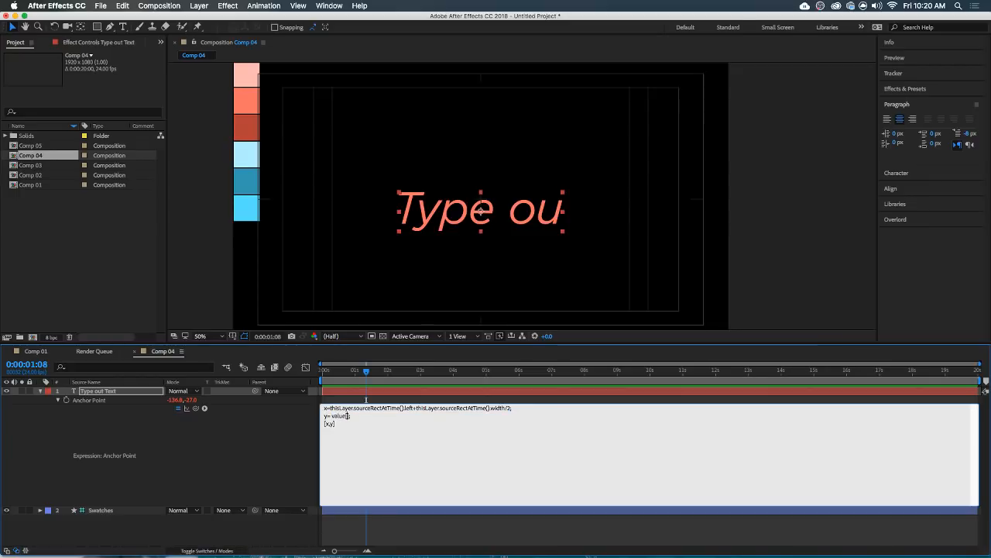
{"action": "type", "text": "1"}
{"action": "key", "text": "KP_Enter"}
Preview the typing animation from the start with the y line using value[1].
{"action": "key", "text": "space"}
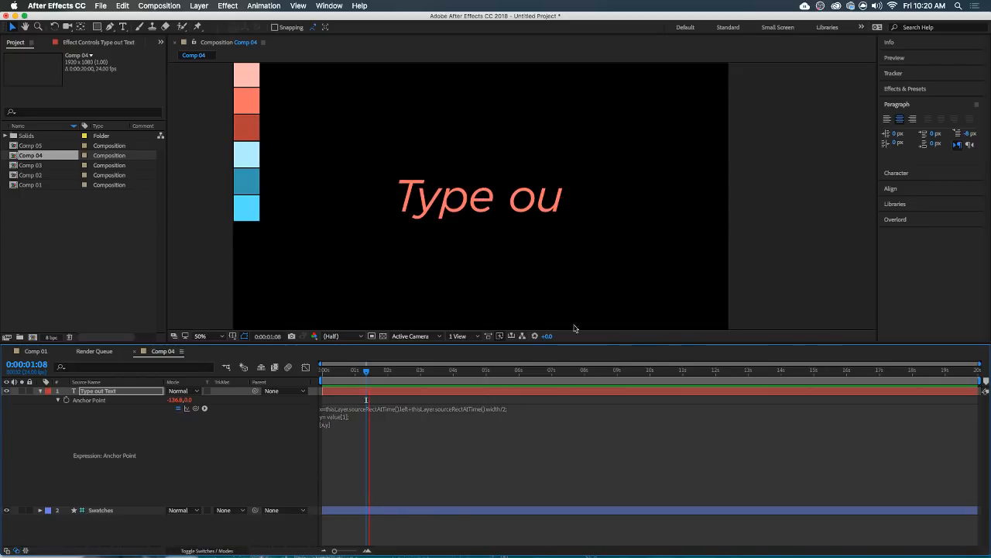
{"action": "left_click", "coordinate": [381, 372]}
{"action": "left_click_drag", "start_coordinate": [382, 375], "coordinate": [321, 378]}
{"action": "key", "text": "space"}
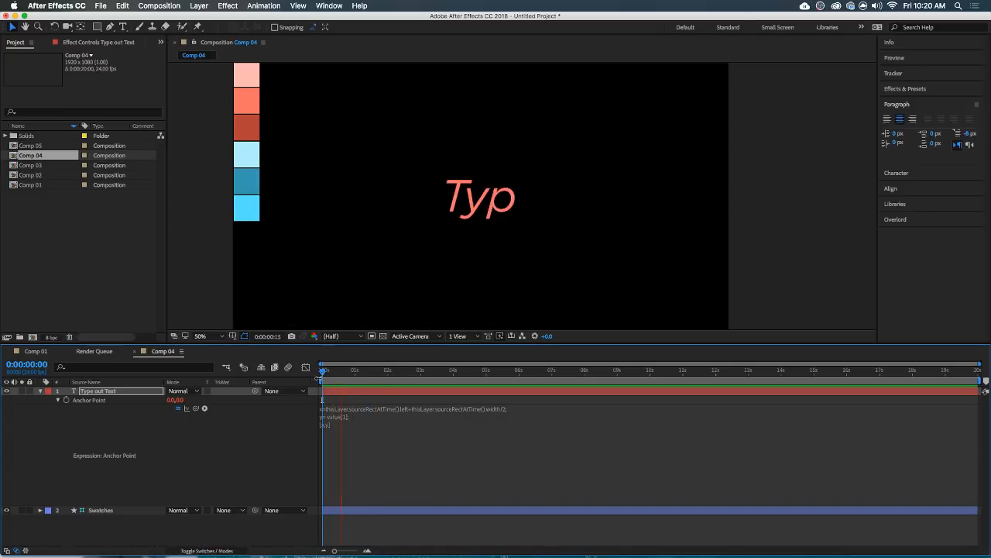
{"action": "key", "text": "space"}
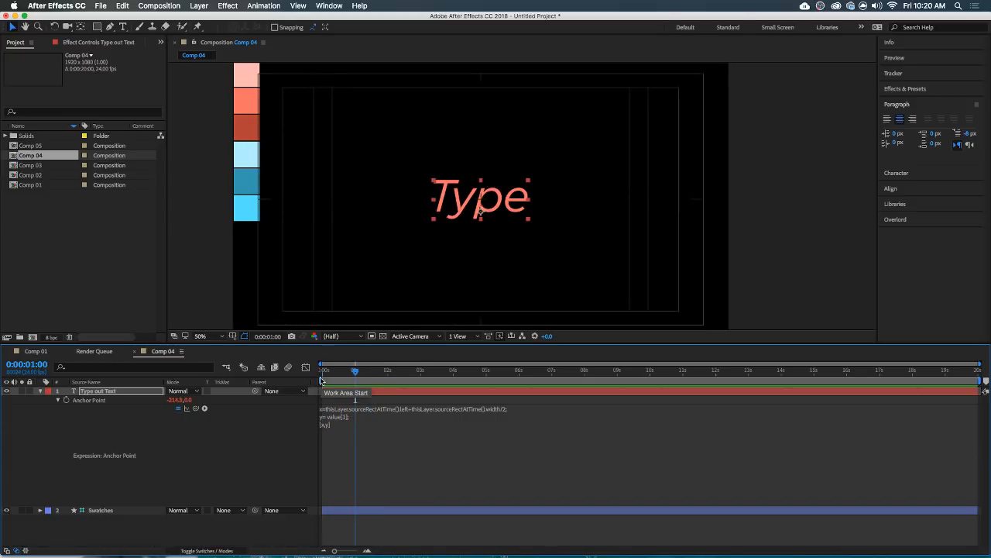
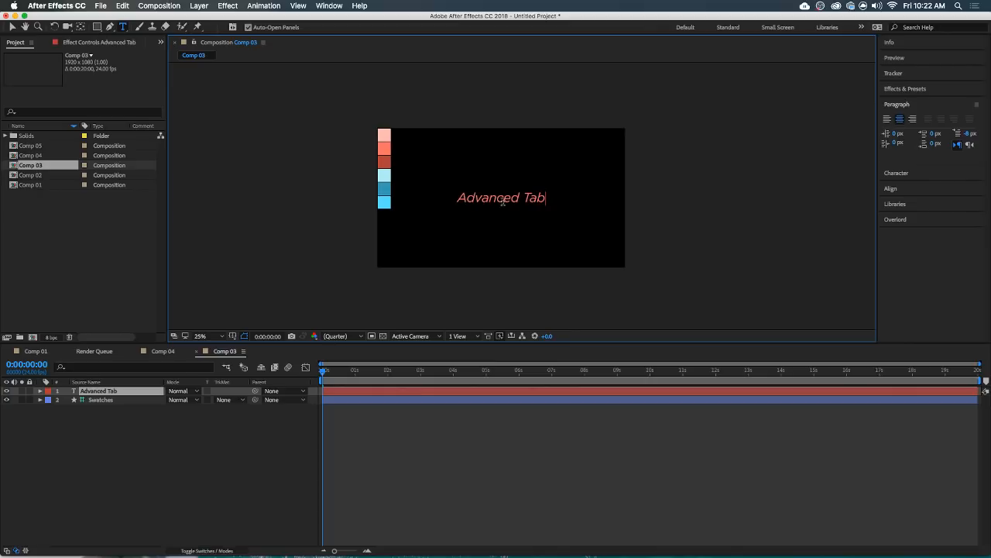
Finish the Comp 03 text layer as "Advanced Tab Text", enlarge it and move it near the middle of the frame.
{"action": "key", "text": "Escape"}
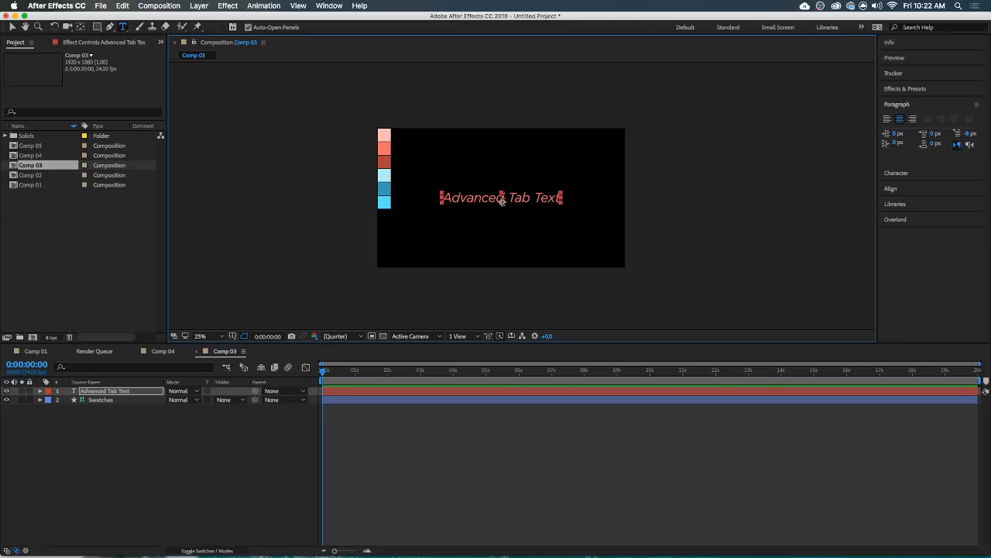
{"action": "key", "text": "v"}
{"action": "left_click_drag", "start_coordinate": [562, 191], "coordinate": [585, 190]}
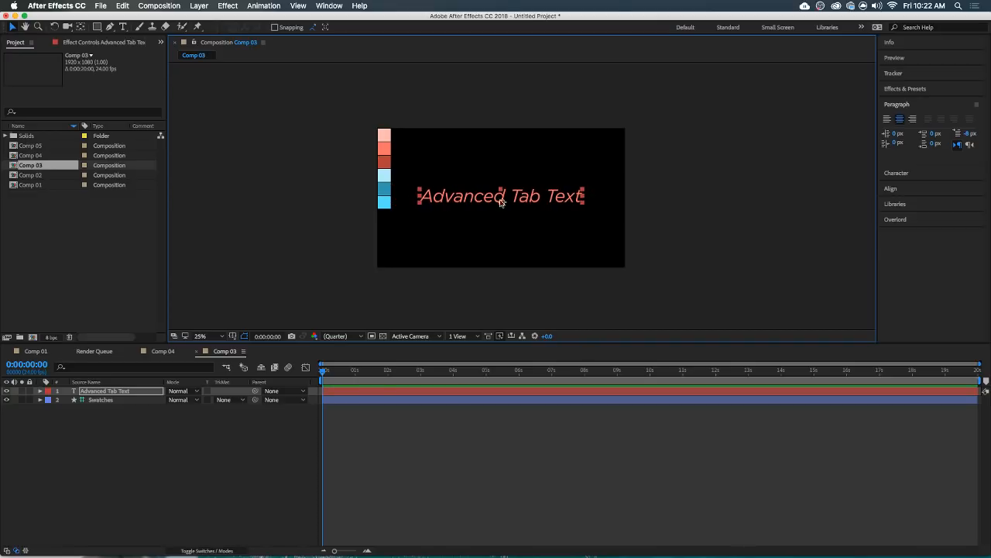
{"action": "left_click_drag", "start_coordinate": [500, 197], "coordinate": [504, 201]}
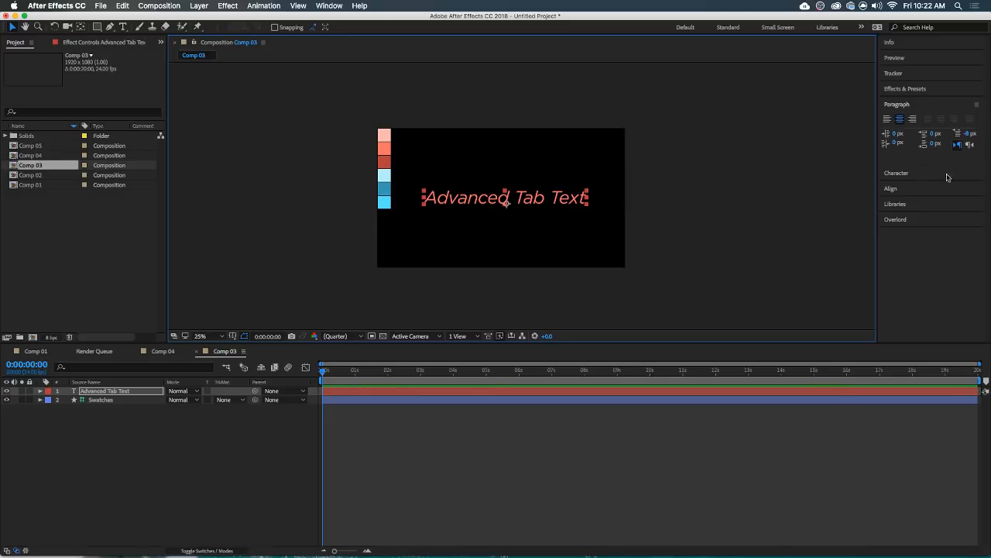
Align the "Advanced Tab Text" layer to the composition's horizontal and vertical centre.
{"action": "left_click", "coordinate": [906, 90]}
{"action": "left_click", "coordinate": [908, 89]}
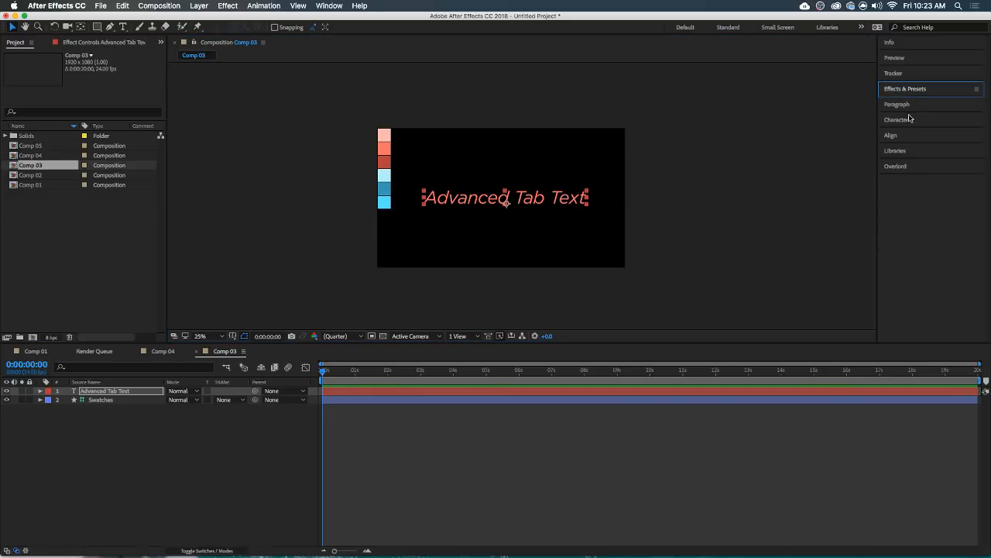
{"action": "left_click", "coordinate": [906, 137]}
{"action": "left_click", "coordinate": [958, 162]}
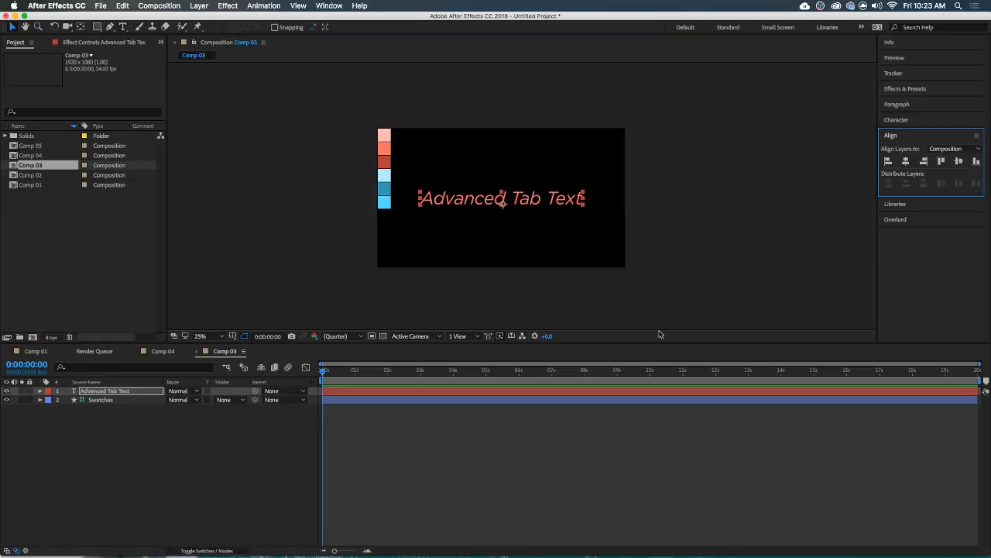
Expand the "Advanced Tab Text" layer's Text, Path Options and More Options property groups in the timeline.
{"action": "left_click", "coordinate": [331, 431]}
{"action": "left_click", "coordinate": [40, 391]}
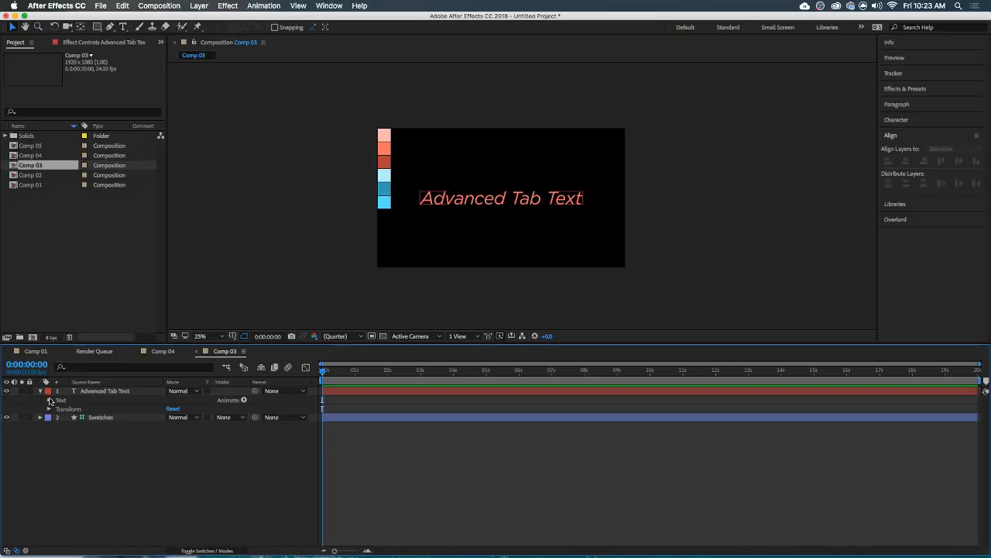
{"action": "left_click", "coordinate": [49, 399]}
{"action": "left_click", "coordinate": [58, 419]}
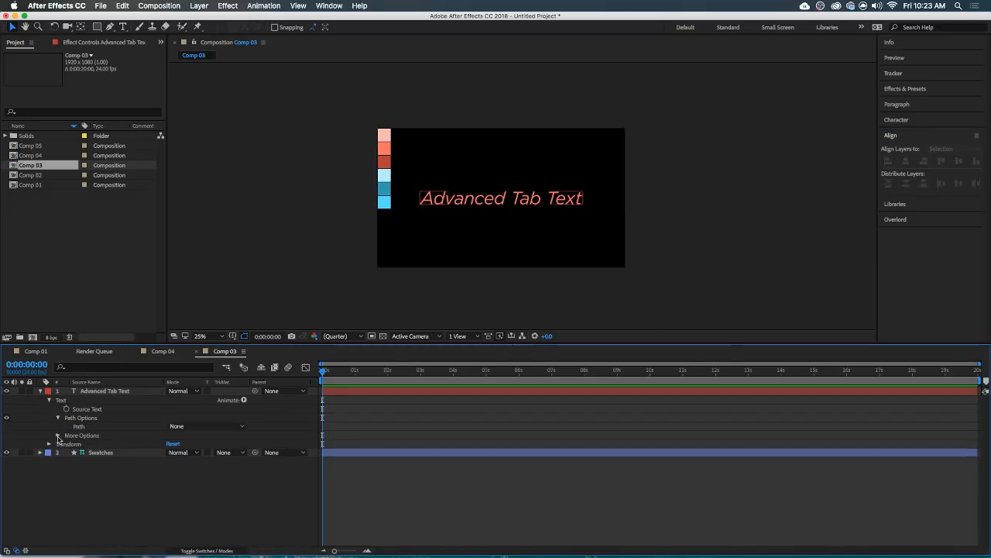
{"action": "left_click", "coordinate": [58, 436]}
{"action": "left_click", "coordinate": [100, 436]}
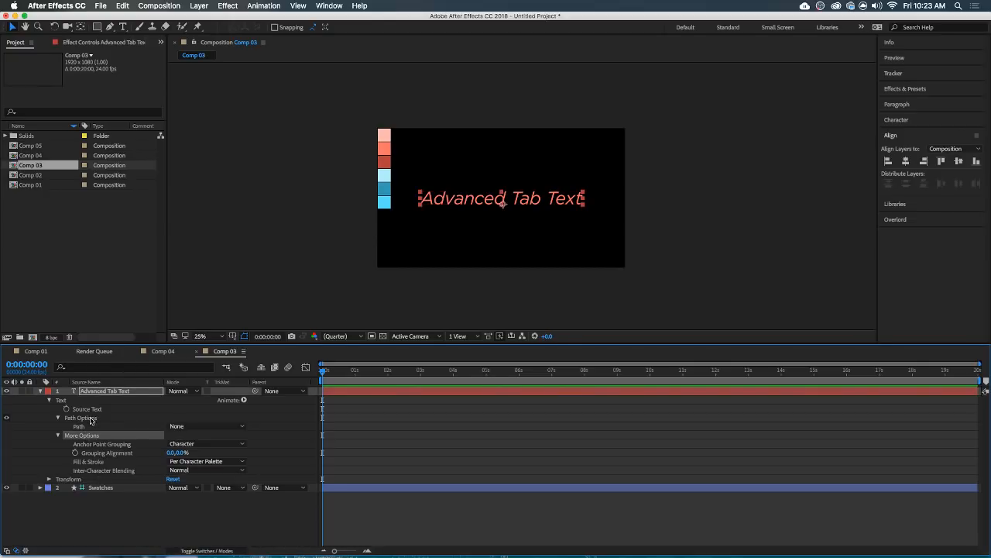
Examine the text layer's Path Options and More Options, including Anchor Point Grouping and the per-character anchor points under the letters.
{"action": "left_click", "coordinate": [88, 420]}
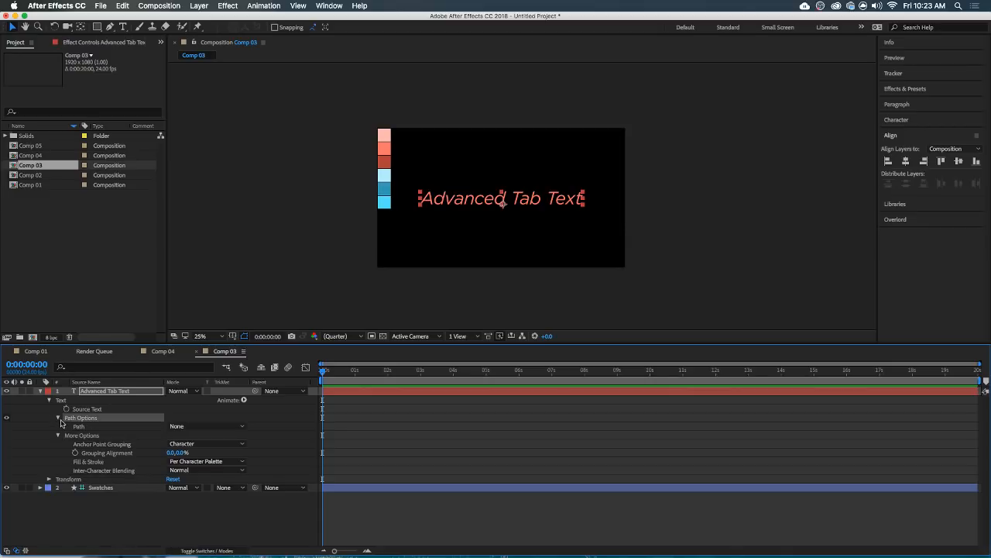
{"action": "left_click", "coordinate": [64, 438]}
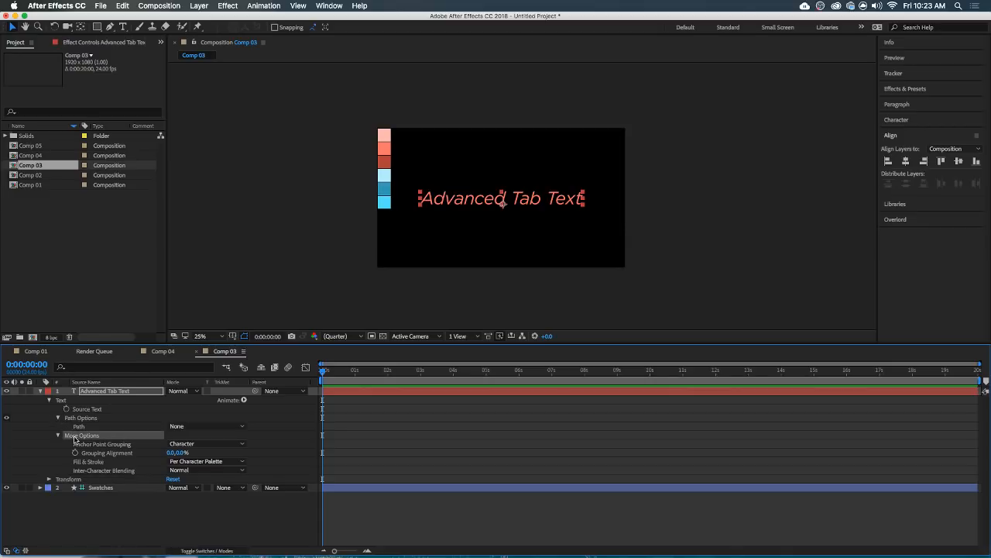
{"action": "left_click", "coordinate": [122, 444]}
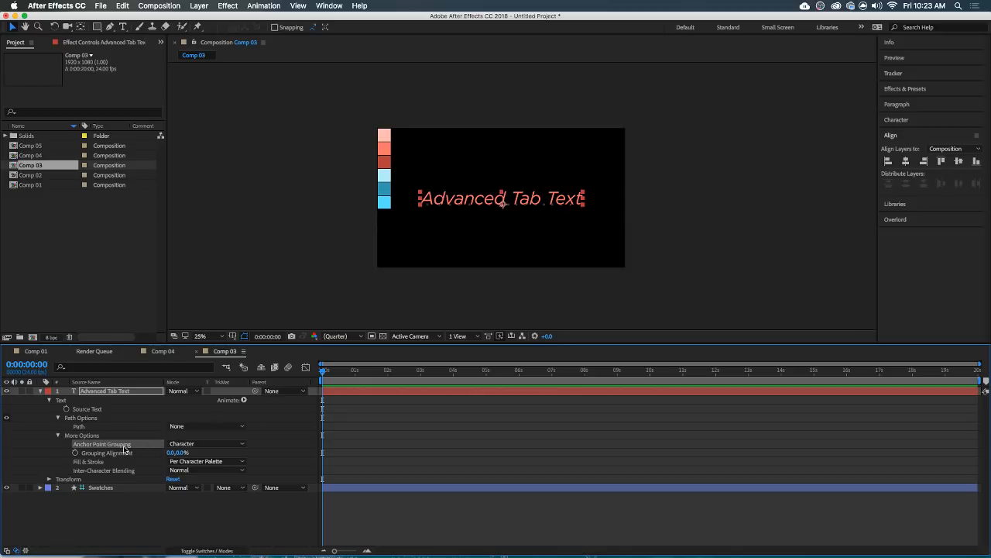
{"action": "left_click", "coordinate": [182, 443]}
{"action": "left_click", "coordinate": [277, 452]}
{"action": "scroll", "coordinate": [484, 194], "scroll_direction": "up", "scroll_amount": 2}
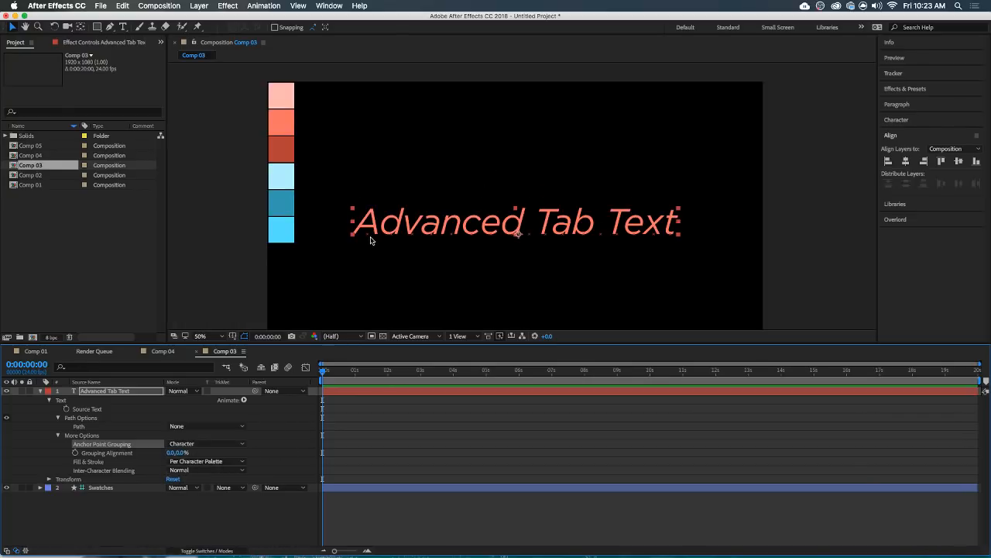
{"action": "scroll", "coordinate": [369, 236], "scroll_direction": "up", "scroll_amount": 2}
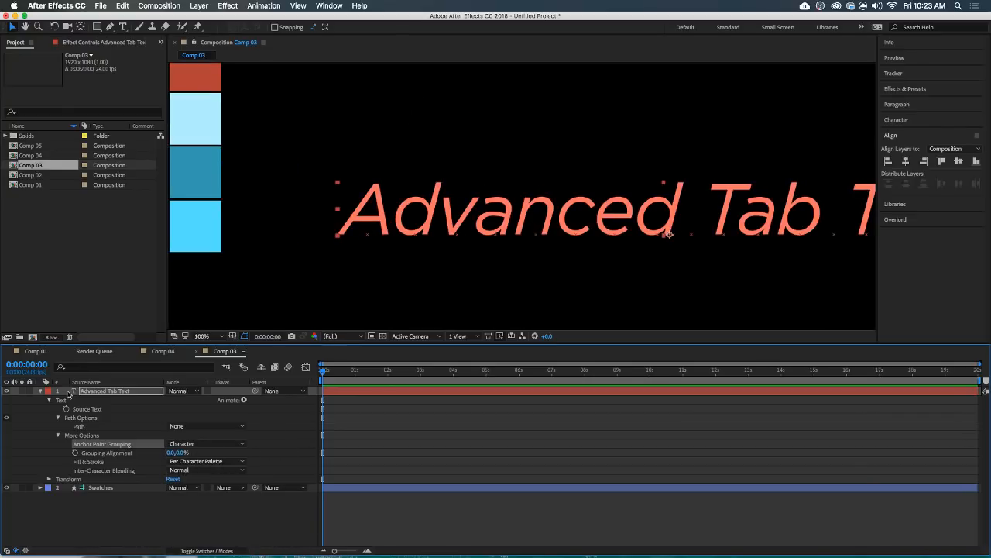
Change the "Advanced Tab Text" layer's label colour to Fuchsia and deselect the layer.
{"action": "left_click", "coordinate": [48, 392]}
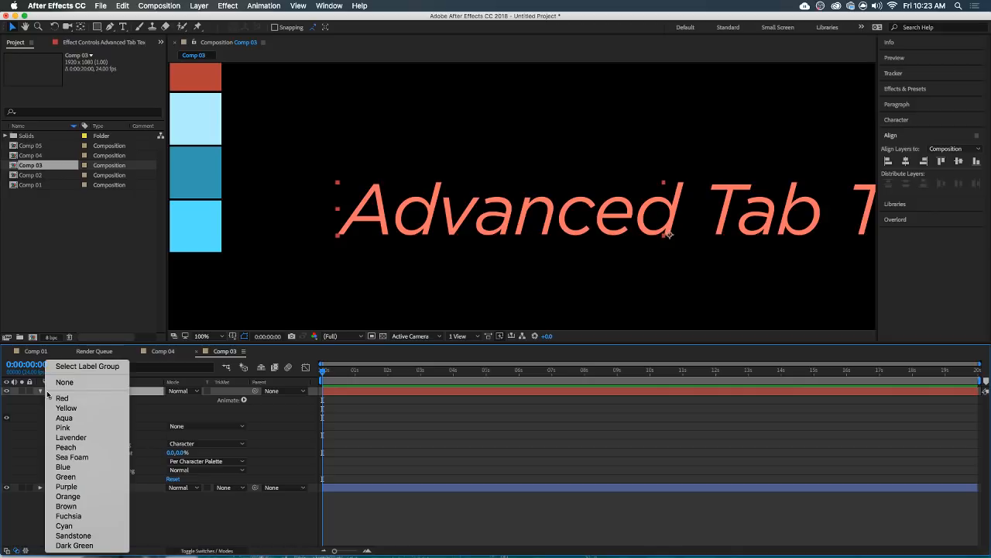
{"action": "left_click", "coordinate": [103, 518]}
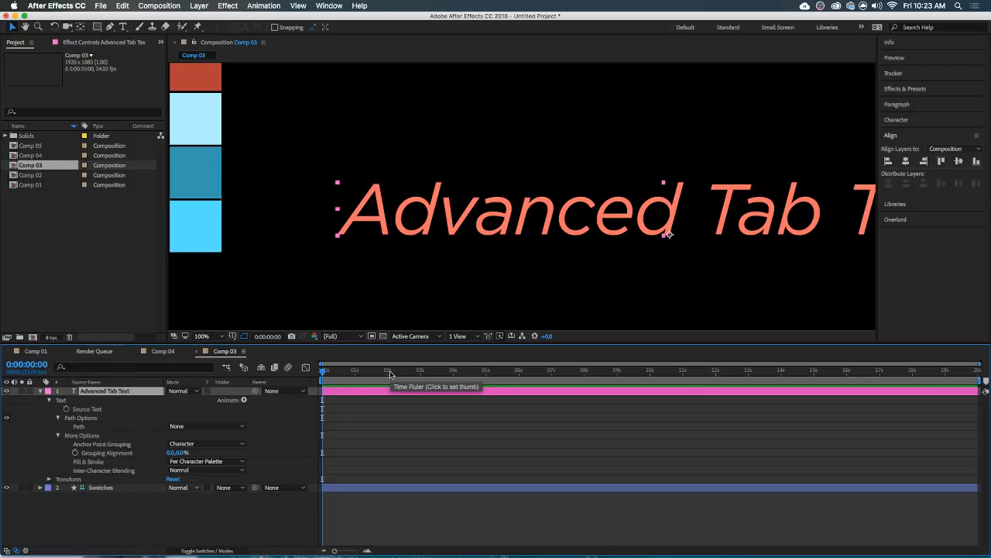
{"action": "left_click", "coordinate": [405, 420]}
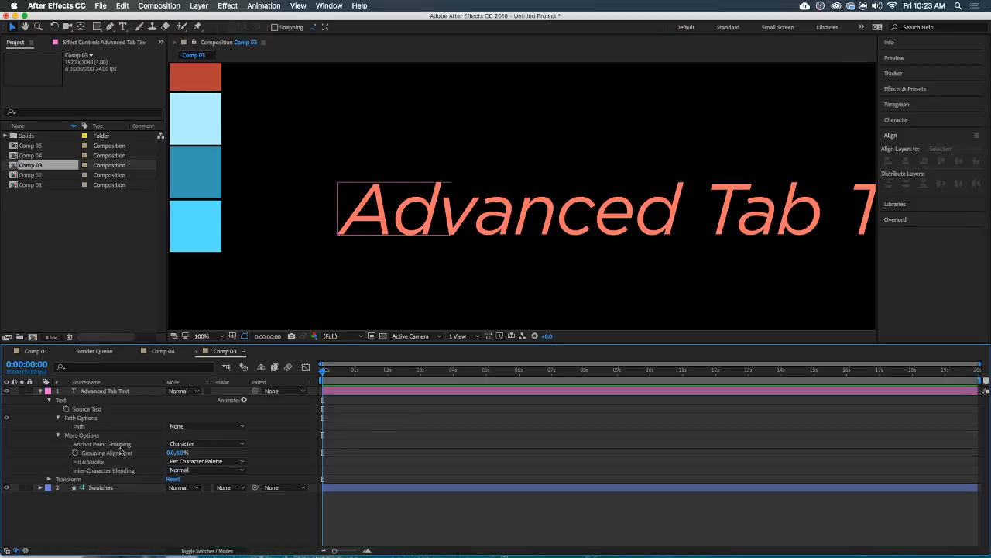
Set the text layer's Anchor Point Grouping to Word and its horizontal Grouping Alignment to -67%.
{"action": "left_click", "coordinate": [105, 444]}
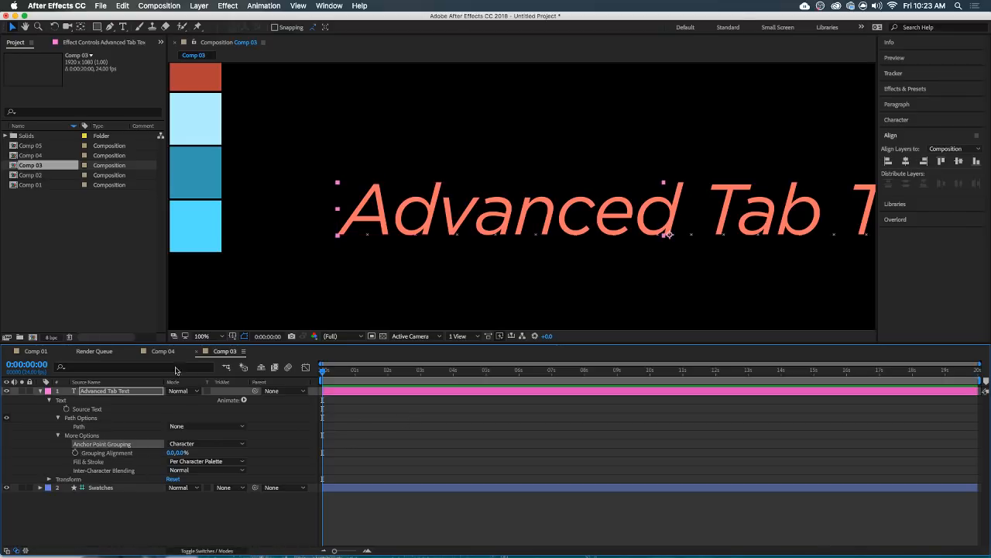
{"action": "scroll", "coordinate": [368, 236], "scroll_direction": "up", "scroll_amount": 5}
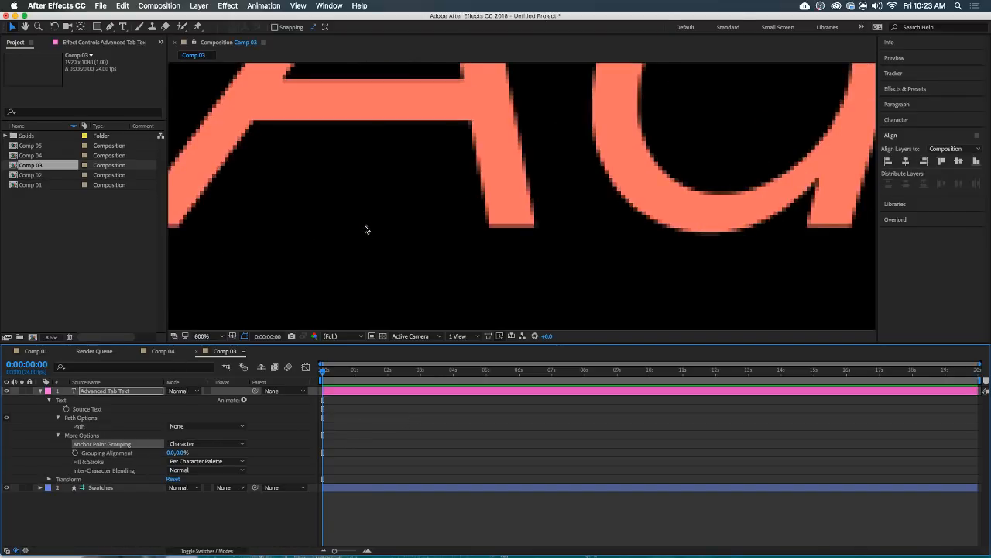
{"action": "scroll", "coordinate": [367, 227], "scroll_direction": "down", "scroll_amount": 5}
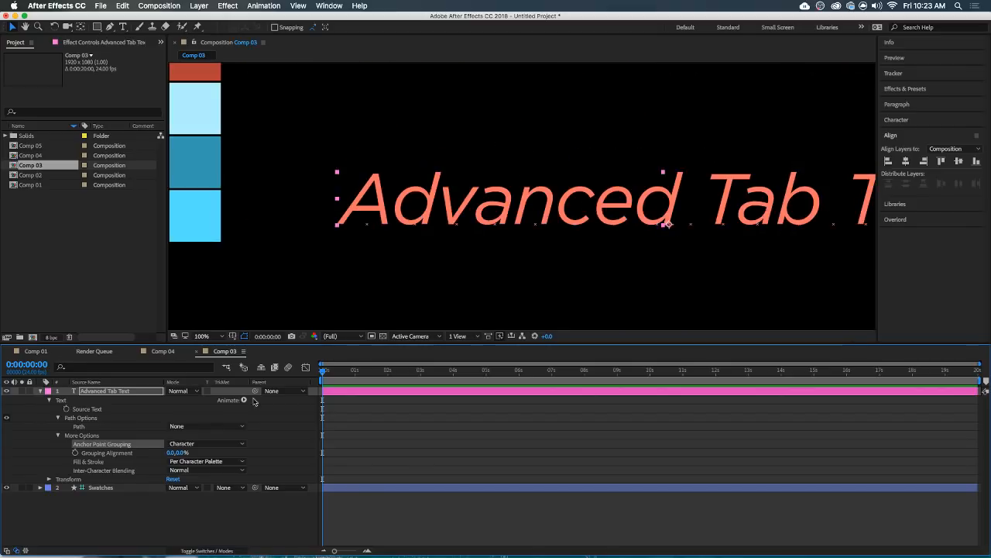
{"action": "left_click", "coordinate": [210, 445]}
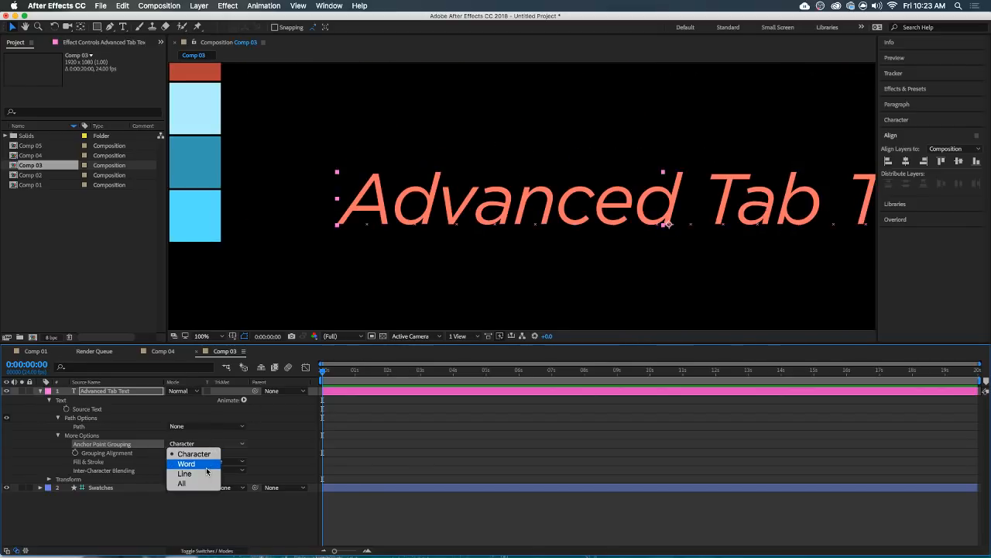
{"action": "left_click", "coordinate": [187, 463]}
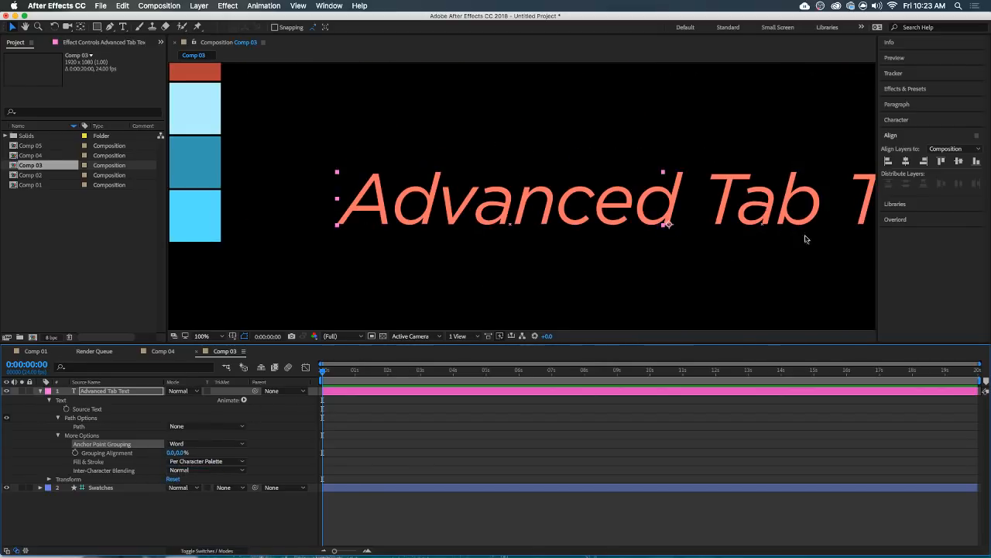
{"action": "left_click_drag", "start_coordinate": [173, 455], "coordinate": [142, 455]}
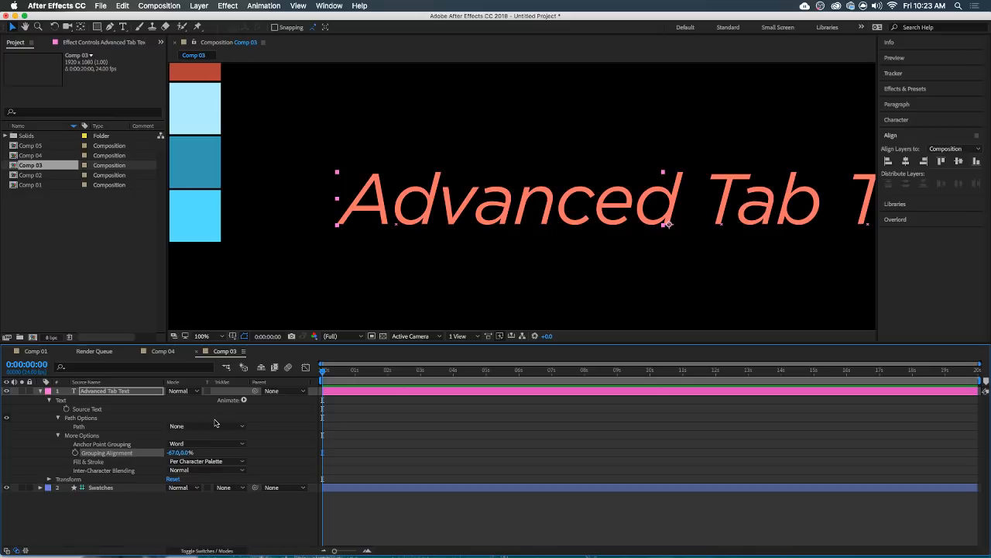
Add a Rotation animator to the "Advanced Tab Text" layer and set its Rotation to about -15°.
{"action": "left_click", "coordinate": [244, 401]}
{"action": "left_click", "coordinate": [287, 408]}
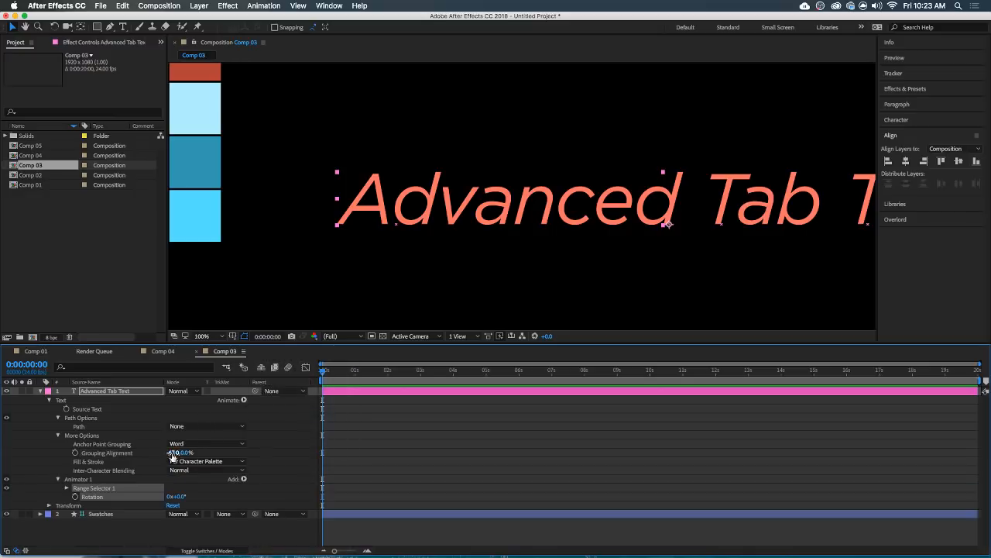
{"action": "left_click_drag", "start_coordinate": [176, 500], "coordinate": [166, 500]}
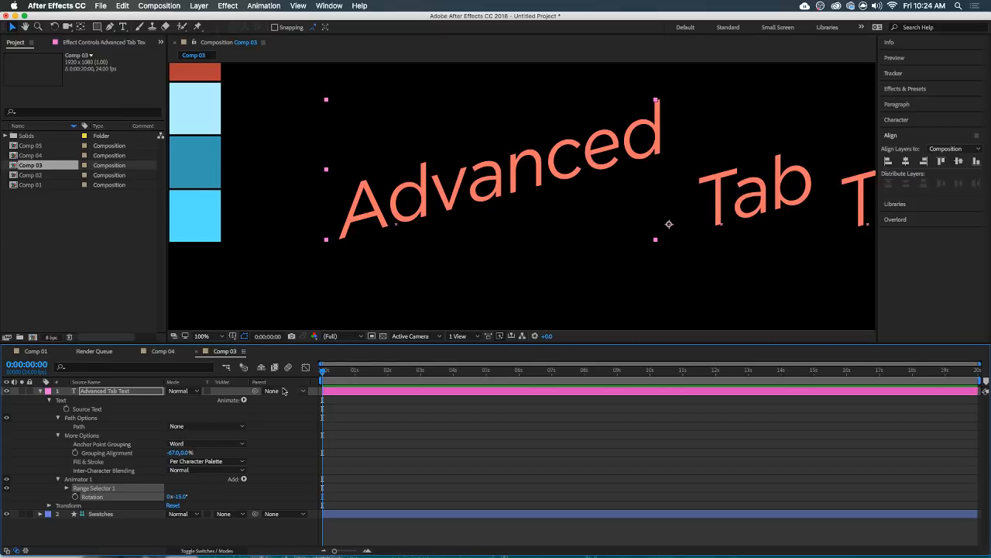
Switch Anchor Point Grouping to Character and then to Line to compare how the rotation affects the text.
{"action": "left_click", "coordinate": [208, 444]}
{"action": "left_click", "coordinate": [194, 454]}
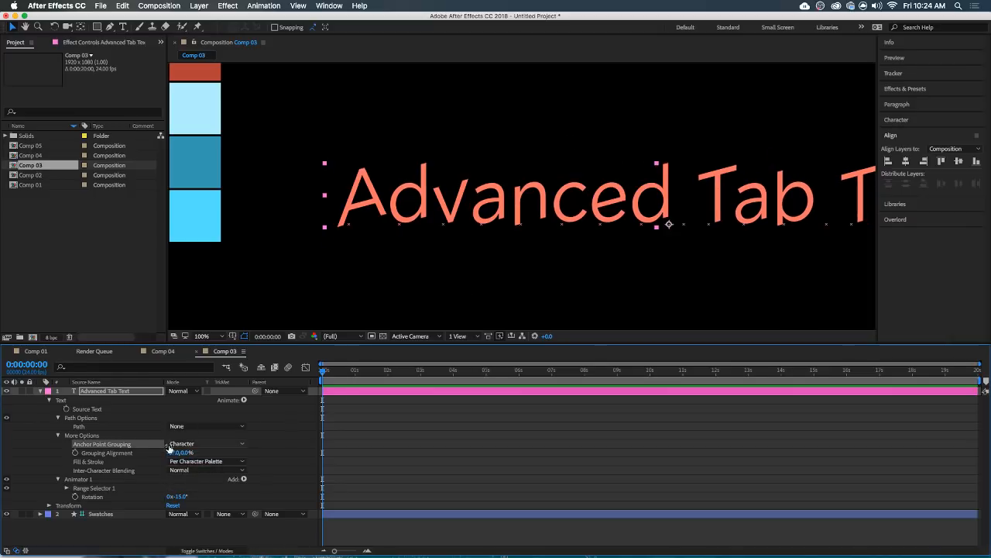
{"action": "left_click", "coordinate": [205, 443]}
{"action": "left_click", "coordinate": [186, 472]}
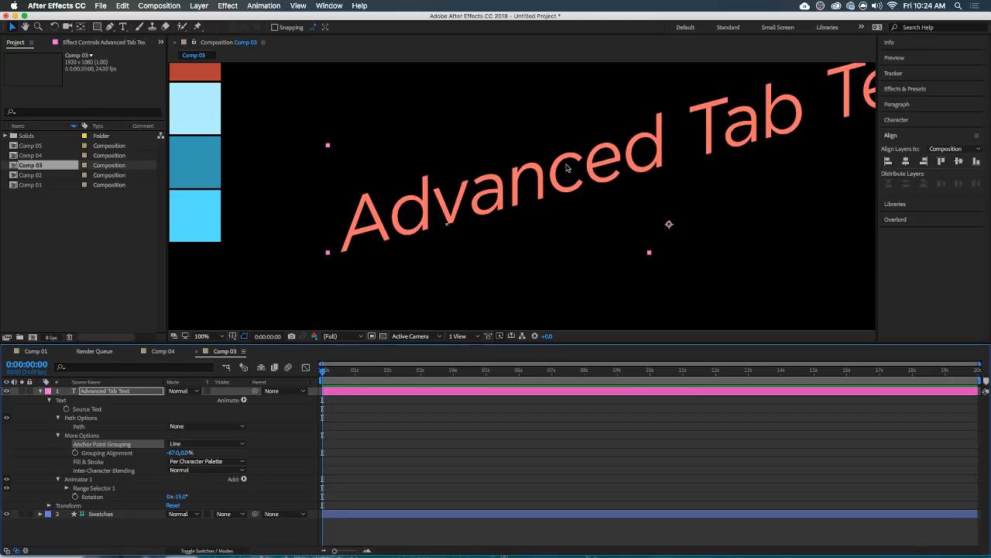
{"action": "key", "text": "comma"}
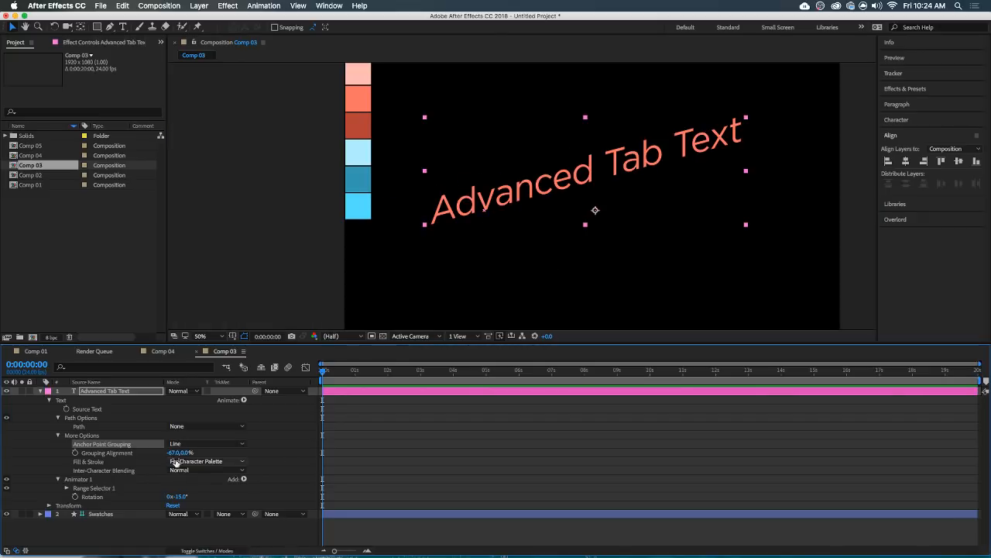
Reset the horizontal Grouping Alignment to 0% and the animator's Rotation to 0°.
{"action": "left_click_drag", "start_coordinate": [178, 452], "coordinate": [199, 449]}
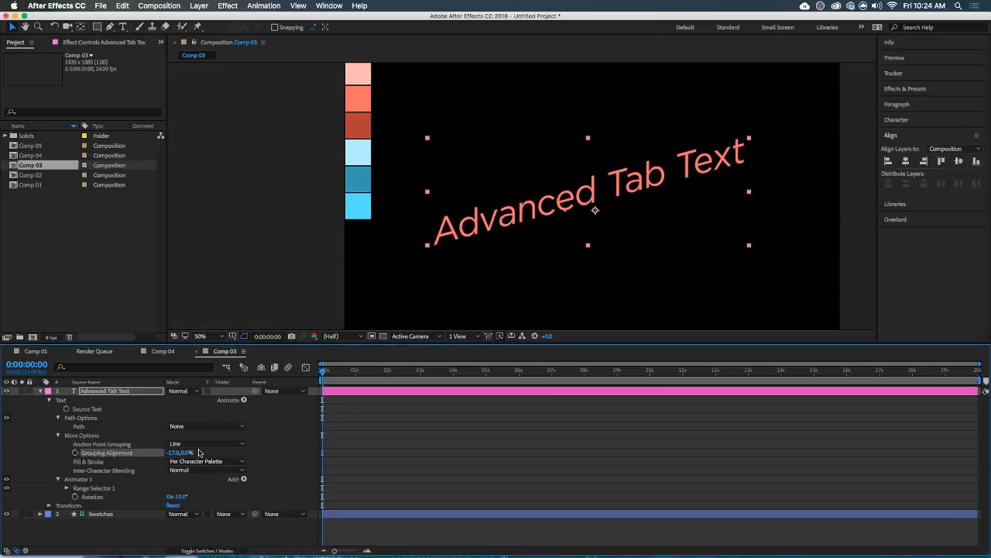
{"action": "left_click", "coordinate": [175, 452]}
{"action": "type", "text": "0"}
{"action": "key", "text": "Return"}
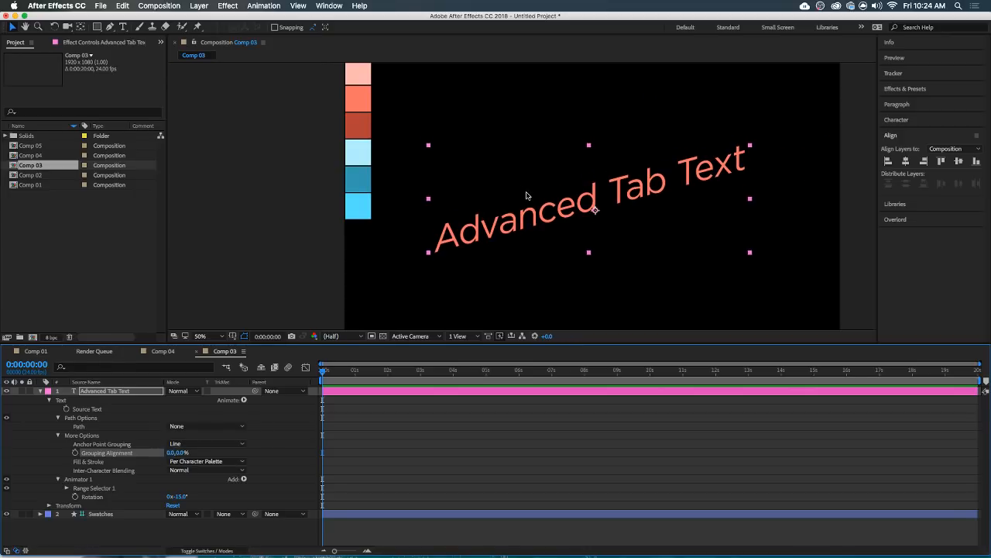
{"action": "scroll", "coordinate": [526, 196], "scroll_direction": "up", "scroll_amount": 2}
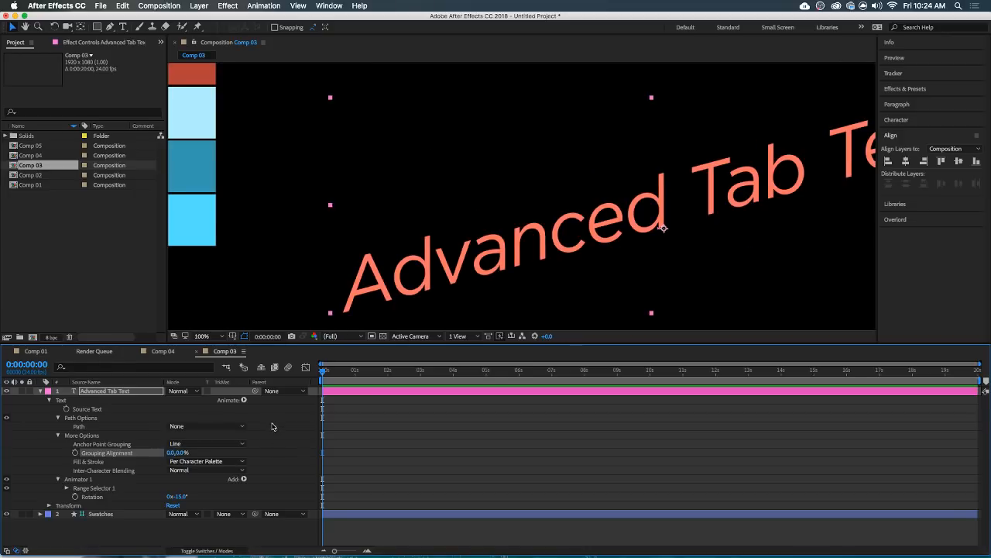
{"action": "left_click", "coordinate": [183, 497]}
{"action": "type", "text": "0"}
{"action": "key", "text": "Return"}
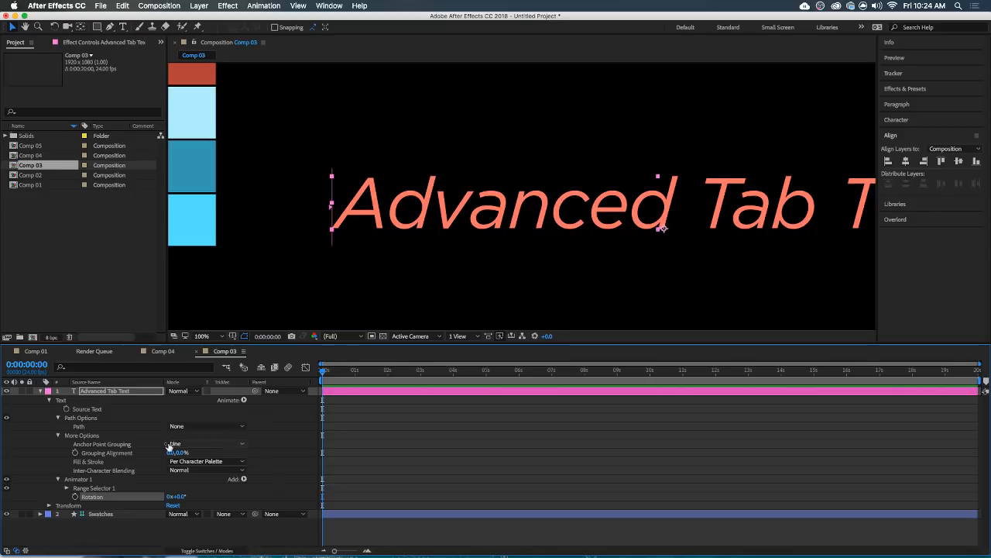
Expand Animator 1's Range Selector 1 and its Advanced properties in the timeline.
{"action": "left_click", "coordinate": [74, 480]}
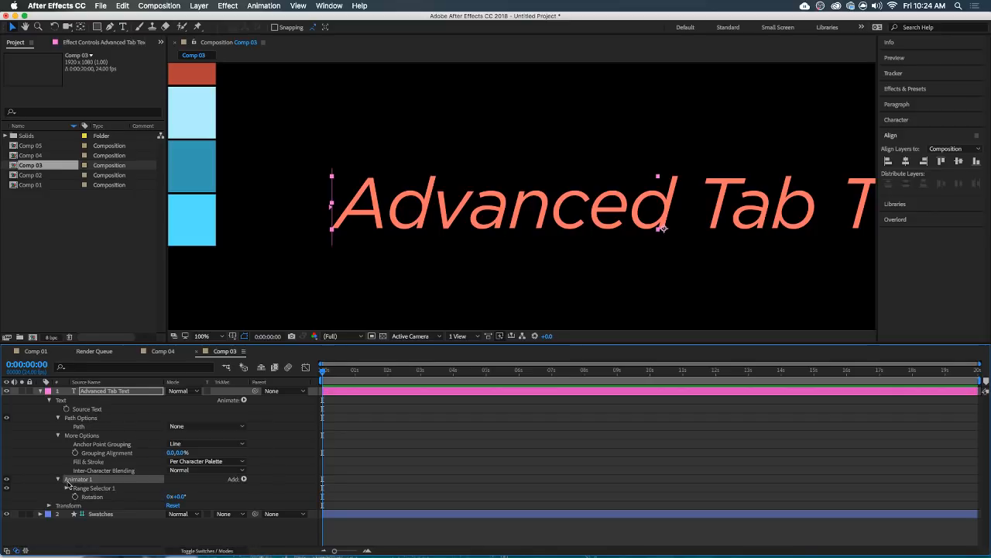
{"action": "left_click", "coordinate": [67, 488]}
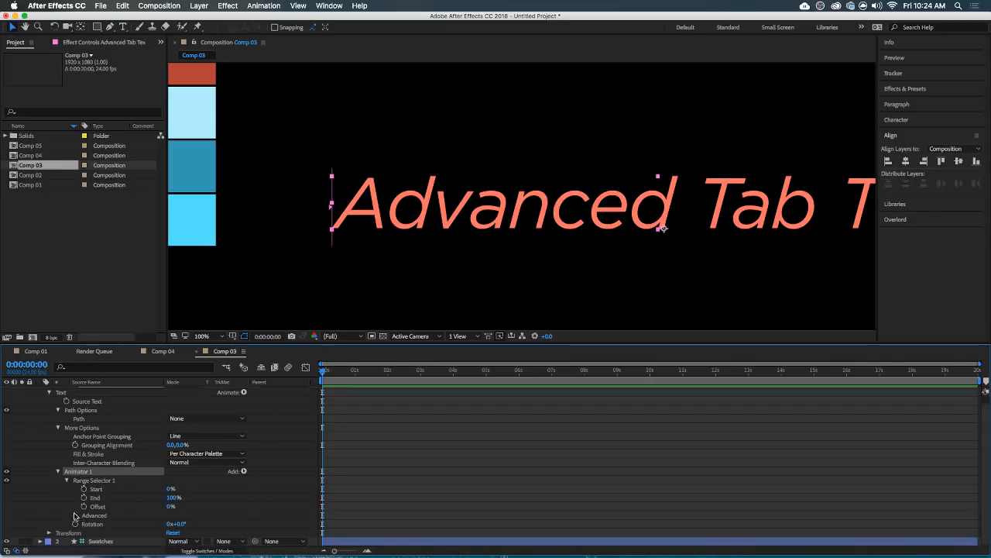
{"action": "left_click", "coordinate": [75, 515]}
{"action": "scroll", "coordinate": [93, 480], "scroll_direction": "down", "scroll_amount": 2}
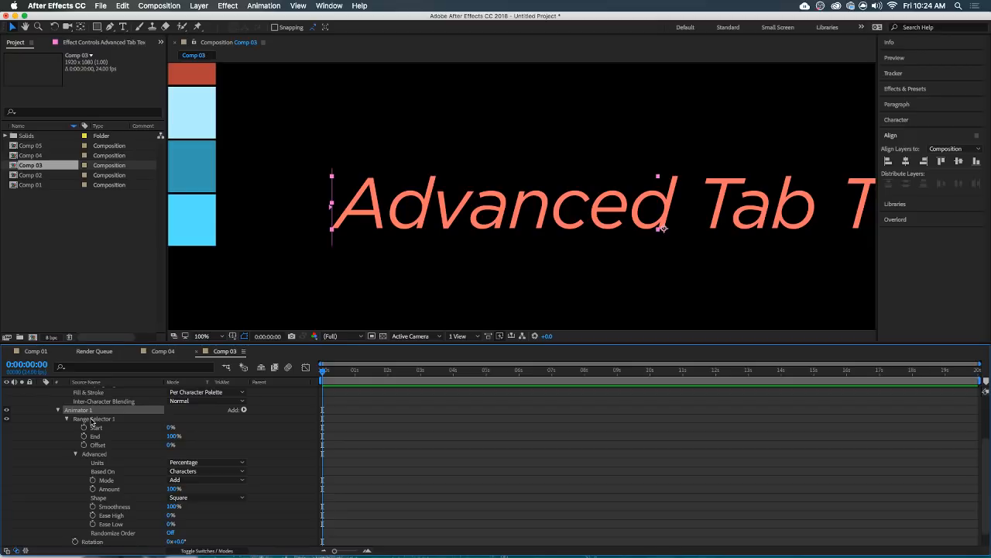
Examine Range Selector 1's Start, End, Offset and Advanced properties alongside the selector's range markers around the text.
{"action": "left_click", "coordinate": [92, 419]}
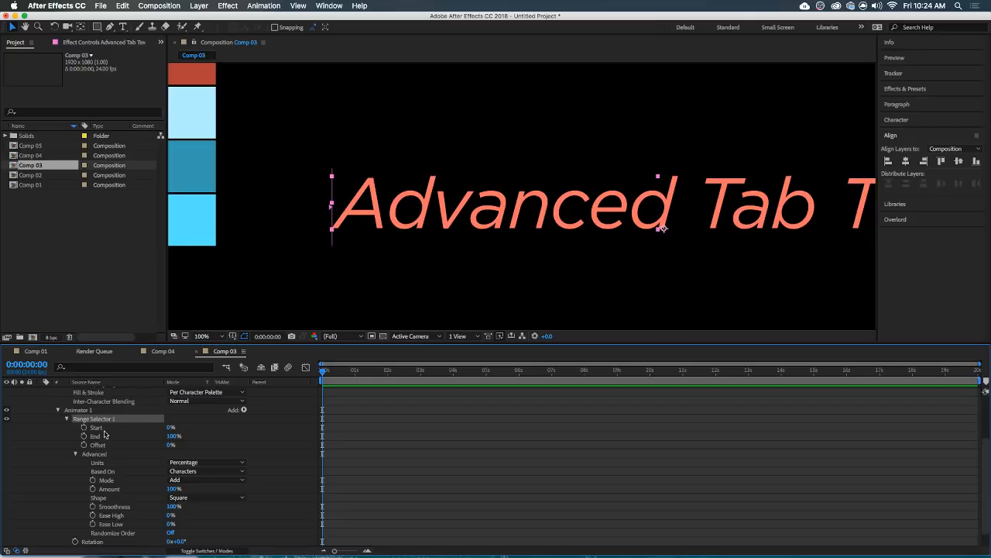
{"action": "scroll", "coordinate": [112, 445], "scroll_direction": "down", "scroll_amount": 2}
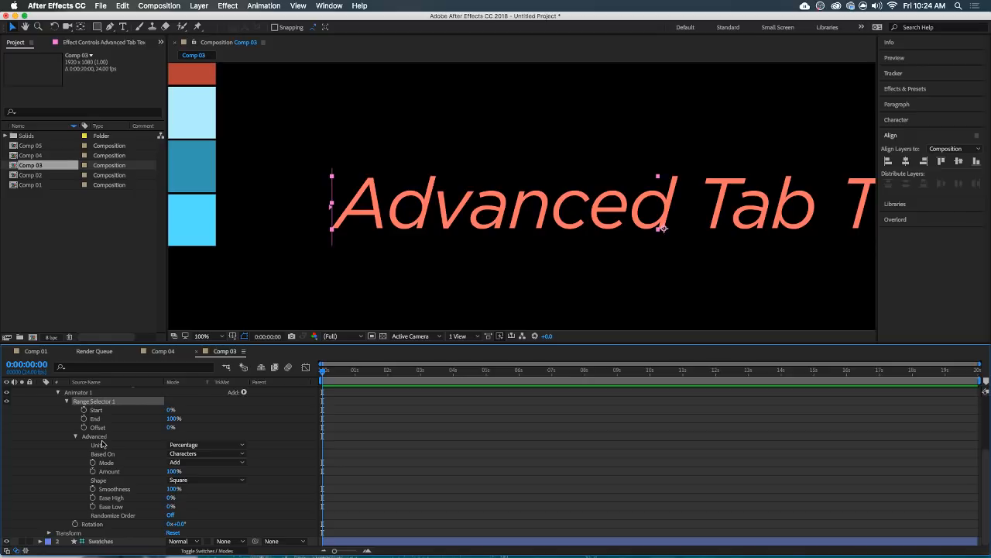
{"action": "scroll", "coordinate": [96, 447], "scroll_direction": "up", "scroll_amount": 2}
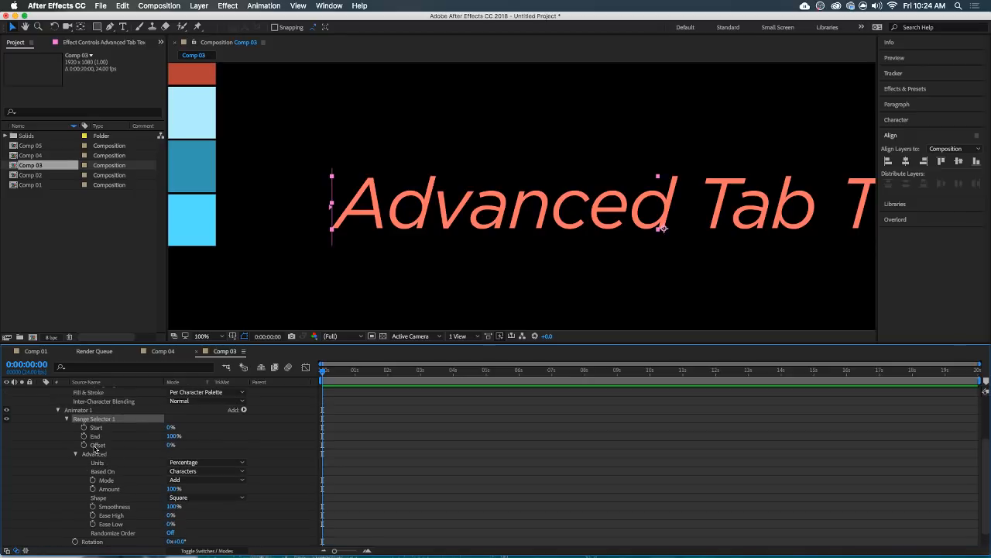
{"action": "left_click_drag", "start_coordinate": [454, 279], "coordinate": [336, 246]}
{"action": "scroll", "coordinate": [391, 229], "scroll_direction": "down", "scroll_amount": 2}
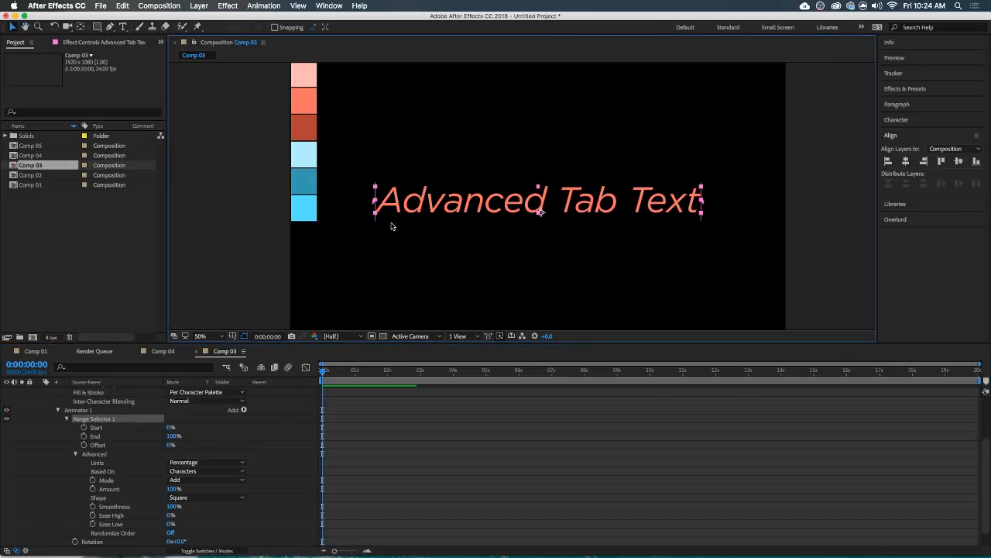
{"action": "scroll", "coordinate": [431, 230], "scroll_direction": "up", "scroll_amount": 2}
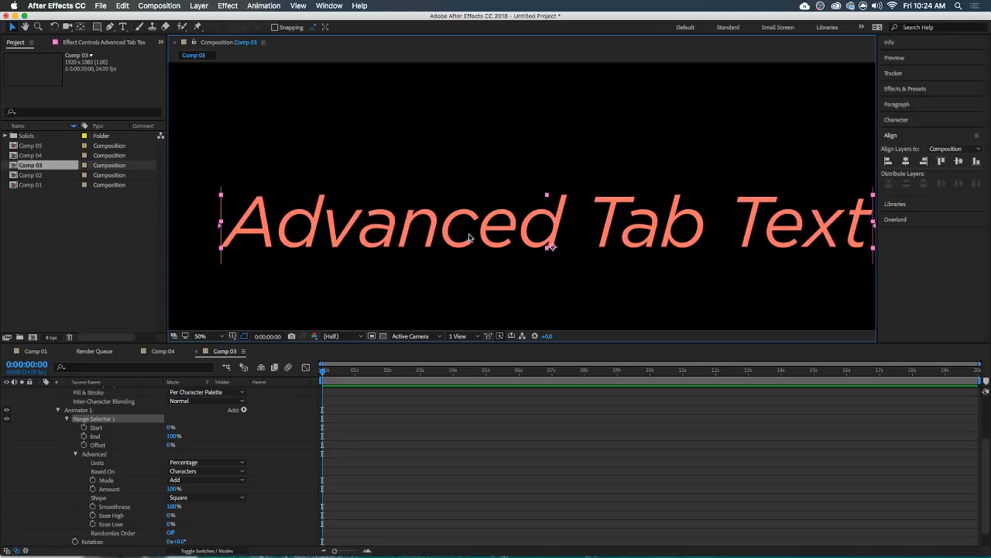
{"action": "scroll", "coordinate": [474, 232], "scroll_direction": "down", "scroll_amount": 2}
{"action": "left_click_drag", "start_coordinate": [481, 221], "coordinate": [486, 217]}
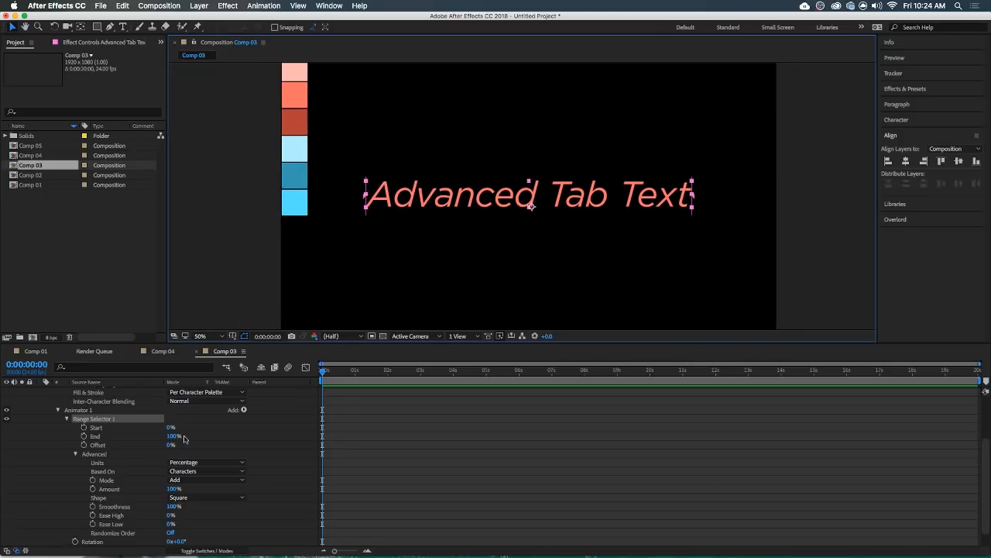
{"action": "scroll", "coordinate": [108, 422], "scroll_direction": "down", "scroll_amount": 1}
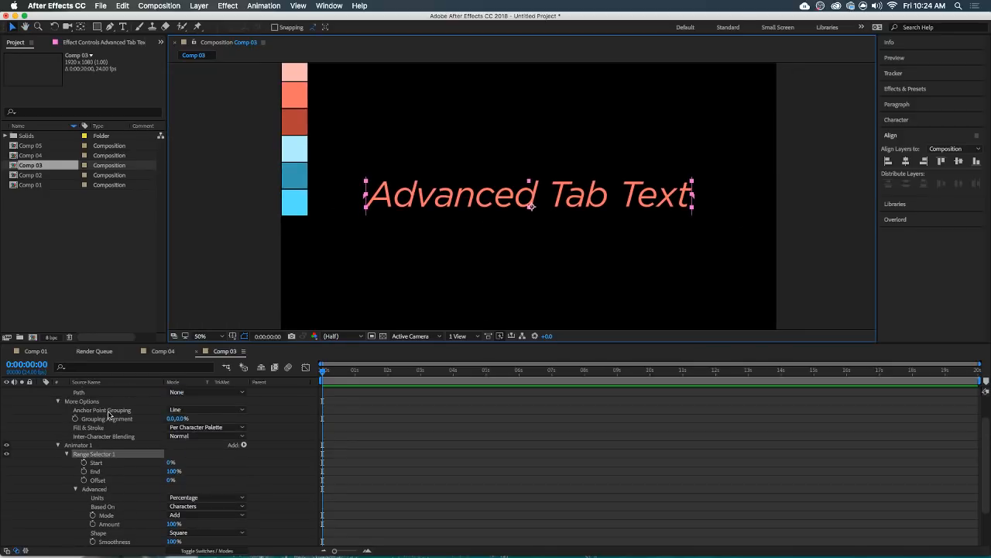
{"action": "scroll", "coordinate": [109, 422], "scroll_direction": "down", "scroll_amount": 1}
Add a Position property to Animator 1 and delete its Rotation property.
{"action": "left_click", "coordinate": [129, 528]}
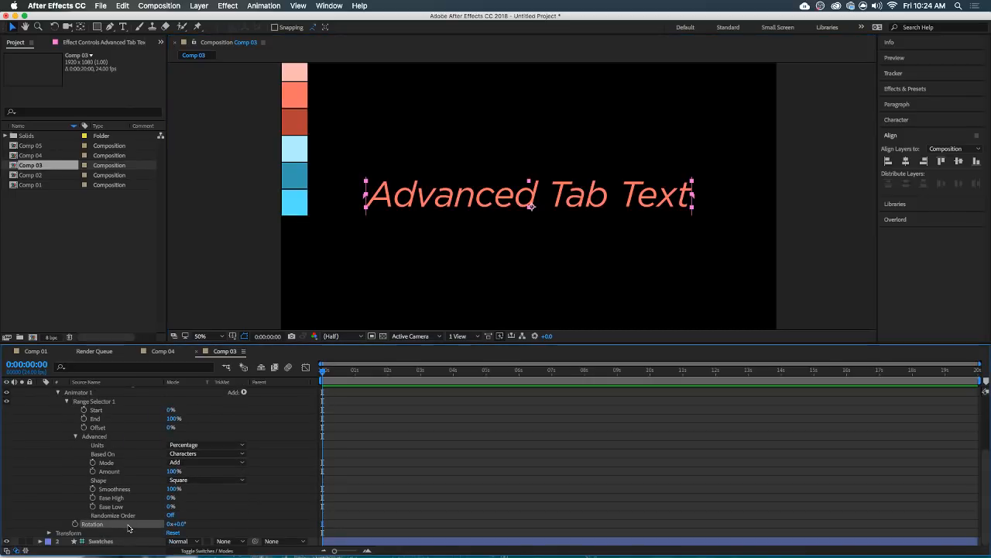
{"action": "left_click", "coordinate": [244, 392]}
{"action": "mouse_move", "coordinate": [256, 392]}
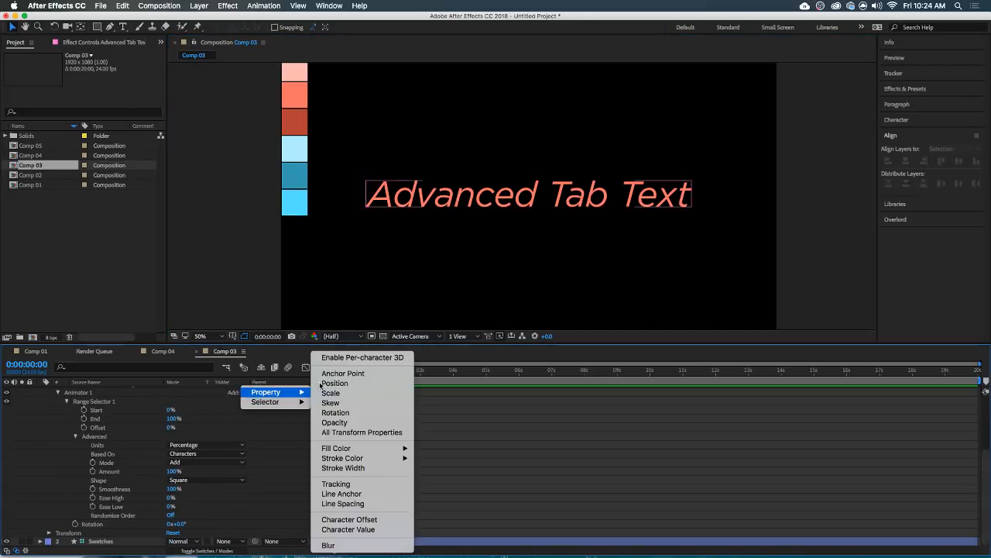
{"action": "left_click", "coordinate": [335, 383]}
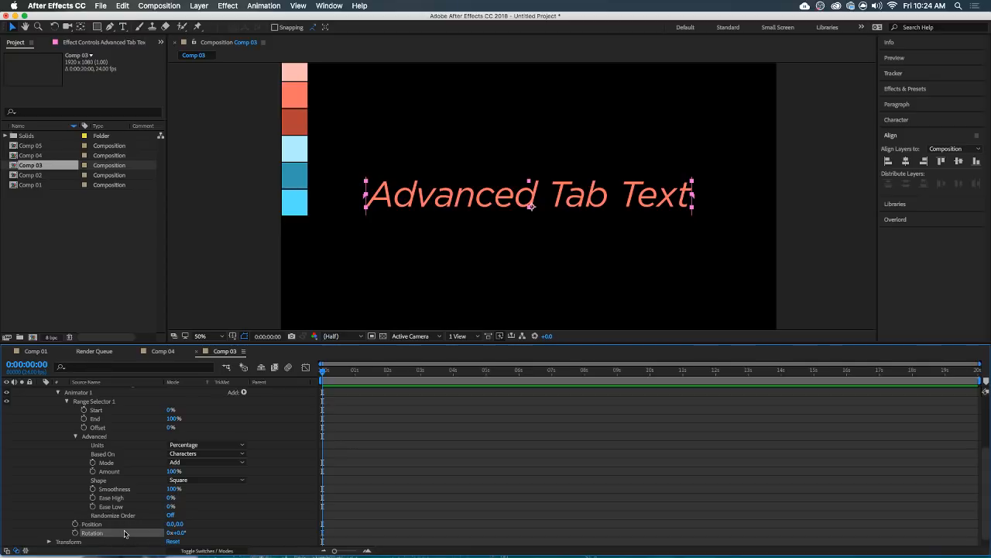
{"action": "key", "text": "Delete"}
{"action": "left_click", "coordinate": [159, 524]}
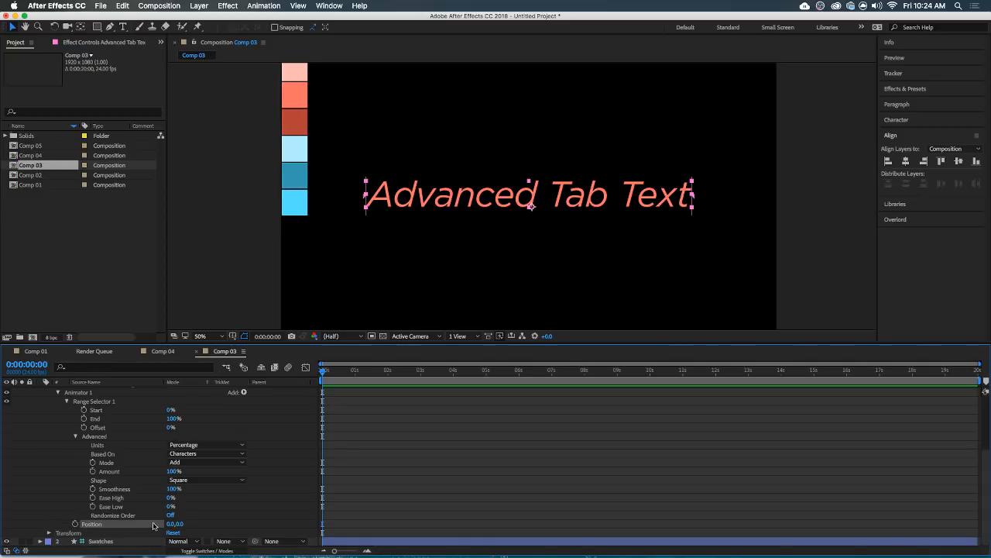
Collapse Range Selector 1 and set Animator 1's vertical Position to 100.
{"action": "left_click", "coordinate": [66, 402]}
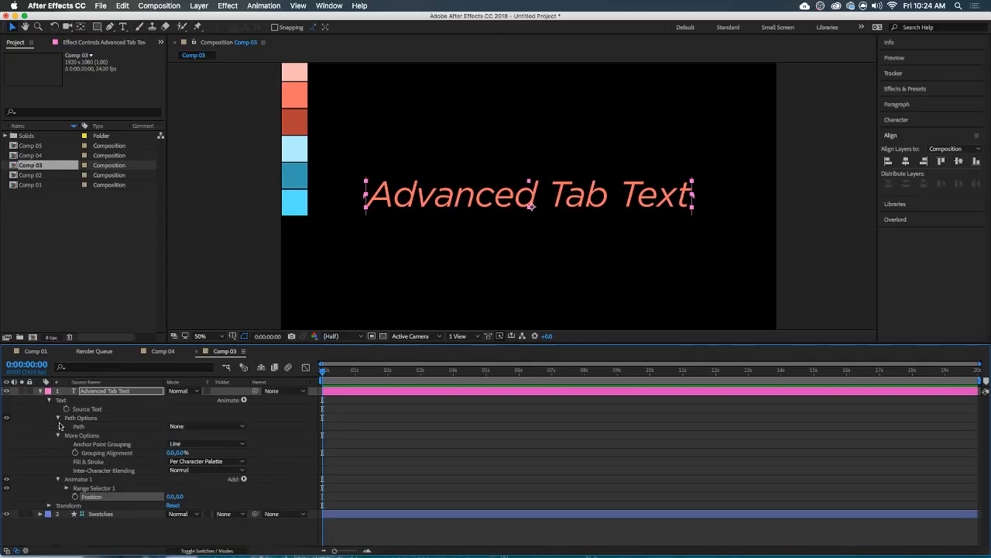
{"action": "left_click", "coordinate": [59, 479]}
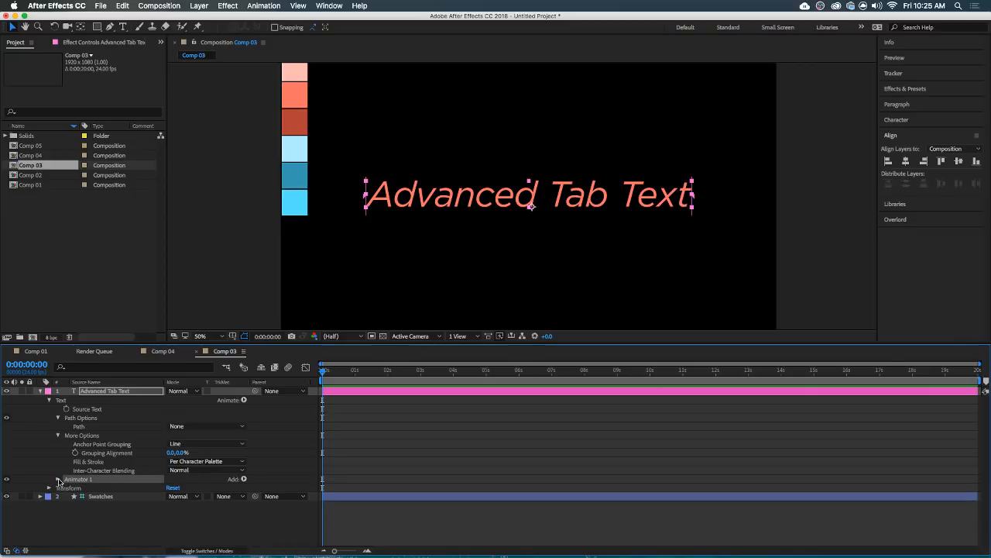
{"action": "left_click", "coordinate": [104, 497]}
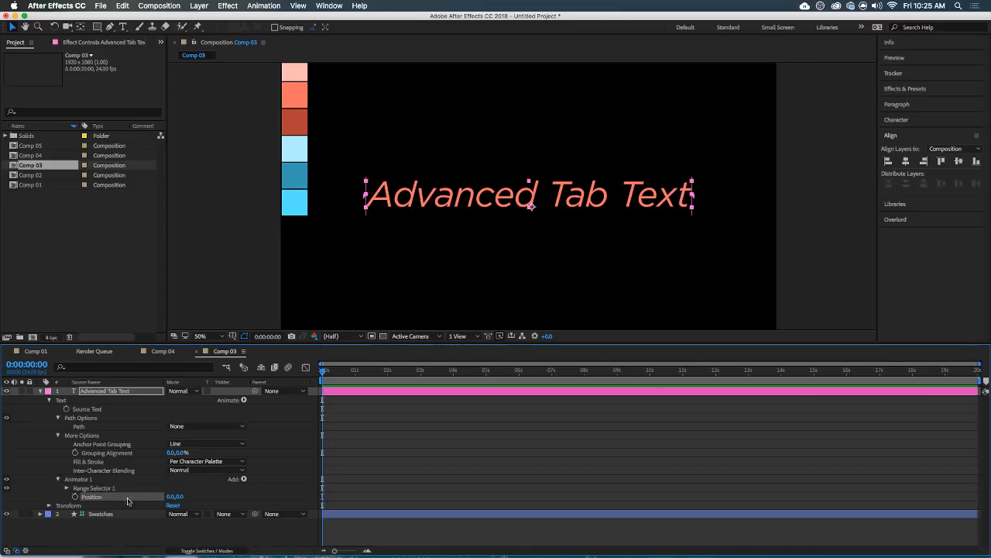
{"action": "mouse_move", "coordinate": [179, 496]}
{"action": "left_mouse_down"}
{"action": "mouse_move", "coordinate": [159, 495]}
{"action": "mouse_move", "coordinate": [220, 489]}
{"action": "mouse_move", "coordinate": [185, 500]}
{"action": "left_mouse_up"}
{"action": "left_click", "coordinate": [183, 498]}
{"action": "type", "text": "100"}
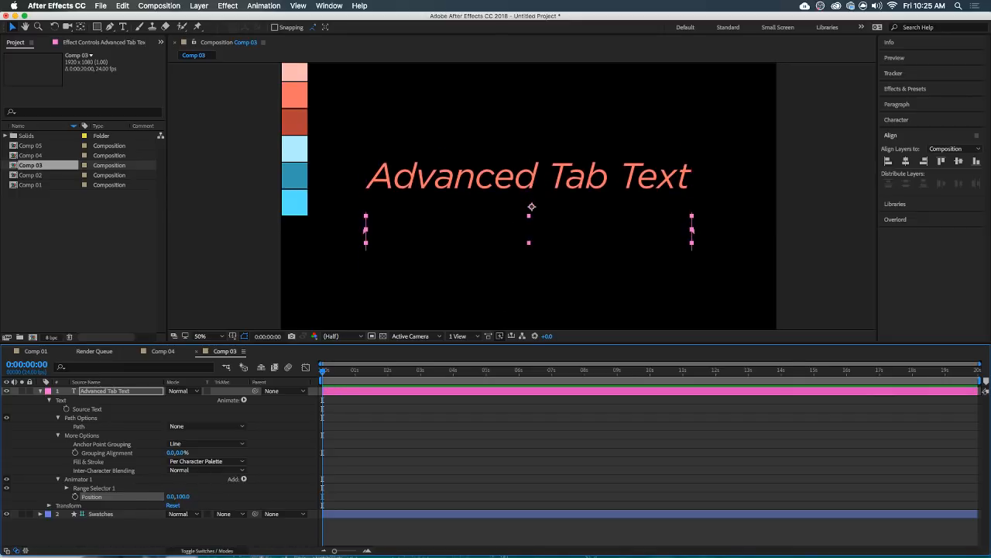
{"action": "key", "text": "Return"}
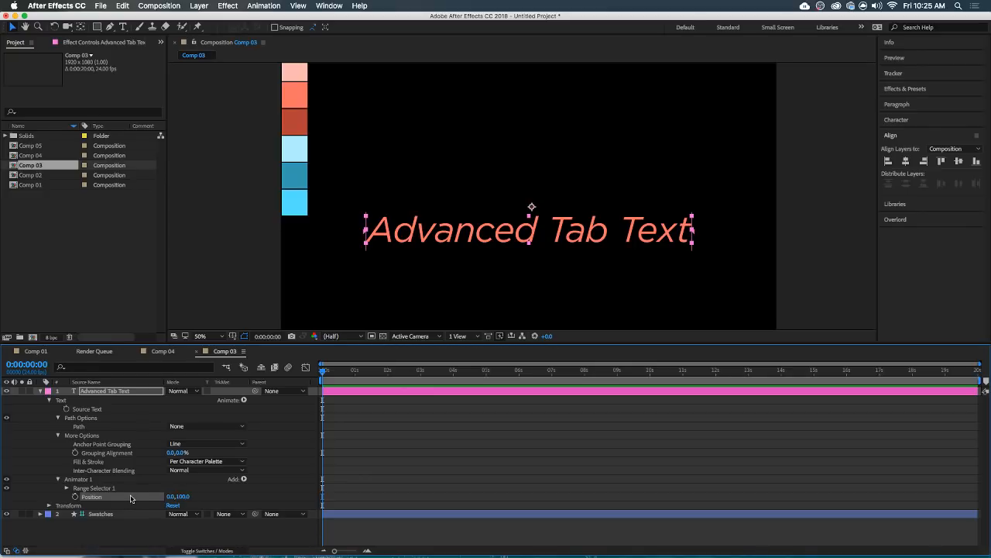
Expand Range Selector 1 and examine its Start value and Advanced Units alongside the animator's Position.
{"action": "left_click", "coordinate": [66, 489]}
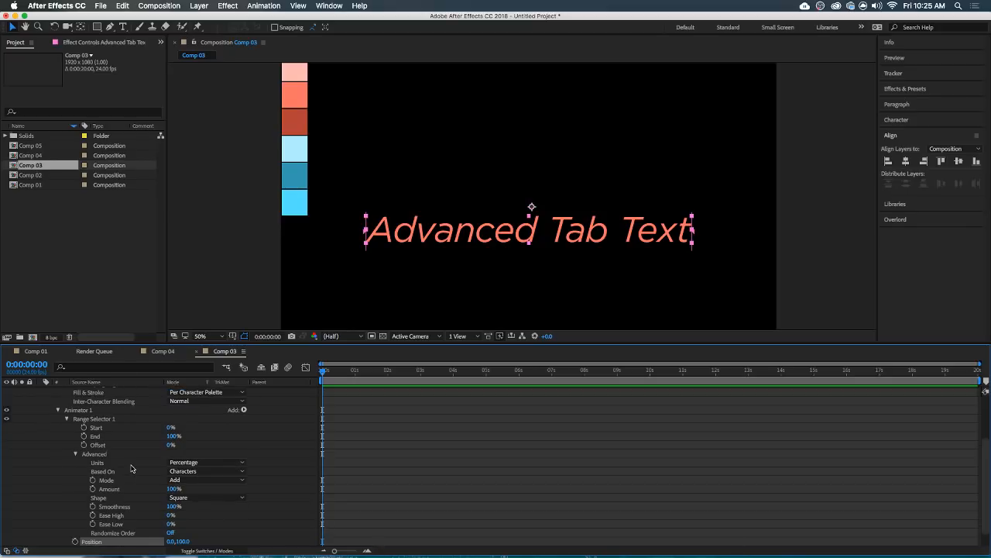
{"action": "left_click", "coordinate": [87, 419]}
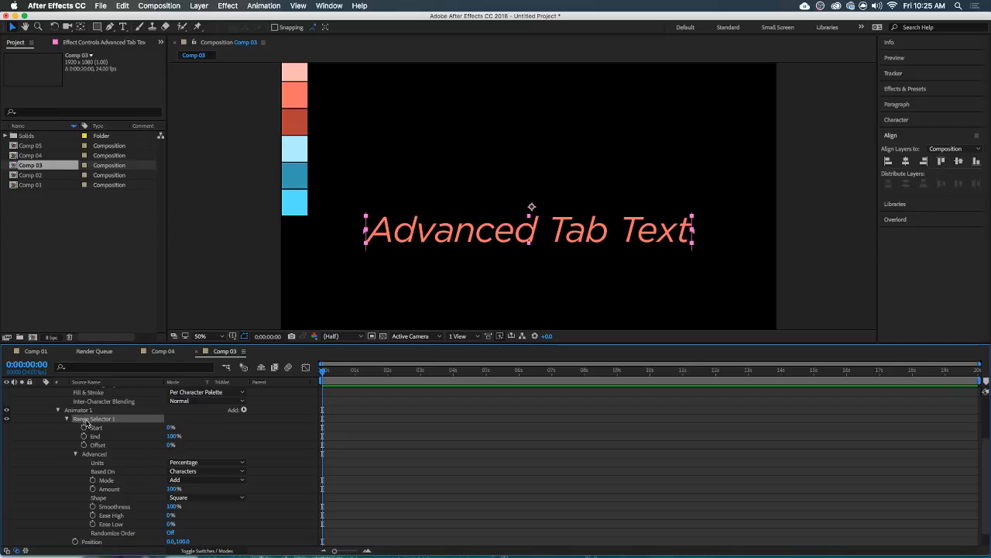
{"action": "left_click", "coordinate": [103, 428]}
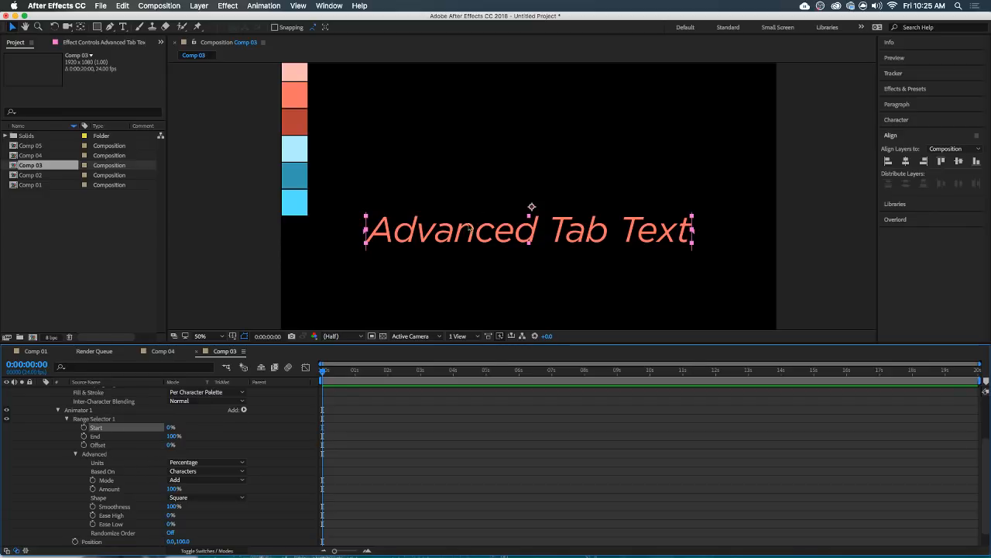
{"action": "left_click", "coordinate": [193, 430]}
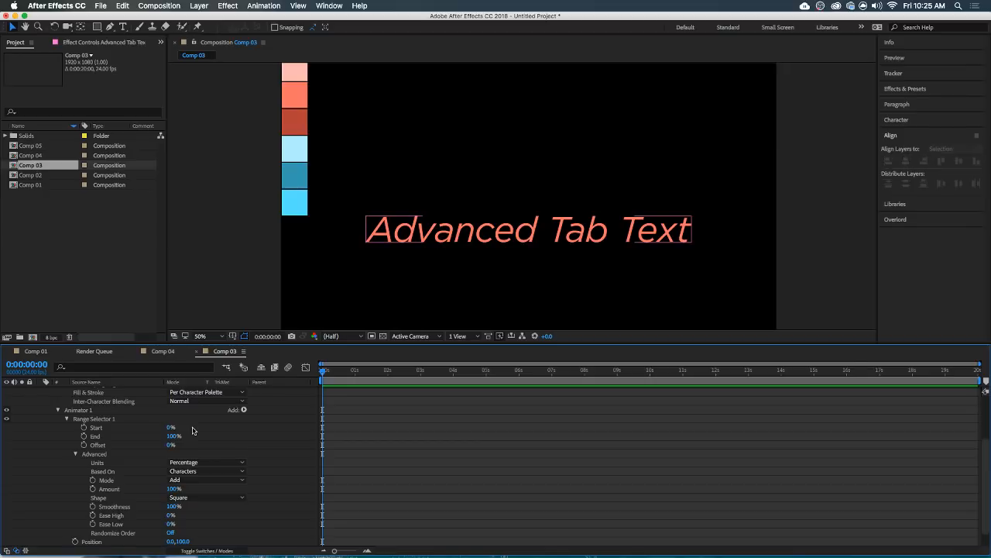
{"action": "scroll", "coordinate": [193, 431], "scroll_direction": "down", "scroll_amount": 1}
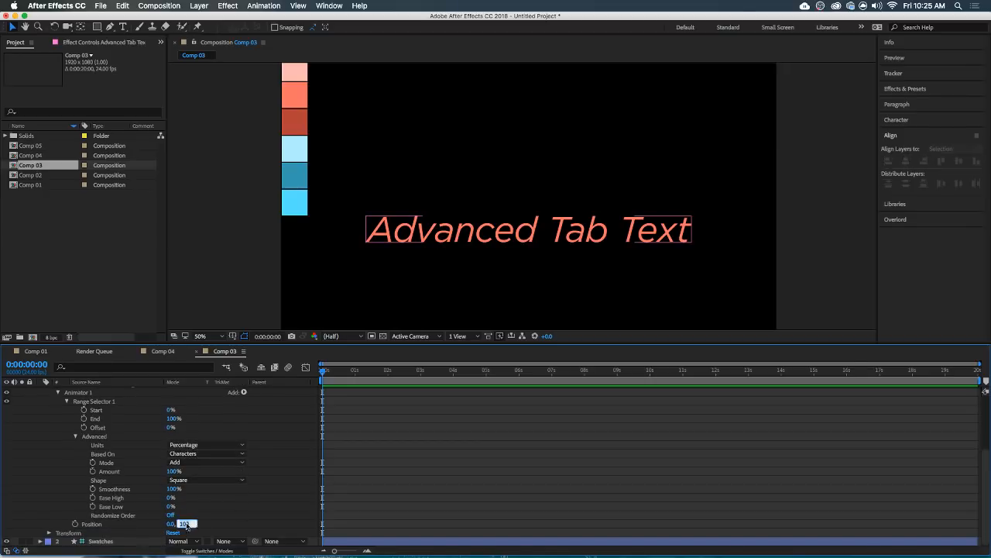
{"action": "left_click", "coordinate": [147, 524]}
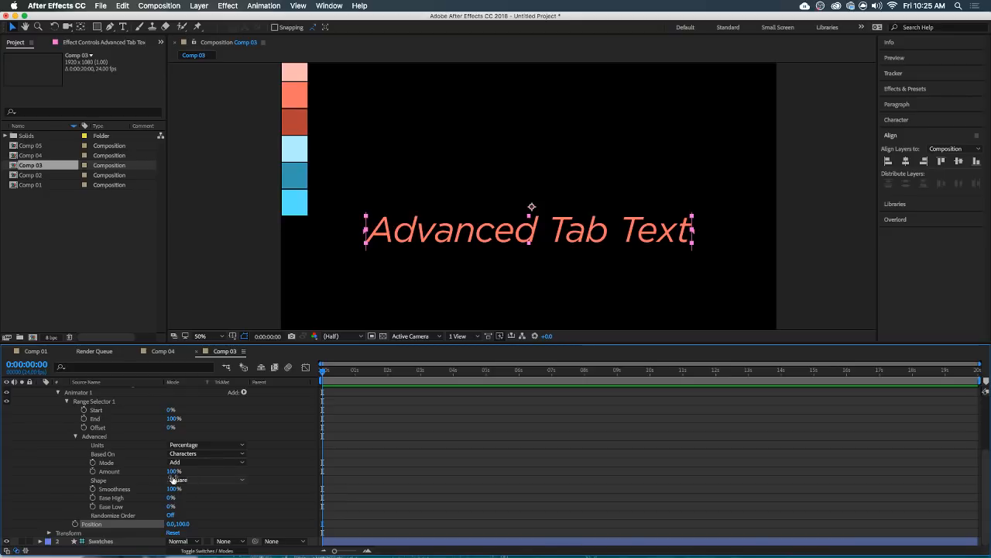
{"action": "left_click", "coordinate": [93, 438]}
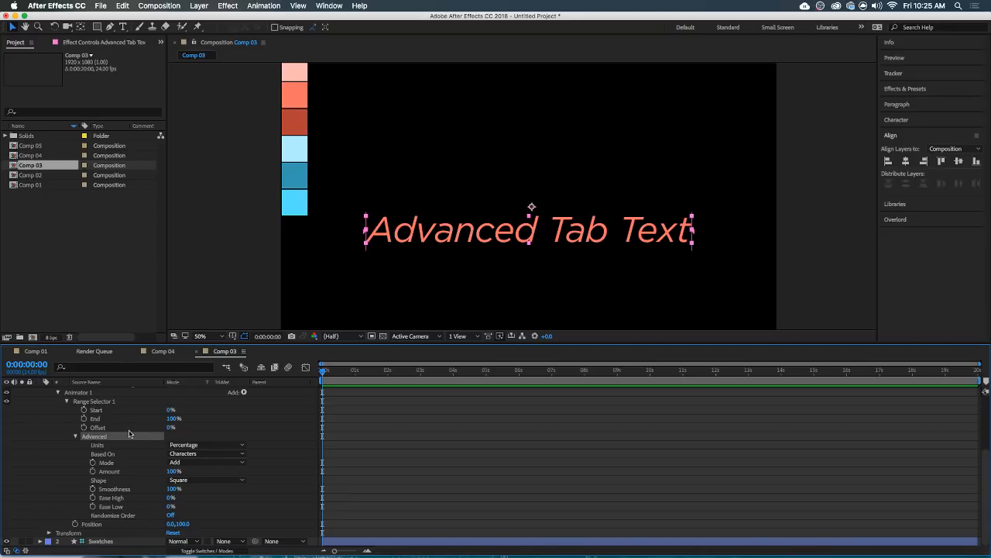
{"action": "left_click", "coordinate": [103, 443]}
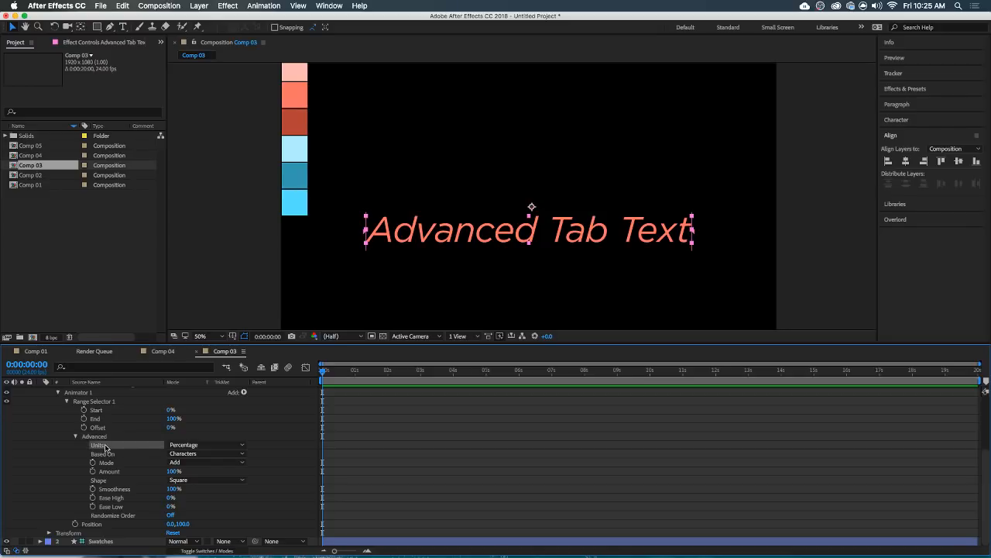
Toggle the range selector's Units between Index and Percentage, leaving them on Index.
{"action": "left_click", "coordinate": [217, 447]}
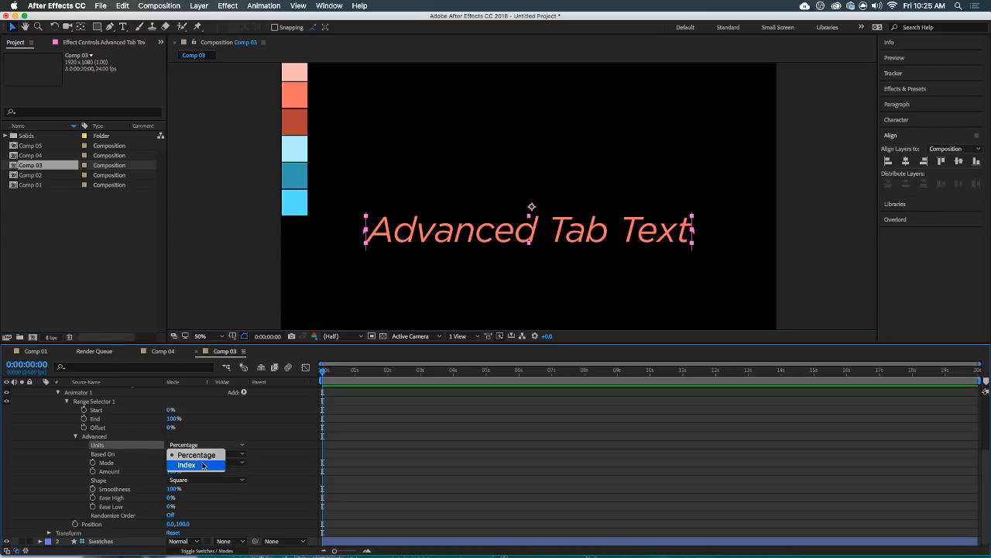
{"action": "left_click", "coordinate": [186, 464]}
{"action": "left_click", "coordinate": [192, 446]}
{"action": "left_click", "coordinate": [195, 457]}
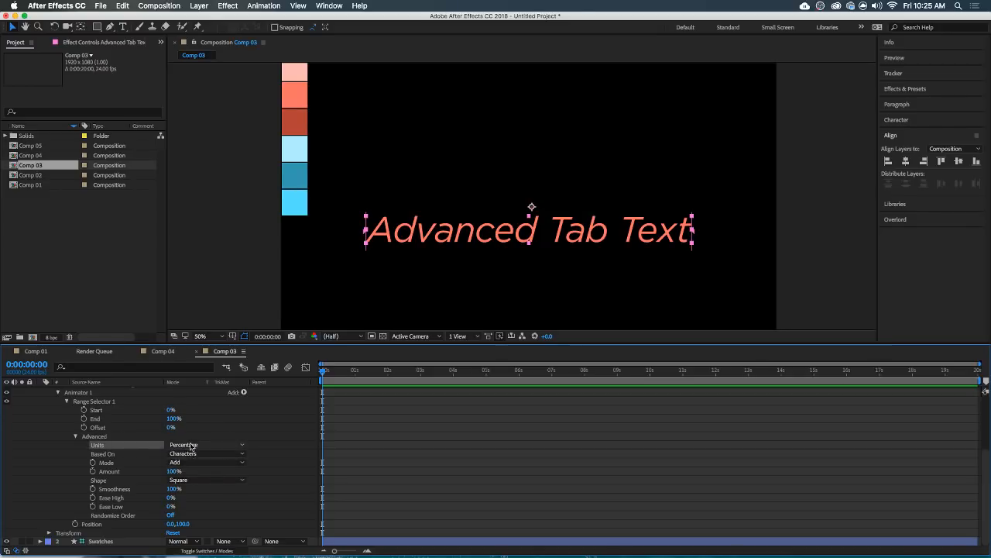
{"action": "left_click", "coordinate": [190, 446]}
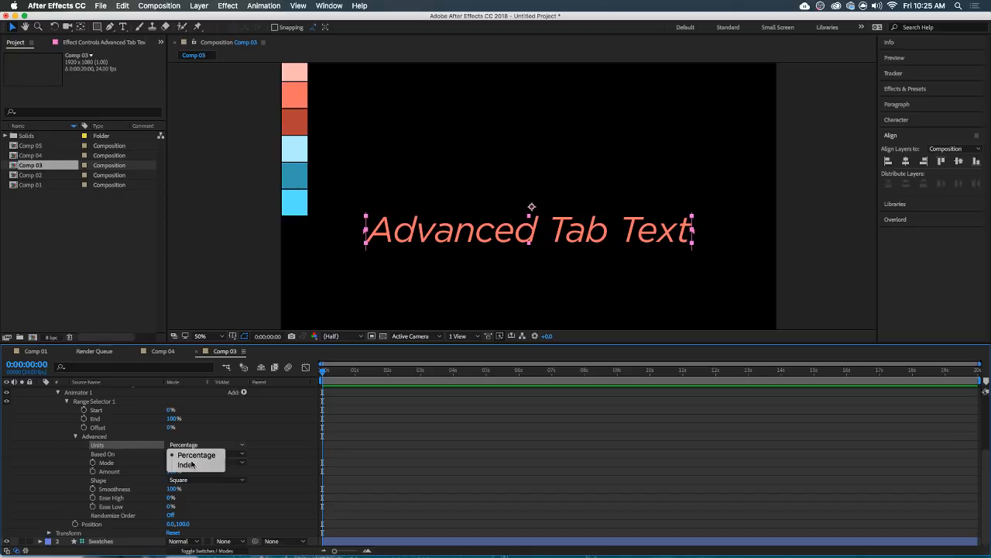
{"action": "left_click", "coordinate": [186, 465]}
Base the range selector on Words and try End values of 2 and 1 to offset whole words.
{"action": "left_click", "coordinate": [149, 457]}
{"action": "left_click", "coordinate": [179, 455]}
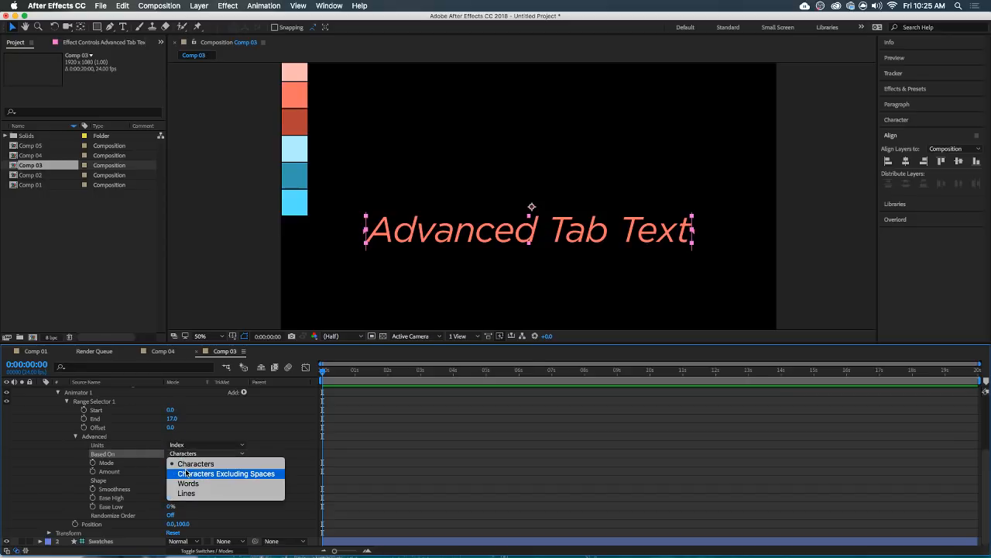
{"action": "left_click", "coordinate": [203, 482]}
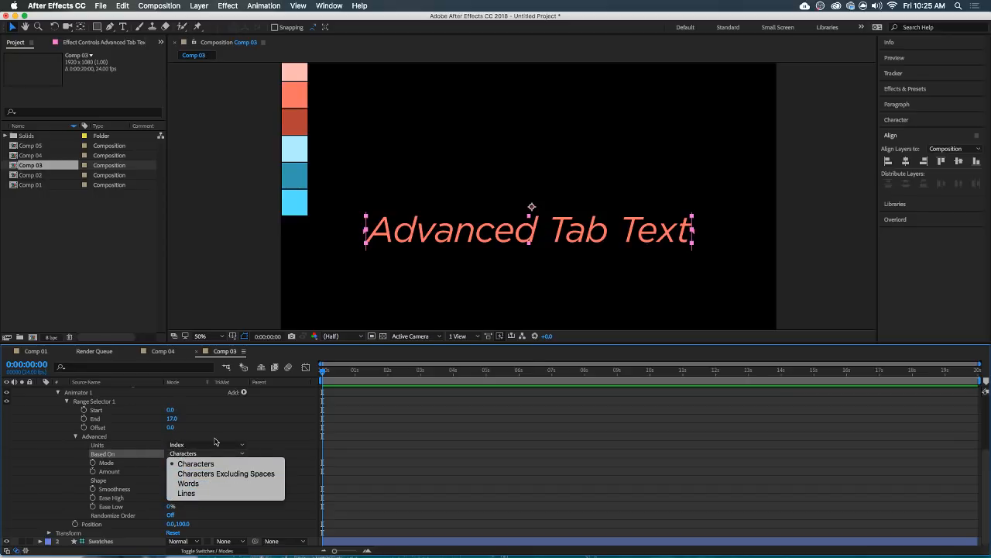
{"action": "left_click", "coordinate": [172, 419]}
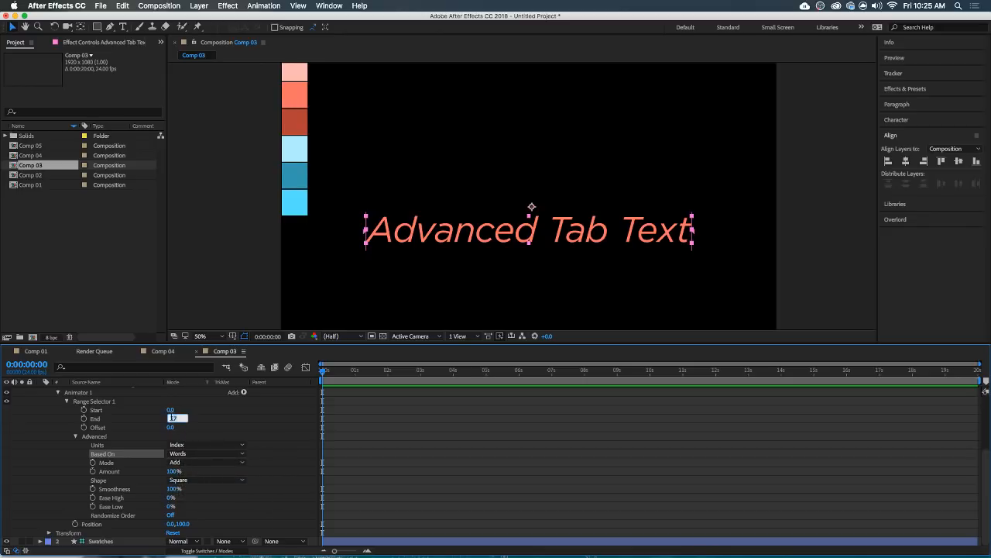
{"action": "type", "text": "2"}
{"action": "key", "text": "Return"}
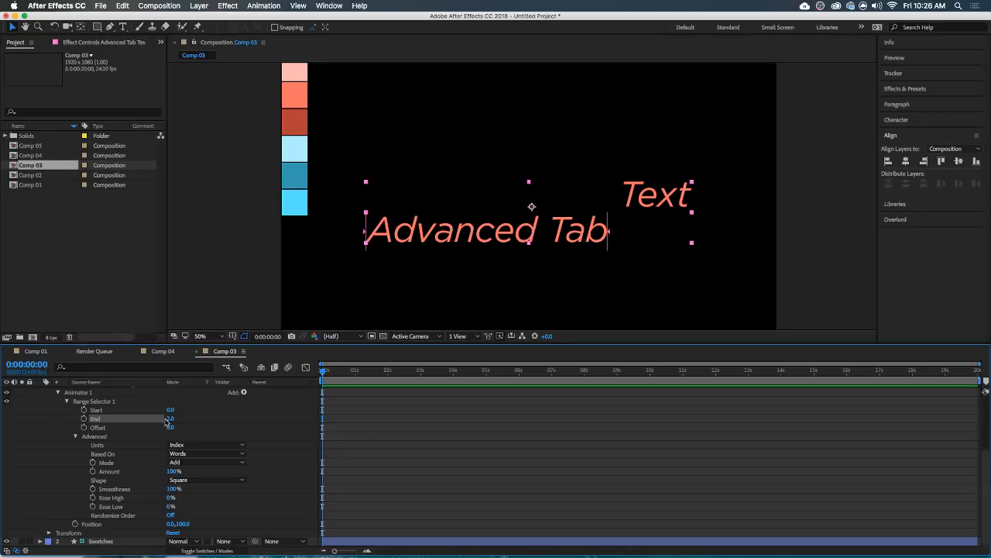
{"action": "left_click", "coordinate": [170, 418]}
{"action": "type", "text": "1"}
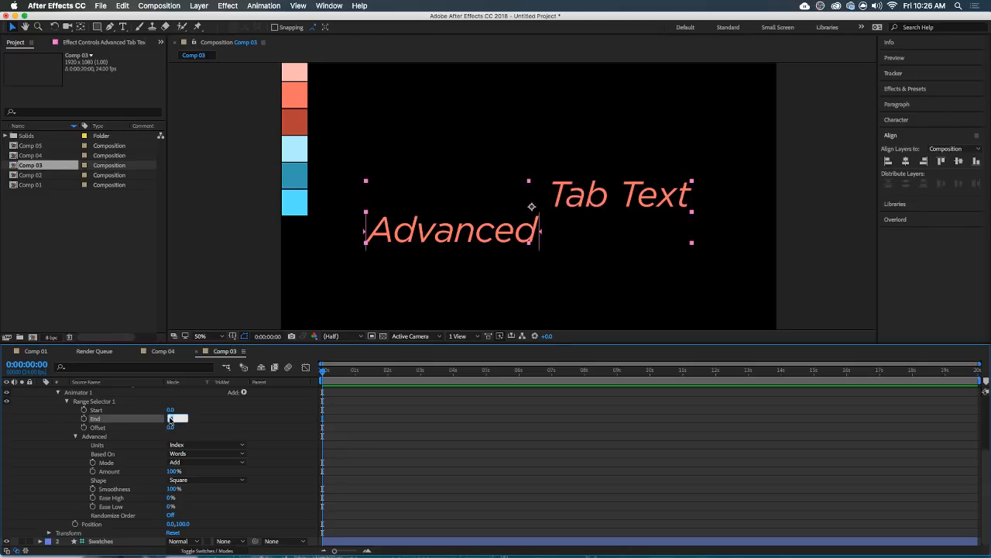
Base the range selector on Characters and set End to 12 and Start to 8 so only "Tab" is offset.
{"action": "left_click", "coordinate": [234, 455]}
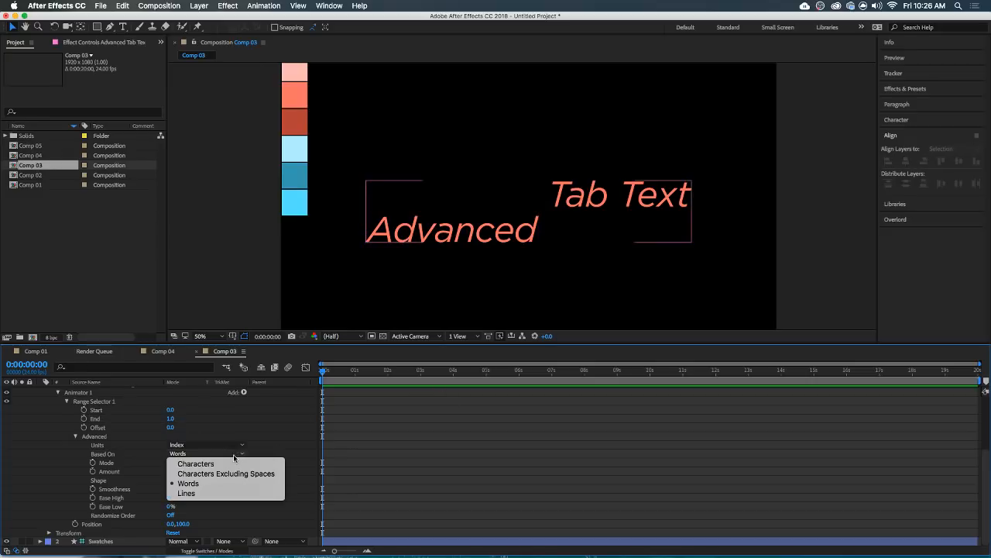
{"action": "left_click", "coordinate": [196, 463]}
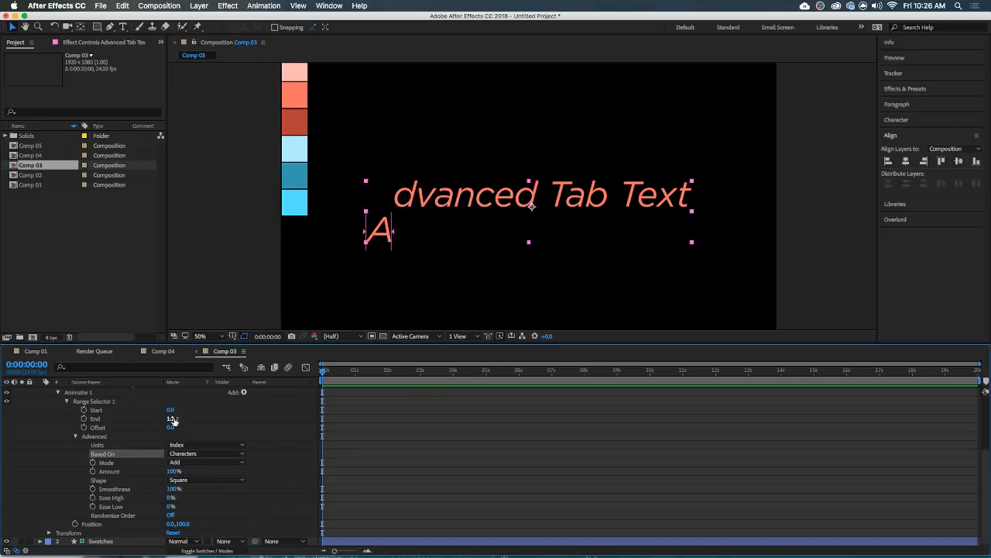
{"action": "left_click_drag", "start_coordinate": [172, 419], "coordinate": [175, 410]}
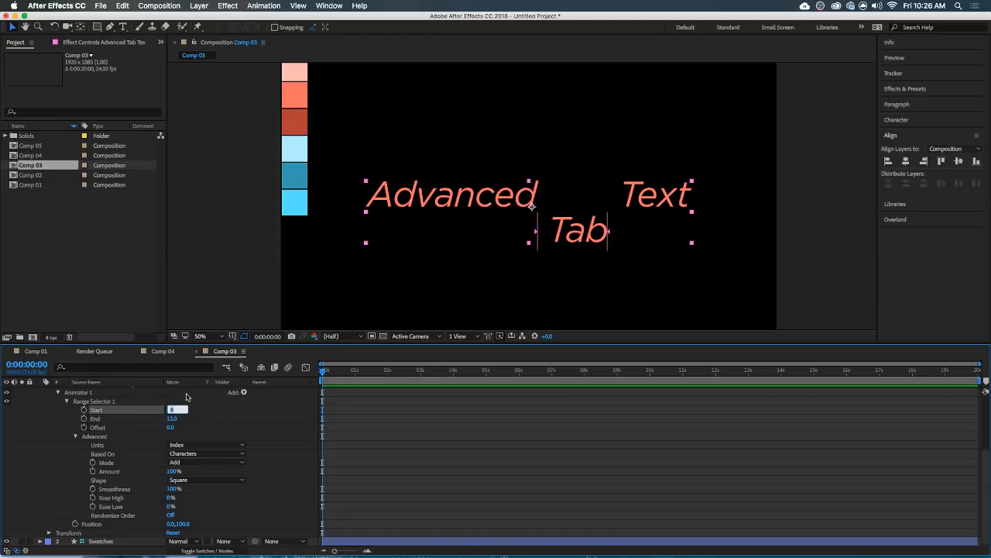
{"action": "left_click", "coordinate": [200, 454]}
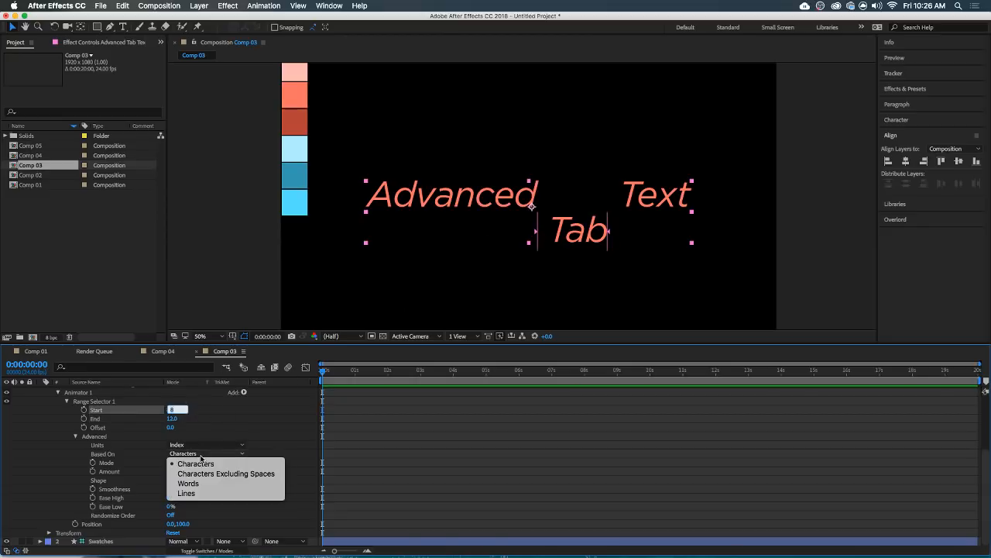
{"action": "left_click", "coordinate": [198, 464]}
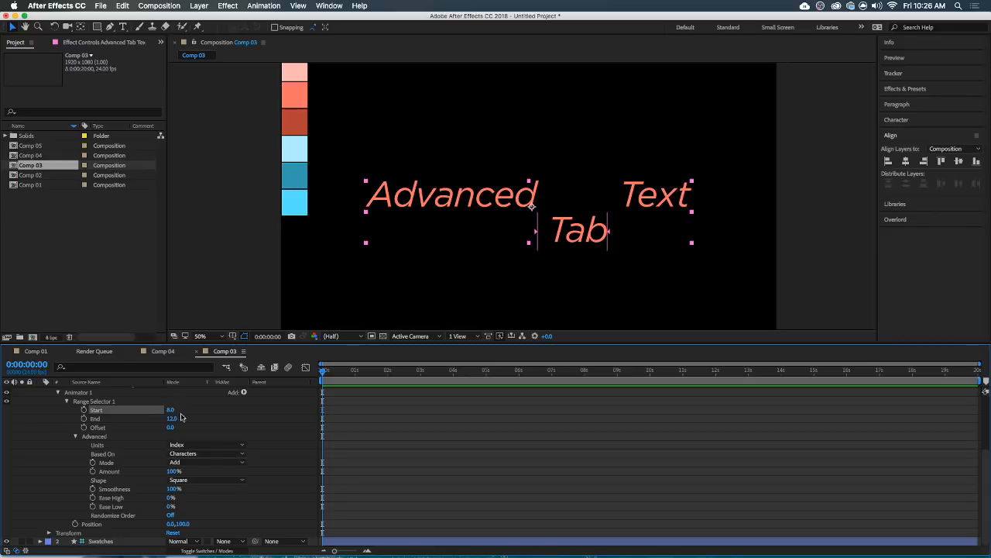
Return the range selector's Units to Percentage and restore Start to 0% and End to 100%.
{"action": "left_click", "coordinate": [185, 446]}
{"action": "left_click", "coordinate": [193, 454]}
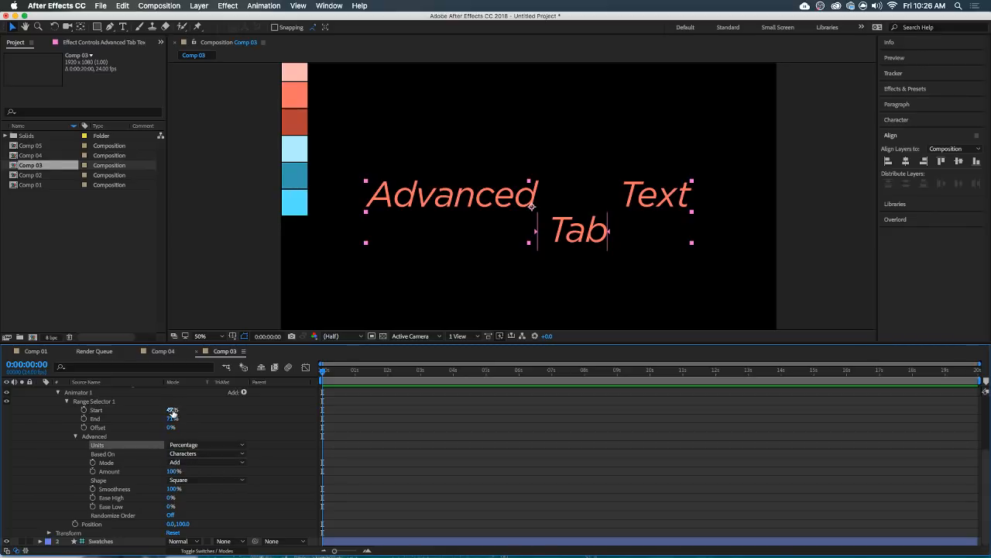
{"action": "left_click_drag", "start_coordinate": [172, 412], "coordinate": [162, 411]}
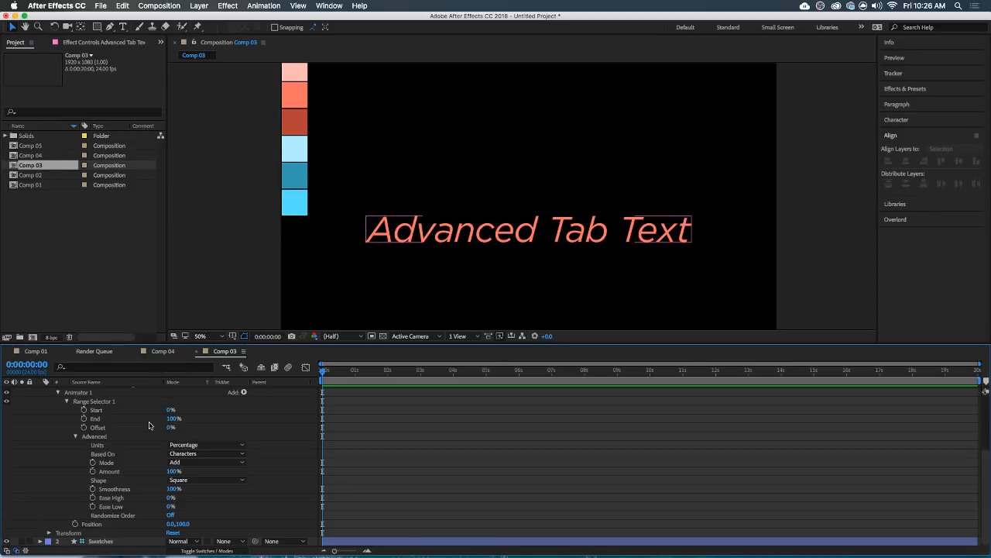
Set the range selector's Mode to Subtract for the "Advanced Tab Text" layer.
{"action": "left_click", "coordinate": [123, 472]}
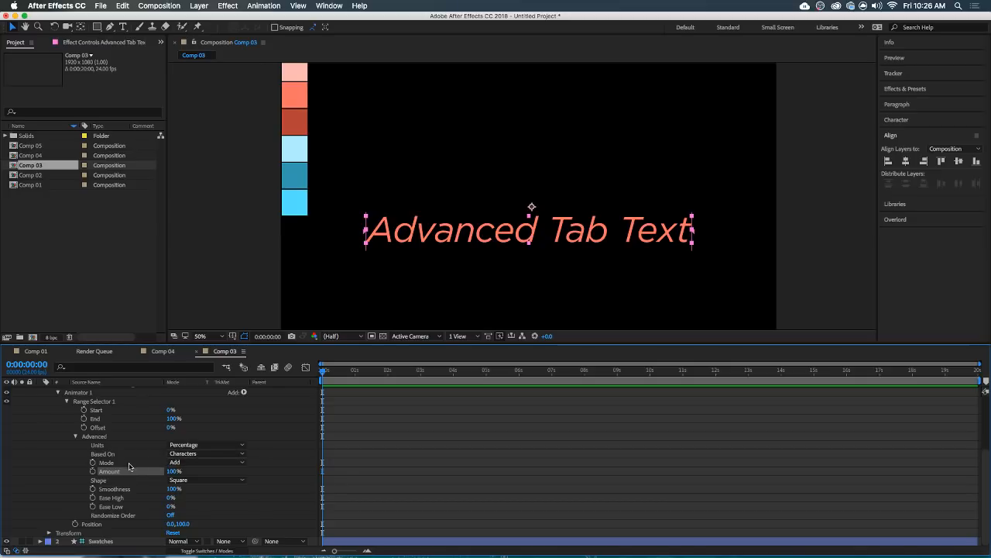
{"action": "left_click", "coordinate": [128, 463]}
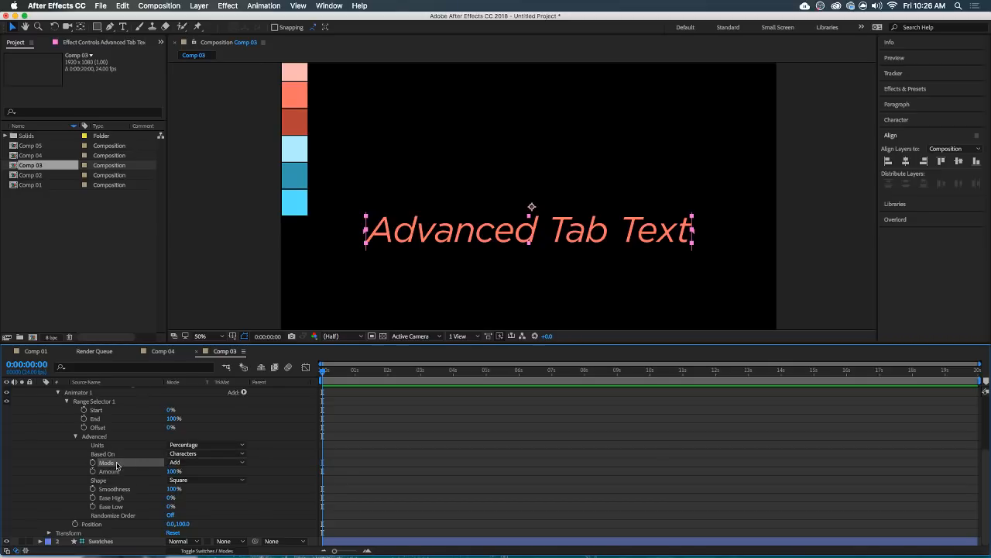
{"action": "left_click", "coordinate": [176, 463]}
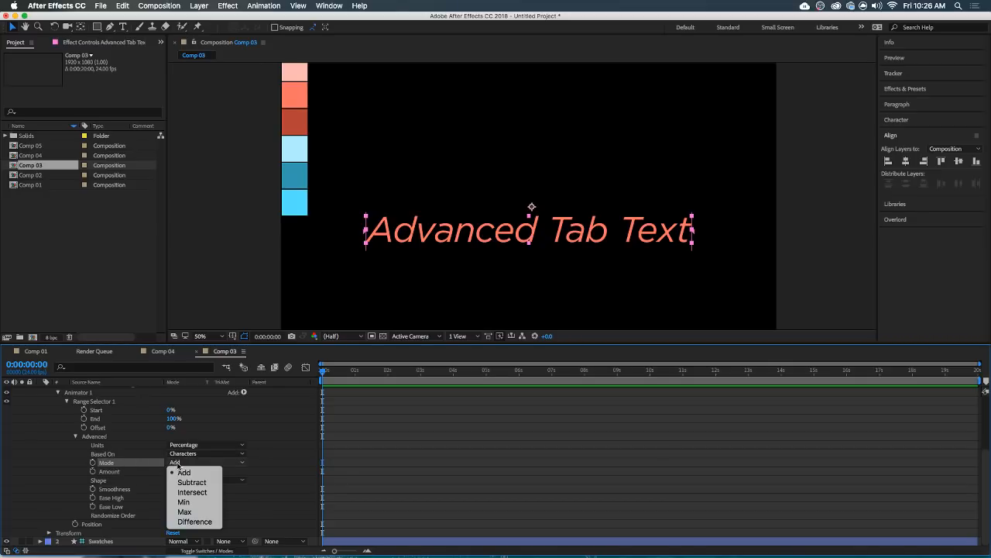
{"action": "left_click", "coordinate": [286, 462]}
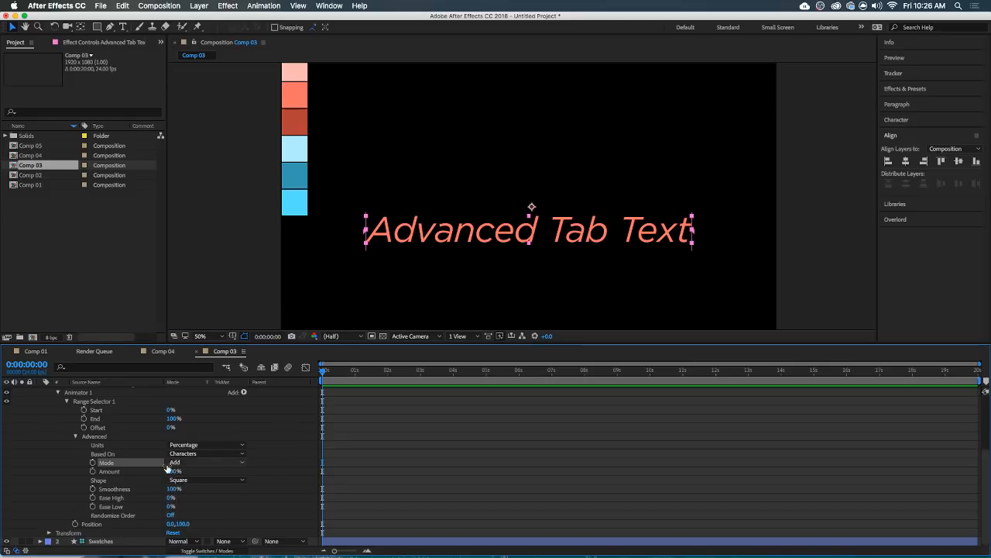
{"action": "left_click", "coordinate": [165, 462]}
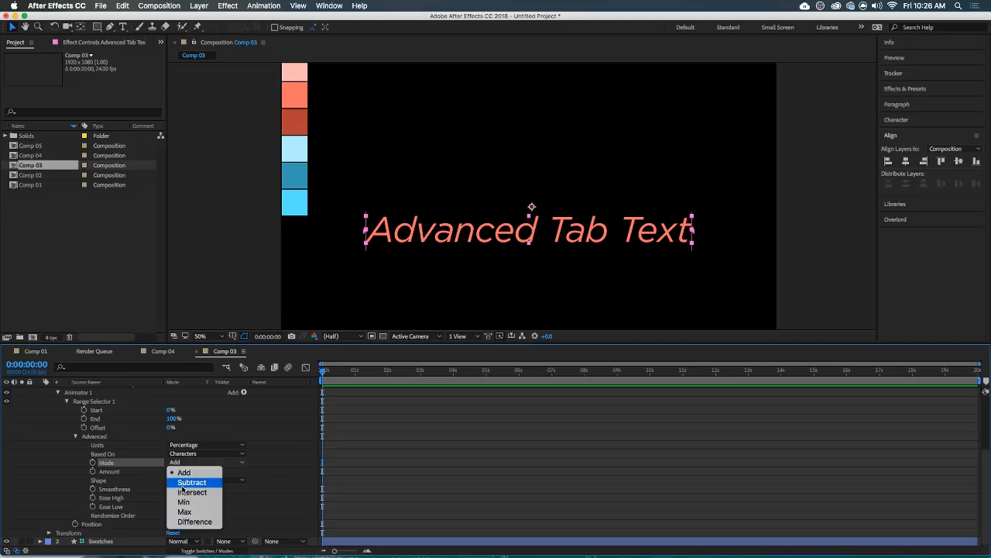
{"action": "left_click", "coordinate": [179, 482]}
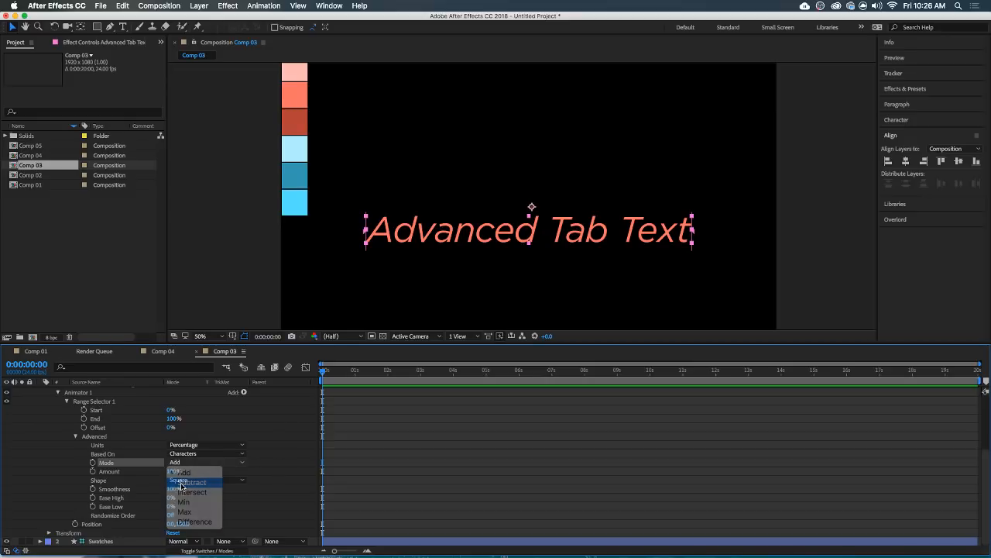
{"action": "left_click", "coordinate": [104, 418]}
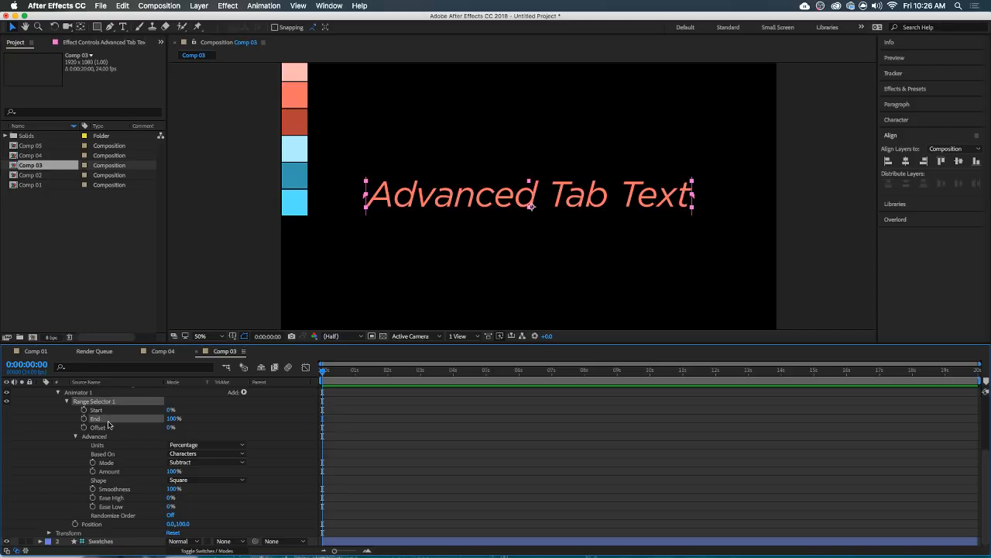
{"action": "left_click", "coordinate": [204, 413]}
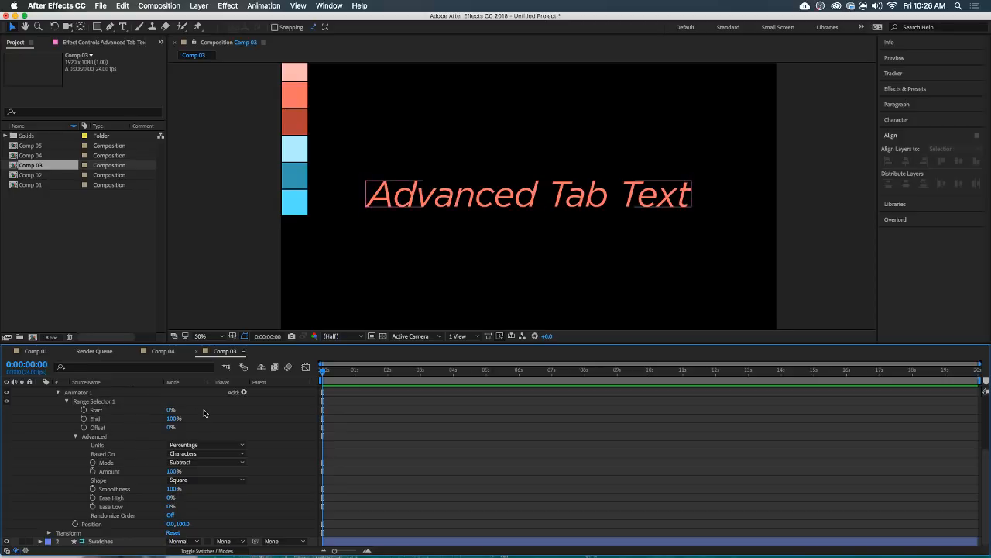
Set the range selector's Start to 50% and move the playhead to 0:00:03:13.
{"action": "key", "text": "Page_Down"}
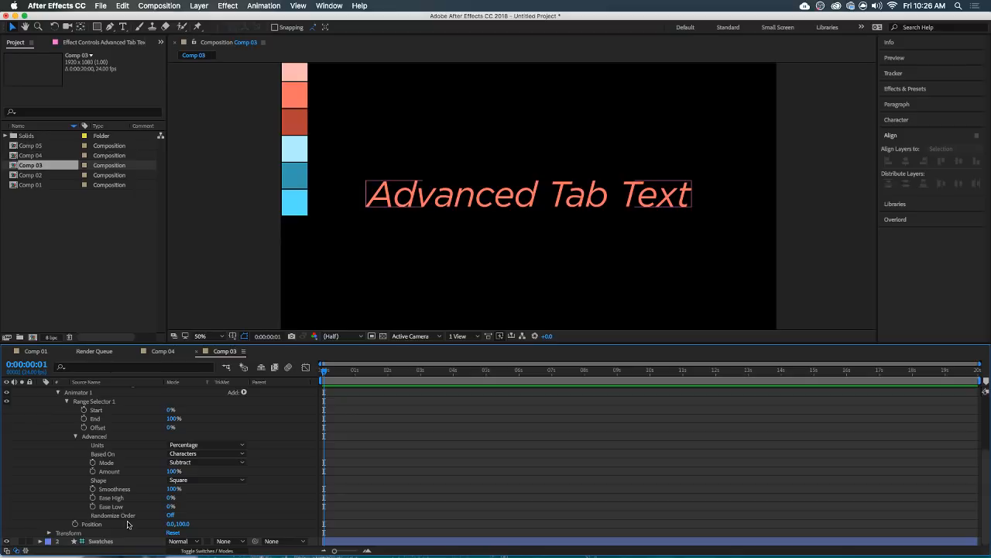
{"action": "left_click", "coordinate": [172, 409]}
{"action": "type", "text": "50"}
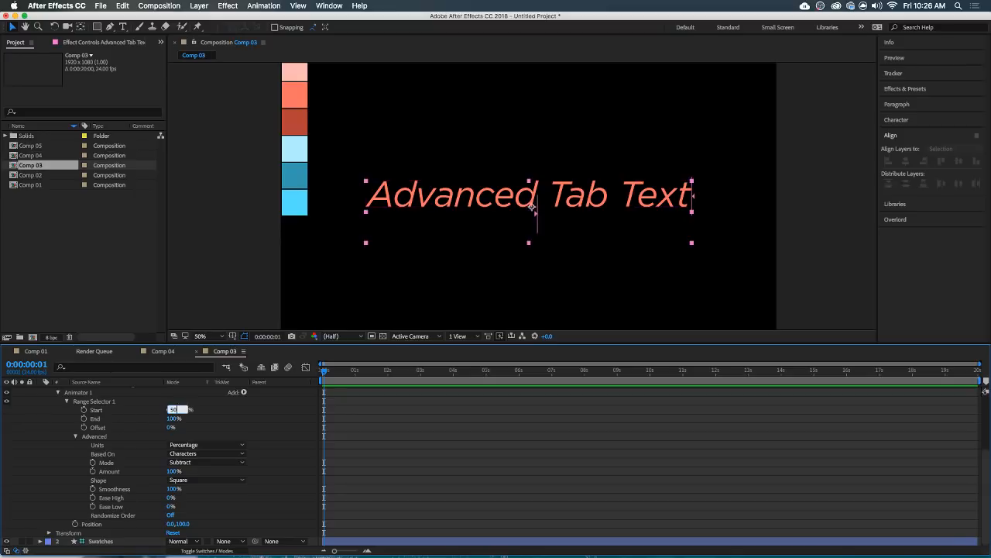
{"action": "key", "text": "Return"}
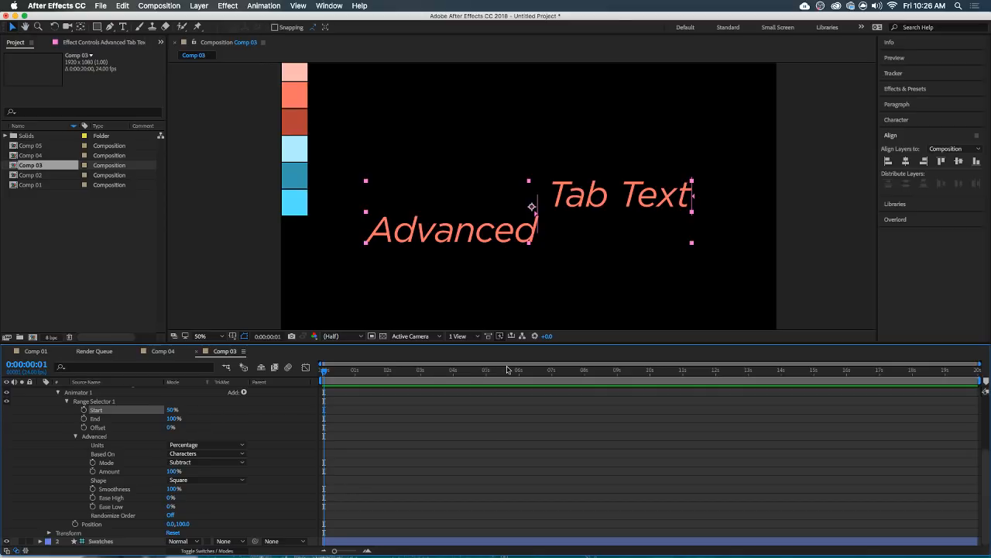
{"action": "left_click_drag", "start_coordinate": [456, 377], "coordinate": [434, 378]}
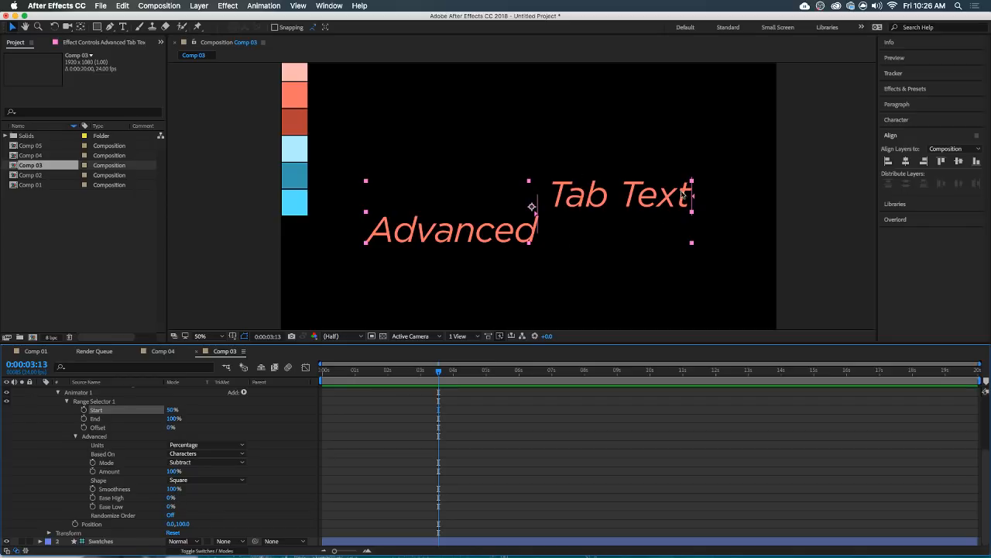
{"action": "left_click", "coordinate": [117, 527]}
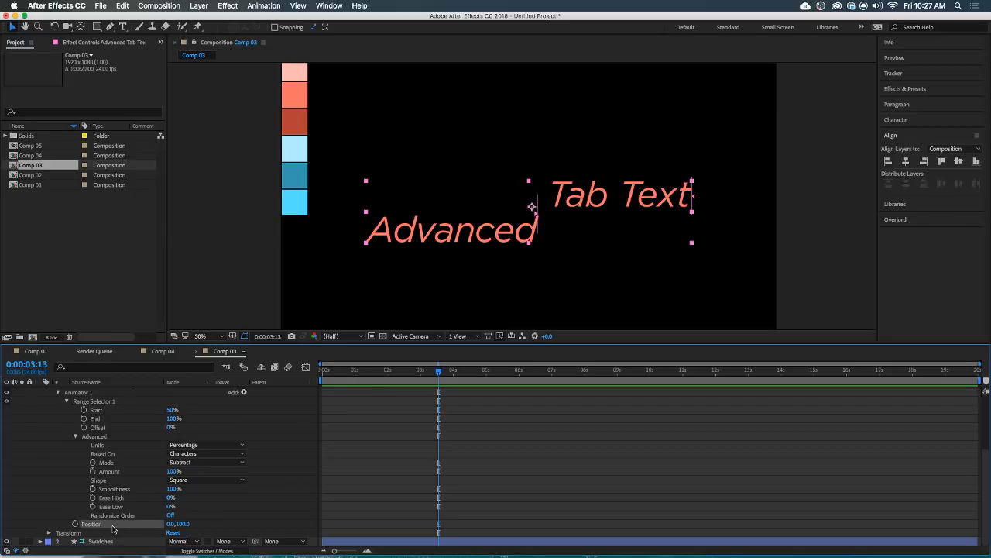
Return the range selector's Mode to Add.
{"action": "left_click", "coordinate": [186, 463]}
{"action": "left_click", "coordinate": [186, 473]}
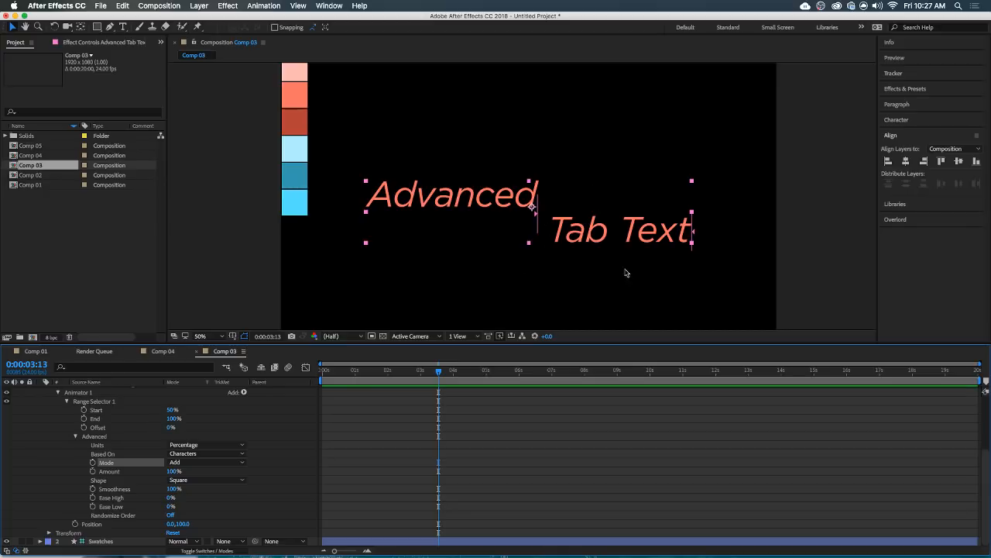
{"action": "left_click", "coordinate": [221, 463]}
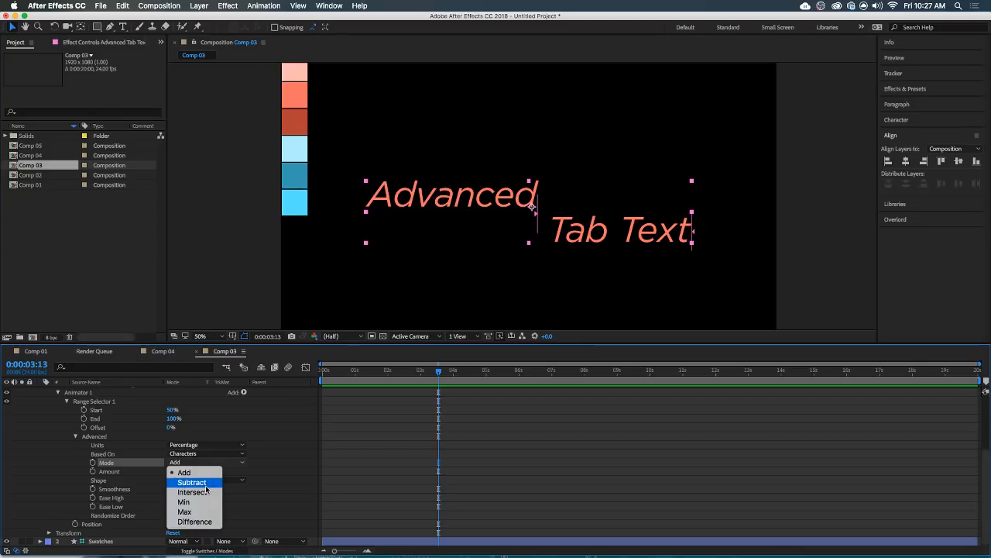
{"action": "left_click", "coordinate": [280, 452]}
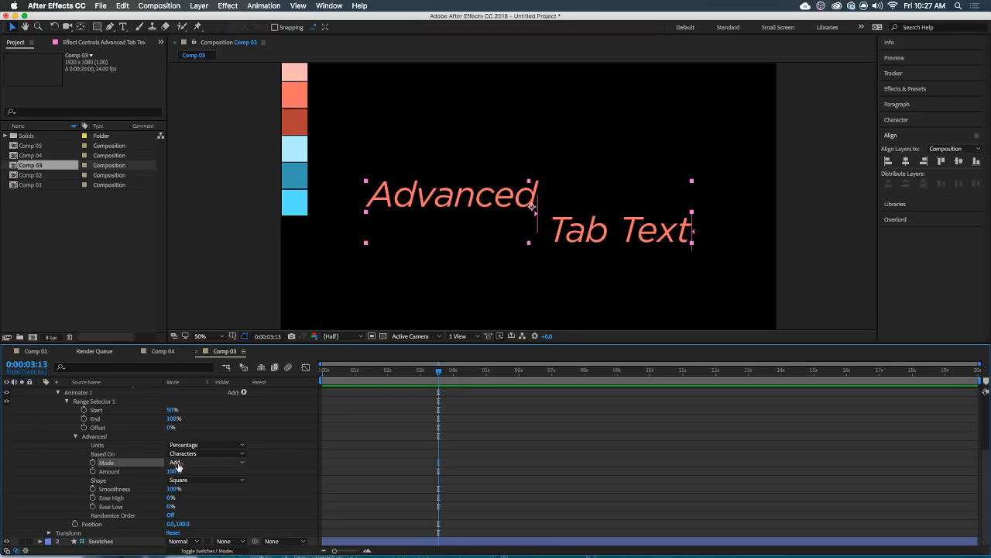
Try range selector Amount values of 50% and 75%, restoring the Amount to 100% each time.
{"action": "left_click_drag", "start_coordinate": [170, 470], "coordinate": [127, 471]}
{"action": "left_click", "coordinate": [171, 471]}
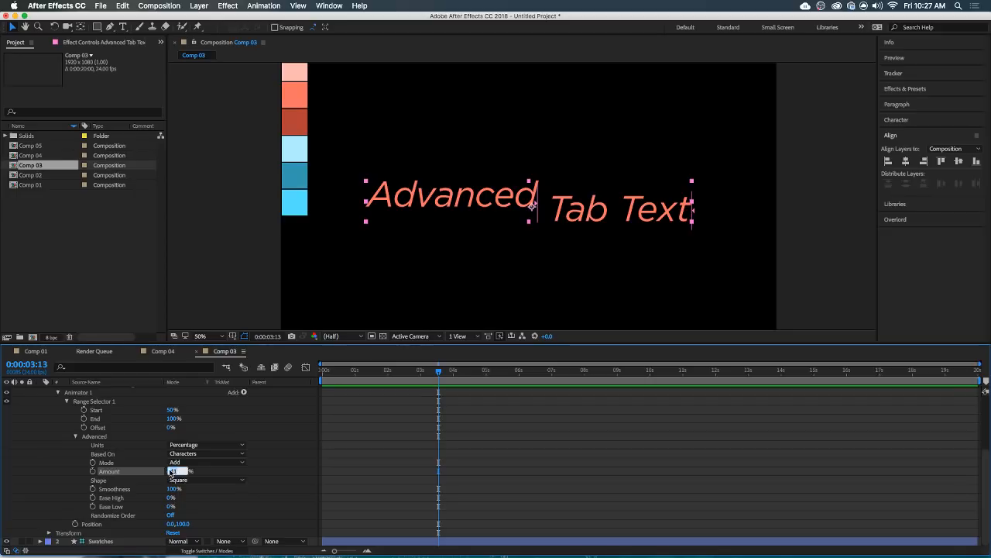
{"action": "type", "text": "50"}
{"action": "key", "text": "Return"}
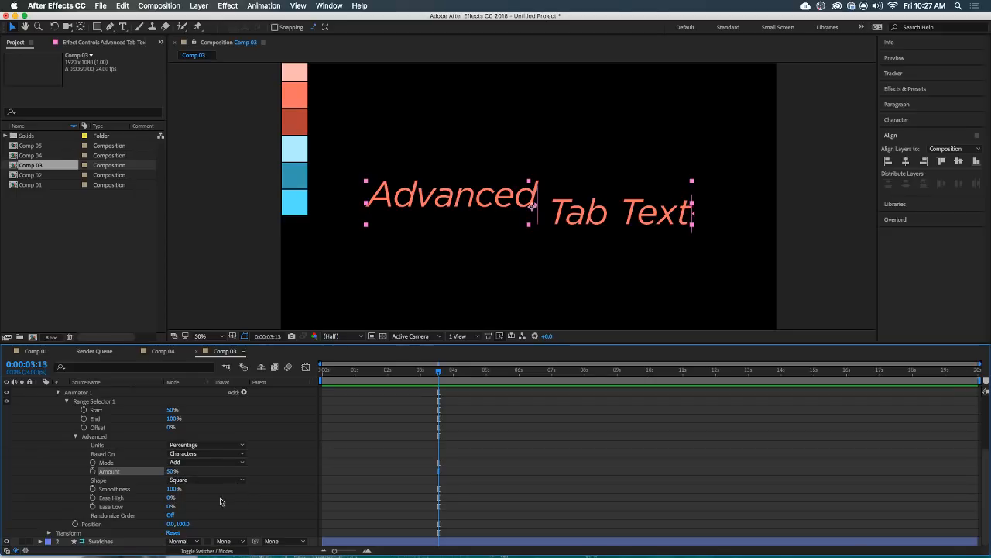
{"action": "left_click", "coordinate": [172, 471]}
{"action": "type", "text": "100"}
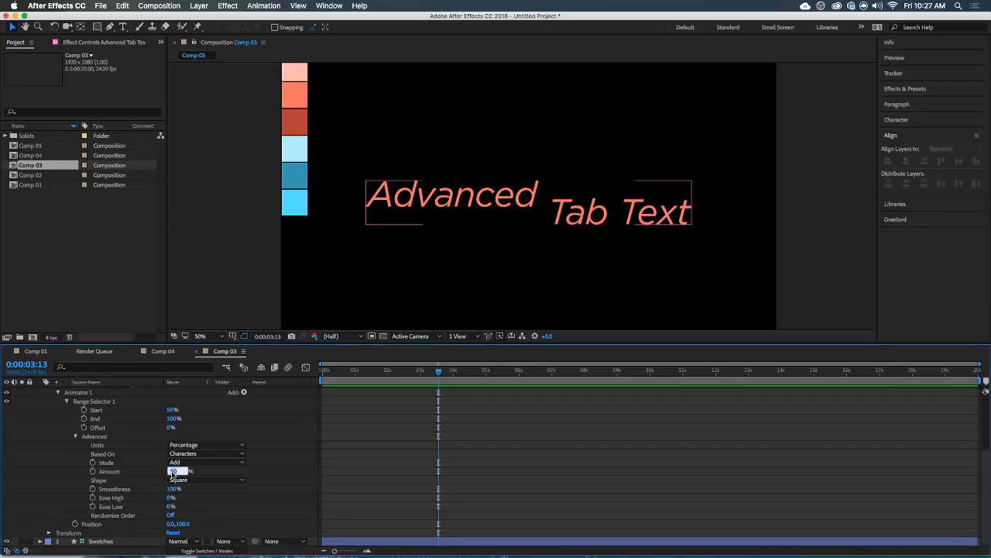
{"action": "key", "text": "Return"}
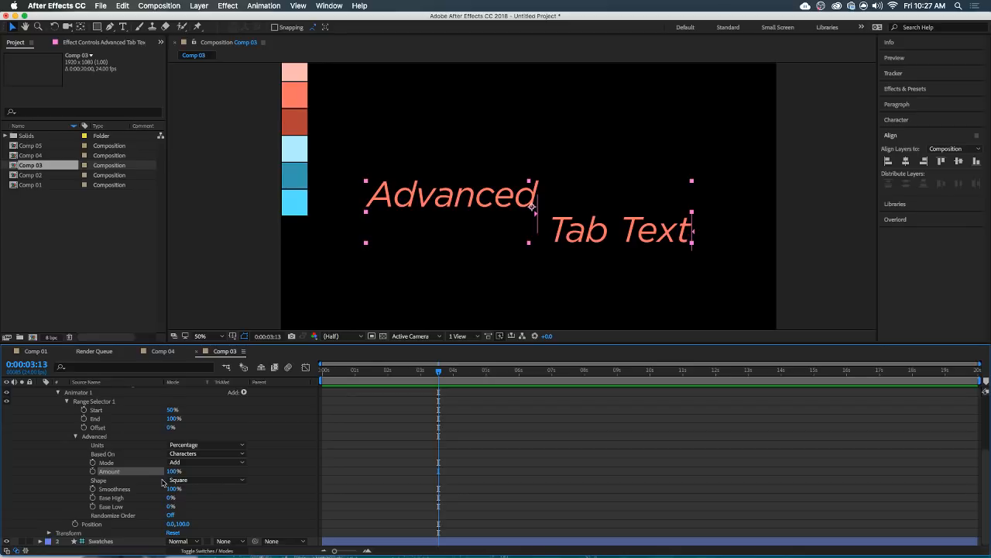
{"action": "mouse_move", "coordinate": [172, 471]}
{"action": "left_mouse_down"}
{"action": "mouse_move", "coordinate": [191, 470]}
{"action": "mouse_move", "coordinate": [151, 471]}
{"action": "mouse_move", "coordinate": [169, 471]}
{"action": "left_mouse_up"}
{"action": "left_click", "coordinate": [169, 471]}
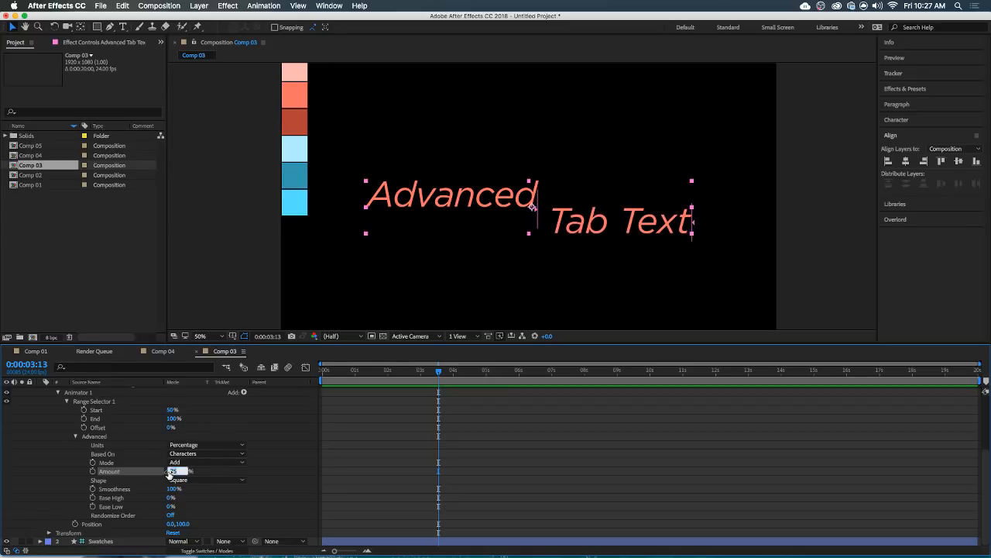
{"action": "type", "text": "100"}
{"action": "key", "text": "Return"}
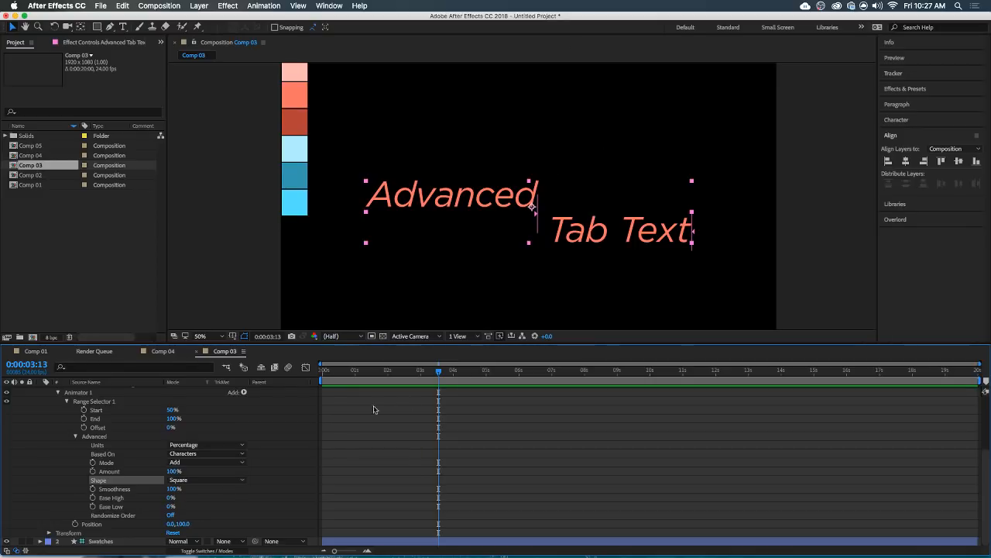
Set the text animator's vertical Position value to -200 to offset the selected characters upward.
{"action": "left_click_drag", "start_coordinate": [179, 524], "coordinate": [66, 523]}
{"action": "left_click", "coordinate": [183, 523]}
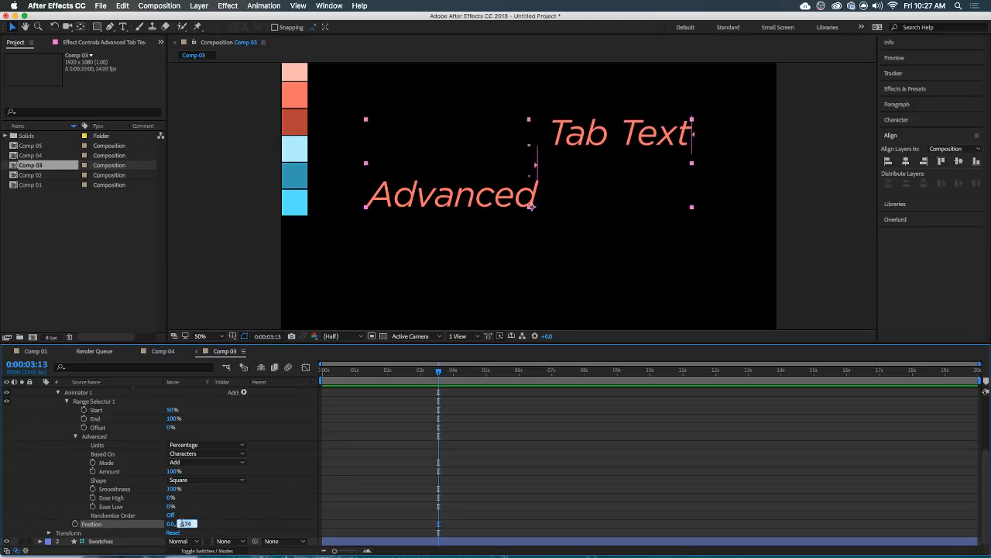
{"action": "type", "text": "-200"}
{"action": "key", "text": "Return"}
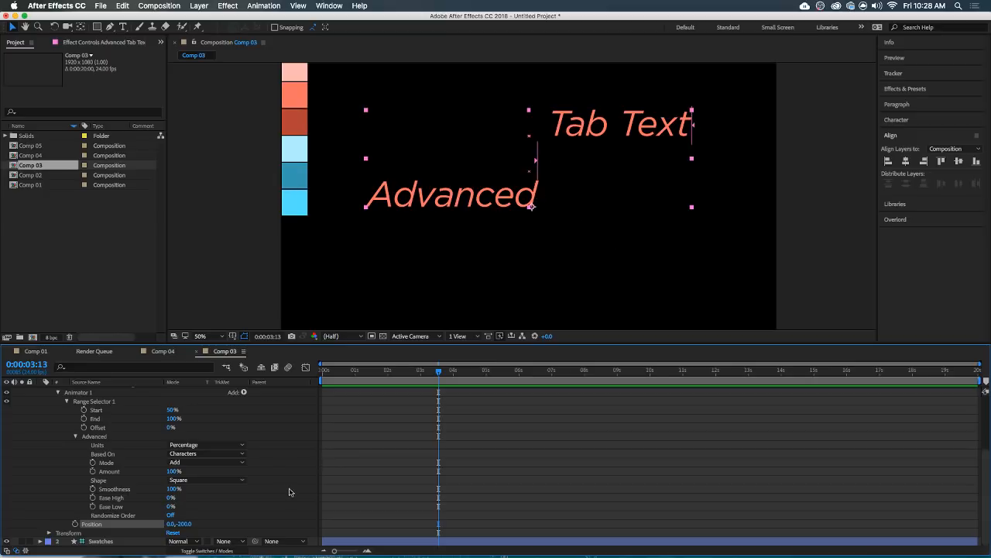
Set the range selector's Shape to Triangle and lower its Start to 0%.
{"action": "left_click", "coordinate": [181, 479]}
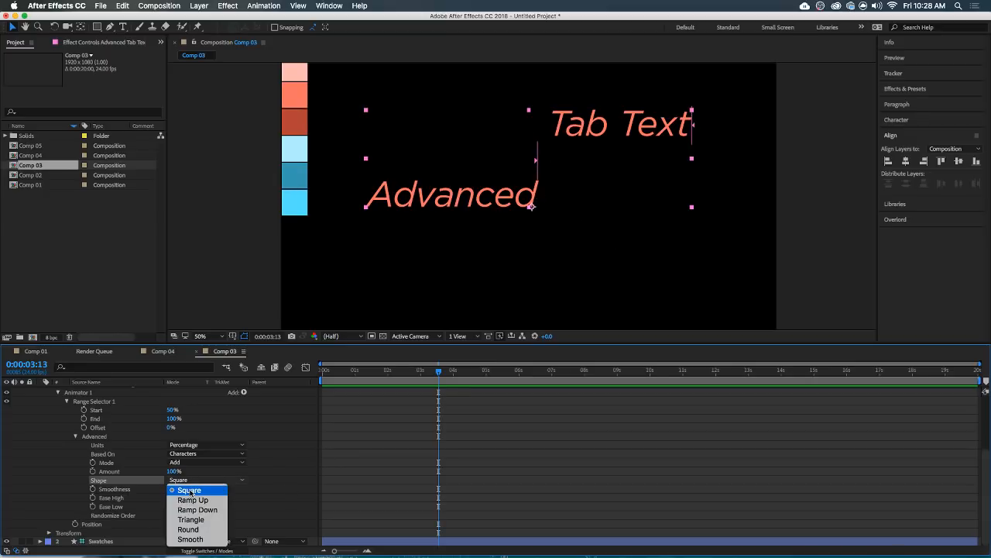
{"action": "left_click", "coordinate": [191, 519]}
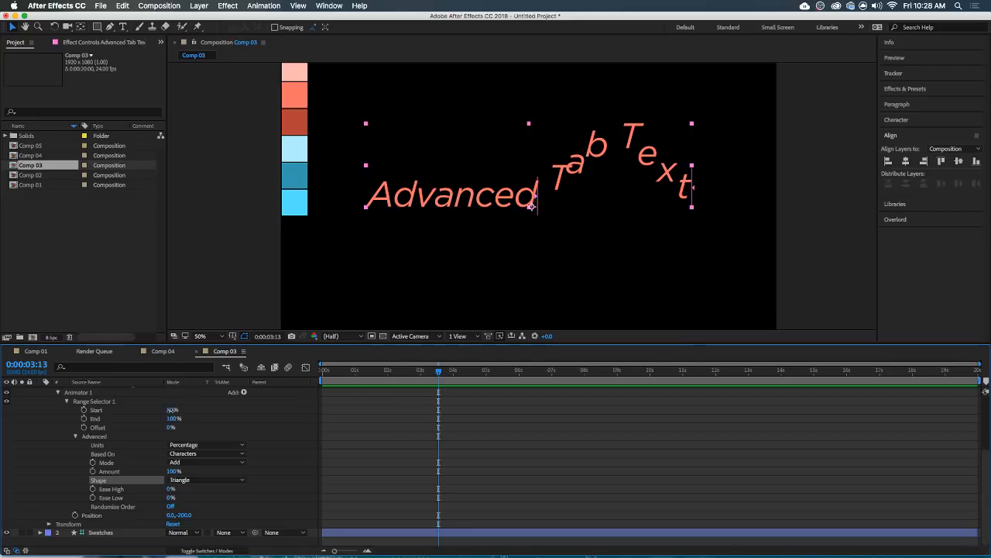
{"action": "left_click_drag", "start_coordinate": [172, 410], "coordinate": [132, 412]}
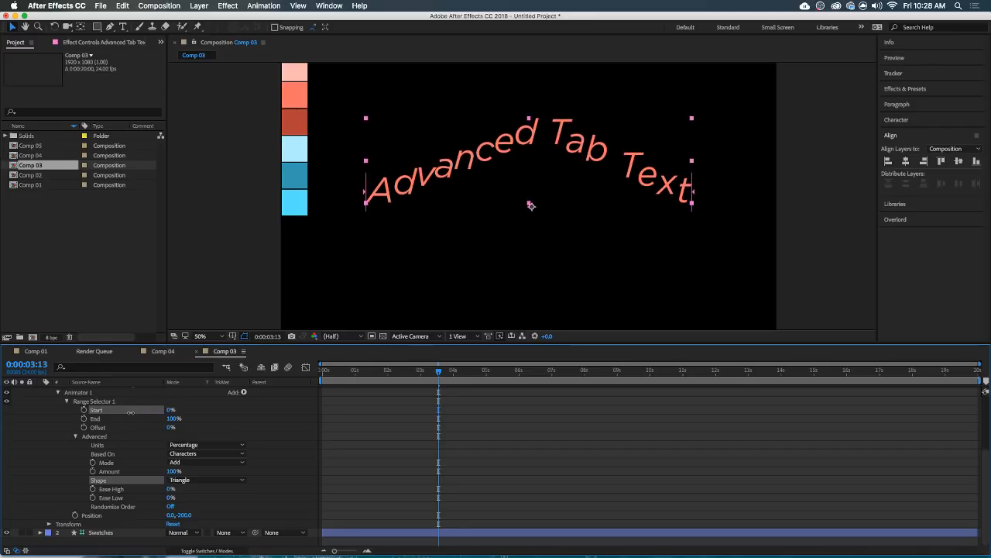
Try the Round and Smooth options for the range selector's Shape.
{"action": "scroll", "coordinate": [130, 412], "scroll_direction": "up", "scroll_amount": 1}
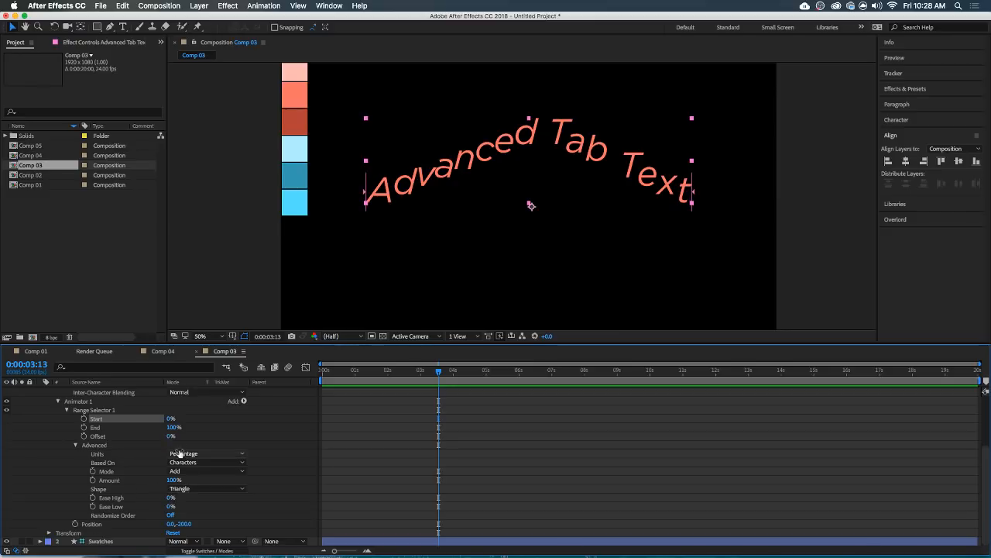
{"action": "left_click", "coordinate": [198, 488]}
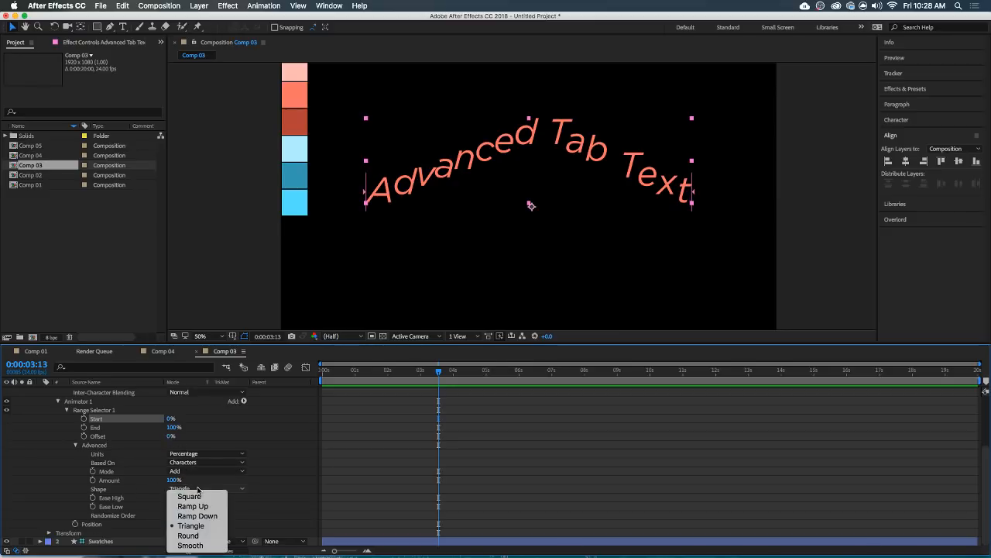
{"action": "left_click", "coordinate": [189, 535]}
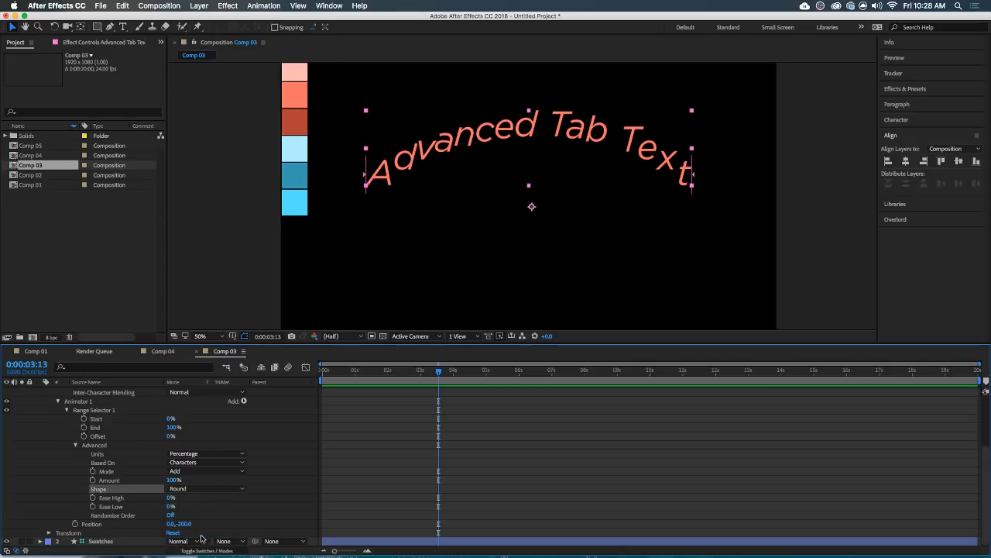
{"action": "left_click", "coordinate": [192, 490]}
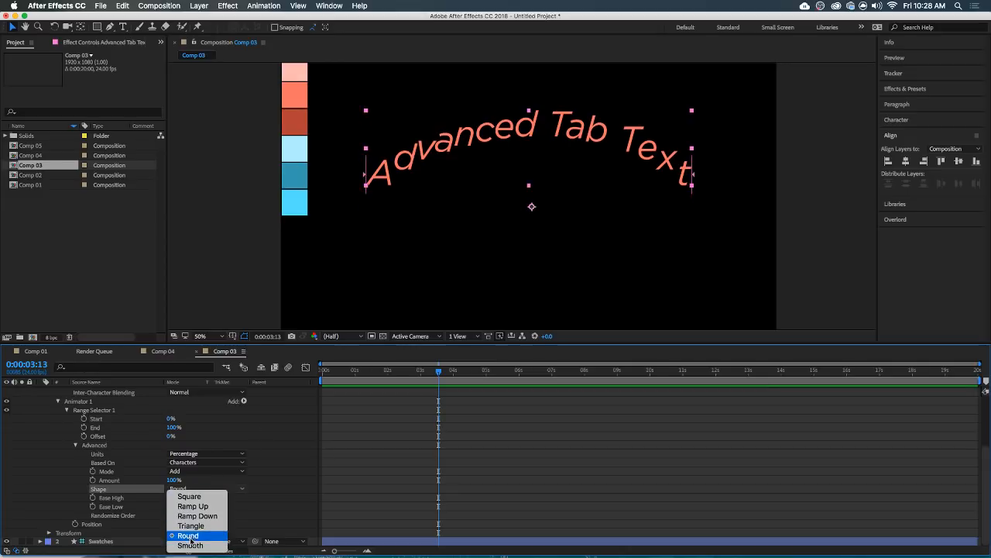
{"action": "left_click", "coordinate": [191, 546]}
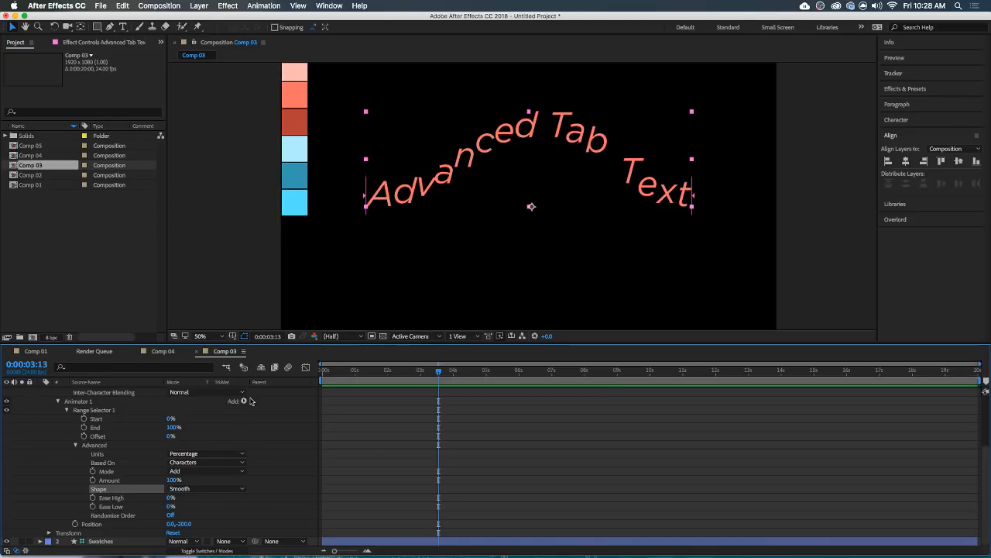
Try the range selector's Shape as Ramp Up, and leave it set to Ramp Down.
{"action": "left_click", "coordinate": [177, 490]}
{"action": "left_click", "coordinate": [195, 507]}
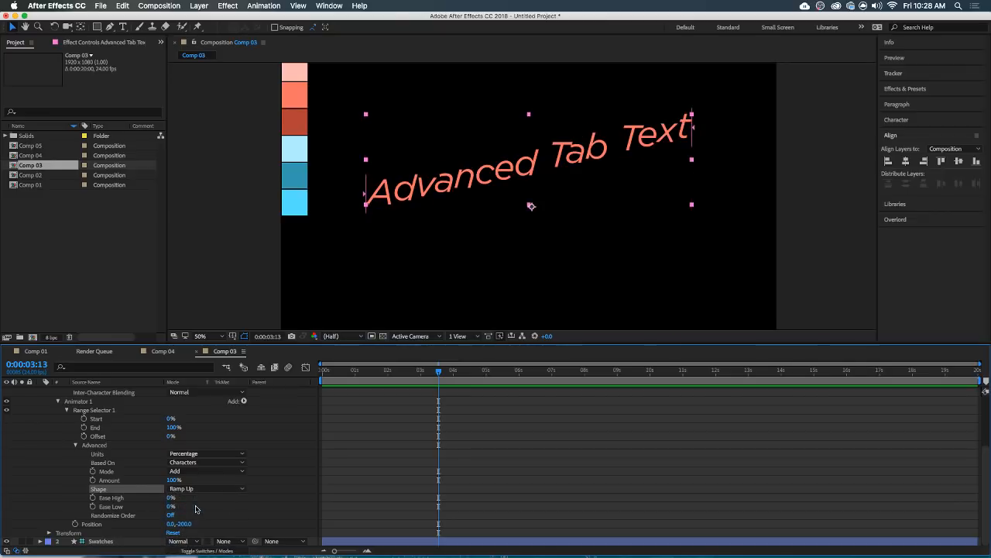
{"action": "left_click", "coordinate": [184, 489]}
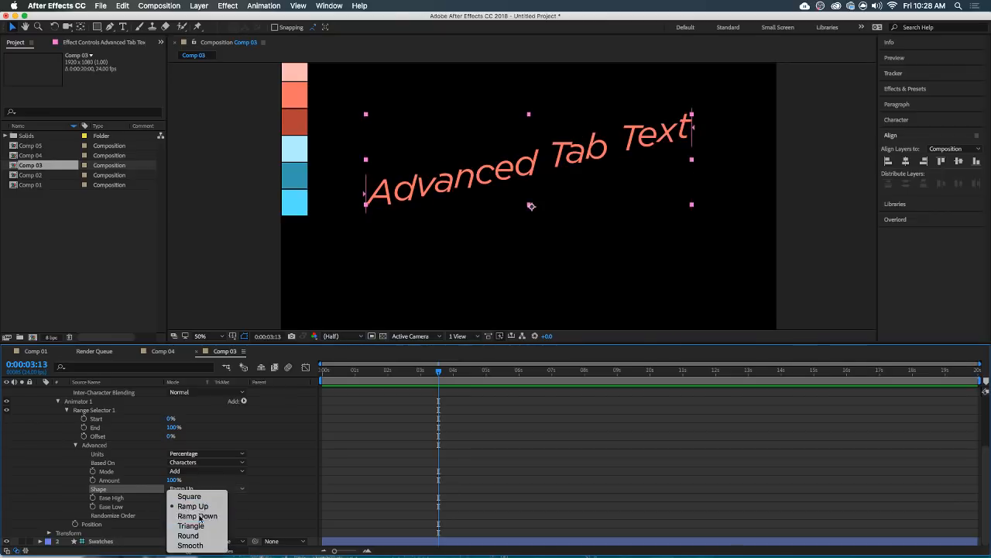
{"action": "left_click", "coordinate": [199, 518]}
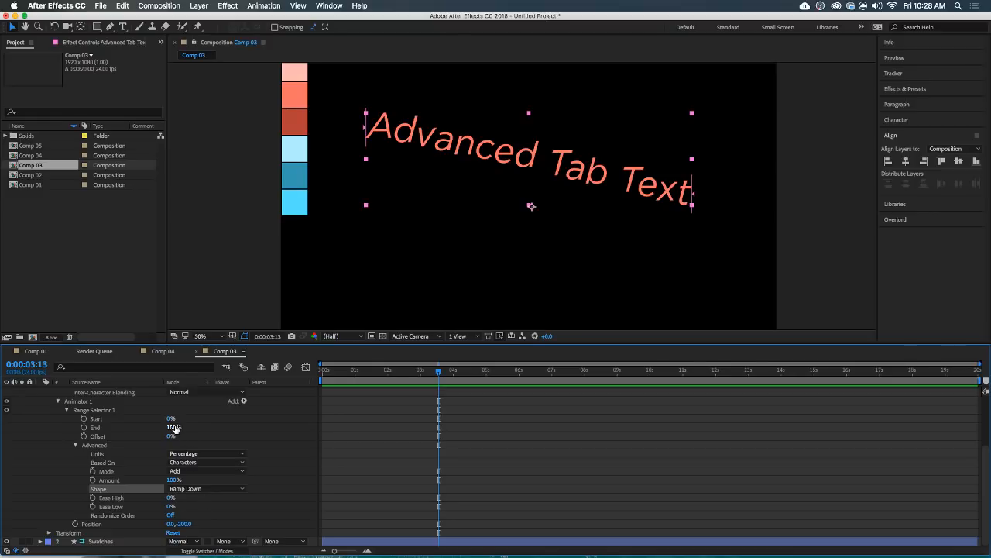
Set the range selector's End to 50%.
{"action": "left_click_drag", "start_coordinate": [177, 427], "coordinate": [217, 432]}
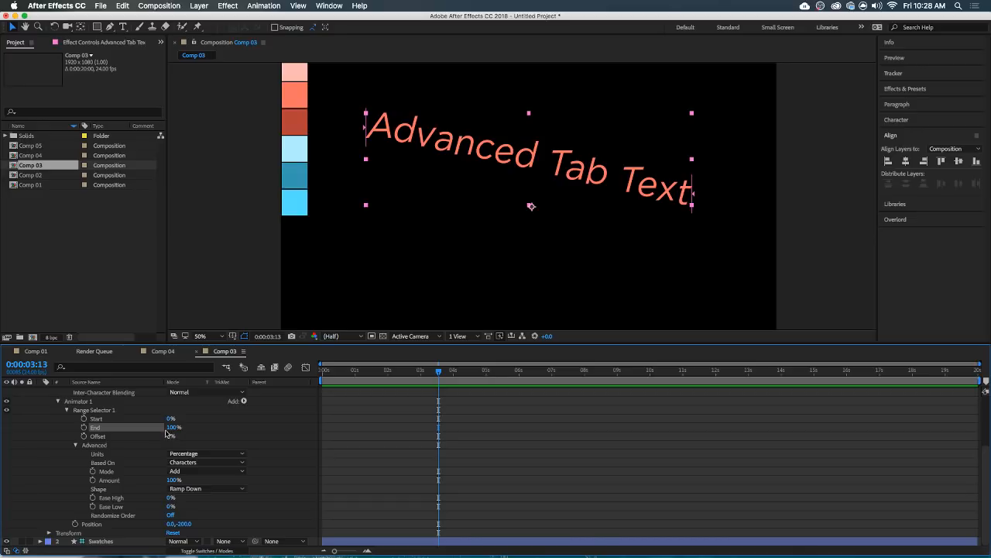
{"action": "left_click_drag", "start_coordinate": [175, 429], "coordinate": [124, 428]}
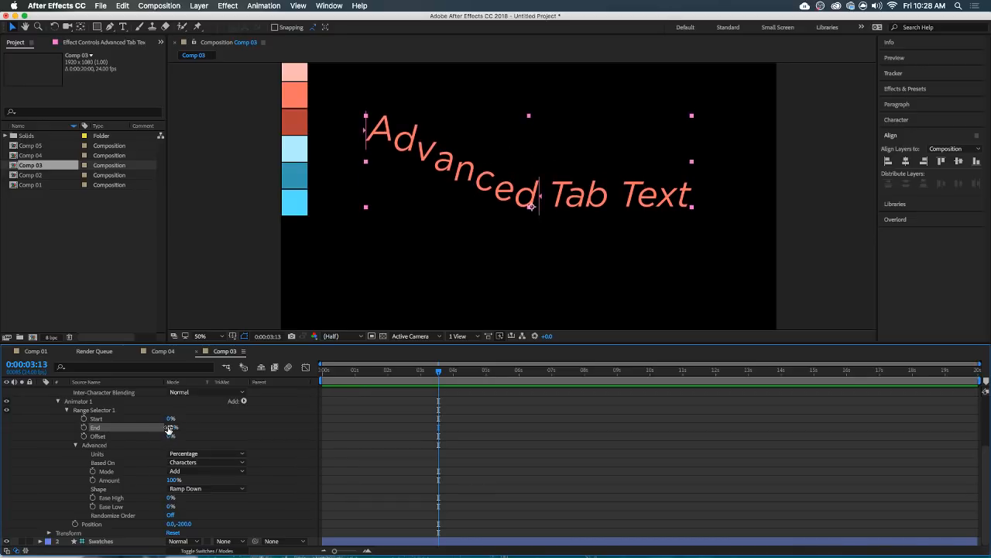
{"action": "left_click", "coordinate": [173, 428]}
{"action": "type", "text": "50"}
{"action": "key", "text": "Return"}
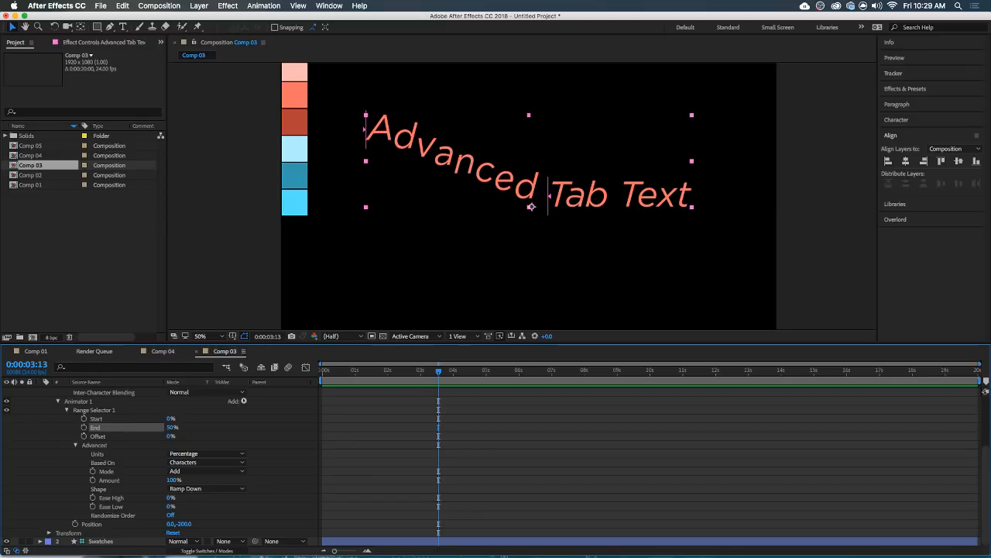
Set the range selector's Shape to Ramp Up and test its Offset over negative values, leaving it at -10%.
{"action": "mouse_move", "coordinate": [170, 436]}
{"action": "left_mouse_down"}
{"action": "mouse_move", "coordinate": [142, 446]}
{"action": "mouse_move", "coordinate": [266, 442]}
{"action": "mouse_move", "coordinate": [171, 437]}
{"action": "mouse_move", "coordinate": [194, 440]}
{"action": "mouse_move", "coordinate": [182, 439]}
{"action": "left_mouse_up"}
{"action": "left_click", "coordinate": [197, 489]}
{"action": "left_click", "coordinate": [193, 506]}
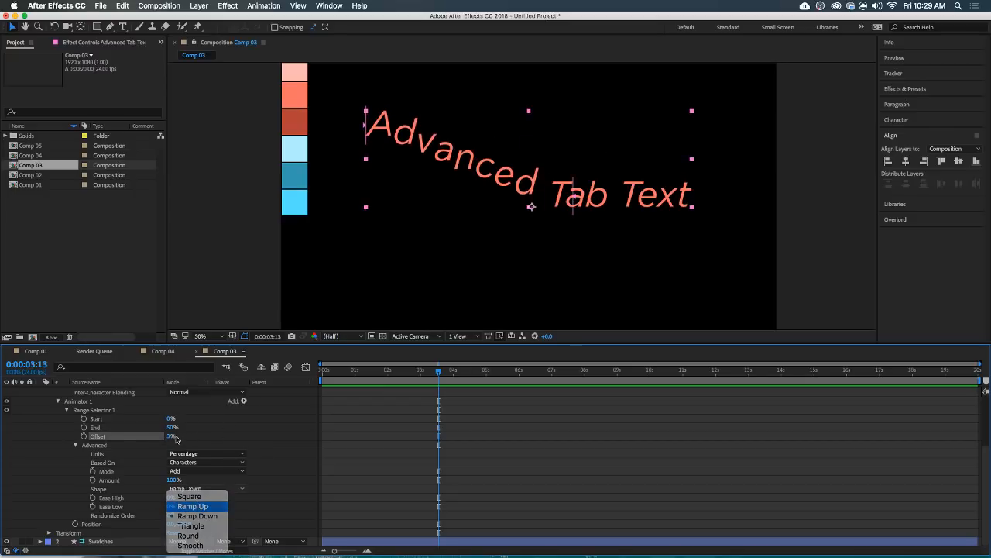
{"action": "left_click_drag", "start_coordinate": [166, 436], "coordinate": [133, 438]}
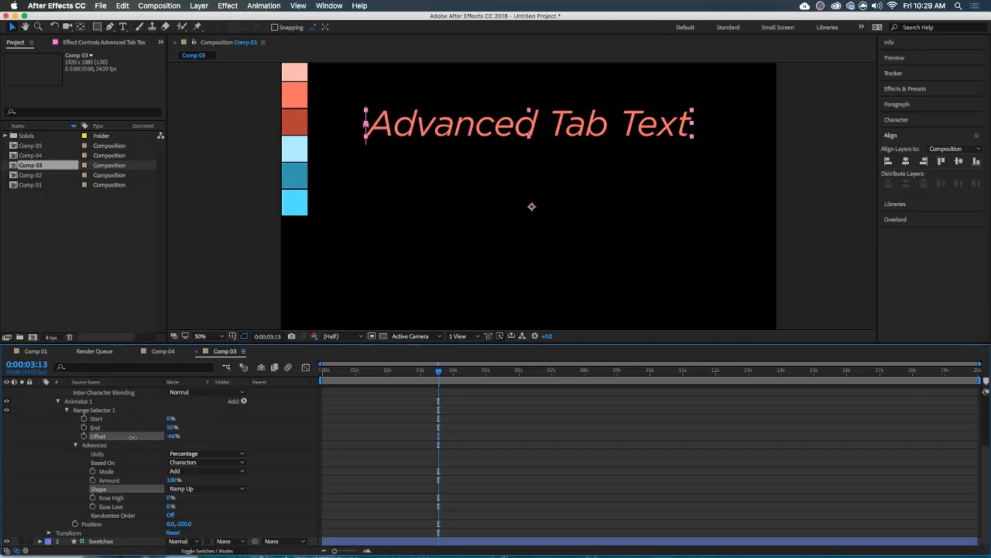
{"action": "left_click_drag", "start_coordinate": [136, 436], "coordinate": [212, 436]}
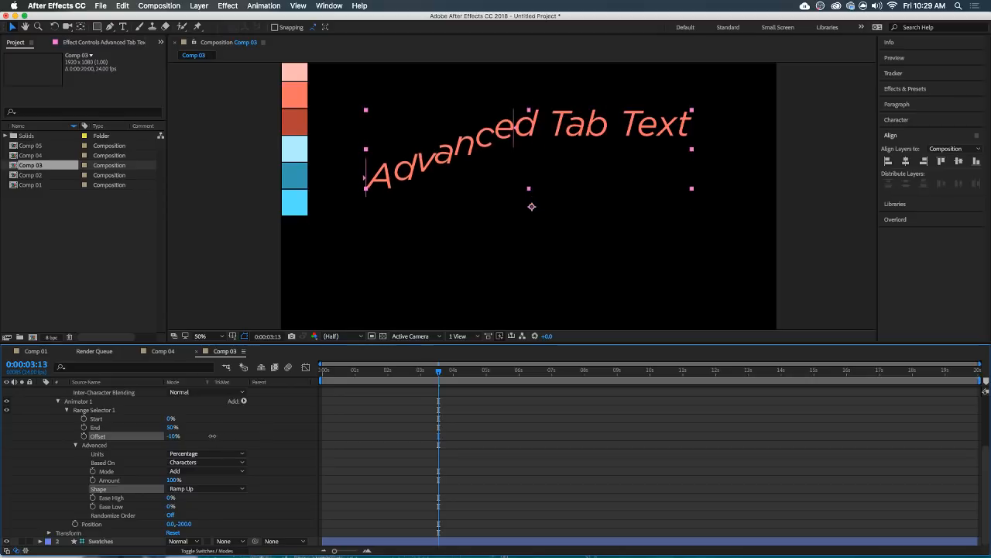
Add an Opacity property set to 0% to the text animator and scrub the range selector's Offset to test the fade.
{"action": "left_click", "coordinate": [118, 522]}
{"action": "left_click", "coordinate": [244, 402]}
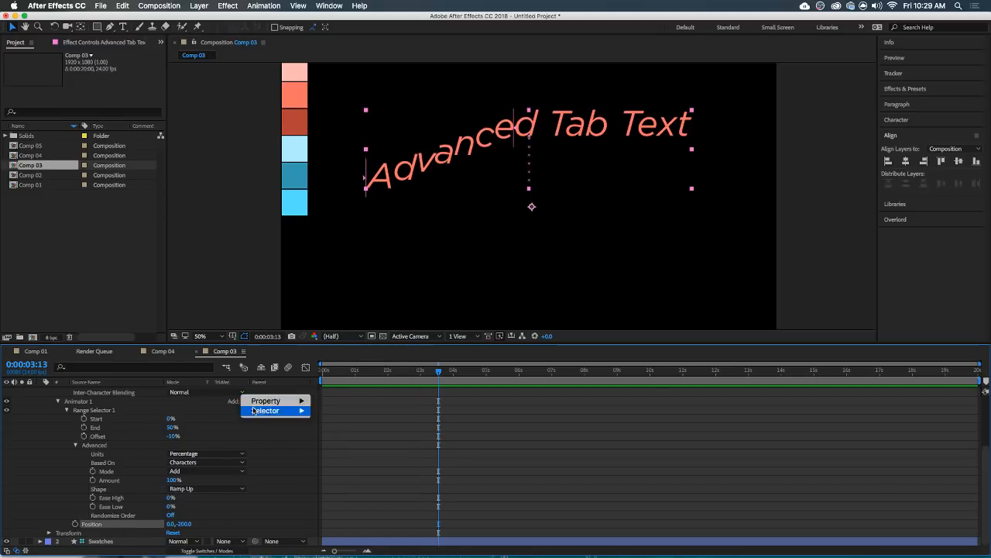
{"action": "mouse_move", "coordinate": [290, 401]}
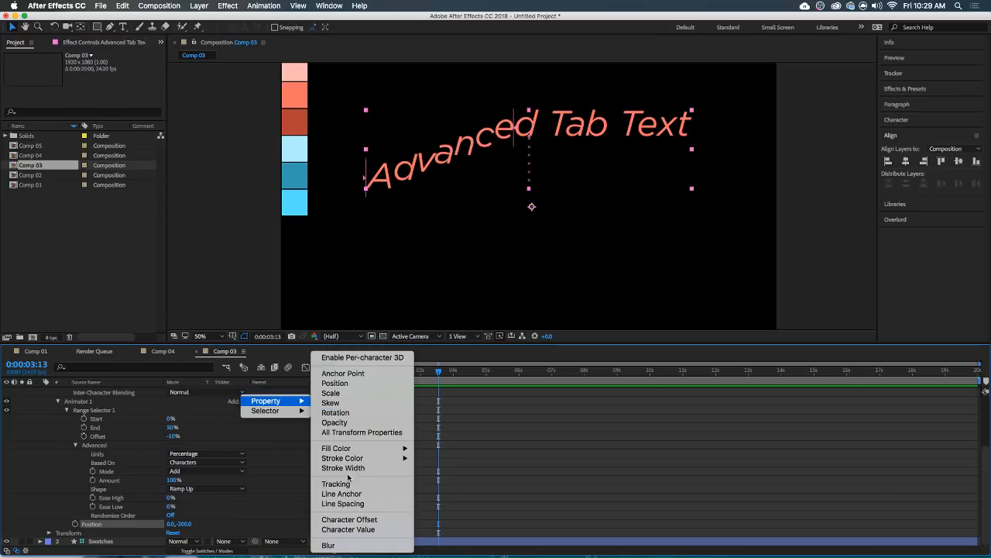
{"action": "left_click", "coordinate": [335, 422]}
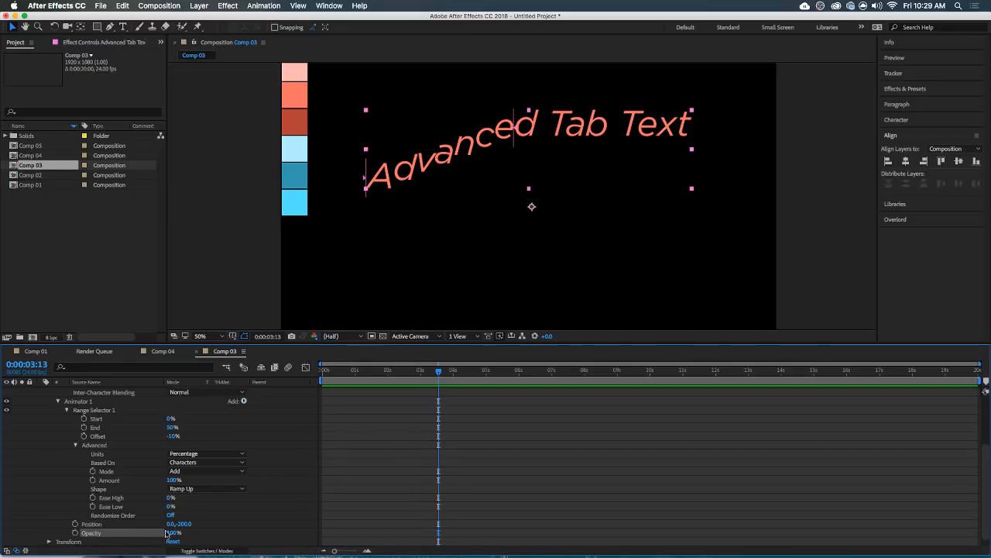
{"action": "left_click", "coordinate": [172, 533]}
{"action": "type", "text": "0"}
{"action": "key", "text": "Return"}
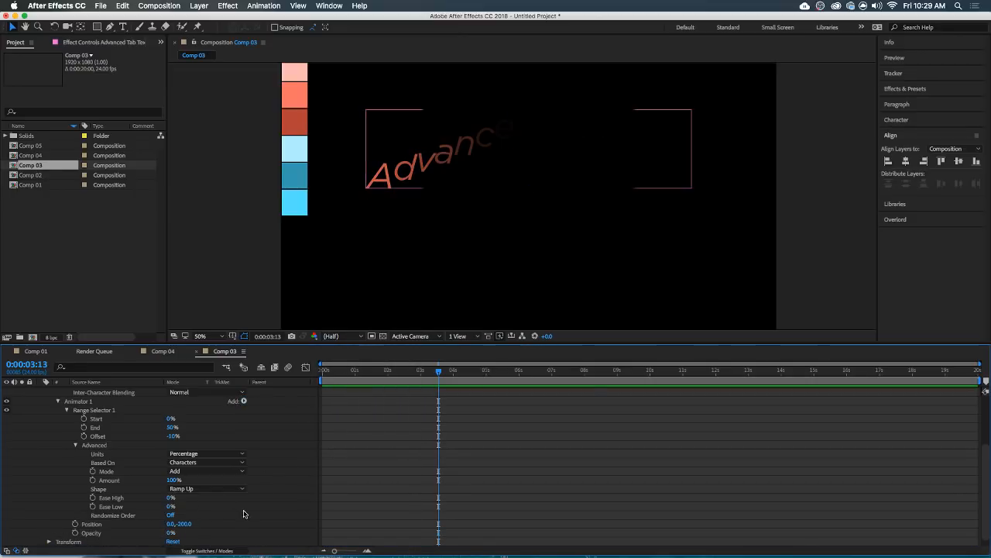
{"action": "left_click_drag", "start_coordinate": [172, 436], "coordinate": [157, 436]}
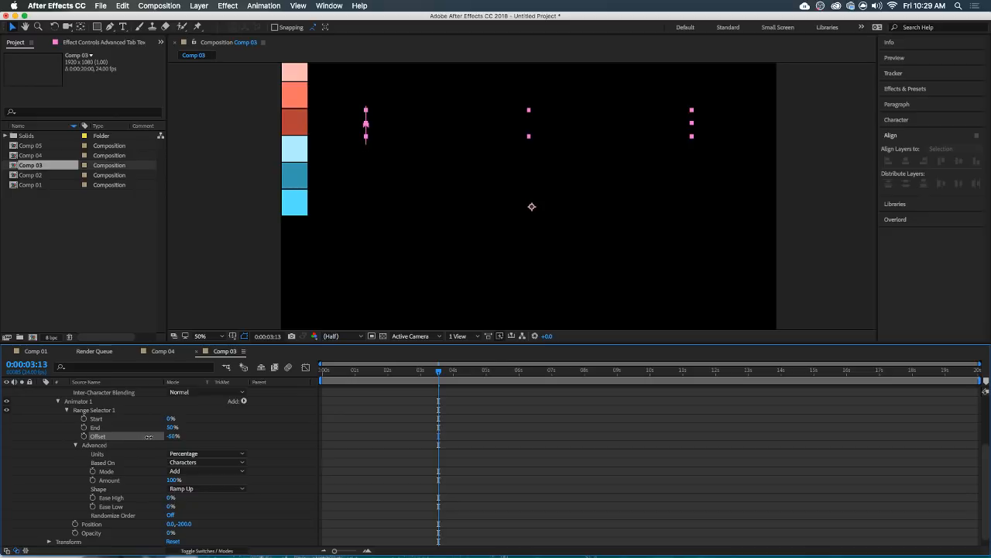
{"action": "left_click_drag", "start_coordinate": [149, 436], "coordinate": [207, 435]}
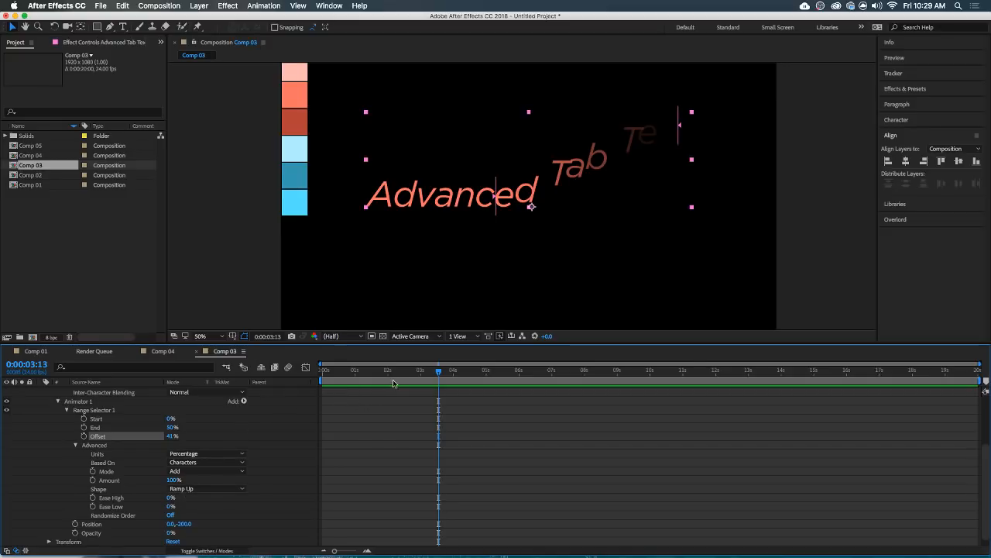
Move to 0:00:00:17 and keyframe the range selector's Offset at -50%.
{"action": "left_click_drag", "start_coordinate": [384, 371], "coordinate": [346, 380]}
{"action": "key", "text": "space"}
{"action": "left_click_drag", "start_coordinate": [178, 438], "coordinate": [84, 440]}
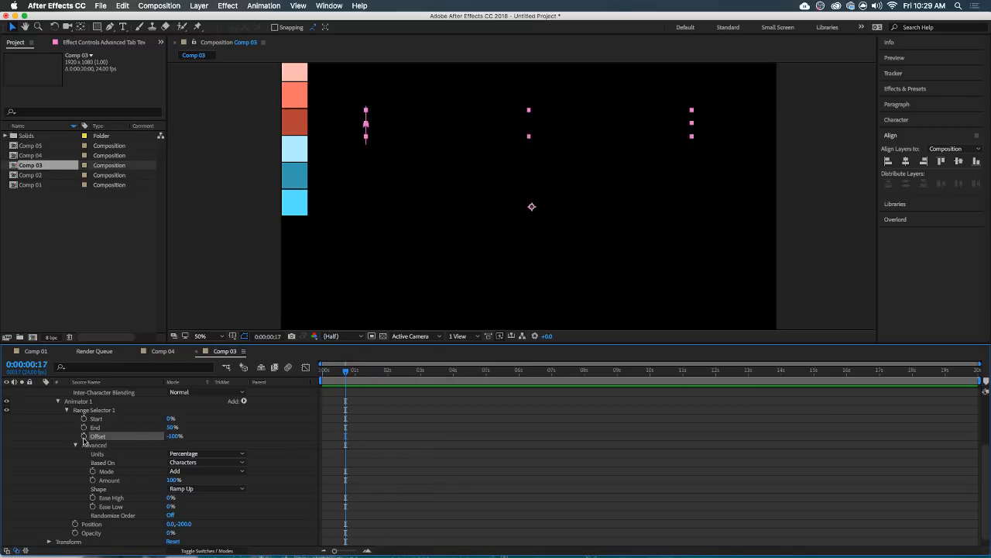
{"action": "left_click", "coordinate": [172, 437]}
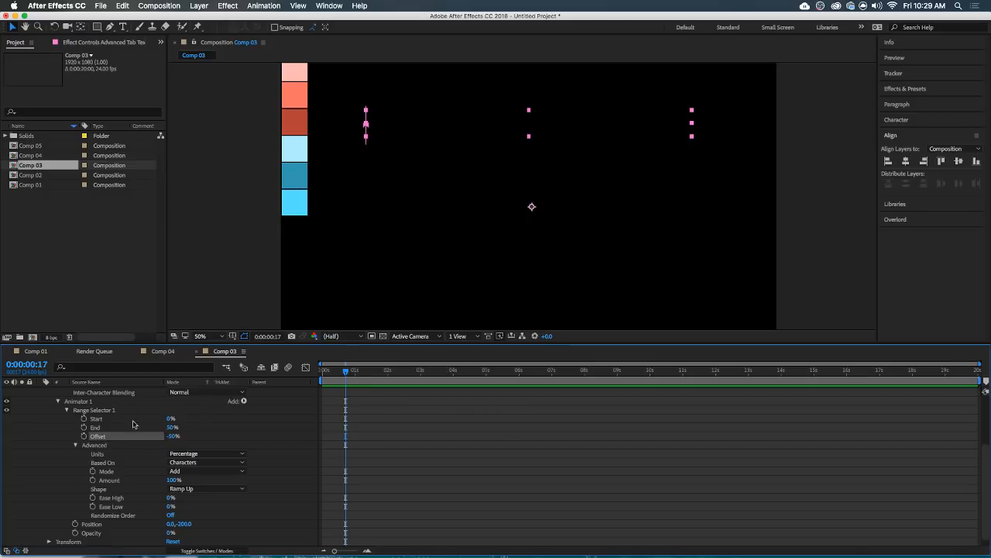
Add an Offset keyframe of 100% at 0:00:02:19 for the range selector.
{"action": "key", "text": "shift+Page_Down"}
{"action": "key", "text": "shift+Page_Down"}
{"action": "key", "text": "shift+Page_Down"}
{"action": "key", "text": "shift+Page_Down"}
{"action": "key", "text": "shift+Page_Down"}
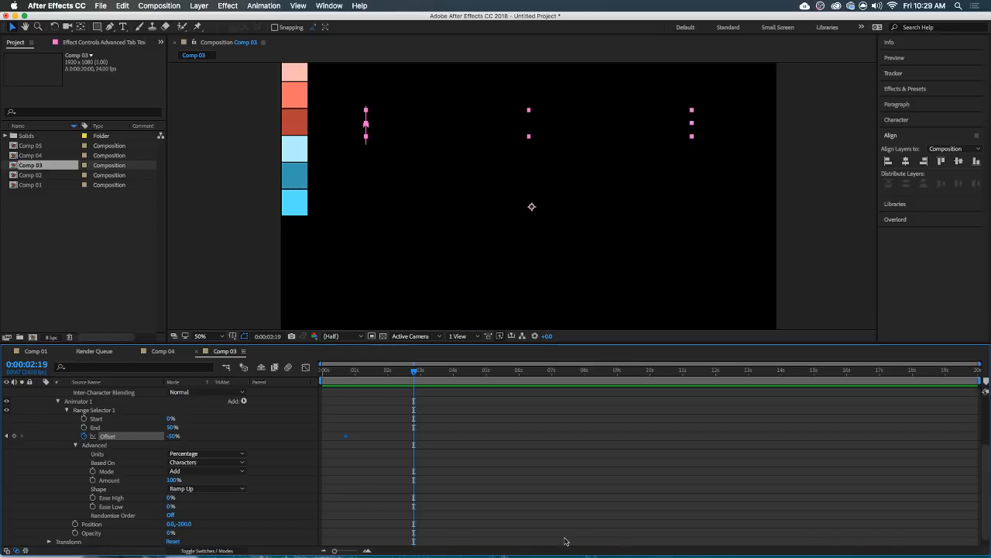
{"action": "left_click_drag", "start_coordinate": [172, 436], "coordinate": [316, 437]}
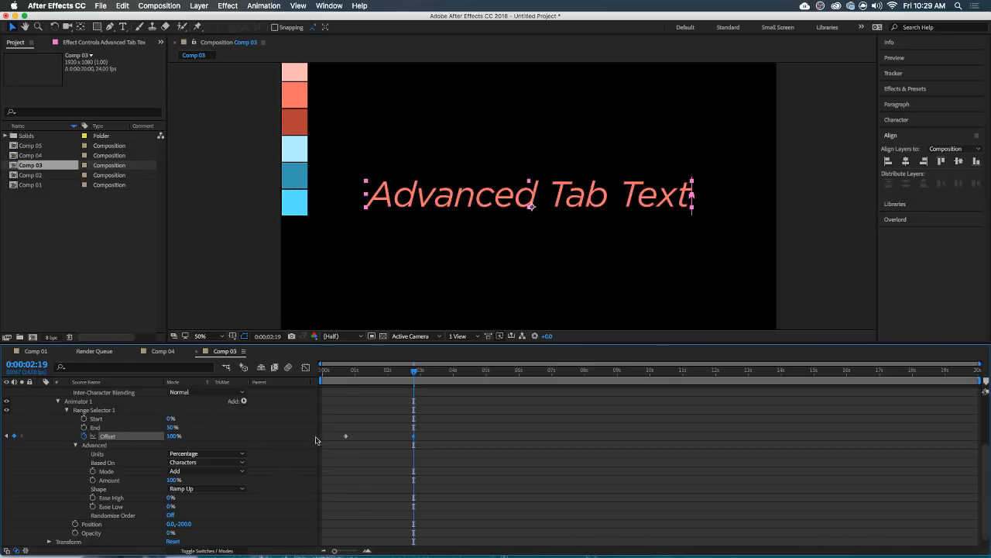
Play back the text reveal several times from the first Offset keyframe.
{"action": "left_click", "coordinate": [349, 414]}
{"action": "left_click_drag", "start_coordinate": [369, 378], "coordinate": [352, 378]}
{"action": "key", "text": "space"}
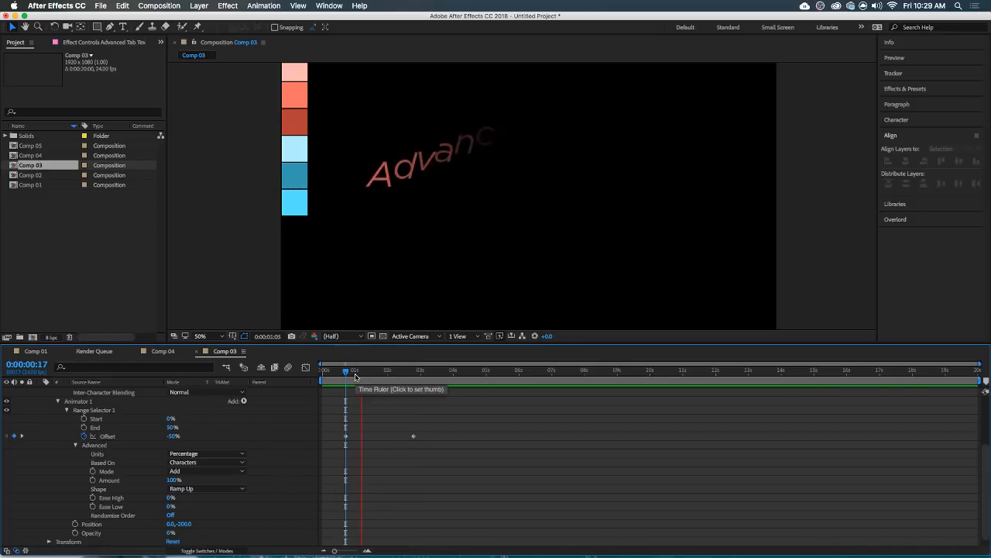
{"action": "left_click_drag", "start_coordinate": [369, 377], "coordinate": [353, 378]}
{"action": "key", "text": "space"}
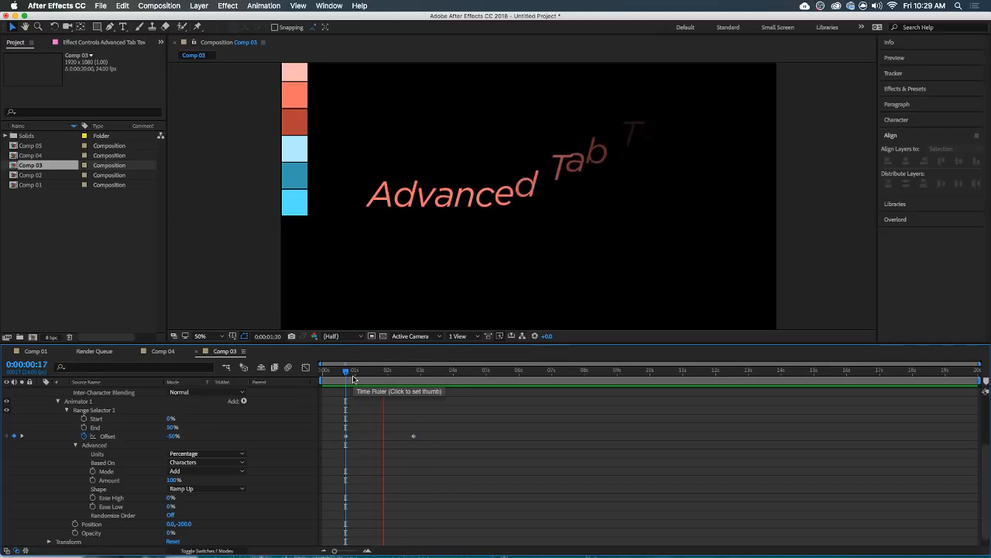
{"action": "left_click_drag", "start_coordinate": [364, 376], "coordinate": [356, 381]}
{"action": "key", "text": "space"}
{"action": "key", "text": "space"}
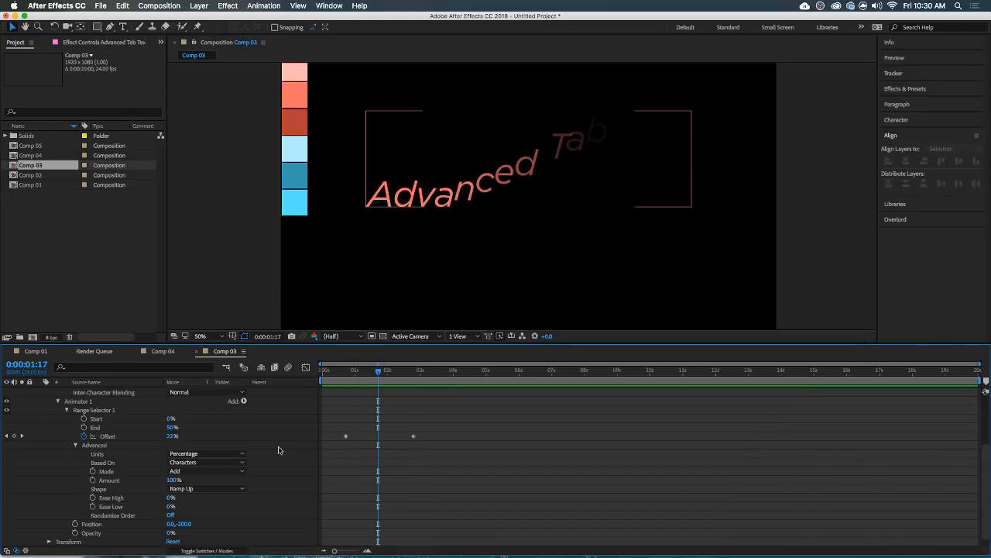
Change the Advanced Tab Text layer's Gotham font style to Medium and preview the animation.
{"action": "scroll", "coordinate": [418, 427], "scroll_direction": "up", "scroll_amount": 4}
{"action": "left_click", "coordinate": [424, 392]}
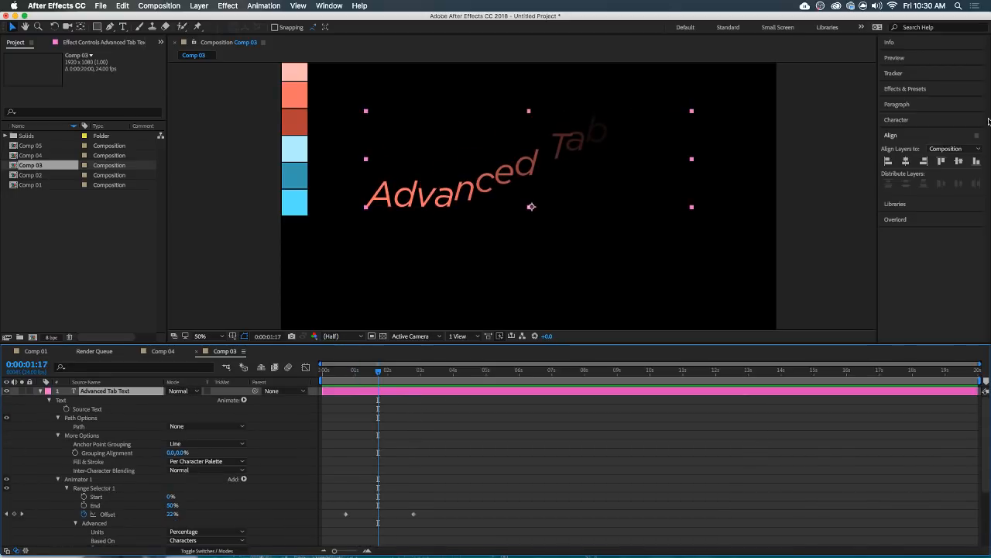
{"action": "left_click", "coordinate": [904, 119]}
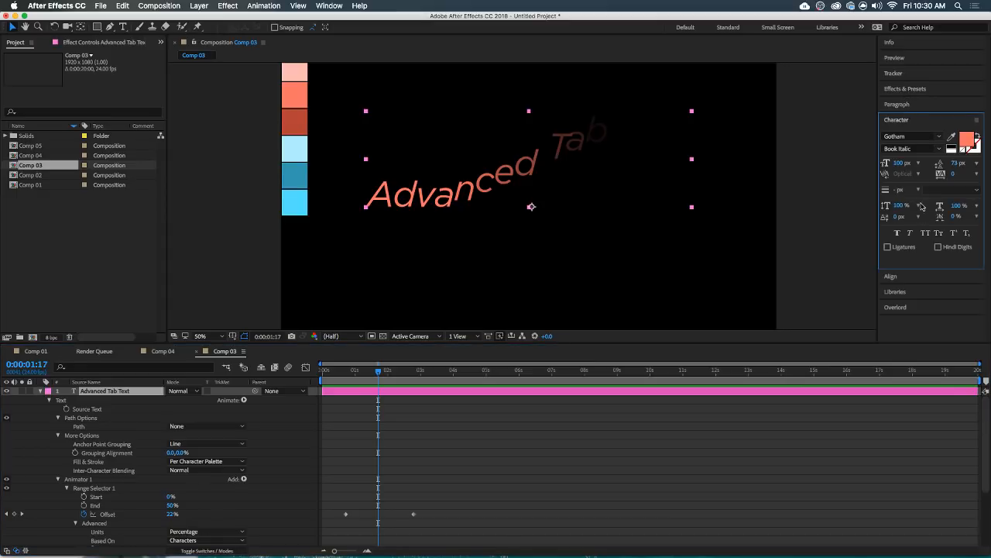
{"action": "left_click", "coordinate": [932, 150]}
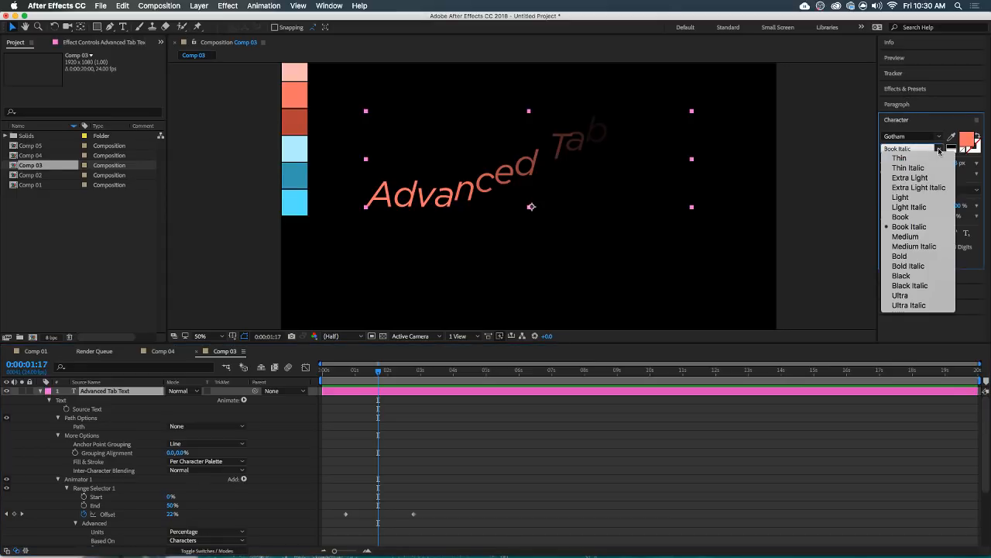
{"action": "left_click", "coordinate": [914, 240]}
{"action": "left_click", "coordinate": [439, 432]}
{"action": "key", "text": "space"}
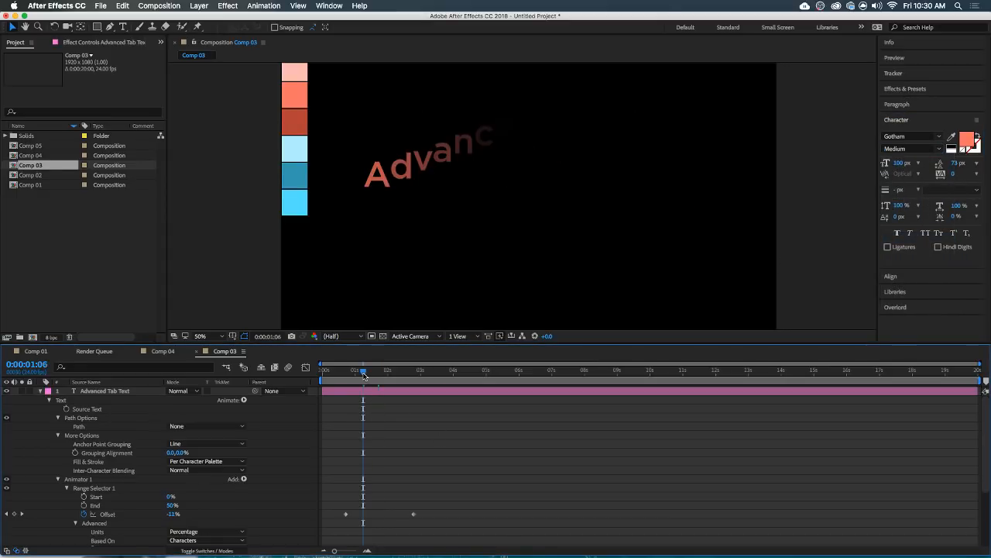
Set the range selector's Ease Low to 100% in its Advanced properties.
{"action": "scroll", "coordinate": [524, 164], "scroll_direction": "down", "scroll_amount": 2}
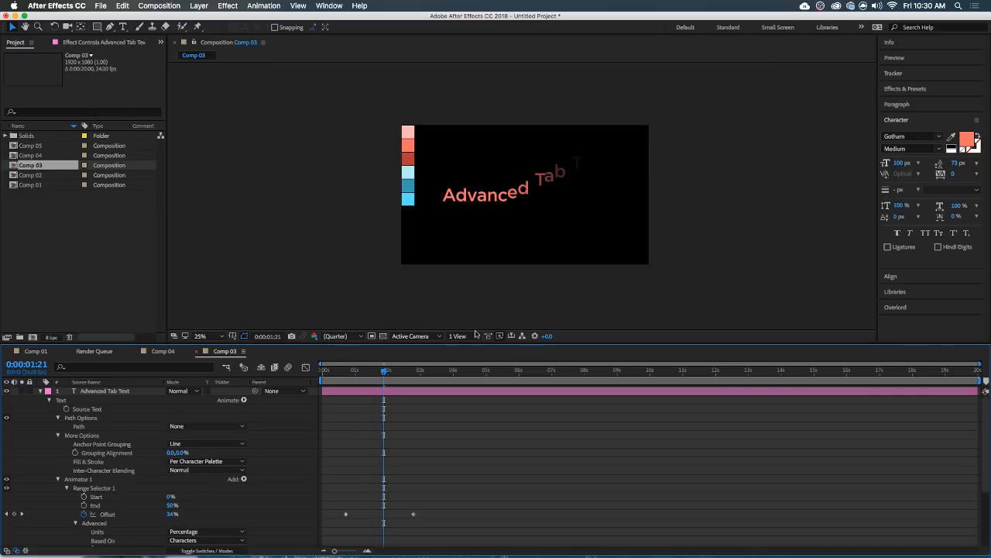
{"action": "scroll", "coordinate": [367, 498], "scroll_direction": "down", "scroll_amount": 3}
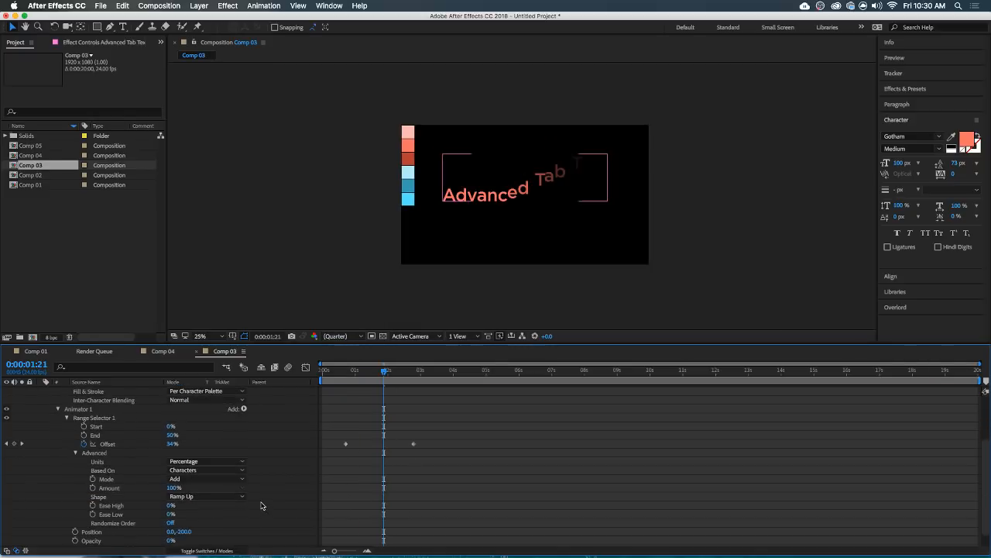
{"action": "left_click", "coordinate": [111, 506]}
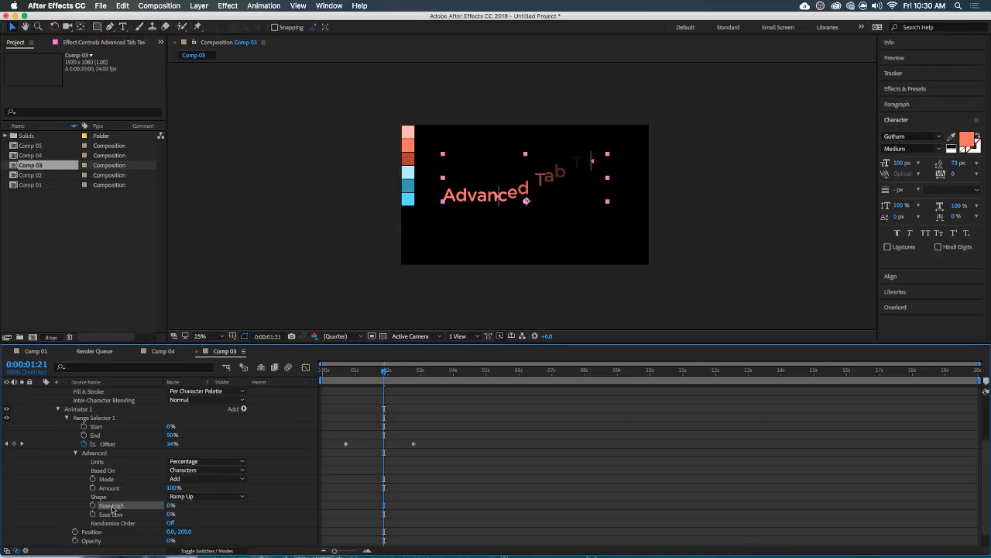
{"action": "left_click", "coordinate": [120, 515], "text": "shift"}
{"action": "scroll", "coordinate": [200, 509], "scroll_direction": "down", "scroll_amount": 1}
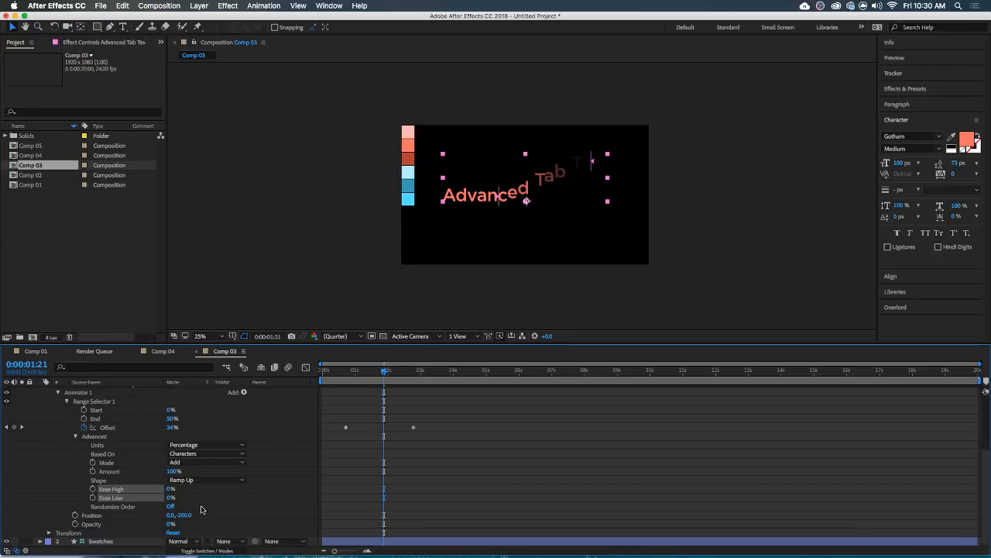
{"action": "left_click", "coordinate": [76, 437]}
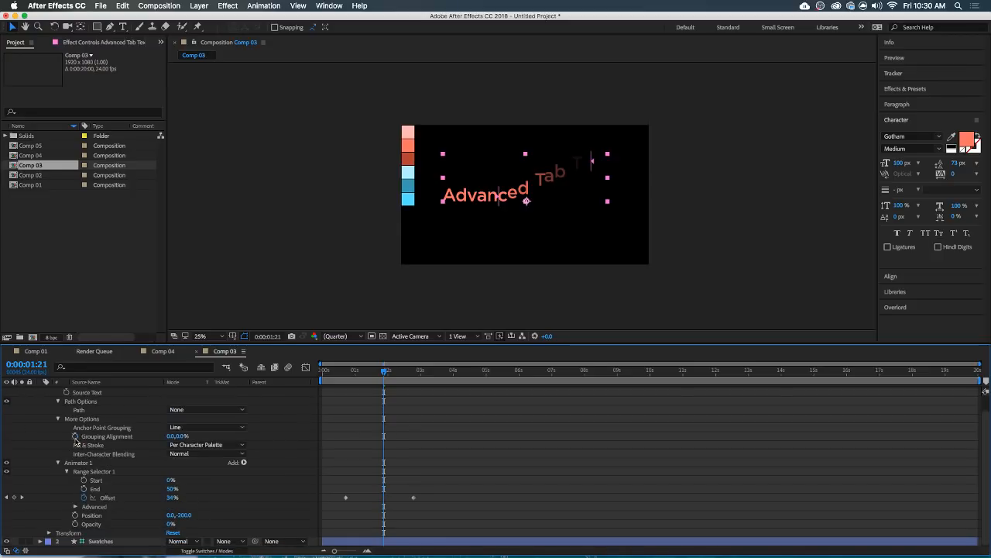
{"action": "left_click", "coordinate": [76, 507]}
{"action": "scroll", "coordinate": [147, 498], "scroll_direction": "down", "scroll_amount": 4}
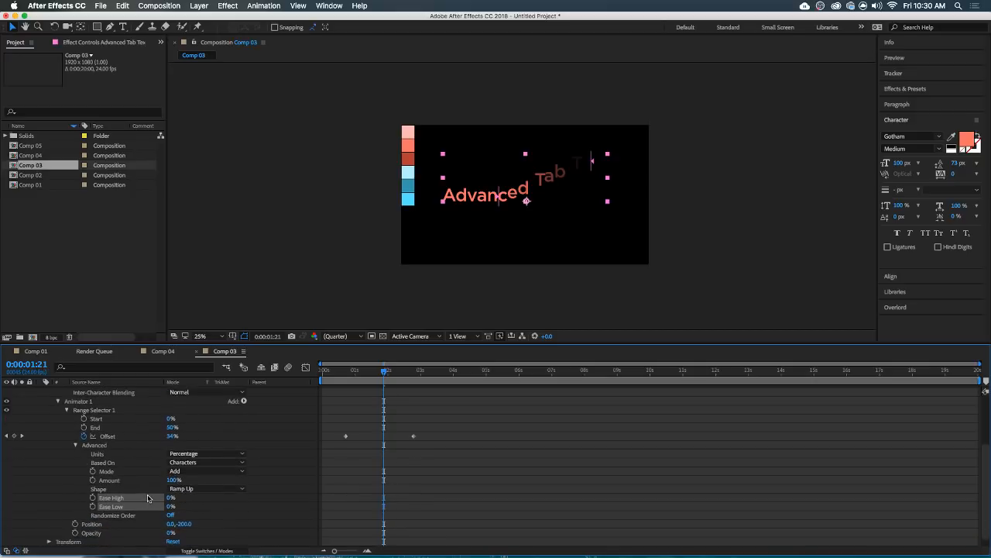
{"action": "left_click", "coordinate": [213, 503]}
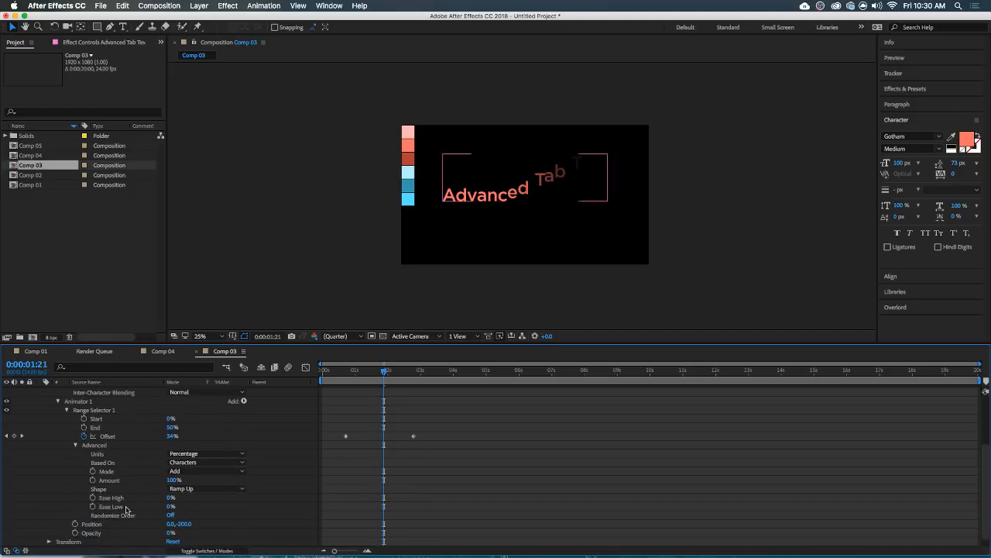
{"action": "left_click_drag", "start_coordinate": [169, 508], "coordinate": [245, 502]}
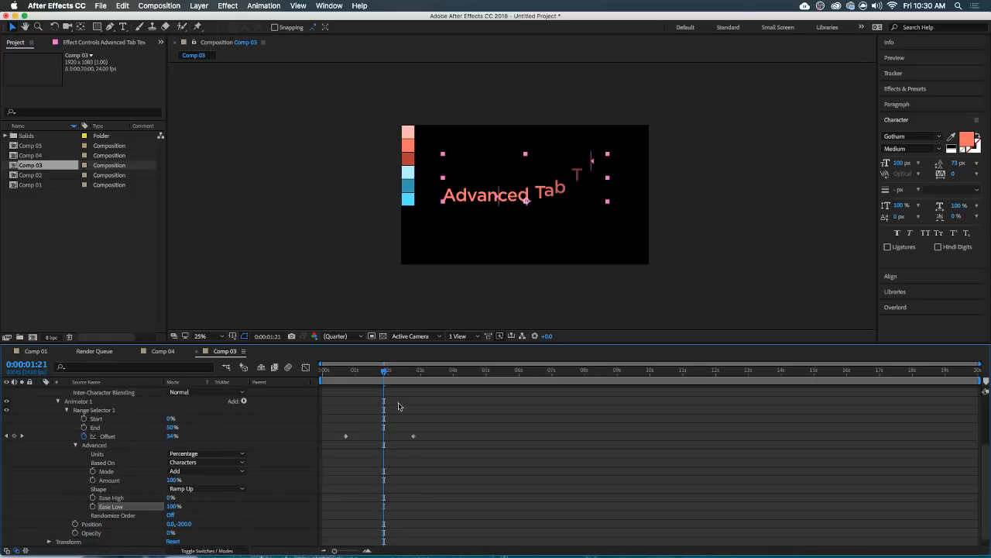
Preview the text reveal with the Ease Low setting, and return to the first Offset keyframe at 0:00:00:17.
{"action": "left_click", "coordinate": [347, 372]}
{"action": "key", "text": "space"}
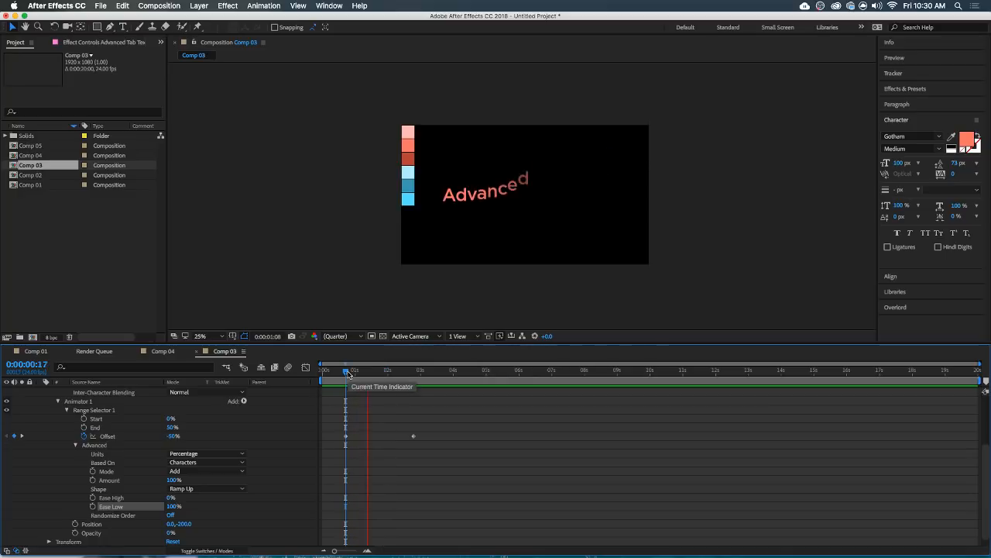
{"action": "key", "text": "space"}
{"action": "key", "text": "shift+Page_Down"}
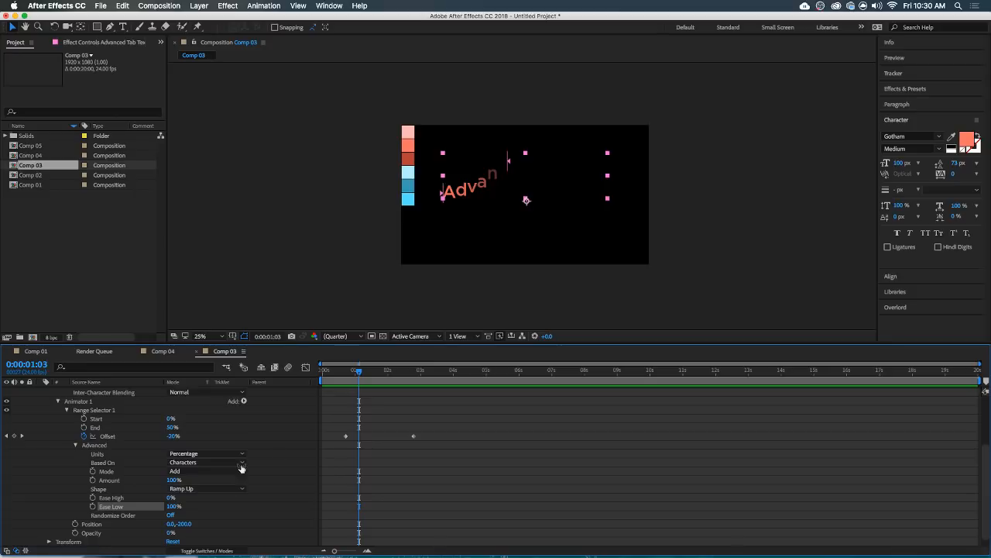
{"action": "left_click", "coordinate": [228, 511]}
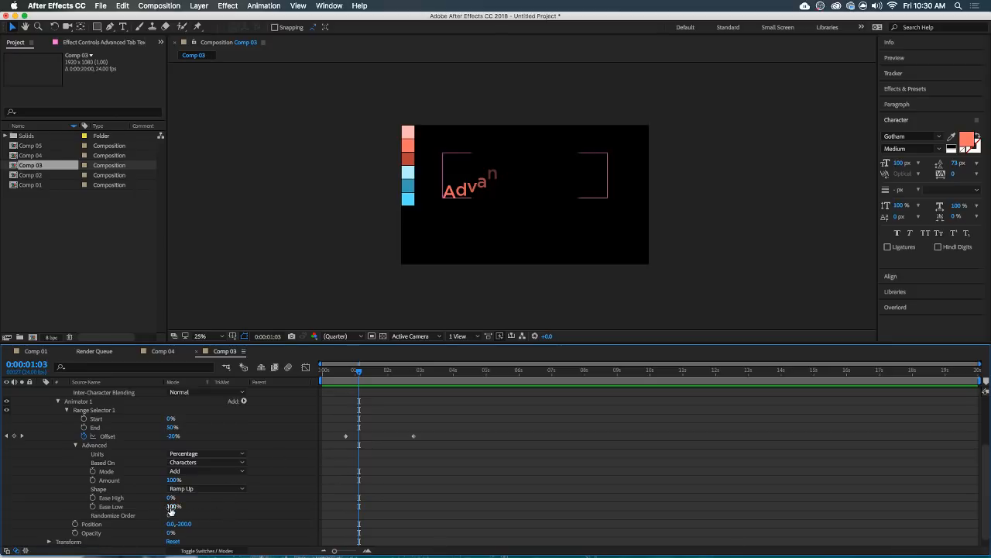
{"action": "key", "text": "space"}
{"action": "key", "text": "space"}
{"action": "key", "text": "j"}
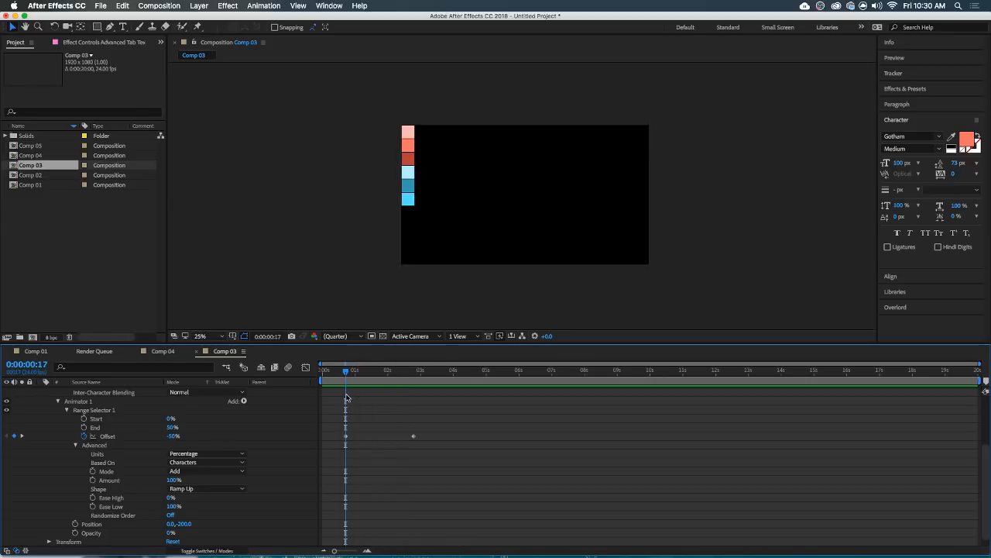
Play back the Advanced Tab Text reveal several times from near the first Offset keyframe.
{"action": "key", "text": "space"}
{"action": "key", "text": "space"}
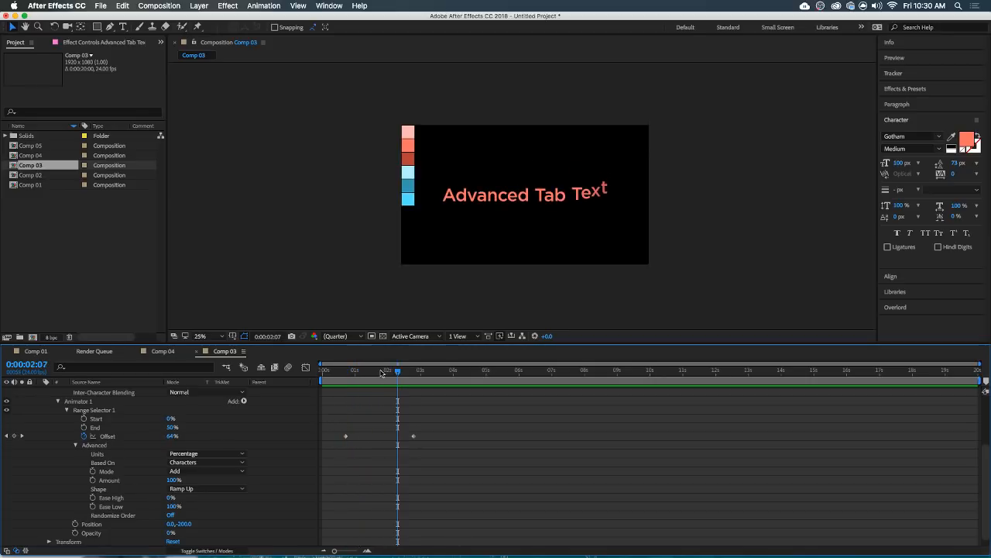
{"action": "left_click", "coordinate": [359, 373]}
{"action": "key", "text": "space"}
{"action": "mouse_move", "coordinate": [360, 374]}
{"action": "left_mouse_down"}
{"action": "mouse_move", "coordinate": [403, 375]}
{"action": "mouse_move", "coordinate": [357, 386]}
{"action": "left_mouse_up"}
{"action": "key", "text": "space"}
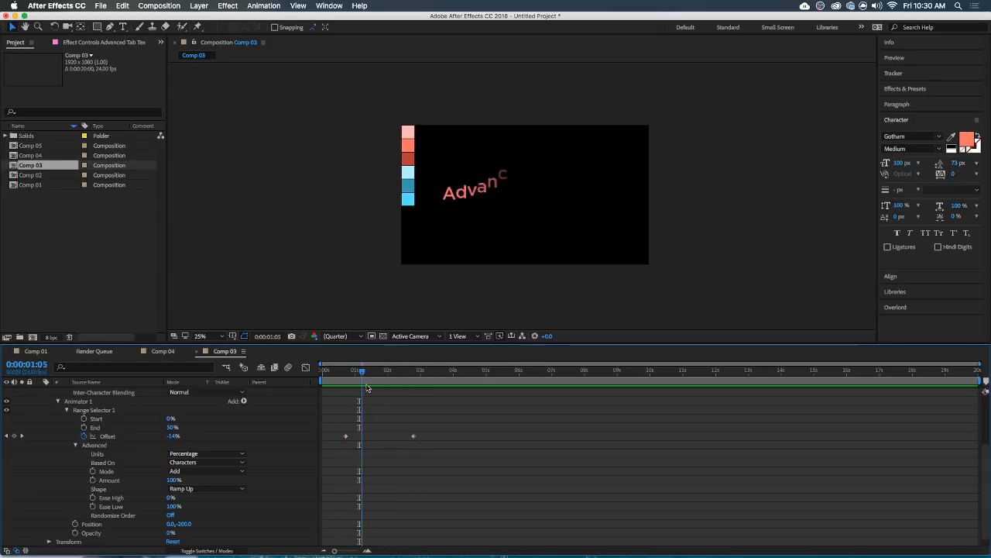
Set the range selector's Ease Low to 0% and its Ease High to 100%.
{"action": "scroll", "coordinate": [188, 479], "scroll_direction": "down", "scroll_amount": 1}
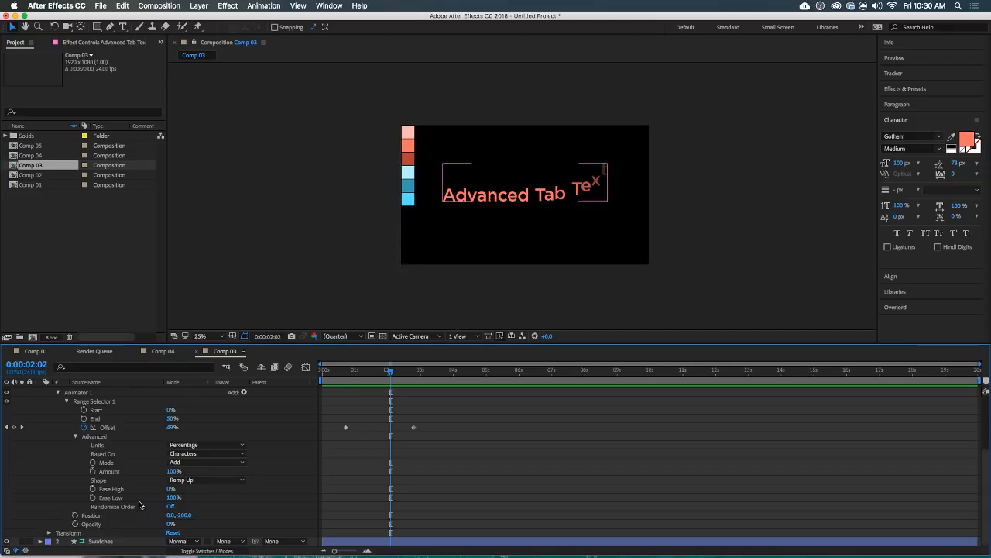
{"action": "left_click", "coordinate": [164, 497]}
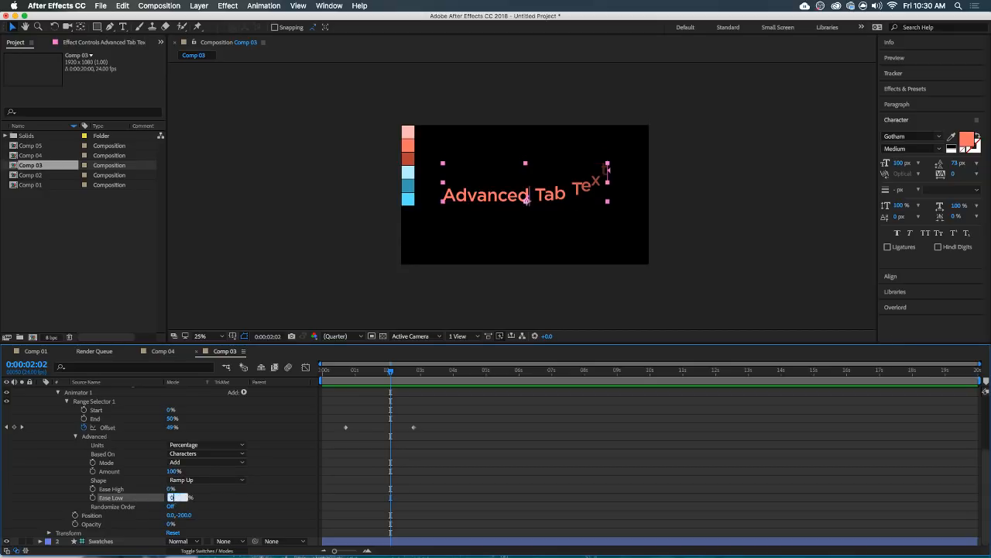
{"action": "key", "text": "Return"}
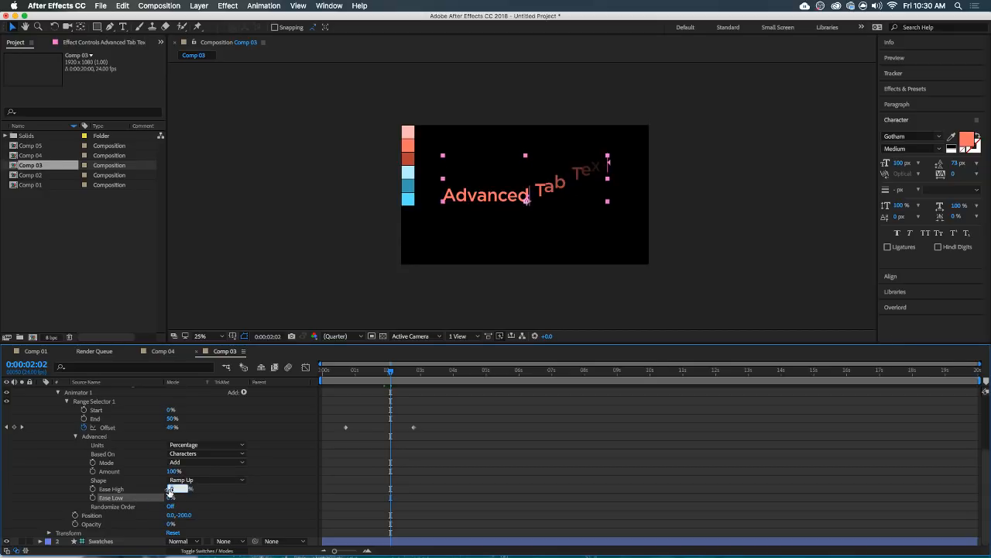
{"action": "key", "text": "Return"}
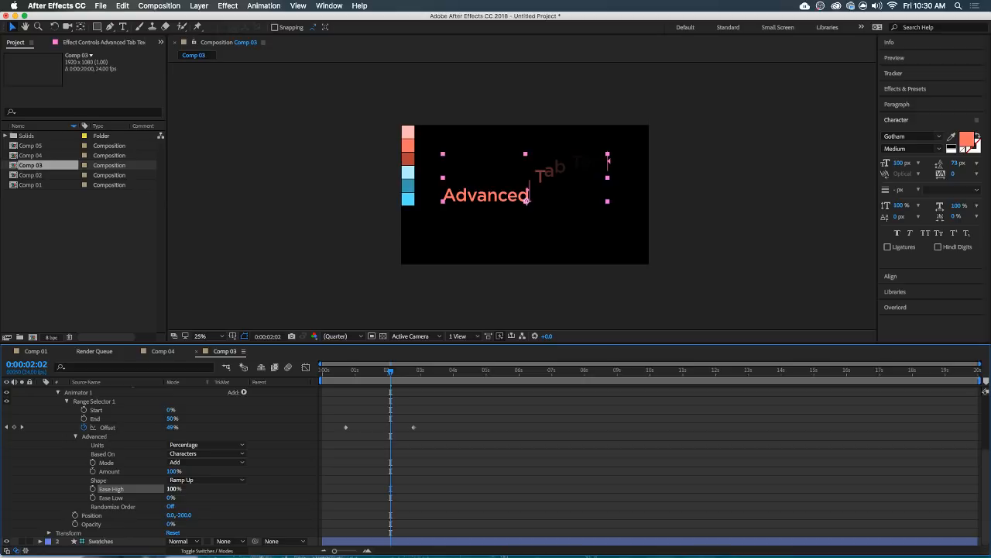
Preview the text reveal with the Ease High setting from the first Offset keyframe.
{"action": "left_click", "coordinate": [346, 373]}
{"action": "key", "text": "space"}
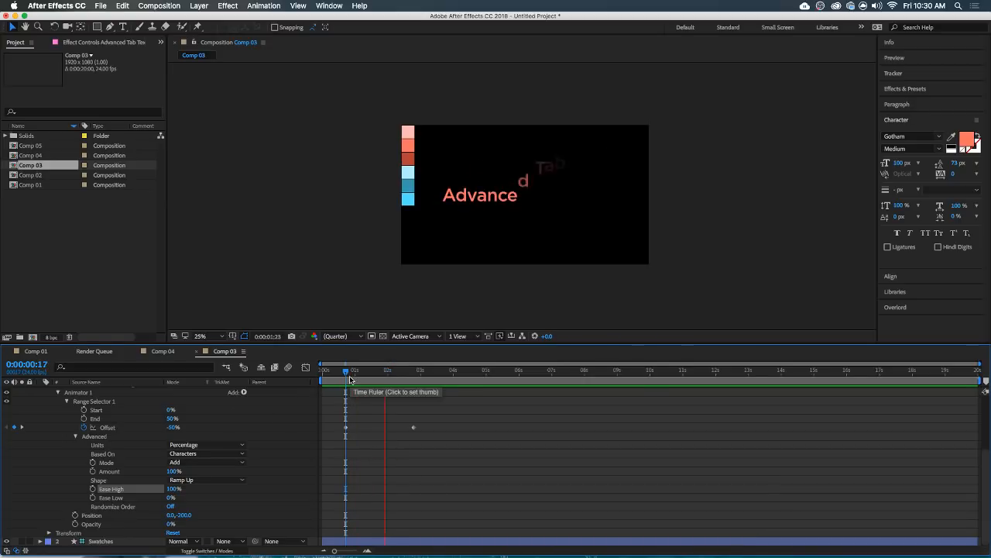
{"action": "key", "text": "space"}
{"action": "left_click", "coordinate": [353, 372]}
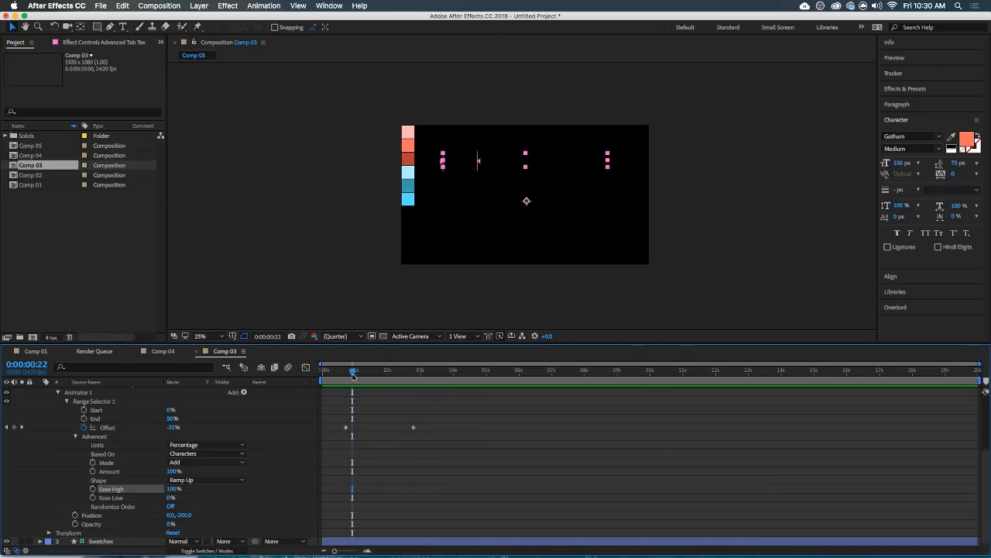
{"action": "key", "text": "space"}
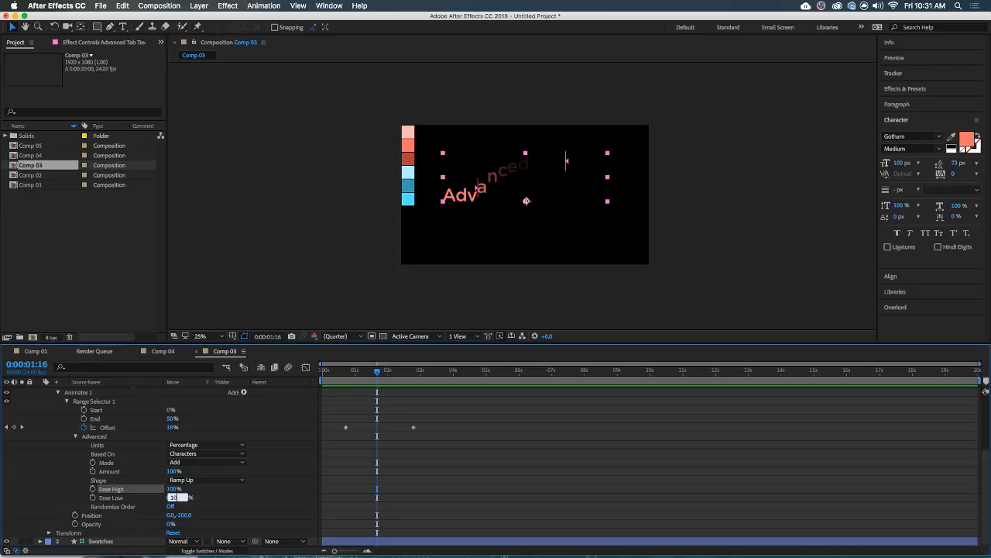
Set Ease Low to 100% as well and preview the text reveal from 0:00:00:17.
{"action": "key", "text": "Return"}
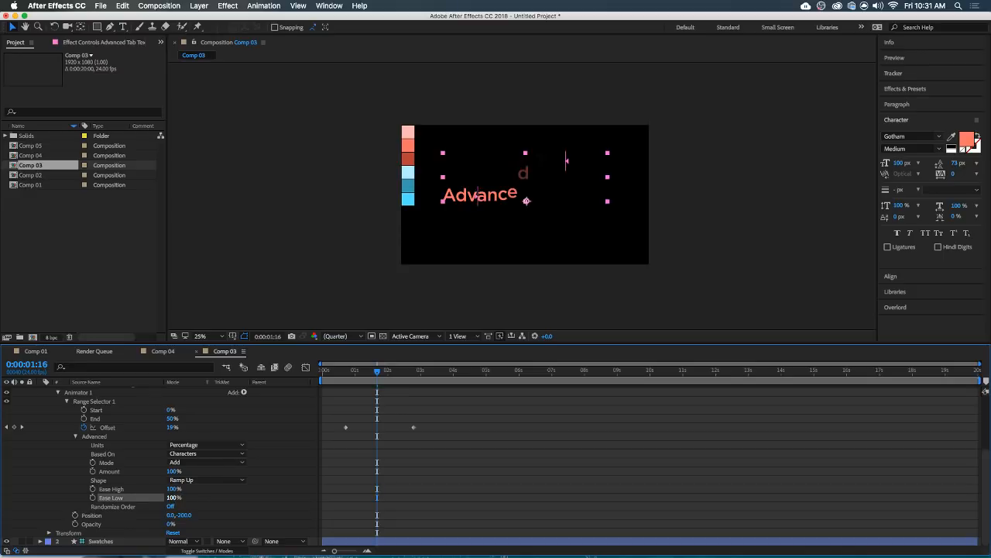
{"action": "left_click", "coordinate": [346, 371]}
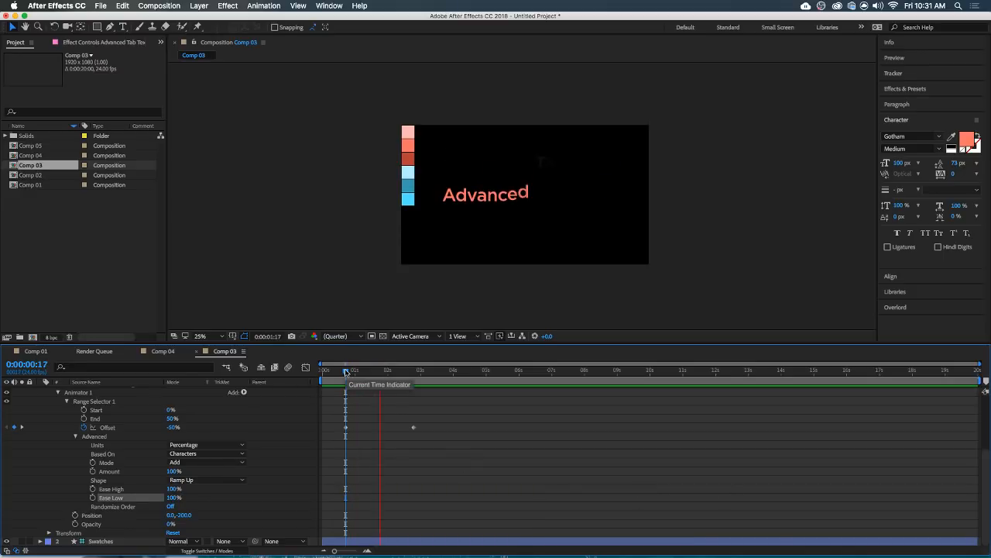
{"action": "left_click_drag", "start_coordinate": [346, 370], "coordinate": [365, 370]}
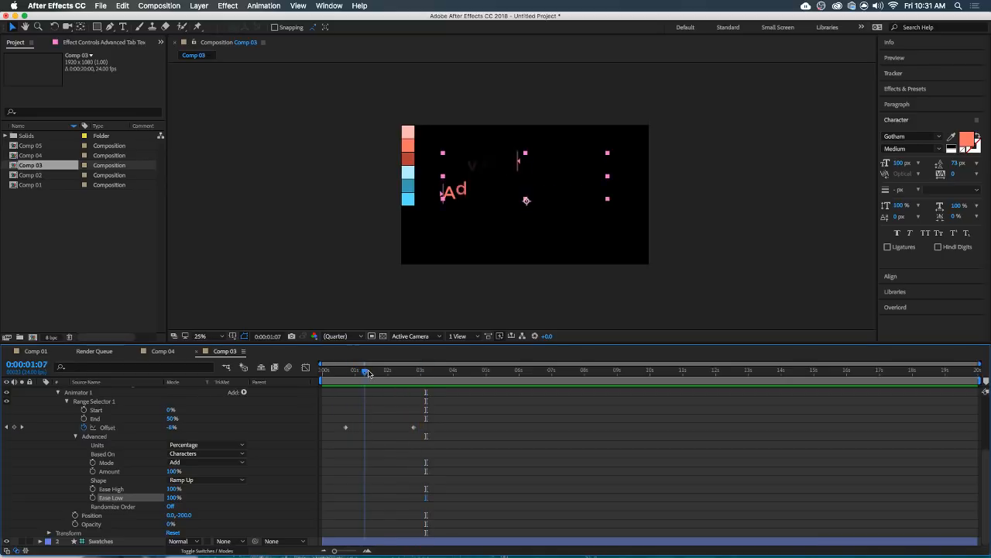
{"action": "left_click", "coordinate": [386, 397]}
Collapse the Advanced Tab Text layer's properties in the timeline.
{"action": "scroll", "coordinate": [106, 465], "scroll_direction": "up", "scroll_amount": 5}
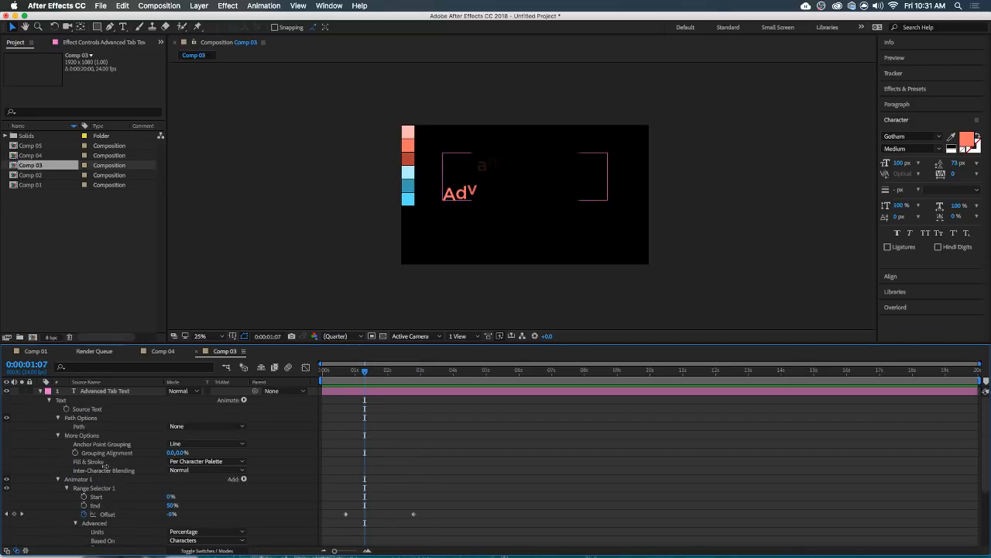
{"action": "left_click", "coordinate": [40, 392]}
{"action": "left_click", "coordinate": [161, 472]}
{"action": "right_click", "coordinate": [141, 444]}
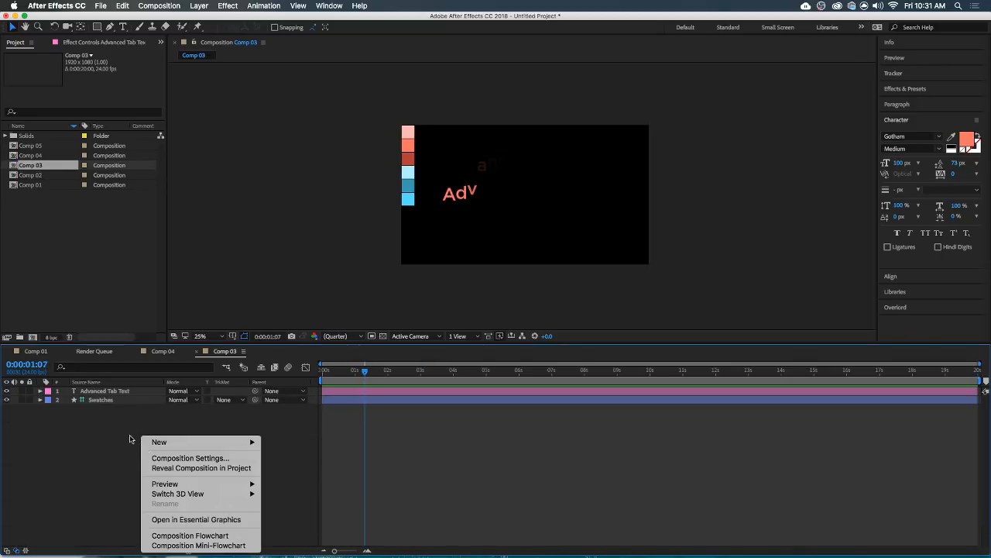
{"action": "left_click", "coordinate": [129, 435]}
Add an ellipse shape layer with a 150 px red stroke and set the ellipse's size to 140, 140.
{"action": "left_click_drag", "start_coordinate": [95, 29], "coordinate": [111, 44]}
{"action": "double_click", "coordinate": [98, 28]}
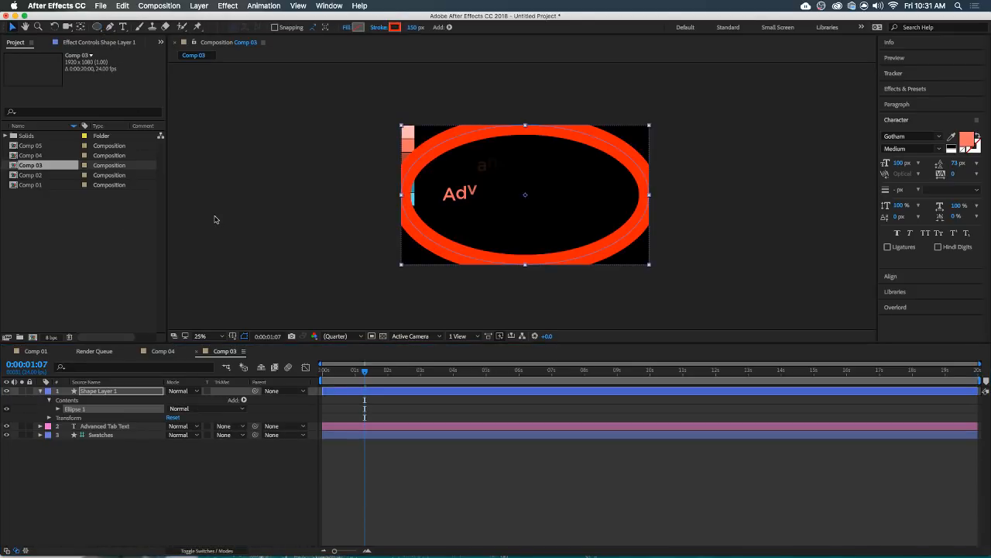
{"action": "mouse_move", "coordinate": [205, 426]}
{"action": "left_mouse_down"}
{"action": "mouse_move", "coordinate": [194, 418]}
{"action": "mouse_move", "coordinate": [224, 425]}
{"action": "mouse_move", "coordinate": [212, 423]}
{"action": "left_mouse_up"}
{"action": "left_click", "coordinate": [329, 405]}
{"action": "left_click", "coordinate": [339, 391]}
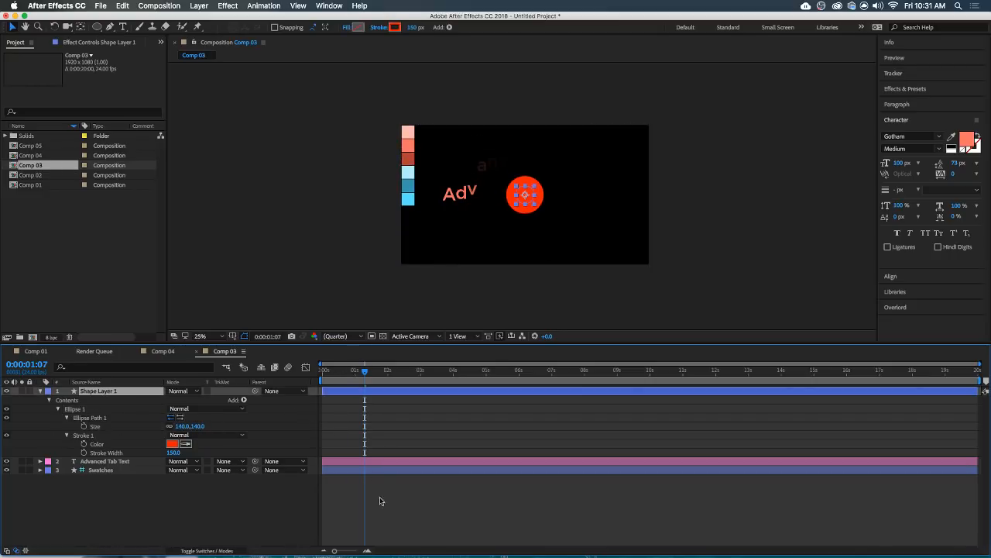
Keyframe the circle's Position from 960, 240 at 0:00:01:07 to 960, 836 at 0:00:03:09 and preview the move.
{"action": "key", "text": "p"}
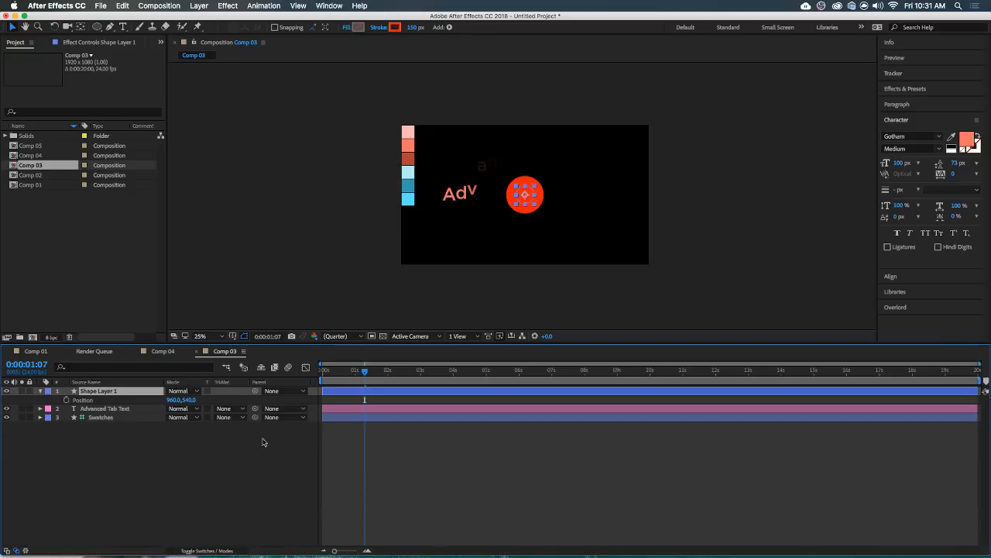
{"action": "left_click", "coordinate": [67, 400]}
{"action": "key", "text": "space"}
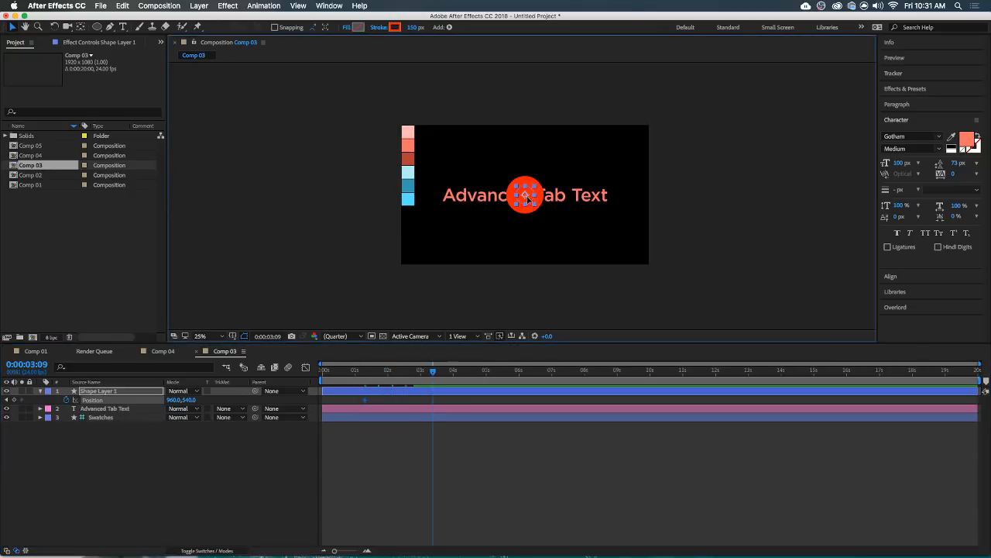
{"action": "left_click_drag", "start_coordinate": [525, 194], "coordinate": [525, 233]}
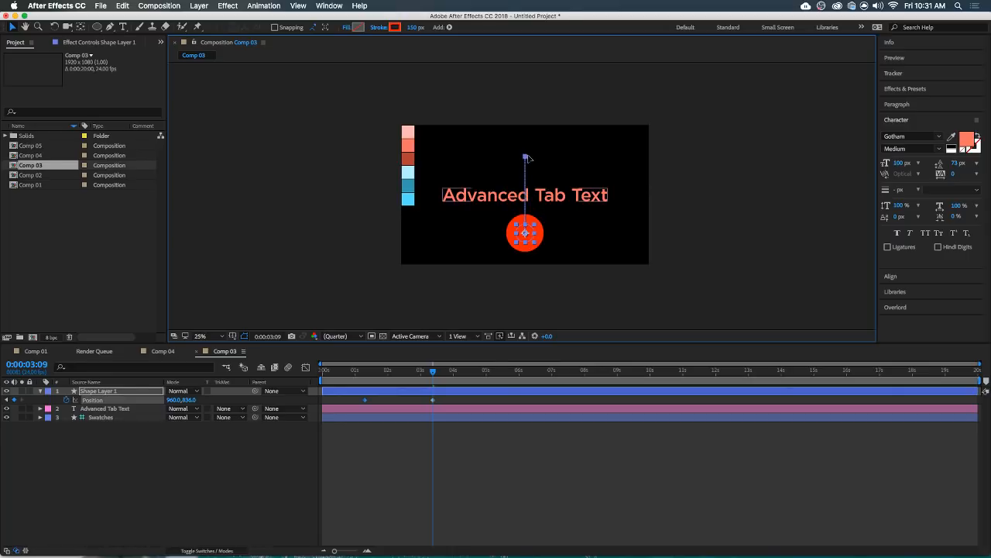
{"action": "left_click", "coordinate": [365, 375]}
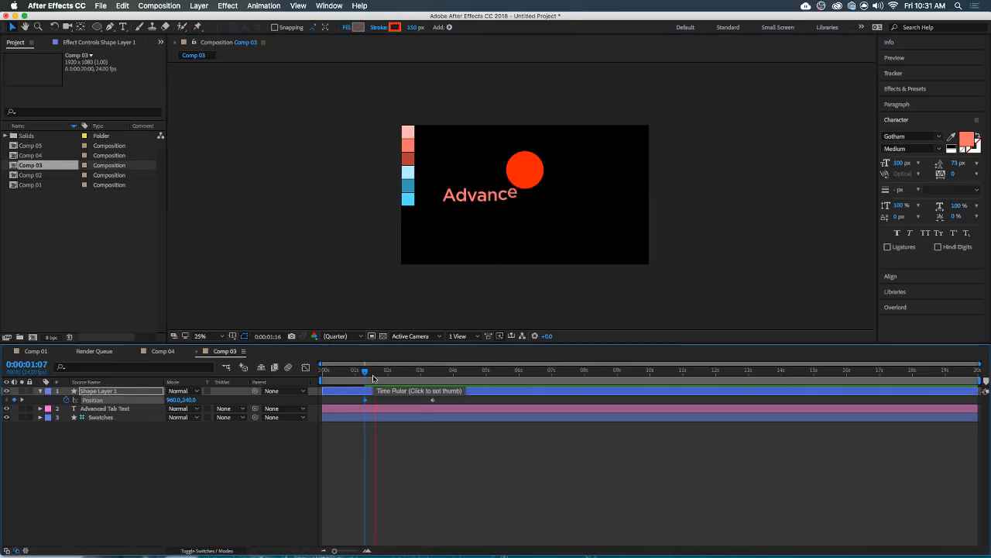
{"action": "left_click_drag", "start_coordinate": [373, 378], "coordinate": [435, 379]}
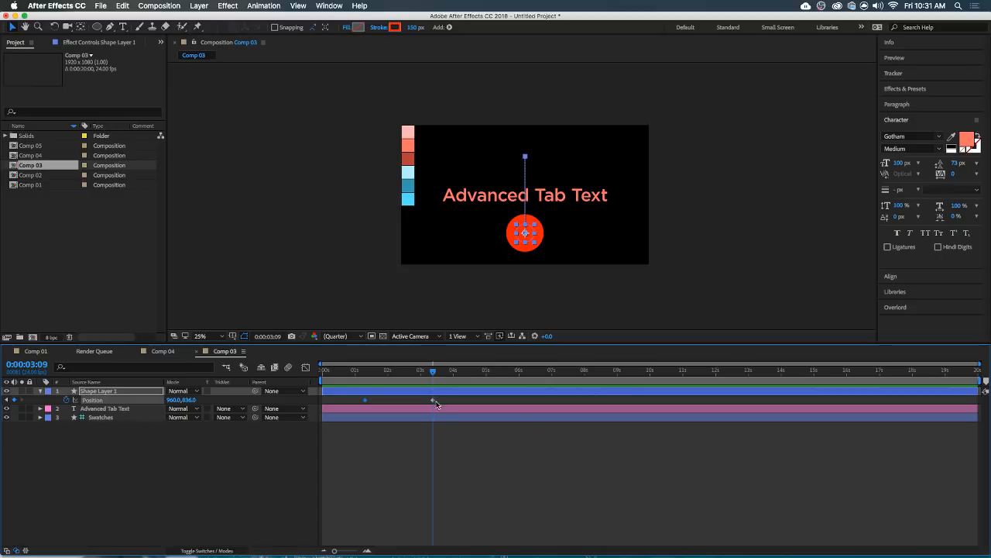
Ease both Position keyframes, display their speed graph in the Graph Editor, and preview the circle's motion.
{"action": "key", "text": "shift+F3"}
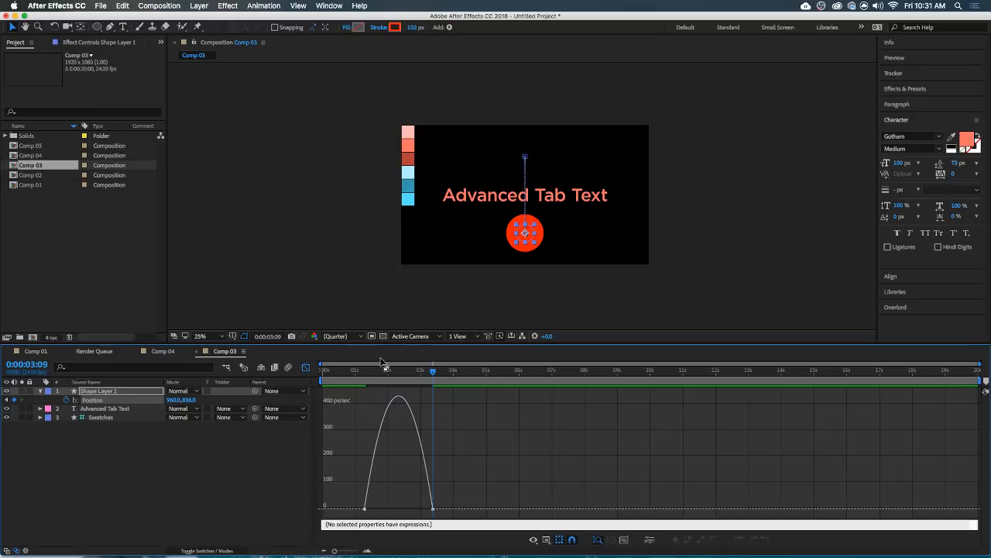
{"action": "left_click", "coordinate": [366, 374]}
{"action": "key", "text": "space"}
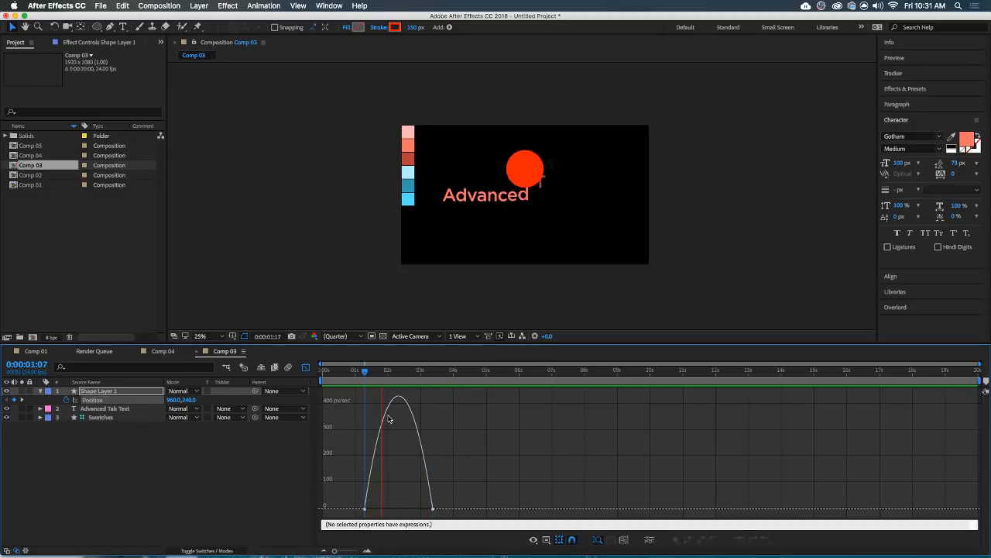
{"action": "key", "text": "space"}
Reshape the circle's speed graph to peak early and decelerate slowly into the last Position keyframe, and play it back.
{"action": "left_click", "coordinate": [432, 508]}
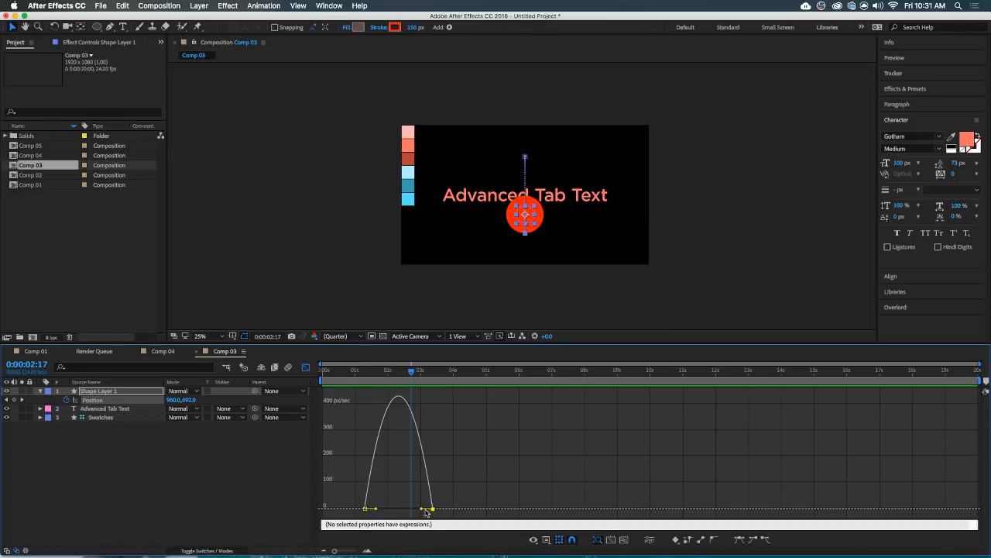
{"action": "left_click_drag", "start_coordinate": [423, 509], "coordinate": [372, 509]}
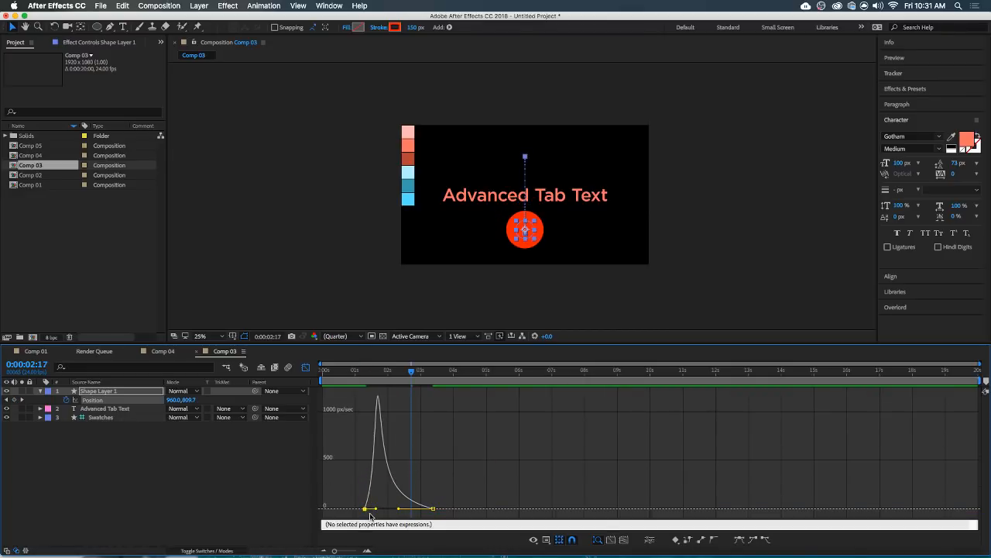
{"action": "key", "text": "shift+F3"}
{"action": "key", "text": "shift+F3"}
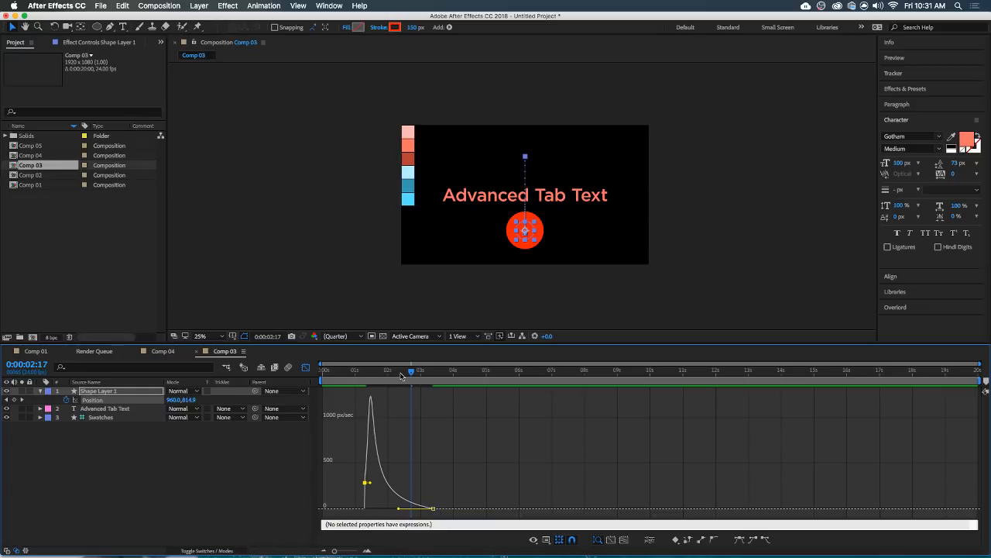
{"action": "left_click_drag", "start_coordinate": [401, 375], "coordinate": [369, 375]}
{"action": "mouse_move", "coordinate": [436, 510]}
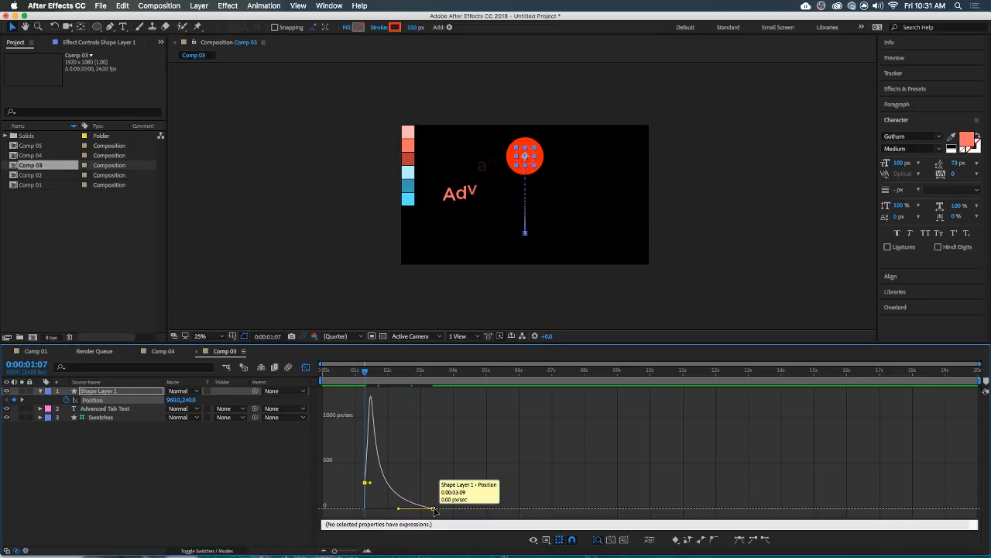
{"action": "key", "text": "space"}
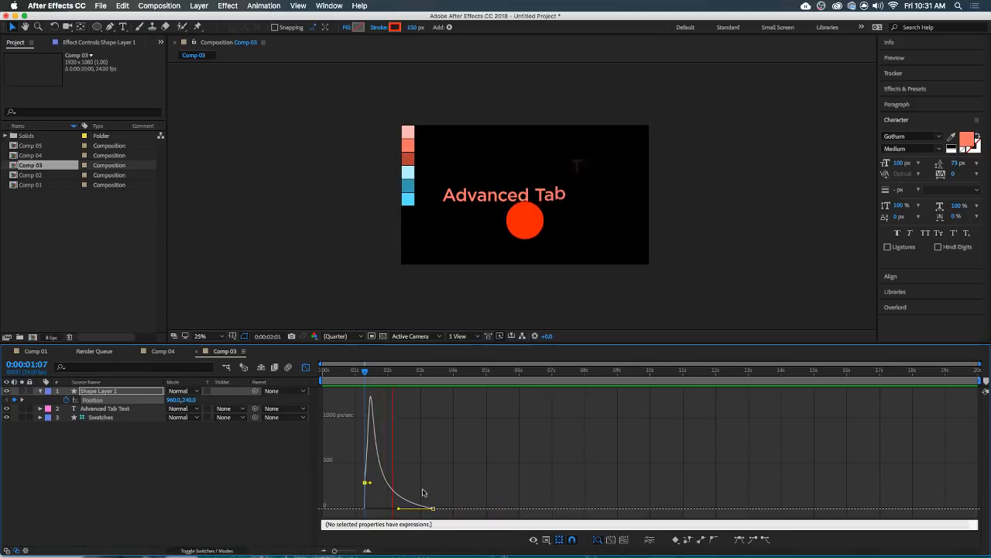
{"action": "key", "text": "space"}
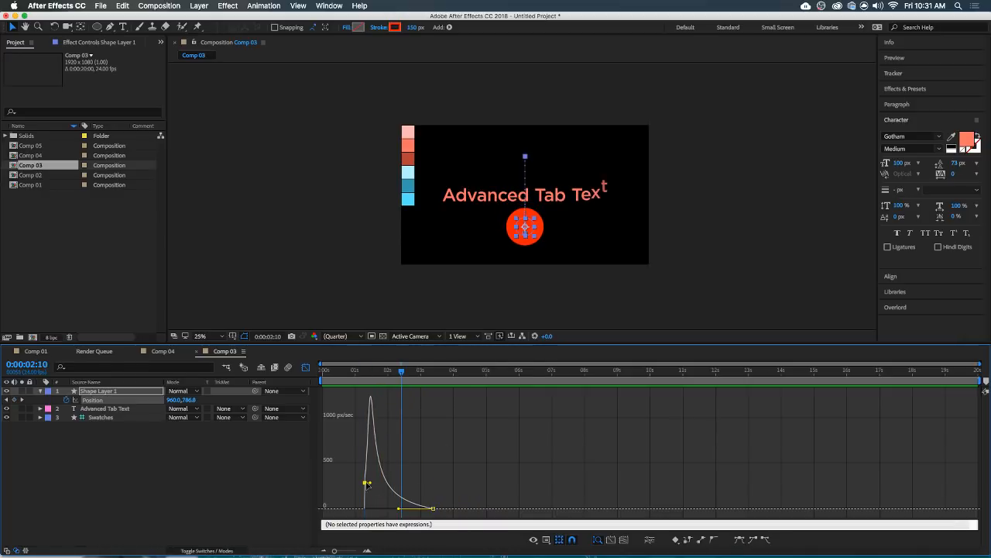
Shorten the first Position keyframe's outgoing influence so the circle starts abruptly, and preview the motion.
{"action": "left_click_drag", "start_coordinate": [368, 482], "coordinate": [363, 484]}
{"action": "left_click", "coordinate": [364, 377]}
{"action": "key", "text": "space"}
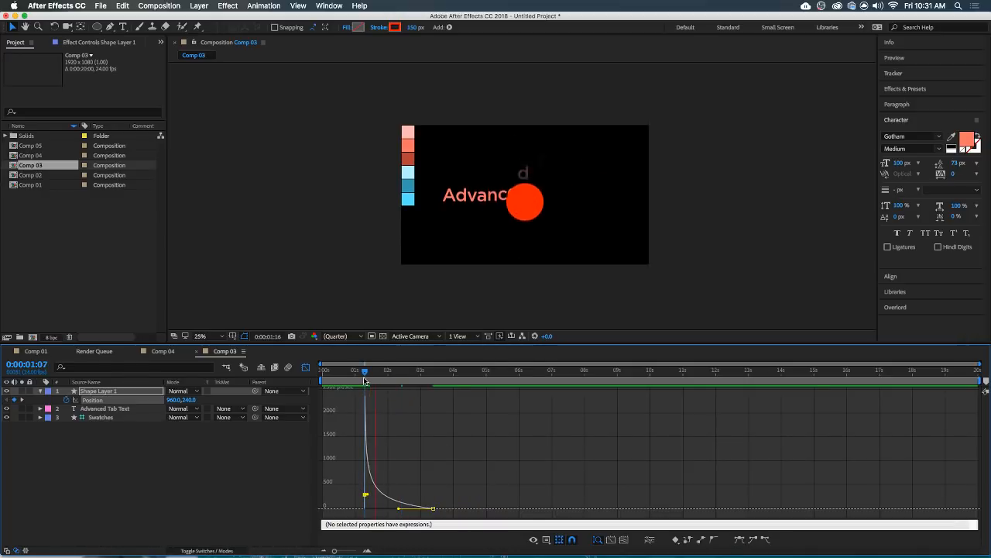
{"action": "key", "text": "space"}
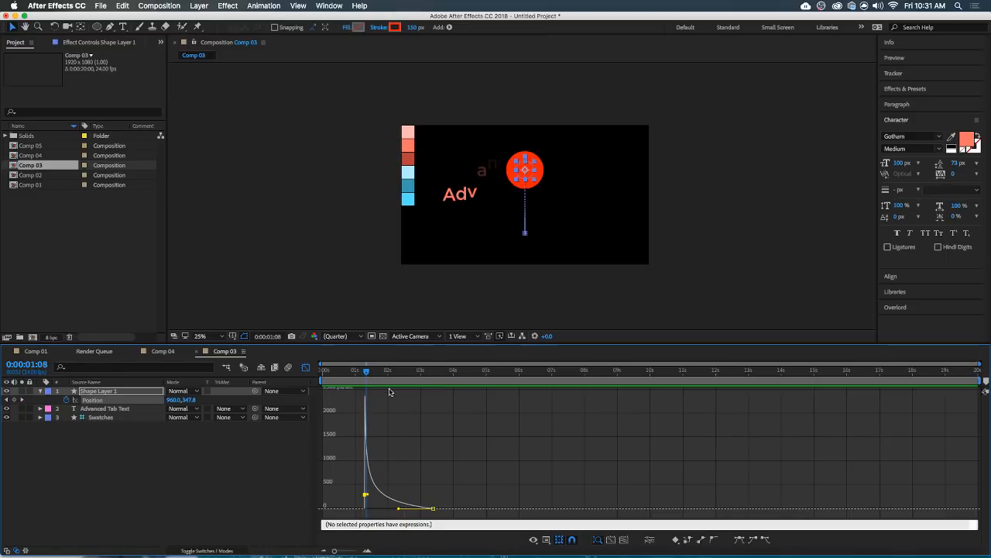
{"action": "key", "text": "space"}
{"action": "key", "text": "space"}
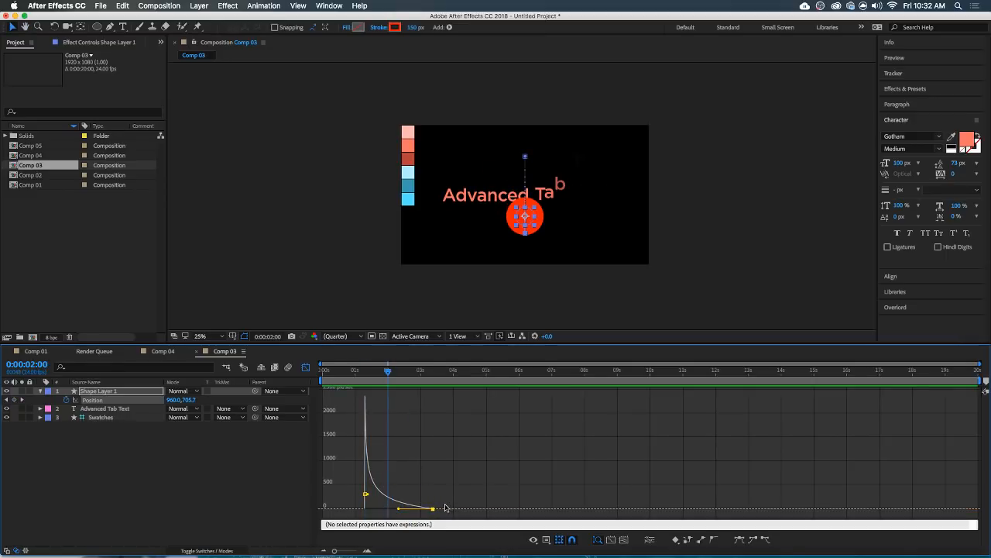
Undo the early-peak curve and reshape the speed graph to build slowly and peak at the last Position keyframe, then preview.
{"action": "key", "text": "super+z"}
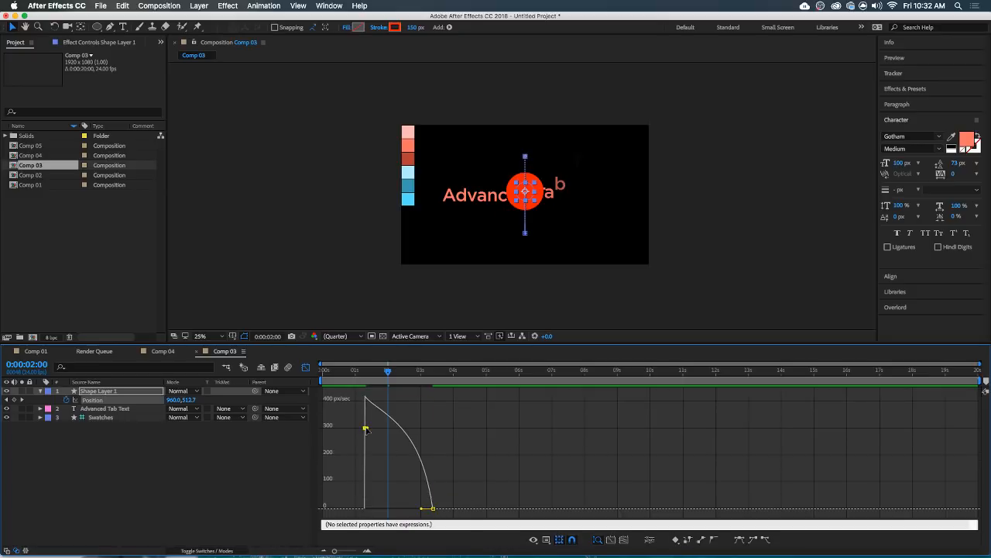
{"action": "left_click_drag", "start_coordinate": [365, 427], "coordinate": [426, 508]}
{"action": "left_click_drag", "start_coordinate": [421, 508], "coordinate": [437, 508]}
{"action": "left_click", "coordinate": [365, 373]}
{"action": "key", "text": "space"}
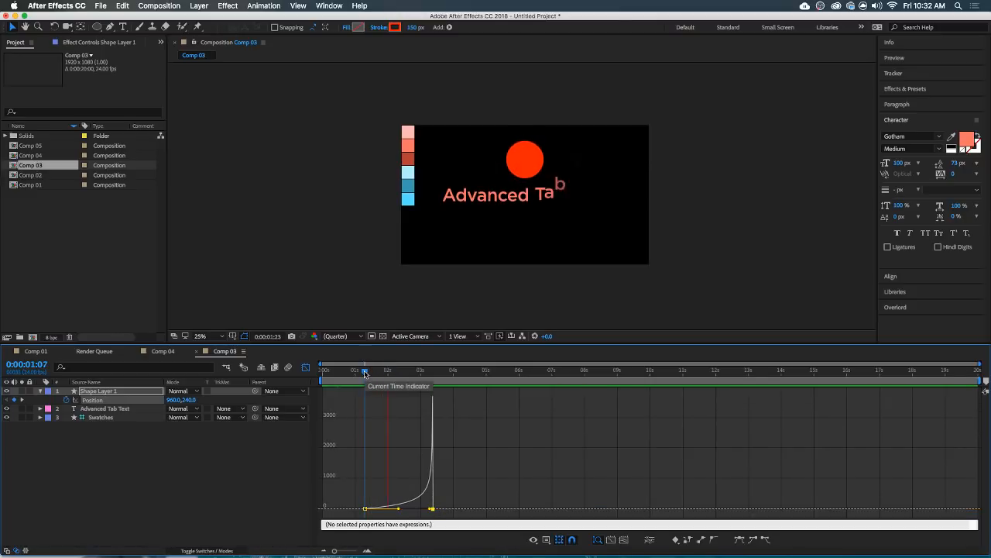
Lengthen the last Position keyframe's incoming influence so the circle slows down before stopping.
{"action": "left_click", "coordinate": [421, 370]}
{"action": "key", "text": "space"}
{"action": "left_click_drag", "start_coordinate": [429, 508], "coordinate": [422, 508]}
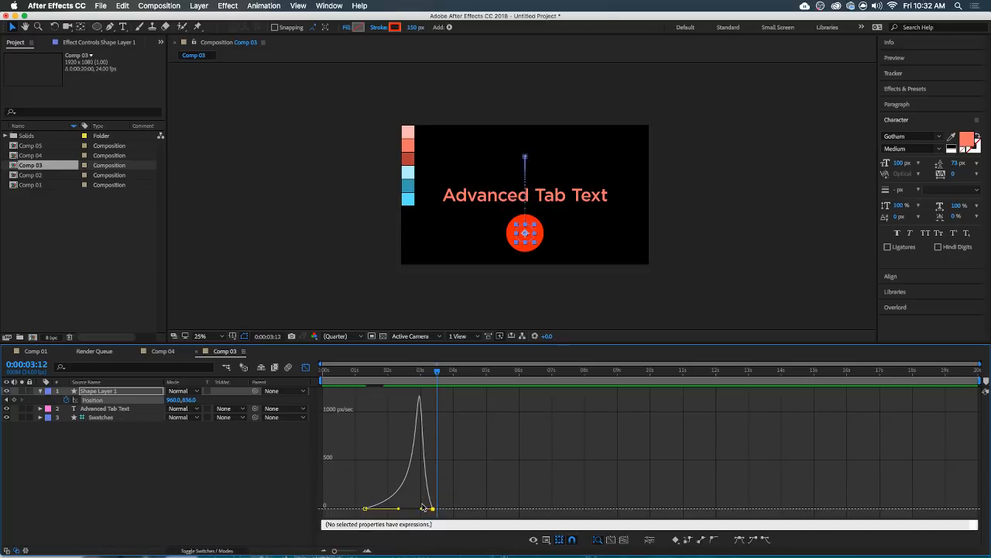
Delete the circle's shape layer and return the timeline from the graph editor to layer bars.
{"action": "left_click", "coordinate": [113, 392]}
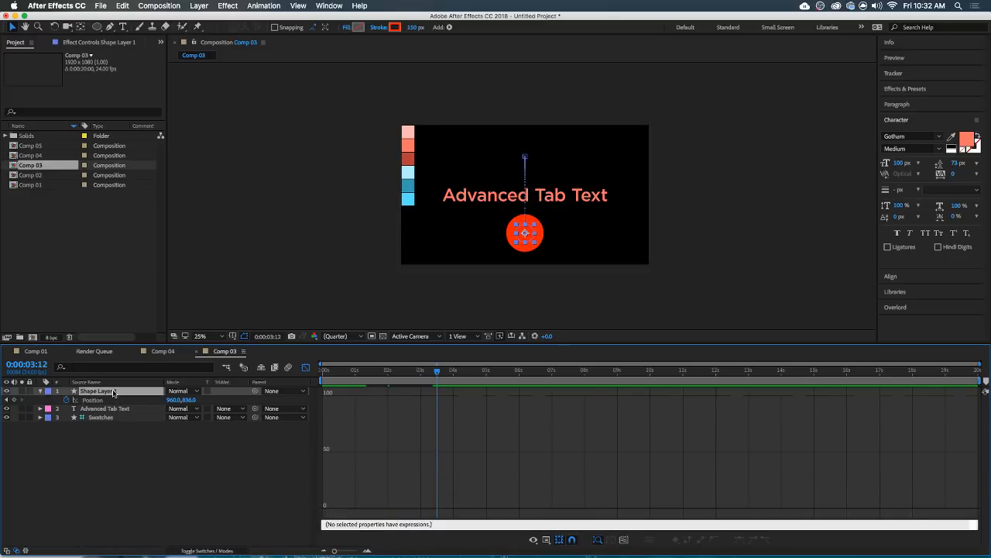
{"action": "key", "text": "Delete"}
{"action": "key", "text": "shift+F3"}
{"action": "left_click", "coordinate": [333, 399]}
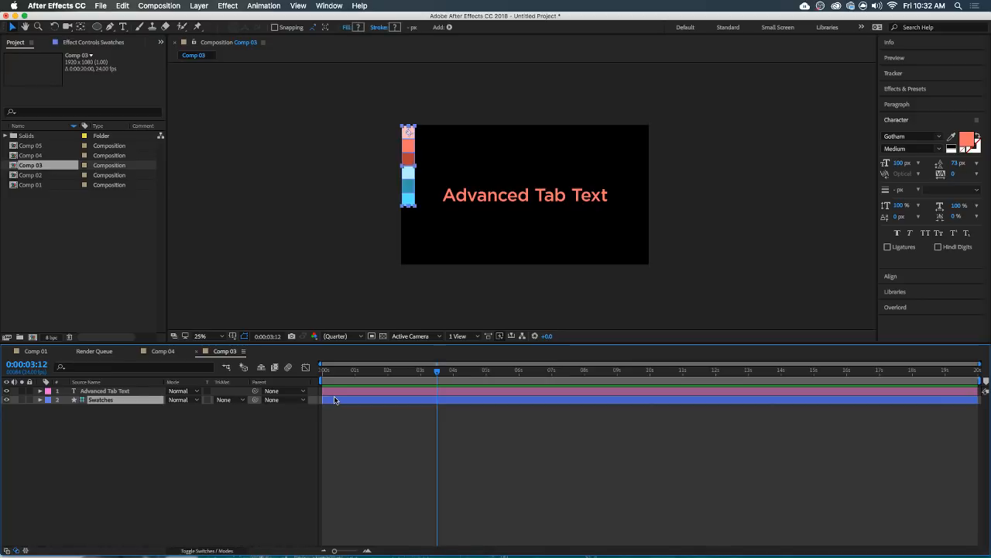
Reveal the modified properties of the Advanced Tab Text layer and fully expand the range selector's Advanced settings.
{"action": "left_click", "coordinate": [462, 205]}
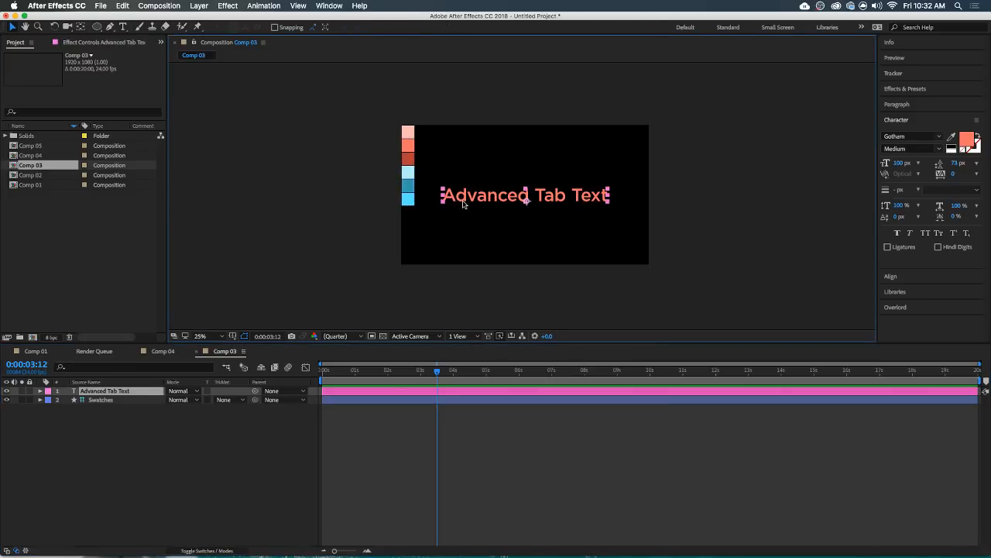
{"action": "key", "text": "u"}
{"action": "key", "text": "u"}
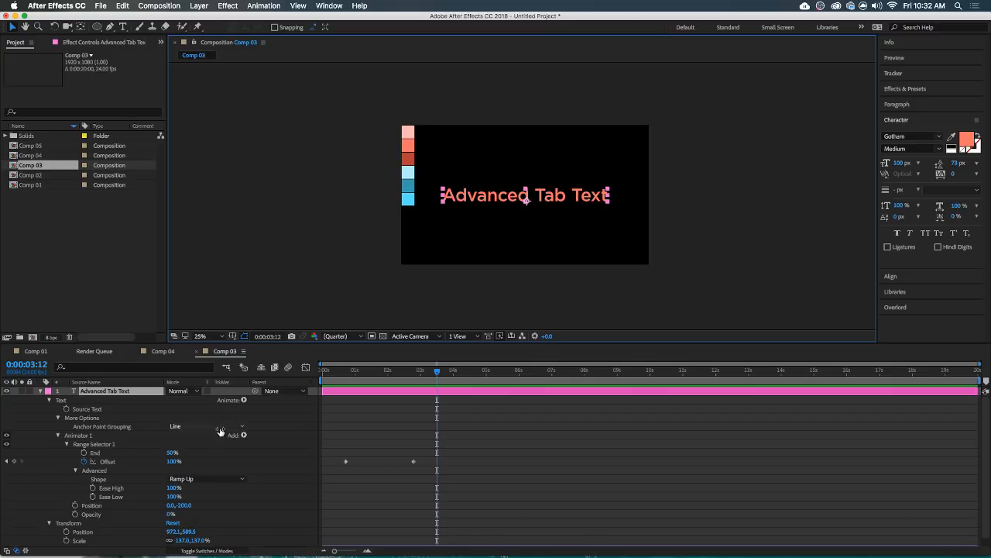
{"action": "scroll", "coordinate": [175, 447], "scroll_direction": "down", "scroll_amount": 1}
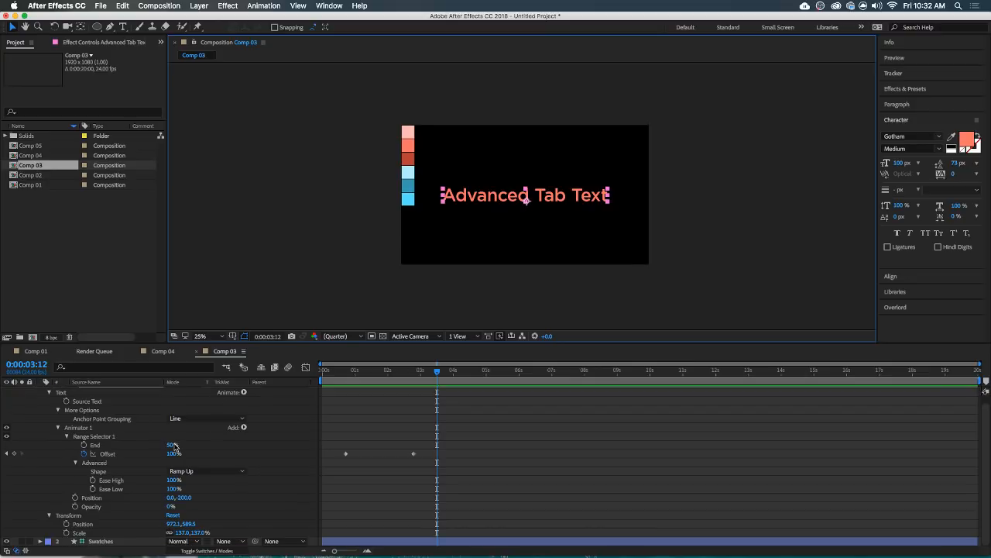
{"action": "left_click", "coordinate": [76, 464]}
{"action": "left_click", "coordinate": [75, 470]}
{"action": "scroll", "coordinate": [104, 488], "scroll_direction": "down", "scroll_amount": 2}
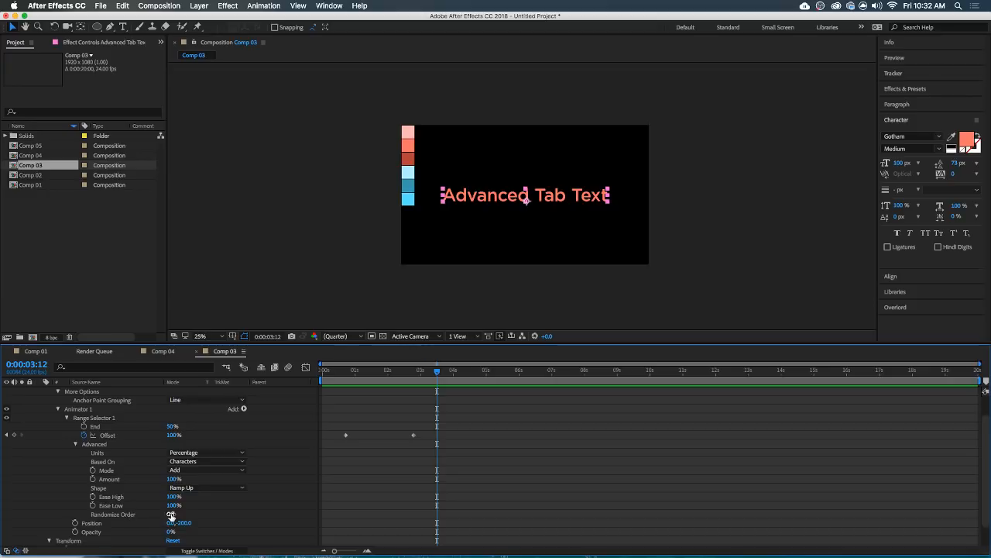
Preview the Advanced Tab Text animation with Randomize Order on, and switch the option back off.
{"action": "left_click", "coordinate": [171, 514]}
{"action": "left_click", "coordinate": [360, 371]}
{"action": "key", "text": "space"}
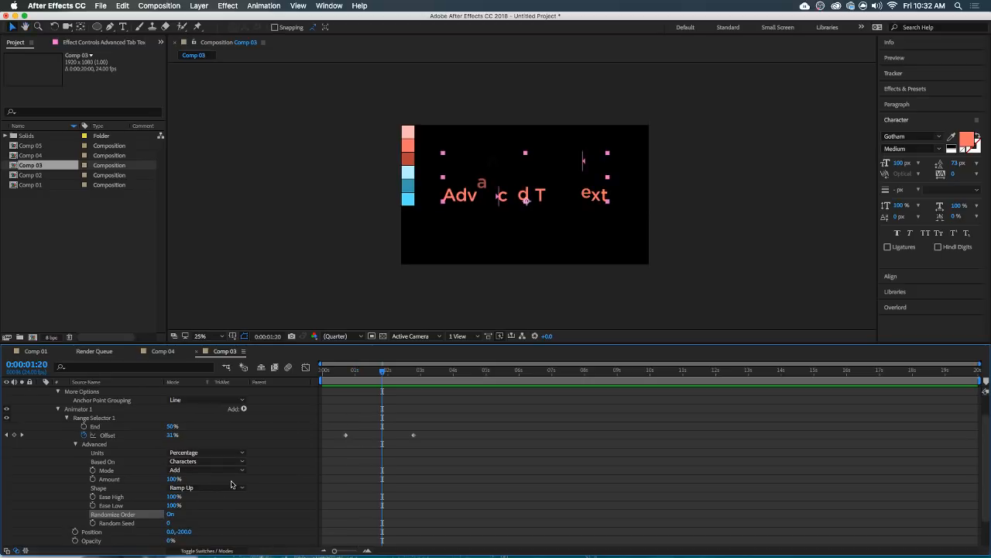
{"action": "key", "text": "space"}
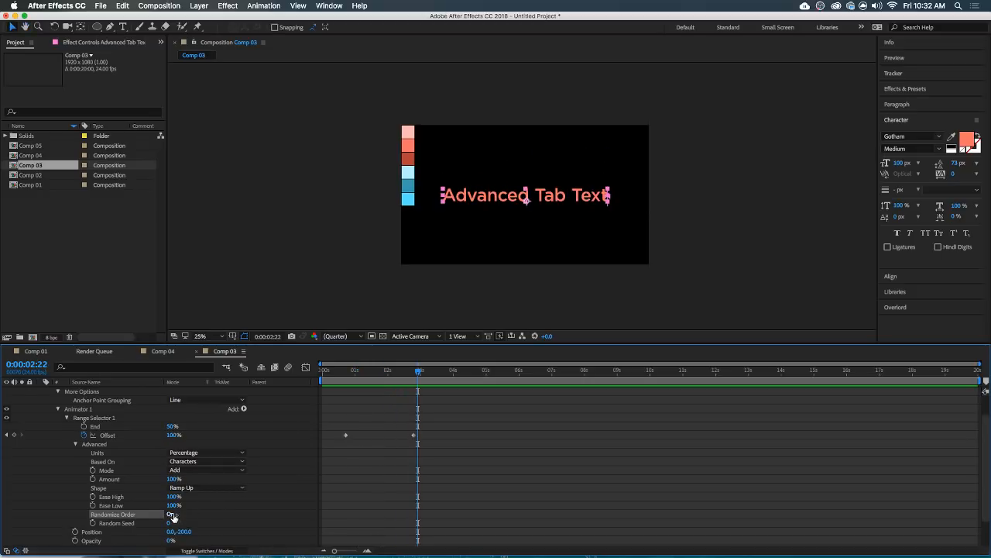
{"action": "left_click", "coordinate": [171, 515]}
{"action": "left_click", "coordinate": [193, 513]}
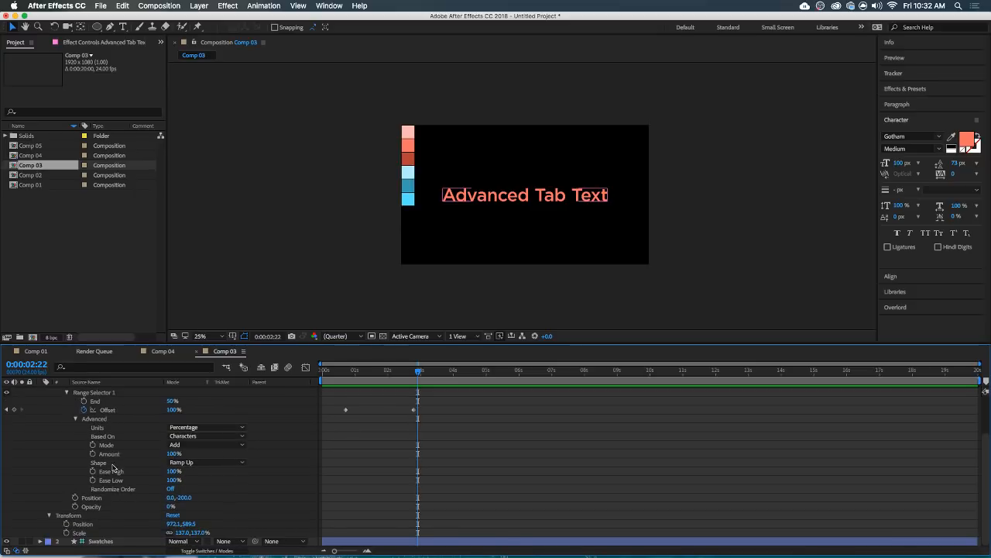
Collapse and reopen Range Selector 1 to list all its properties, and look through its Advanced settings.
{"action": "scroll", "coordinate": [113, 465], "scroll_direction": "down", "scroll_amount": 1}
{"action": "left_click", "coordinate": [67, 410]}
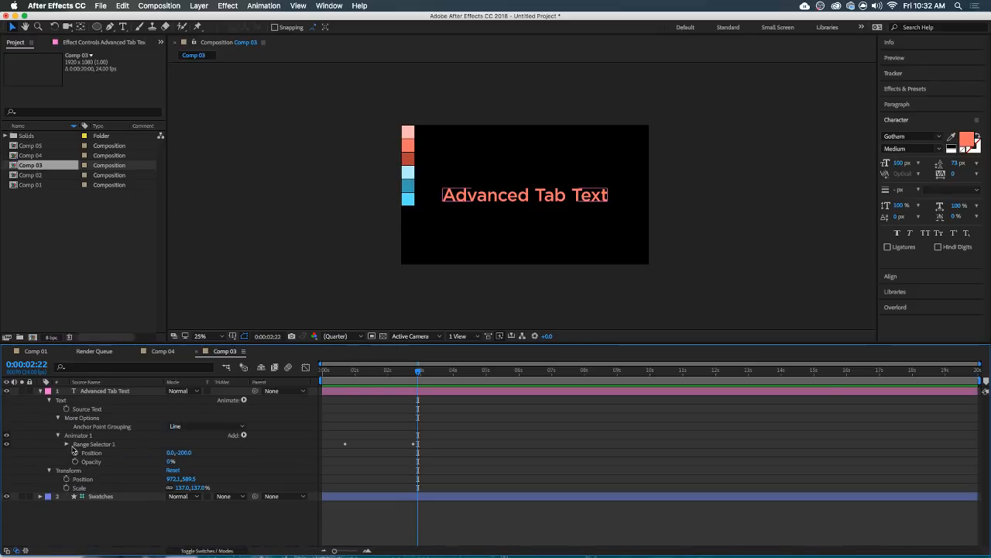
{"action": "left_click", "coordinate": [67, 444]}
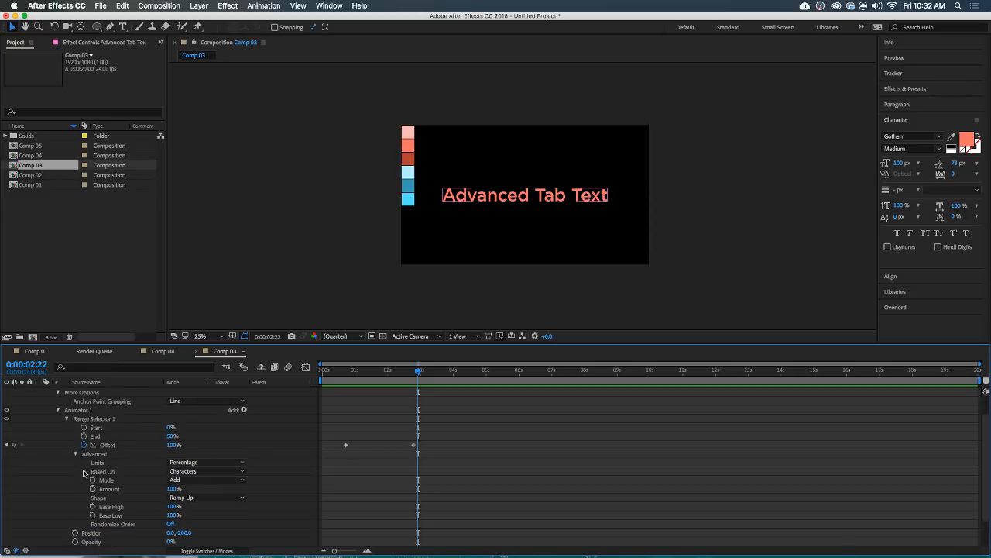
{"action": "scroll", "coordinate": [86, 480], "scroll_direction": "down", "scroll_amount": 2}
{"action": "scroll", "coordinate": [86, 480], "scroll_direction": "down", "scroll_amount": 2}
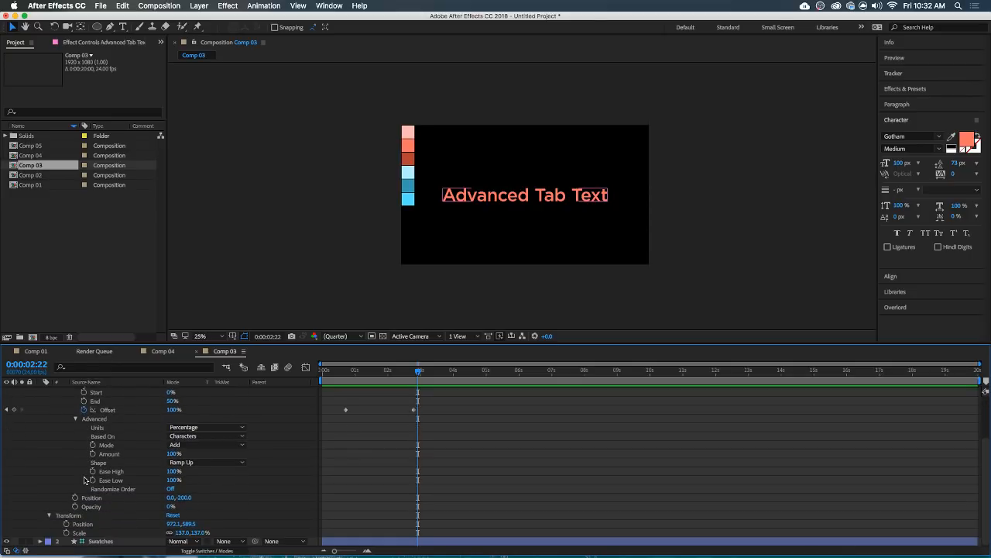
{"action": "scroll", "coordinate": [85, 480], "scroll_direction": "up", "scroll_amount": 2}
{"action": "scroll", "coordinate": [62, 399], "scroll_direction": "up", "scroll_amount": 3}
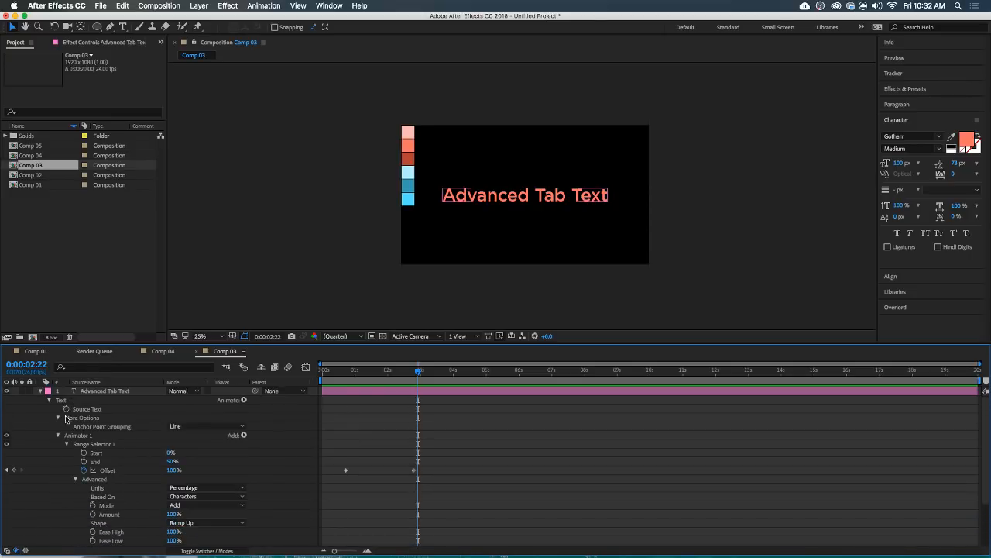
Expand More Options, reopen Animator 1, and review the text layer's full set of animator settings.
{"action": "left_click", "coordinate": [58, 419]}
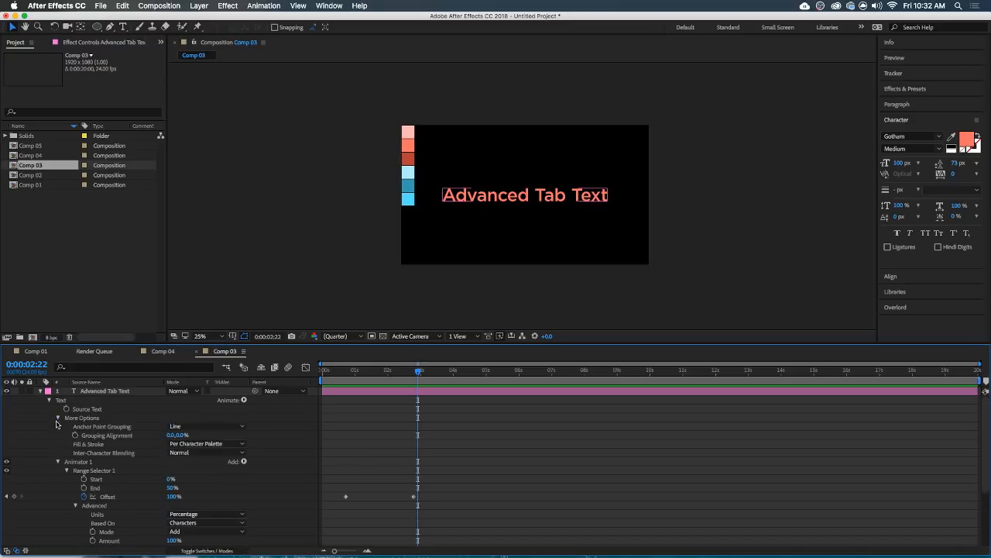
{"action": "scroll", "coordinate": [96, 465], "scroll_direction": "down", "scroll_amount": 1}
{"action": "left_click", "coordinate": [58, 453]}
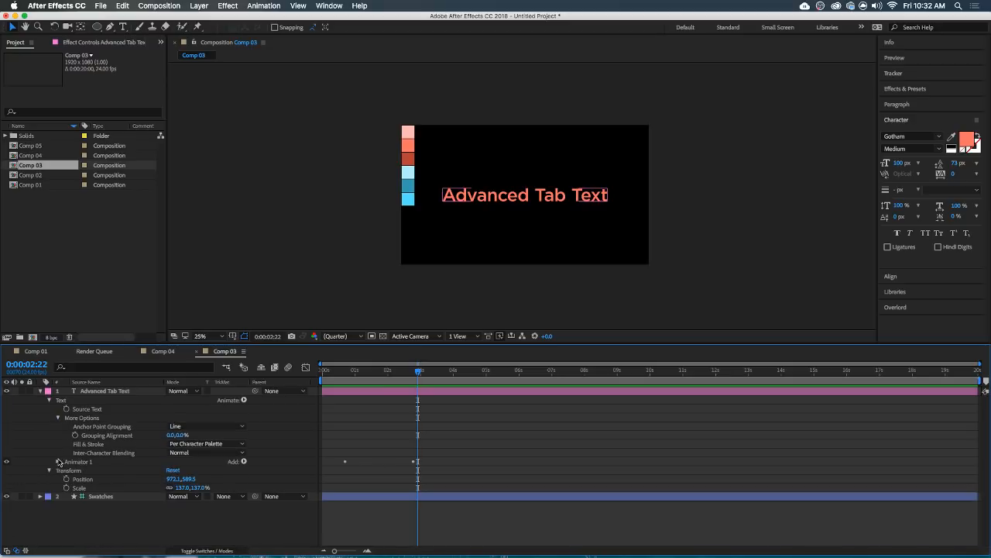
{"action": "left_click", "coordinate": [58, 461]}
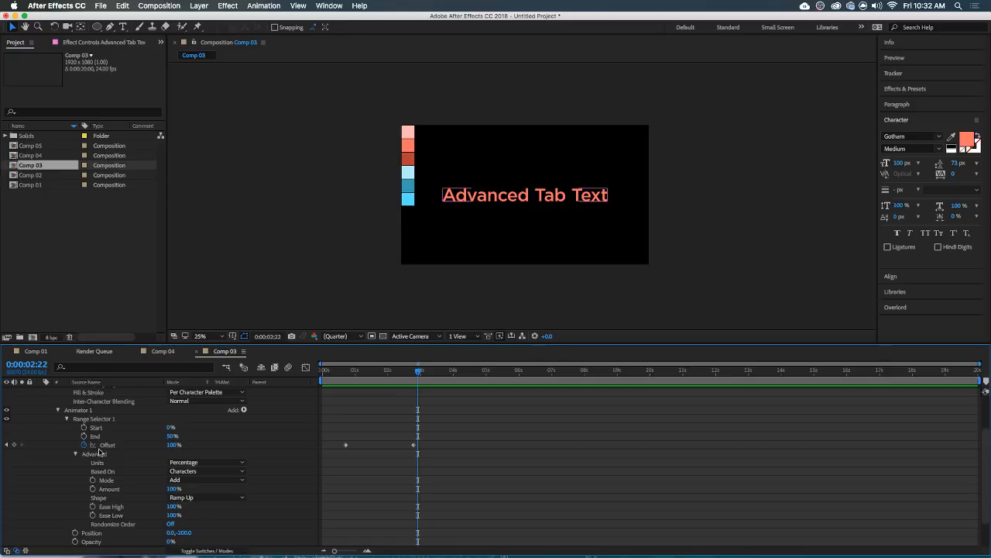
{"action": "scroll", "coordinate": [100, 457], "scroll_direction": "down", "scroll_amount": 1}
{"action": "scroll", "coordinate": [124, 479], "scroll_direction": "down", "scroll_amount": 1}
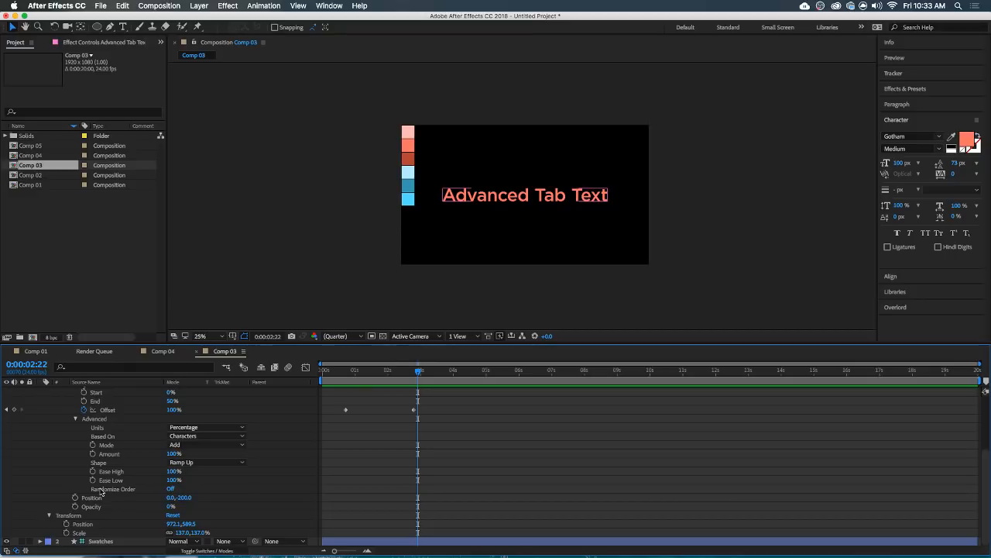
{"action": "scroll", "coordinate": [100, 490], "scroll_direction": "up", "scroll_amount": 3}
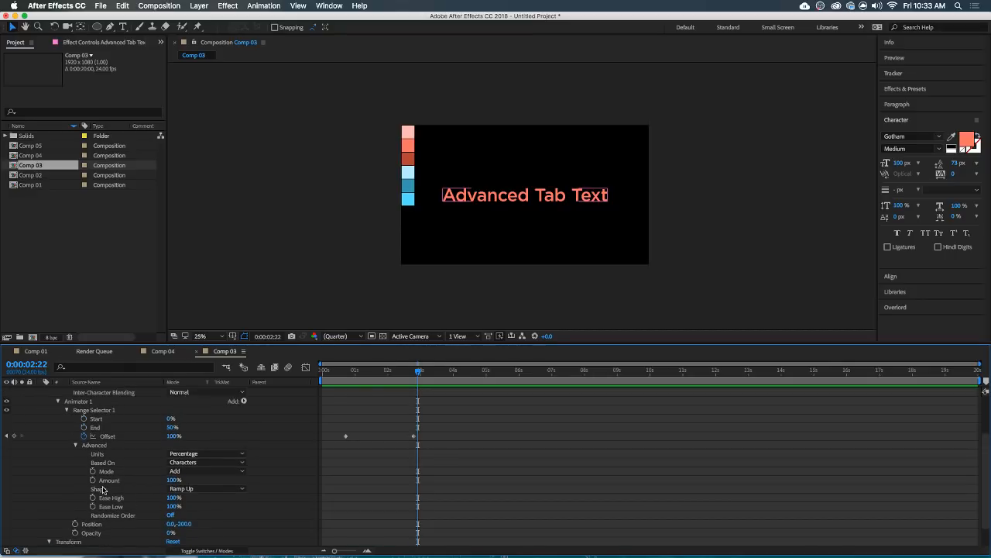
{"action": "scroll", "coordinate": [348, 523], "scroll_direction": "up", "scroll_amount": 5}
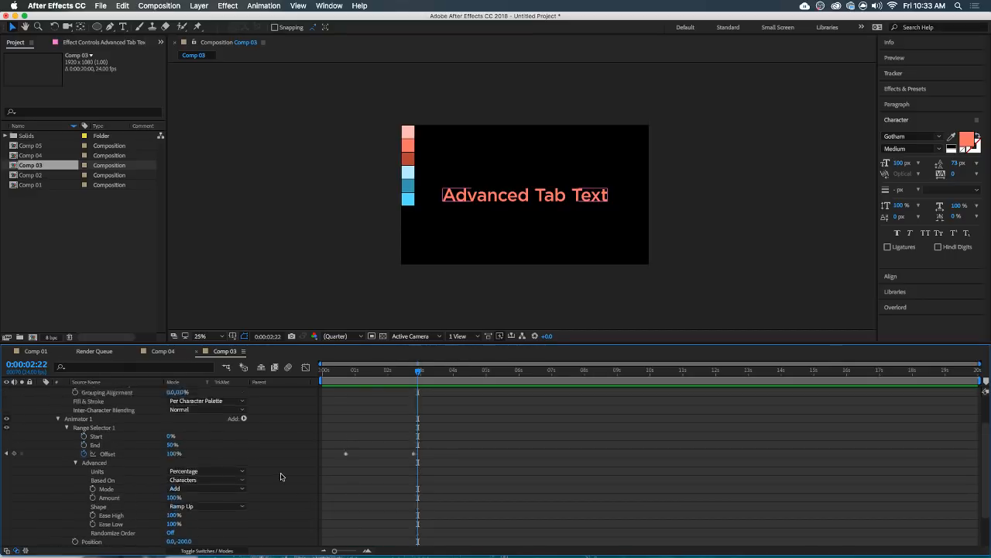
In Comp 04, reveal the Type out Text layer's modified properties and examine Smoothness in its Advanced settings.
{"action": "left_click", "coordinate": [56, 158]}
{"action": "double_click", "coordinate": [56, 158]}
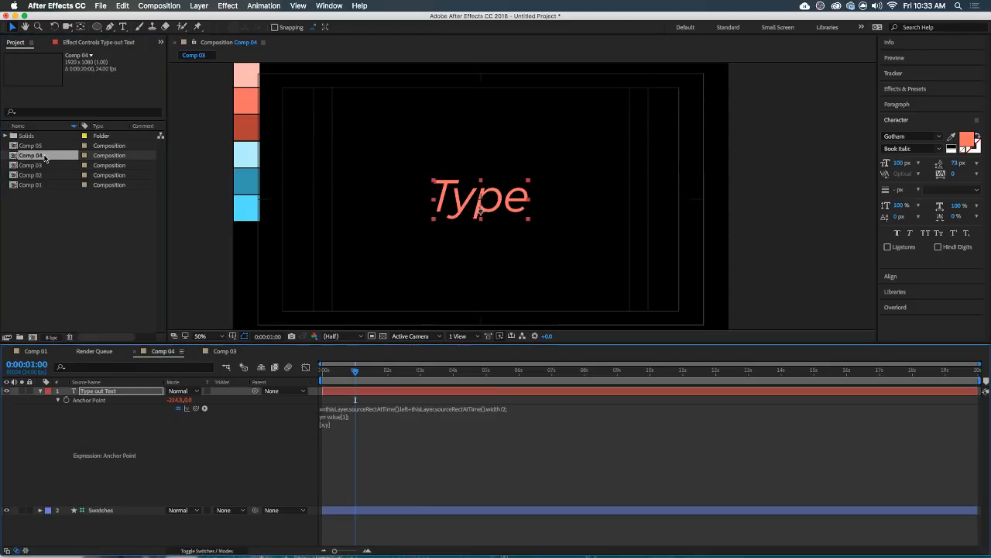
{"action": "left_click", "coordinate": [361, 389]}
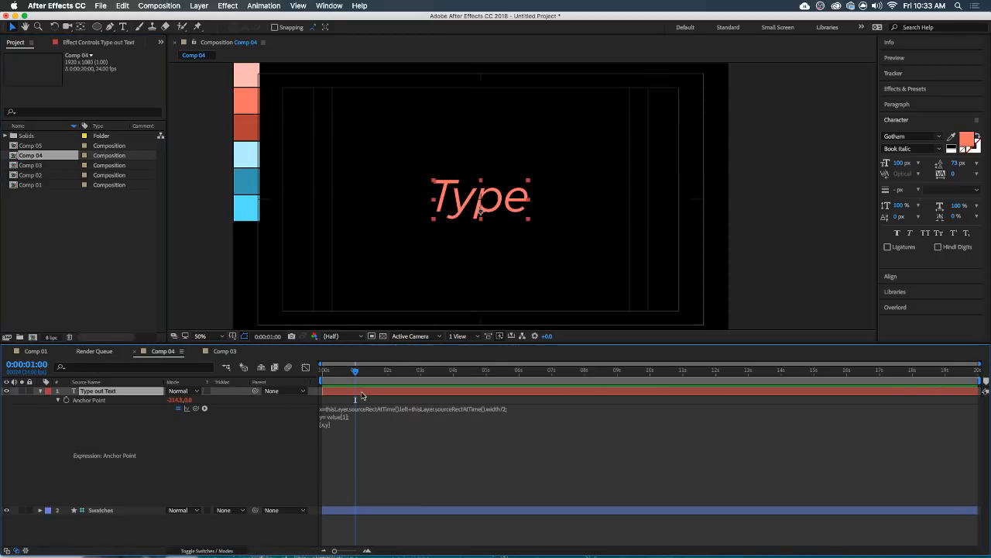
{"action": "key", "text": "u"}
{"action": "key", "text": "u"}
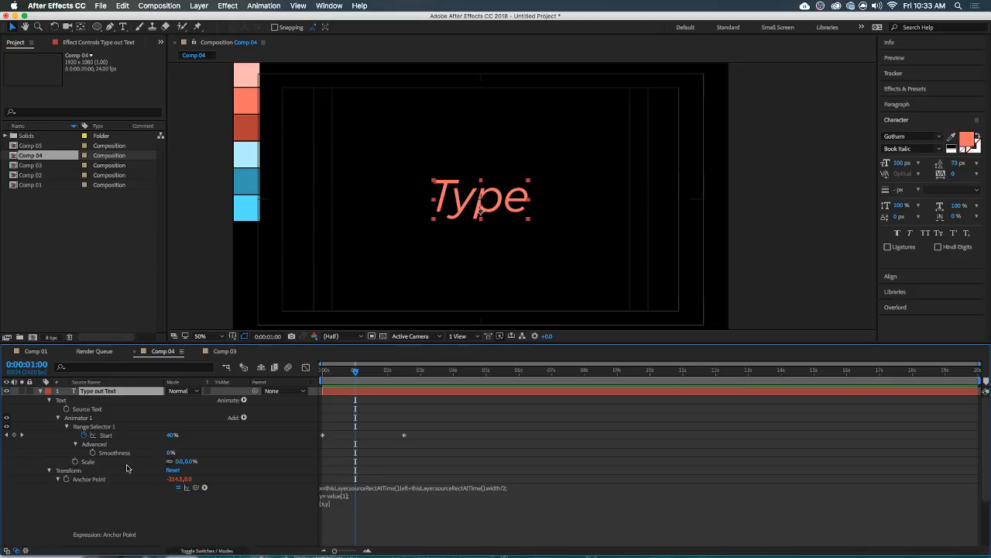
{"action": "left_click", "coordinate": [75, 444]}
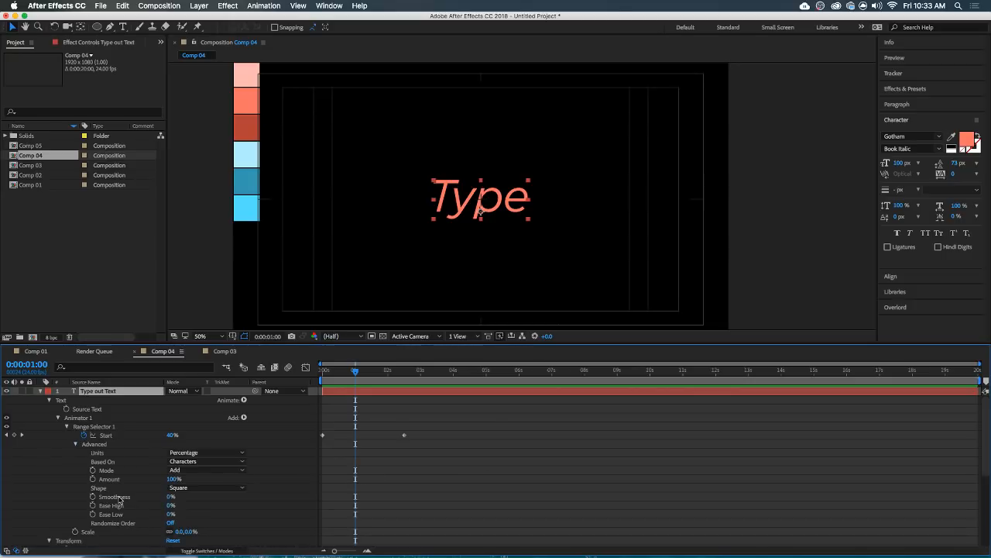
{"action": "left_click", "coordinate": [120, 497]}
In Comp 03, set the Advanced Tab Text range selector's Shape to Square and scrub to 0:00:01:09.
{"action": "left_click", "coordinate": [225, 351]}
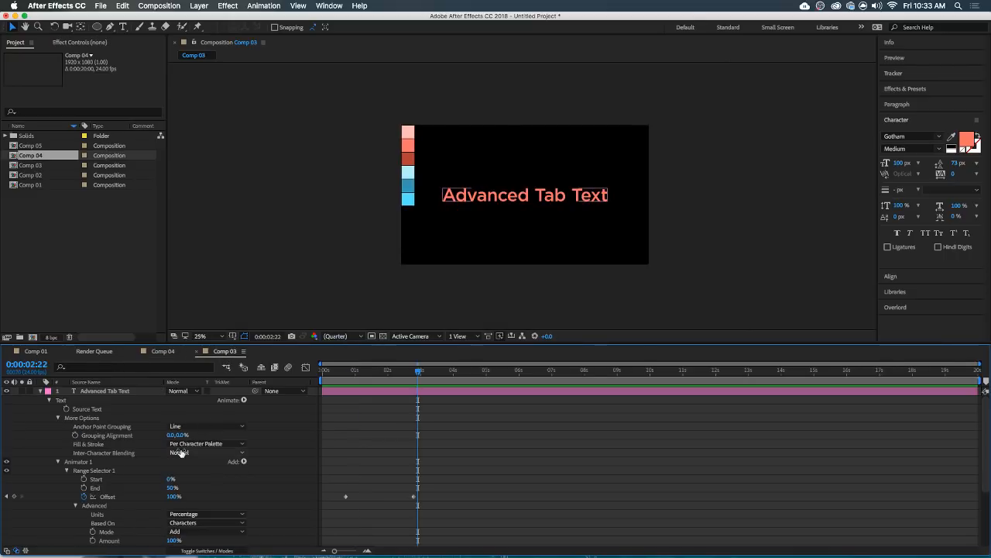
{"action": "scroll", "coordinate": [124, 496], "scroll_direction": "down", "scroll_amount": 3}
{"action": "left_click", "coordinate": [121, 516]}
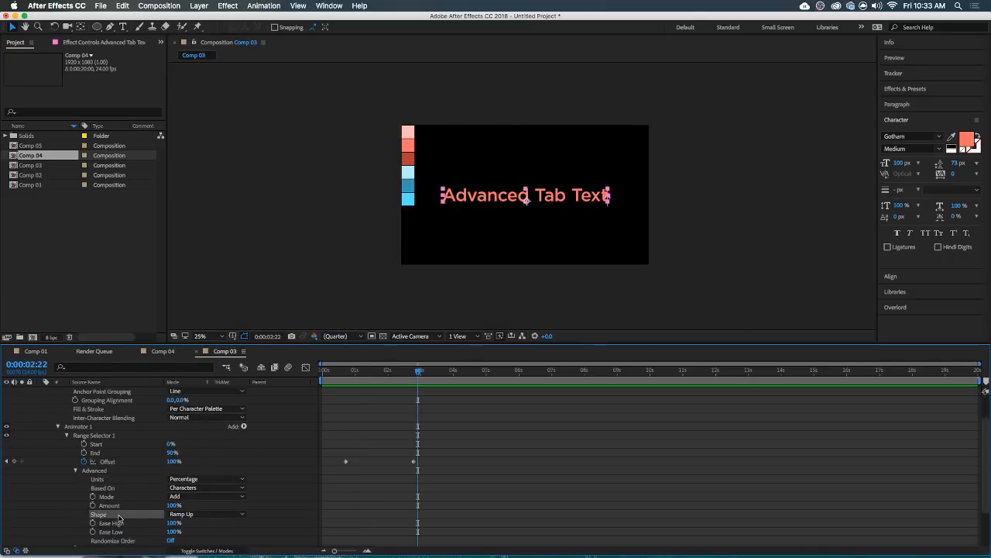
{"action": "scroll", "coordinate": [120, 517], "scroll_direction": "down", "scroll_amount": 2}
{"action": "scroll", "coordinate": [118, 517], "scroll_direction": "down", "scroll_amount": 1}
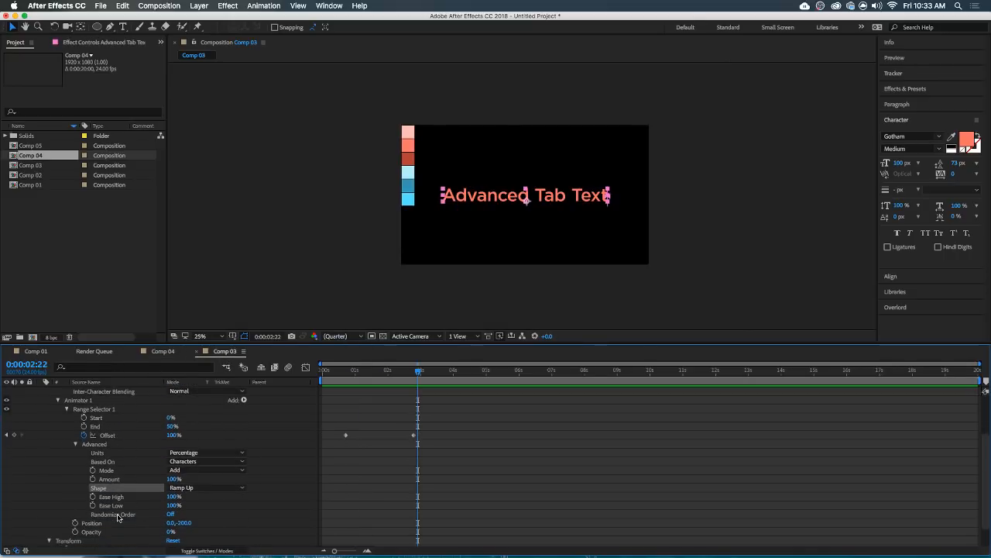
{"action": "left_click", "coordinate": [203, 487]}
{"action": "left_click", "coordinate": [201, 496]}
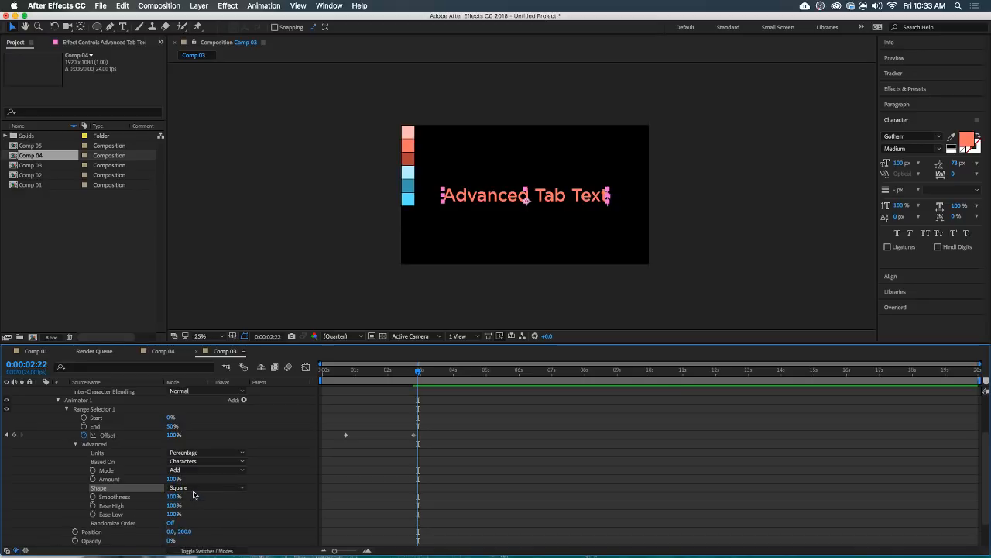
{"action": "left_click", "coordinate": [359, 372]}
{"action": "mouse_move", "coordinate": [359, 375]}
{"action": "left_mouse_down"}
{"action": "mouse_move", "coordinate": [378, 372]}
{"action": "mouse_move", "coordinate": [361, 375]}
{"action": "left_mouse_up"}
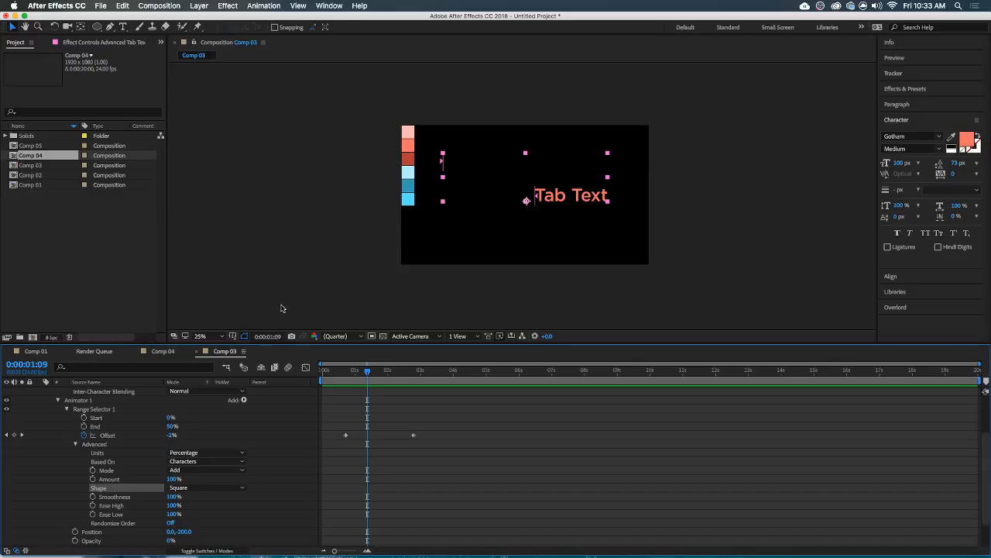
Open Comp 02 and add a text layer reading "Scripty Font" near the middle of the frame.
{"action": "double_click", "coordinate": [44, 179]}
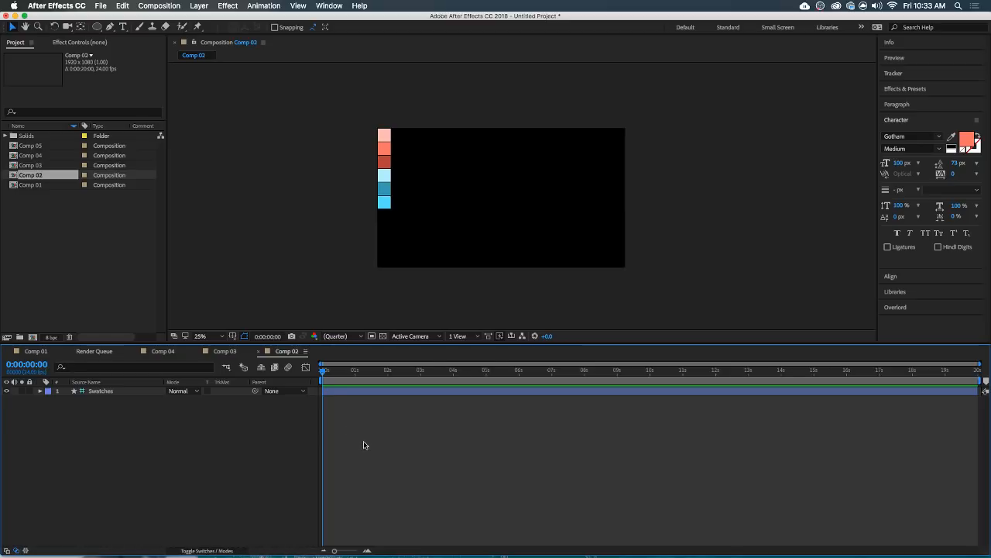
{"action": "key", "text": "super+t"}
{"action": "left_click", "coordinate": [479, 200]}
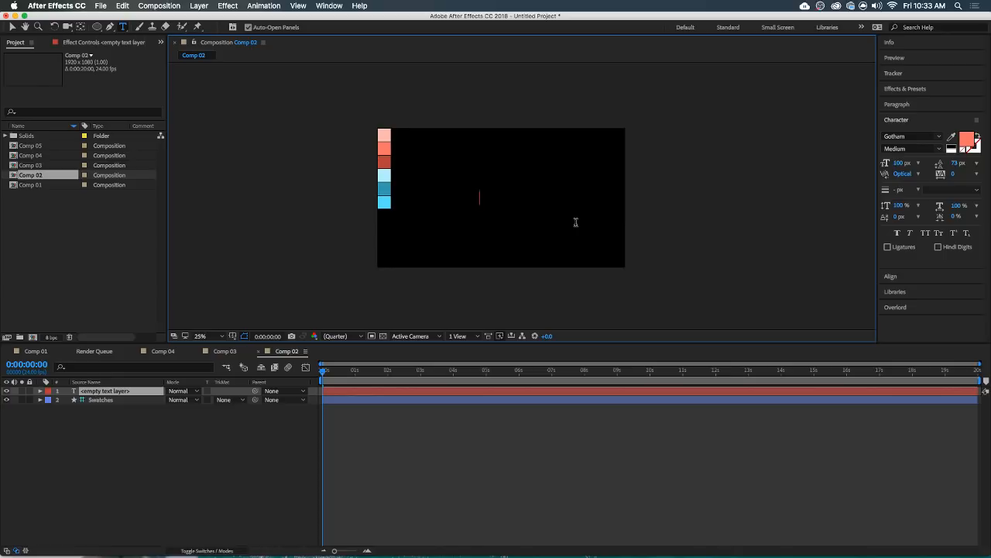
{"action": "type", "text": "Script"}
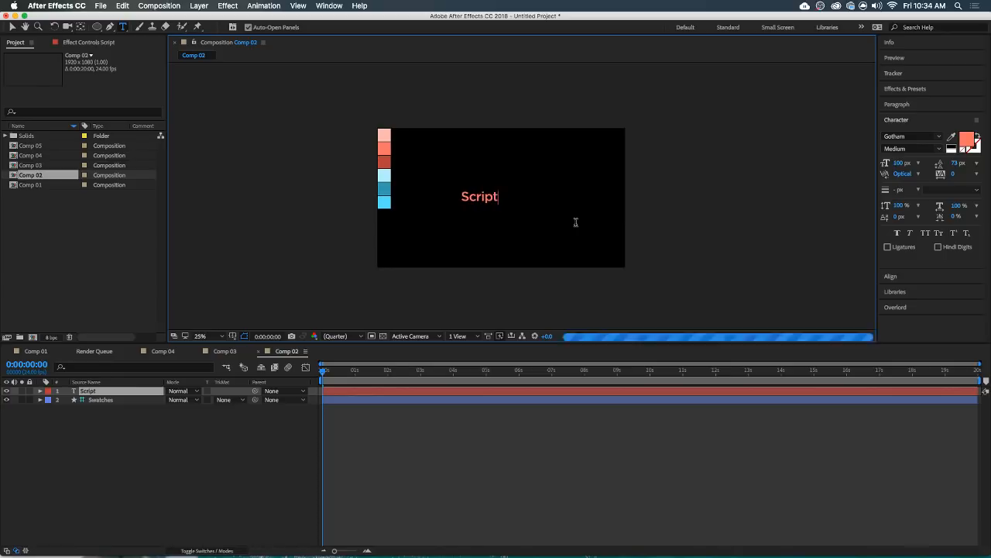
{"action": "type", "text": "y Font"}
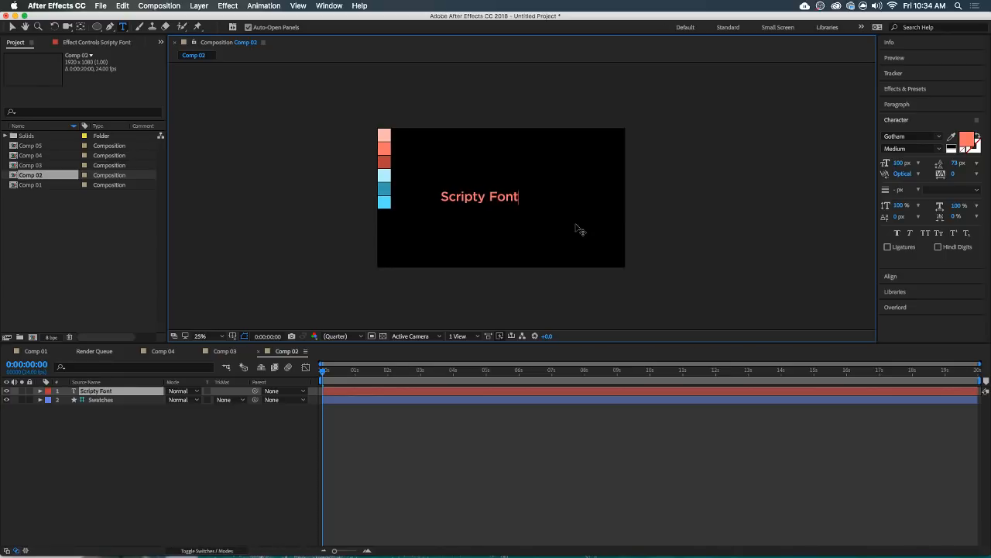
{"action": "left_click", "coordinate": [560, 387]}
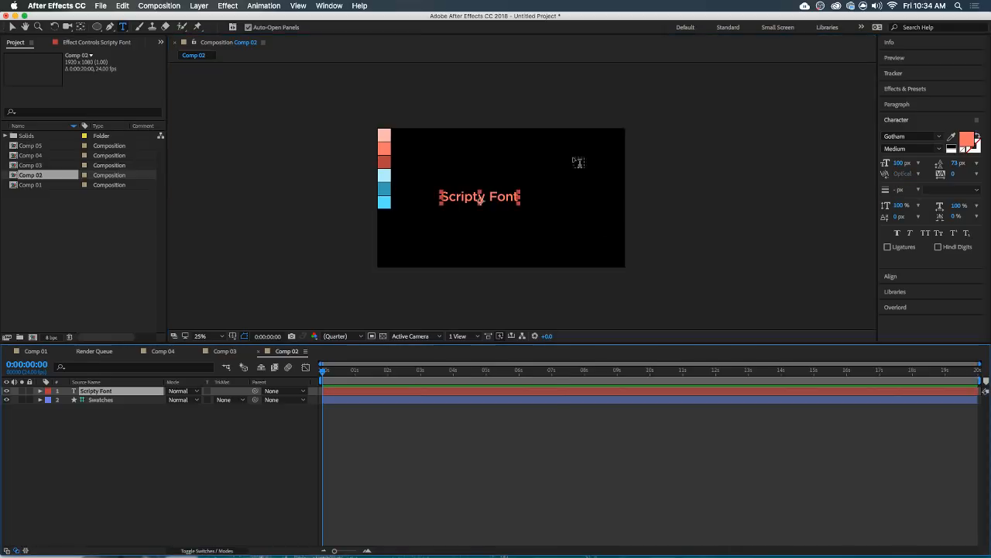
Scale the Scripty Font text up to about twice its size and centre it in the frame.
{"action": "key", "text": "v"}
{"action": "left_click_drag", "start_coordinate": [519, 193], "coordinate": [560, 165]}
{"action": "left_click_drag", "start_coordinate": [481, 189], "coordinate": [502, 196]}
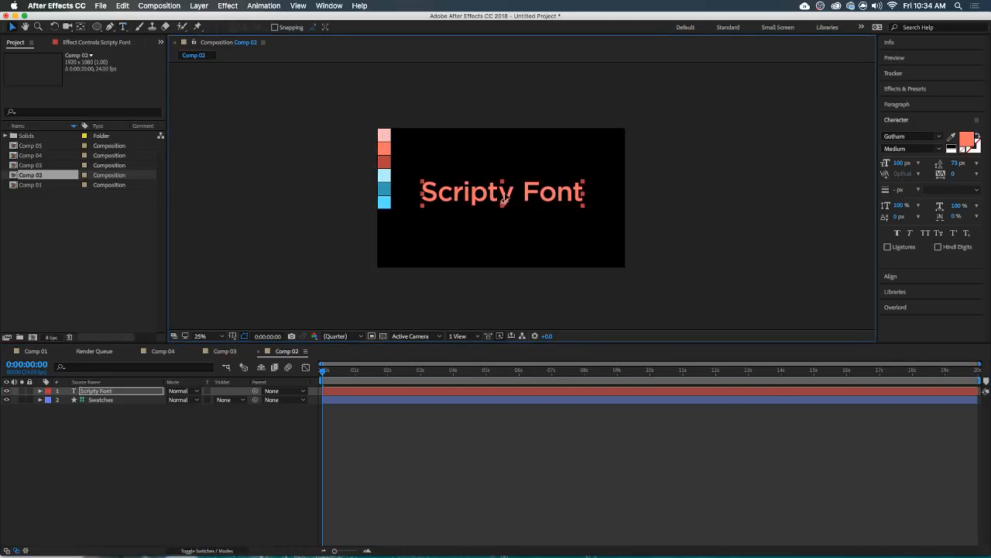
Set the Scripty Font text's typeface to Lust Script.
{"action": "left_click", "coordinate": [912, 120]}
{"action": "left_click", "coordinate": [911, 121]}
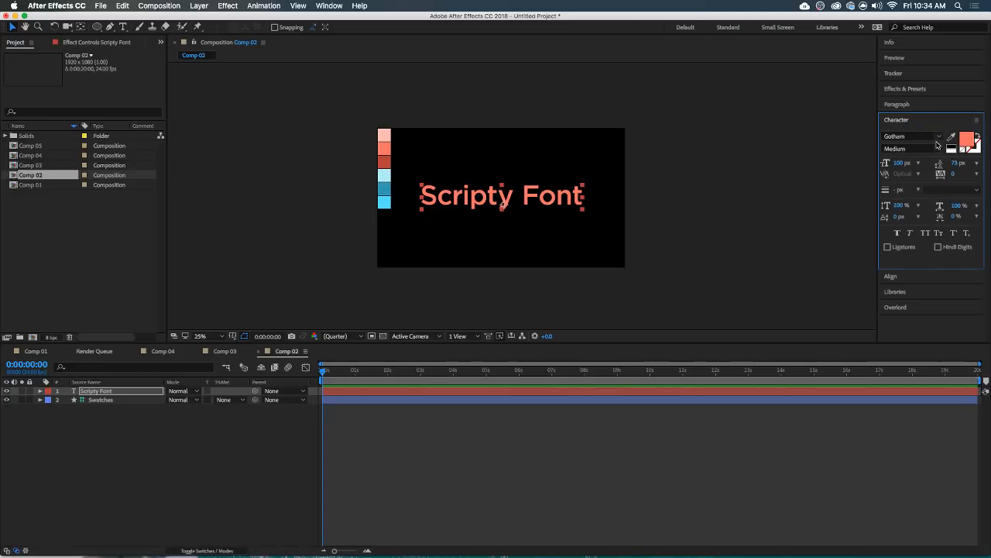
{"action": "left_click", "coordinate": [941, 137]}
{"action": "scroll", "coordinate": [919, 224], "scroll_direction": "down", "scroll_amount": 10}
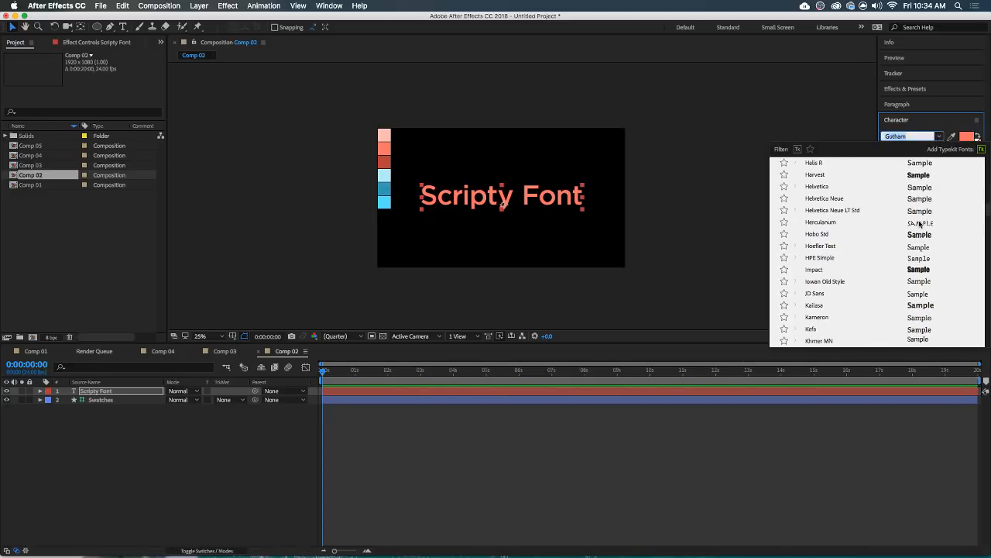
{"action": "scroll", "coordinate": [920, 223], "scroll_direction": "down", "scroll_amount": 3}
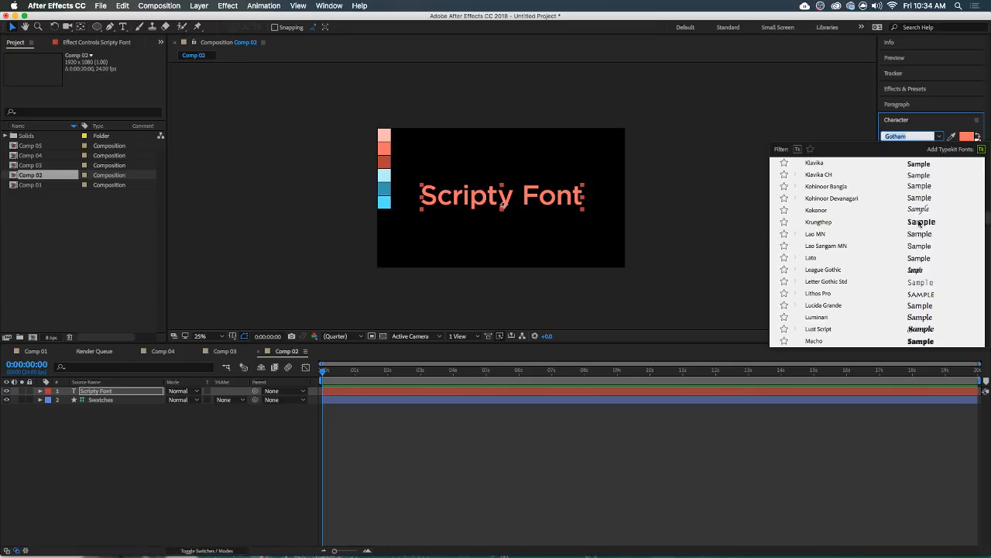
{"action": "left_click", "coordinate": [852, 330]}
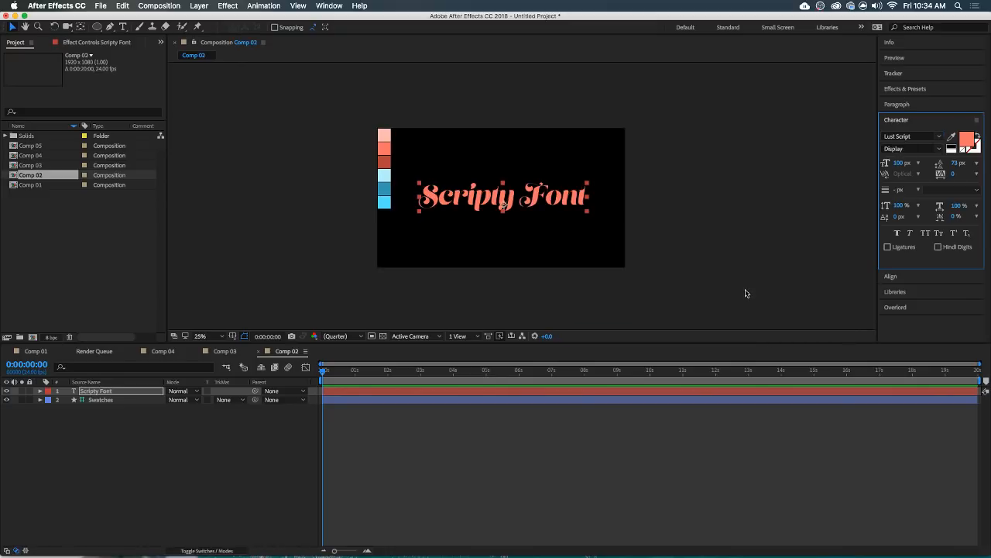
Try the Regular style on the text, restore Display, and enlarge the text to span most of the frame's width.
{"action": "left_click", "coordinate": [938, 149]}
{"action": "left_click", "coordinate": [928, 168]}
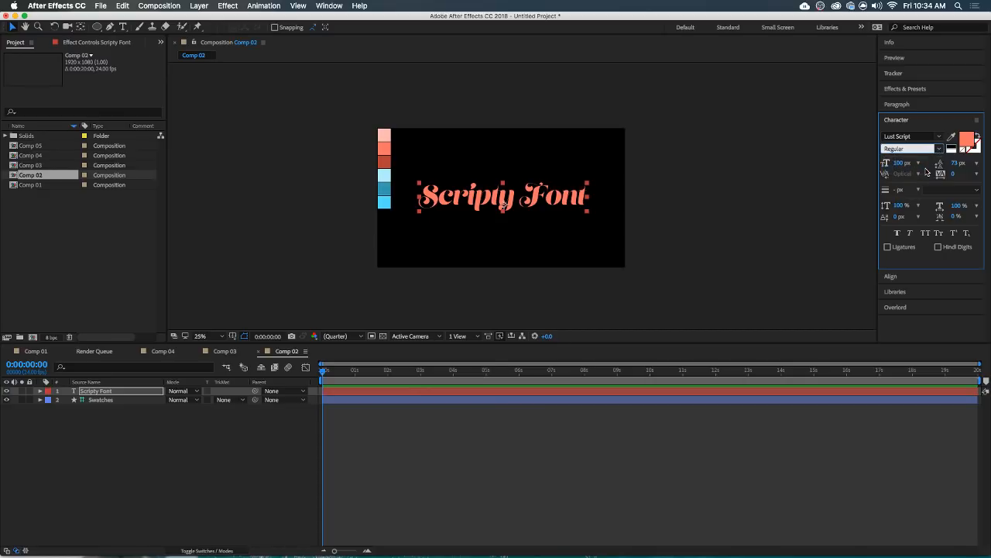
{"action": "left_click", "coordinate": [933, 149]}
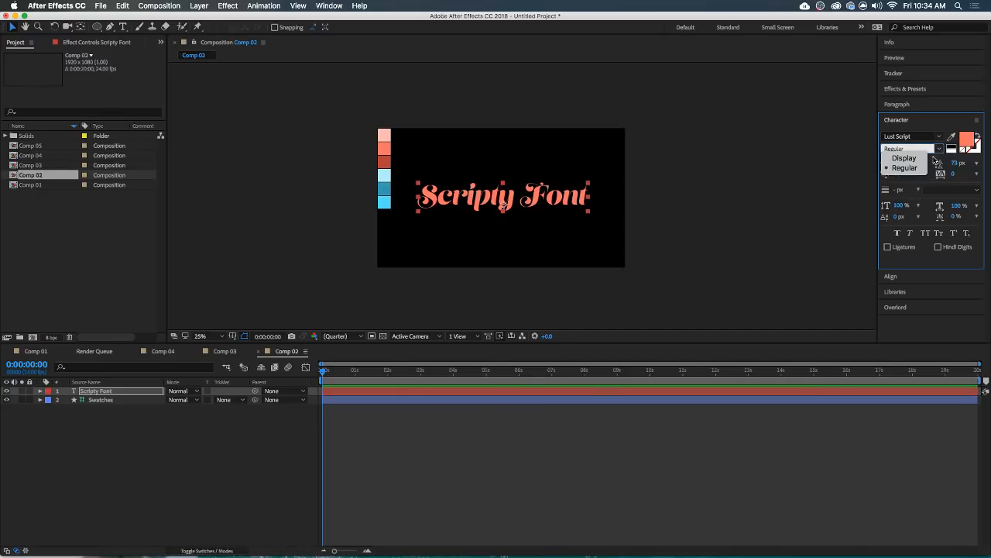
{"action": "left_click", "coordinate": [927, 160]}
{"action": "left_click_drag", "start_coordinate": [588, 183], "coordinate": [607, 161]}
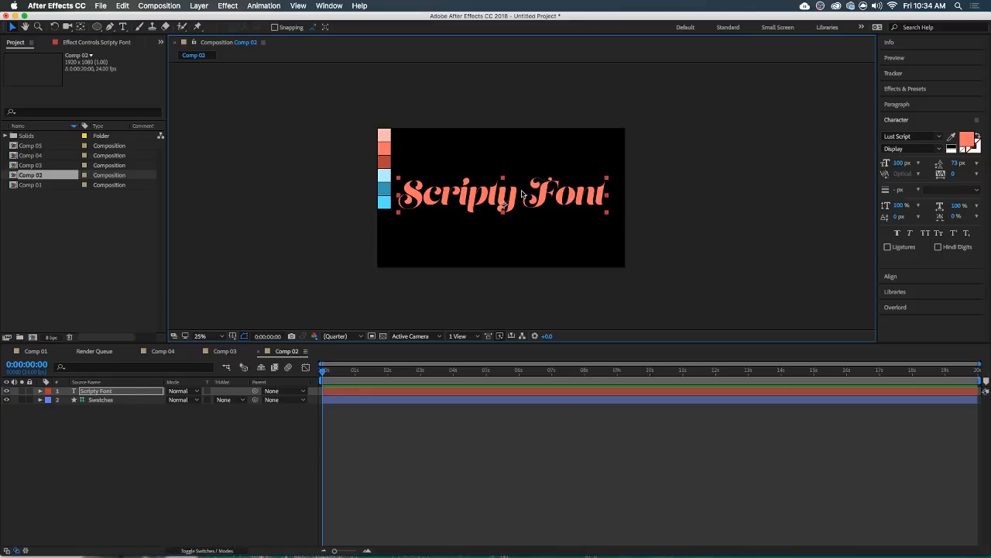
Examine the contrast between thick and thin strokes in the Lust Script letters, comparing the F with the word "Scripty".
{"action": "scroll", "coordinate": [522, 194], "scroll_direction": "up", "scroll_amount": 2}
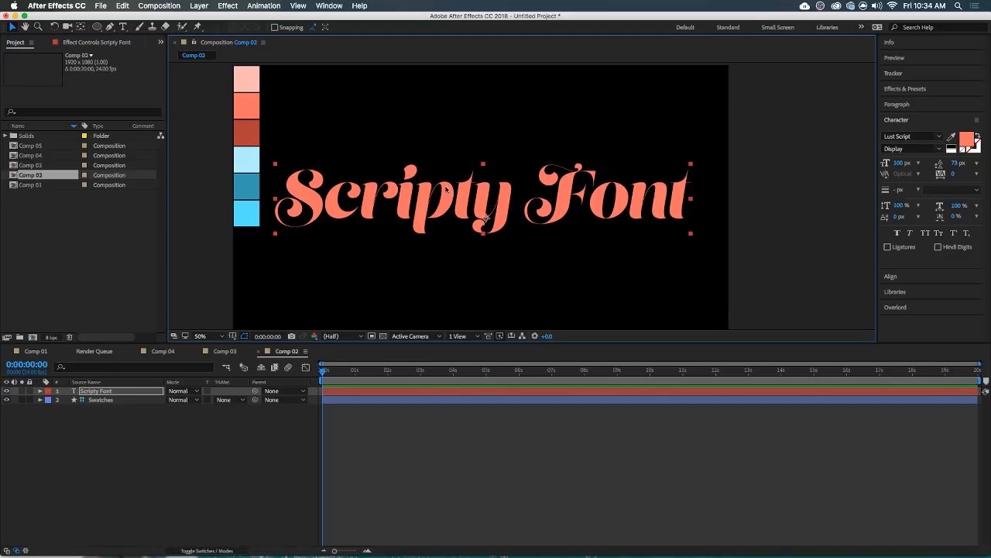
{"action": "scroll", "coordinate": [581, 175], "scroll_direction": "up", "scroll_amount": 4}
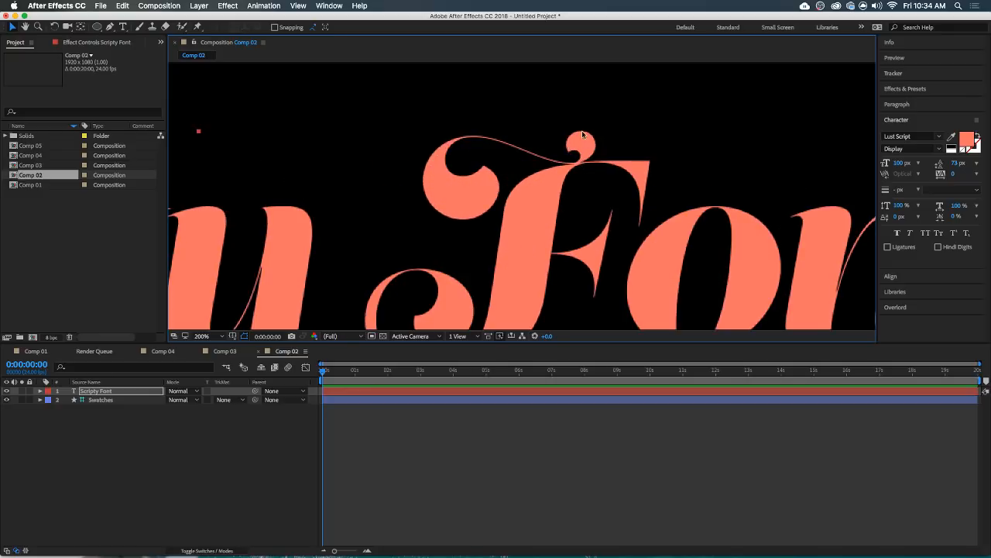
{"action": "scroll", "coordinate": [505, 190], "scroll_direction": "down", "scroll_amount": 4}
{"action": "scroll", "coordinate": [372, 194], "scroll_direction": "left", "scroll_amount": 3}
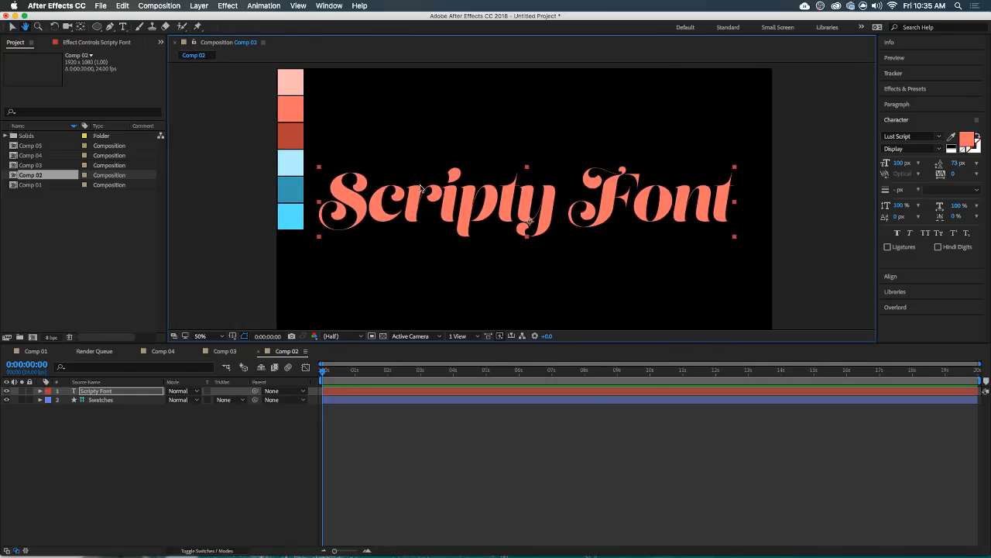
{"action": "scroll", "coordinate": [314, 185], "scroll_direction": "up", "scroll_amount": 2}
{"action": "scroll", "coordinate": [589, 207], "scroll_direction": "right", "scroll_amount": 2}
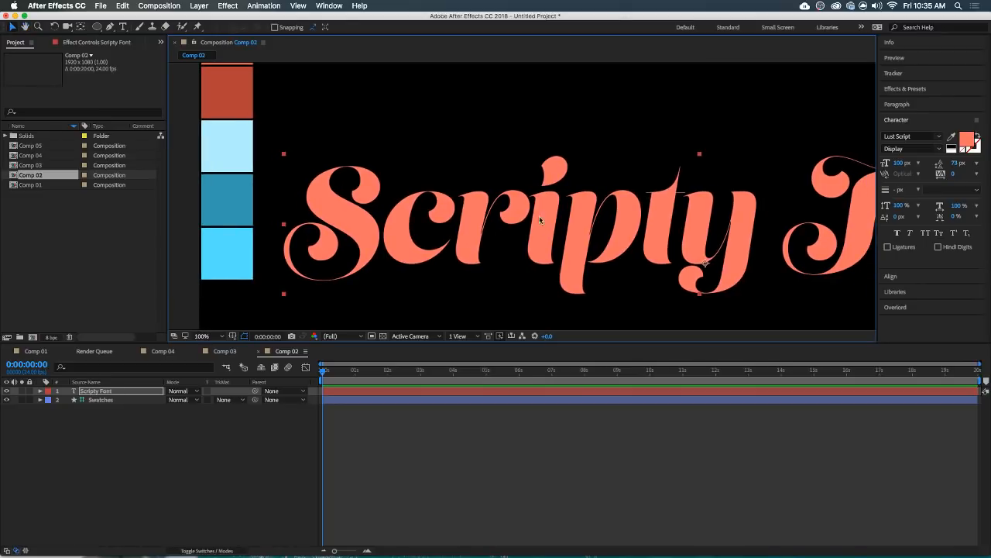
{"action": "scroll", "coordinate": [485, 229], "scroll_direction": "down", "scroll_amount": 2}
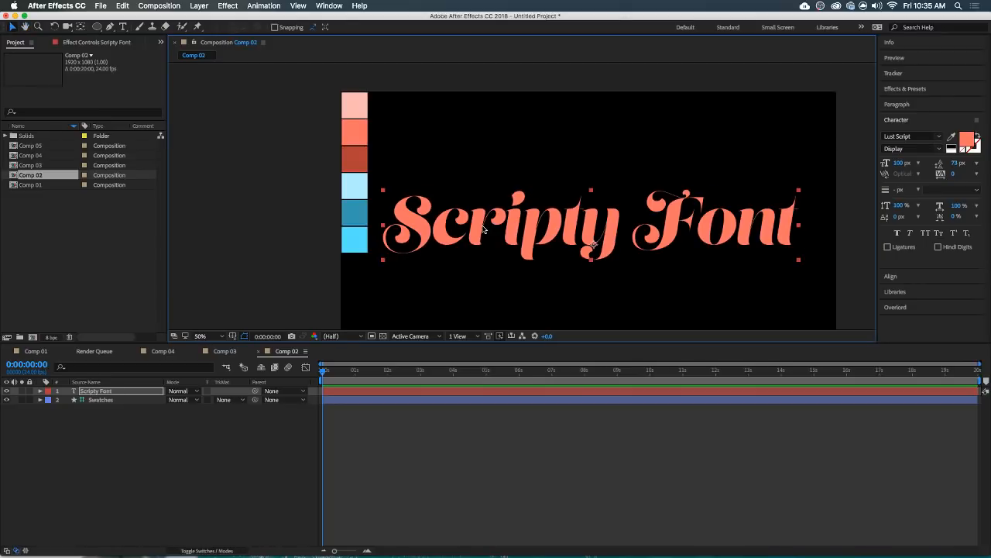
{"action": "left_click", "coordinate": [558, 486]}
{"action": "left_click_drag", "start_coordinate": [593, 286], "coordinate": [545, 262]}
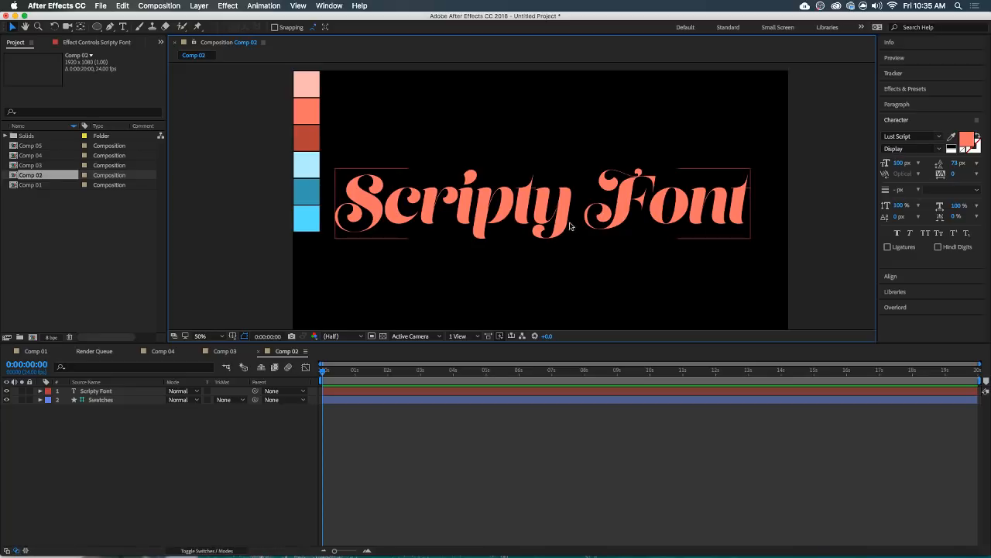
Inspect the hairline strokes of the letters in "Font" and of the t and y in "Scripty" up close.
{"action": "left_click", "coordinate": [594, 224]}
{"action": "scroll", "coordinate": [683, 203], "scroll_direction": "up", "scroll_amount": 4}
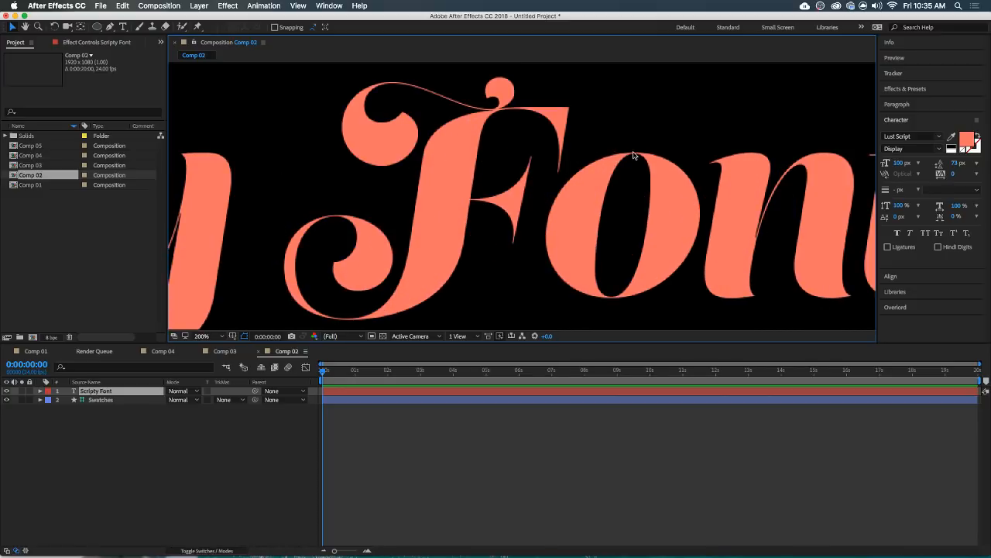
{"action": "left_click", "coordinate": [576, 434]}
{"action": "left_click", "coordinate": [388, 393]}
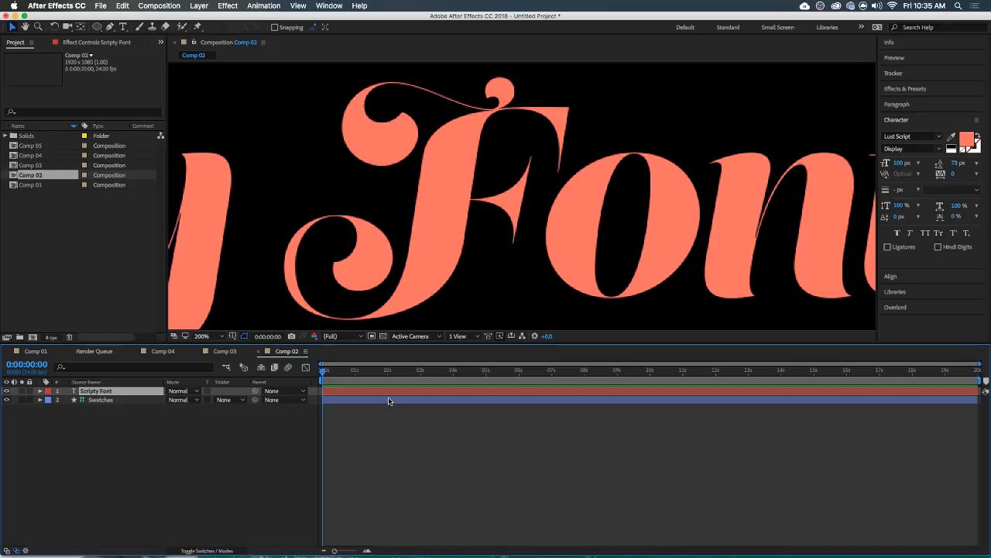
{"action": "scroll", "coordinate": [461, 180], "scroll_direction": "down", "scroll_amount": 4}
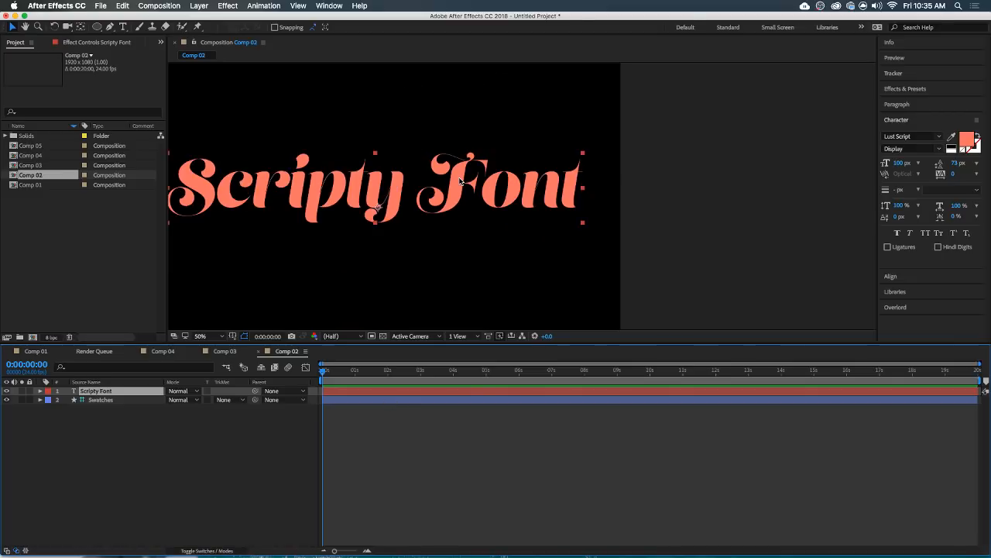
{"action": "left_click", "coordinate": [512, 470]}
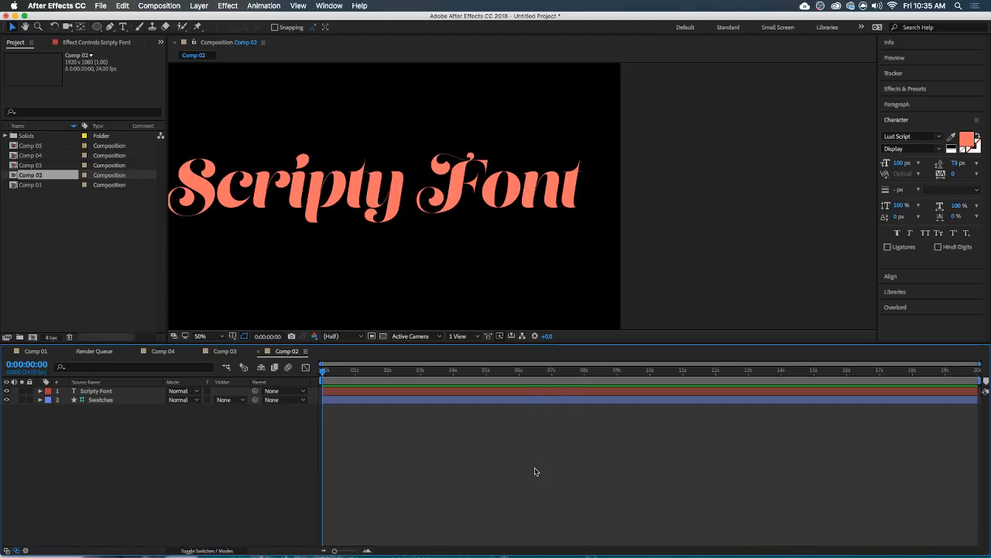
{"action": "left_click", "coordinate": [344, 216]}
{"action": "scroll", "coordinate": [359, 189], "scroll_direction": "up", "scroll_amount": 4}
{"action": "scroll", "coordinate": [358, 189], "scroll_direction": "down", "scroll_amount": 2}
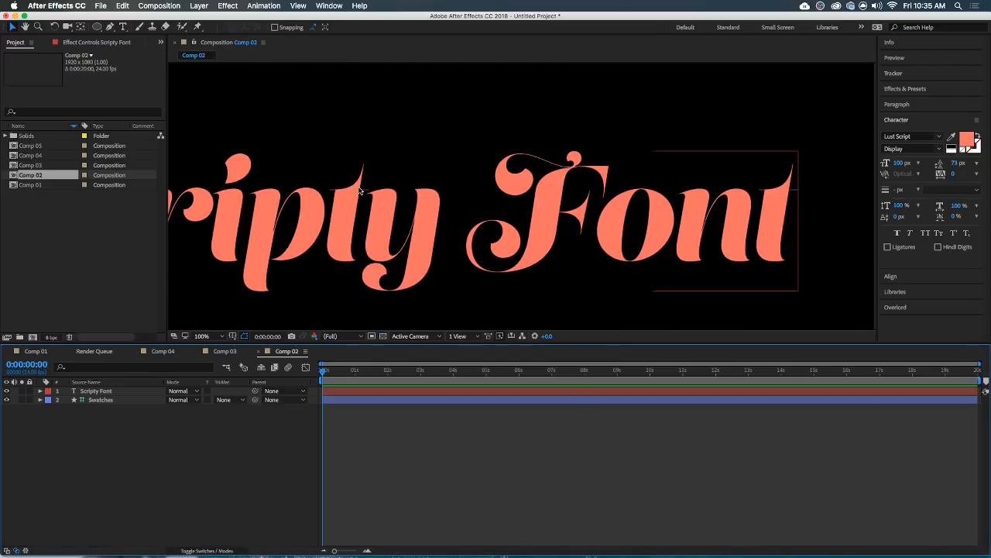
{"action": "scroll", "coordinate": [359, 190], "scroll_direction": "down", "scroll_amount": 2}
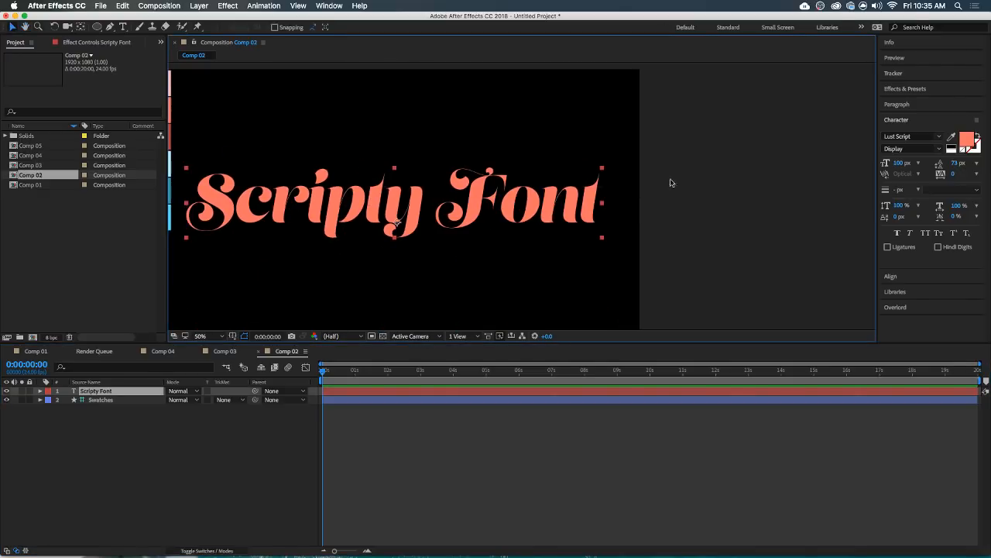
Change the Scripty Font text's typeface to Reklame Script Regular and scale it up to span most of the frame.
{"action": "left_click", "coordinate": [901, 136]}
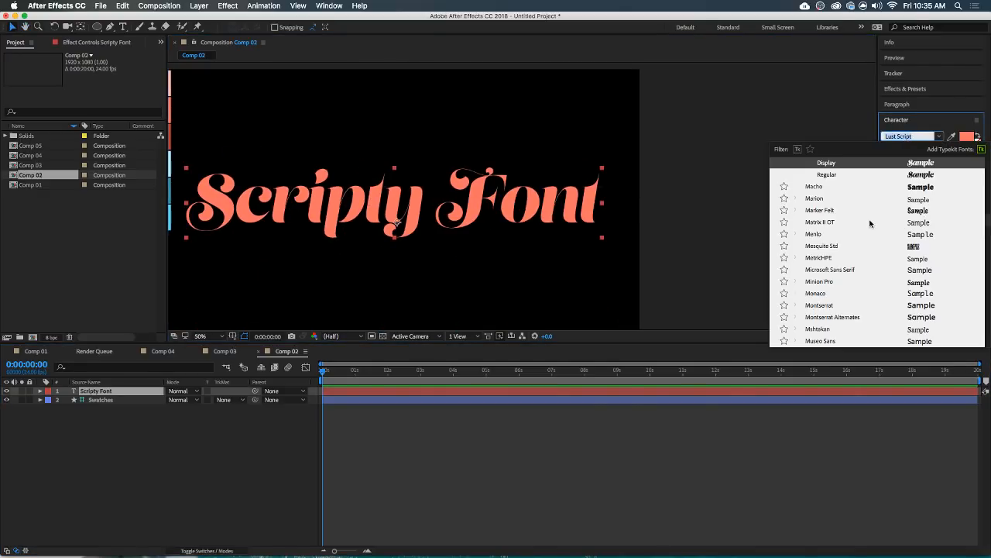
{"action": "scroll", "coordinate": [898, 225], "scroll_direction": "down", "scroll_amount": 5}
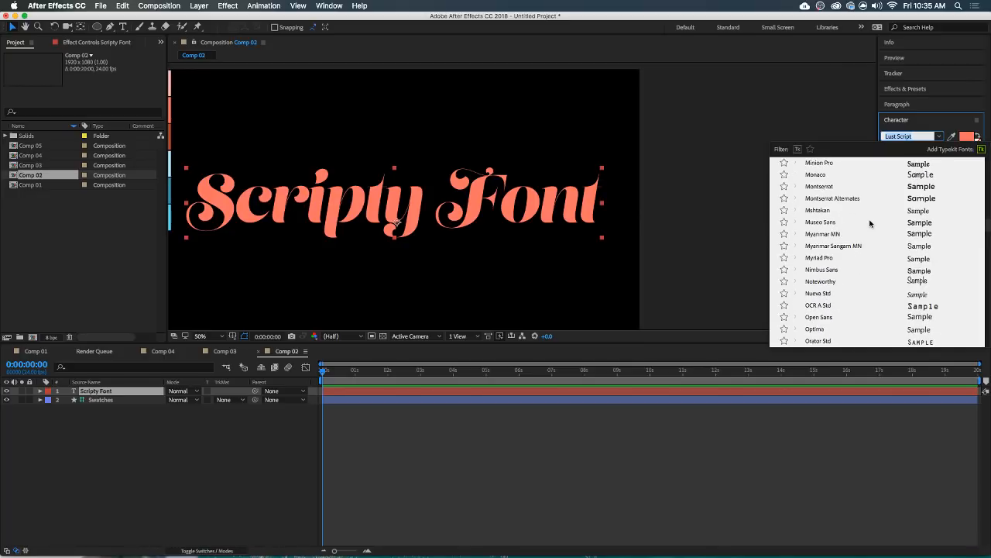
{"action": "scroll", "coordinate": [870, 223], "scroll_direction": "down", "scroll_amount": 5}
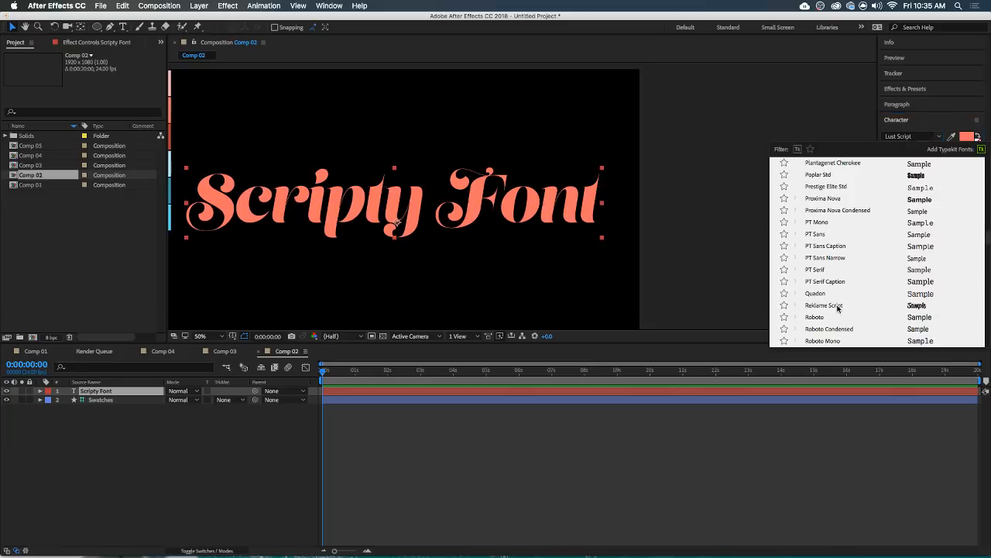
{"action": "left_click", "coordinate": [838, 305]}
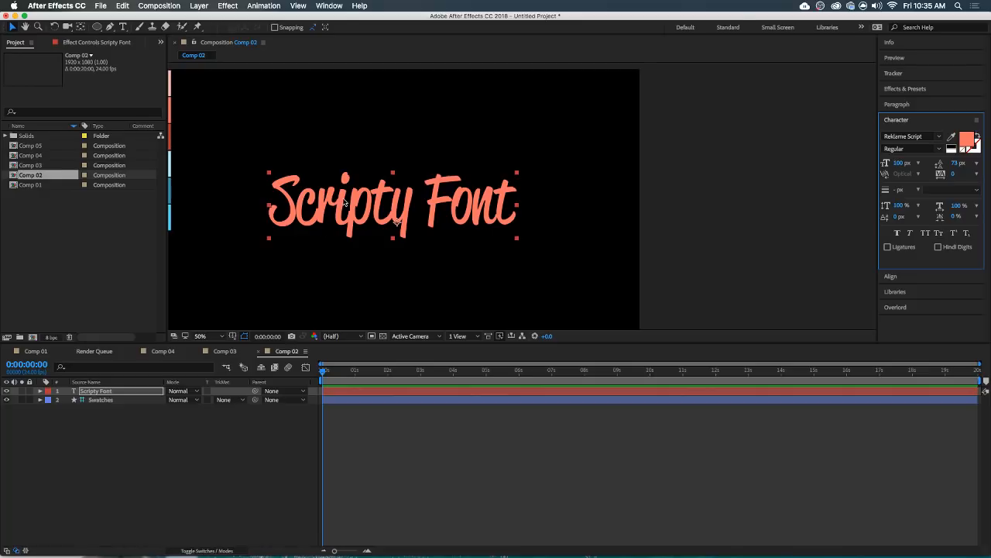
{"action": "left_click_drag", "start_coordinate": [517, 174], "coordinate": [584, 137]}
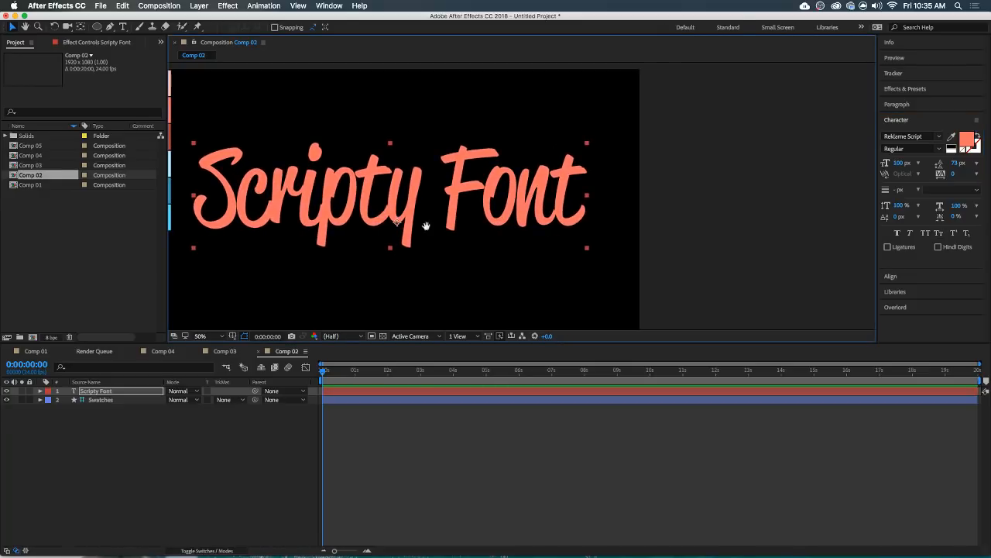
{"action": "left_click_drag", "start_coordinate": [424, 225], "coordinate": [455, 218]}
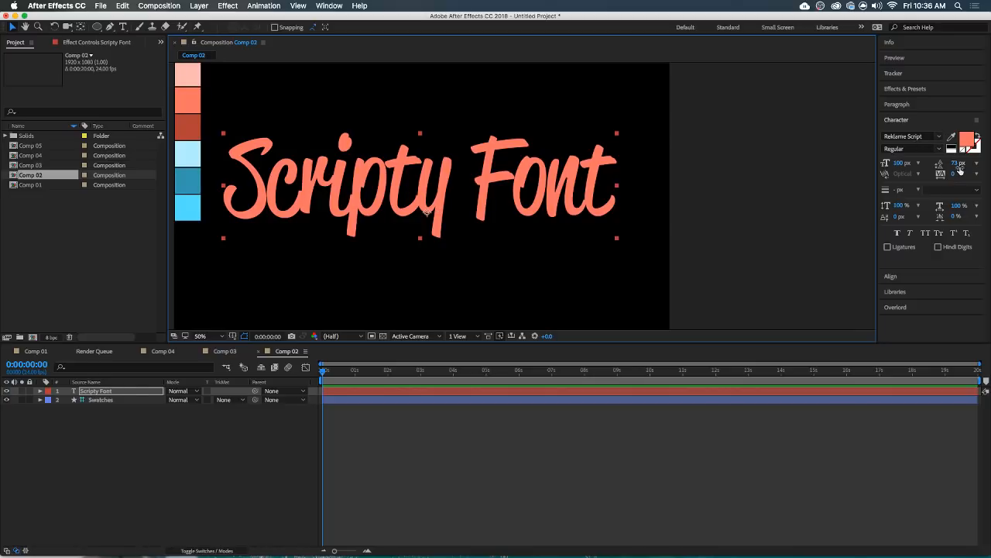
Set the kerning of the Scripty Font text to Metrics and look closely at the letter S.
{"action": "left_click", "coordinate": [919, 175]}
{"action": "left_click", "coordinate": [918, 184]}
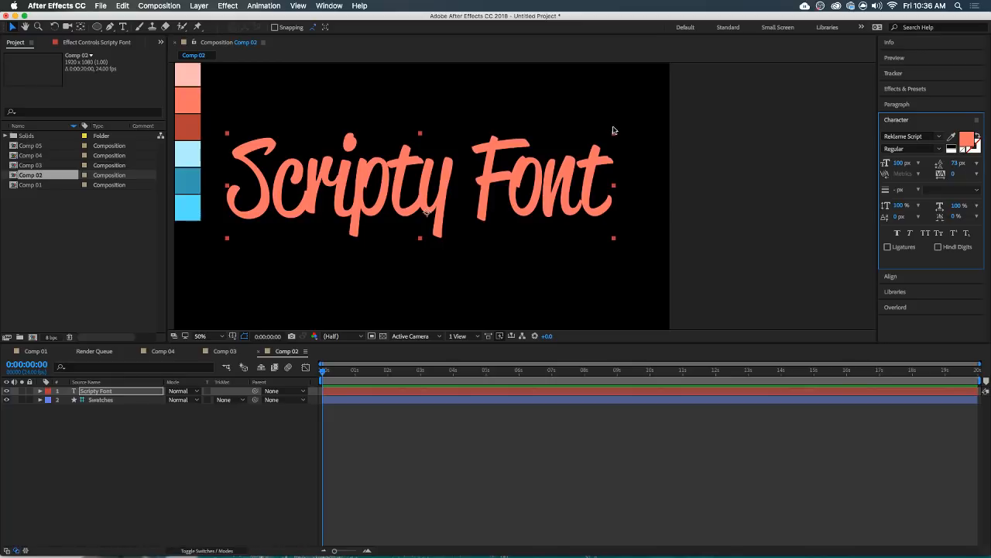
{"action": "scroll", "coordinate": [253, 169], "scroll_direction": "up", "scroll_amount": 1}
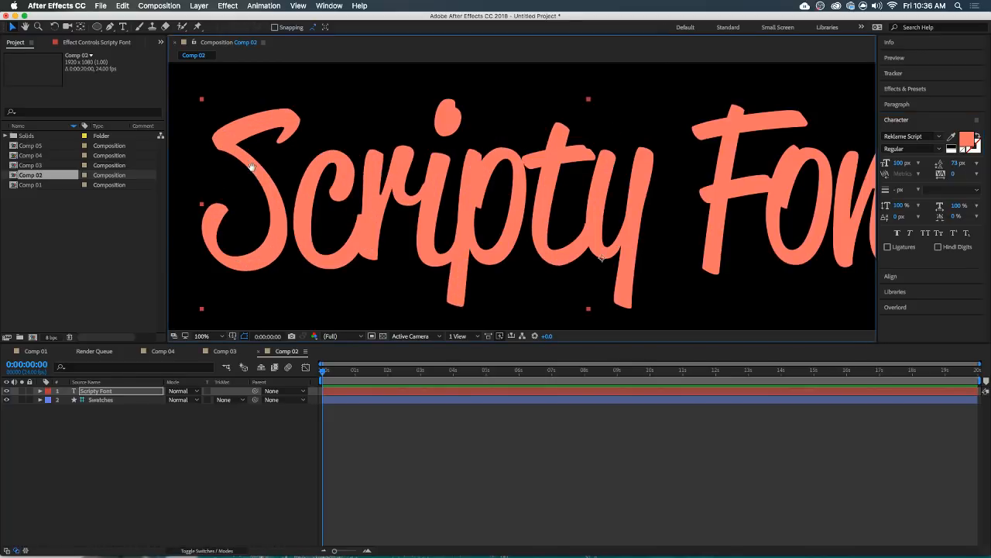
{"action": "left_click_drag", "start_coordinate": [250, 169], "coordinate": [270, 187]}
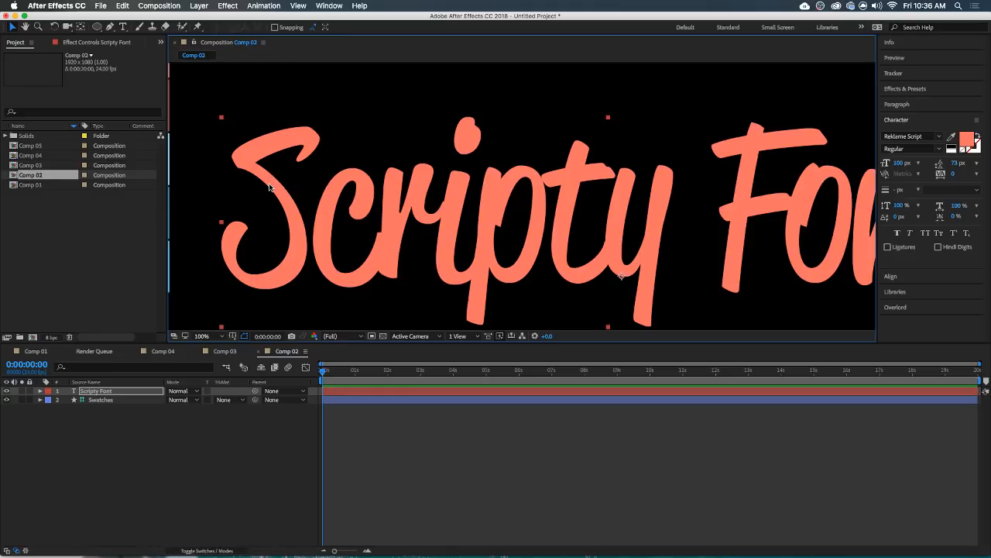
Draw a closed straight-sided Pen tool mask on the Scripty Font layer, loosely outlining only the letter S.
{"action": "left_click", "coordinate": [433, 392]}
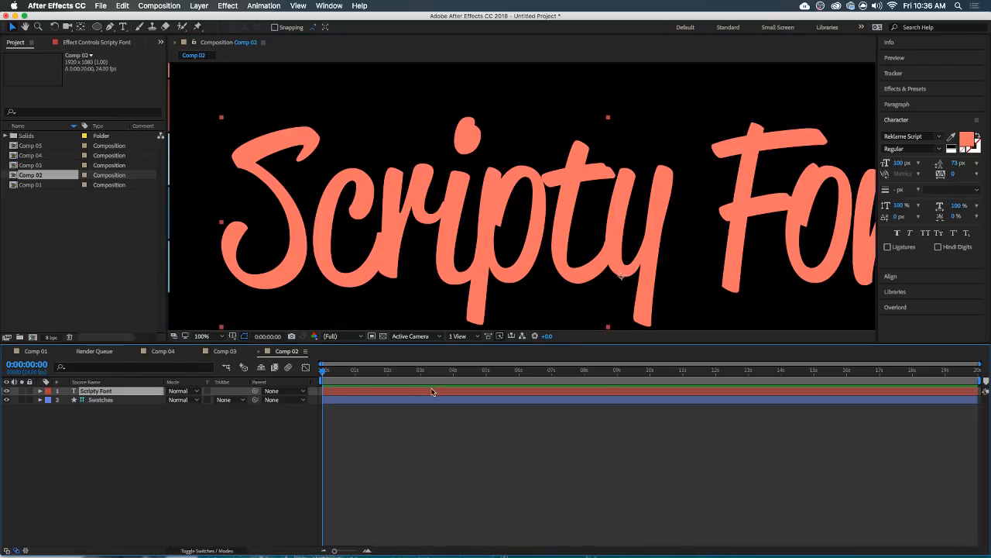
{"action": "left_click", "coordinate": [110, 27]}
{"action": "left_click", "coordinate": [288, 168]}
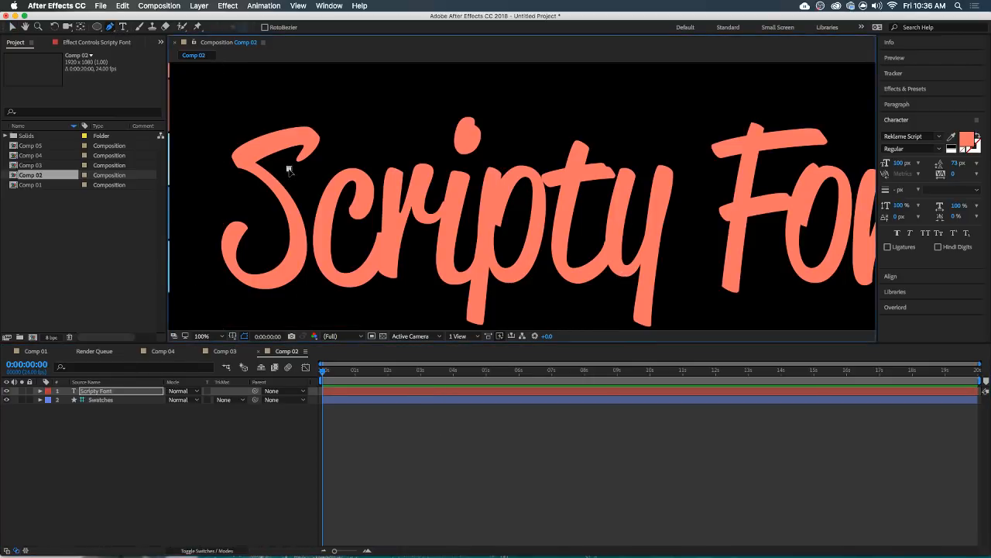
{"action": "left_click", "coordinate": [324, 169]}
{"action": "left_click", "coordinate": [335, 125]}
{"action": "left_click", "coordinate": [296, 114]}
{"action": "left_click", "coordinate": [223, 141]}
{"action": "left_click", "coordinate": [243, 186]}
{"action": "left_click", "coordinate": [268, 259]}
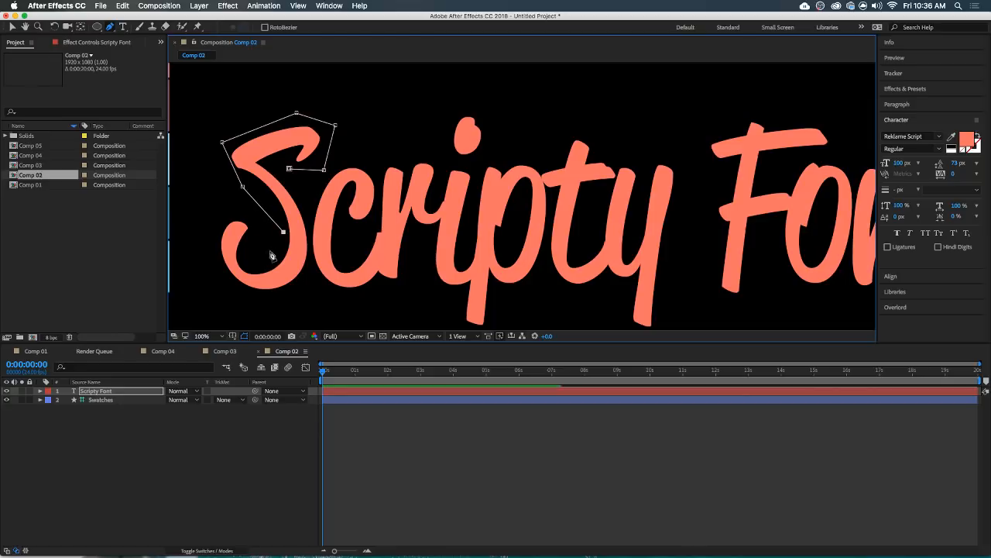
{"action": "left_click", "coordinate": [283, 231]}
{"action": "left_click", "coordinate": [253, 219]}
{"action": "left_click", "coordinate": [218, 209]}
{"action": "left_click", "coordinate": [213, 254]}
{"action": "left_click", "coordinate": [237, 300]}
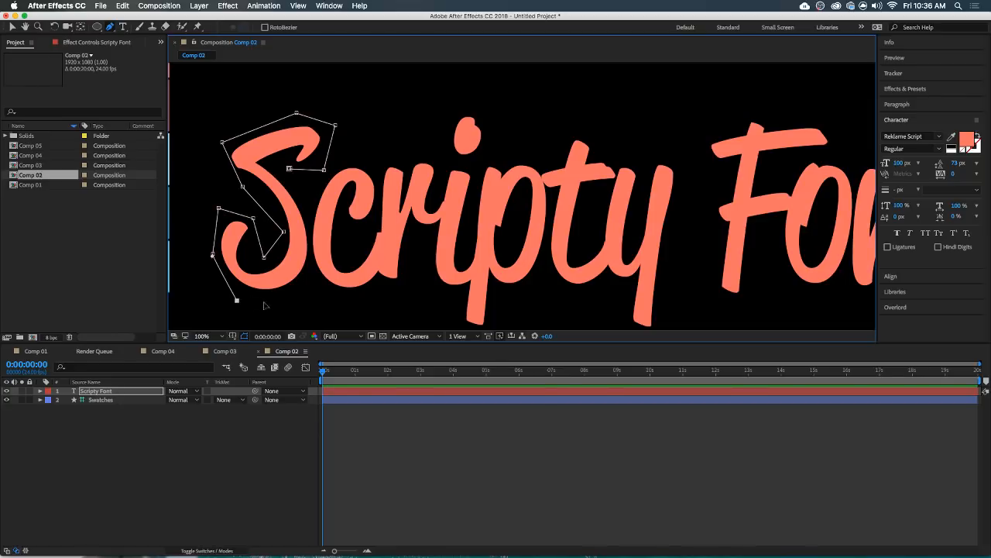
{"action": "left_click", "coordinate": [291, 299]}
{"action": "left_click", "coordinate": [310, 257]}
{"action": "left_click", "coordinate": [304, 199]}
{"action": "left_click", "coordinate": [289, 169]}
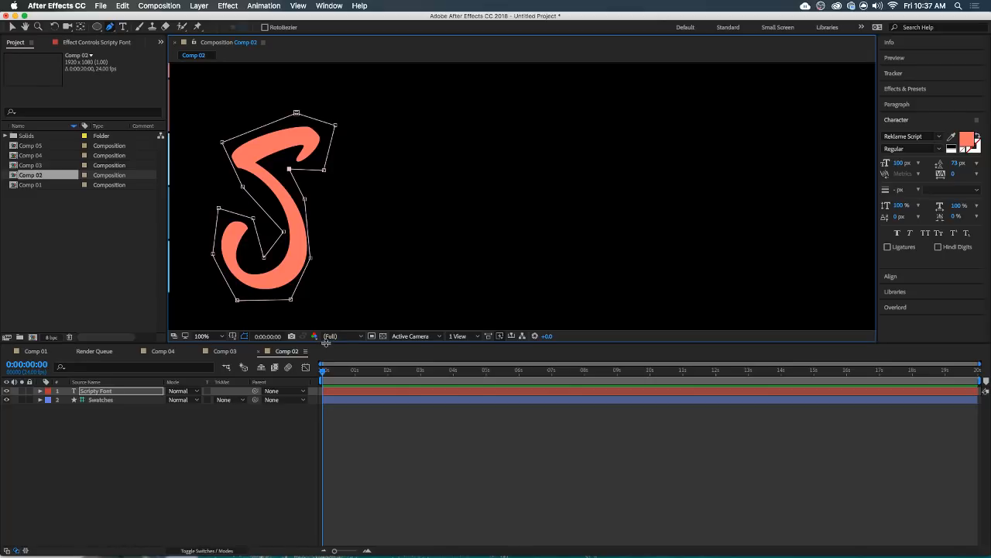
Reveal the Scripty Font layer's modified properties and keyframe Mask 1's Mask Path at 0:00:00:00.
{"action": "key", "text": "u"}
{"action": "key", "text": "u"}
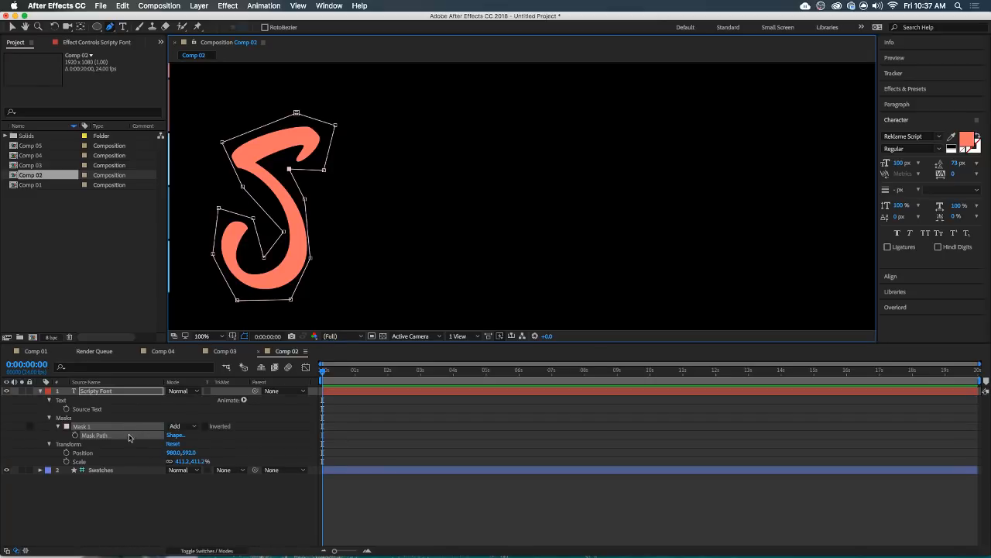
{"action": "left_click", "coordinate": [75, 434]}
{"action": "key", "text": "equal"}
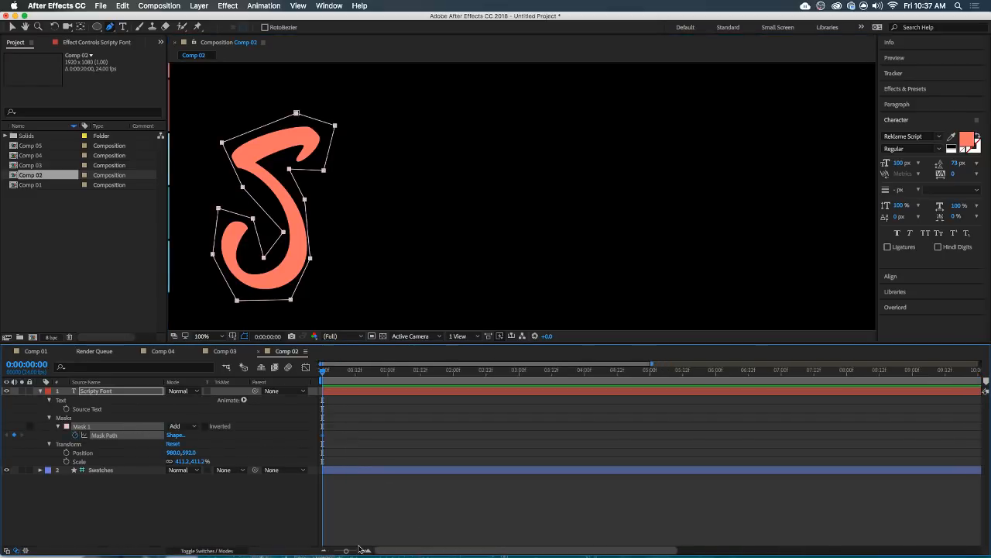
Move Mask 1's Mask Path keyframe to 0:00:01:00 and set the current time to 0:00:00:22.
{"action": "key", "text": "v"}
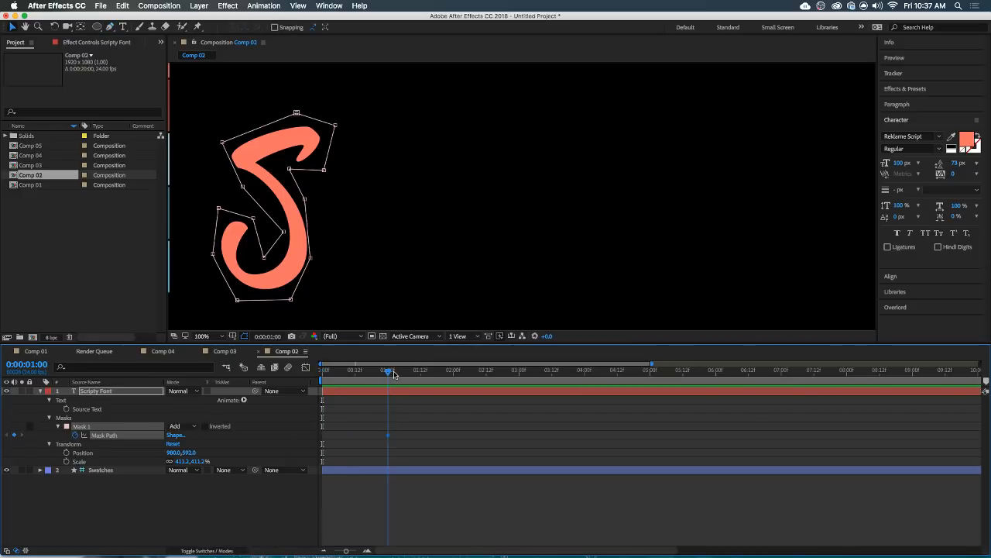
{"action": "left_click", "coordinate": [388, 371]}
{"action": "left_click", "coordinate": [383, 371]}
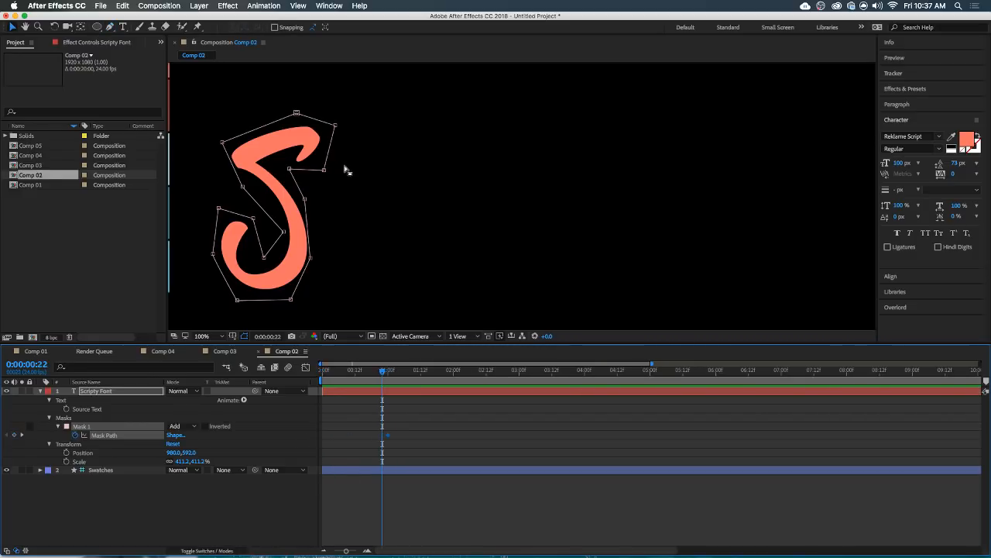
Retract Mask 1's points back along the S's lower curve to its stem, with Mask Path keyframes at 0:00:00:22 and 0:00:00:20.
{"action": "left_click_drag", "start_coordinate": [252, 218], "coordinate": [262, 258]}
{"action": "left_click_drag", "start_coordinate": [218, 208], "coordinate": [311, 245]}
{"action": "left_click", "coordinate": [213, 254], "text": "shift"}
{"action": "key", "text": "Page_Up"}
{"action": "key", "text": "Page_Up"}
{"action": "key", "text": "Page_Down"}
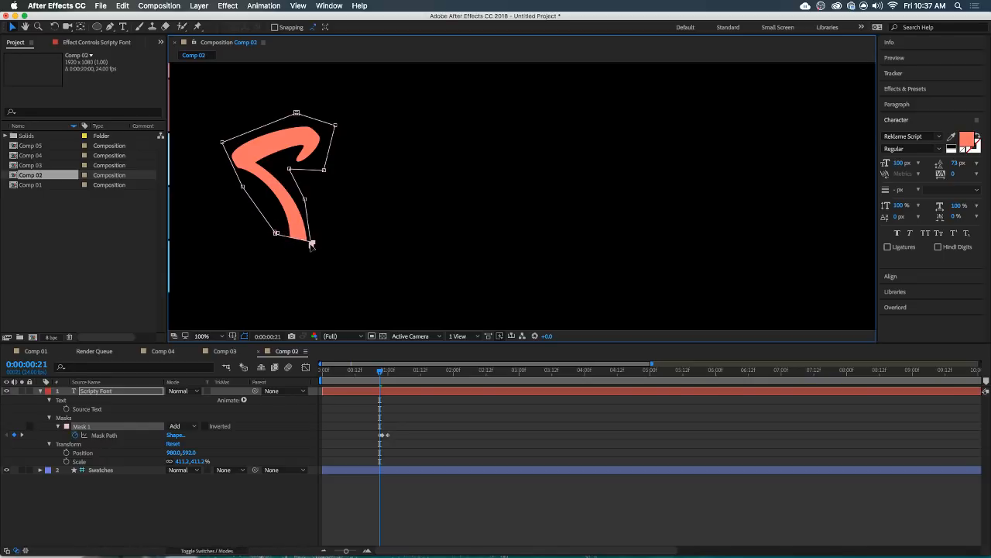
{"action": "key", "text": "equal"}
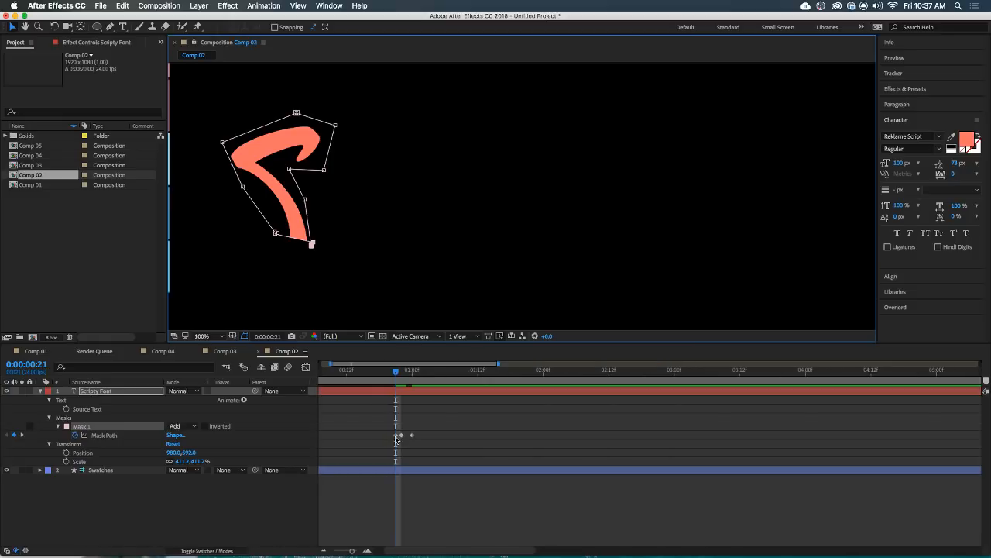
{"action": "left_click_drag", "start_coordinate": [396, 436], "coordinate": [390, 437]}
At 0:00:00:18, pull Mask 1's lower points up the stem so only the upper part of the S shows.
{"action": "left_click_drag", "start_coordinate": [391, 380], "coordinate": [380, 378]}
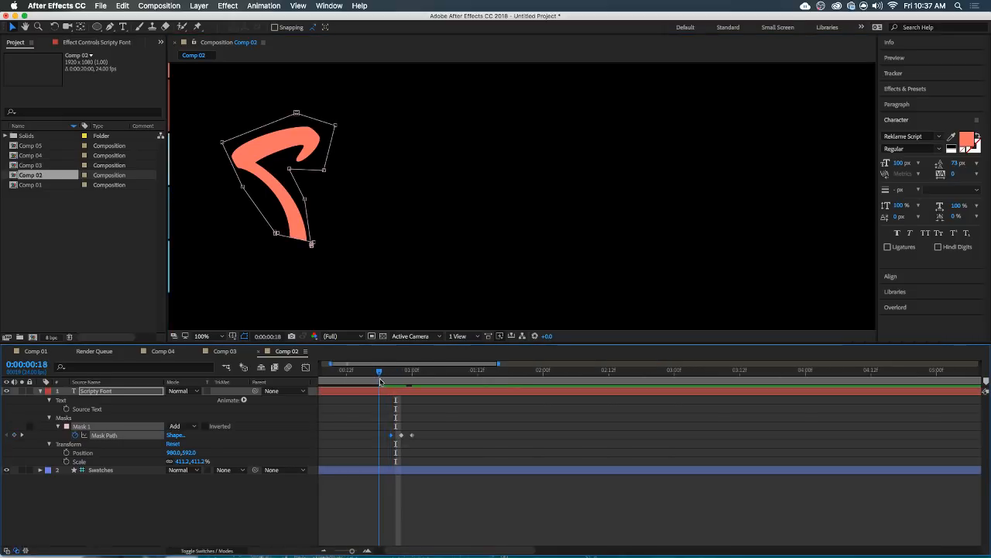
{"action": "left_click", "coordinate": [311, 245]}
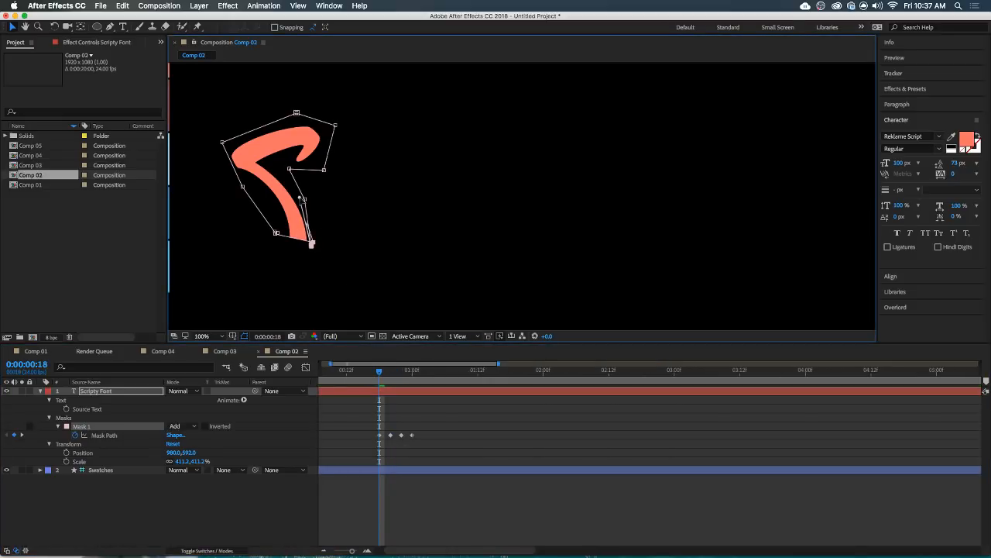
{"action": "mouse_move", "coordinate": [311, 243]}
{"action": "left_mouse_down"}
{"action": "mouse_move", "coordinate": [298, 257]}
{"action": "mouse_move", "coordinate": [313, 242]}
{"action": "mouse_move", "coordinate": [305, 198]}
{"action": "left_mouse_up"}
{"action": "key", "text": "super+z"}
{"action": "key", "text": "super+z"}
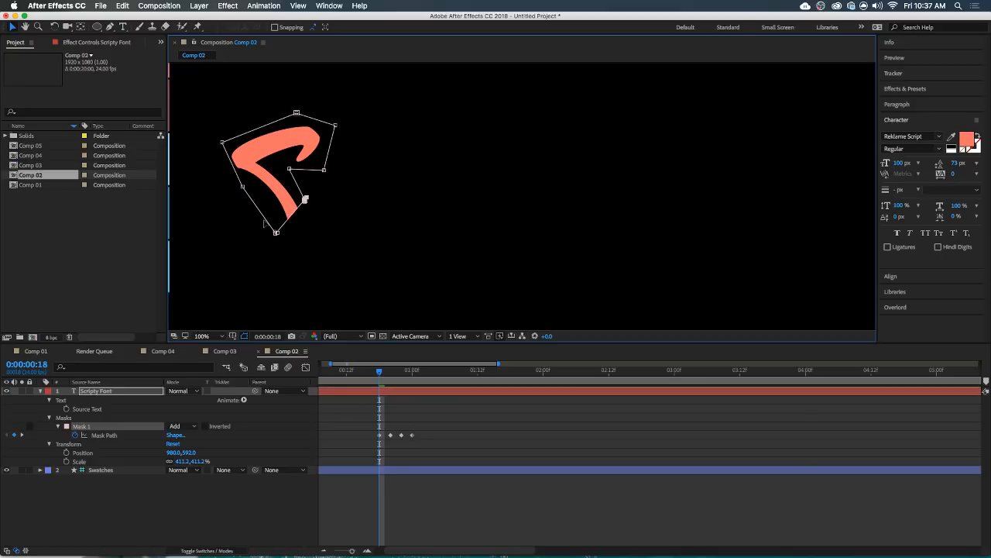
{"action": "mouse_move", "coordinate": [253, 225]}
{"action": "left_mouse_down"}
{"action": "mouse_move", "coordinate": [294, 247]}
{"action": "mouse_move", "coordinate": [243, 187]}
{"action": "left_mouse_up"}
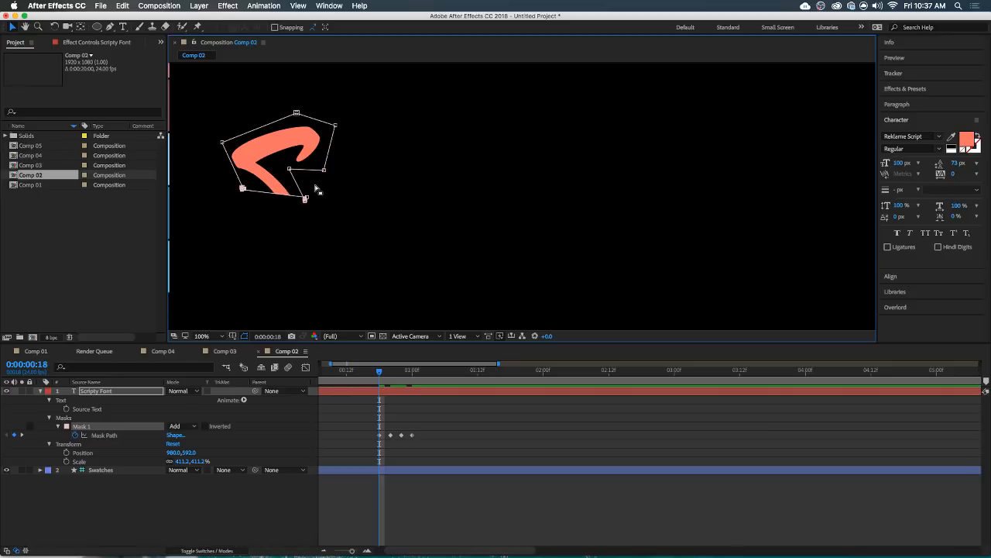
{"action": "mouse_move", "coordinate": [316, 188]}
{"action": "left_mouse_down"}
{"action": "mouse_move", "coordinate": [297, 213]}
{"action": "mouse_move", "coordinate": [289, 172]}
{"action": "left_mouse_up"}
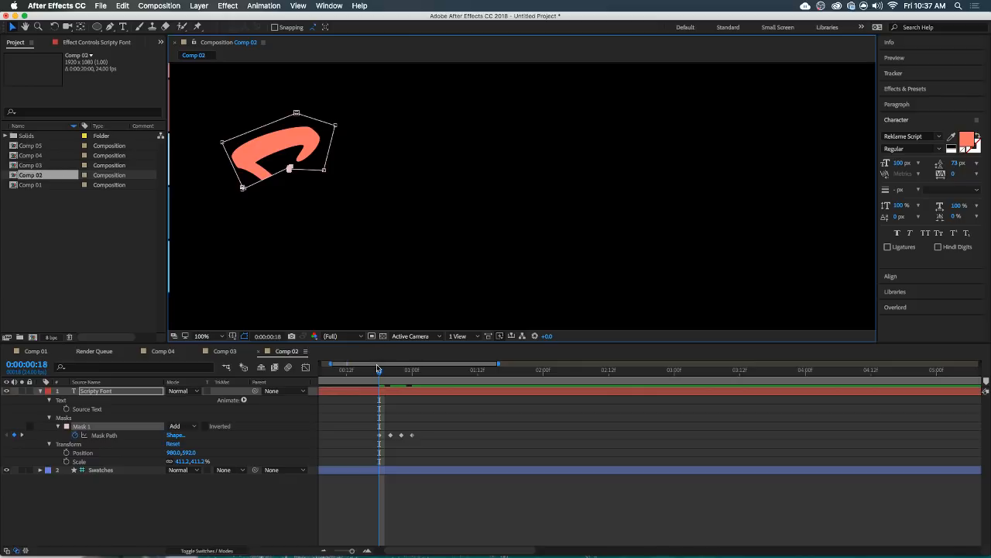
At 0:00:00:16, reshape Mask 1's lower edge to cut the S off just below its upper-left bend.
{"action": "key", "text": "Page_Up"}
{"action": "key", "text": "Page_Up"}
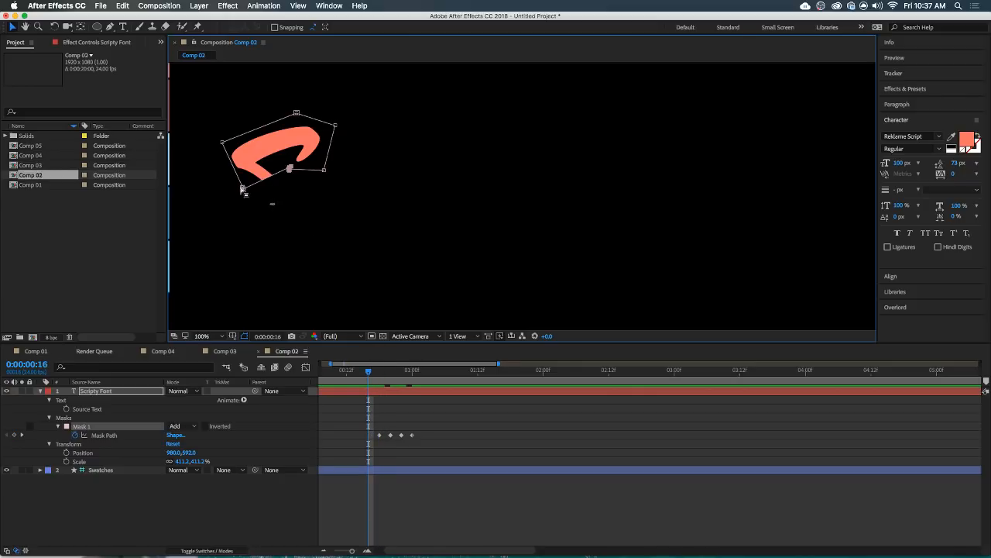
{"action": "left_click_drag", "start_coordinate": [243, 187], "coordinate": [214, 167]}
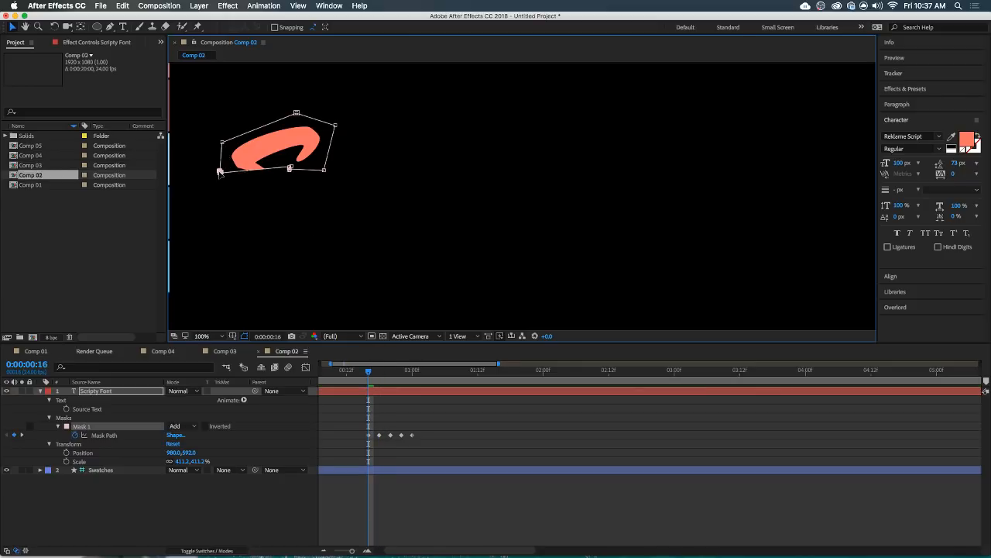
{"action": "left_click", "coordinate": [289, 168]}
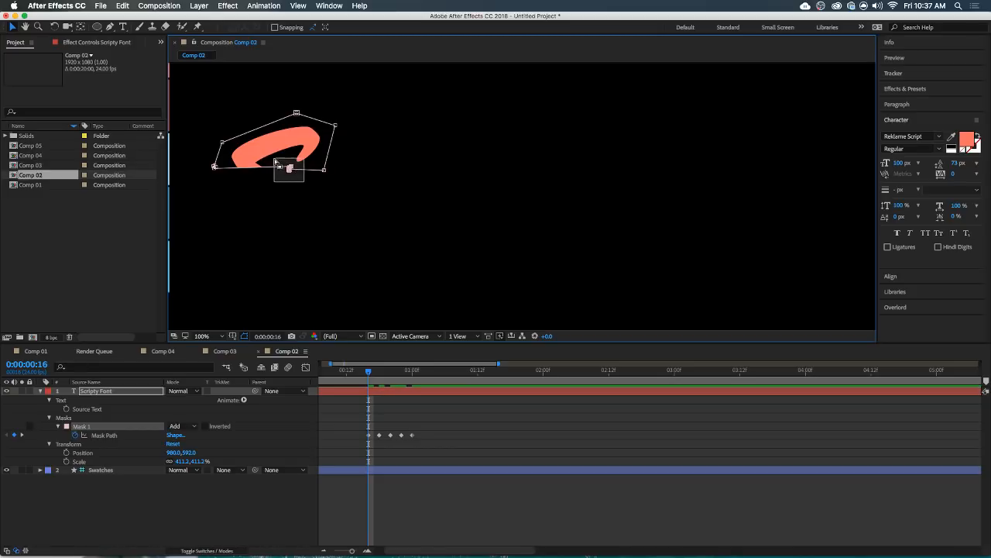
{"action": "scroll", "coordinate": [283, 163], "scroll_direction": "up", "scroll_amount": 2}
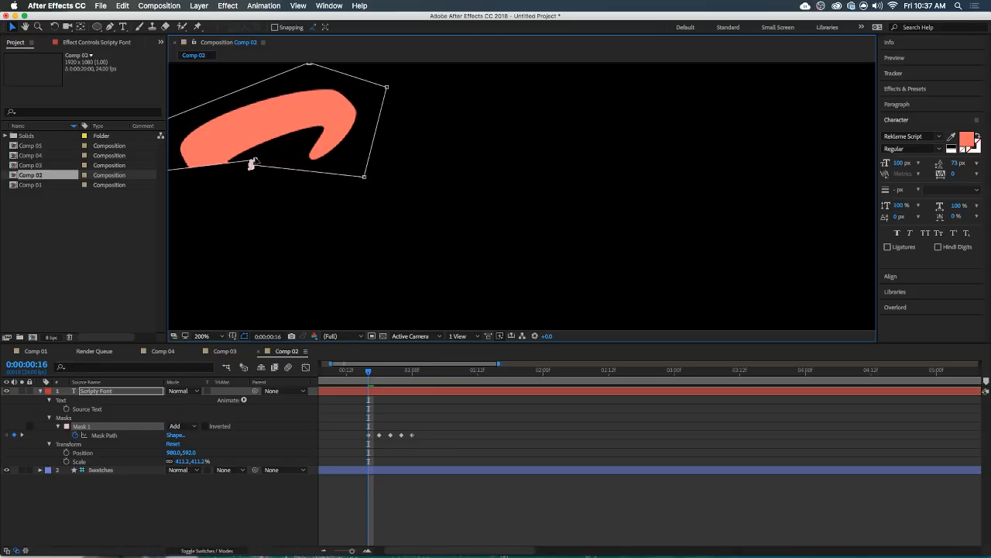
{"action": "scroll", "coordinate": [289, 217], "scroll_direction": "left", "scroll_amount": 5}
{"action": "left_click_drag", "start_coordinate": [275, 177], "coordinate": [285, 187]}
{"action": "left_click_drag", "start_coordinate": [378, 169], "coordinate": [371, 165]}
At 0:00:00:14, move Mask 1's left points inward along the top arc to hide the S's upper-left bend.
{"action": "key", "text": "Page_Up"}
{"action": "key", "text": "Page_Up"}
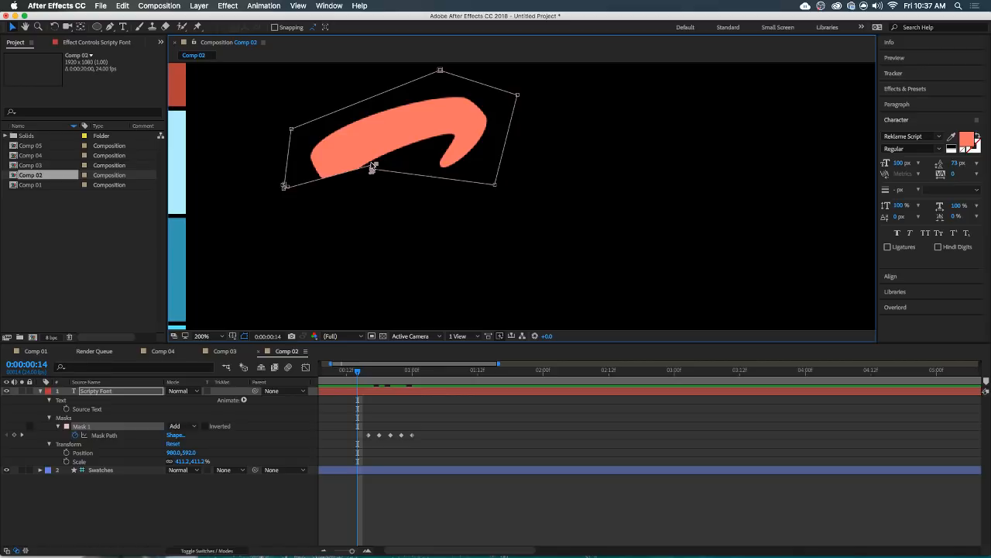
{"action": "left_click_drag", "start_coordinate": [283, 186], "coordinate": [348, 102]}
{"action": "left_click_drag", "start_coordinate": [292, 128], "coordinate": [346, 103]}
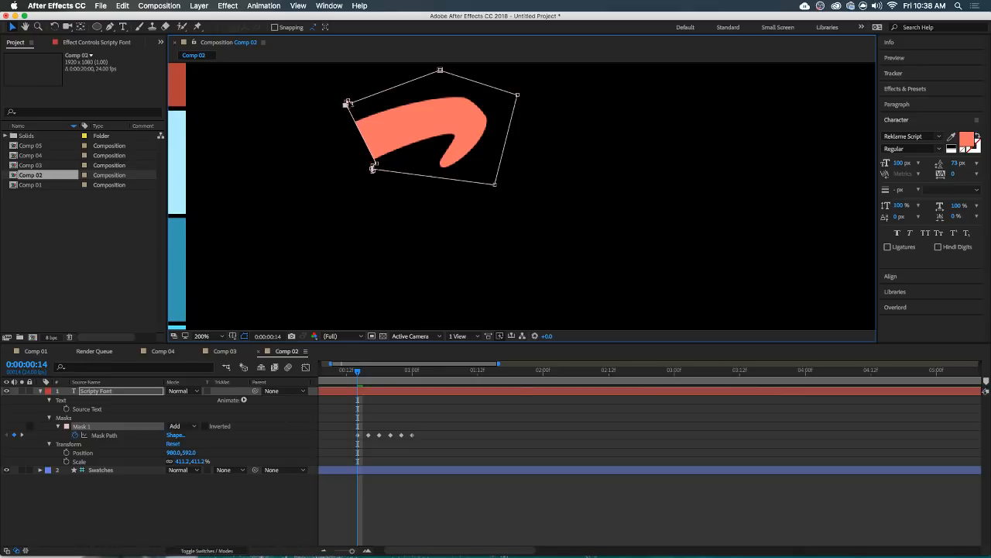
At 0:00:00:12, gather Mask 1's points around the S's upper-right tip, hiding the rest of the top arc.
{"action": "key", "text": "Page_Up"}
{"action": "key", "text": "Page_Up"}
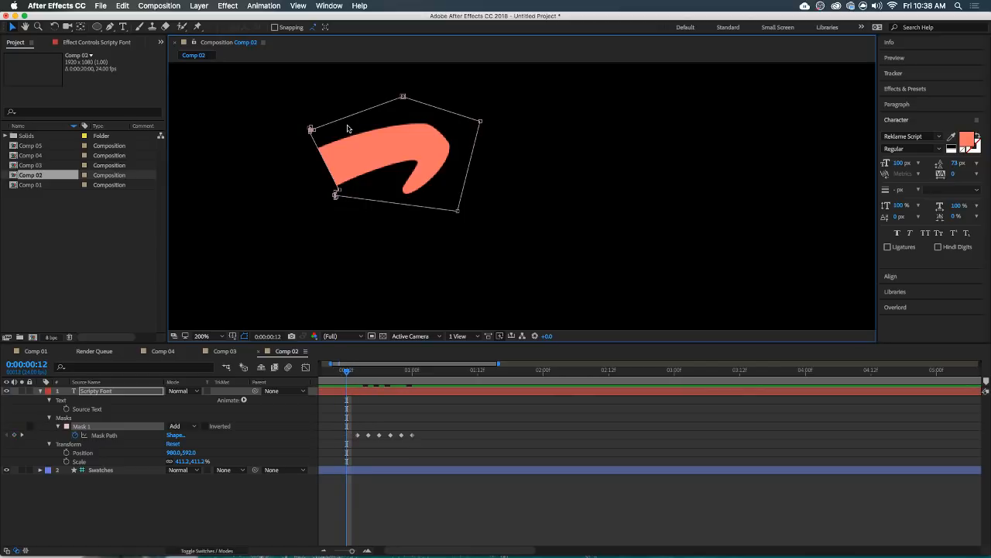
{"action": "left_click_drag", "start_coordinate": [311, 128], "coordinate": [404, 93]}
{"action": "left_click", "coordinate": [335, 194]}
{"action": "left_click_drag", "start_coordinate": [336, 194], "coordinate": [399, 178]}
{"action": "left_click_drag", "start_coordinate": [458, 210], "coordinate": [403, 226]}
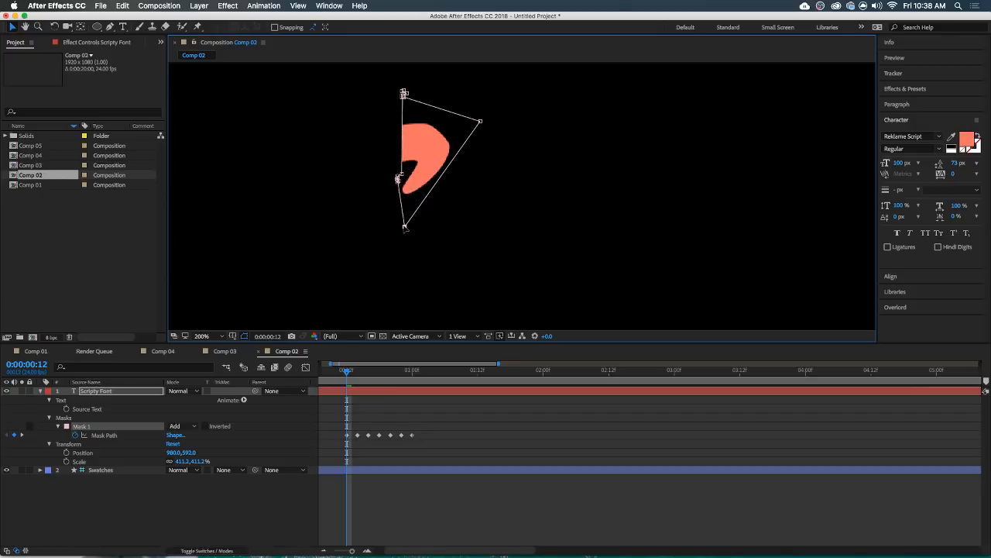
{"action": "left_click_drag", "start_coordinate": [481, 121], "coordinate": [493, 136]}
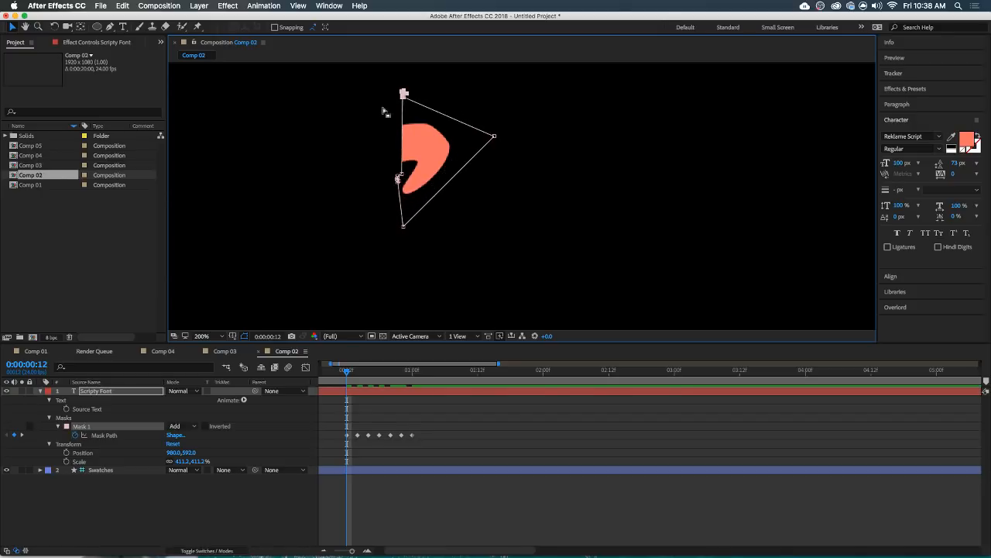
{"action": "left_click_drag", "start_coordinate": [404, 93], "coordinate": [455, 120]}
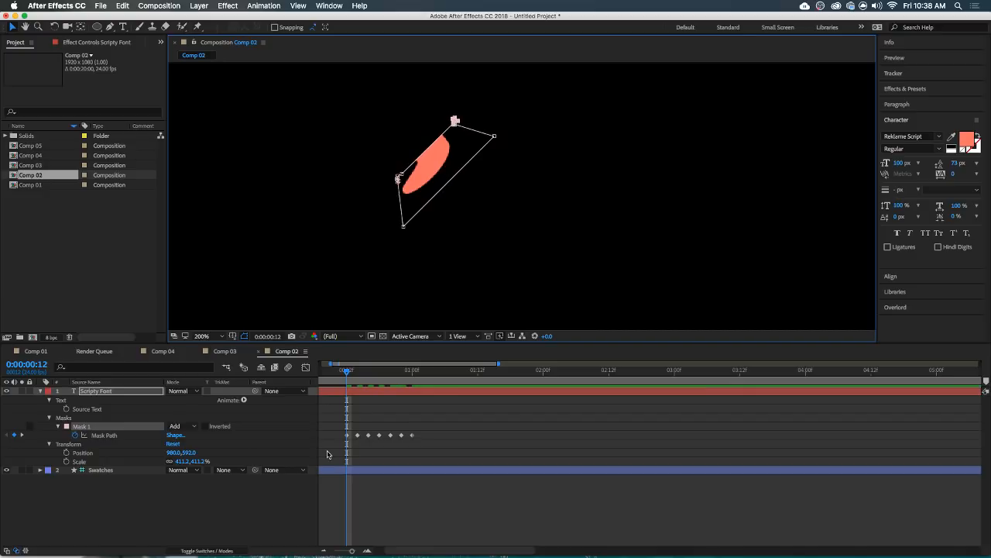
Step the current time back to 0:00:00:10 for another Mask Path keyframe on the S.
{"action": "key", "text": "Page_Up"}
{"action": "key", "text": "Page_Up"}
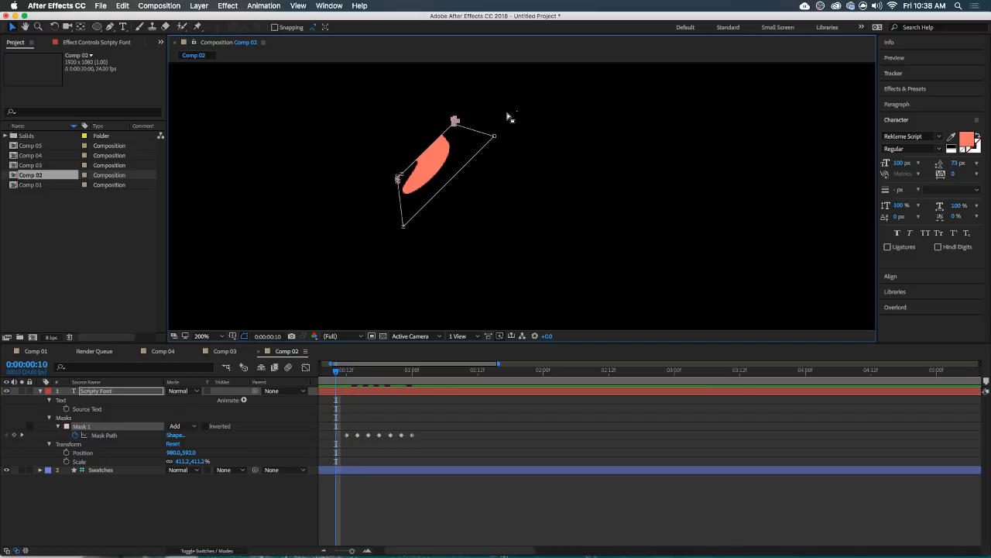
At 0:00:00:10, pull the mask's upper points down toward the tip of the S so only the start of the stroke is revealed.
{"action": "left_click_drag", "start_coordinate": [514, 112], "coordinate": [406, 165]}
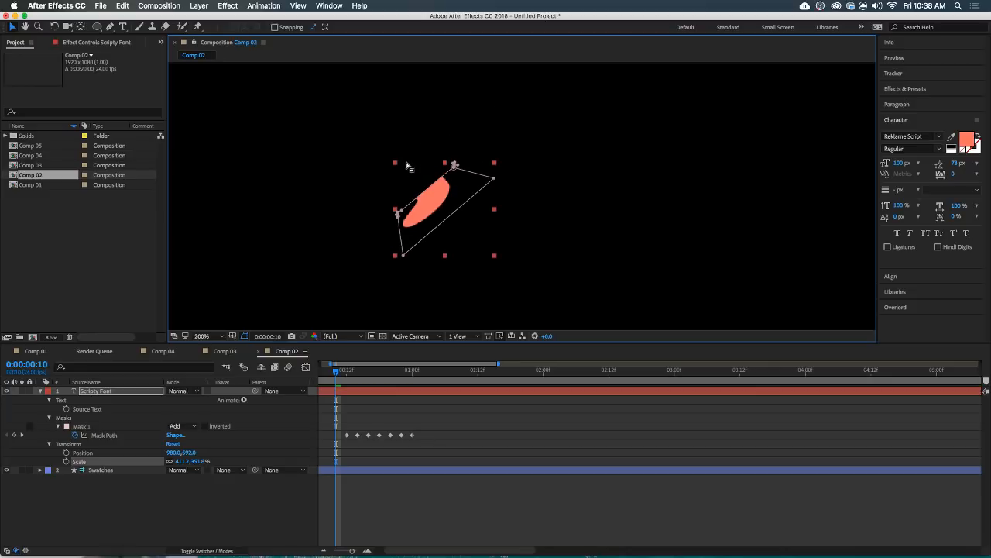
{"action": "key", "text": "super+z"}
{"action": "left_click", "coordinate": [495, 135]}
{"action": "left_click_drag", "start_coordinate": [508, 115], "coordinate": [395, 186]}
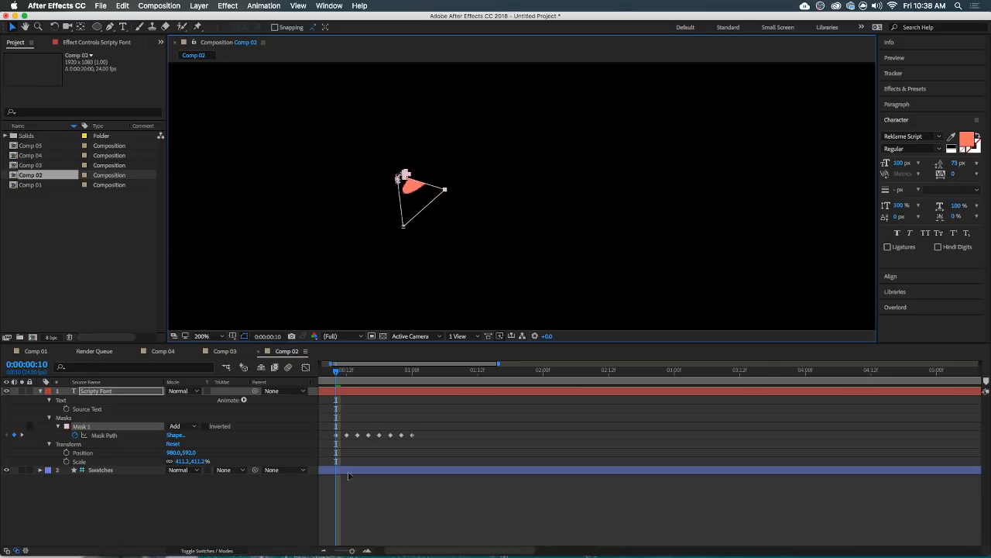
Preview the S mask reveal from 0:00:00:10 with the mask outline deselected.
{"action": "left_click", "coordinate": [337, 401]}
{"action": "key", "text": "space"}
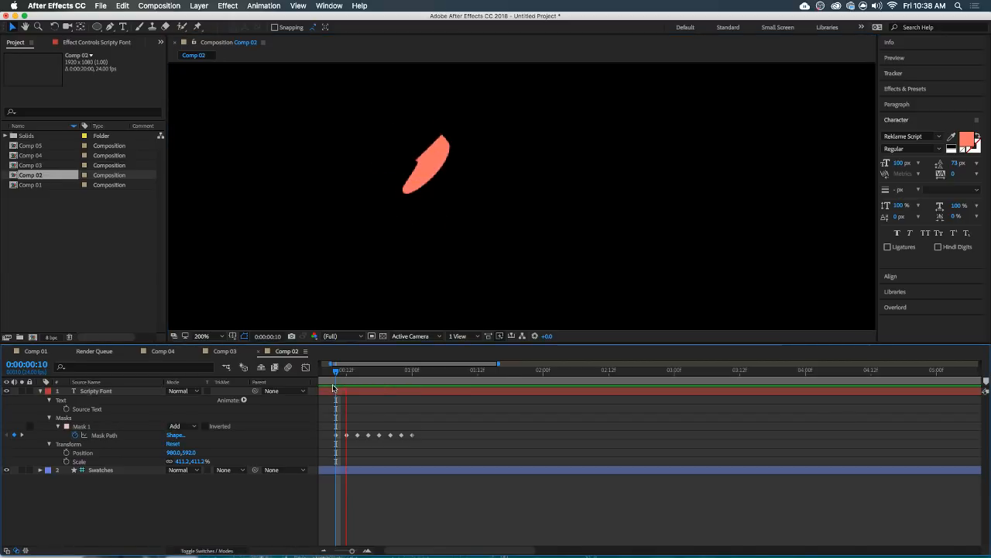
{"action": "key", "text": "space"}
{"action": "scroll", "coordinate": [417, 314], "scroll_direction": "down", "scroll_amount": 1}
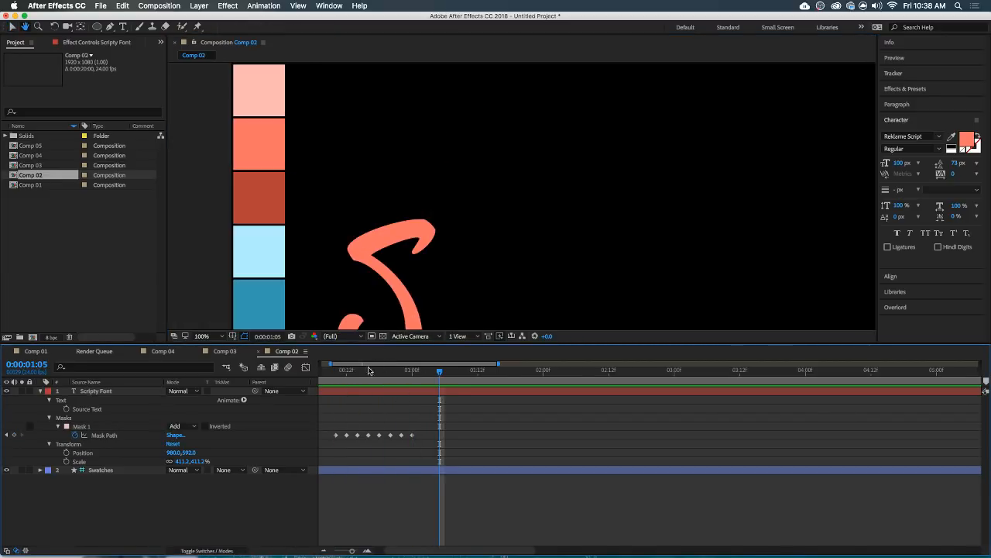
{"action": "left_click", "coordinate": [338, 371]}
{"action": "scroll", "coordinate": [453, 194], "scroll_direction": "down", "scroll_amount": 1}
{"action": "key", "text": "space"}
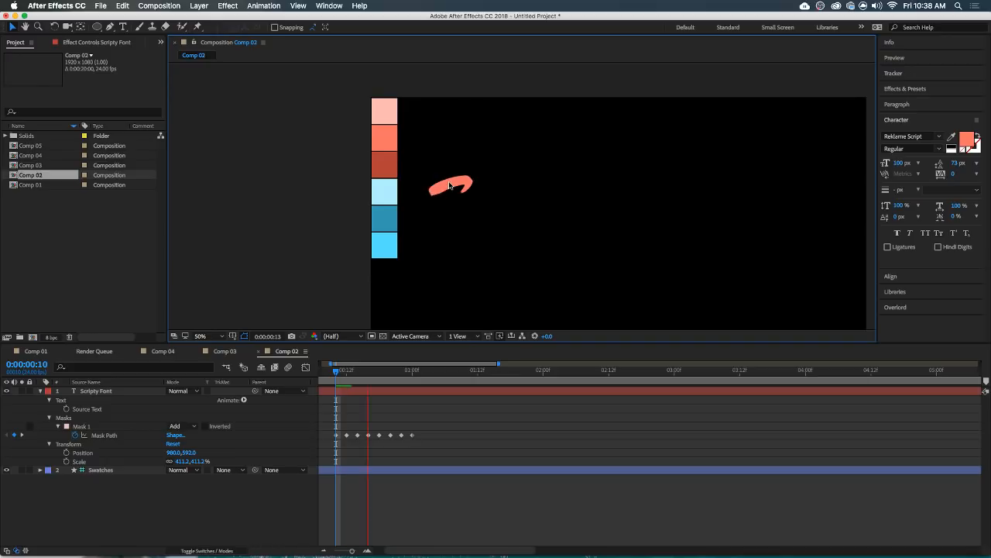
{"action": "key", "text": "space"}
At 0:00:00:21, reshape the mask's lower points to cut across the bottom curve of the S stroke cleanly.
{"action": "scroll", "coordinate": [457, 210], "scroll_direction": "up", "scroll_amount": 1}
{"action": "left_click_drag", "start_coordinate": [393, 372], "coordinate": [396, 371]}
{"action": "scroll", "coordinate": [446, 275], "scroll_direction": "up", "scroll_amount": 1}
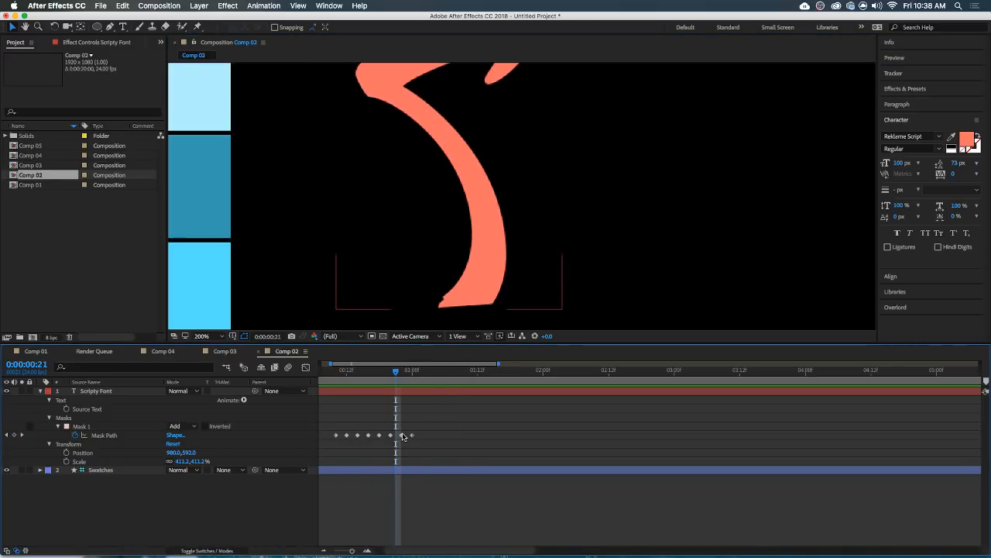
{"action": "left_click", "coordinate": [401, 435]}
{"action": "scroll", "coordinate": [448, 299], "scroll_direction": "up", "scroll_amount": 1}
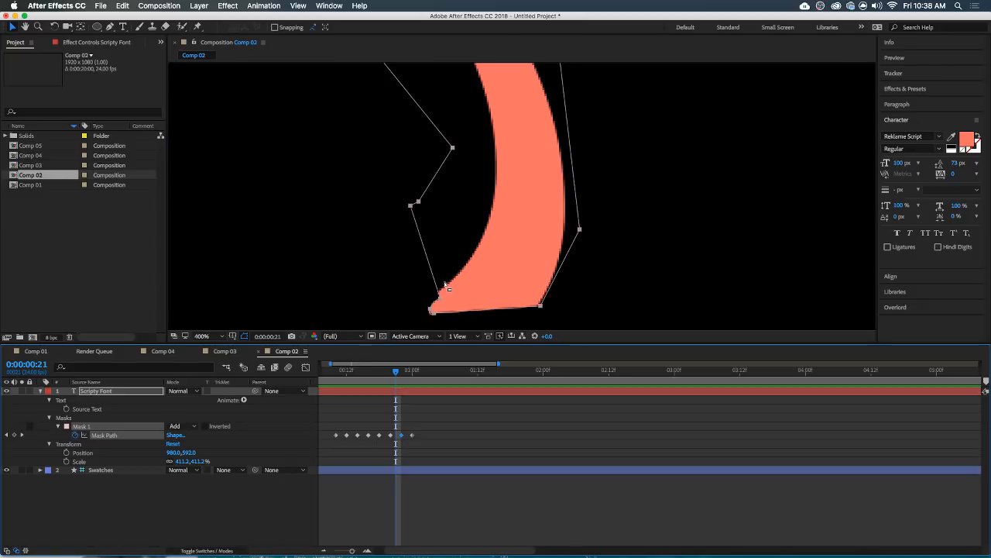
{"action": "left_click_drag", "start_coordinate": [451, 278], "coordinate": [431, 311]}
{"action": "mouse_move", "coordinate": [440, 296]}
{"action": "left_mouse_down"}
{"action": "mouse_move", "coordinate": [423, 288]}
{"action": "mouse_move", "coordinate": [425, 304]}
{"action": "mouse_move", "coordinate": [419, 285]}
{"action": "mouse_move", "coordinate": [476, 328]}
{"action": "left_mouse_up"}
{"action": "left_click_drag", "start_coordinate": [521, 306], "coordinate": [507, 268]}
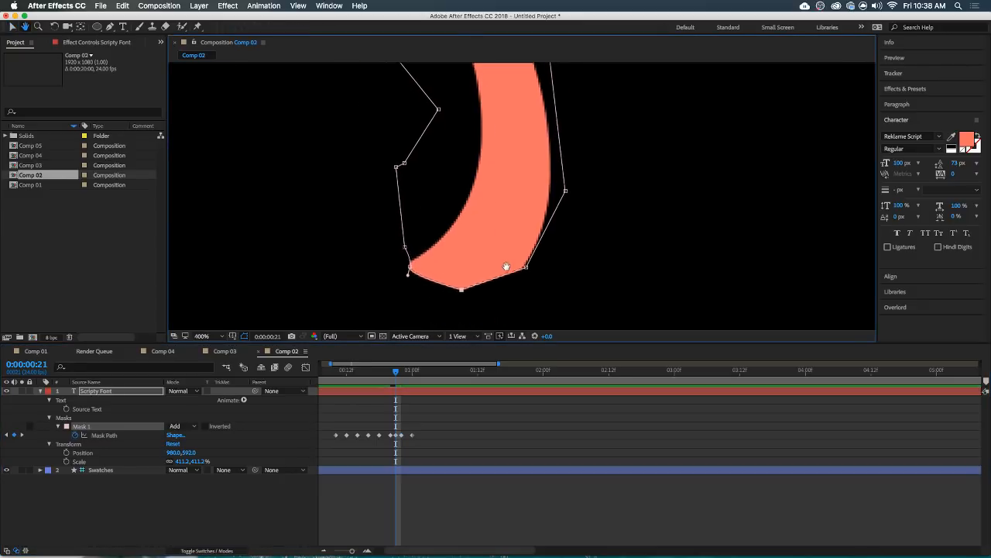
Convert the mask path's corner points to smooth curves at 0:00:00:21 and 0:00:00:22 with the Convert Vertex tool.
{"action": "left_click", "coordinate": [110, 27]}
{"action": "left_click_drag", "start_coordinate": [113, 31], "coordinate": [137, 67]}
{"action": "left_click", "coordinate": [395, 436]}
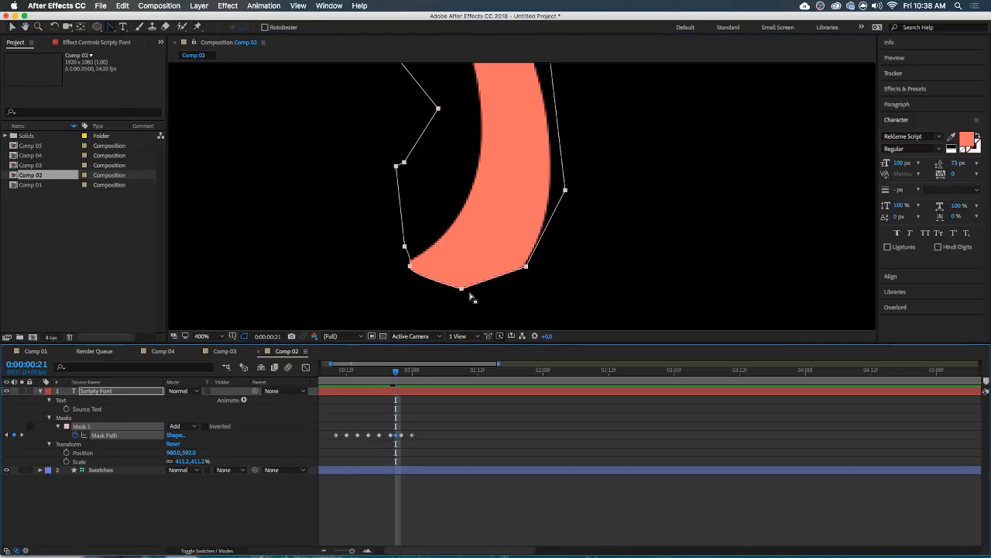
{"action": "scroll", "coordinate": [469, 300], "scroll_direction": "down", "scroll_amount": 2}
{"action": "scroll", "coordinate": [465, 313], "scroll_direction": "up", "scroll_amount": 1}
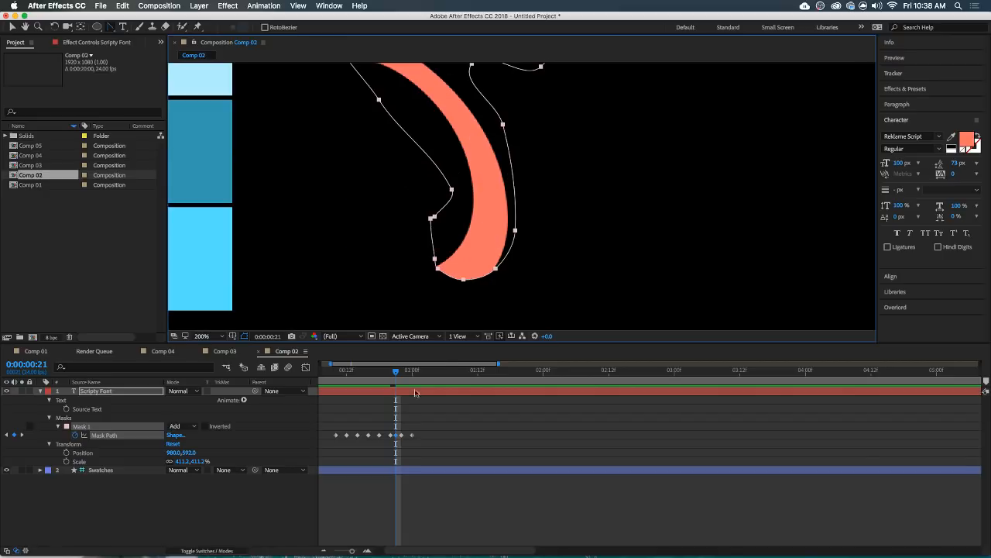
{"action": "left_click", "coordinate": [400, 371]}
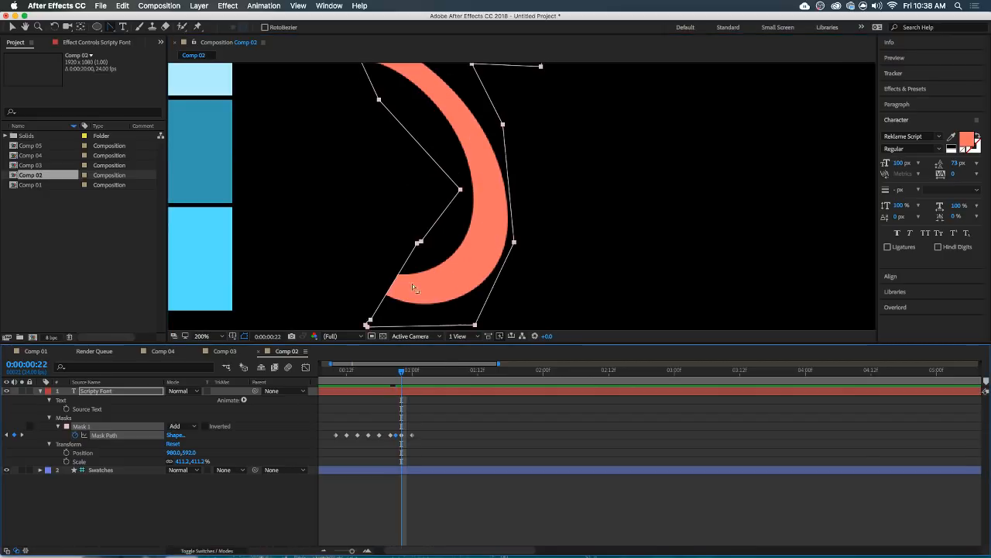
{"action": "left_click", "coordinate": [371, 318]}
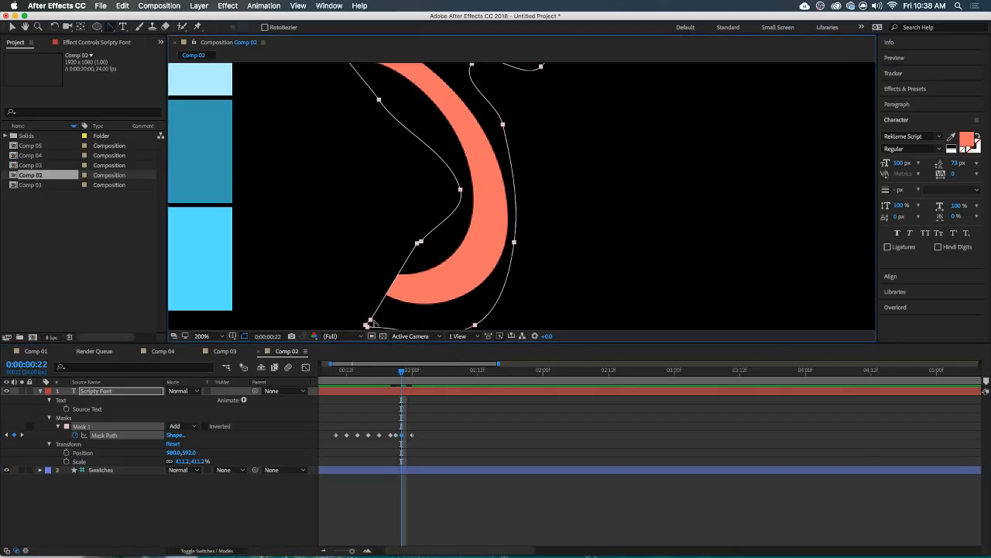
At 0:00:00:23, bend the mask edge outward around the lower hook of the S by adjusting its point's handle.
{"action": "left_click", "coordinate": [409, 373]}
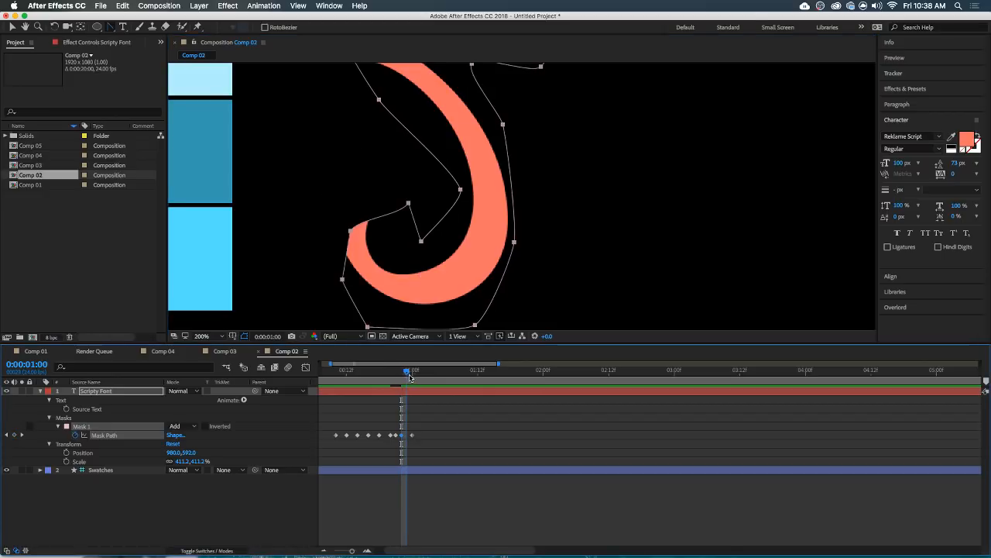
{"action": "key", "text": "v"}
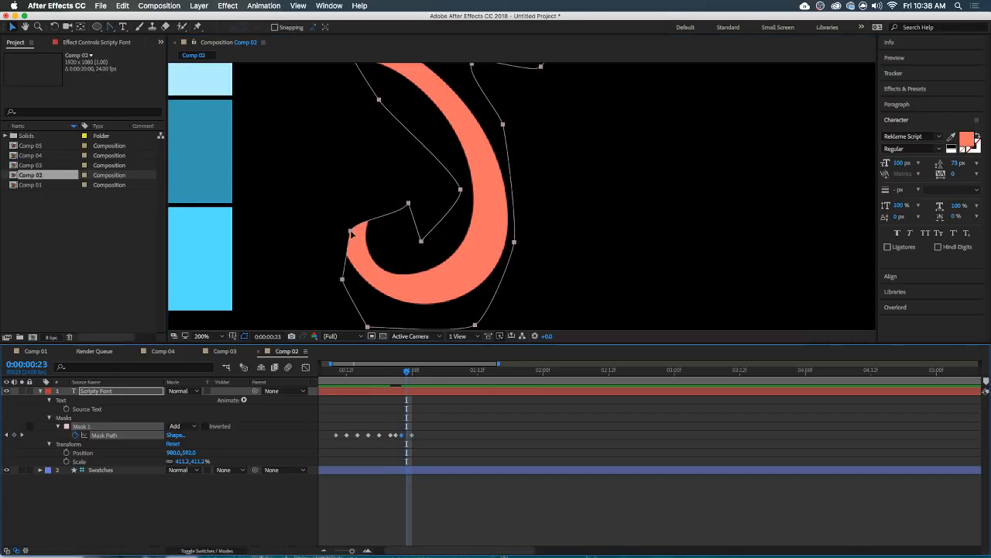
{"action": "left_click", "coordinate": [343, 279]}
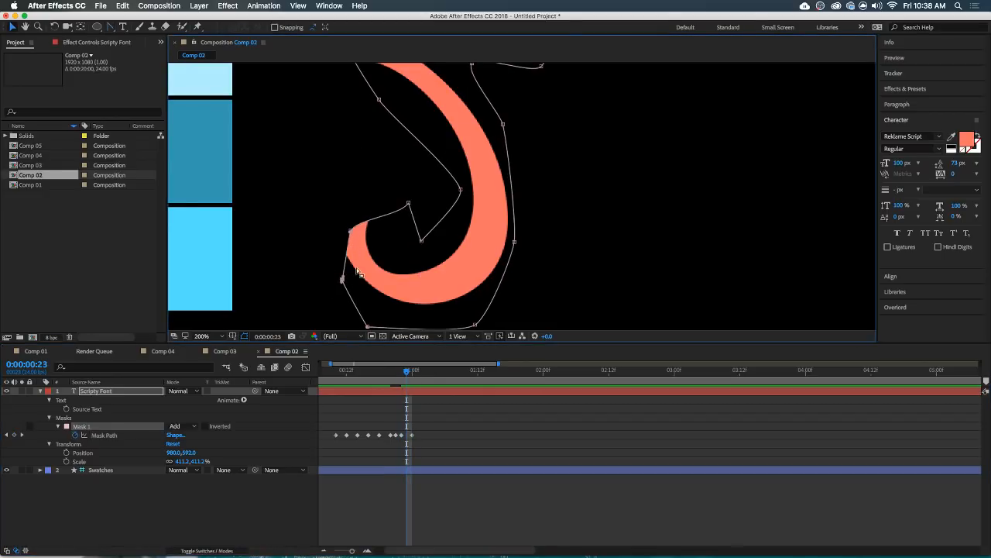
{"action": "left_click_drag", "start_coordinate": [342, 278], "coordinate": [336, 257]}
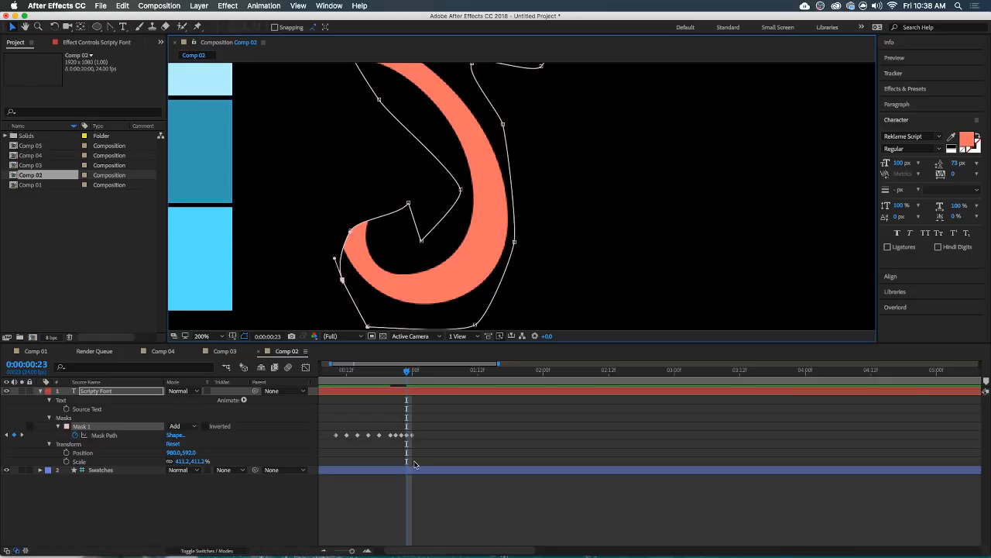
Preview the refined S reveal from 0:00:00:10 in the wider composition view.
{"action": "left_click", "coordinate": [423, 492]}
{"action": "scroll", "coordinate": [427, 274], "scroll_direction": "down", "scroll_amount": 1}
{"action": "left_click_drag", "start_coordinate": [380, 369], "coordinate": [334, 381]}
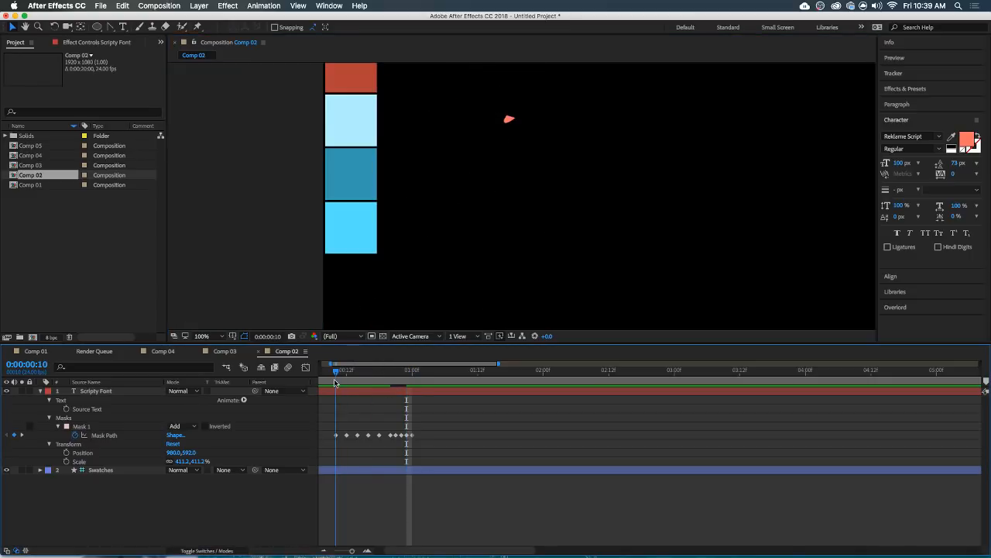
{"action": "scroll", "coordinate": [516, 155], "scroll_direction": "down", "scroll_amount": 2}
{"action": "key", "text": "space"}
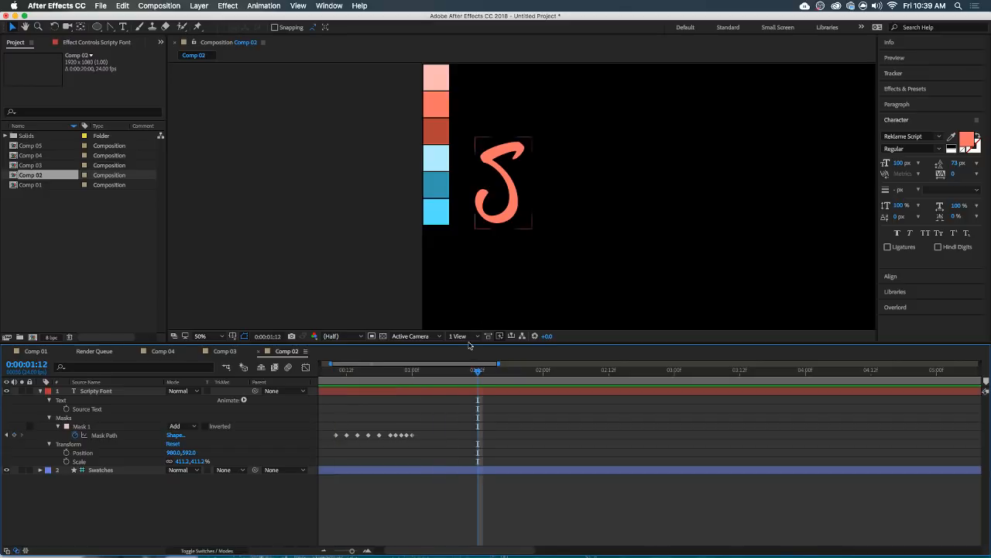
Compress all Mask Path keyframes to speed up the S reveal, spread the later ones back out, and preview the timing.
{"action": "left_click_drag", "start_coordinate": [442, 412], "coordinate": [341, 443]}
{"action": "left_click_drag", "start_coordinate": [411, 438], "coordinate": [380, 435]}
{"action": "left_click", "coordinate": [335, 375]}
{"action": "key", "text": "space"}
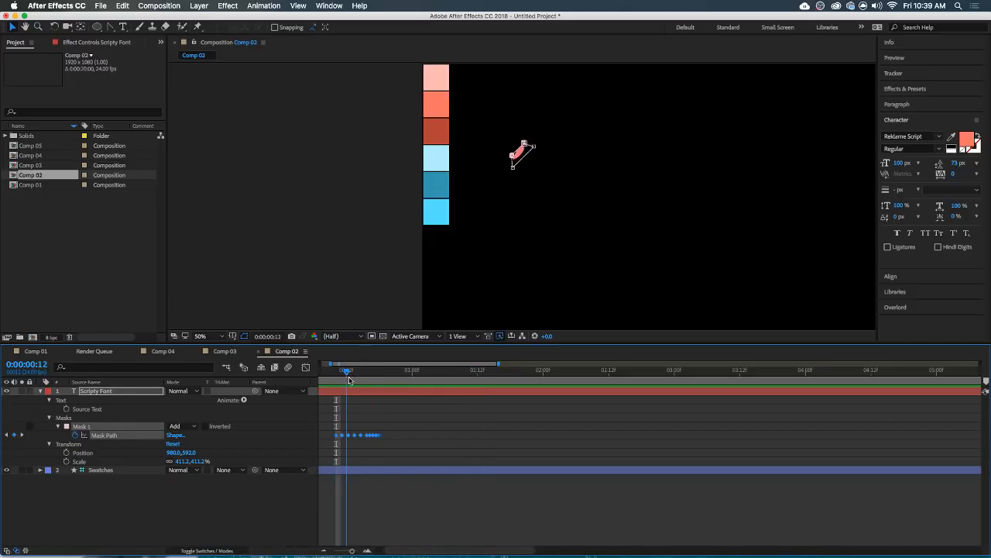
{"action": "left_click", "coordinate": [363, 375]}
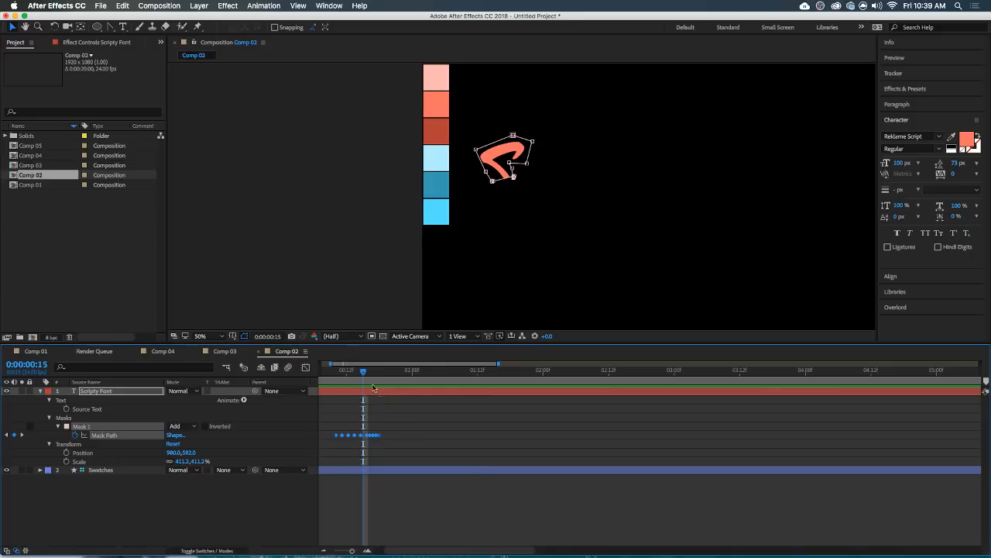
{"action": "mouse_move", "coordinate": [388, 432]}
{"action": "left_mouse_down"}
{"action": "mouse_move", "coordinate": [373, 442]}
{"action": "mouse_move", "coordinate": [400, 438]}
{"action": "left_mouse_up"}
{"action": "key", "text": "space"}
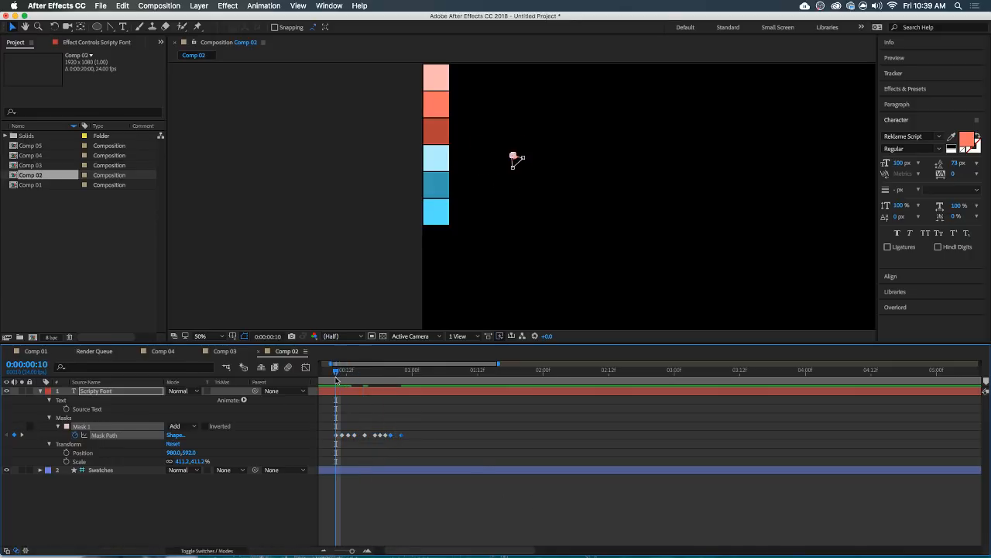
Step through the reveal to 0:00:00:21 and adjust the mask there around the lower hook of the S.
{"action": "left_click", "coordinate": [374, 371]}
{"action": "key", "text": "Page_Down"}
{"action": "key", "text": "Page_Down"}
{"action": "key", "text": "Page_Down"}
{"action": "key", "text": "Page_Down"}
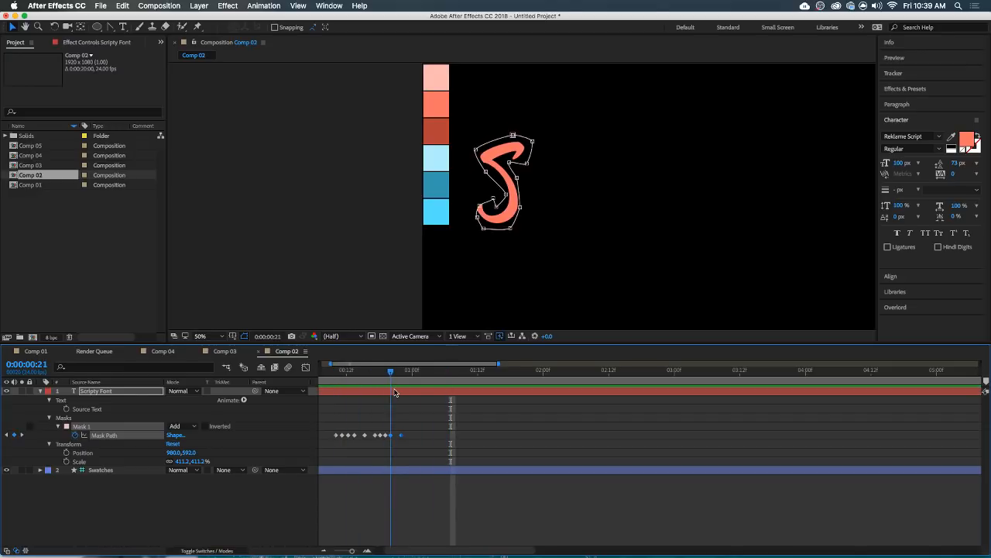
{"action": "scroll", "coordinate": [453, 223], "scroll_direction": "up", "scroll_amount": 2}
{"action": "left_click_drag", "start_coordinate": [499, 166], "coordinate": [497, 163]}
{"action": "left_click", "coordinate": [547, 513]}
{"action": "key", "text": "space"}
{"action": "left_click_drag", "start_coordinate": [634, 240], "coordinate": [597, 261]}
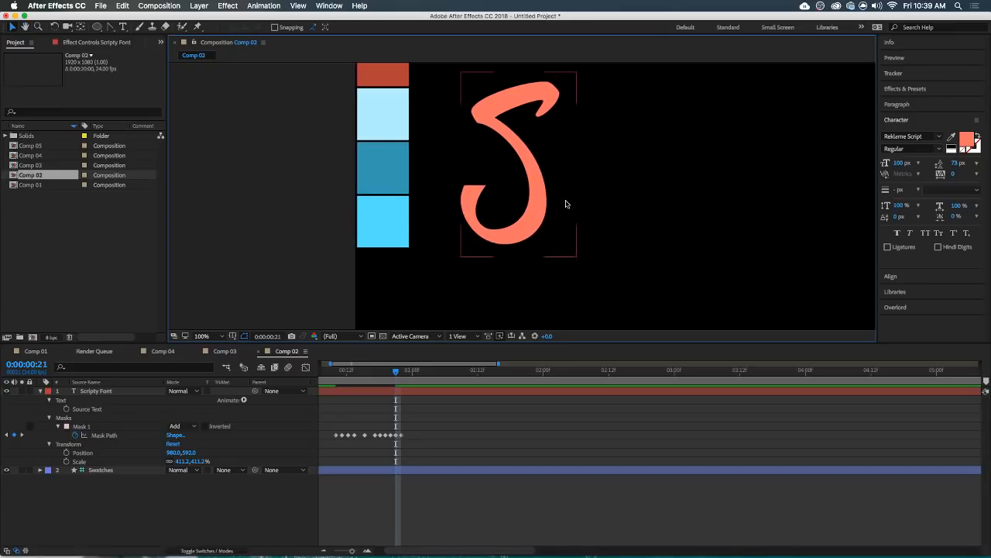
{"action": "key", "text": "space"}
{"action": "left_click_drag", "start_coordinate": [623, 186], "coordinate": [584, 214]}
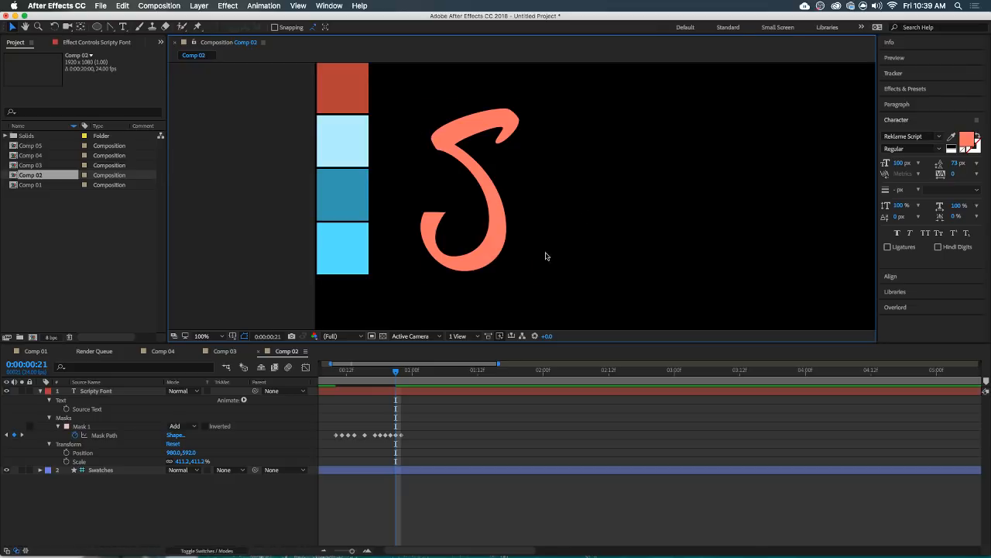
Preview the retimed S reveal from 0:00:00:10.
{"action": "left_click_drag", "start_coordinate": [391, 376], "coordinate": [337, 399]}
{"action": "key", "text": "space"}
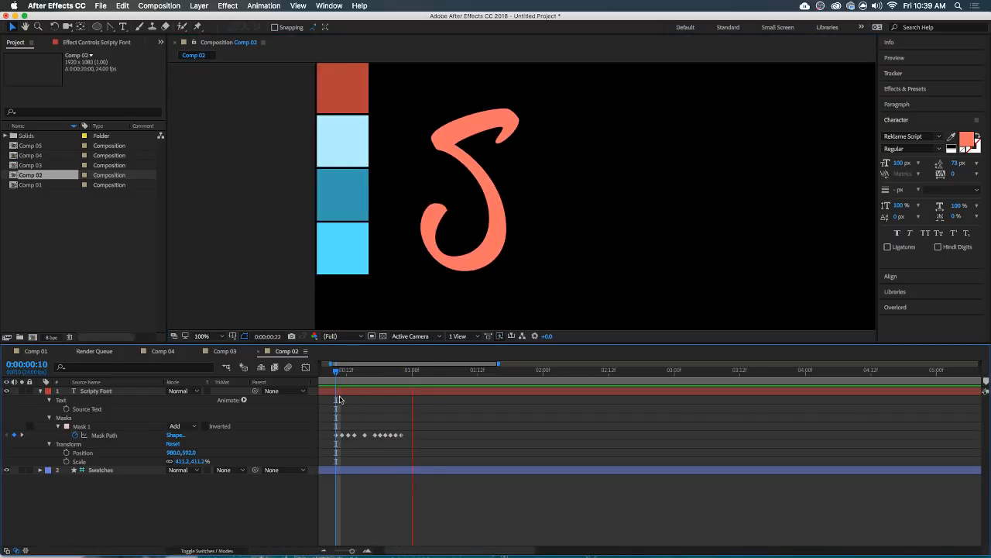
{"action": "left_click", "coordinate": [373, 395]}
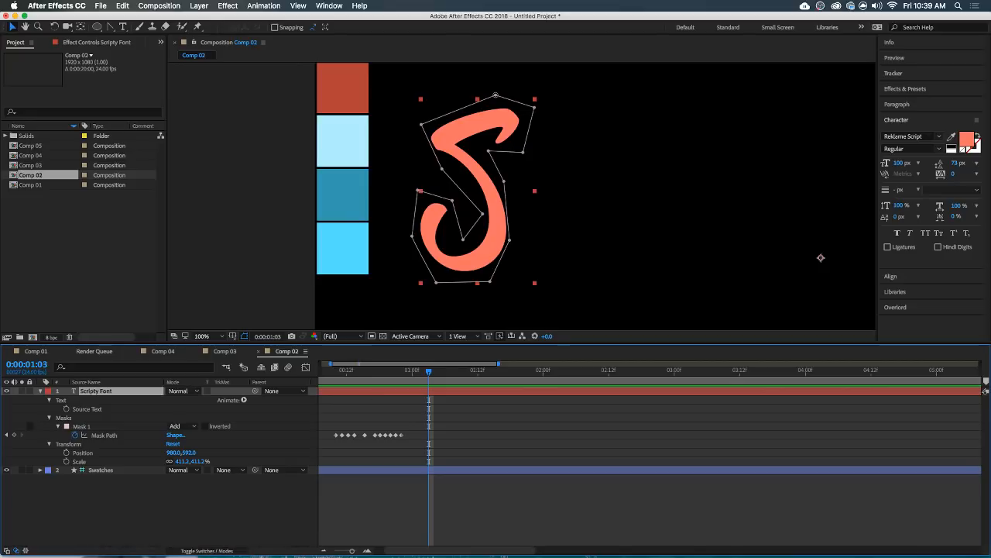
{"action": "left_click", "coordinate": [508, 516]}
{"action": "left_click_drag", "start_coordinate": [541, 266], "coordinate": [493, 272]}
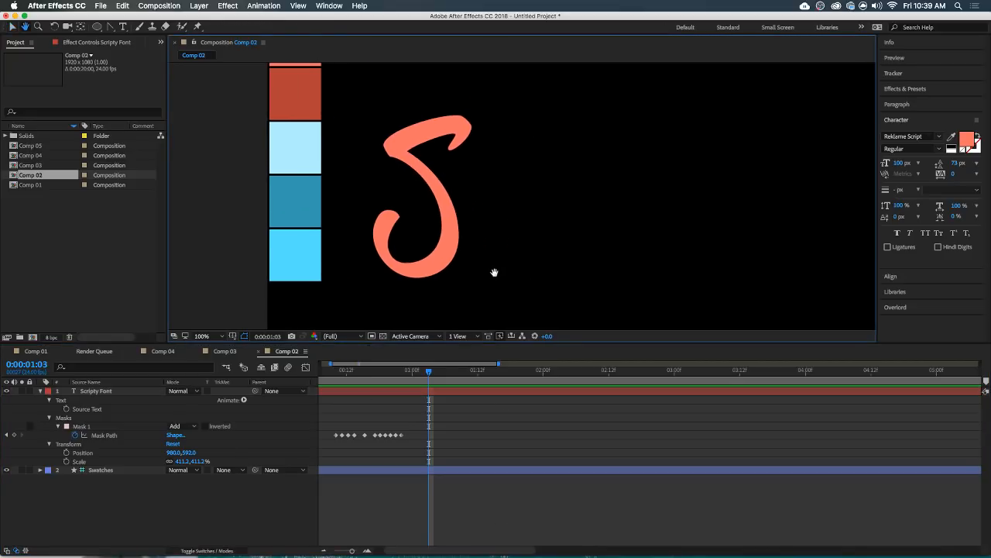
Collapse the Scripty Font layer's properties and duplicate the layer.
{"action": "left_click", "coordinate": [40, 392]}
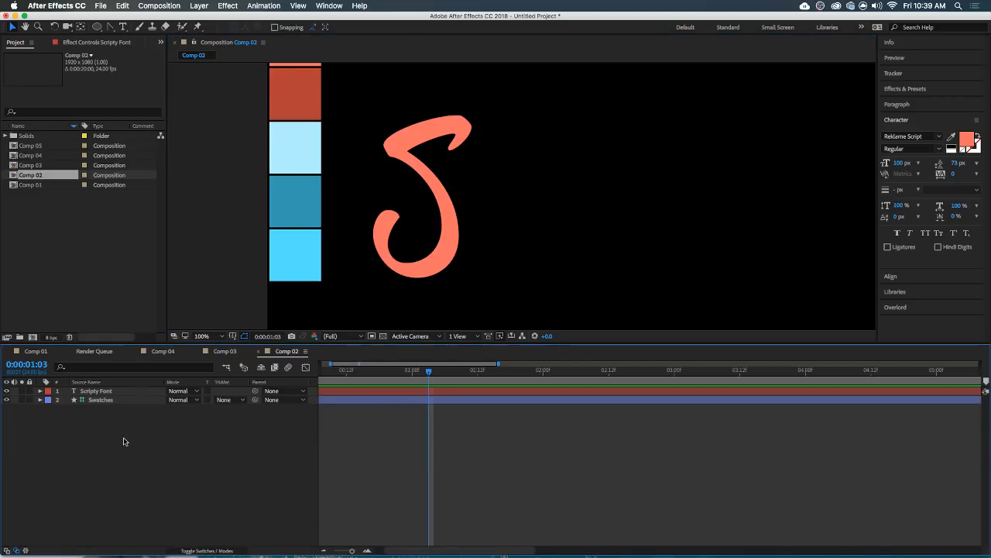
{"action": "left_click", "coordinate": [112, 392]}
{"action": "key", "text": "super+d"}
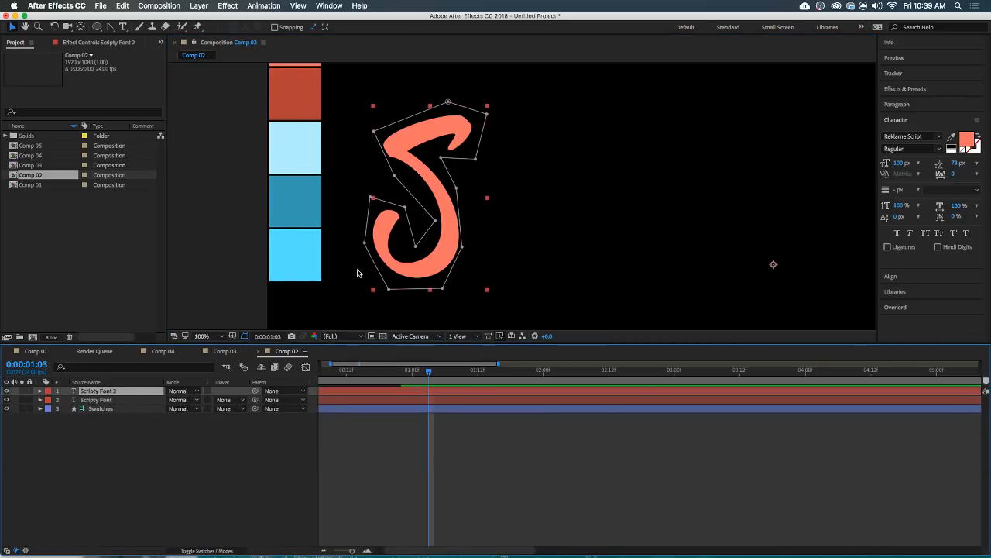
Delete the Mask Path keyframes and Mask 1 from the duplicated Scripty Font layer.
{"action": "key", "text": "u"}
{"action": "left_click_drag", "start_coordinate": [410, 409], "coordinate": [305, 443]}
{"action": "key", "text": "Delete"}
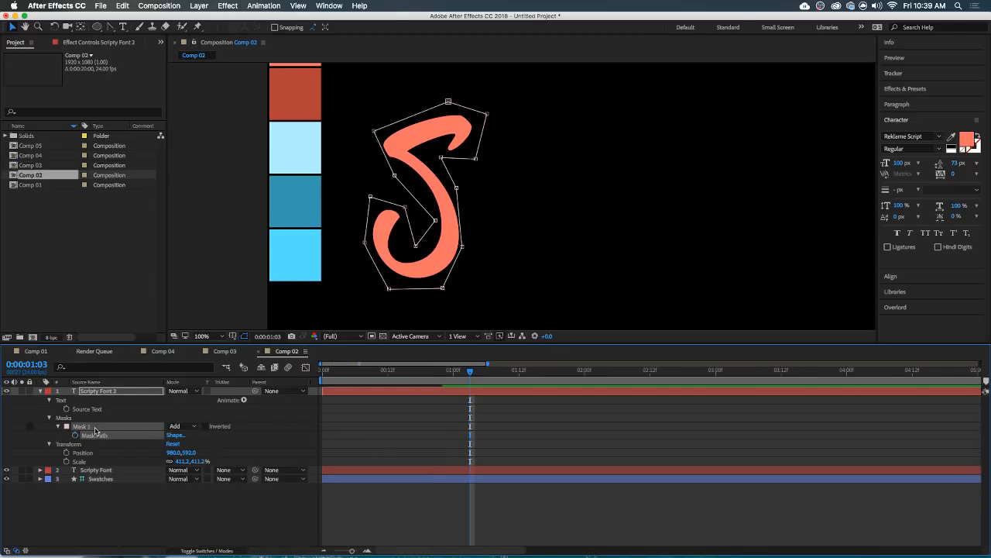
{"action": "key", "text": "Delete"}
{"action": "left_click", "coordinate": [516, 218]}
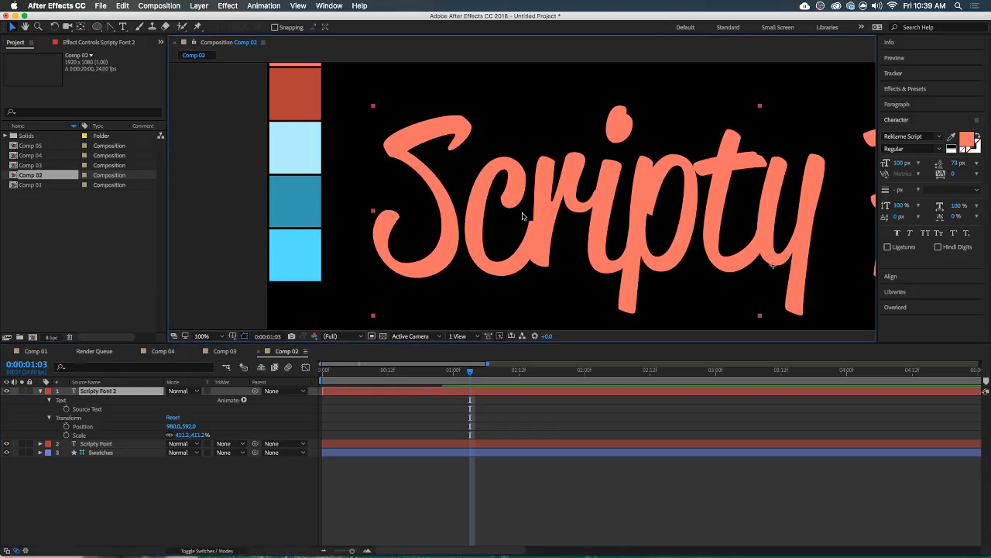
Examine the unmasked Scripty Font lettering up close, including where the c, r and following letters join.
{"action": "left_click_drag", "start_coordinate": [567, 216], "coordinate": [511, 223]}
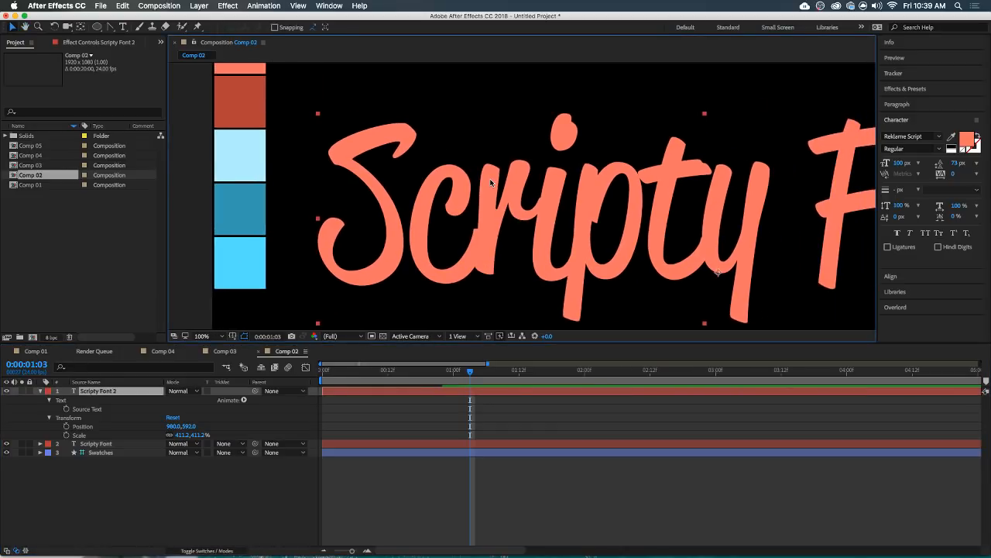
{"action": "scroll", "coordinate": [463, 152], "scroll_direction": "up", "scroll_amount": 1}
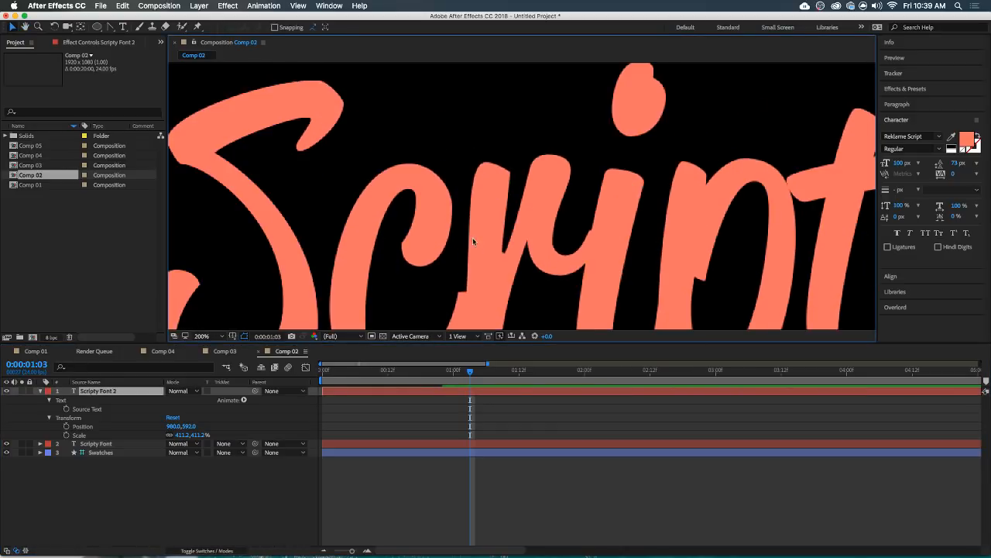
{"action": "left_click_drag", "start_coordinate": [489, 302], "coordinate": [427, 199]}
{"action": "scroll", "coordinate": [392, 150], "scroll_direction": "down", "scroll_amount": 1}
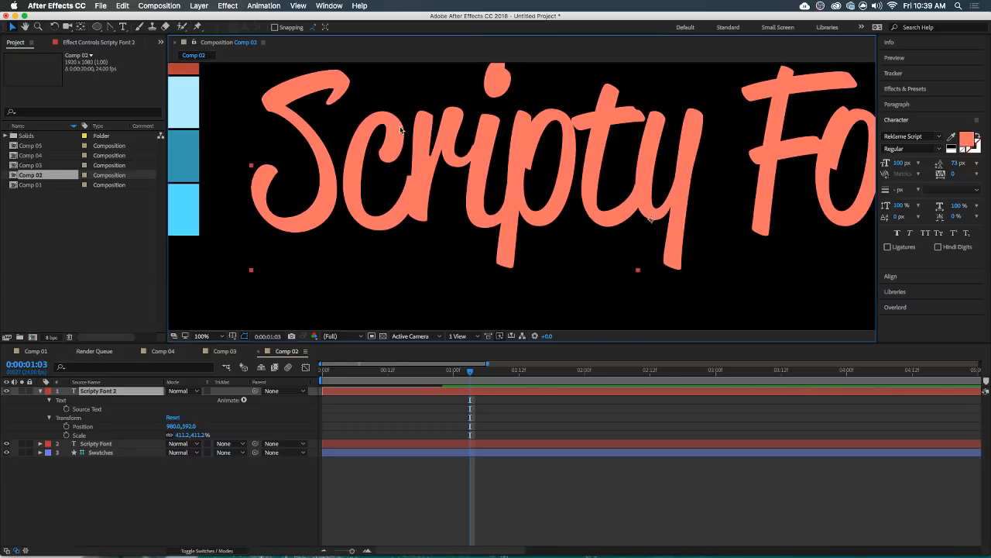
{"action": "left_click_drag", "start_coordinate": [614, 146], "coordinate": [581, 179]}
{"action": "scroll", "coordinate": [580, 179], "scroll_direction": "down", "scroll_amount": 1}
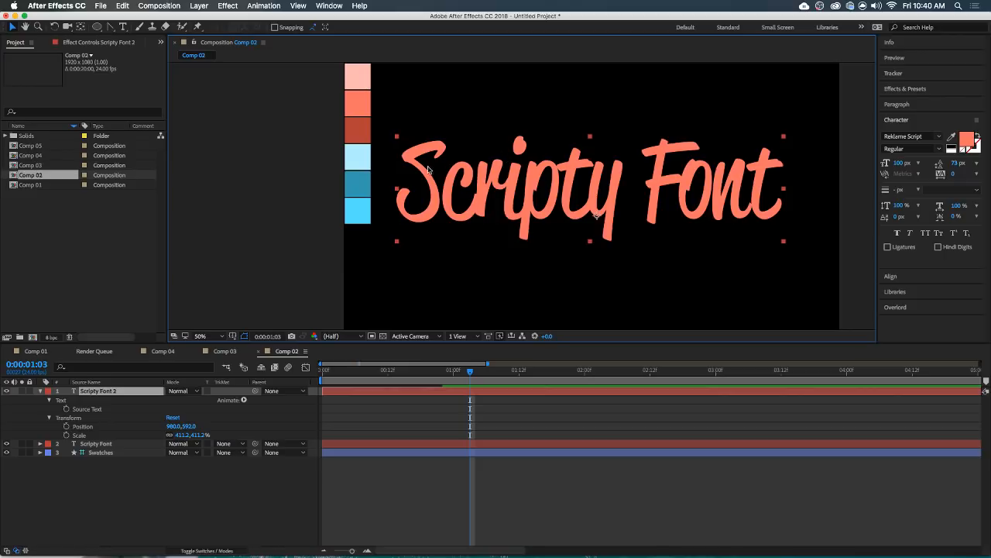
Hide the Swatches layer and the original Scripty Font layer, leaving only the duplicated lettering displayed.
{"action": "scroll", "coordinate": [428, 169], "scroll_direction": "up", "scroll_amount": 2}
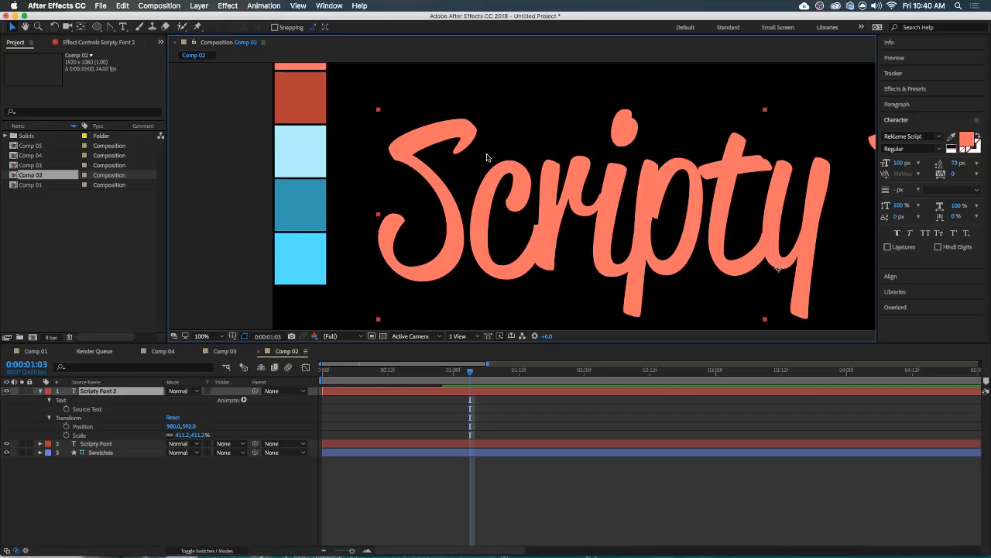
{"action": "left_click", "coordinate": [488, 499]}
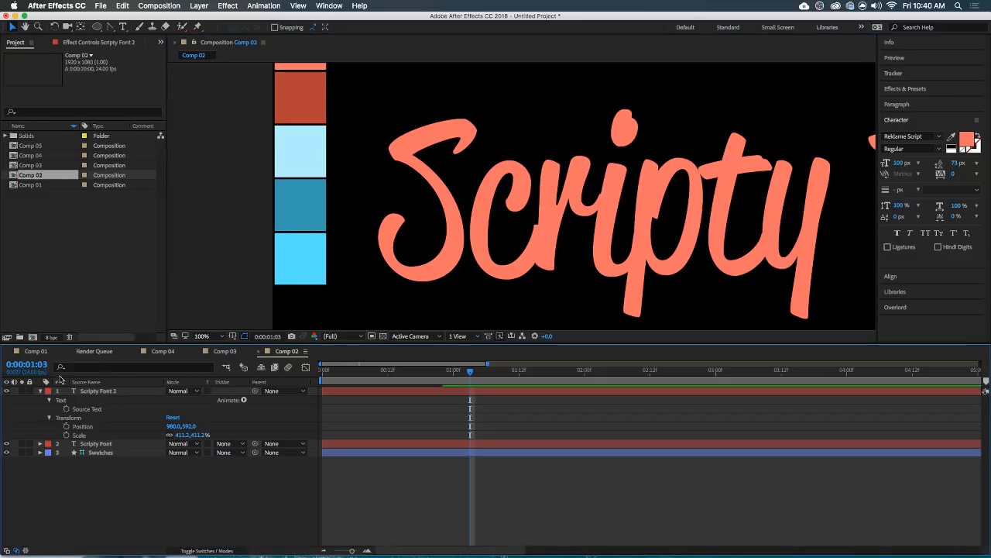
{"action": "left_click", "coordinate": [6, 452]}
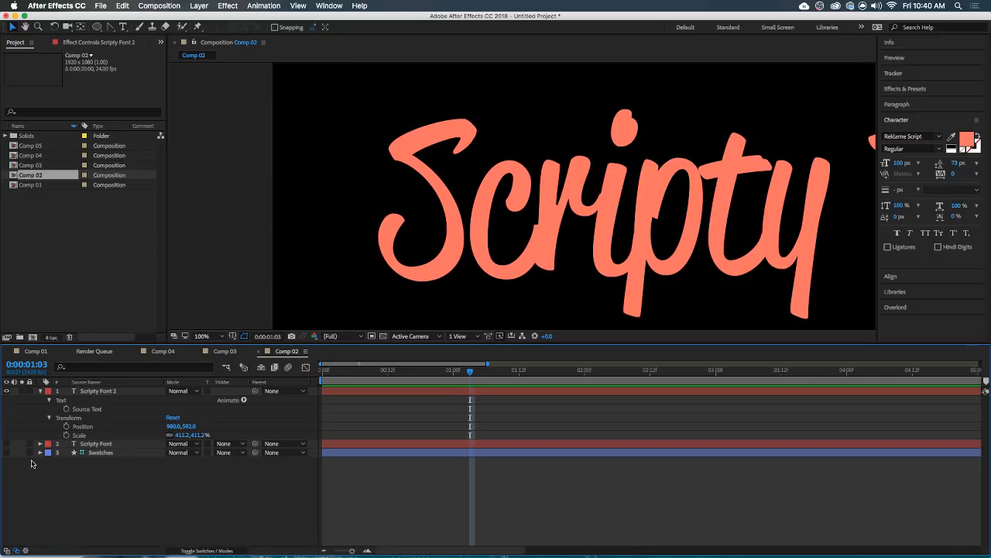
{"action": "left_click_drag", "start_coordinate": [555, 215], "coordinate": [533, 219]}
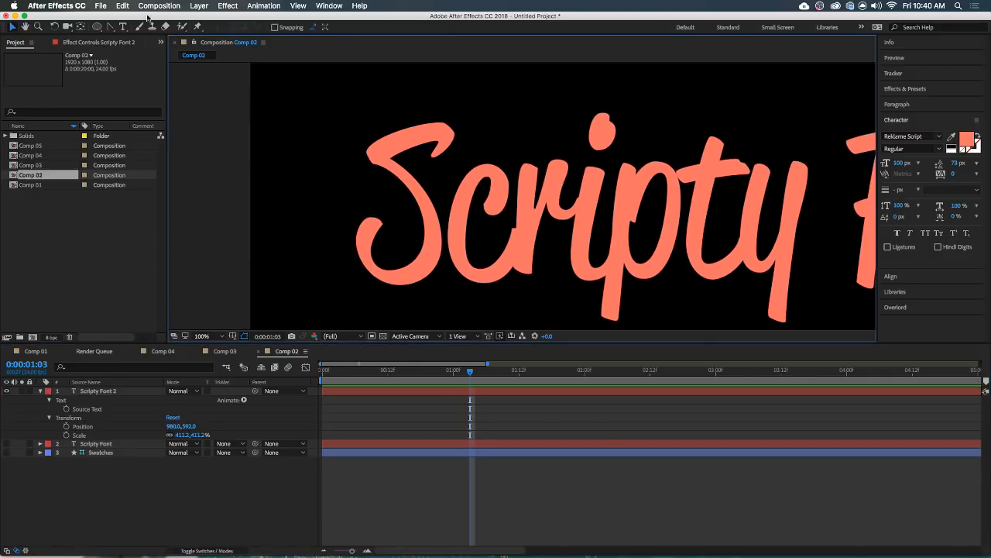
Set the Pen tool's stroke to magenta and 30 px wide while drawing a trial segment on the S's upper tip.
{"action": "left_click", "coordinate": [111, 27]}
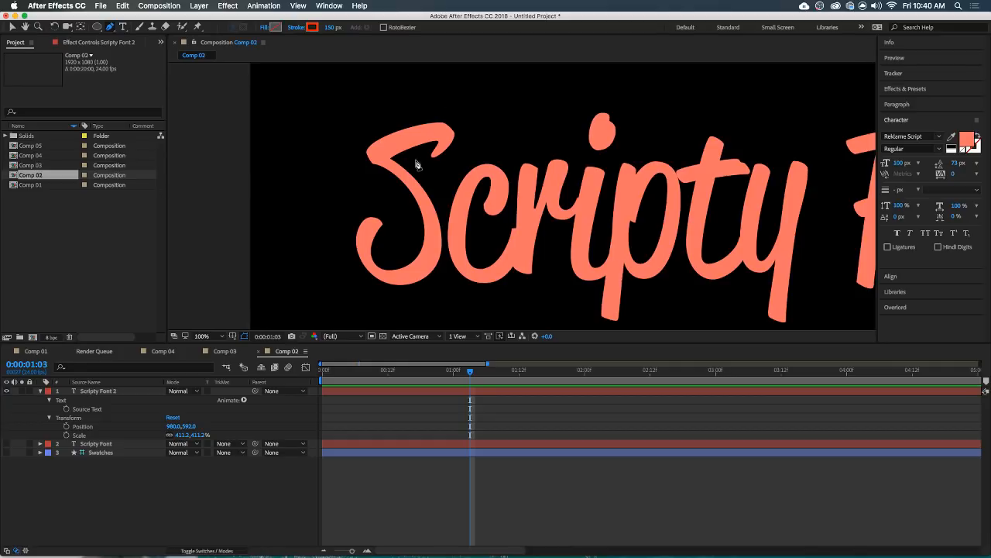
{"action": "left_click", "coordinate": [433, 488]}
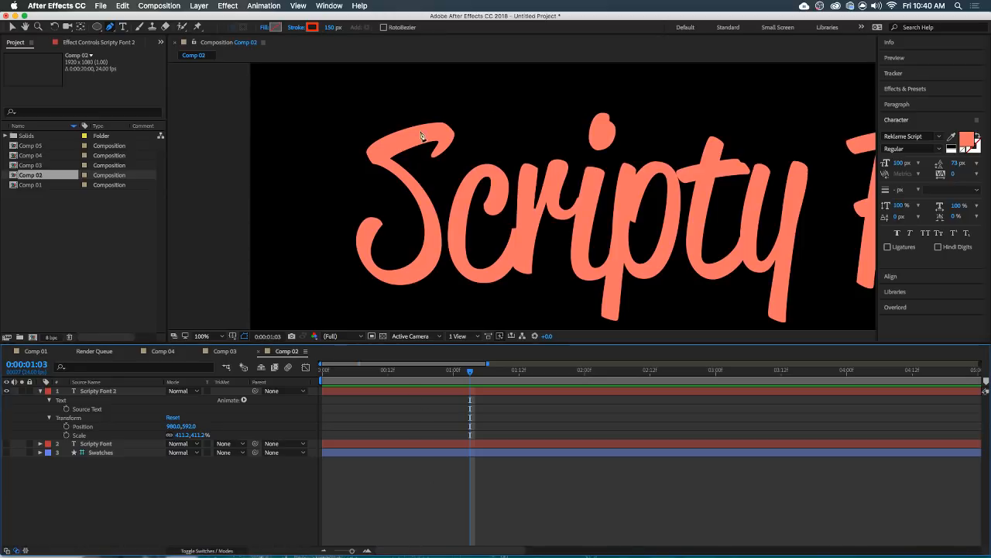
{"action": "left_click", "coordinate": [312, 27]}
{"action": "left_click", "coordinate": [229, 307]}
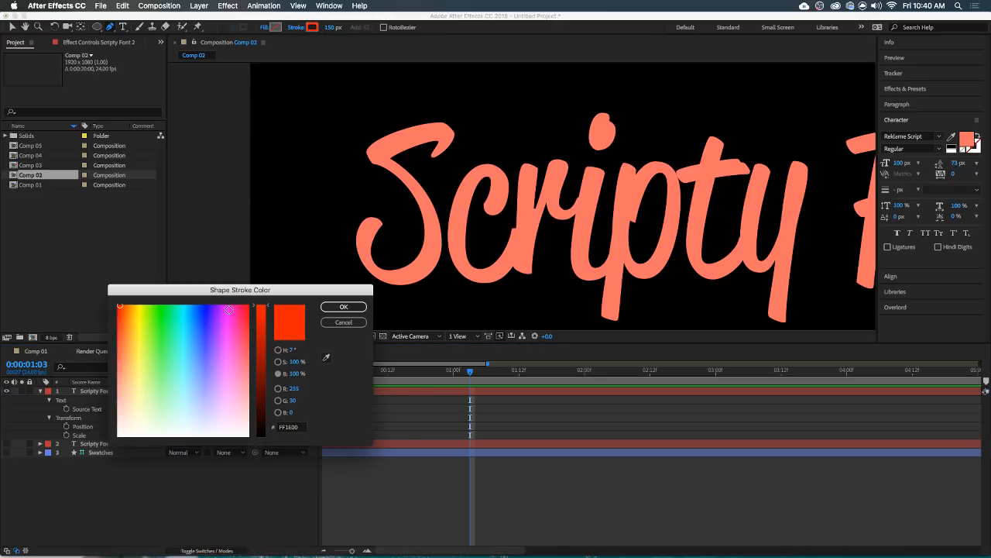
{"action": "left_click", "coordinate": [344, 307]}
{"action": "left_click_drag", "start_coordinate": [432, 161], "coordinate": [439, 129]}
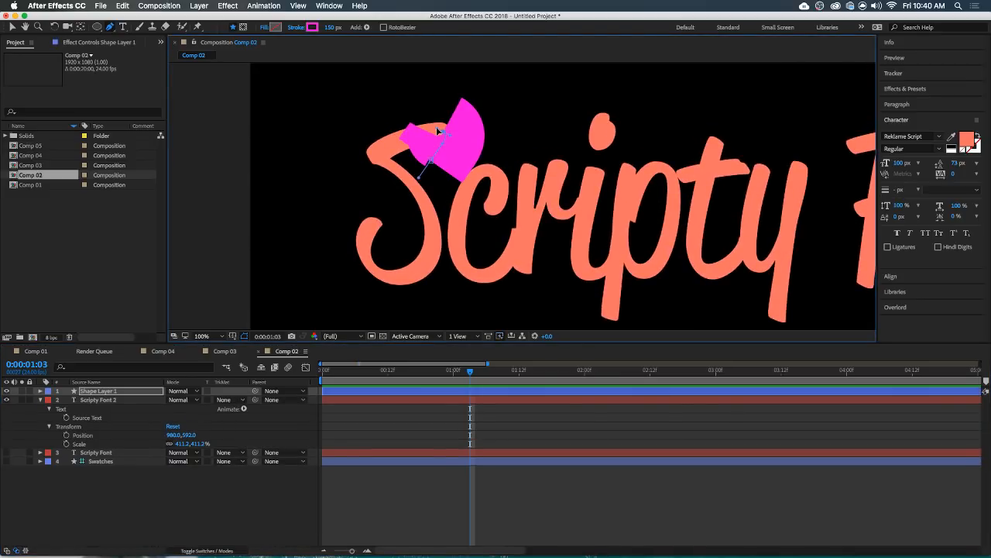
{"action": "left_click_drag", "start_coordinate": [332, 27], "coordinate": [303, 30]}
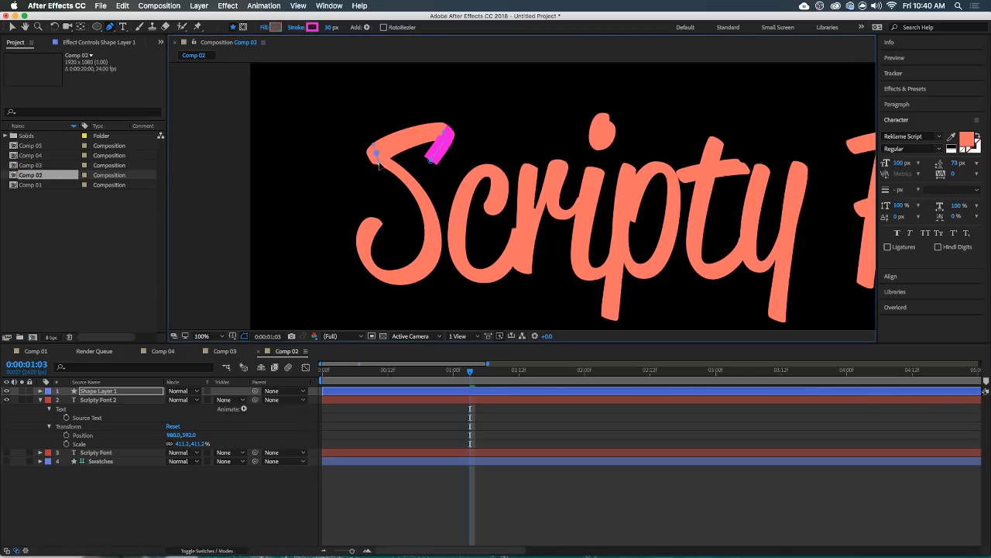
Stop the accidental playback and delete the trial shape layer with the short magenta segment.
{"action": "key", "text": "h"}
{"action": "key", "text": "space"}
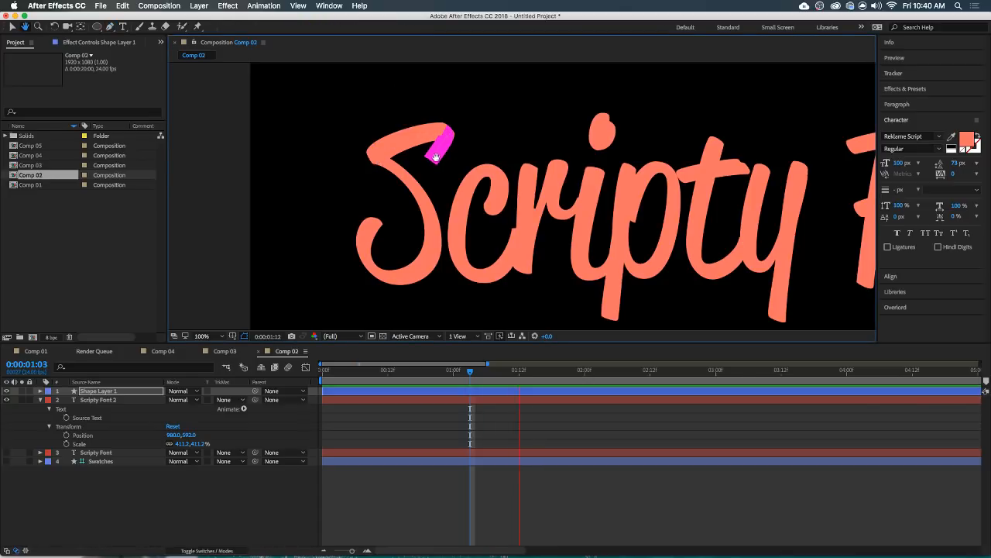
{"action": "key", "text": "space"}
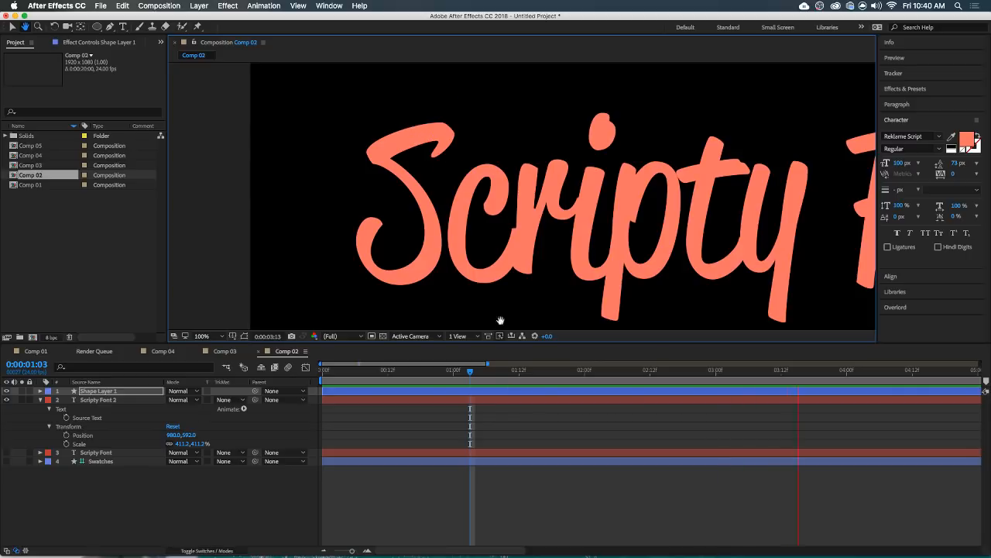
{"action": "left_click", "coordinate": [497, 390]}
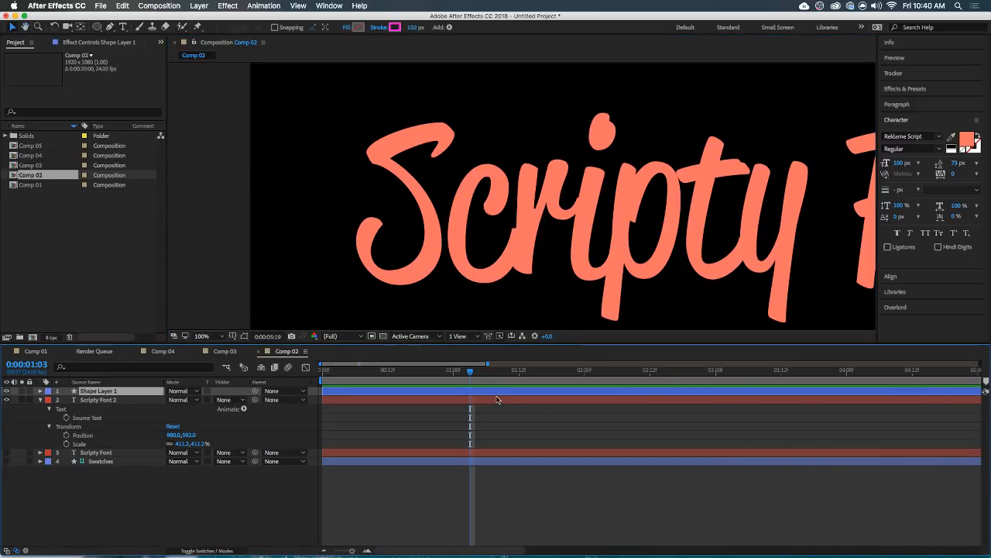
{"action": "key", "text": "Delete"}
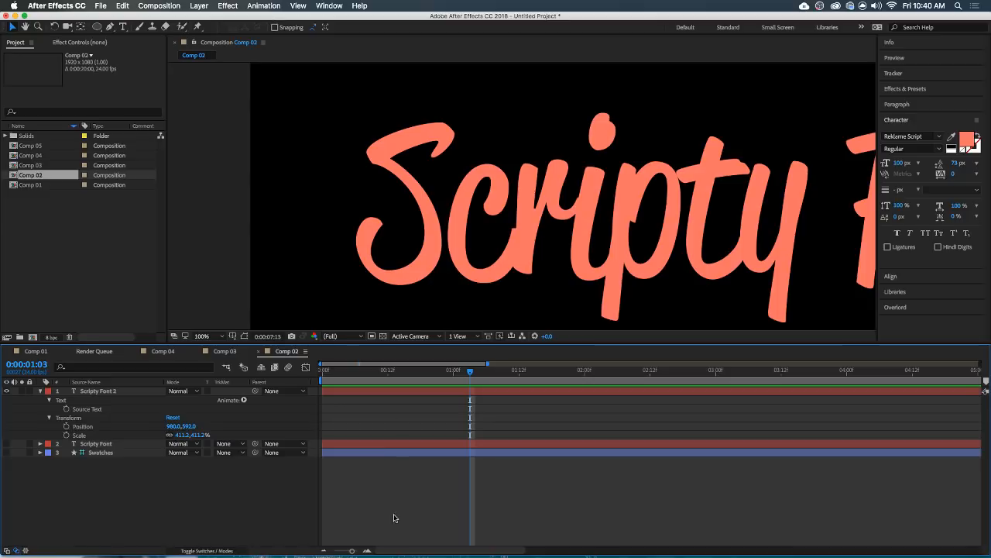
Trace the S on a new shape layer with the Pen tool, from its lower curl to its upper tip.
{"action": "left_click", "coordinate": [110, 27]}
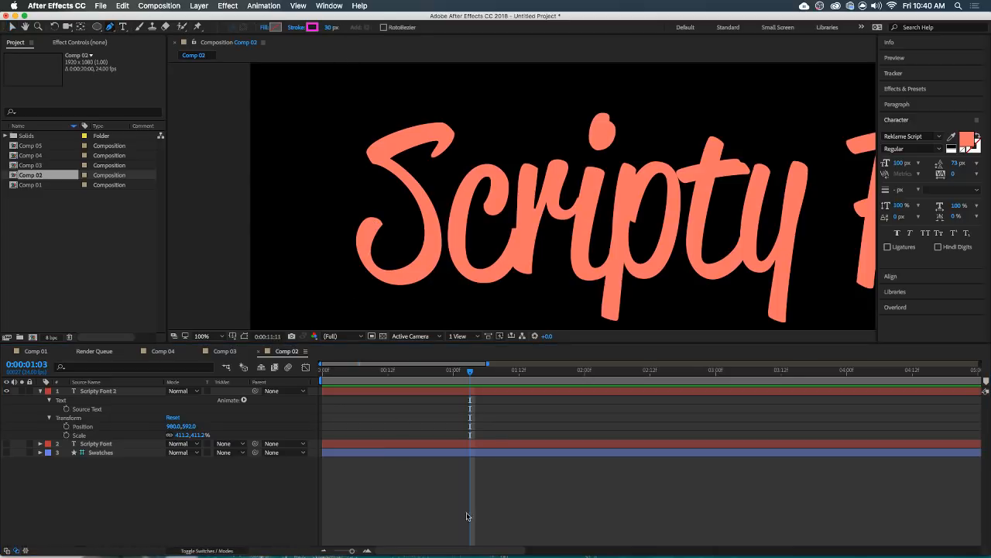
{"action": "left_click", "coordinate": [380, 206]}
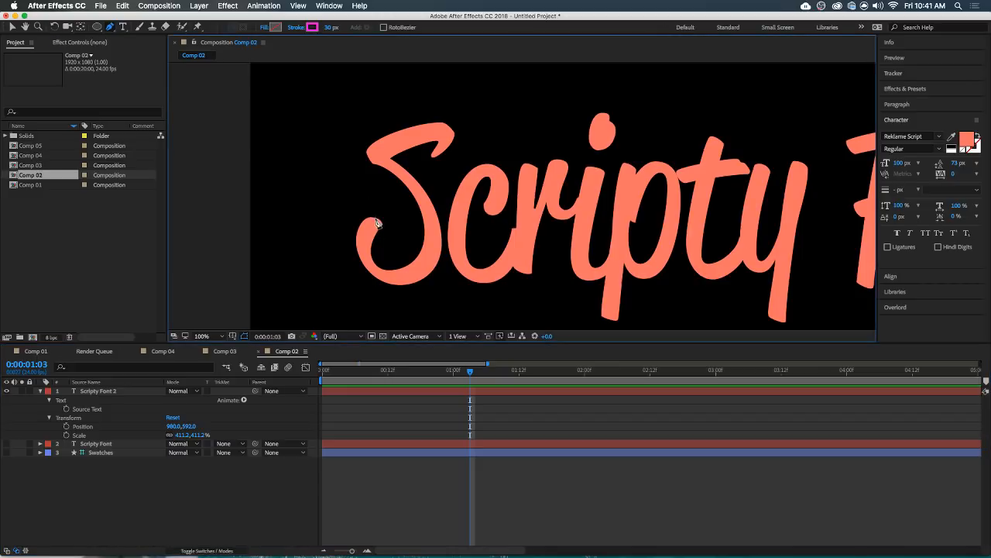
{"action": "mouse_move", "coordinate": [372, 273]}
{"action": "left_mouse_down"}
{"action": "mouse_move", "coordinate": [394, 286]}
{"action": "mouse_move", "coordinate": [426, 261]}
{"action": "mouse_move", "coordinate": [431, 227]}
{"action": "mouse_move", "coordinate": [415, 186]}
{"action": "mouse_move", "coordinate": [369, 151]}
{"action": "left_mouse_up"}
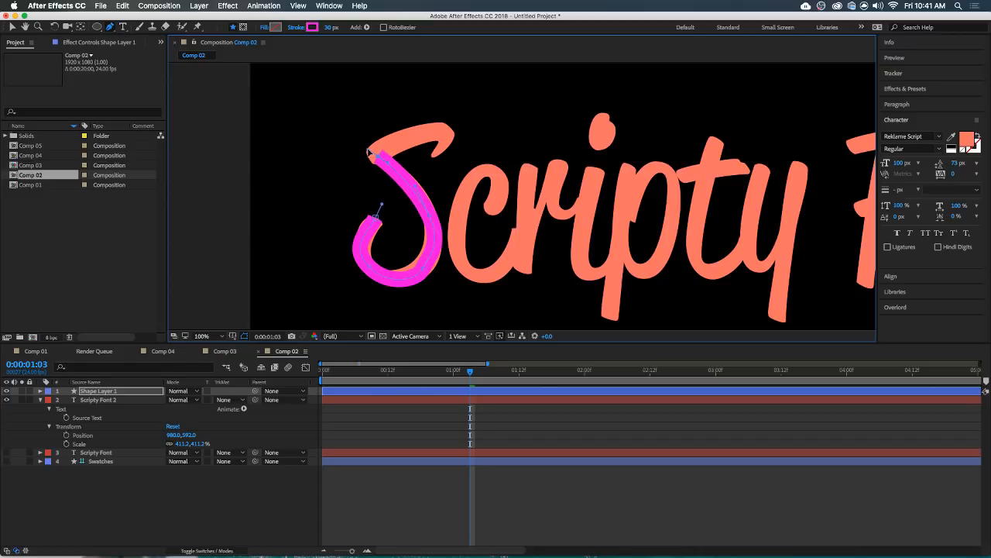
{"action": "mouse_move", "coordinate": [444, 134]}
{"action": "left_mouse_down"}
{"action": "mouse_move", "coordinate": [441, 147]}
{"action": "mouse_move", "coordinate": [449, 134]}
{"action": "left_mouse_up"}
{"action": "left_click", "coordinate": [433, 159]}
Adjust the traced path's points and curves along the S, including its lower starting point, to follow the letter's centre.
{"action": "key", "text": "v"}
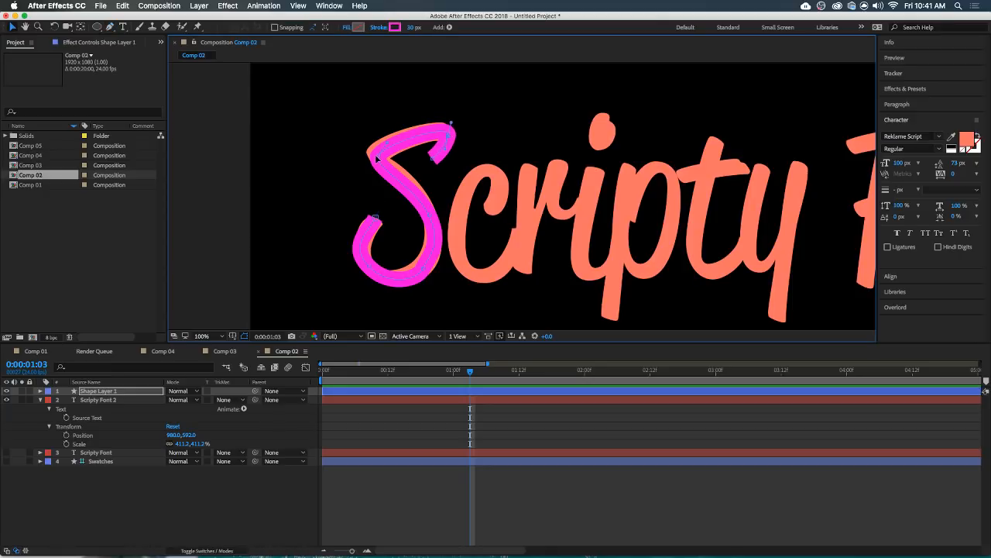
{"action": "left_click_drag", "start_coordinate": [377, 158], "coordinate": [375, 153]}
{"action": "left_click_drag", "start_coordinate": [418, 195], "coordinate": [409, 161]}
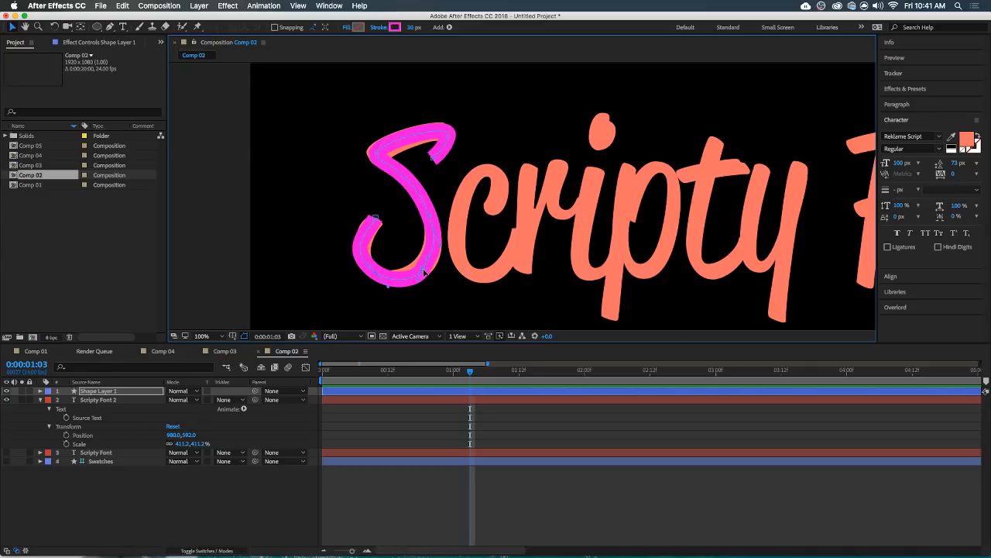
{"action": "left_click_drag", "start_coordinate": [430, 258], "coordinate": [418, 271]}
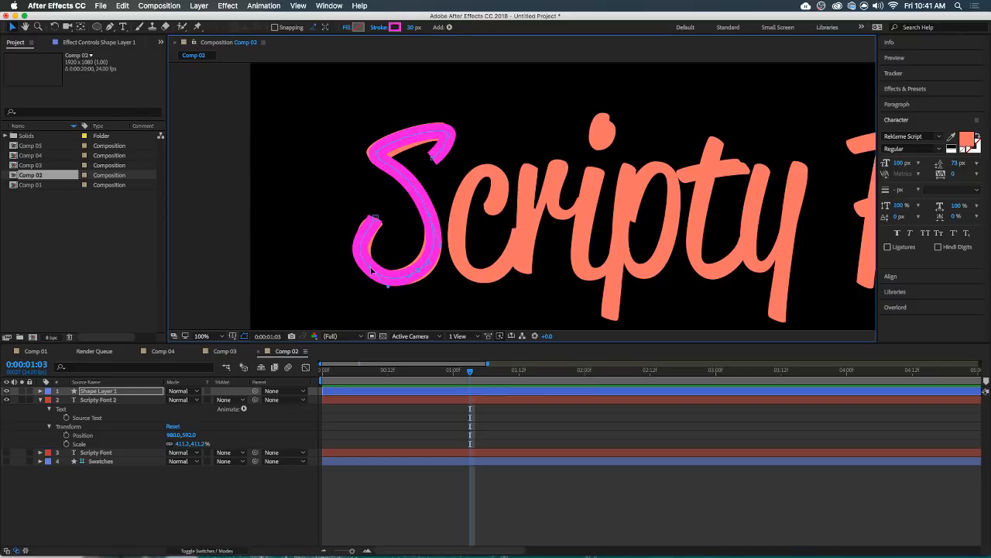
{"action": "left_click", "coordinate": [382, 216]}
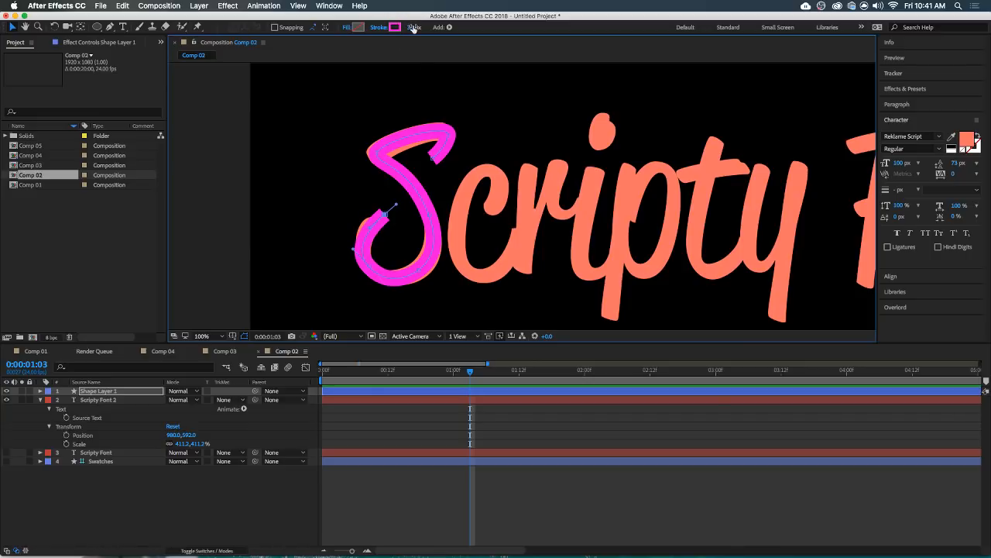
Widen the S shape's stroke to 49 px and set Scripty Font 2's track matte to Alpha Matte "Shape Layer 1".
{"action": "mouse_move", "coordinate": [412, 28]}
{"action": "left_mouse_down"}
{"action": "mouse_move", "coordinate": [427, 27]}
{"action": "mouse_move", "coordinate": [411, 27]}
{"action": "left_mouse_up"}
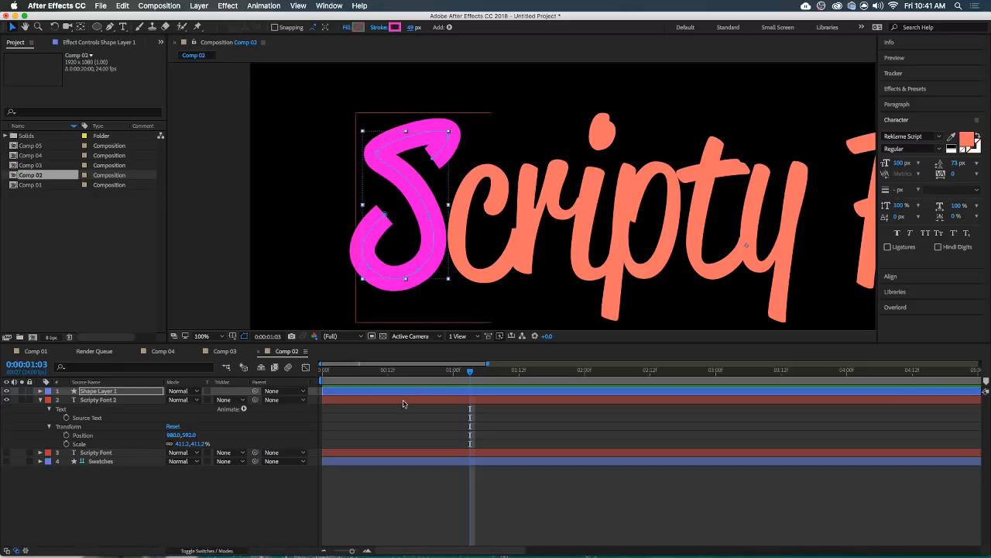
{"action": "left_click", "coordinate": [242, 401]}
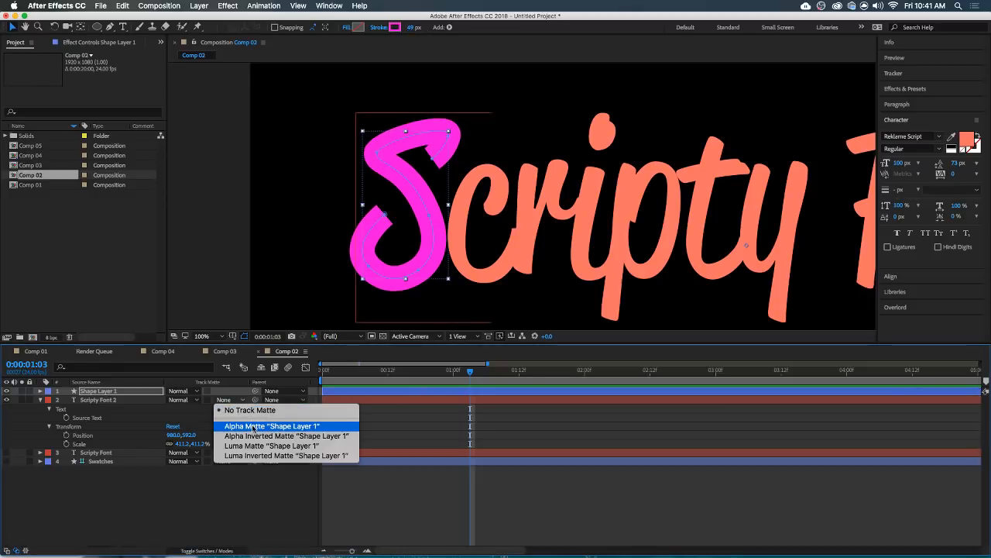
{"action": "left_click", "coordinate": [259, 426]}
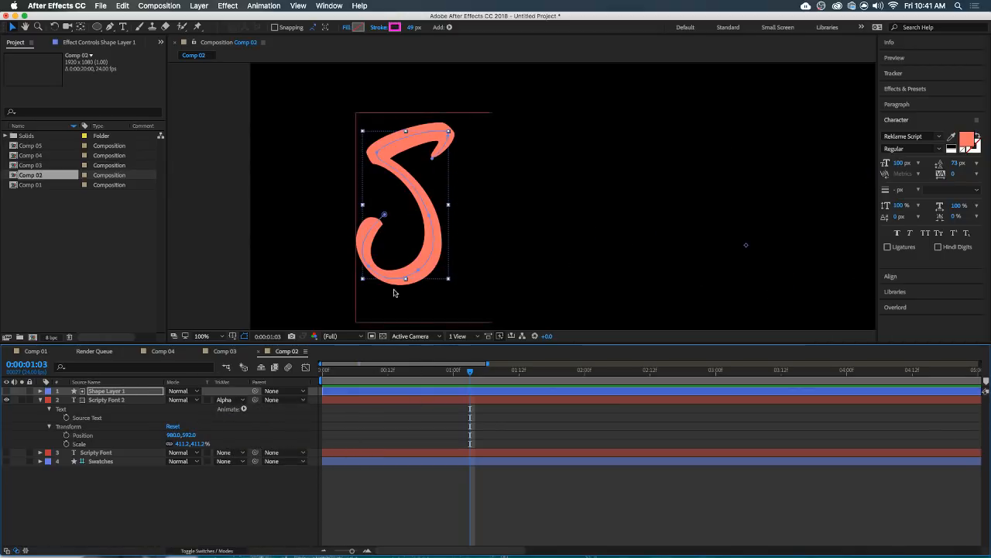
Add Trim Paths to Shape 1 of Shape Layer 1, place it above Stroke 1 and expand its properties.
{"action": "left_click", "coordinate": [403, 391]}
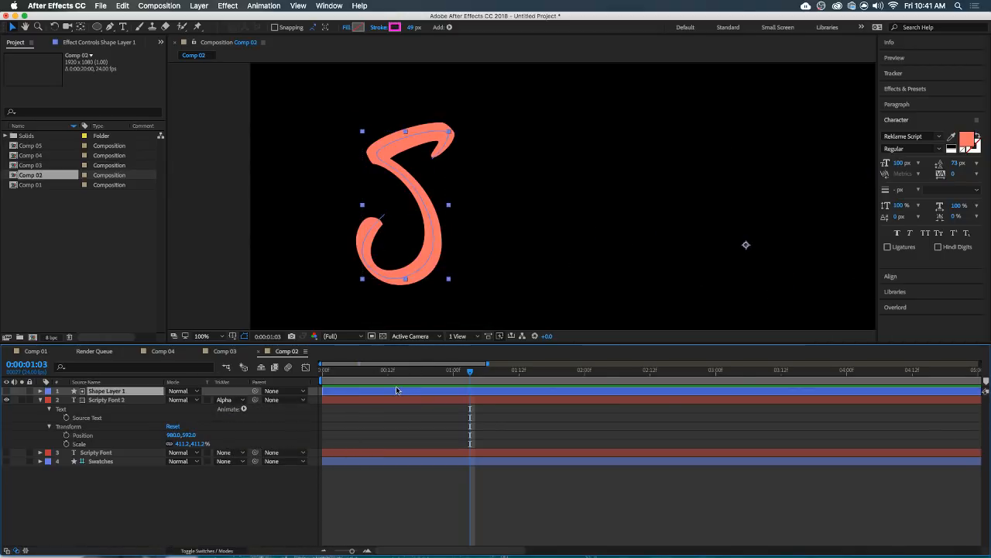
{"action": "key", "text": "u"}
{"action": "key", "text": "u"}
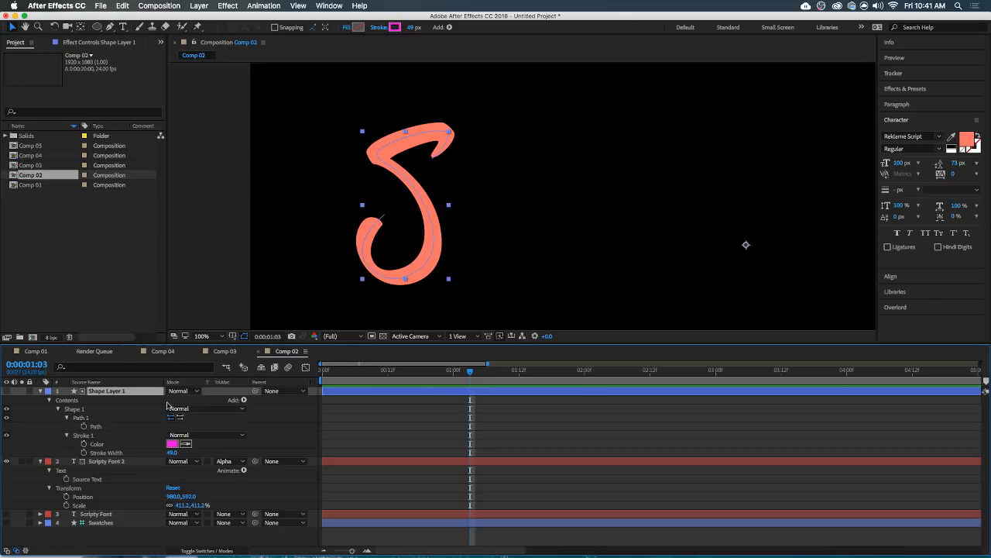
{"action": "left_click", "coordinate": [244, 401]}
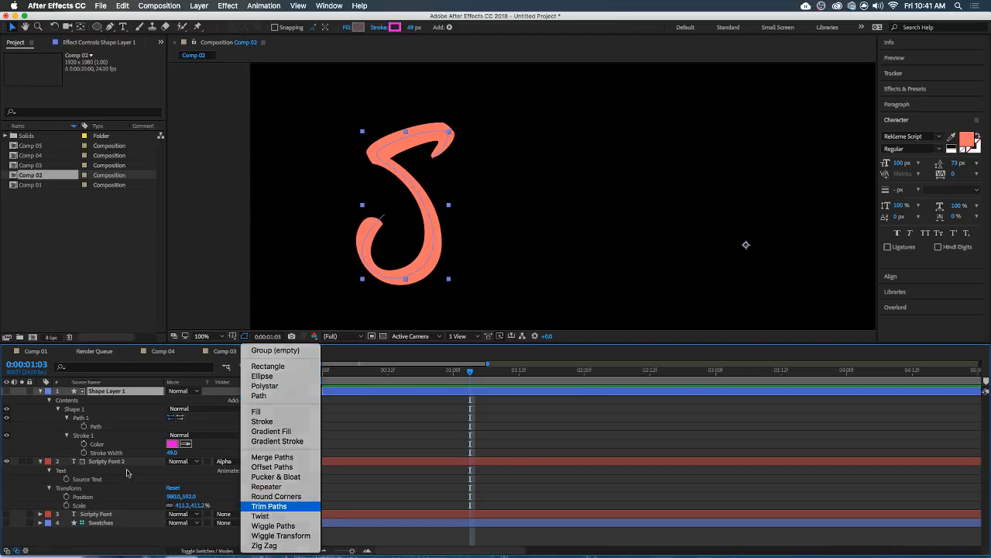
{"action": "left_click", "coordinate": [267, 506]}
{"action": "left_click_drag", "start_coordinate": [67, 463], "coordinate": [68, 437]}
{"action": "left_click", "coordinate": [67, 435]}
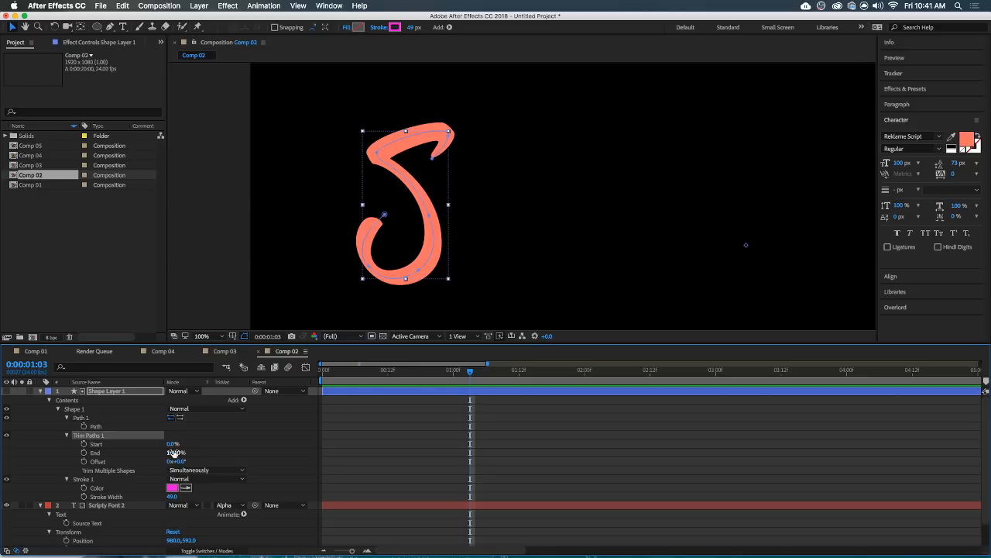
Keyframe the Trim Paths End at 100% at 0:00:01:03 and 0% at 0:00:00:19, with Easy Ease on the 100% keyframe.
{"action": "left_click", "coordinate": [85, 454]}
{"action": "left_click_drag", "start_coordinate": [471, 374], "coordinate": [426, 375]}
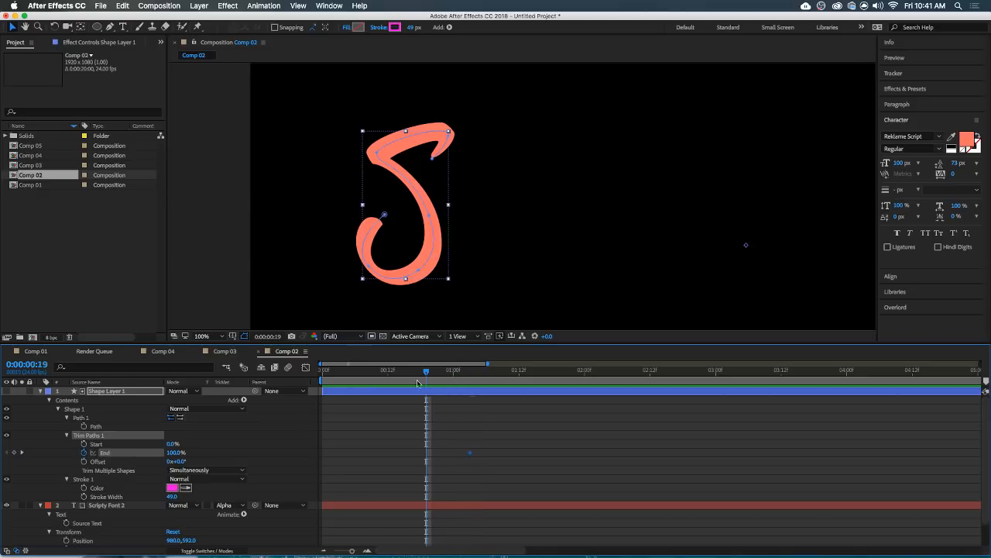
{"action": "left_click_drag", "start_coordinate": [174, 452], "coordinate": [25, 451]}
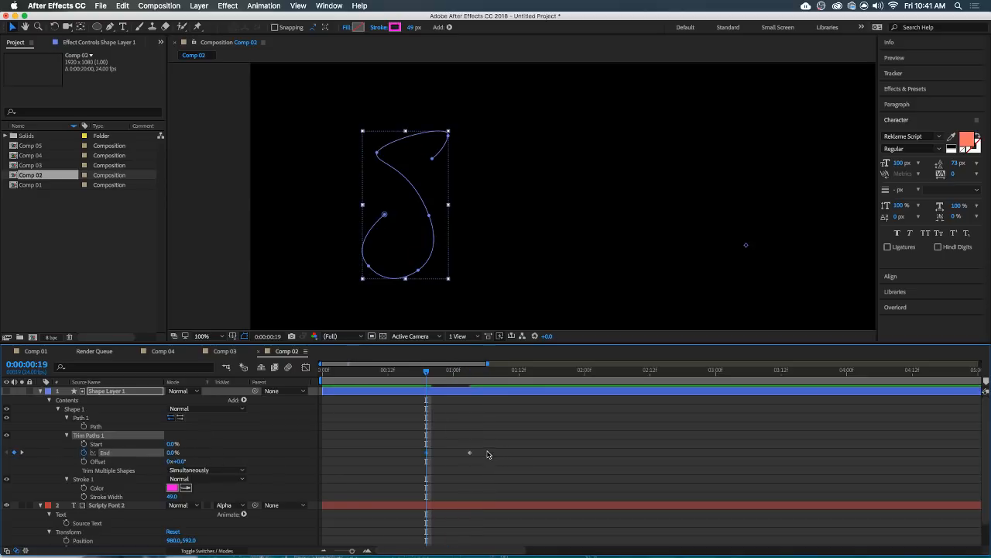
{"action": "left_click_drag", "start_coordinate": [488, 451], "coordinate": [468, 457]}
{"action": "key", "text": "F9"}
Preview the trimmed S reveal, go to 0:00:00:22 and reverse the direction of Path 1.
{"action": "key", "text": "space"}
{"action": "key", "text": "space"}
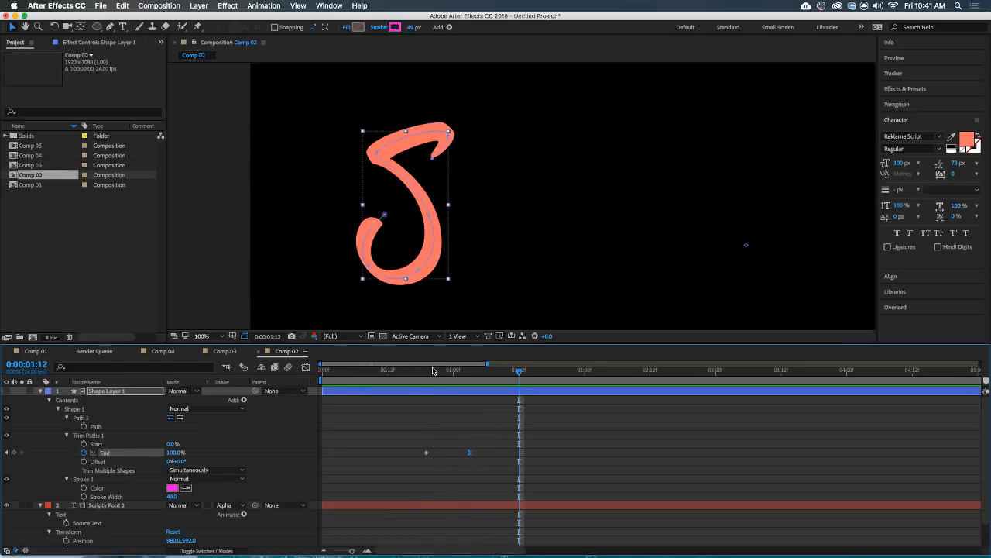
{"action": "left_click", "coordinate": [442, 370]}
{"action": "left_click", "coordinate": [179, 418]}
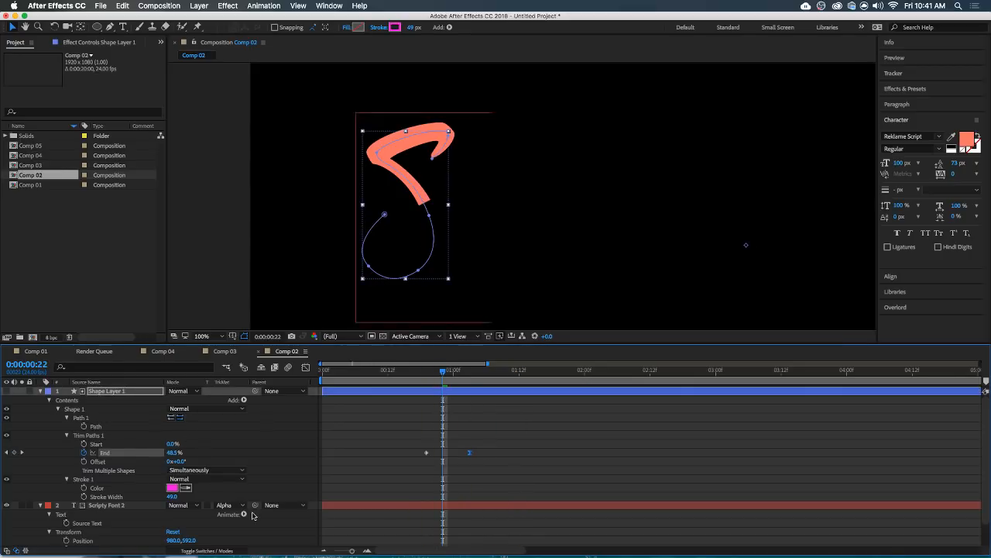
Expand Stroke 1 of the S shape and set its Line Cap to Round Cap.
{"action": "left_click", "coordinate": [74, 481]}
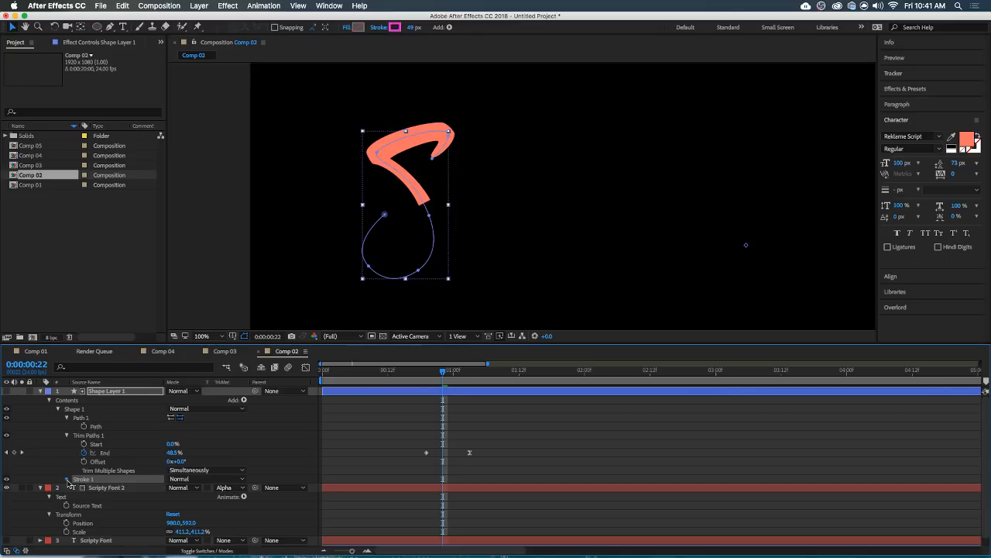
{"action": "left_click", "coordinate": [67, 479]}
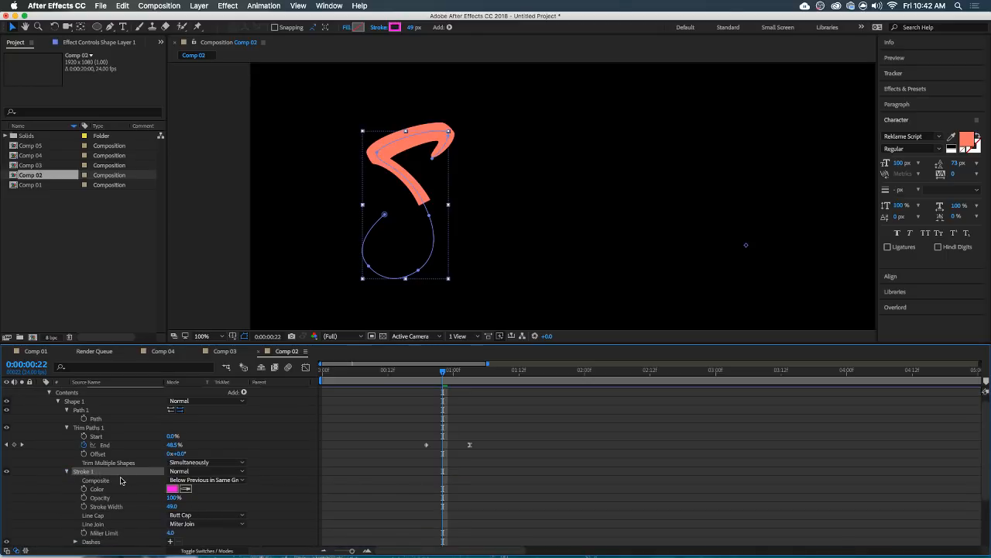
{"action": "scroll", "coordinate": [120, 482], "scroll_direction": "down", "scroll_amount": 1}
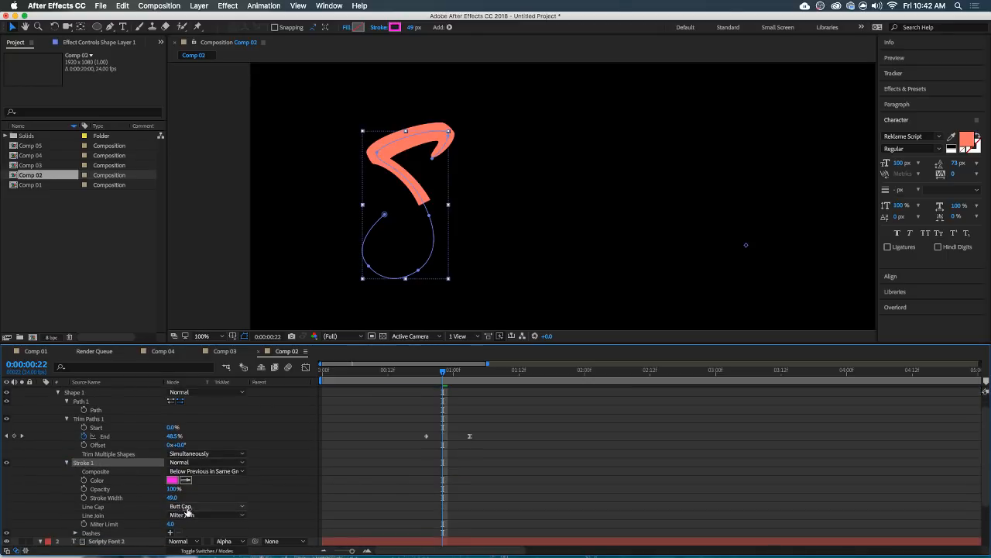
{"action": "left_click", "coordinate": [186, 508]}
{"action": "left_click", "coordinate": [189, 517]}
{"action": "left_click", "coordinate": [191, 507]}
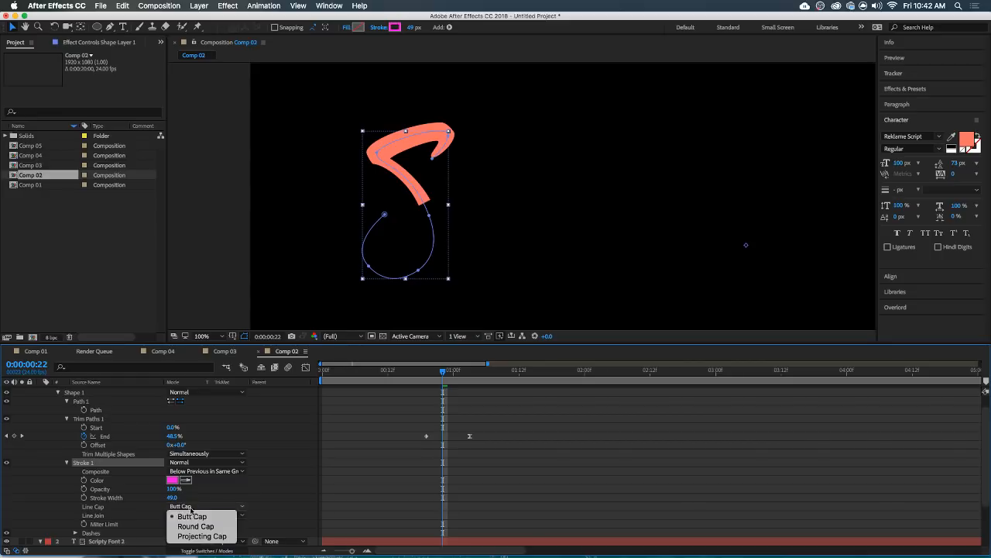
{"action": "left_click", "coordinate": [195, 526]}
{"action": "left_click", "coordinate": [452, 232]}
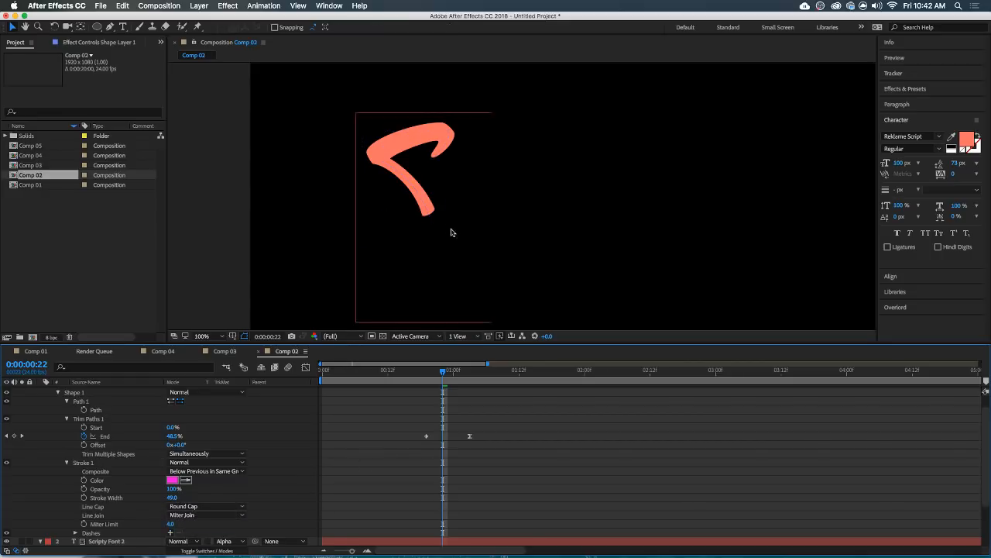
Preview the S reveal, move the Trim Paths End 100% keyframe to 0:00:01:07 and review the slower timing.
{"action": "left_click", "coordinate": [426, 370]}
{"action": "key", "text": "space"}
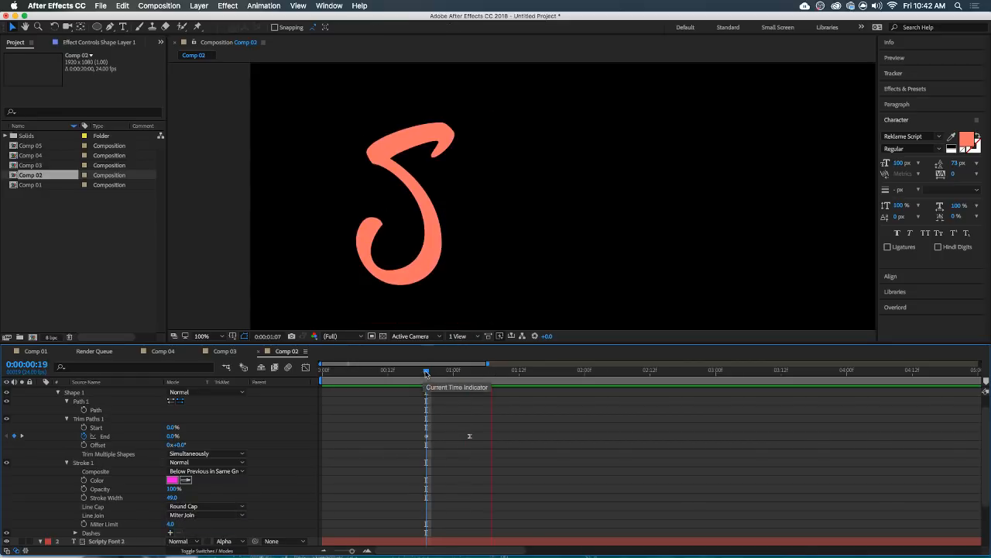
{"action": "left_click_drag", "start_coordinate": [426, 373], "coordinate": [439, 375]}
{"action": "left_click_drag", "start_coordinate": [470, 436], "coordinate": [492, 436]}
{"action": "left_click", "coordinate": [428, 382]}
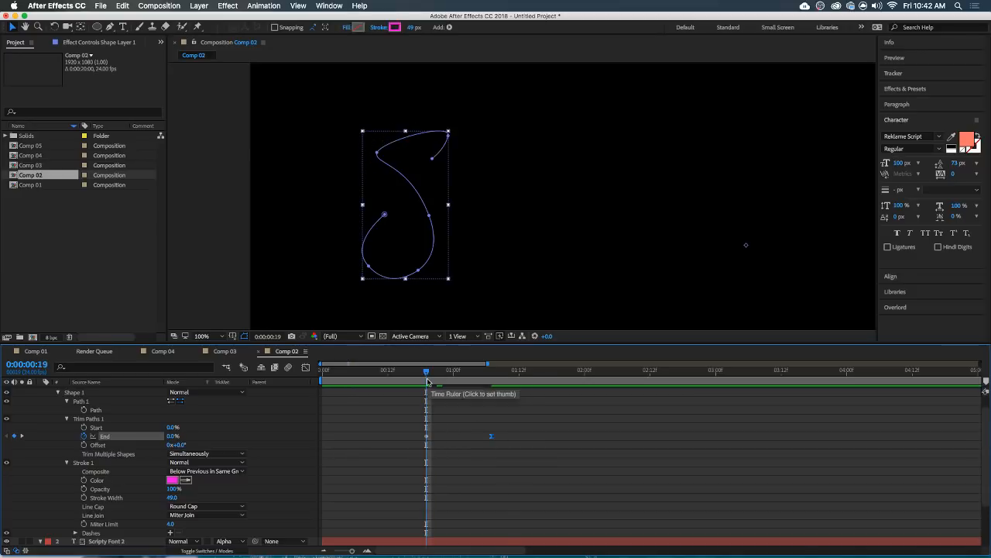
{"action": "key", "text": "space"}
{"action": "left_click_drag", "start_coordinate": [428, 378], "coordinate": [475, 387]}
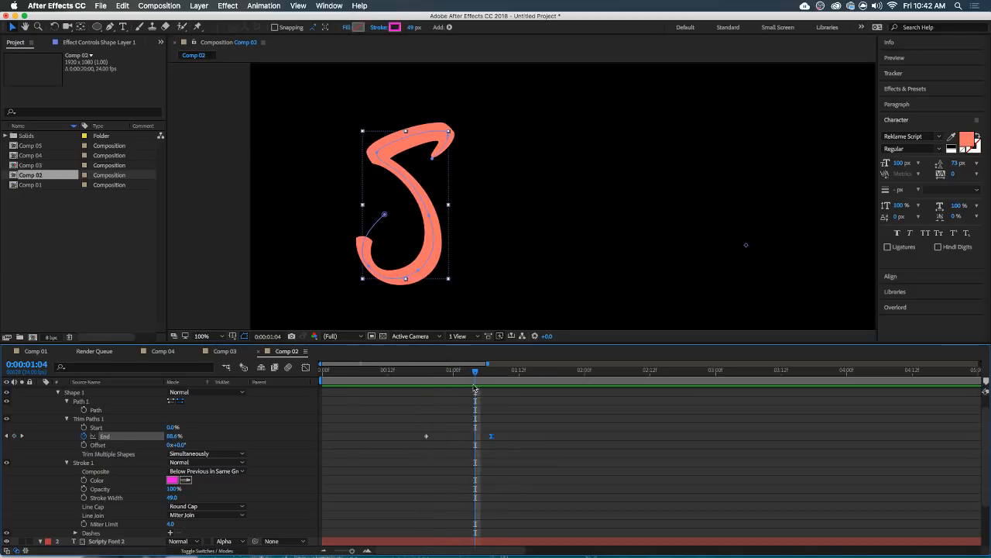
Set the S shape's stroke width to 54 px and step back through the reveal from 0:00:01:00 to 0:00:00:20.
{"action": "left_click", "coordinate": [489, 438]}
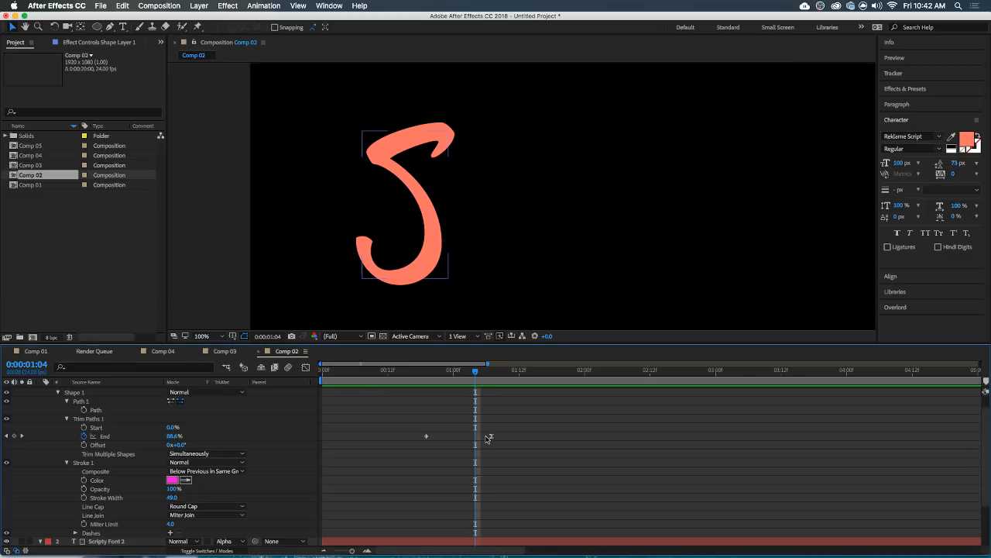
{"action": "left_click", "coordinate": [491, 438]}
{"action": "mouse_move", "coordinate": [475, 372]}
{"action": "left_mouse_down"}
{"action": "mouse_move", "coordinate": [431, 383]}
{"action": "mouse_move", "coordinate": [463, 386]}
{"action": "mouse_move", "coordinate": [431, 387]}
{"action": "left_mouse_up"}
{"action": "scroll", "coordinate": [447, 131], "scroll_direction": "up", "scroll_amount": 2}
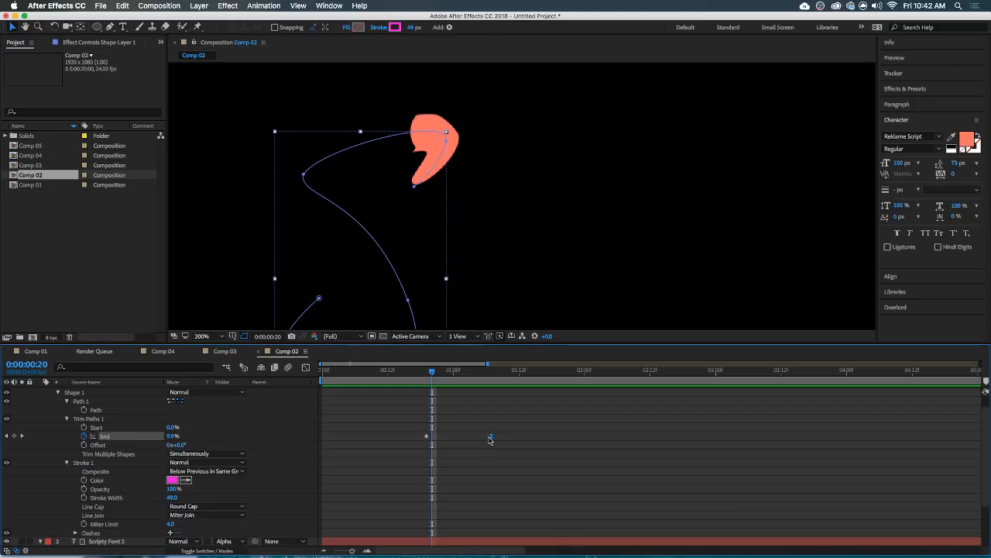
{"action": "scroll", "coordinate": [488, 440], "scroll_direction": "up", "scroll_amount": 1}
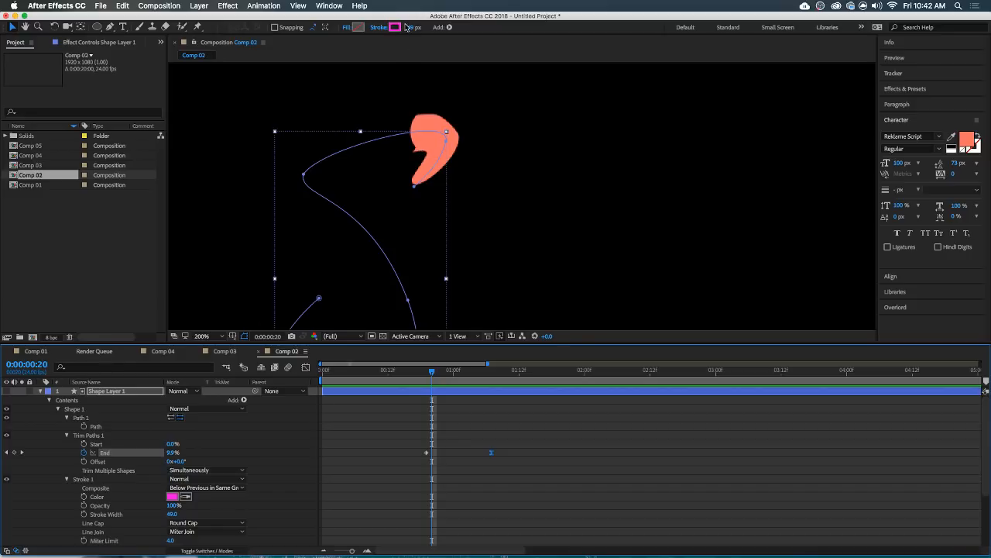
{"action": "left_click_drag", "start_coordinate": [409, 27], "coordinate": [416, 153]}
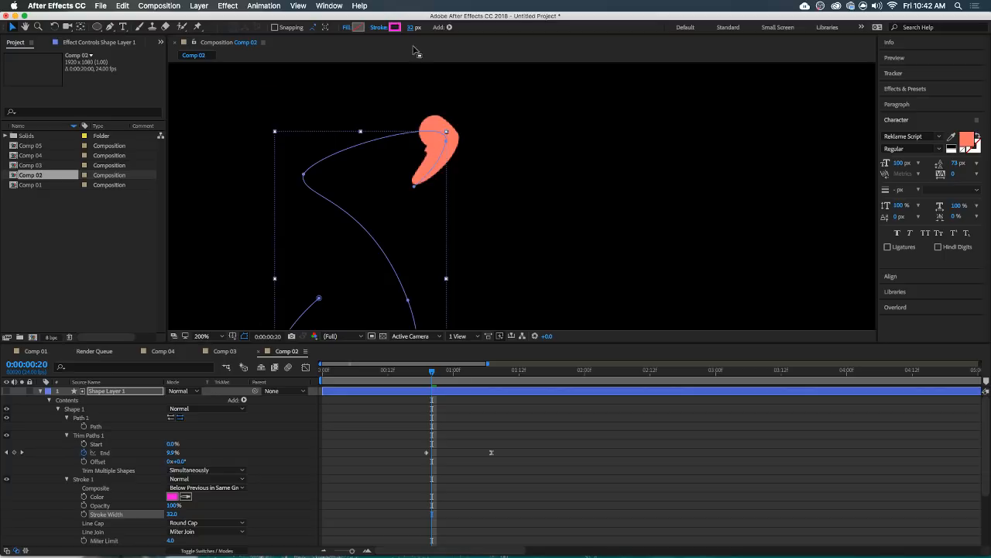
{"action": "mouse_move", "coordinate": [409, 28]}
{"action": "left_mouse_down"}
{"action": "mouse_move", "coordinate": [426, 30]}
{"action": "mouse_move", "coordinate": [424, 114]}
{"action": "left_mouse_up"}
{"action": "scroll", "coordinate": [453, 266], "scroll_direction": "down", "scroll_amount": 2}
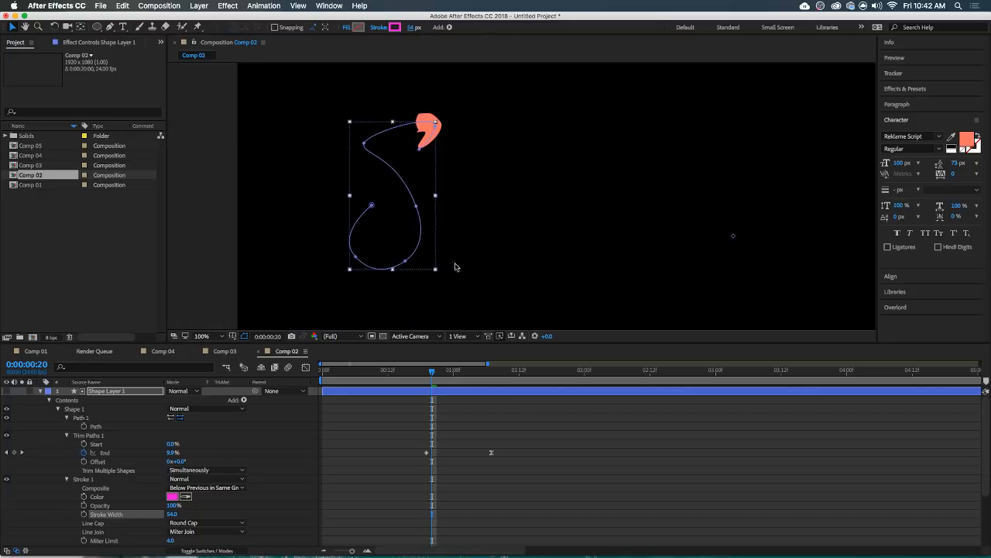
{"action": "left_click", "coordinate": [535, 450]}
{"action": "left_click", "coordinate": [454, 375]}
{"action": "key", "text": "Page_Up"}
{"action": "key", "text": "Page_Up"}
{"action": "key", "text": "Page_Up"}
{"action": "key", "text": "Page_Up"}
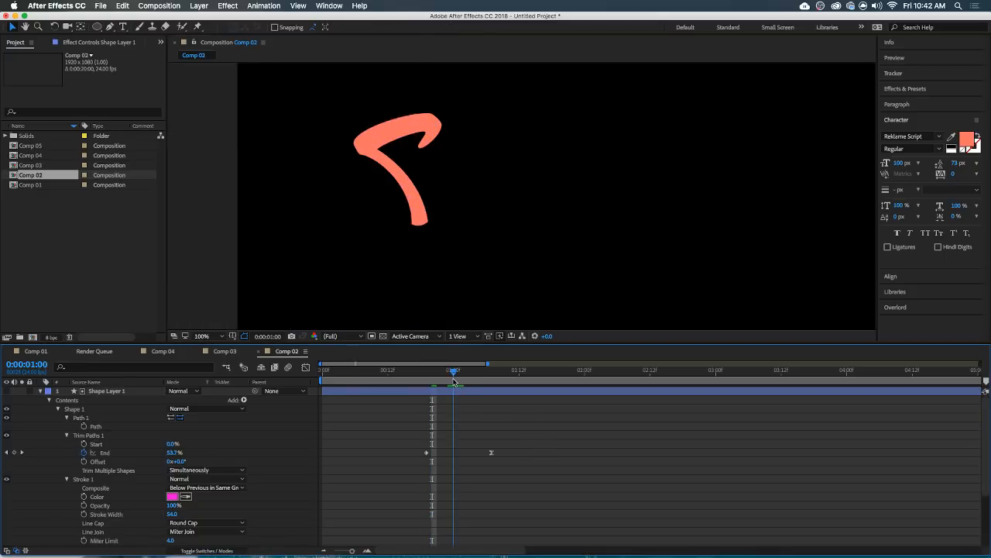
Search the effects for "rough" and apply Roughen Edges to Shape Layer 1.
{"action": "left_click", "coordinate": [453, 394]}
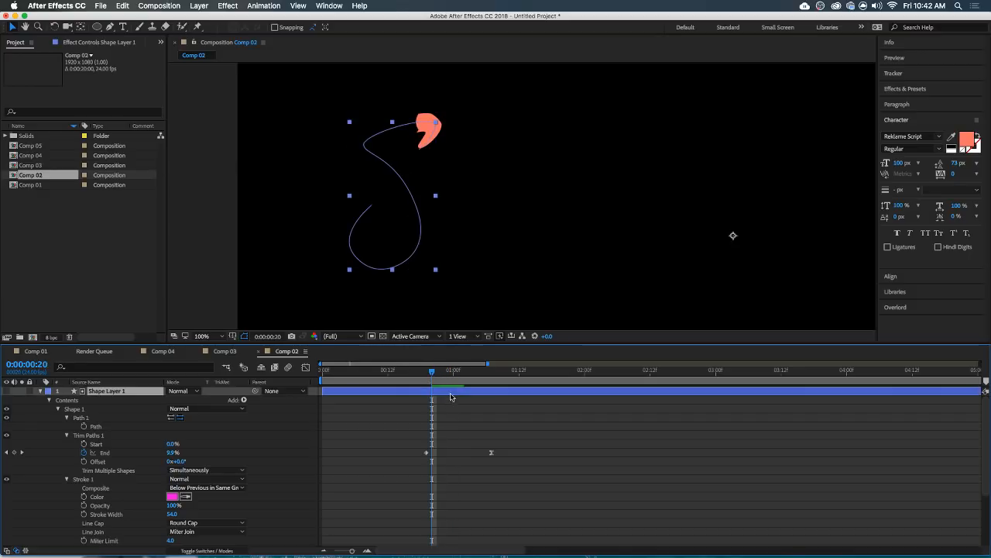
{"action": "left_click", "coordinate": [908, 89]}
{"action": "key", "text": "g"}
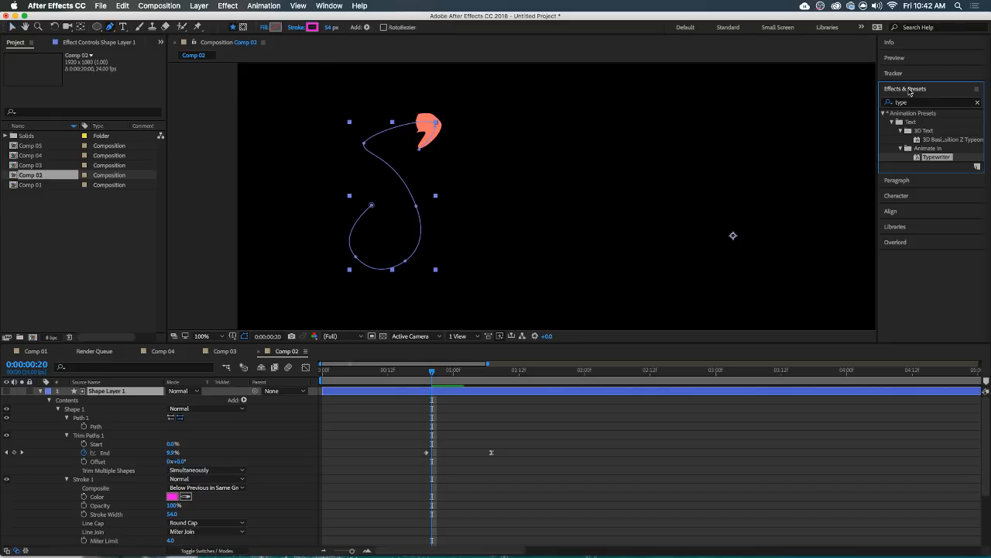
{"action": "left_click", "coordinate": [920, 102]}
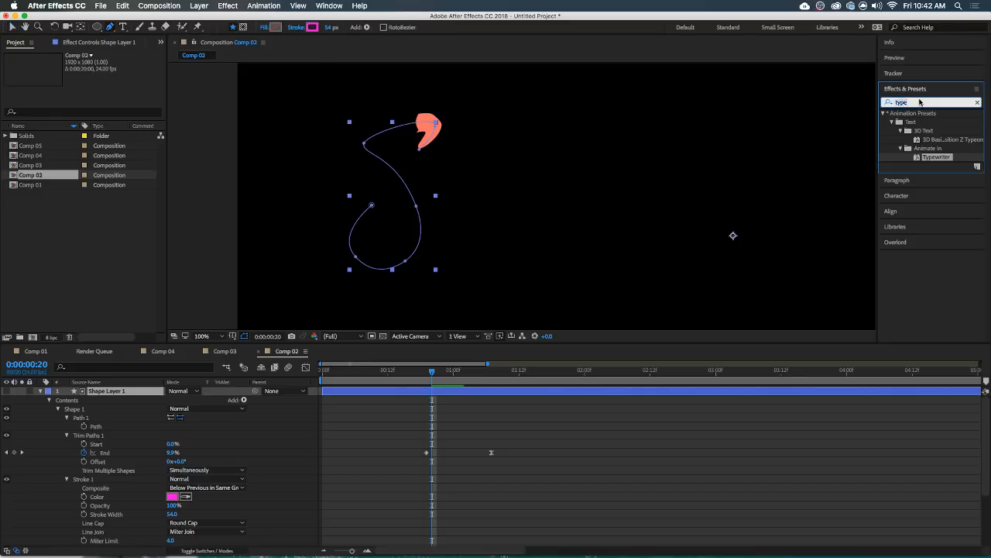
{"action": "type", "text": "rough"}
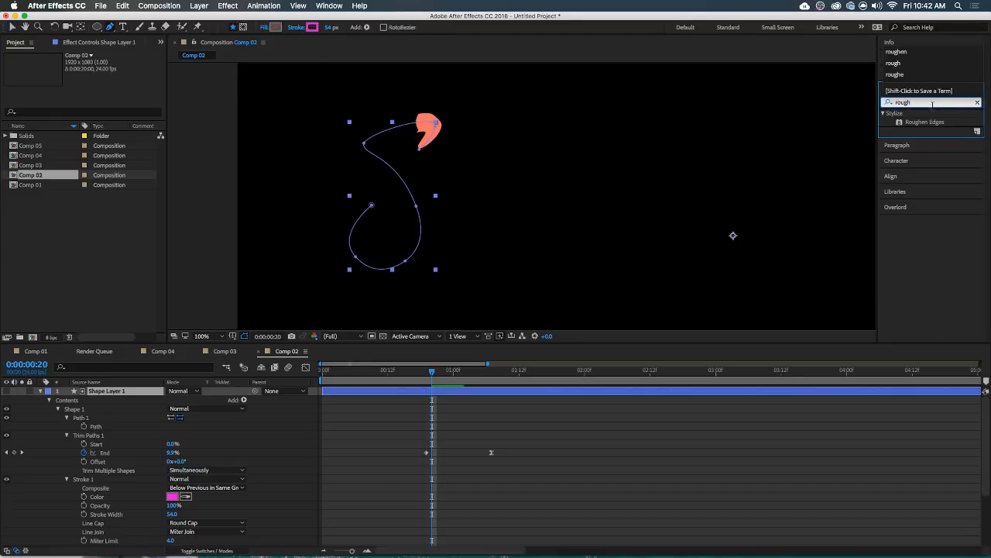
{"action": "double_click", "coordinate": [926, 122]}
{"action": "key", "text": "v"}
{"action": "scroll", "coordinate": [410, 121], "scroll_direction": "up", "scroll_amount": 2}
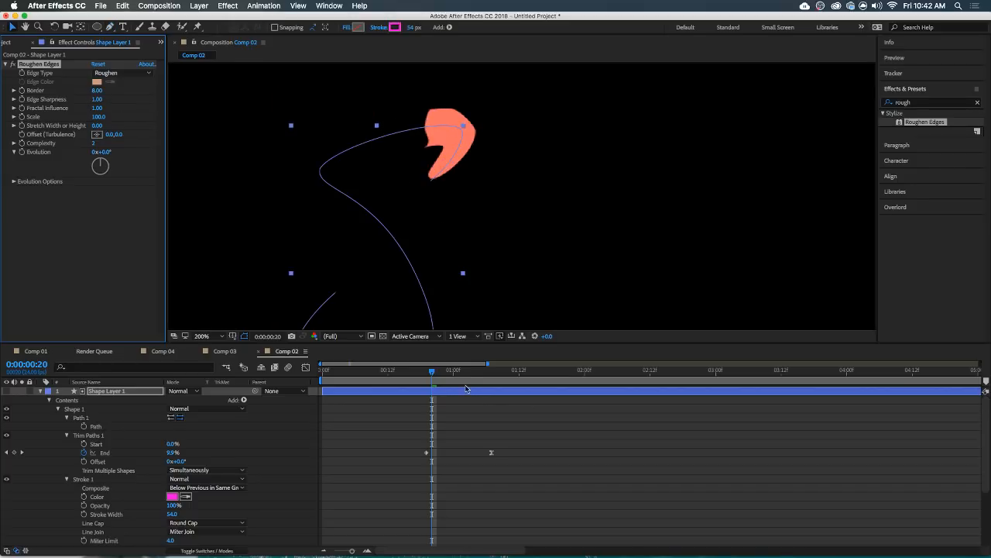
Try Edge Sharpness 2.65 and Scale 43 in the Roughen Edges effect on Shape Layer 1 and preview the reveal.
{"action": "left_click_drag", "start_coordinate": [431, 371], "coordinate": [443, 371]}
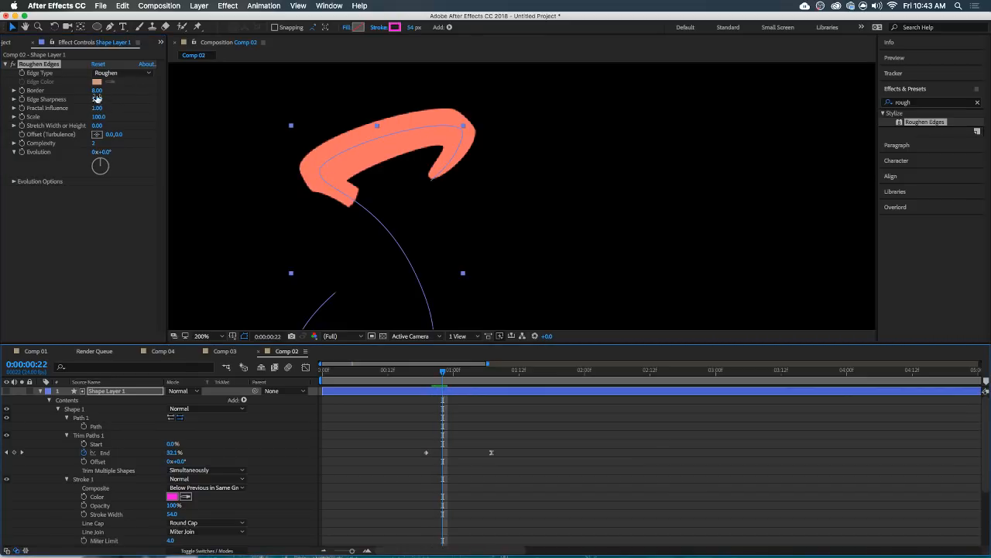
{"action": "left_click_drag", "start_coordinate": [98, 108], "coordinate": [141, 106]}
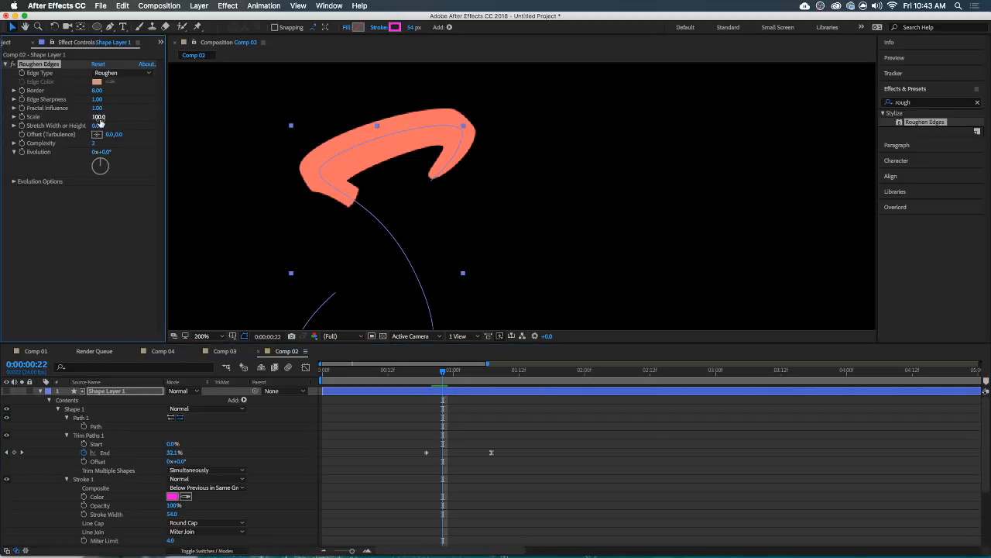
{"action": "left_click_drag", "start_coordinate": [98, 117], "coordinate": [87, 120]}
{"action": "left_click_drag", "start_coordinate": [97, 117], "coordinate": [171, 106]}
{"action": "left_click_drag", "start_coordinate": [94, 117], "coordinate": [113, 129]}
{"action": "left_click", "coordinate": [466, 440]}
{"action": "scroll", "coordinate": [463, 173], "scroll_direction": "down", "scroll_amount": 1}
{"action": "key", "text": "space"}
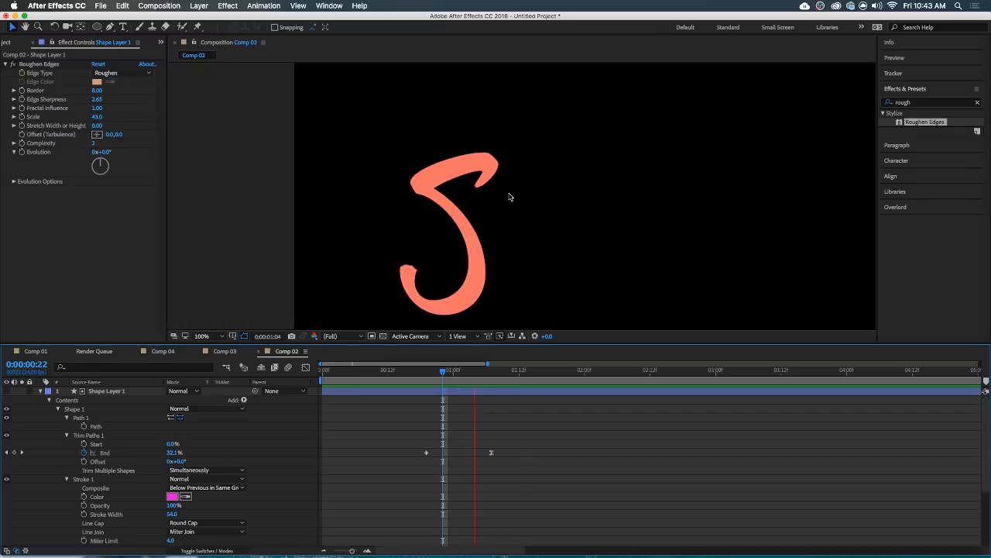
Go to 0:00:01:00 and delete the Roughen Edges effect from Shape Layer 1.
{"action": "left_click", "coordinate": [453, 373]}
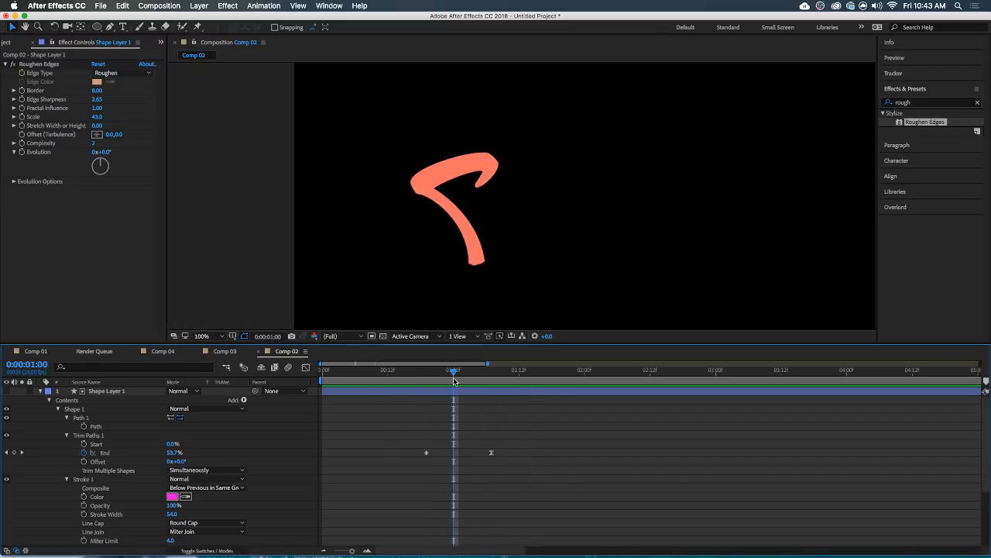
{"action": "left_click", "coordinate": [56, 65]}
{"action": "key", "text": "Delete"}
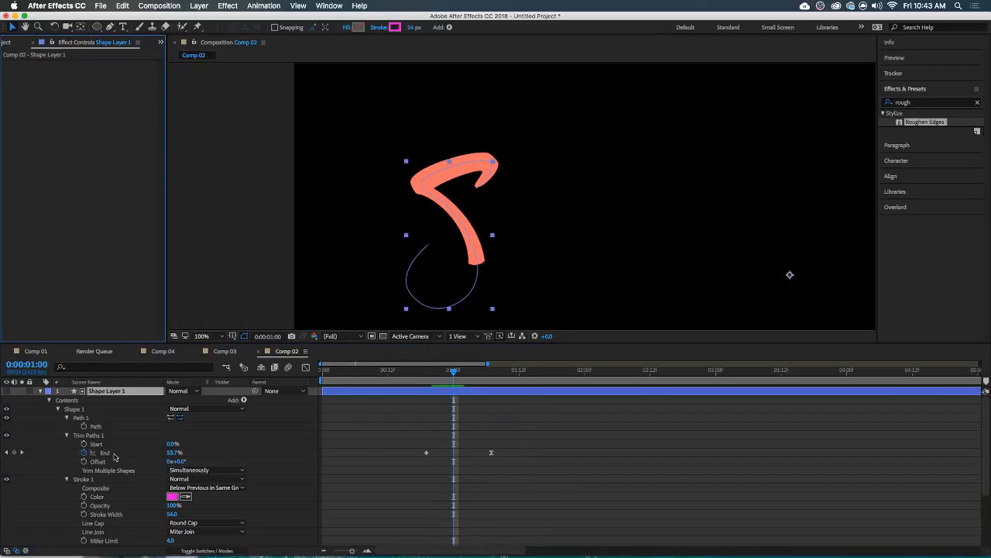
Pre-compose Shape Layer 1 and Scripty Font 2 into a composition named "matte Precomp".
{"action": "left_click", "coordinate": [41, 391]}
{"action": "left_click", "coordinate": [126, 399], "text": "shift"}
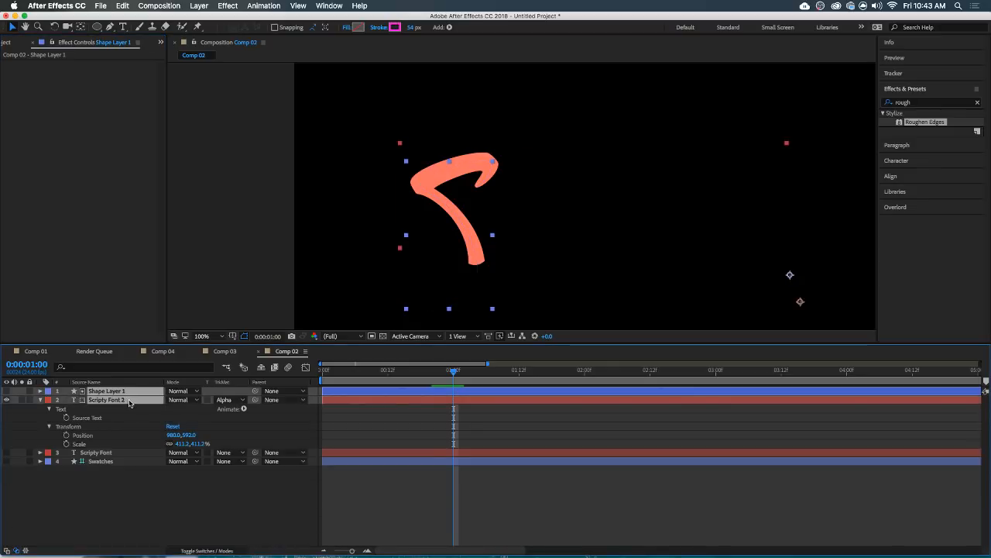
{"action": "key", "text": "super+shift+c"}
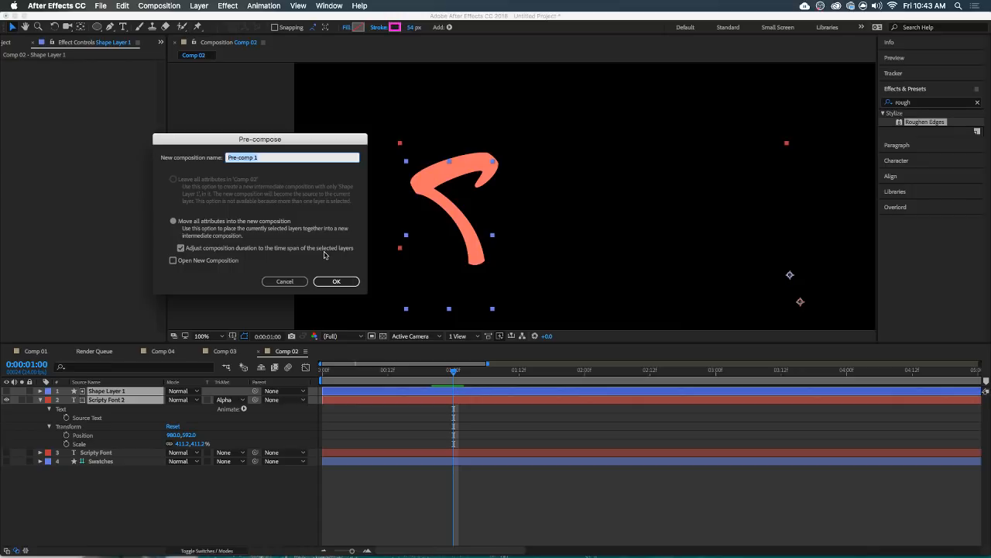
{"action": "type", "text": "s"}
{"action": "key", "text": "Return"}
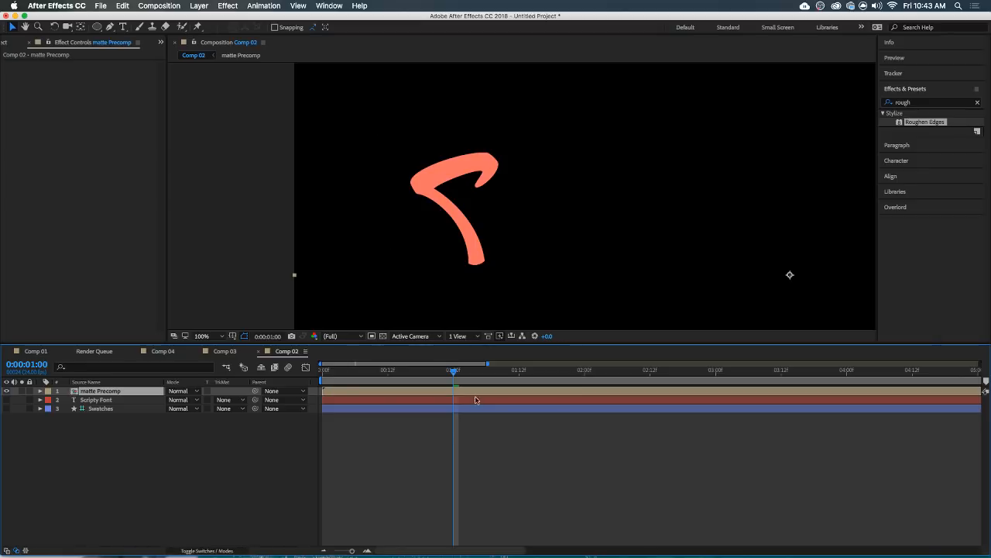
Apply the Roughen Edges effect to the matte Precomp layer.
{"action": "left_click", "coordinate": [500, 335]}
{"action": "left_click", "coordinate": [408, 324]}
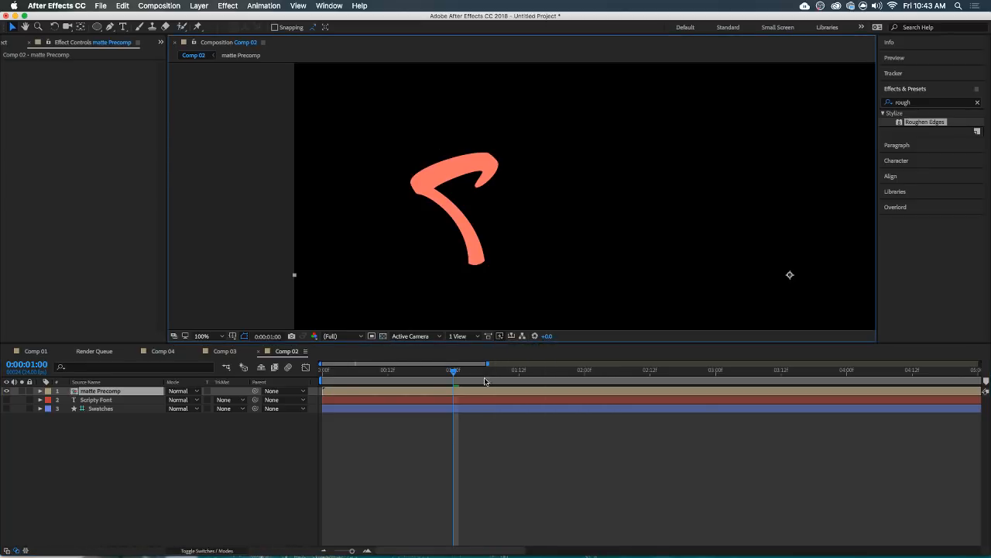
{"action": "left_click", "coordinate": [937, 122]}
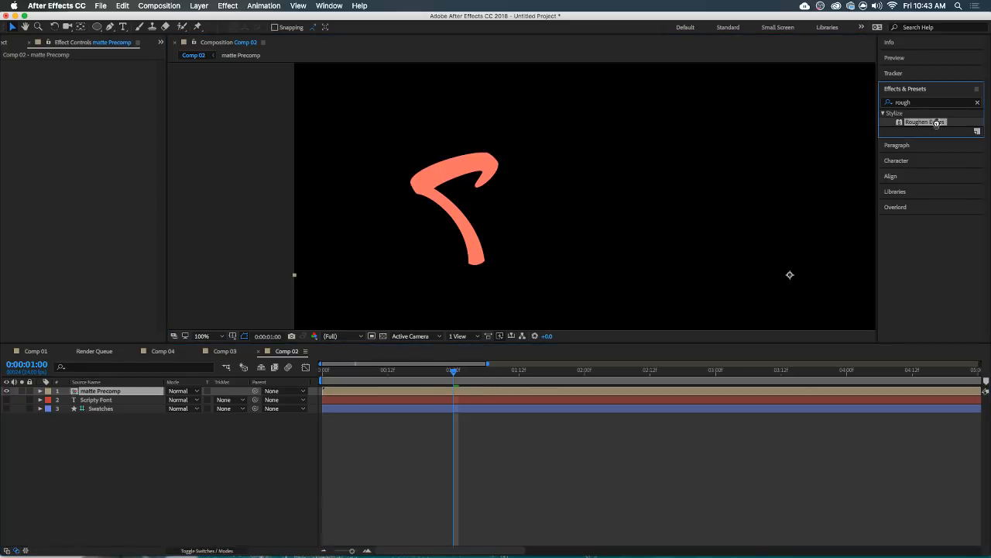
{"action": "double_click", "coordinate": [937, 122]}
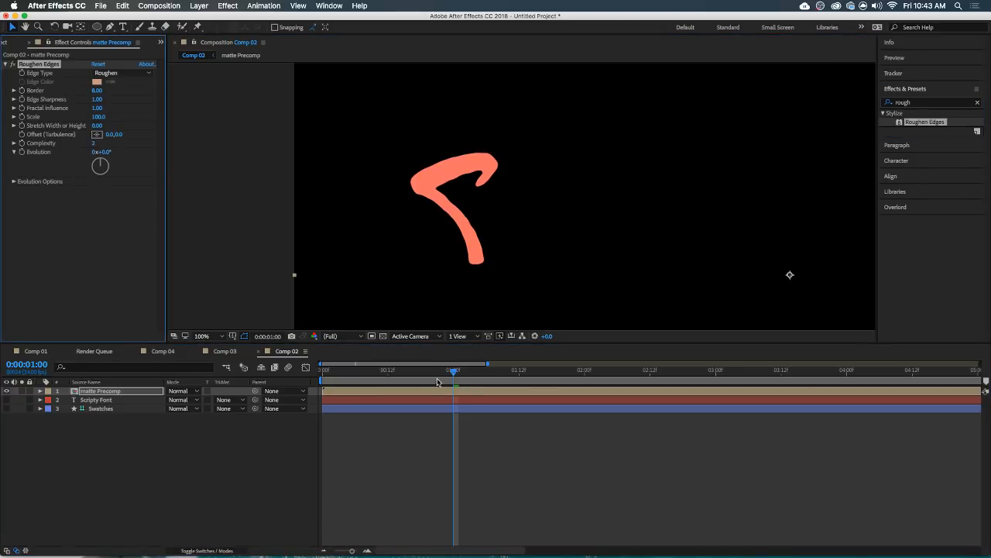
Go to 0:00:00:20 and set the Roughen Edges Border on matte Precomp to 4.
{"action": "left_click_drag", "start_coordinate": [438, 382], "coordinate": [431, 374]}
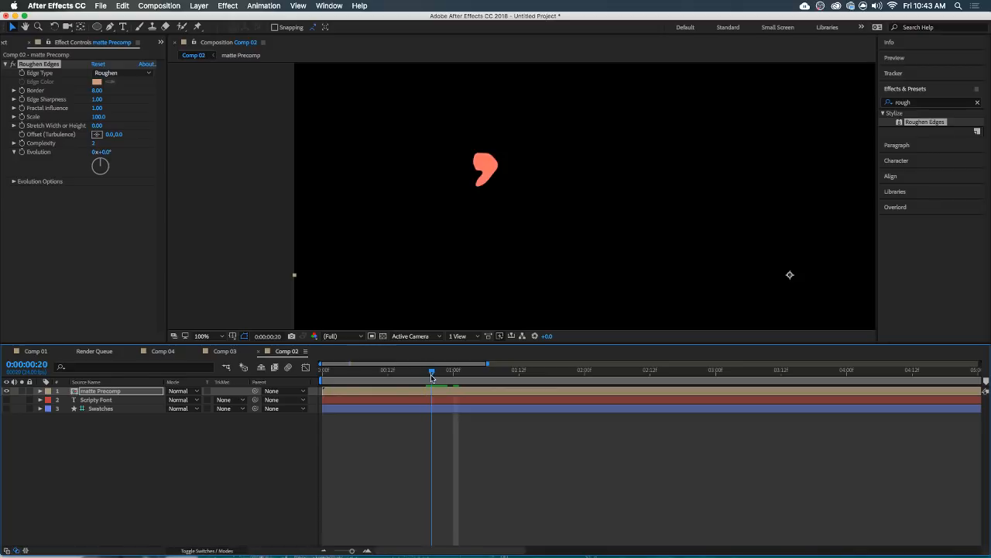
{"action": "key", "text": "Page_Up"}
{"action": "key", "text": "Page_Down"}
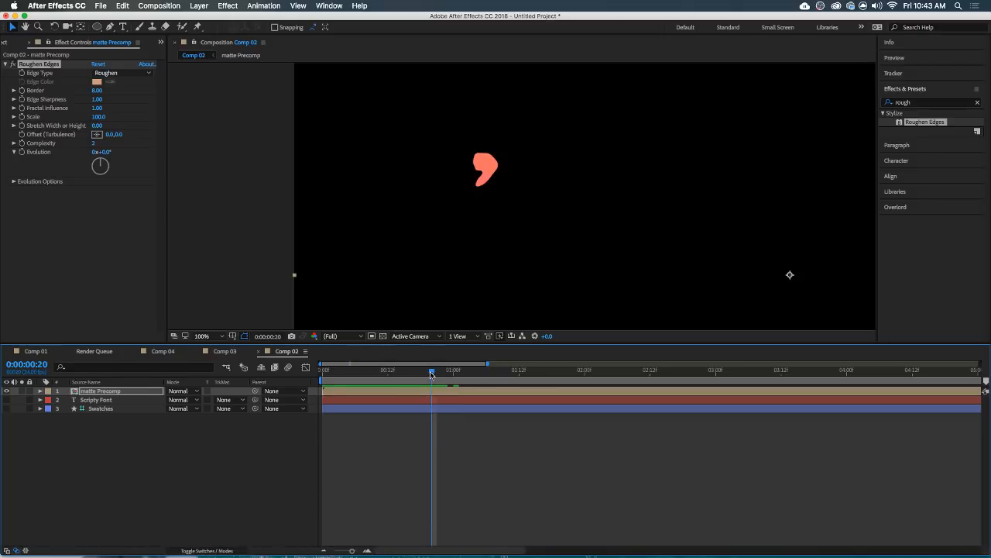
{"action": "scroll", "coordinate": [448, 148], "scroll_direction": "up", "scroll_amount": 2}
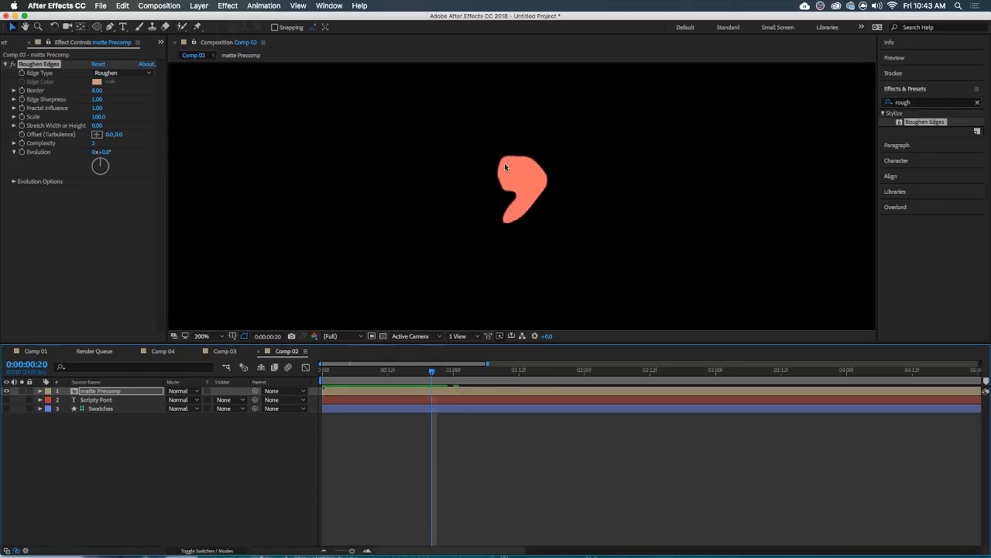
{"action": "left_click", "coordinate": [98, 90]}
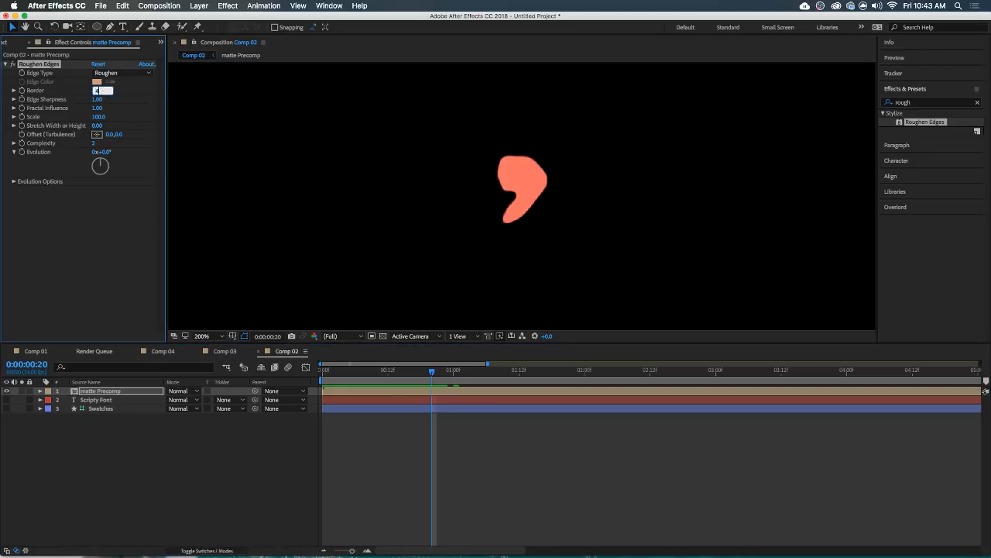
{"action": "key", "text": "Return"}
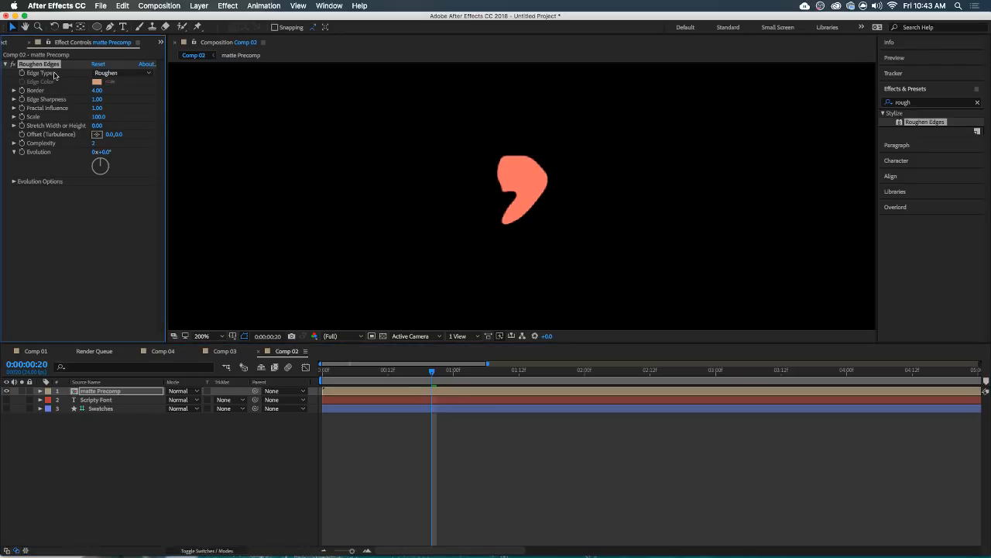
Check the roughened S reveal on matte Precomp by moving to 0:00:01:03 and back to 0:00:00:21.
{"action": "scroll", "coordinate": [407, 222], "scroll_direction": "down", "scroll_amount": 1}
{"action": "mouse_move", "coordinate": [433, 373]}
{"action": "left_mouse_down"}
{"action": "mouse_move", "coordinate": [421, 373]}
{"action": "mouse_move", "coordinate": [468, 377]}
{"action": "left_mouse_up"}
{"action": "mouse_move", "coordinate": [549, 254]}
{"action": "left_mouse_down"}
{"action": "mouse_move", "coordinate": [477, 217]}
{"action": "mouse_move", "coordinate": [465, 223]}
{"action": "left_mouse_up"}
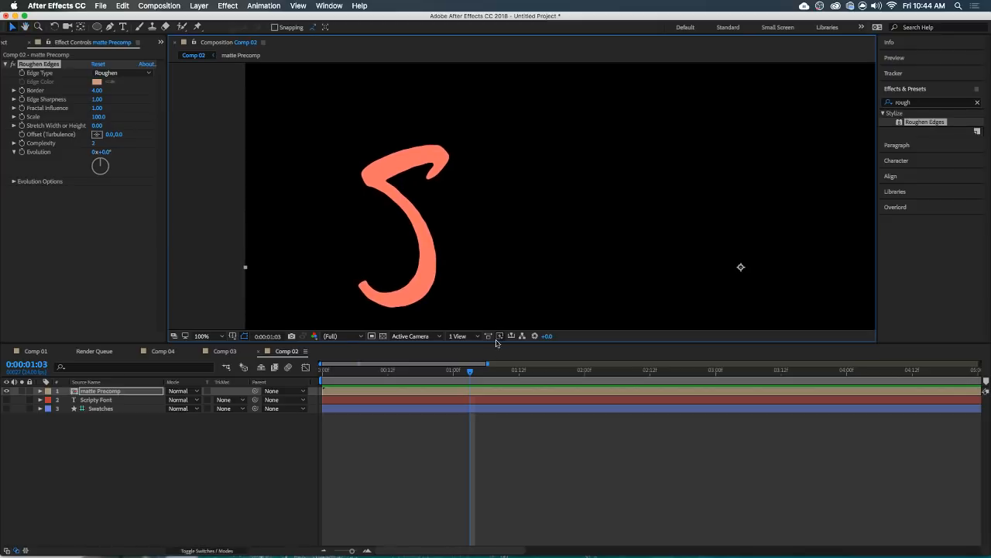
{"action": "mouse_move", "coordinate": [467, 372]}
{"action": "left_mouse_down"}
{"action": "mouse_move", "coordinate": [426, 373]}
{"action": "mouse_move", "coordinate": [436, 372]}
{"action": "left_mouse_up"}
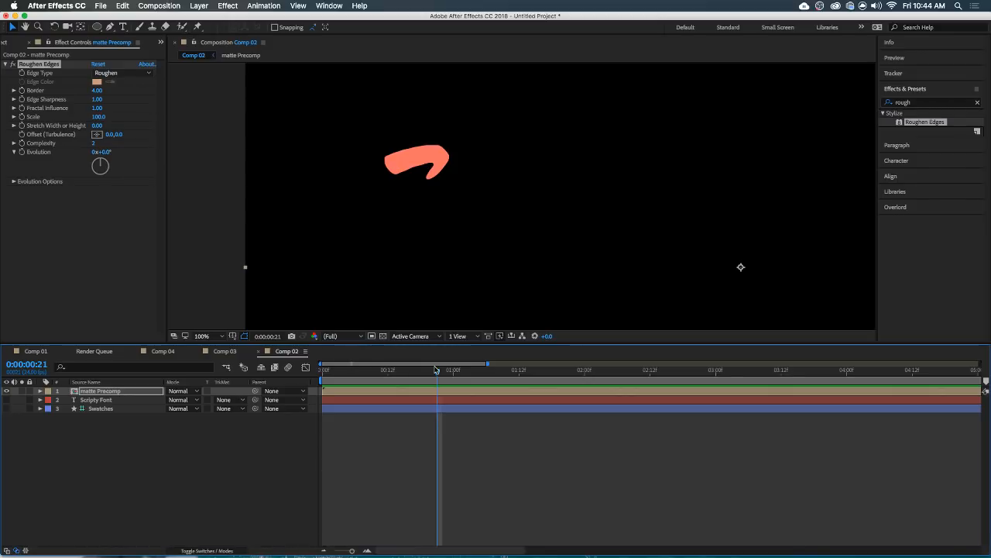
Duplicate the Scripty Font layer, place the visible copy above all other layers, and hide matte Precomp.
{"action": "left_click", "coordinate": [7, 391]}
{"action": "left_click", "coordinate": [87, 399]}
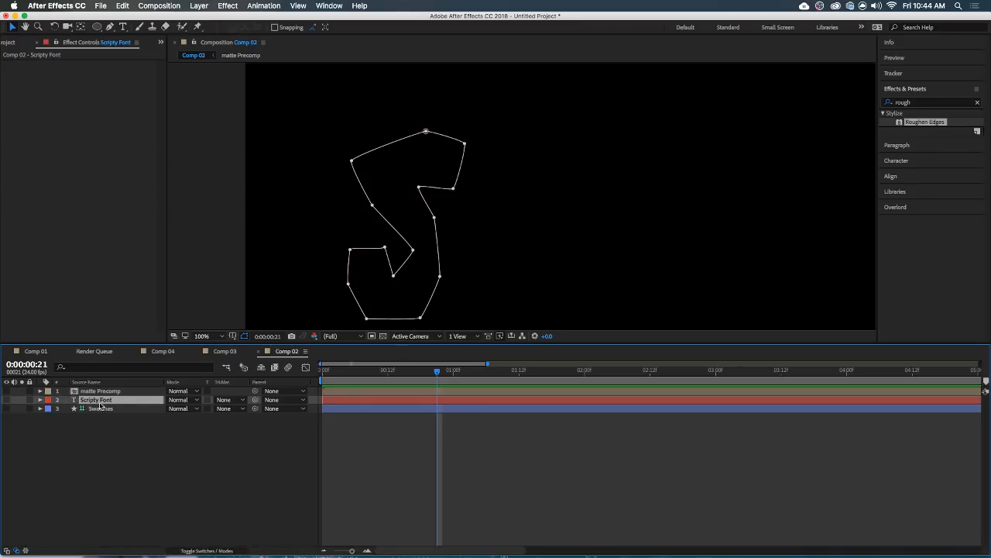
{"action": "key", "text": "ctrl+d"}
{"action": "left_click_drag", "start_coordinate": [104, 400], "coordinate": [101, 390]}
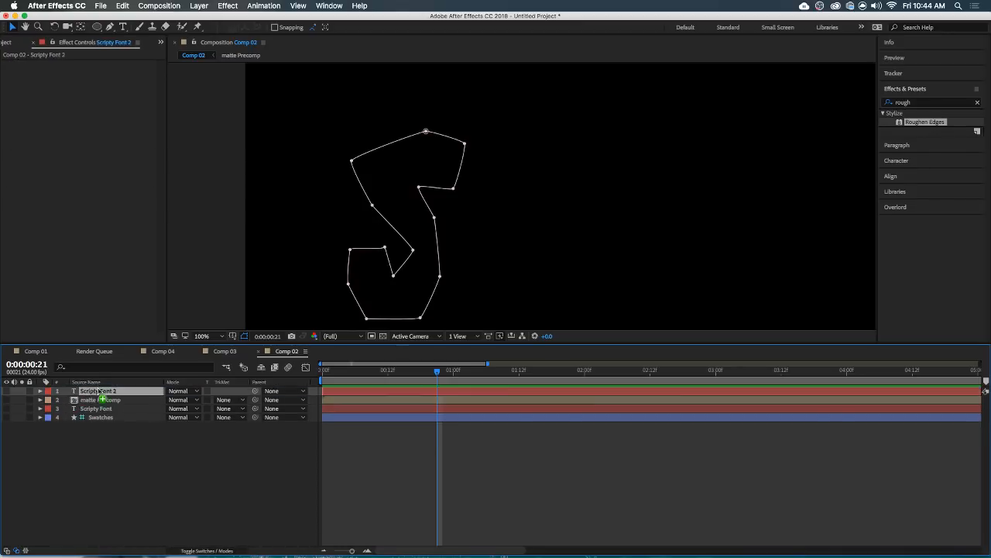
{"action": "left_click", "coordinate": [7, 391]}
Delete Mask 1 and its keyframes from the Scripty Font 2 layer.
{"action": "key", "text": "u"}
{"action": "key", "text": "u"}
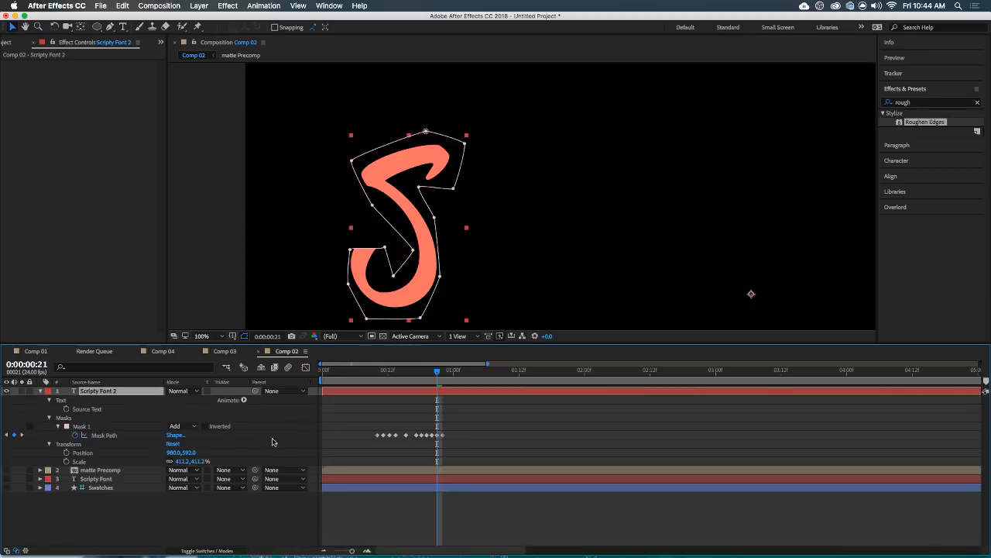
{"action": "left_click", "coordinate": [91, 427]}
{"action": "key", "text": "Delete"}
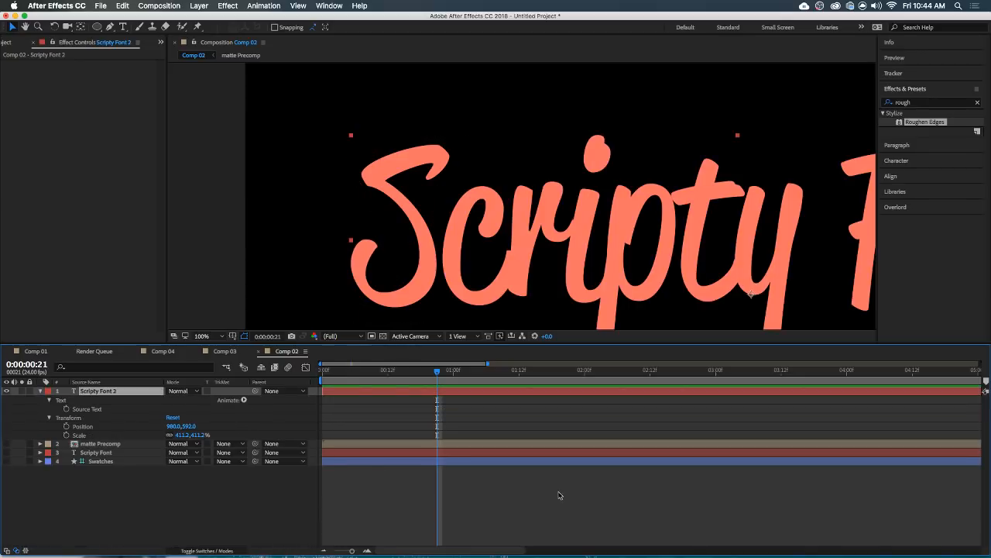
Center the Scripty Font 2 text horizontally and vertically in the composition.
{"action": "key", "text": "comma"}
{"action": "left_click_drag", "start_coordinate": [718, 198], "coordinate": [675, 199]}
{"action": "left_click", "coordinate": [675, 197]}
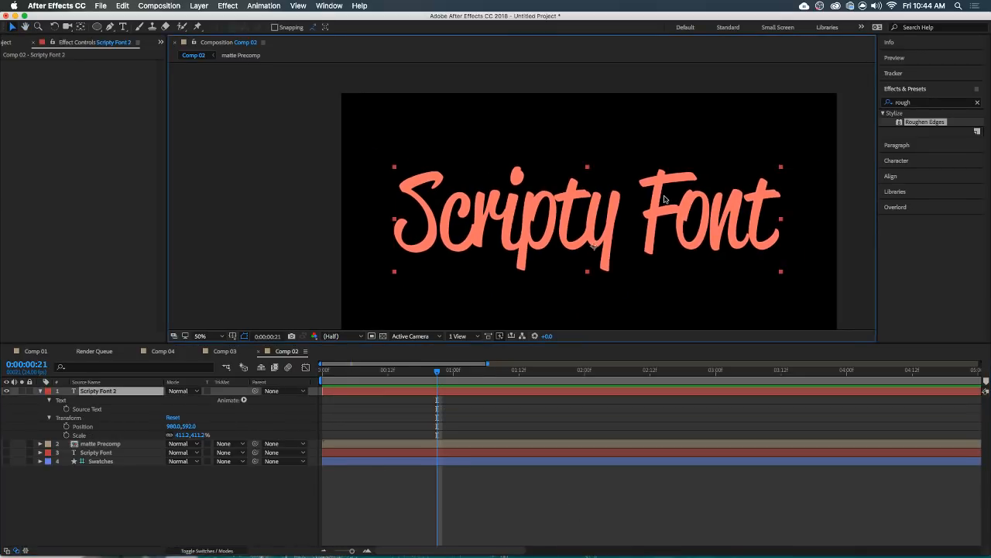
{"action": "left_click", "coordinate": [895, 177]}
{"action": "left_click", "coordinate": [906, 161]}
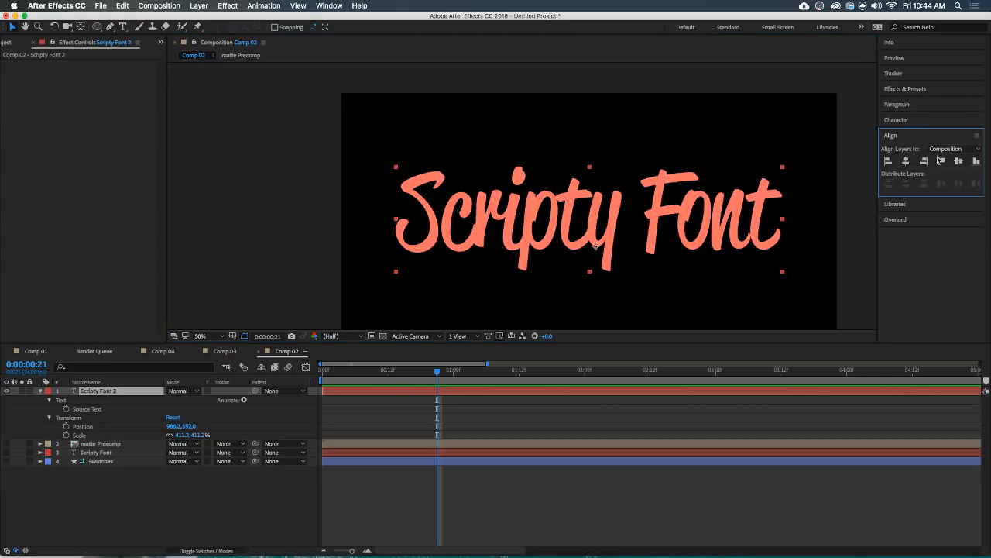
{"action": "left_click", "coordinate": [959, 161]}
{"action": "left_click_drag", "start_coordinate": [654, 208], "coordinate": [572, 196]}
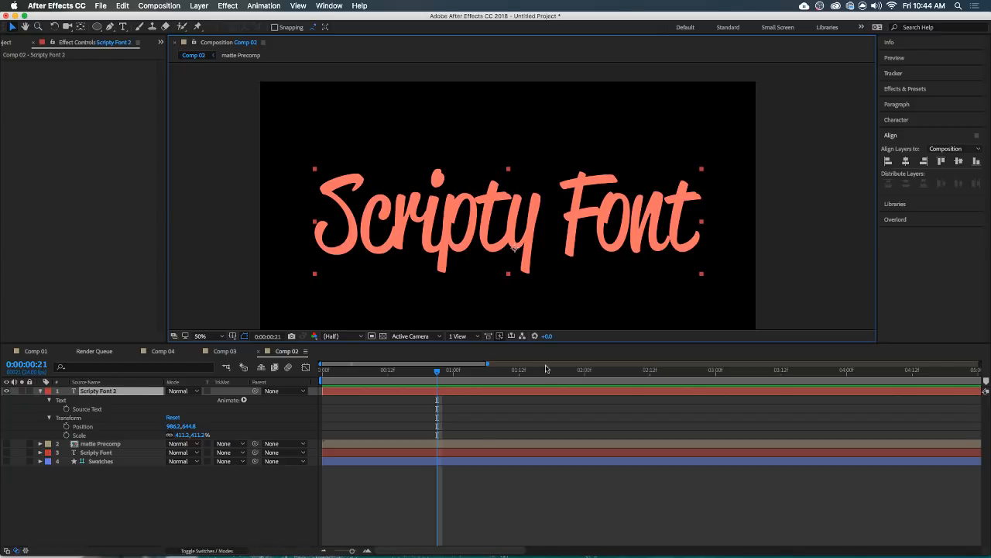
{"action": "left_click", "coordinate": [385, 396]}
{"action": "right_click", "coordinate": [385, 396]}
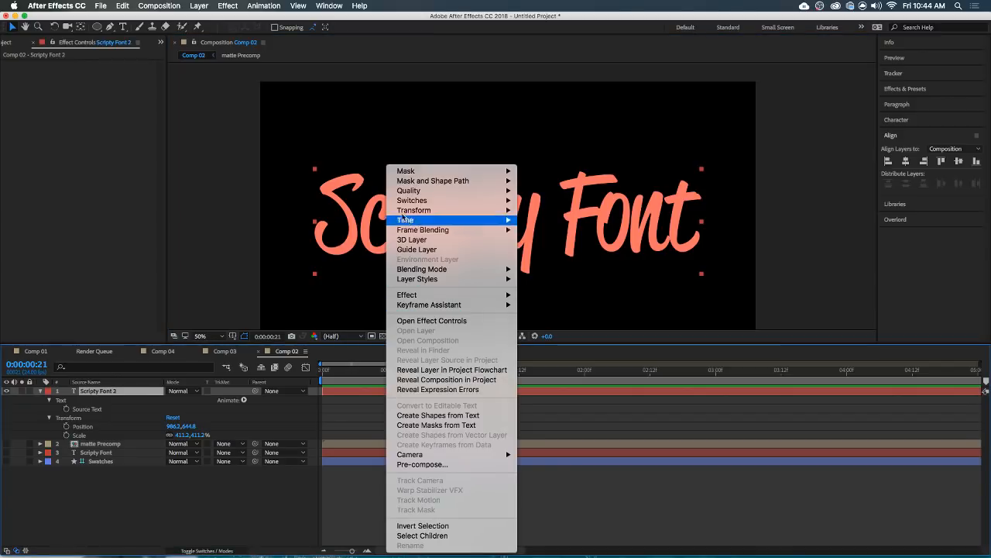
{"action": "mouse_move", "coordinate": [511, 177]}
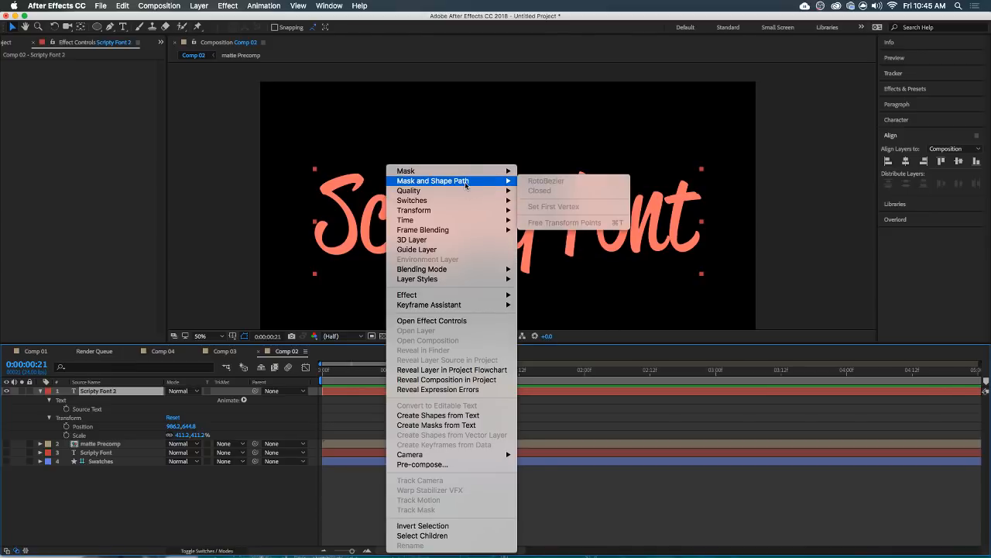
{"action": "mouse_move", "coordinate": [462, 192]}
{"action": "left_click", "coordinate": [378, 403]}
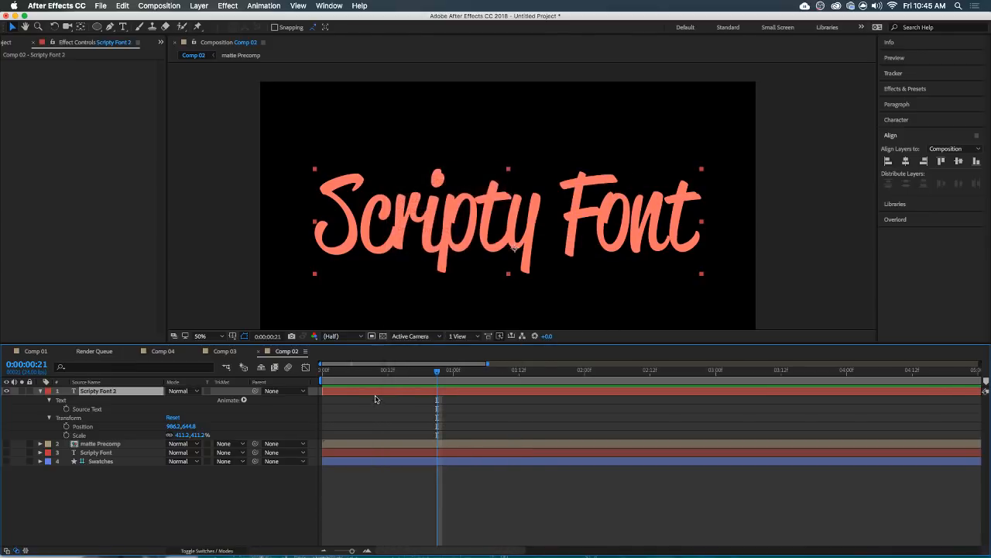
Create a shape layer of outlines from the Scripty Font 2 text.
{"action": "right_click", "coordinate": [375, 396]}
{"action": "left_click", "coordinate": [369, 394]}
{"action": "right_click", "coordinate": [370, 394]}
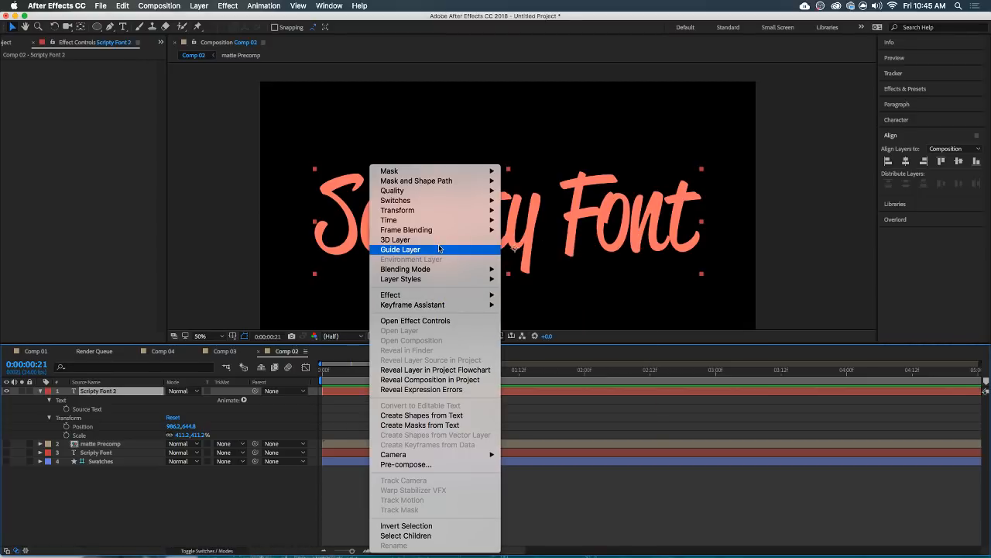
{"action": "left_click", "coordinate": [438, 416]}
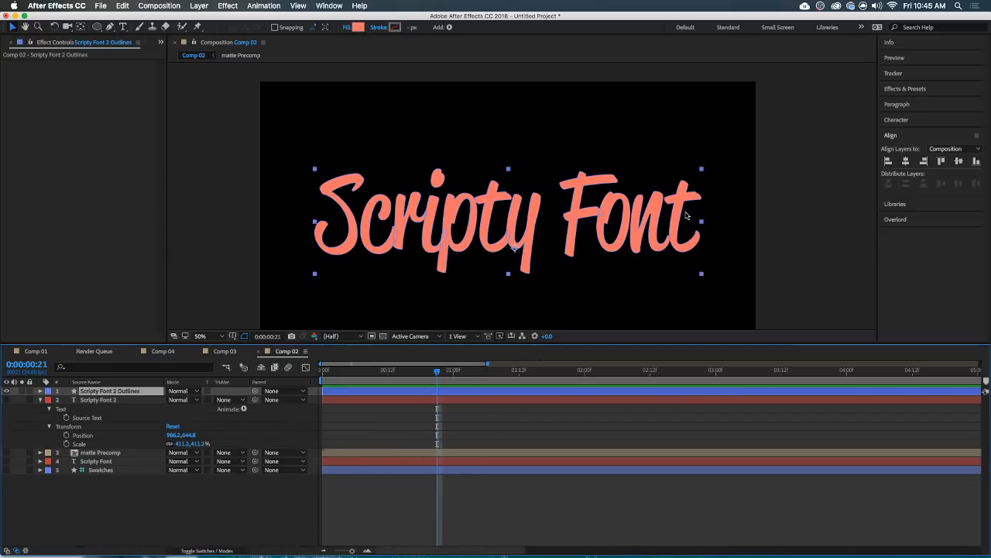
Examine the overlapping letter paths in the Scripty Font 2 Outlines layer, especially around the F.
{"action": "scroll", "coordinate": [686, 215], "scroll_direction": "up", "scroll_amount": 2}
{"action": "scroll", "coordinate": [500, 166], "scroll_direction": "up", "scroll_amount": 2}
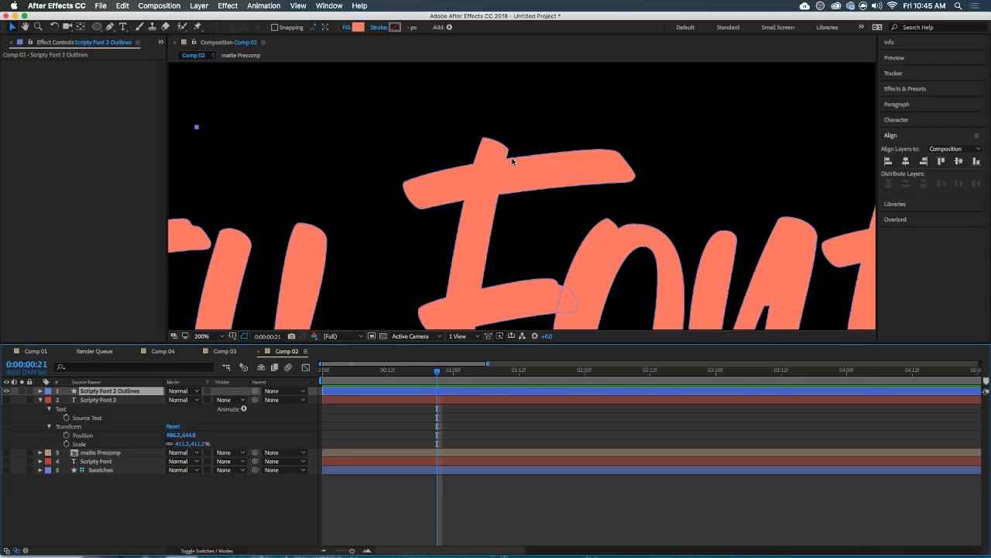
{"action": "scroll", "coordinate": [512, 161], "scroll_direction": "down", "scroll_amount": 2}
{"action": "left_click_drag", "start_coordinate": [553, 210], "coordinate": [526, 170]}
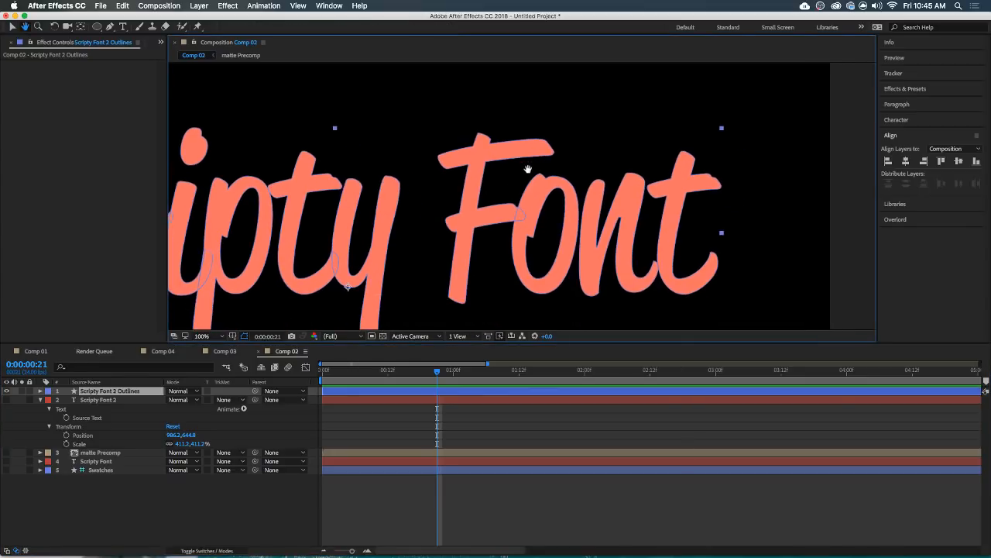
{"action": "scroll", "coordinate": [490, 205], "scroll_direction": "up", "scroll_amount": 2}
{"action": "scroll", "coordinate": [505, 225], "scroll_direction": "down", "scroll_amount": 4}
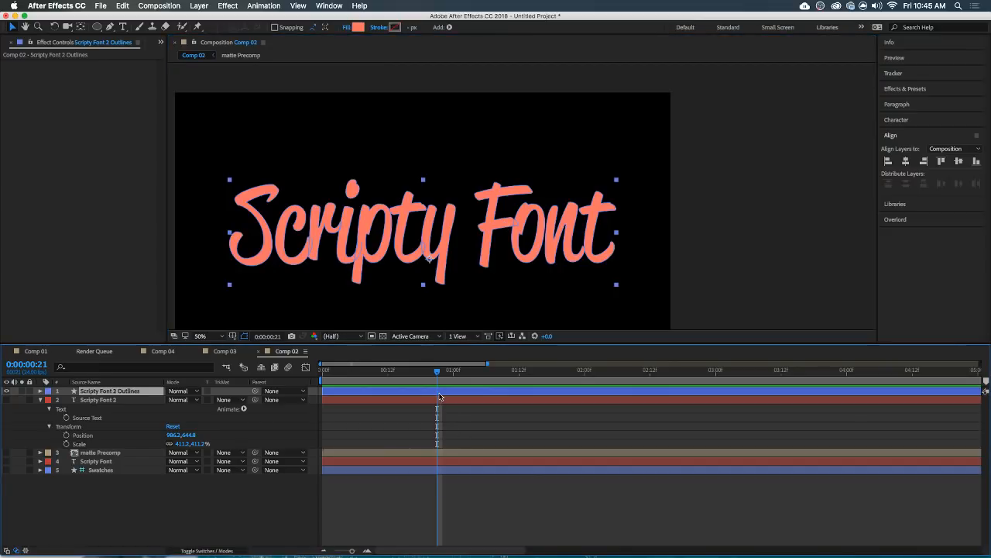
Send the Scripty Font outlines to Illustrator with Overlord, delete them from the artboard, and return to After Effects.
{"action": "left_click", "coordinate": [921, 219]}
{"action": "left_click", "coordinate": [890, 185]}
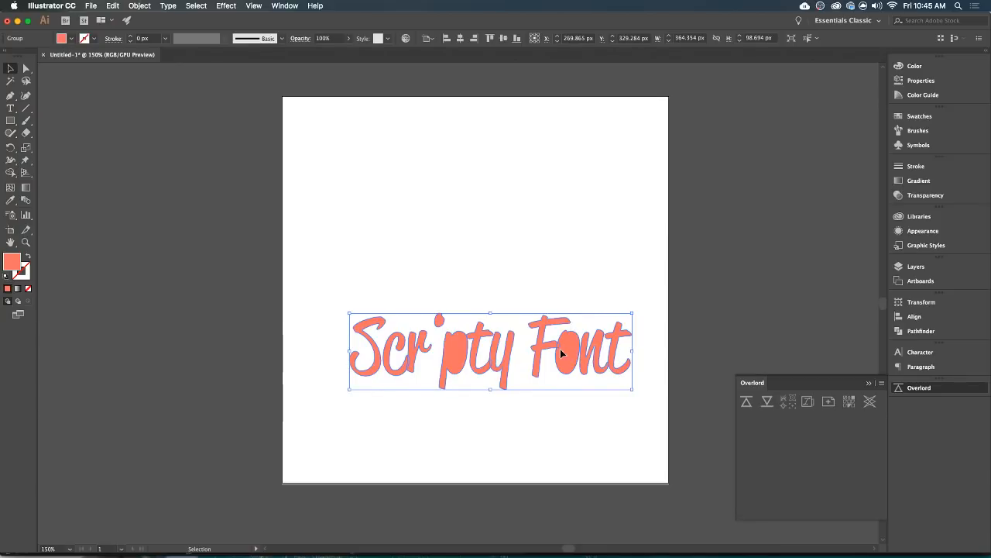
{"action": "key", "text": "Delete"}
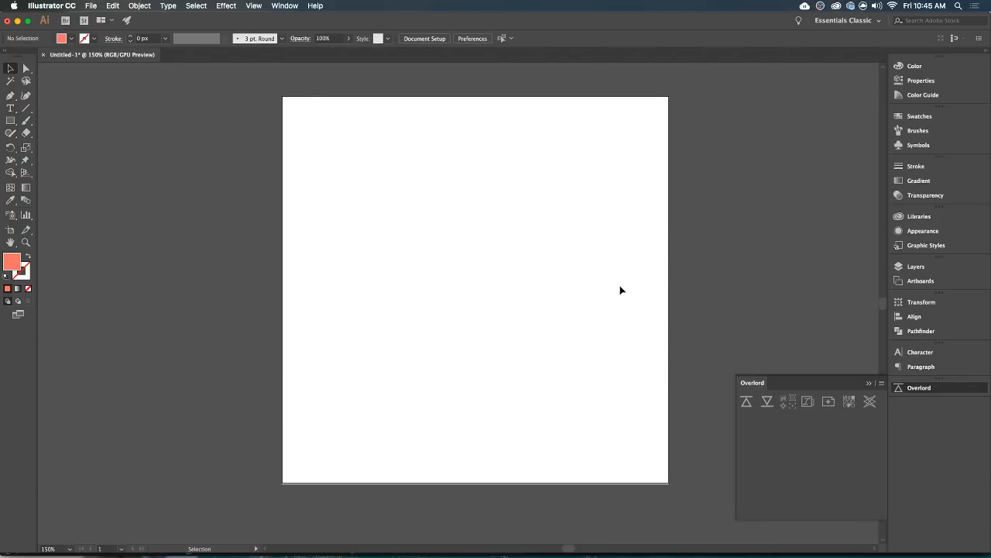
{"action": "key", "text": "super+Tab"}
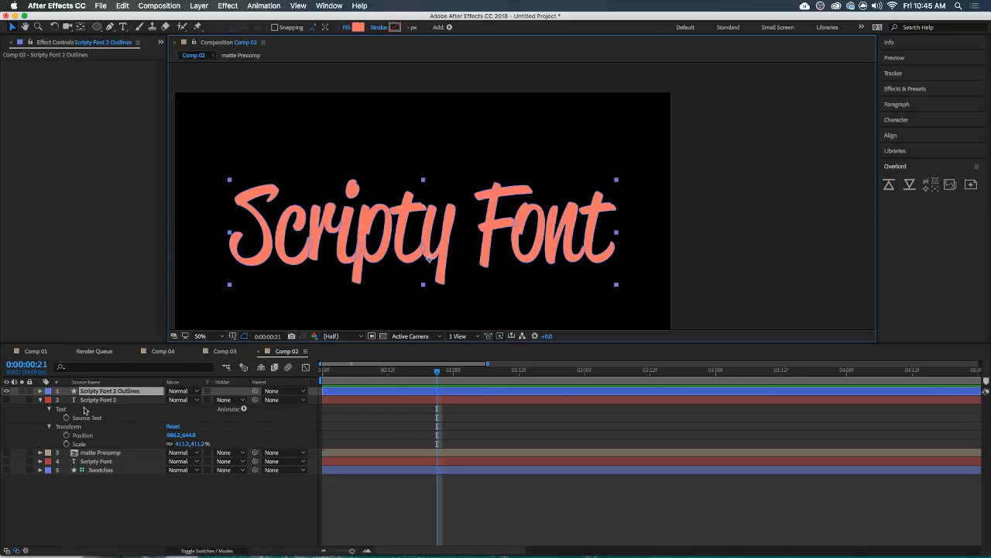
Expand the Contents of Scripty Font 2 Outlines to examine its individual letter groups.
{"action": "left_click", "coordinate": [40, 390]}
{"action": "left_click", "coordinate": [49, 399]}
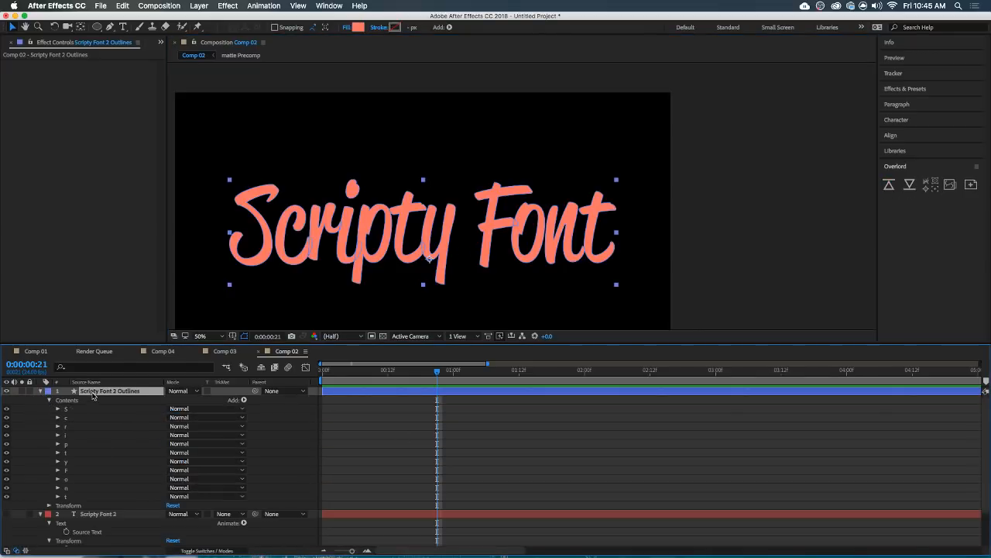
{"action": "left_click", "coordinate": [921, 168]}
{"action": "left_click", "coordinate": [904, 169]}
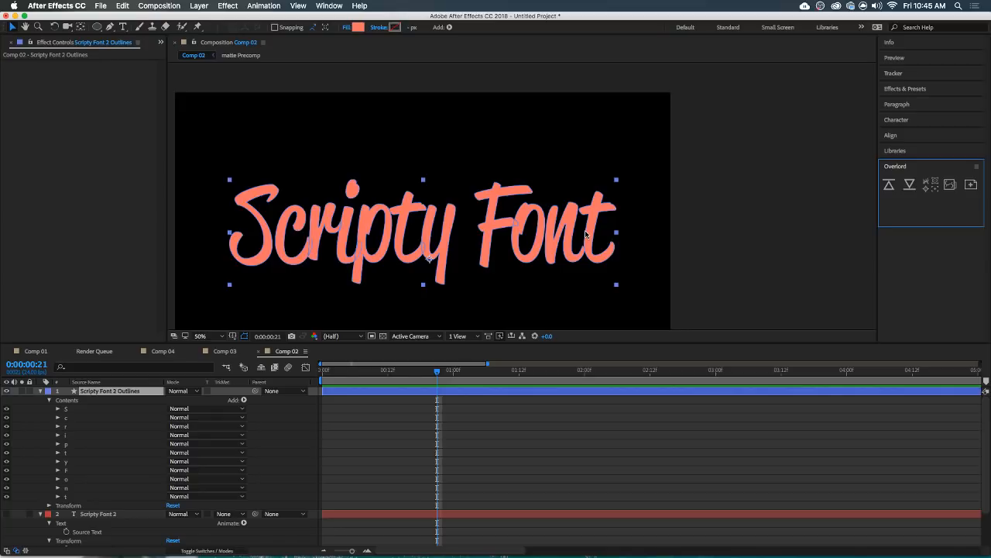
Select the letter F within Scripty Font 2 Outlines to inspect its separate group, and deselect it.
{"action": "scroll", "coordinate": [577, 217], "scroll_direction": "up", "scroll_amount": 2}
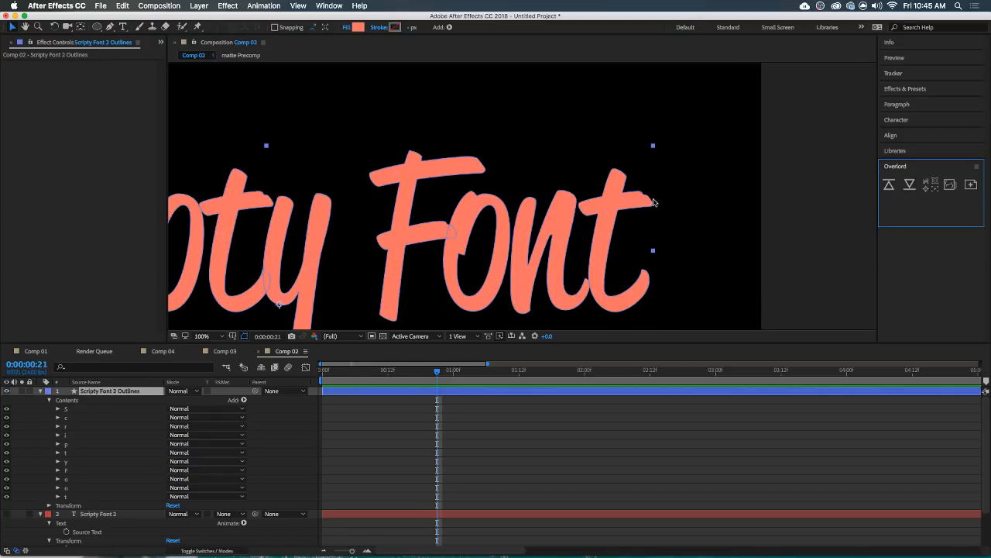
{"action": "left_click", "coordinate": [493, 424]}
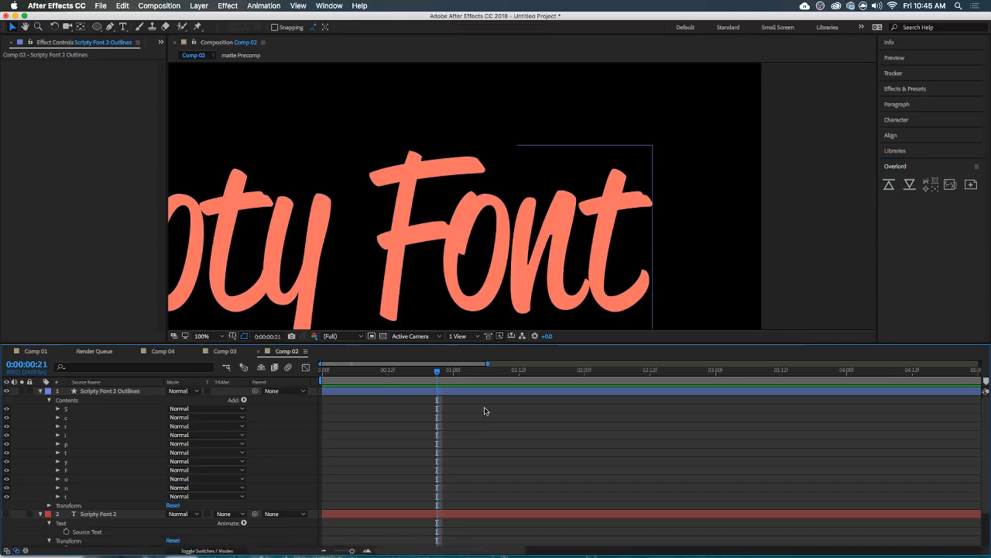
{"action": "left_click_drag", "start_coordinate": [408, 224], "coordinate": [475, 210]}
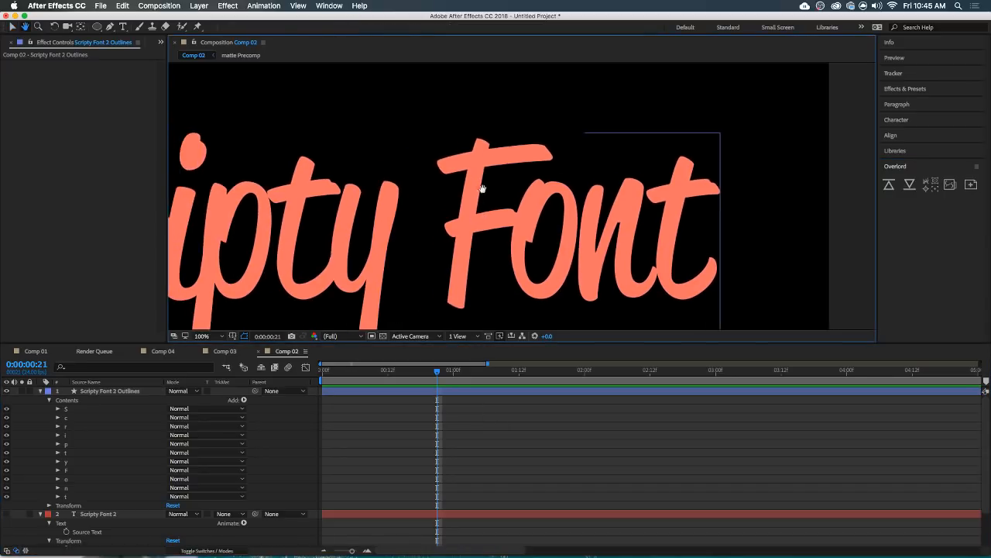
{"action": "left_click", "coordinate": [487, 166]}
{"action": "left_click", "coordinate": [494, 162]}
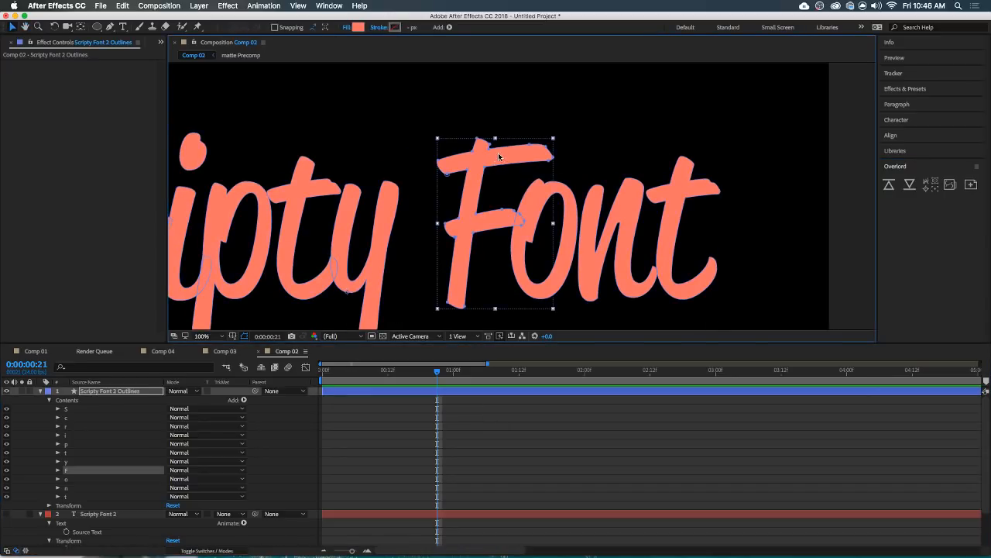
{"action": "left_click", "coordinate": [337, 457]}
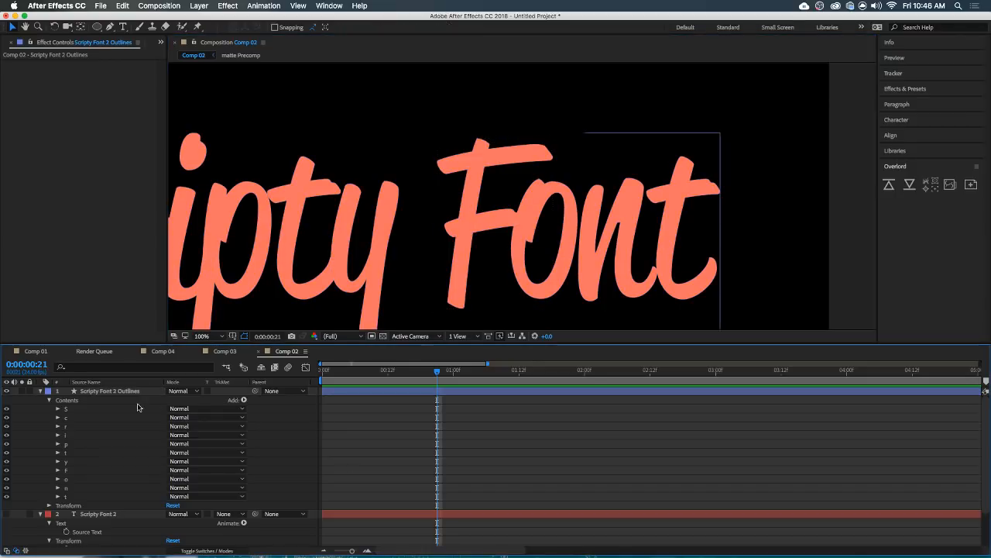
Collapse the Scripty Font 2 Outlines and Scripty Font 2 layers and hide the outlines layer.
{"action": "left_click", "coordinate": [42, 391]}
{"action": "left_click", "coordinate": [99, 391]}
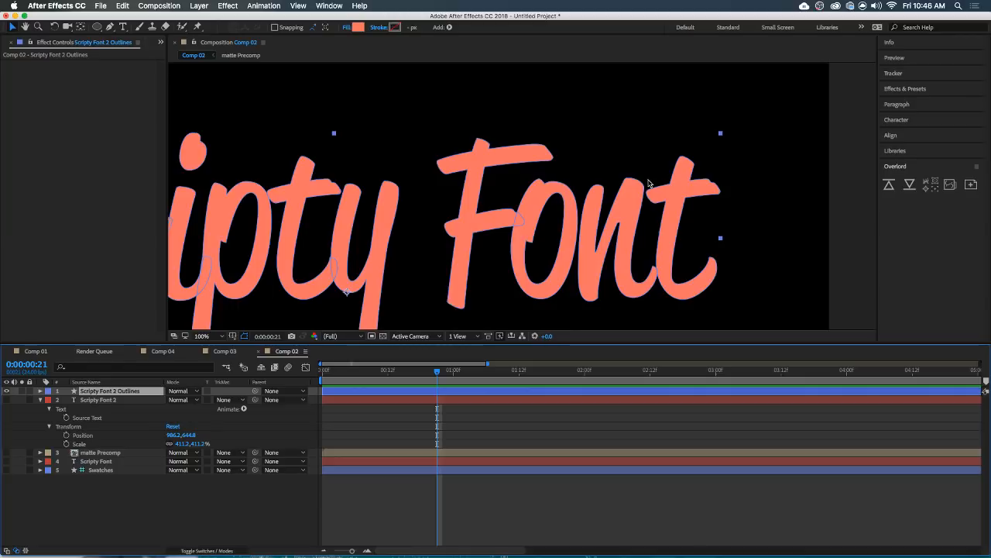
{"action": "scroll", "coordinate": [642, 205], "scroll_direction": "up", "scroll_amount": 3}
{"action": "scroll", "coordinate": [626, 194], "scroll_direction": "down", "scroll_amount": 2}
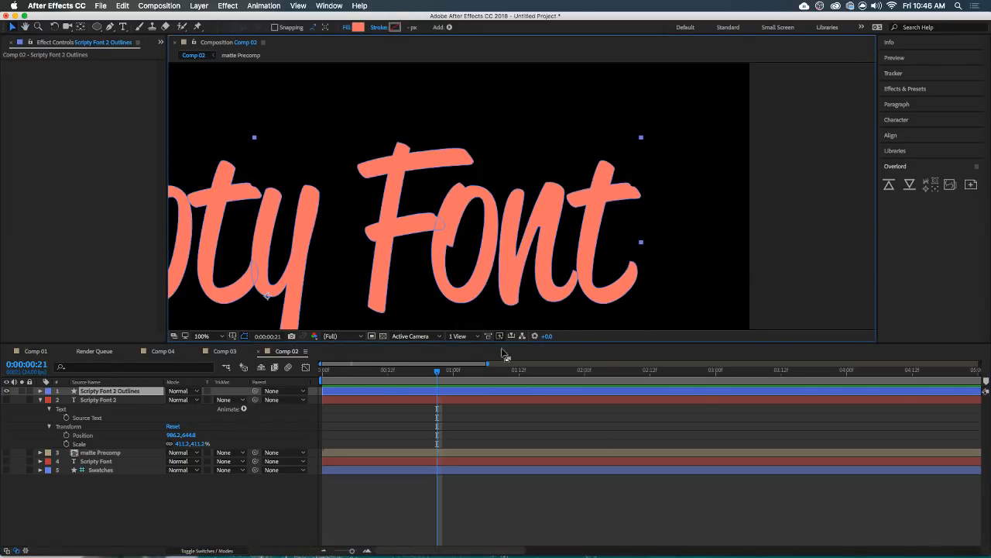
{"action": "left_click", "coordinate": [111, 401]}
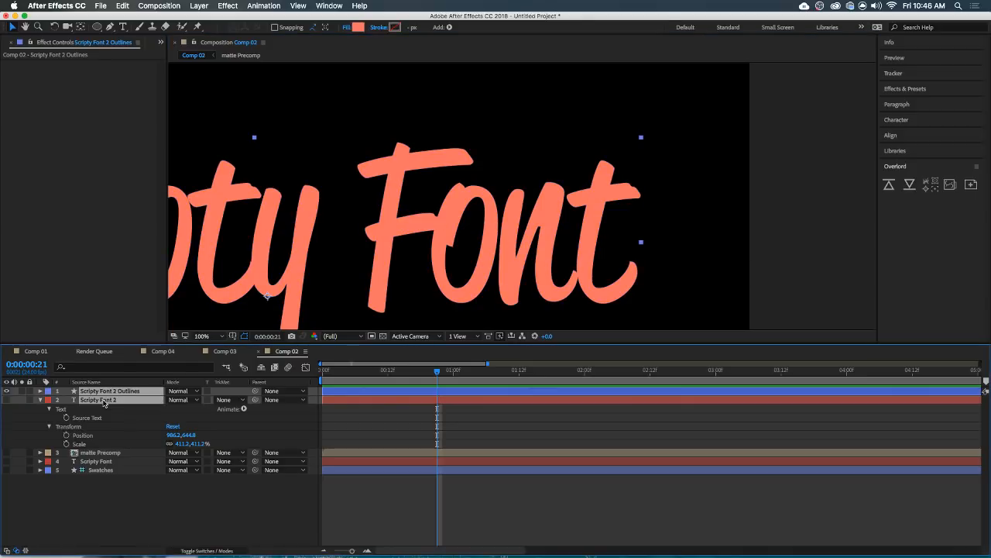
{"action": "left_click", "coordinate": [7, 391]}
{"action": "key", "text": "super+shift+a"}
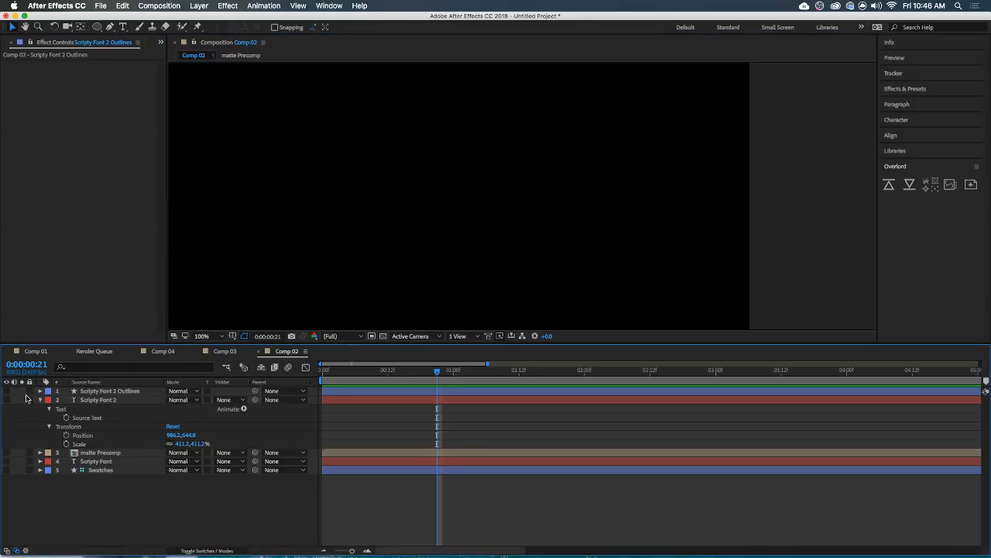
{"action": "left_click", "coordinate": [41, 399]}
{"action": "right_click", "coordinate": [133, 460]}
{"action": "key", "text": "Escape"}
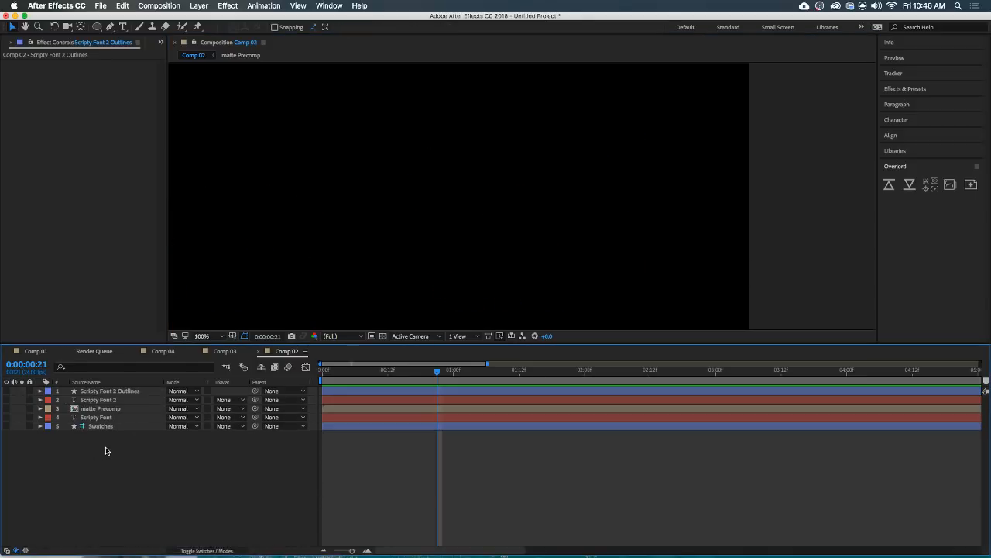
Add a text layer containing only the lowercase letter f to Comp 02.
{"action": "key", "text": "super+t"}
{"action": "left_click", "coordinate": [378, 176]}
{"action": "type", "text": "T"}
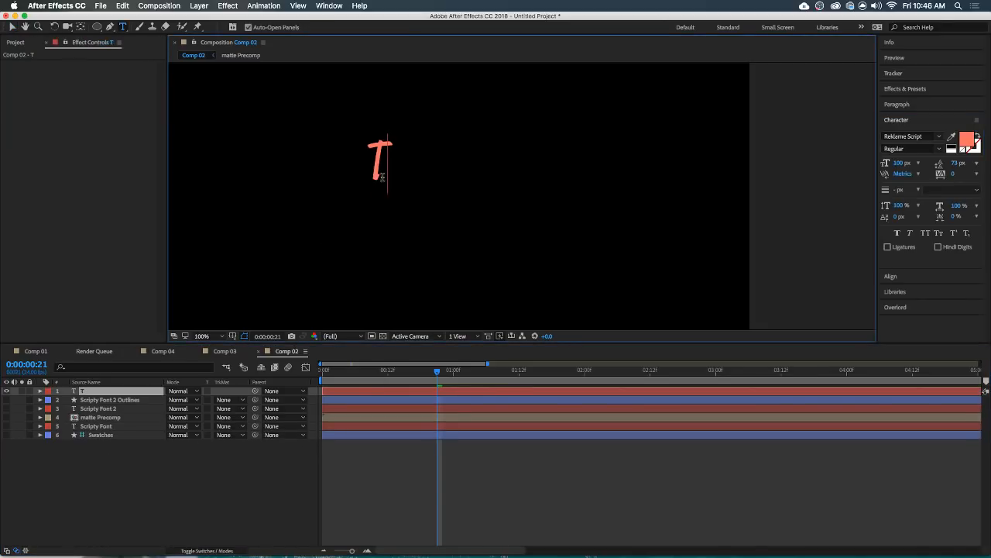
{"action": "type", "text": "f"}
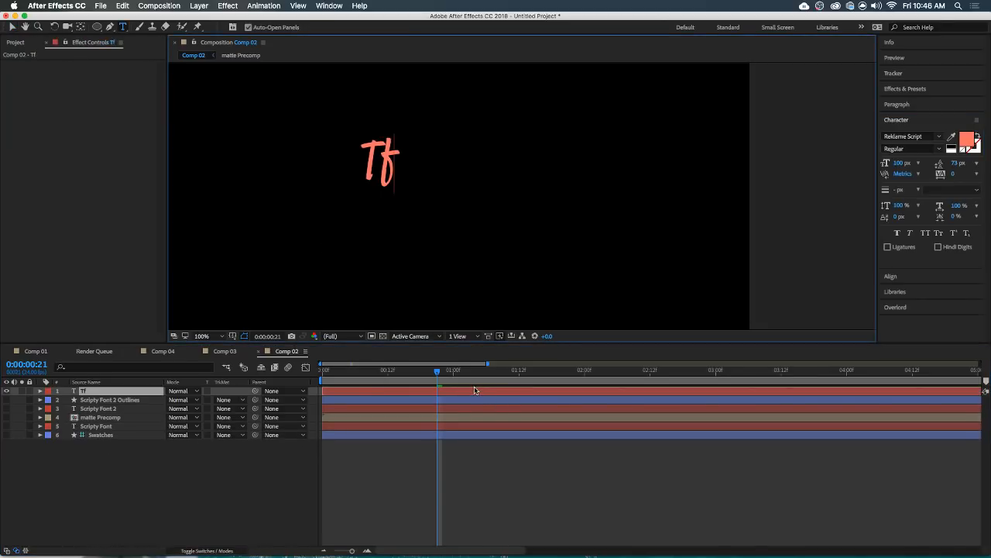
{"action": "key", "text": "super+a"}
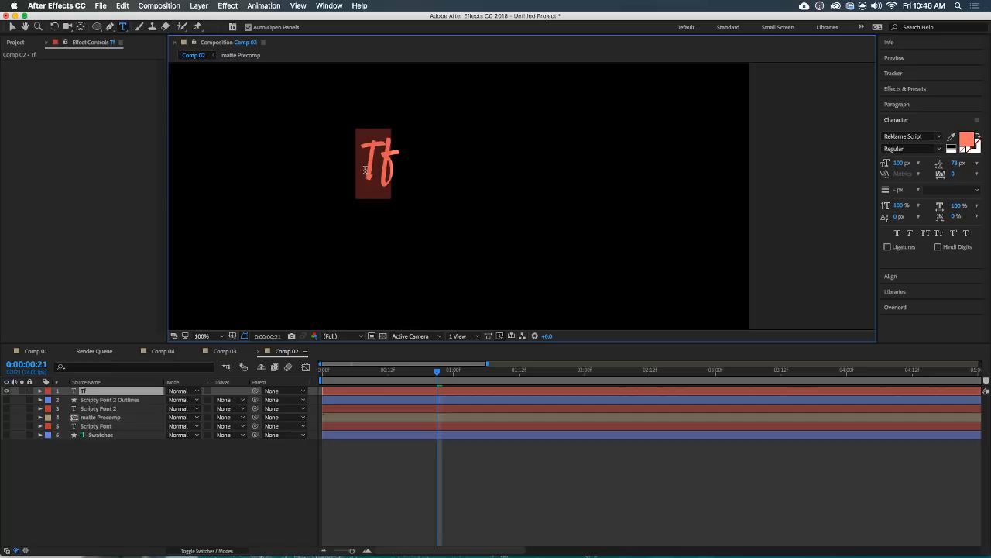
{"action": "key", "text": "BackSpace"}
{"action": "left_click", "coordinate": [444, 391]}
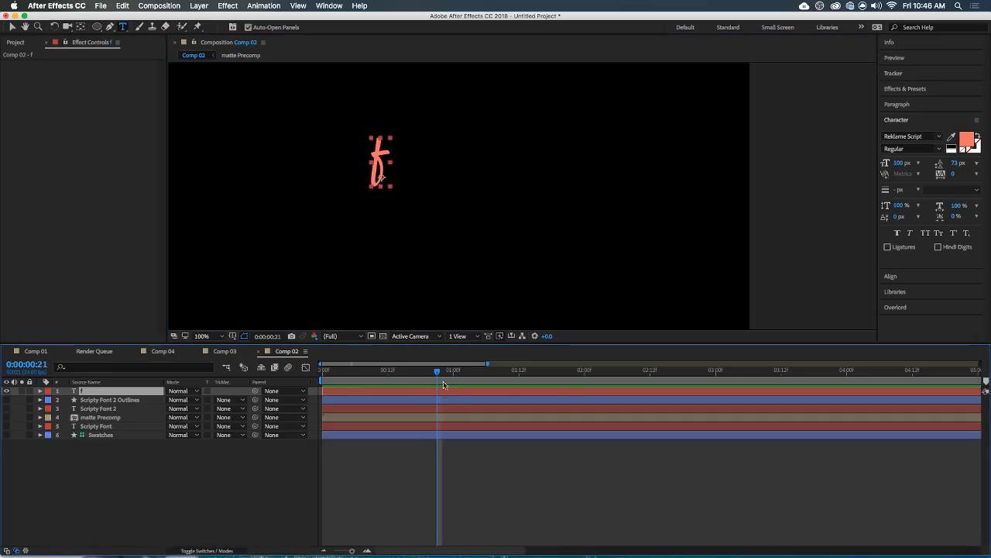
Scale the letter f up to about 555% and reposition it near the middle of the composition.
{"action": "key", "text": "v"}
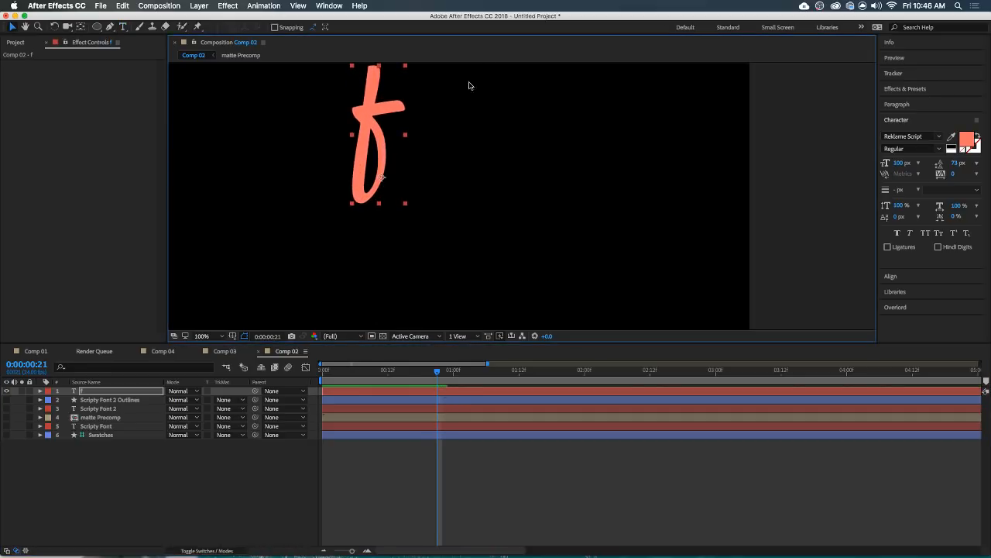
{"action": "left_click_drag", "start_coordinate": [386, 112], "coordinate": [350, 230]}
{"action": "scroll", "coordinate": [446, 209], "scroll_direction": "down", "scroll_amount": 1}
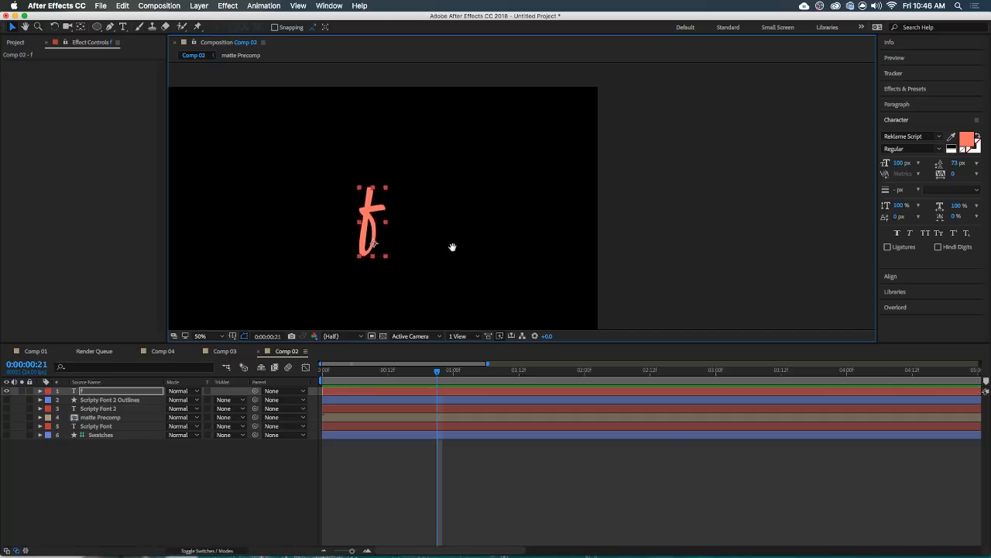
{"action": "left_click_drag", "start_coordinate": [452, 248], "coordinate": [491, 210]}
{"action": "left_click_drag", "start_coordinate": [423, 151], "coordinate": [499, 102]}
{"action": "left_click_drag", "start_coordinate": [393, 169], "coordinate": [466, 188]}
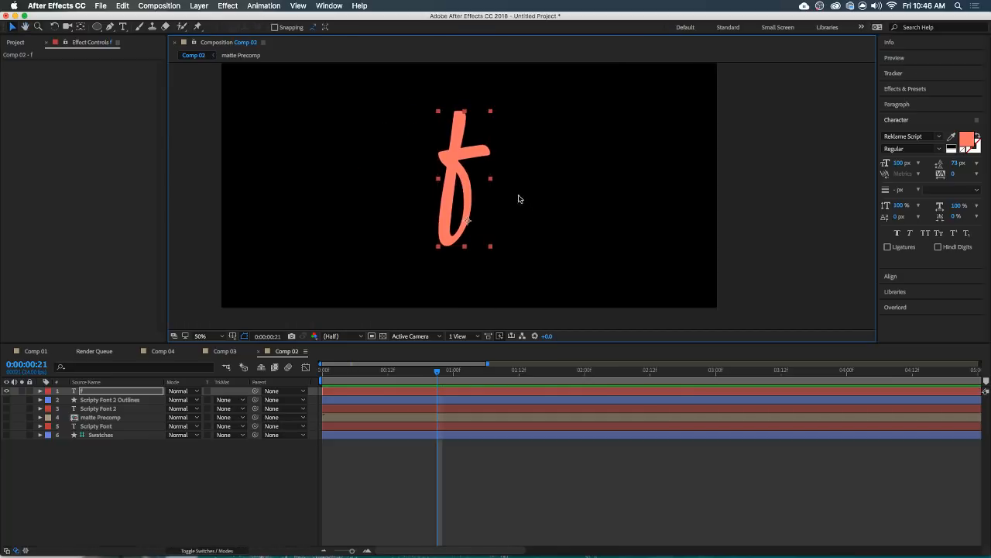
Reveal the f text layer's modified properties and create shape outlines from its text.
{"action": "scroll", "coordinate": [476, 148], "scroll_direction": "up", "scroll_amount": 2}
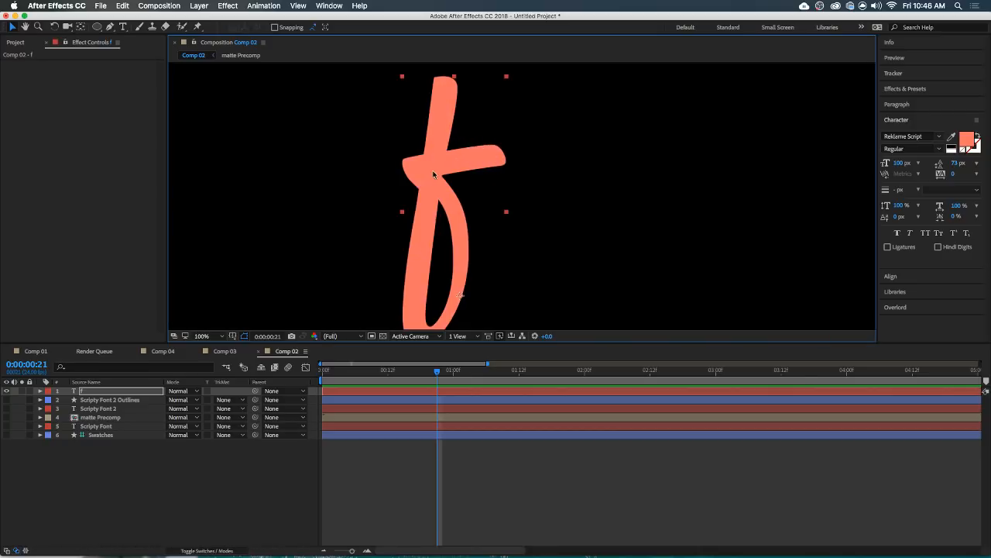
{"action": "left_click_drag", "start_coordinate": [434, 174], "coordinate": [421, 110]}
{"action": "left_click_drag", "start_coordinate": [499, 134], "coordinate": [488, 210]}
{"action": "left_click_drag", "start_coordinate": [440, 237], "coordinate": [445, 157]}
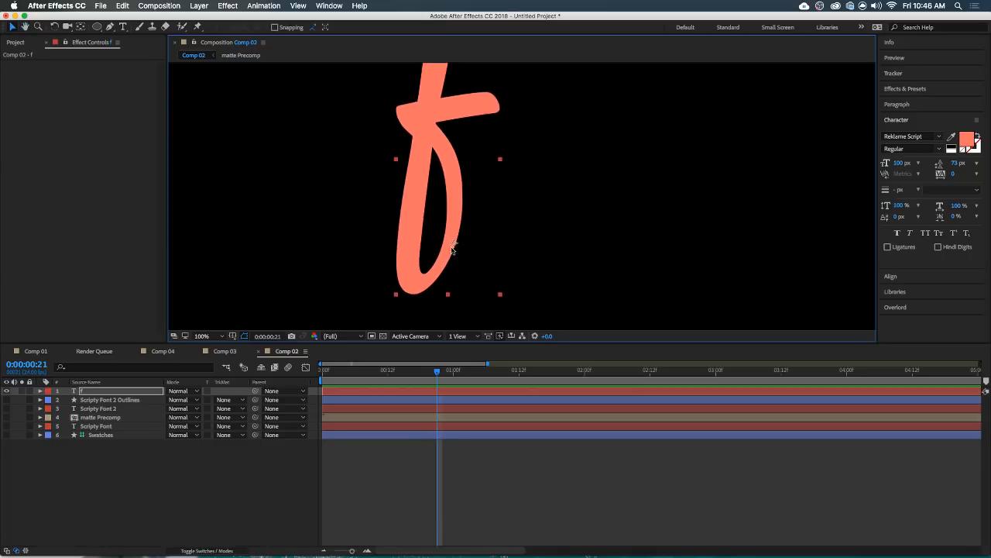
{"action": "left_click", "coordinate": [443, 392]}
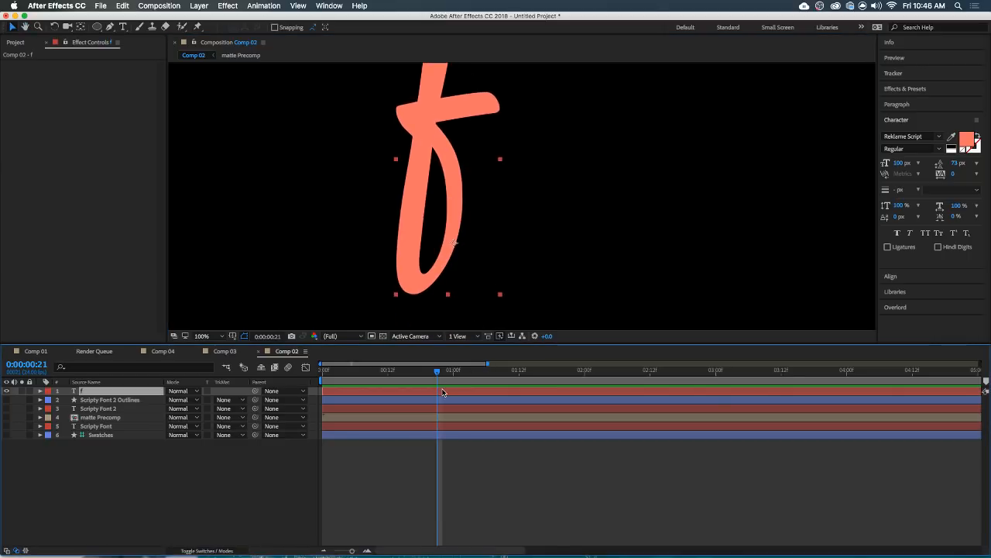
{"action": "key", "text": "u"}
{"action": "left_click", "coordinate": [93, 409]}
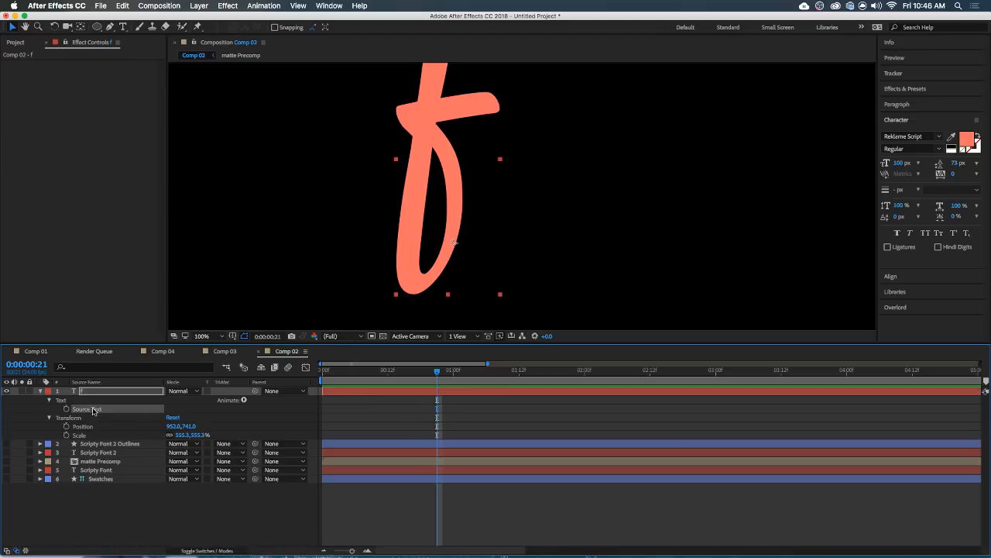
{"action": "right_click", "coordinate": [336, 391]}
{"action": "mouse_move", "coordinate": [380, 181]}
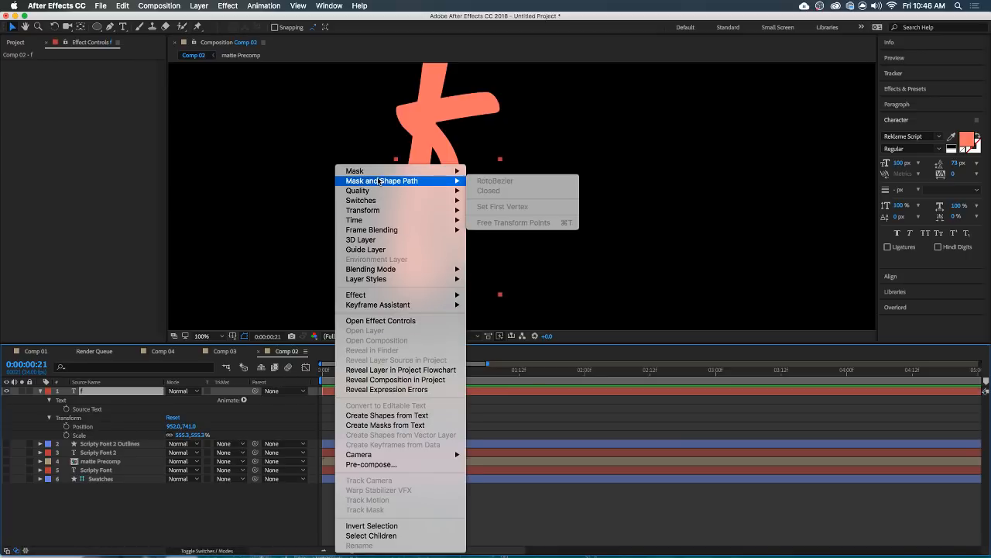
{"action": "left_click", "coordinate": [387, 415]}
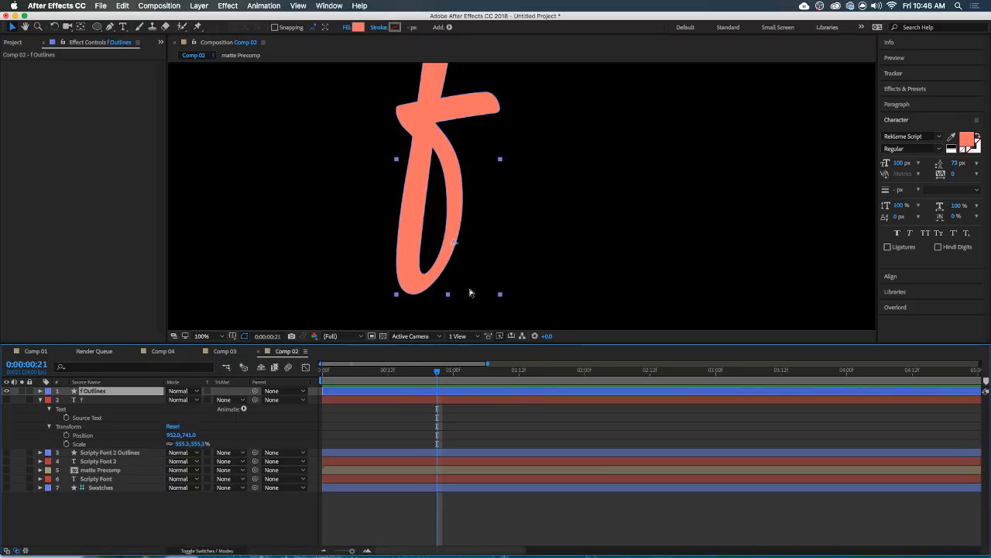
Duplicate the f Outlines layer and hide every layer except the two outline layers by marking them shy.
{"action": "key", "text": "super+d"}
{"action": "left_click", "coordinate": [41, 408]}
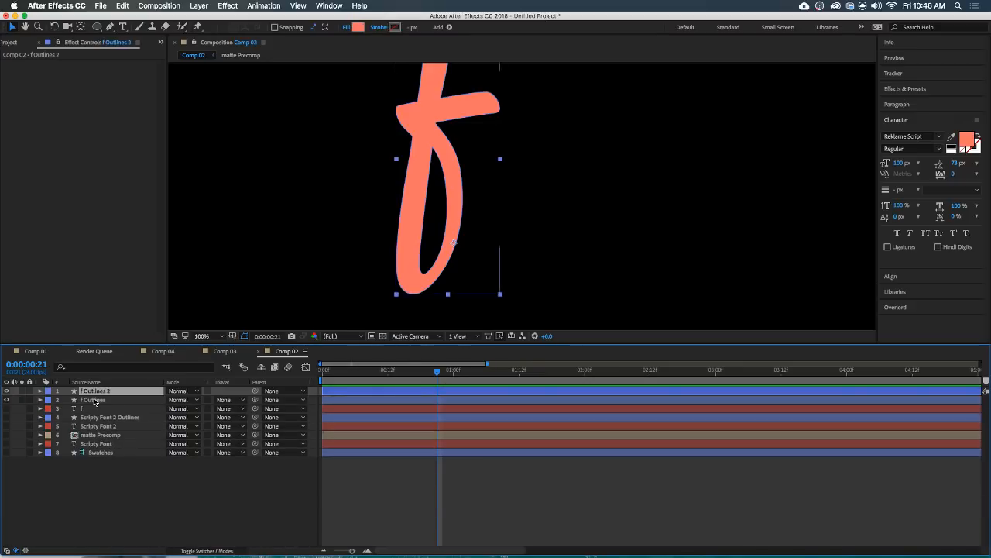
{"action": "left_click", "coordinate": [93, 400]}
{"action": "left_click", "coordinate": [102, 453], "text": "shift"}
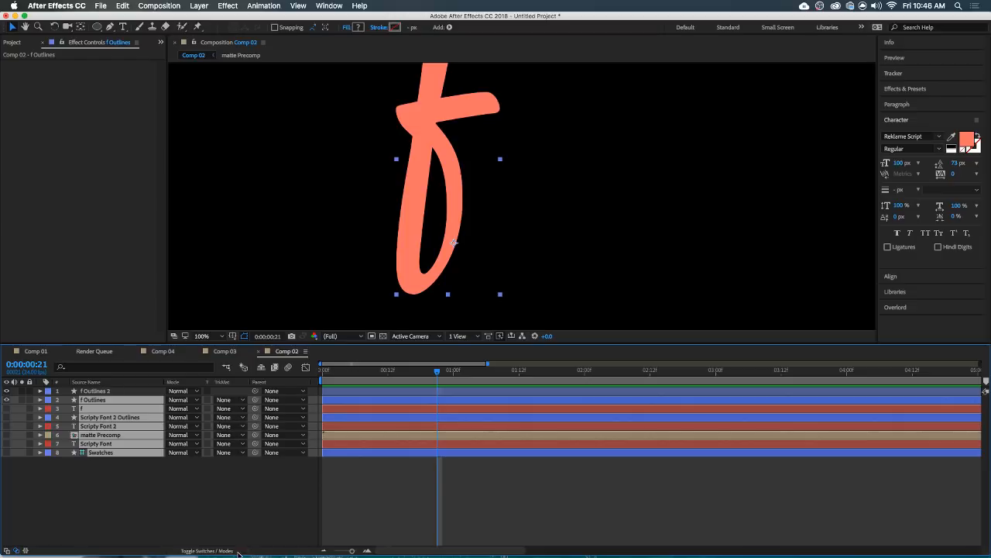
{"action": "left_click", "coordinate": [207, 551]}
{"action": "left_click", "coordinate": [106, 473]}
{"action": "left_click", "coordinate": [101, 453]}
{"action": "left_click", "coordinate": [104, 408], "text": "shift"}
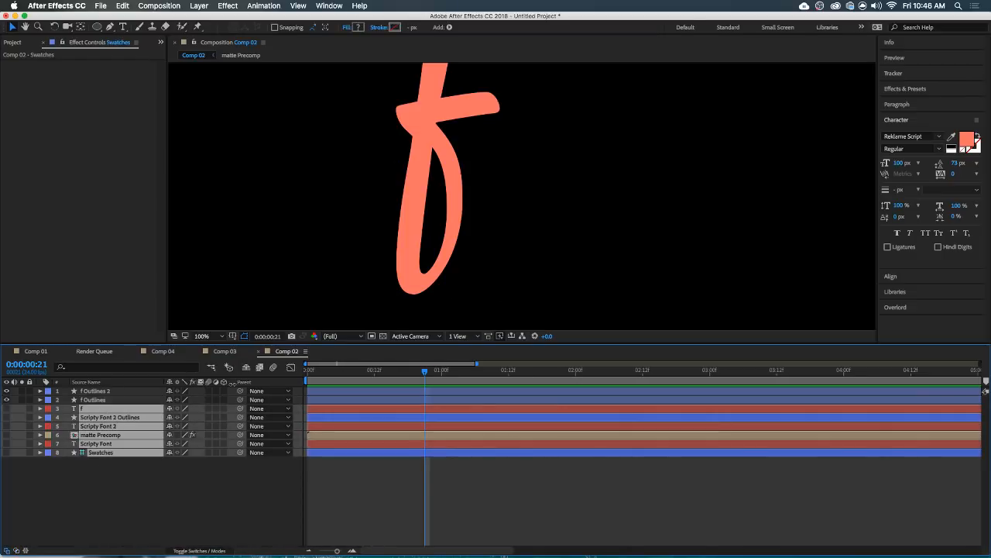
{"action": "left_click", "coordinate": [251, 369]}
{"action": "left_click", "coordinate": [169, 408]}
Rename the duplicate outlines layer Vertical Stick and the original outlines layer Horizontal woosh?
{"action": "left_click", "coordinate": [440, 198]}
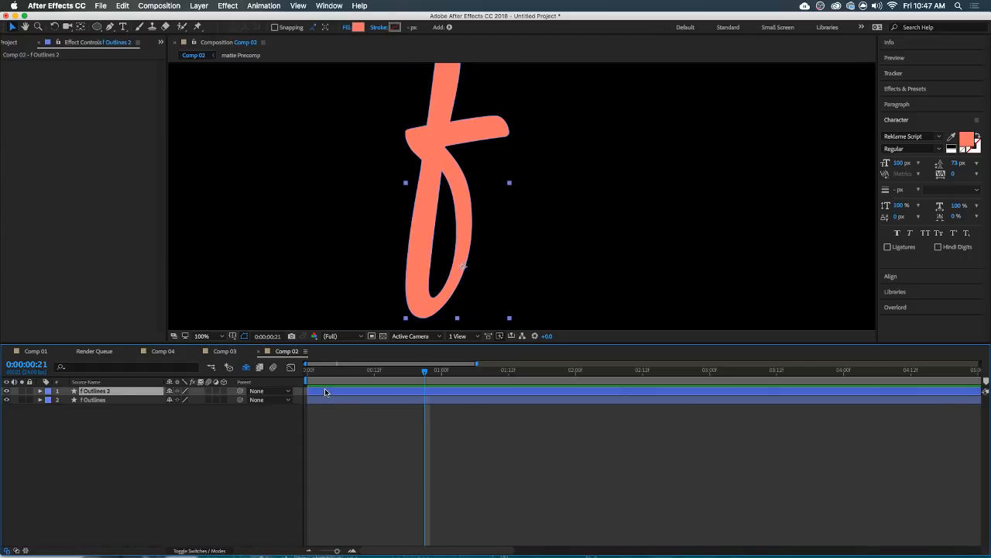
{"action": "key", "text": "Return"}
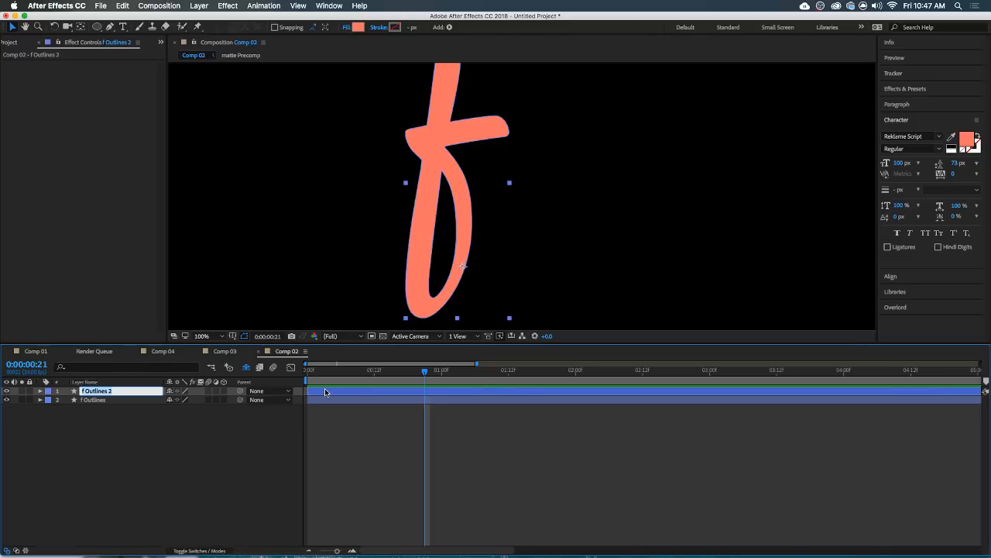
{"action": "type", "text": "Vertical Stick"}
{"action": "key", "text": "Return"}
{"action": "left_click", "coordinate": [333, 400]}
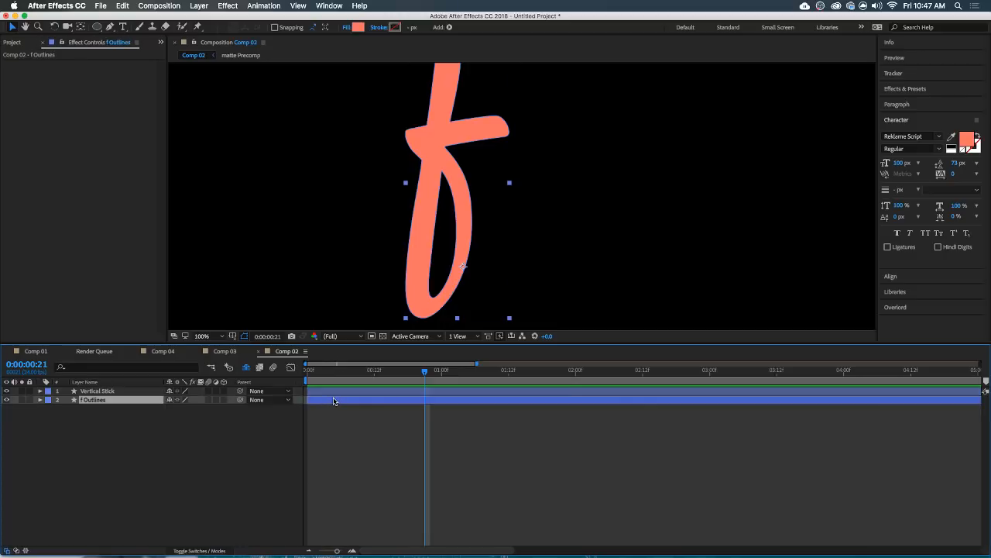
{"action": "key", "text": "Return"}
{"action": "type", "text": "Horizontal"}
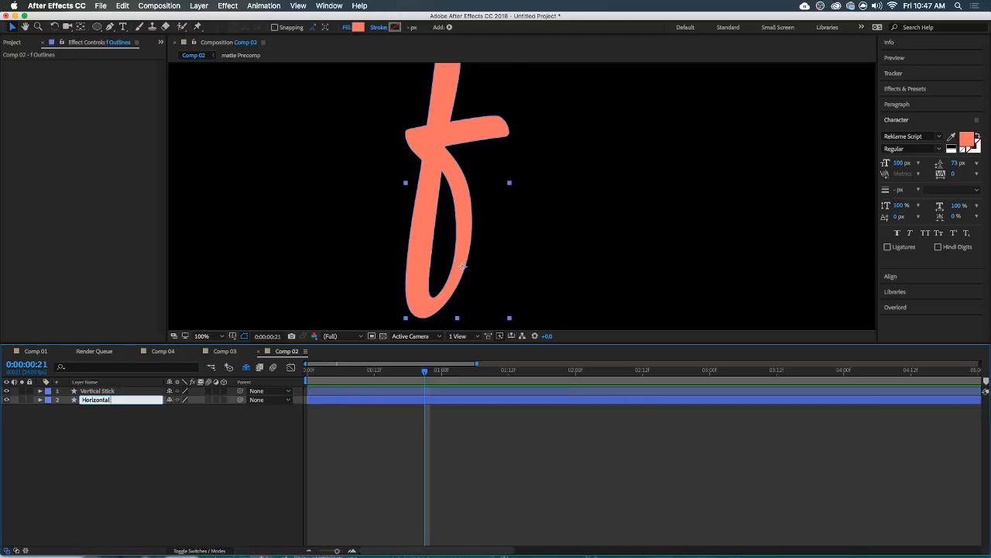
{"action": "type", "text": " woosh?"}
{"action": "key", "text": "Return"}
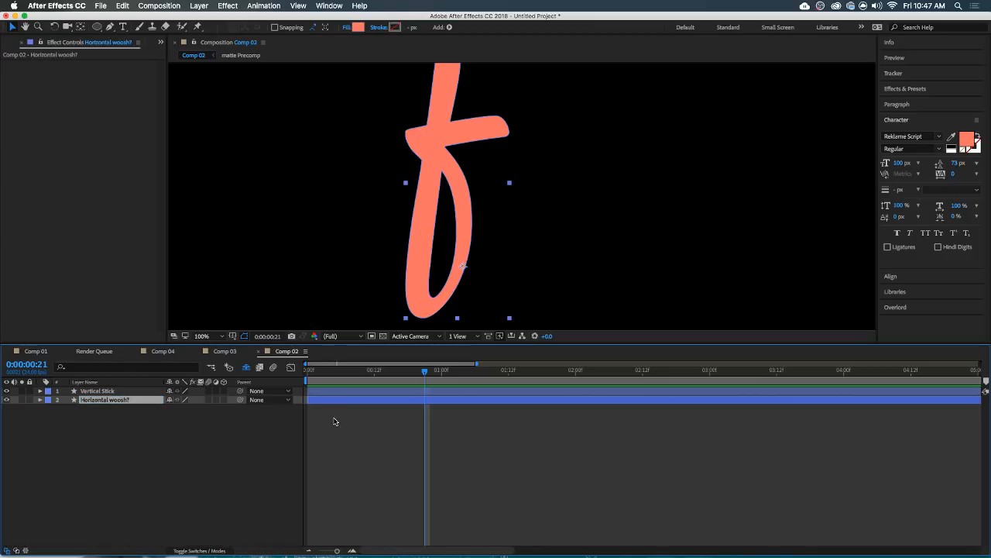
Solo the Horizontal woosh? layer and delete the path points at the top of the f's vertical stem.
{"action": "key", "text": "u"}
{"action": "key", "text": "u"}
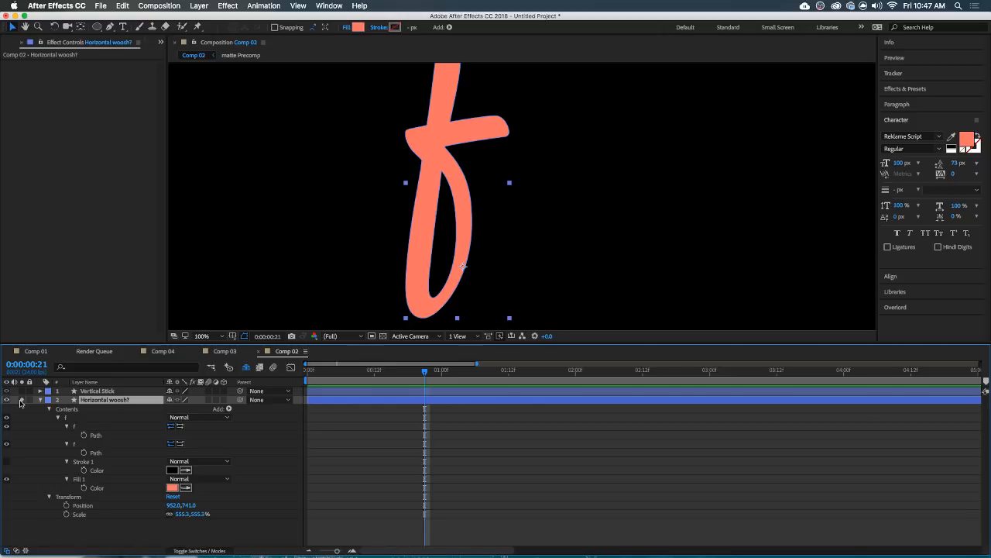
{"action": "left_click_drag", "start_coordinate": [458, 137], "coordinate": [449, 173]}
{"action": "double_click", "coordinate": [449, 99]}
{"action": "double_click", "coordinate": [450, 98]}
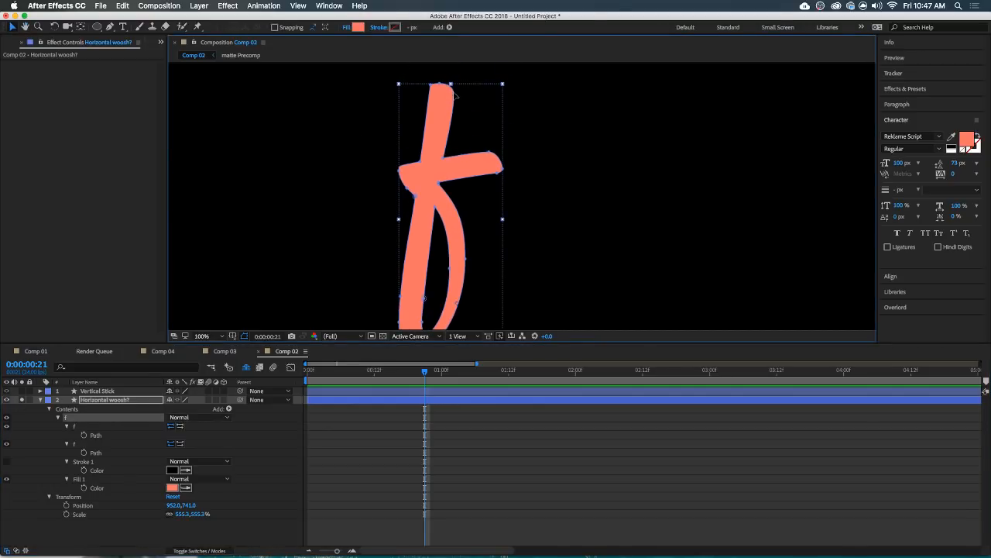
{"action": "left_click", "coordinate": [453, 95]}
{"action": "key", "text": "Delete"}
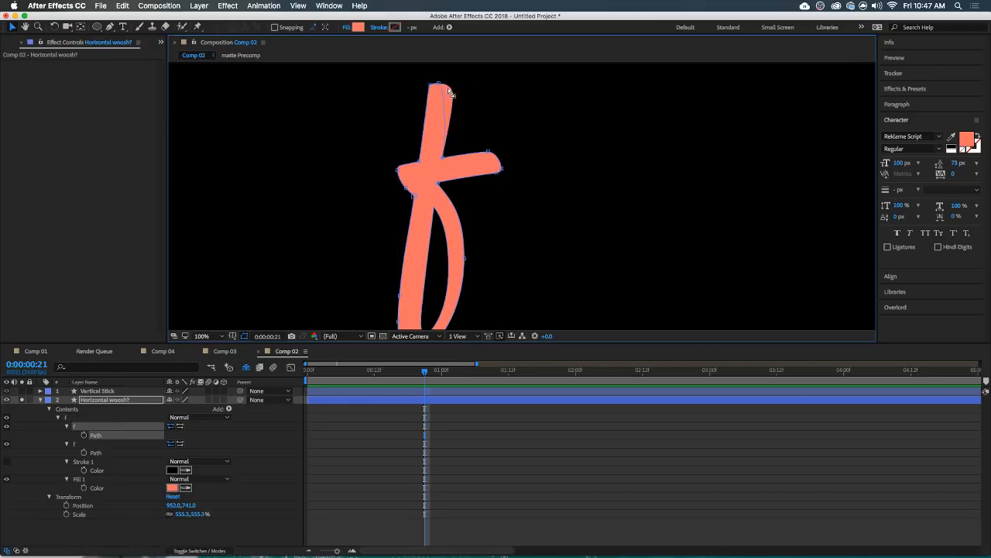
{"action": "left_click", "coordinate": [438, 84]}
{"action": "key", "text": "Delete"}
{"action": "key", "text": "Delete"}
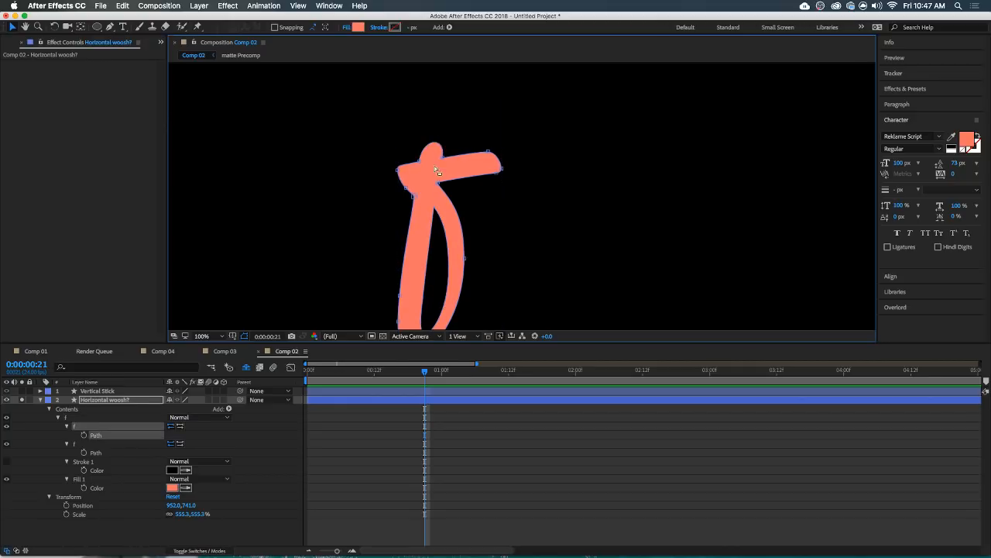
{"action": "scroll", "coordinate": [453, 266], "scroll_direction": "down", "scroll_amount": 3}
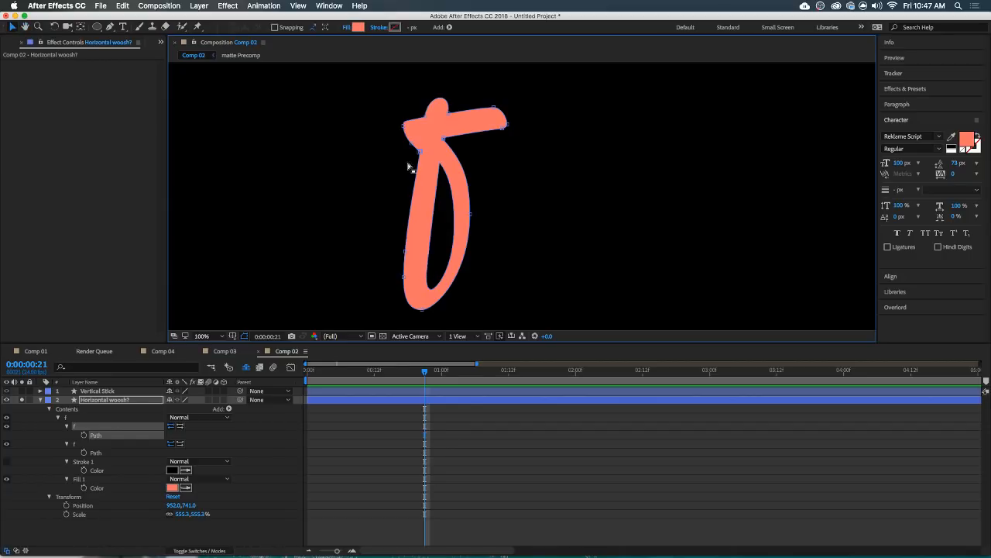
{"action": "left_click", "coordinate": [406, 255]}
{"action": "left_click", "coordinate": [406, 255]}
{"action": "left_click", "coordinate": [433, 228]}
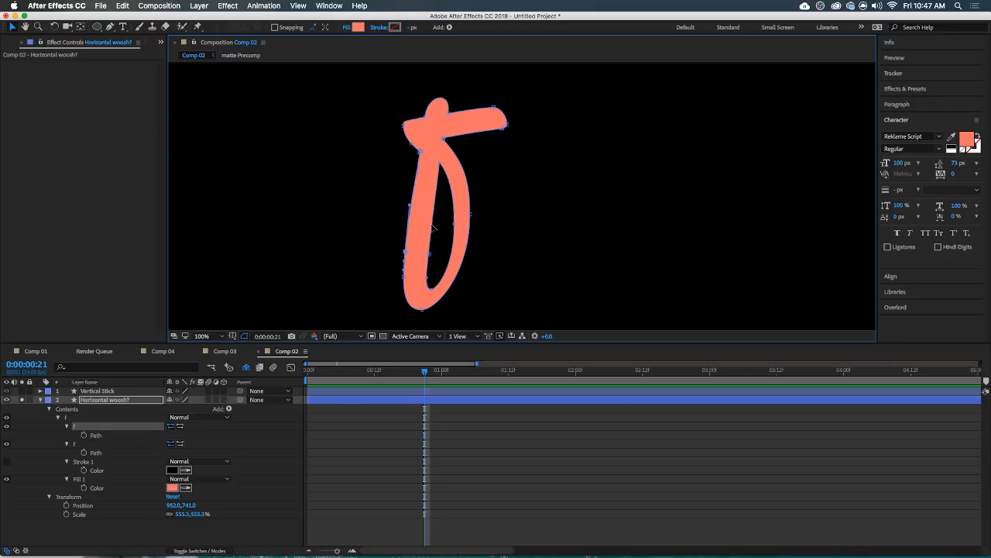
{"action": "key", "text": "c"}
{"action": "left_click", "coordinate": [463, 442]}
{"action": "left_click", "coordinate": [450, 400]}
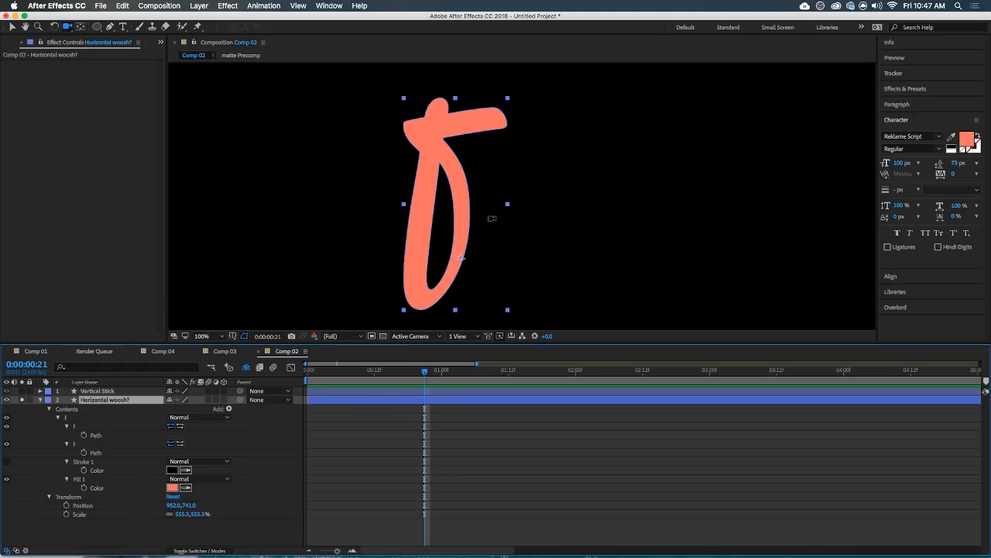
Switch to Illustrator and add a point text containing the letter f to the artboard.
{"action": "key", "text": "super+Tab"}
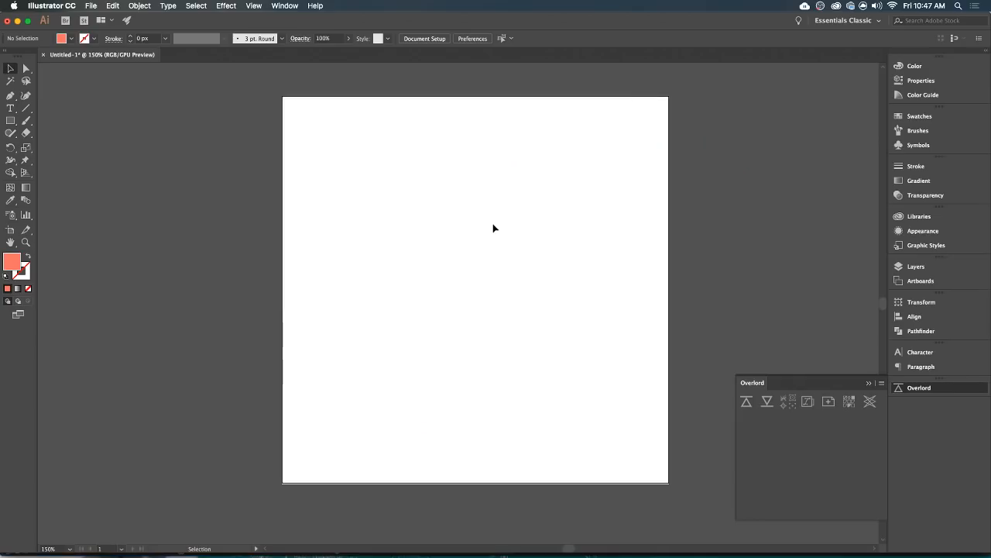
{"action": "left_click", "coordinate": [10, 108]}
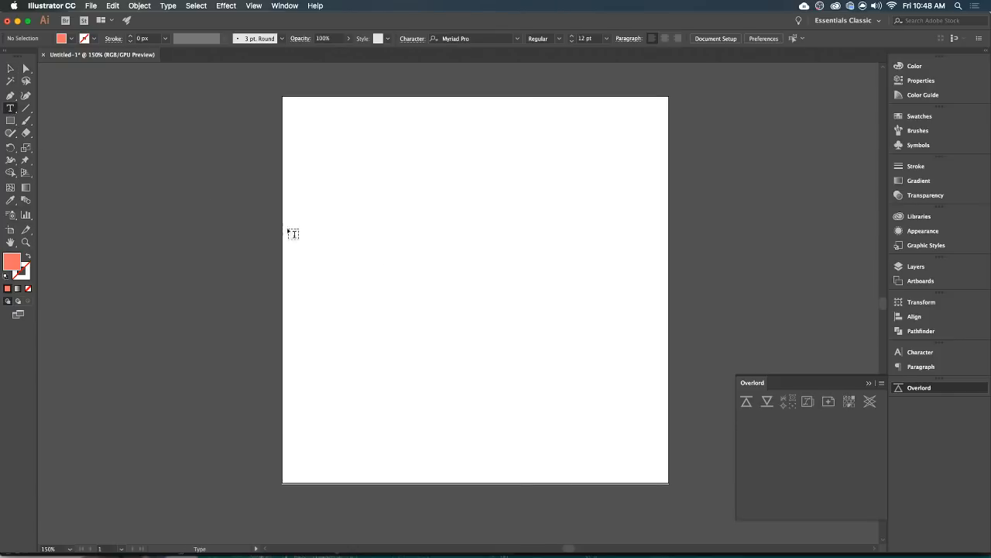
{"action": "left_click", "coordinate": [450, 291]}
{"action": "key", "text": "BackSpace"}
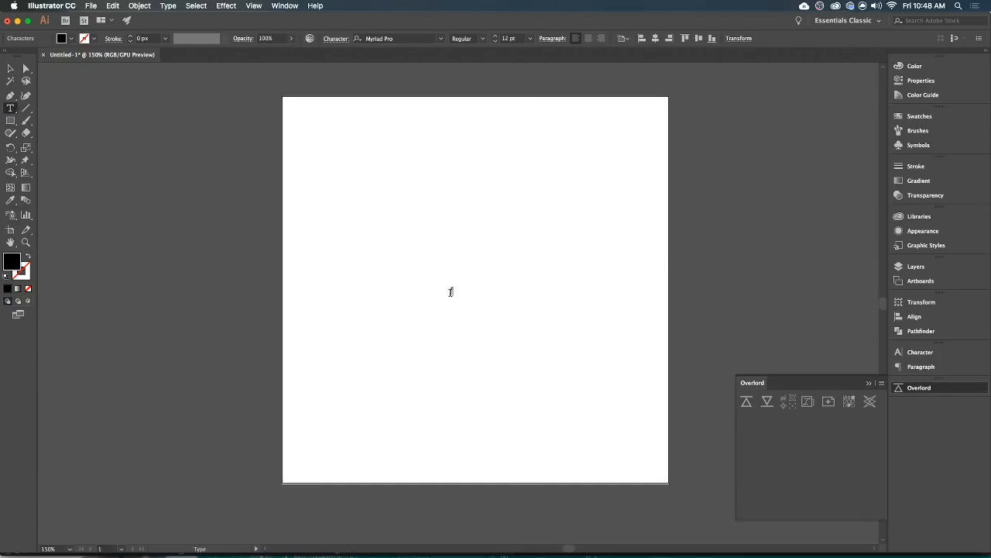
{"action": "left_click", "coordinate": [9, 66]}
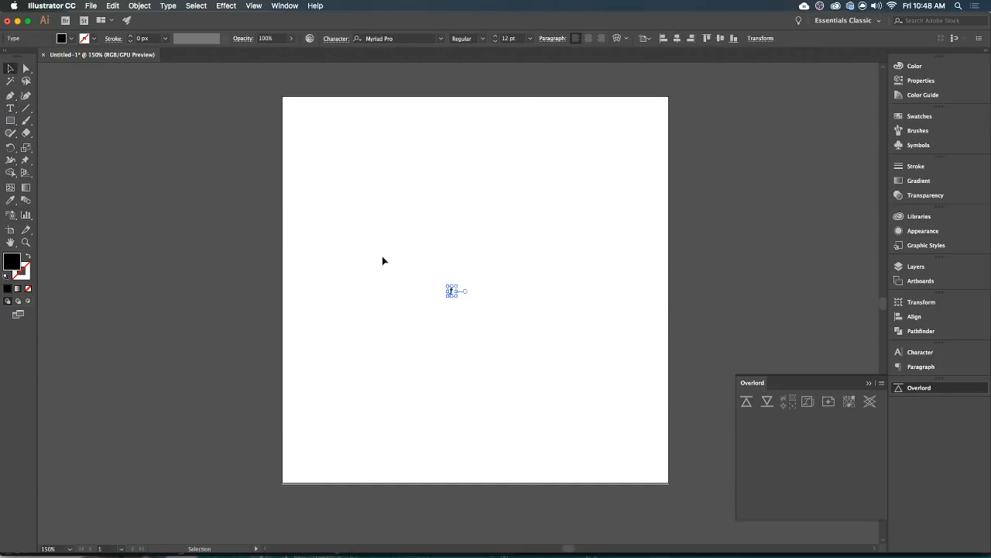
Enlarge the letter f to about 252 pt and place it around the middle of the artboard.
{"action": "left_click_drag", "start_coordinate": [457, 285], "coordinate": [663, 129]}
{"action": "left_click_drag", "start_coordinate": [523, 207], "coordinate": [492, 282]}
{"action": "left_click_drag", "start_coordinate": [513, 207], "coordinate": [523, 161]}
{"action": "left_click_drag", "start_coordinate": [518, 244], "coordinate": [506, 272]}
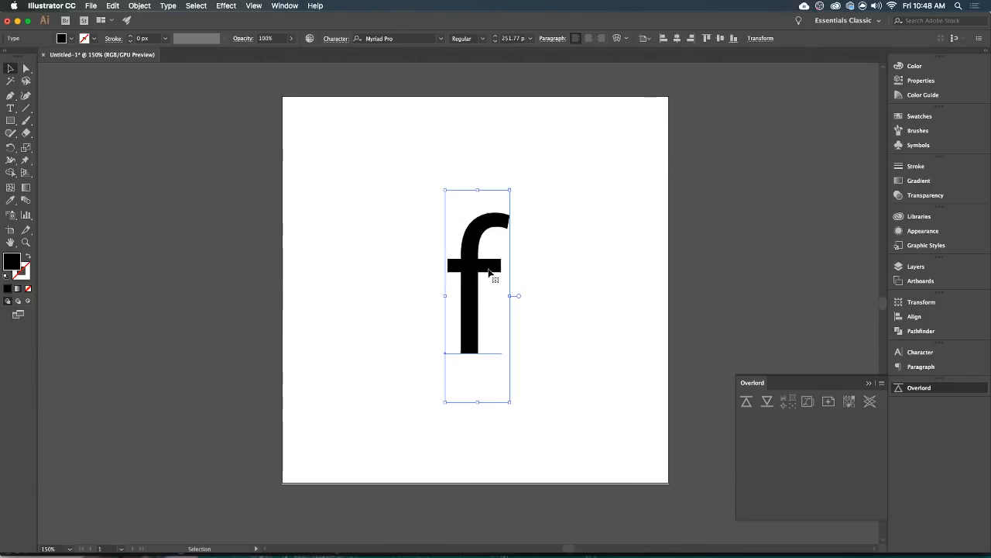
Set the letter f in Reklame Script Regular and enlarge it to about 282 pt.
{"action": "left_click", "coordinate": [482, 283]}
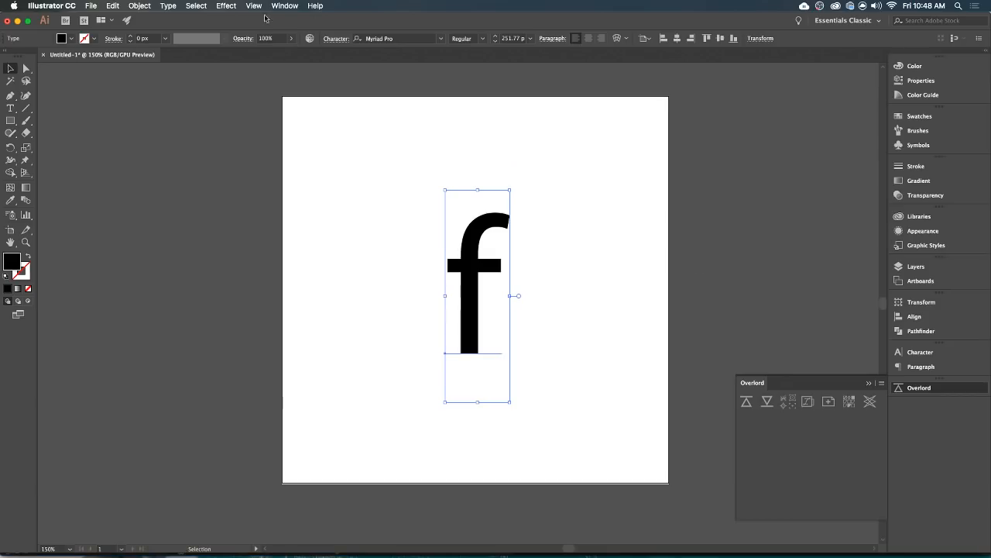
{"action": "left_click", "coordinate": [403, 36]}
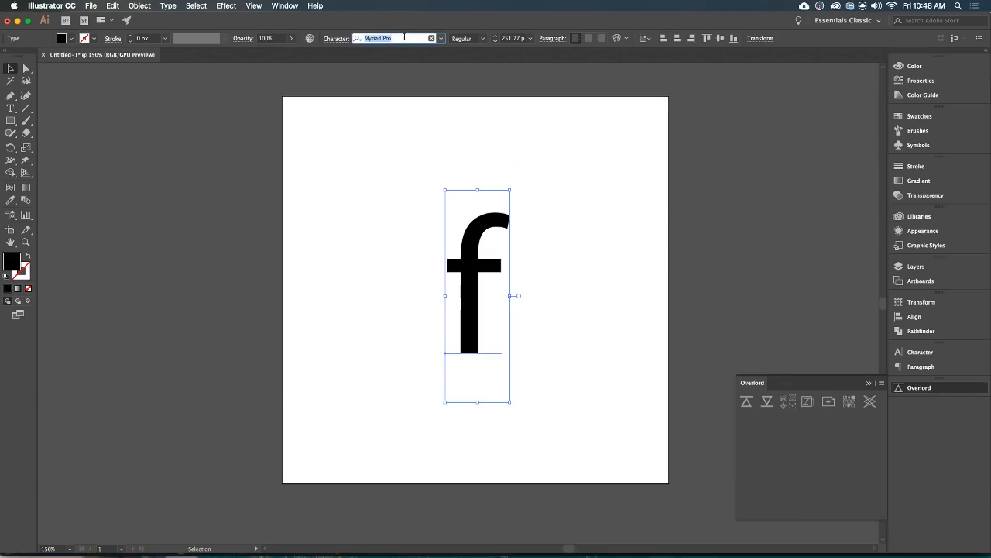
{"action": "type", "text": "rek"}
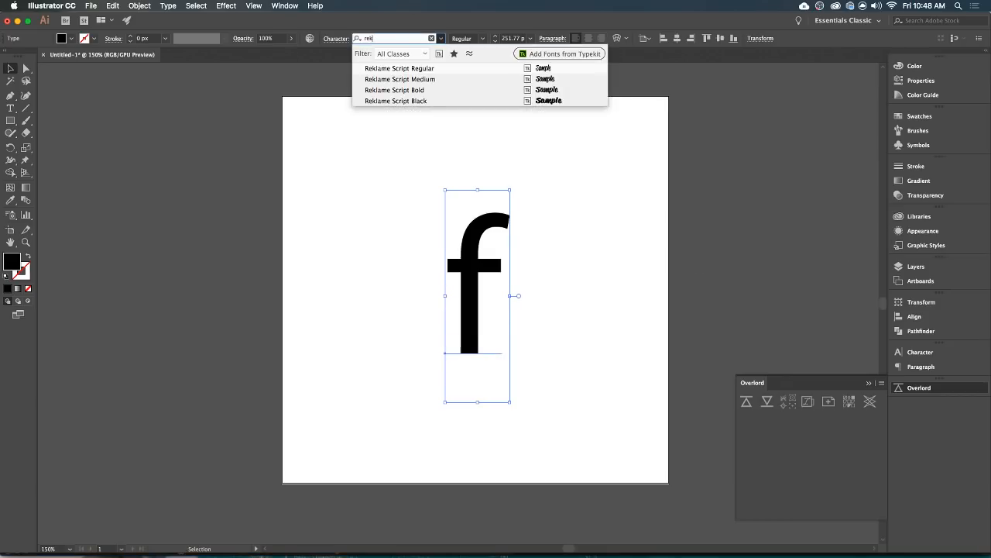
{"action": "left_click", "coordinate": [411, 72]}
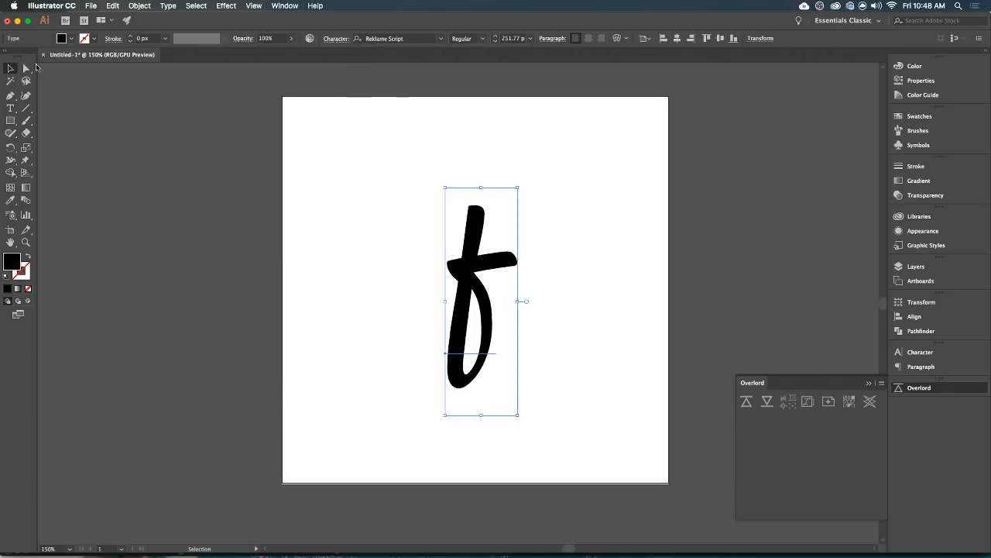
{"action": "left_click_drag", "start_coordinate": [518, 187], "coordinate": [528, 179]}
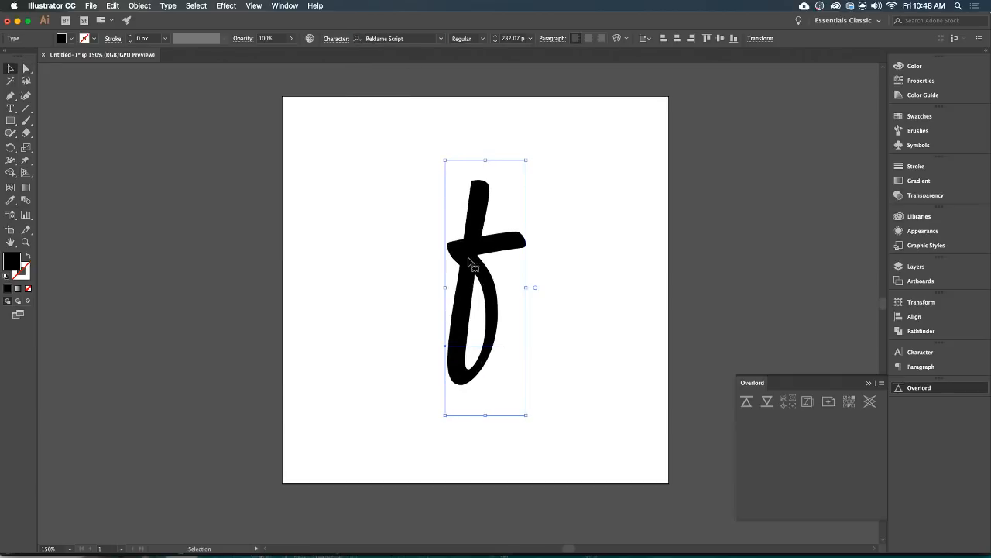
Convert the letter f to outlines and deselect it.
{"action": "right_click", "coordinate": [468, 260]}
{"action": "left_click", "coordinate": [508, 330]}
{"action": "right_click", "coordinate": [493, 277]}
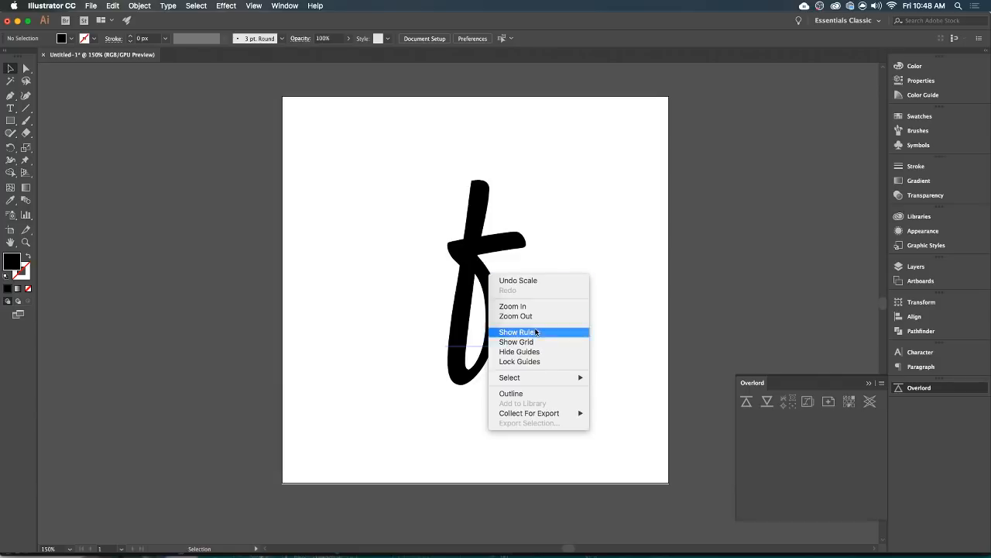
{"action": "left_click", "coordinate": [479, 265]}
{"action": "right_click", "coordinate": [476, 261]}
{"action": "left_click", "coordinate": [521, 333]}
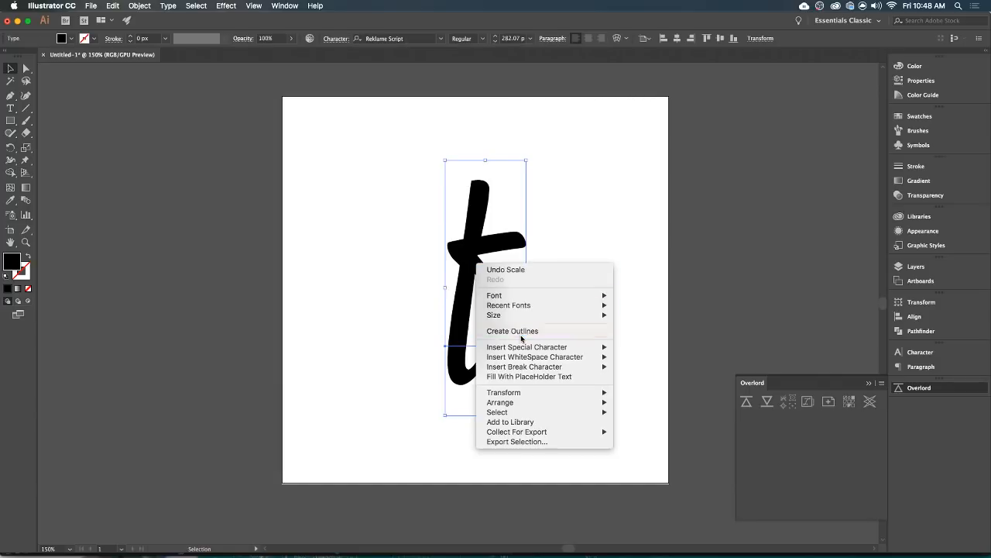
{"action": "left_click", "coordinate": [559, 296]}
{"action": "scroll", "coordinate": [508, 281], "scroll_direction": "up", "scroll_amount": 1}
Copy the outlined f in place onto a new layer above and hide the original layer.
{"action": "left_click", "coordinate": [465, 263]}
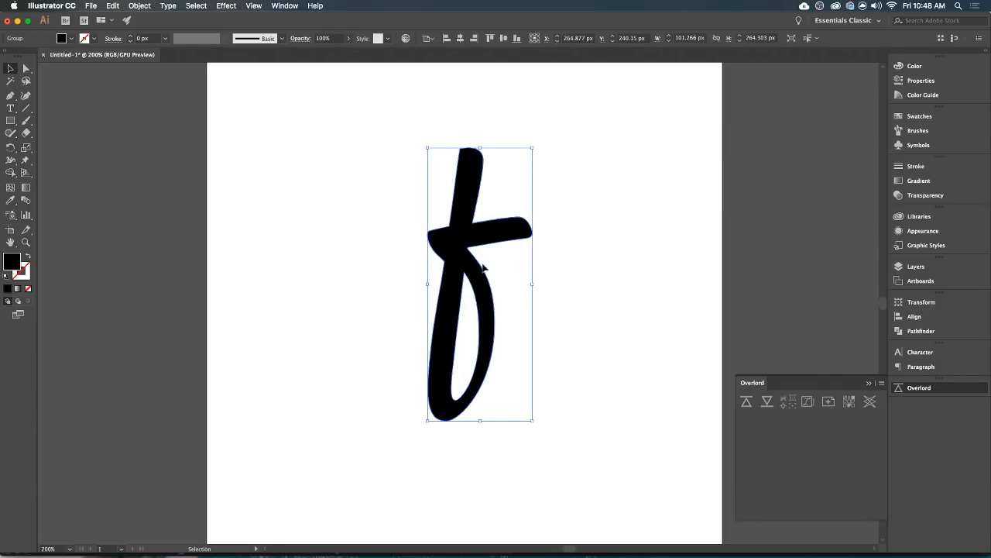
{"action": "left_click", "coordinate": [915, 265]}
{"action": "left_click", "coordinate": [858, 488]}
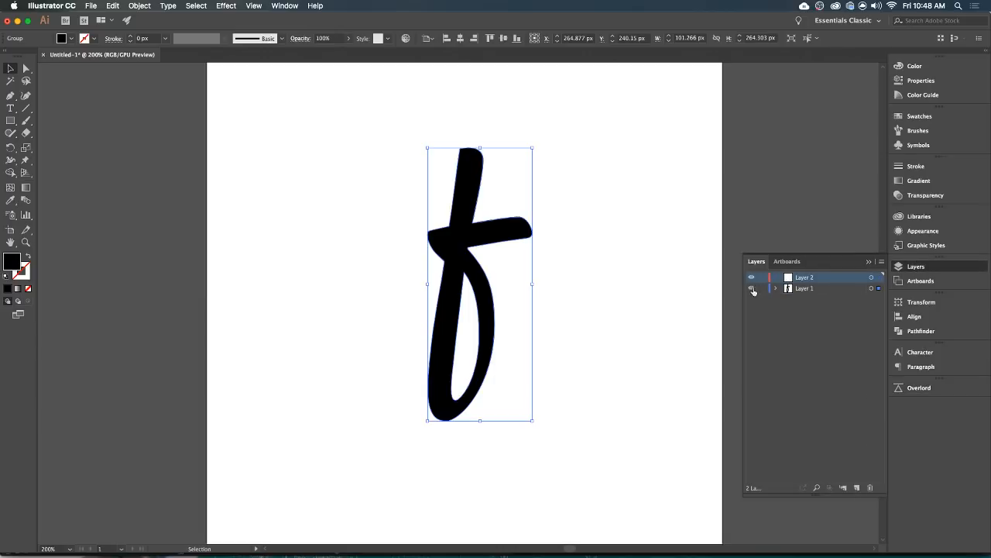
{"action": "left_click", "coordinate": [553, 277]}
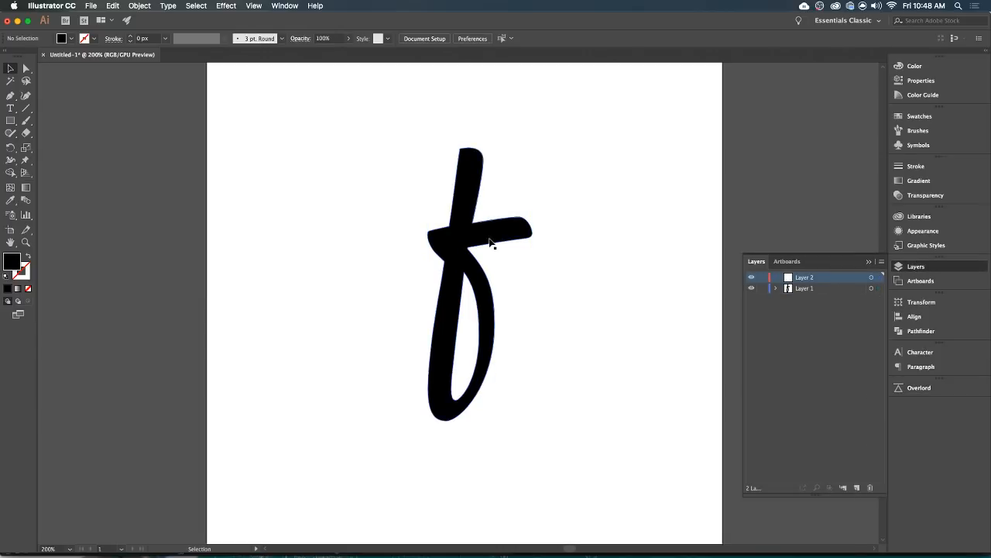
{"action": "left_click", "coordinate": [445, 249]}
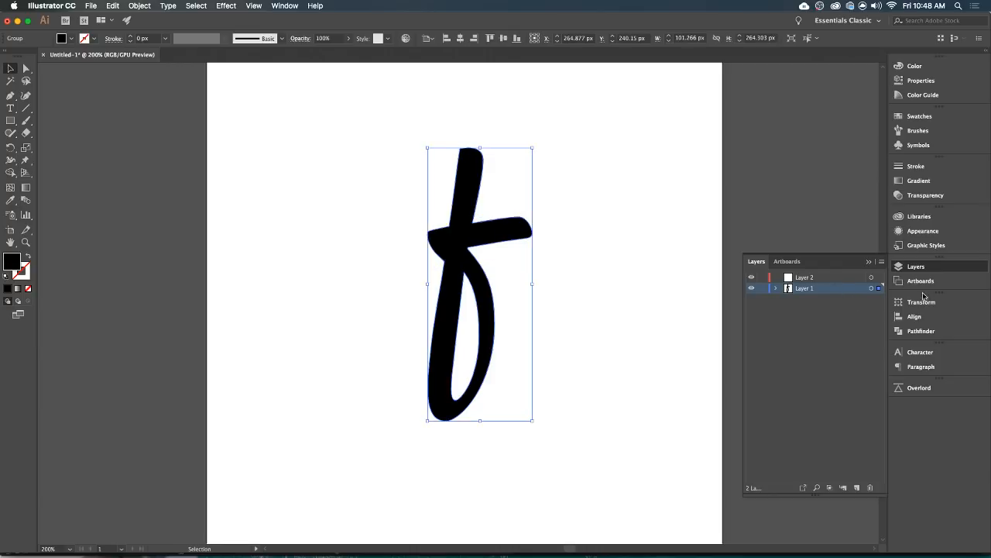
{"action": "left_click_drag", "start_coordinate": [879, 288], "coordinate": [879, 278]}
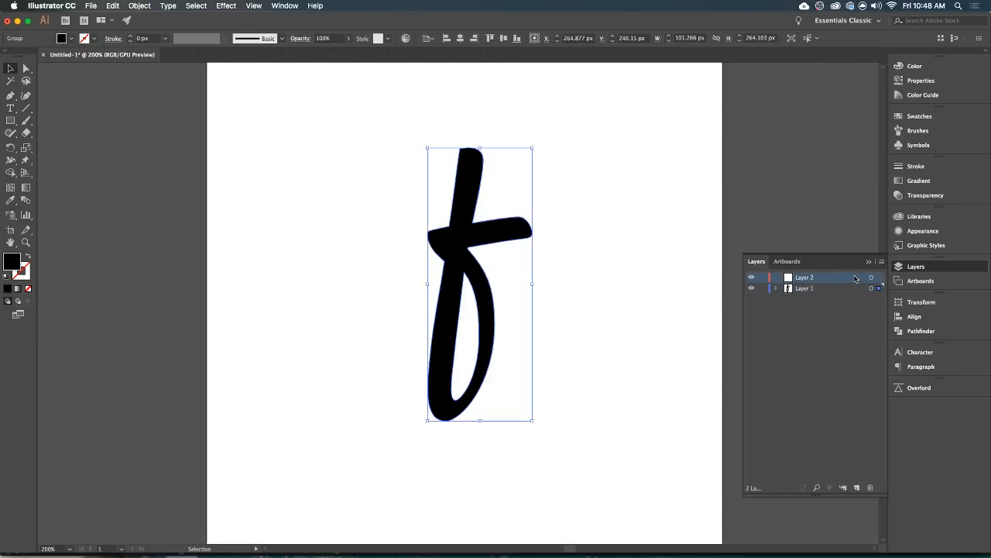
{"action": "left_click", "coordinate": [750, 289]}
{"action": "left_click", "coordinate": [599, 281]}
Delete the crossbar's anchor points on both sides of the stem in the copied f.
{"action": "scroll", "coordinate": [456, 234], "scroll_direction": "up", "scroll_amount": 2}
{"action": "left_click_drag", "start_coordinate": [529, 281], "coordinate": [467, 225]}
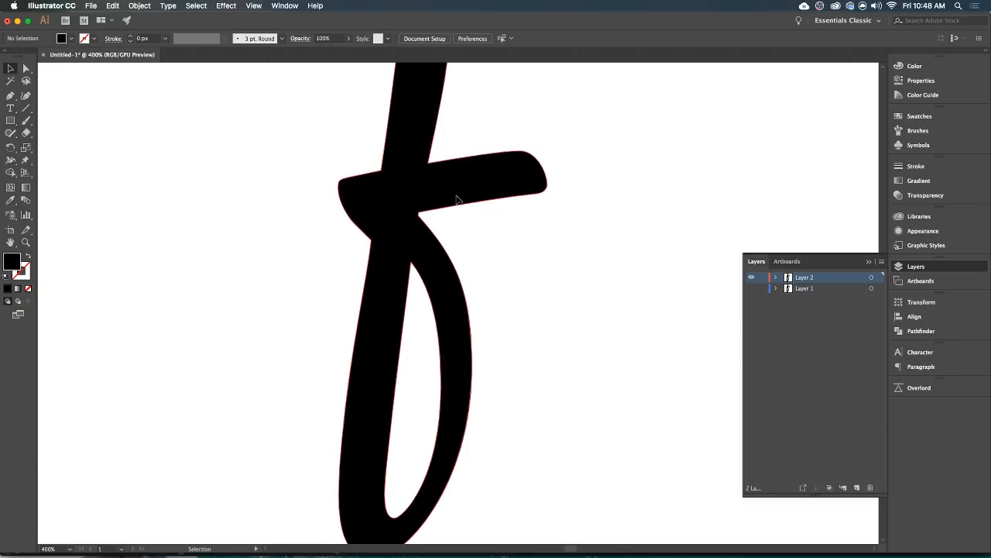
{"action": "left_click", "coordinate": [457, 200]}
{"action": "key", "text": "a"}
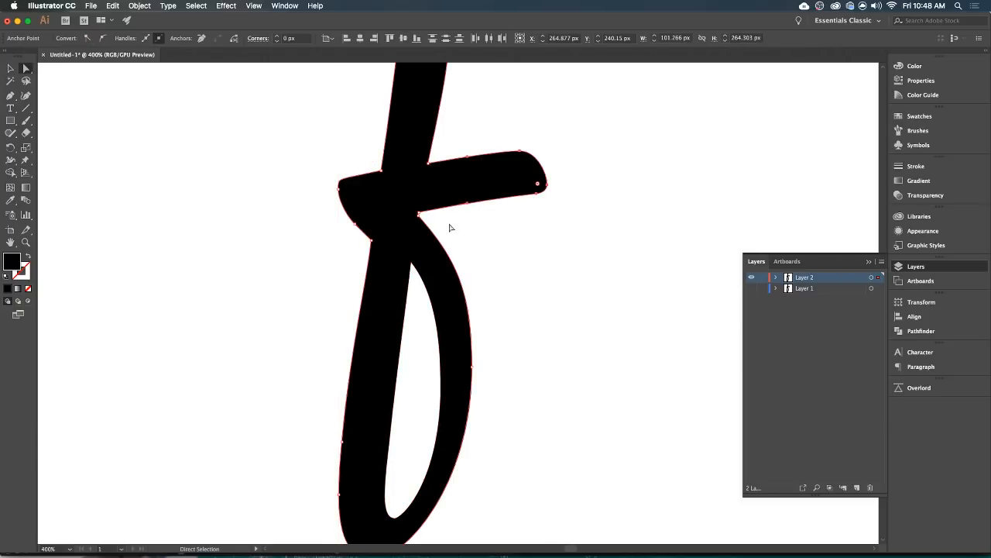
{"action": "key", "text": "Delete"}
{"action": "left_click_drag", "start_coordinate": [307, 164], "coordinate": [354, 231]}
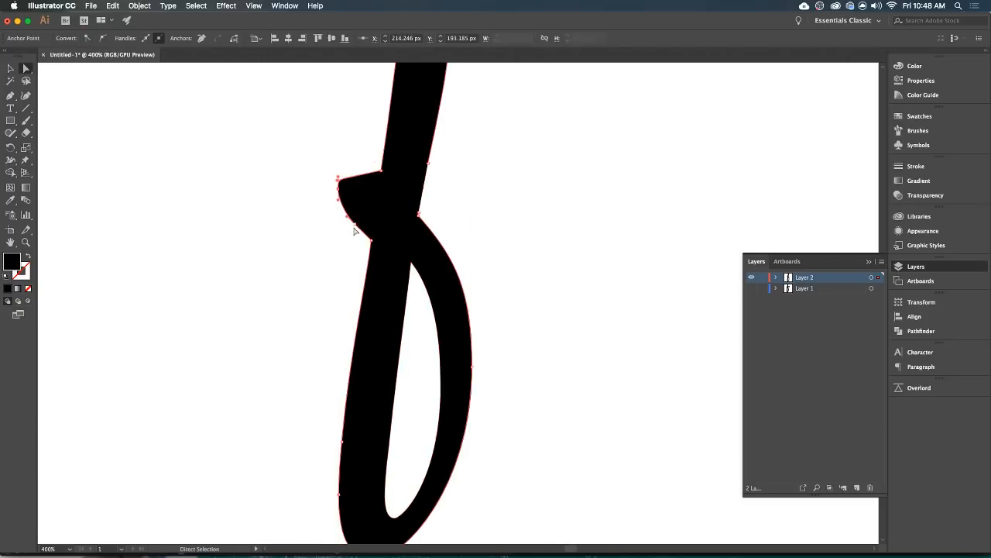
{"action": "key", "text": "Delete"}
{"action": "left_click", "coordinate": [354, 224]}
{"action": "key", "text": "Delete"}
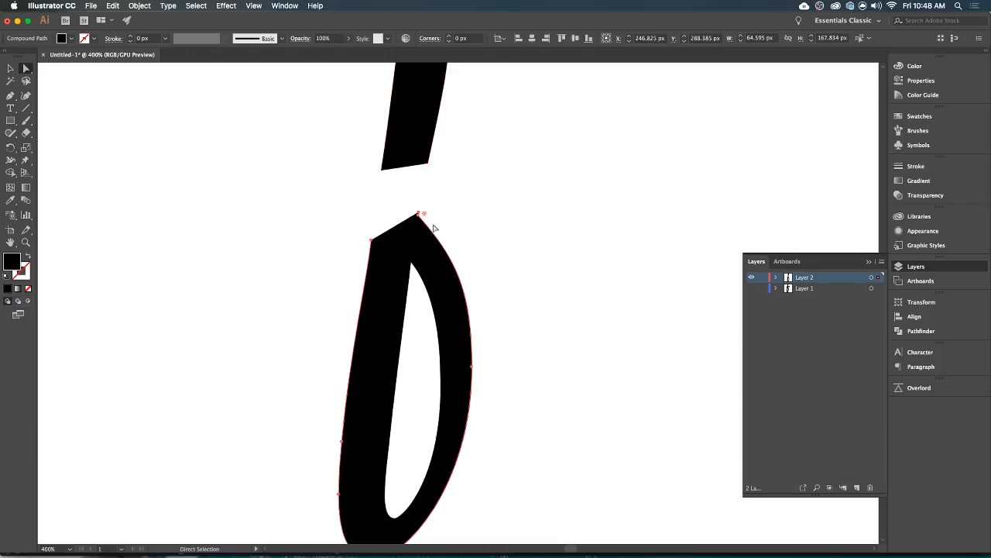
Try to delete the right-hand points of the f's lower loop while the stem is still split.
{"action": "left_click_drag", "start_coordinate": [513, 353], "coordinate": [435, 402]}
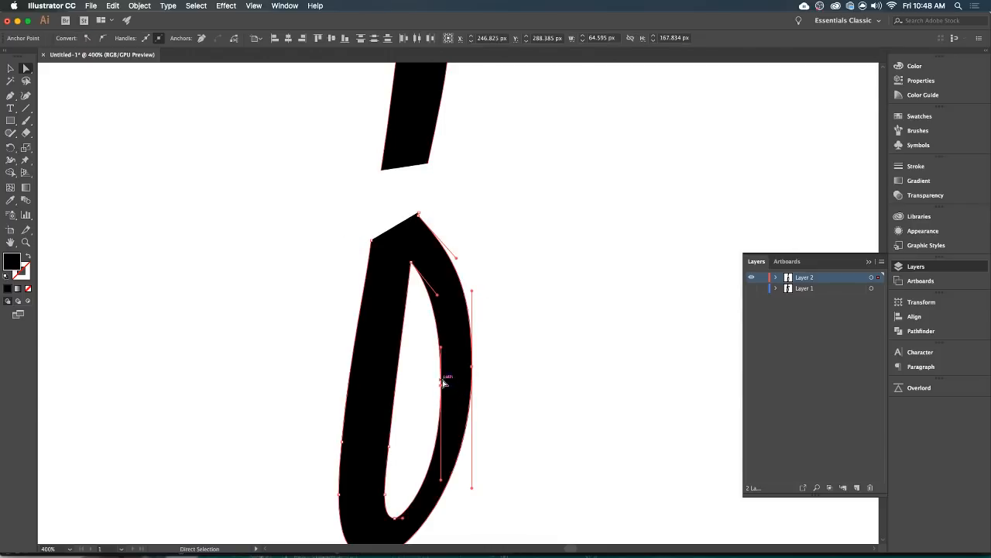
{"action": "key", "text": "Delete"}
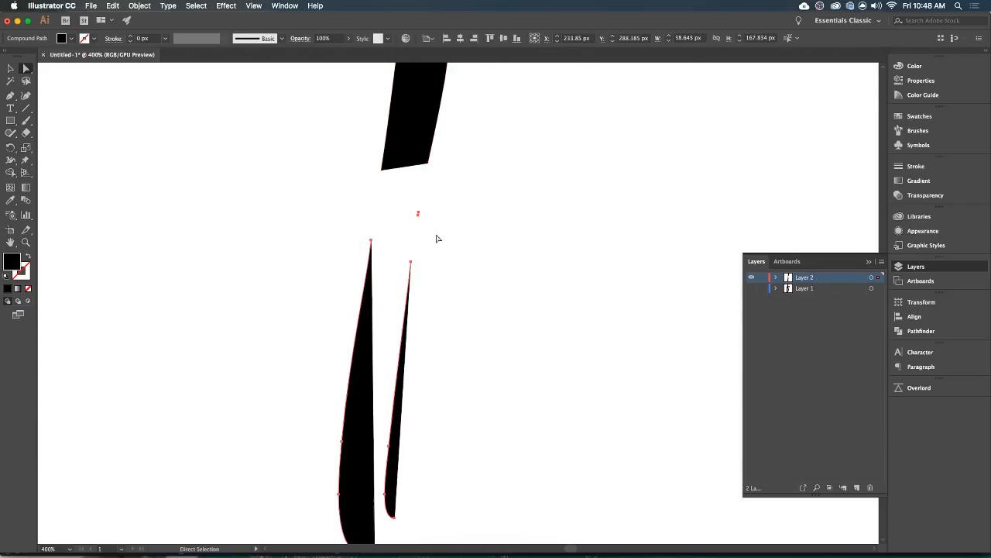
{"action": "key", "text": "super+z"}
{"action": "left_click", "coordinate": [511, 362]}
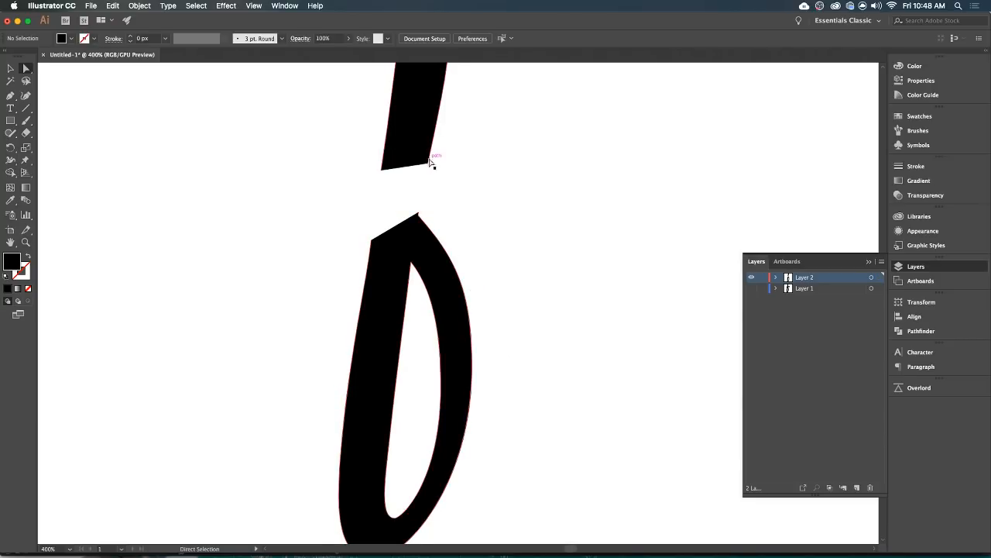
Reconnect the upper and lower stem pieces with the Pen tool along both edges where the crossbar was removed.
{"action": "left_click", "coordinate": [419, 213]}
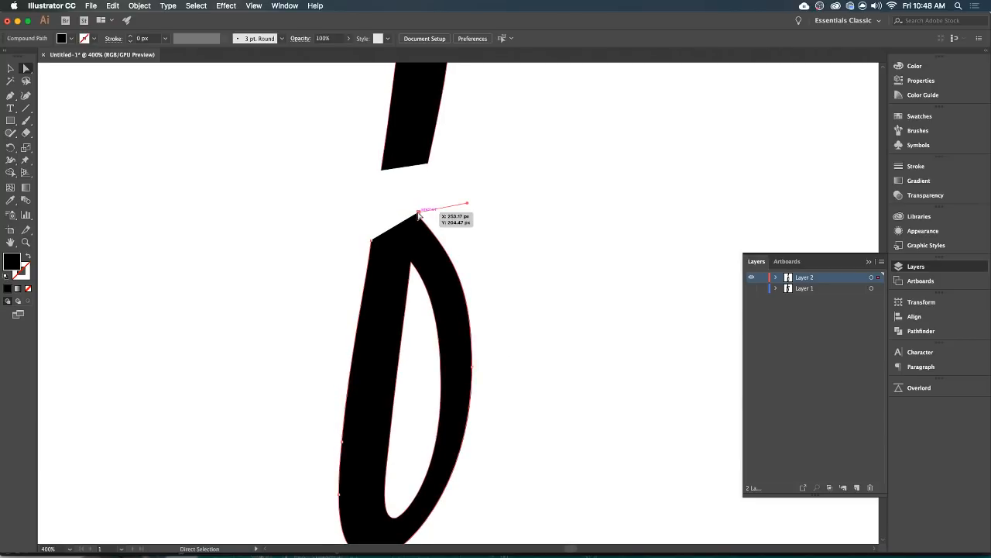
{"action": "left_click", "coordinate": [429, 164], "text": "shift"}
{"action": "key", "text": "p"}
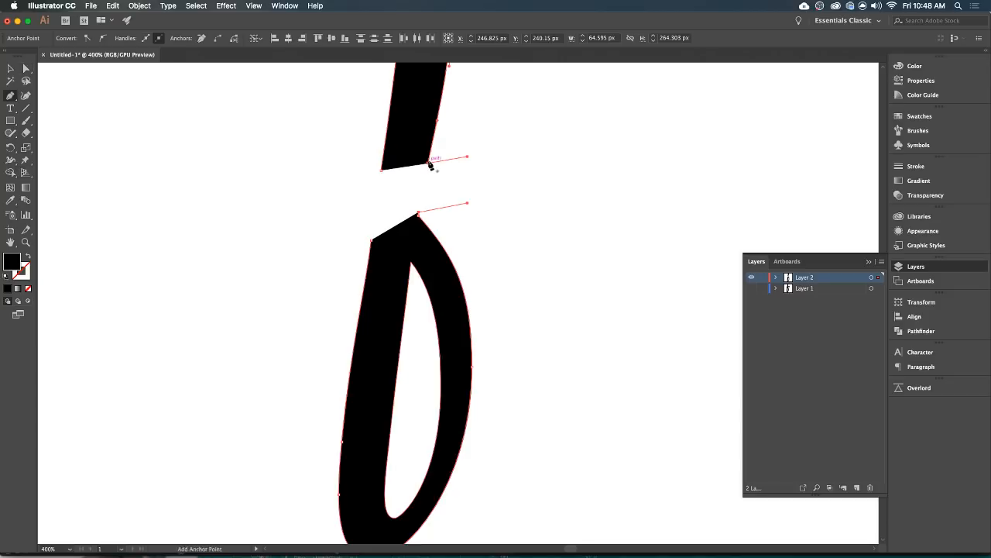
{"action": "left_click", "coordinate": [428, 164]}
{"action": "left_click", "coordinate": [418, 213]}
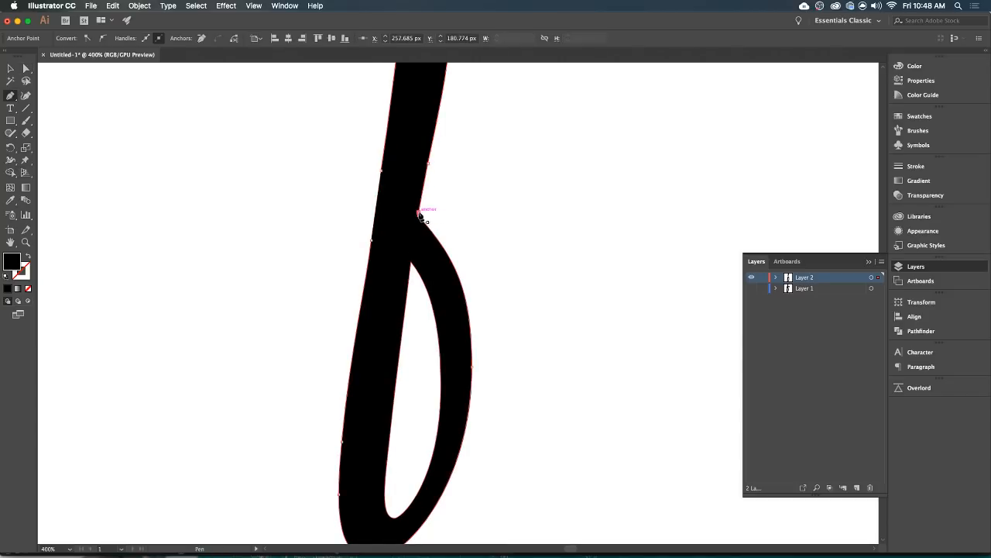
{"action": "left_click", "coordinate": [381, 170]}
{"action": "left_click", "coordinate": [371, 241]}
Delete the inner and outer anchor points along the right side of the f's lower loop.
{"action": "left_click_drag", "start_coordinate": [503, 274], "coordinate": [477, 223]}
{"action": "key", "text": "a"}
{"action": "left_click", "coordinate": [455, 321]}
{"action": "left_click_drag", "start_coordinate": [462, 313], "coordinate": [409, 347]}
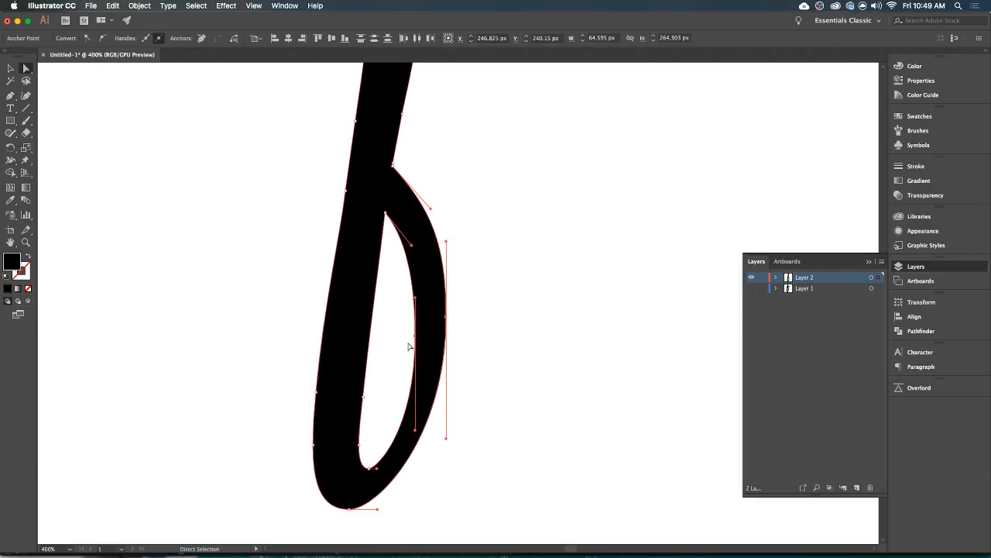
{"action": "key", "text": "Delete"}
{"action": "scroll", "coordinate": [418, 355], "scroll_direction": "down", "scroll_amount": 2}
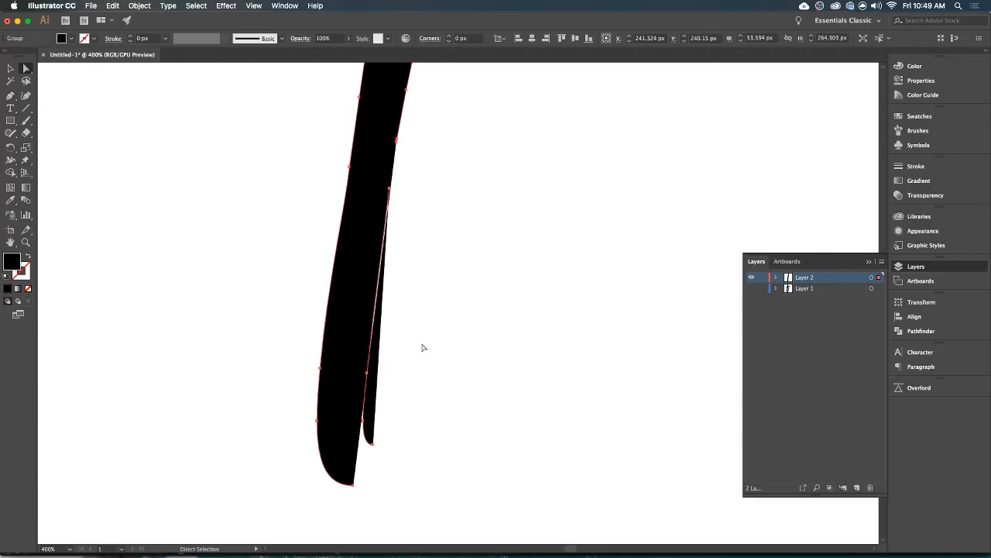
Join the open path ends at the stem's foot and along its right edge with the Pen tool to form one stroke.
{"action": "key", "text": "p"}
{"action": "left_click", "coordinate": [370, 444]}
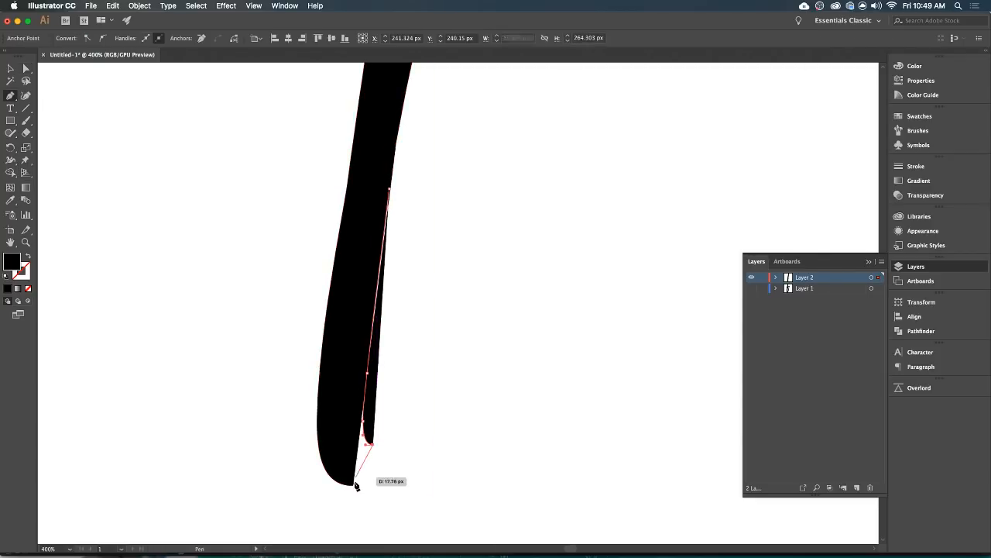
{"action": "left_click", "coordinate": [353, 485]}
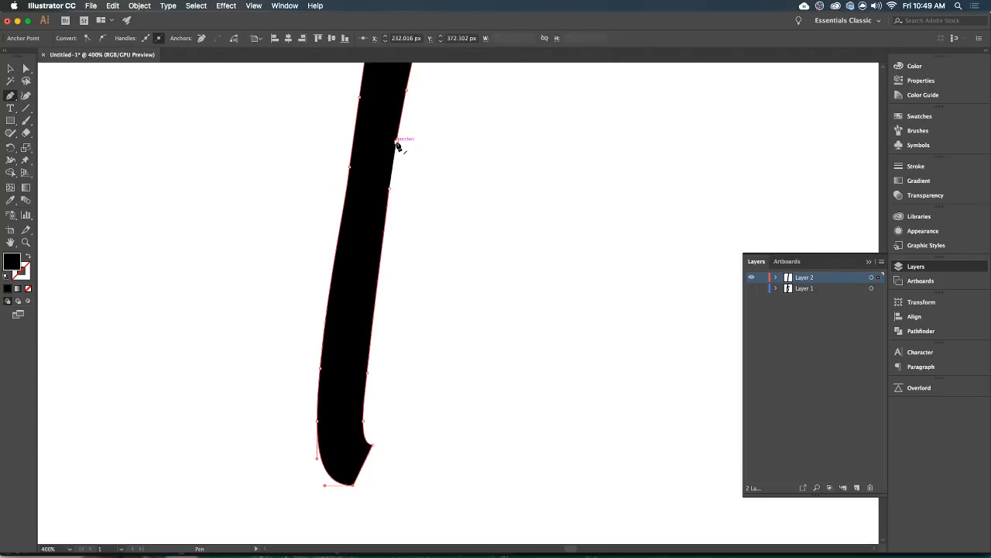
{"action": "left_click_drag", "start_coordinate": [397, 142], "coordinate": [391, 192]}
{"action": "scroll", "coordinate": [442, 200], "scroll_direction": "down", "scroll_amount": 1}
{"action": "key", "text": "v"}
{"action": "left_click", "coordinate": [456, 190]}
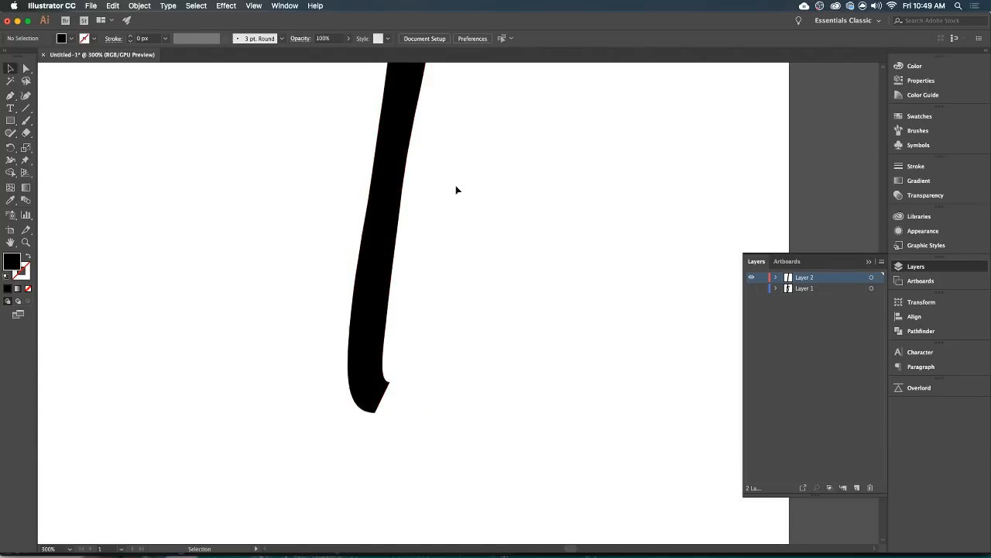
Compare the isolated stem with the full letter f by switching the visibility of their two layers.
{"action": "scroll", "coordinate": [463, 225], "scroll_direction": "up", "scroll_amount": 4}
{"action": "scroll", "coordinate": [470, 261], "scroll_direction": "down", "scroll_amount": 1}
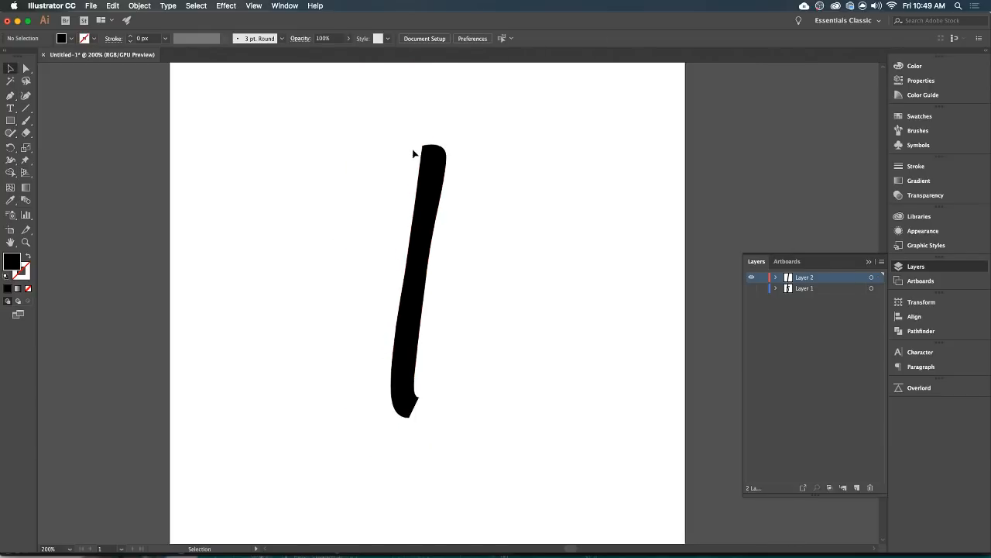
{"action": "left_click", "coordinate": [752, 288]}
{"action": "left_click", "coordinate": [751, 277]}
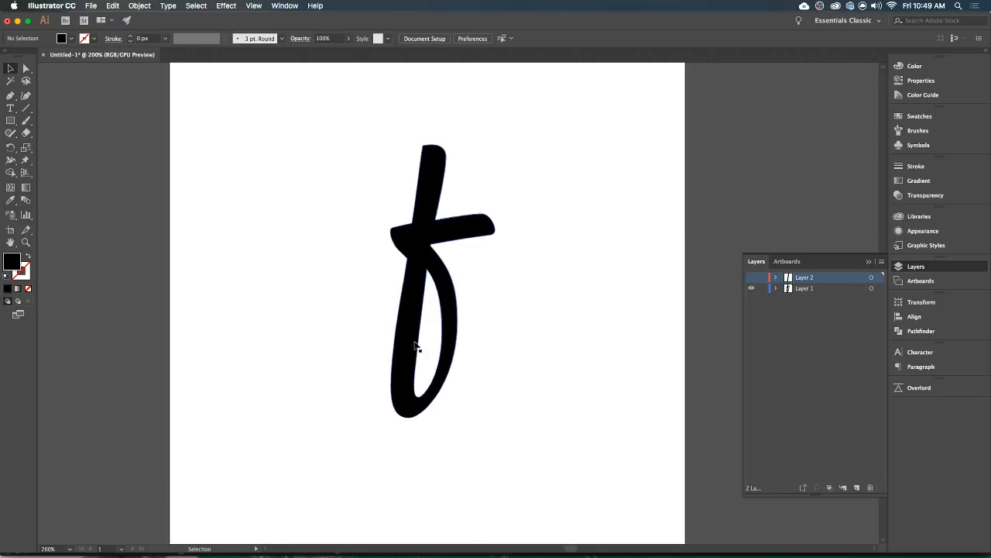
{"action": "left_click", "coordinate": [751, 288]}
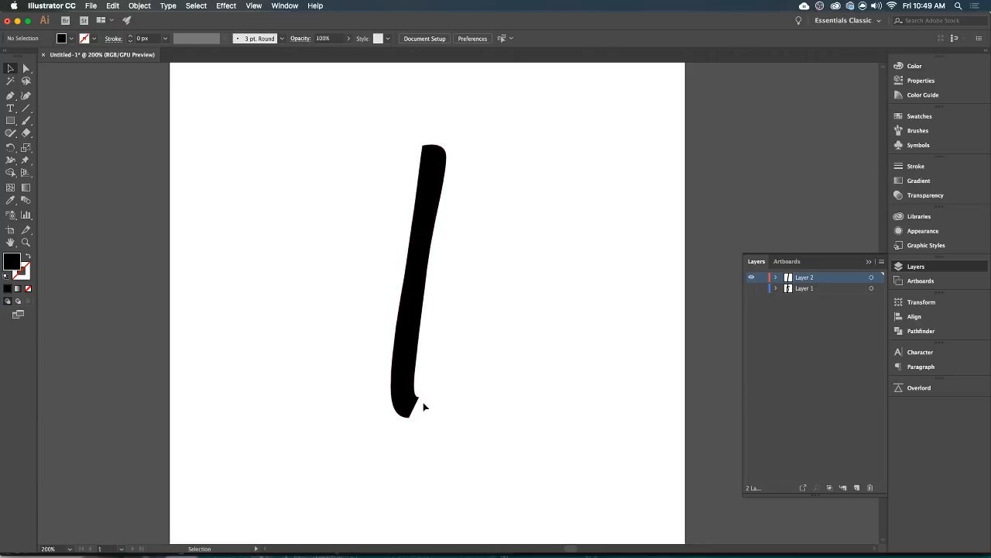
Add a new layer beneath the others and draw a pink-filled circle about 77 px wide at the stem's foot.
{"action": "left_click", "coordinate": [856, 487]}
{"action": "left_click_drag", "start_coordinate": [812, 284], "coordinate": [797, 308]}
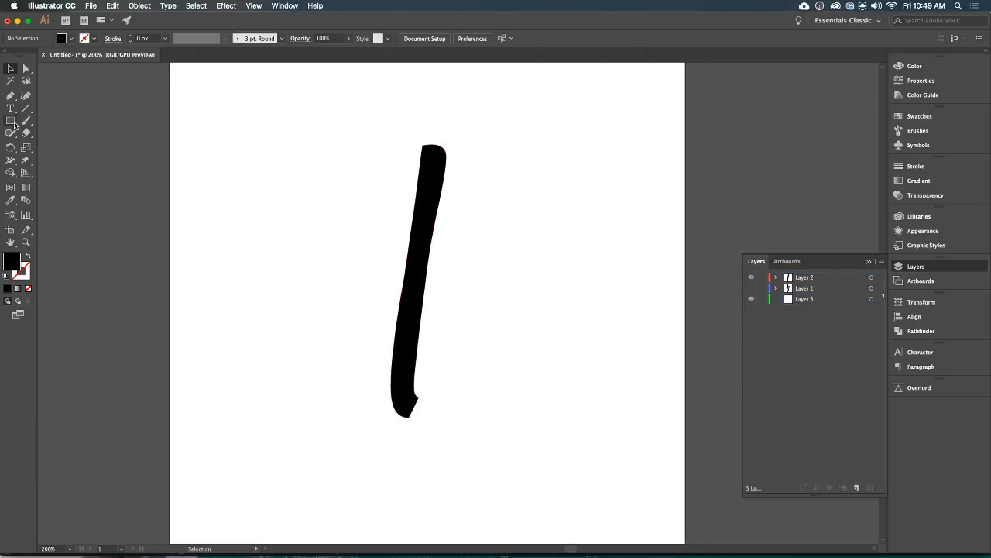
{"action": "left_click_drag", "start_coordinate": [10, 120], "coordinate": [47, 145]}
{"action": "left_click_drag", "start_coordinate": [413, 408], "coordinate": [440, 439]}
{"action": "key", "text": "v"}
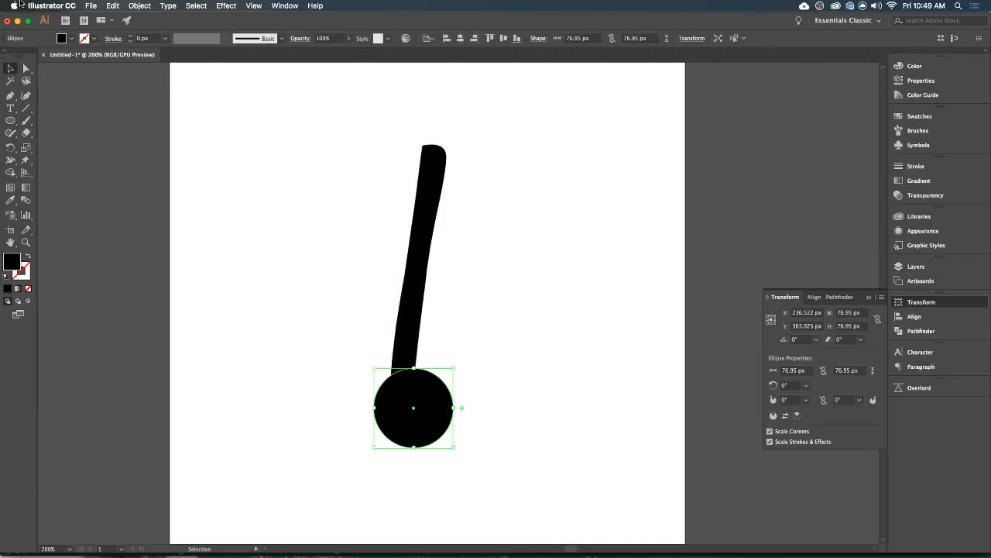
{"action": "left_click", "coordinate": [71, 39]}
{"action": "left_click", "coordinate": [50, 65]}
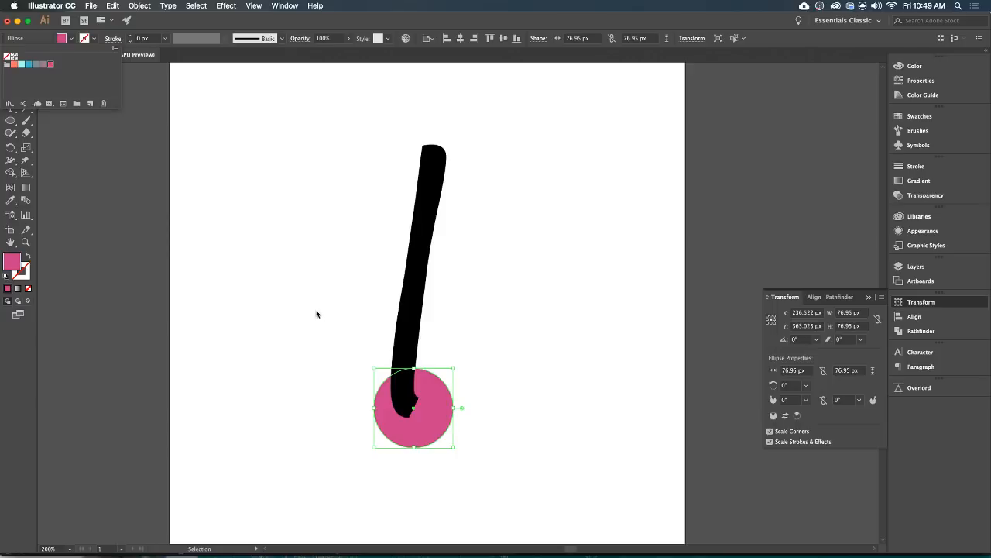
{"action": "left_click", "coordinate": [321, 317]}
Lock the pink circle's layer, hide the stem layer and show the full letter f above the circle.
{"action": "left_click", "coordinate": [913, 266]}
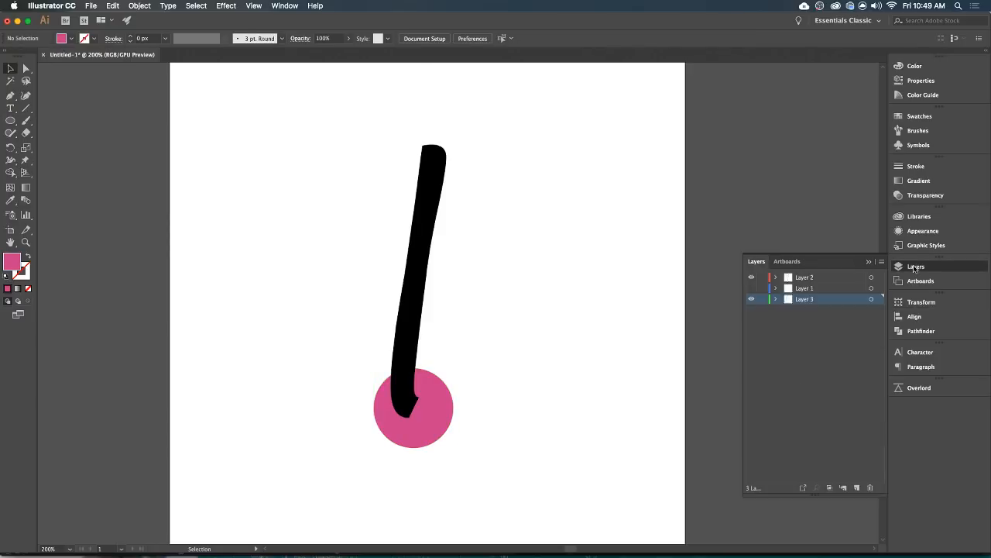
{"action": "left_click", "coordinate": [751, 298]}
{"action": "left_click", "coordinate": [751, 288]}
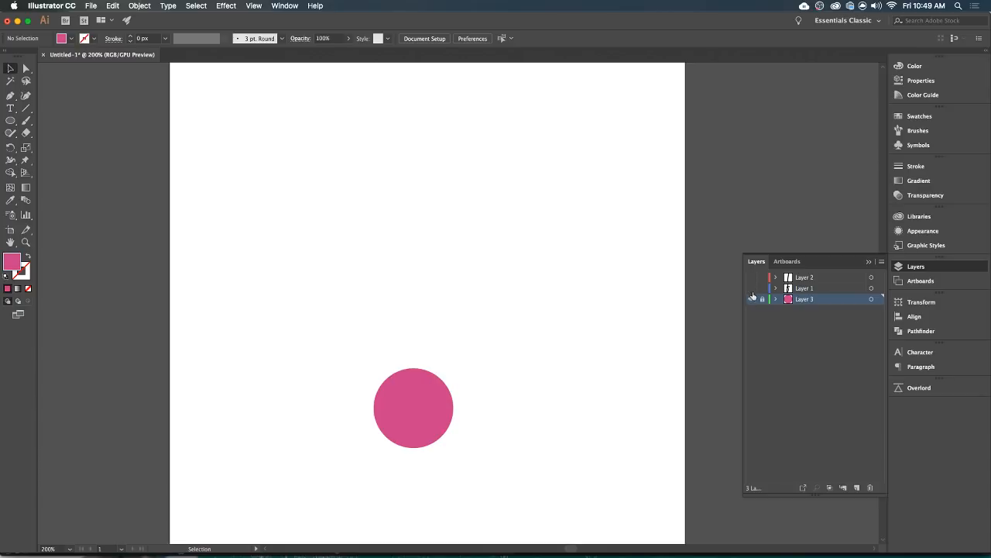
{"action": "left_click", "coordinate": [750, 278]}
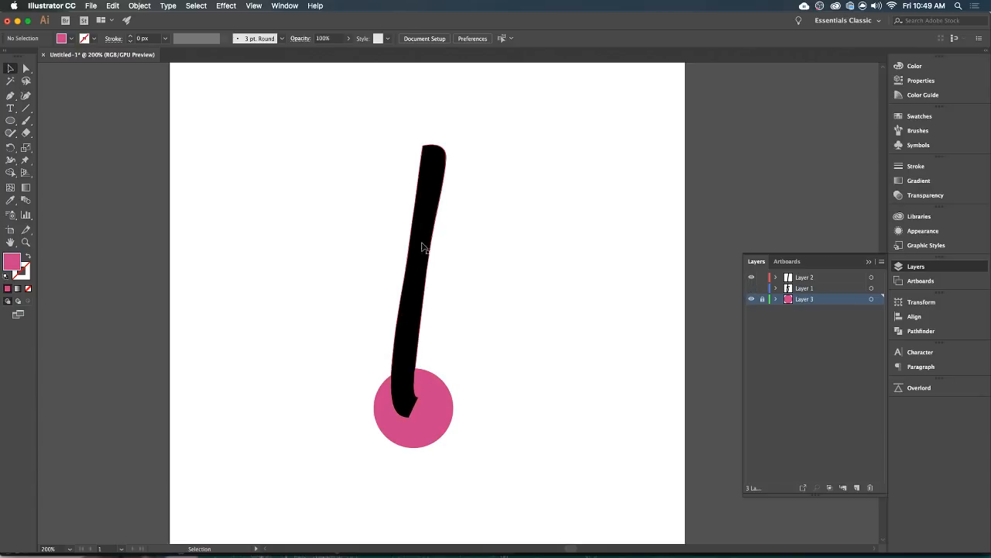
{"action": "left_click", "coordinate": [751, 288]}
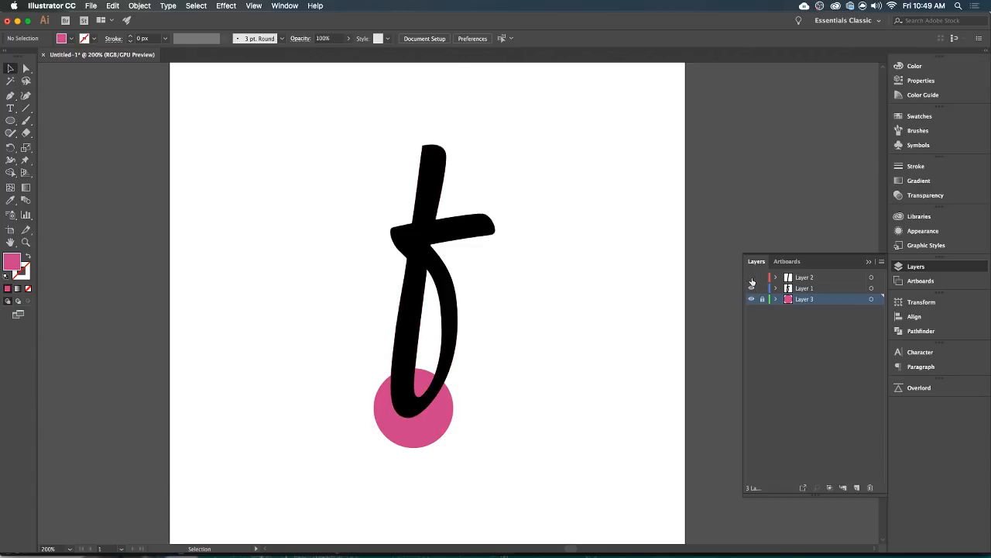
Delete the part of the f's stem above the crossbar and close the crossbar's upper edge with the Pen tool.
{"action": "scroll", "coordinate": [439, 216], "scroll_direction": "up", "scroll_amount": 1}
{"action": "key", "text": "a"}
{"action": "left_click_drag", "start_coordinate": [473, 86], "coordinate": [379, 153]}
{"action": "key", "text": "backslash"}
{"action": "key", "text": "Delete"}
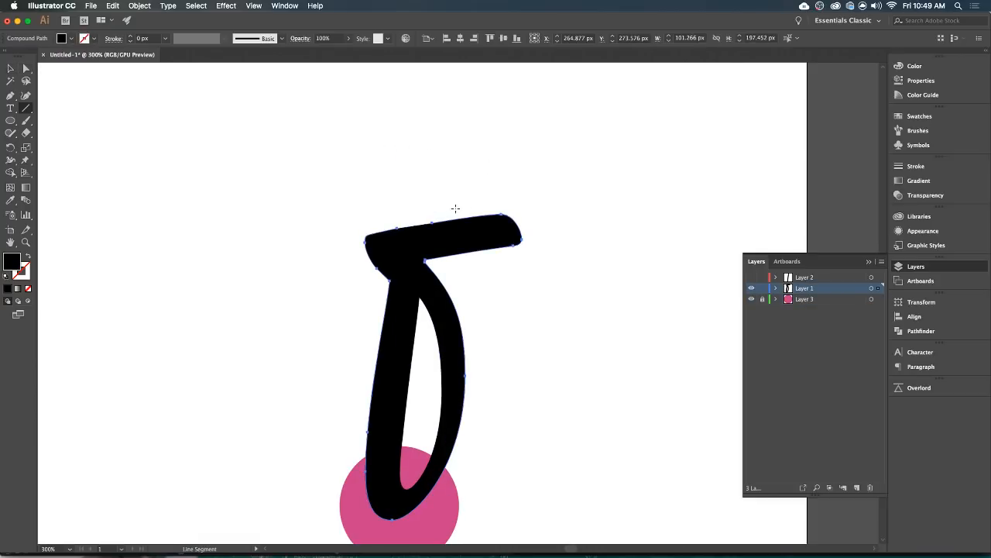
{"action": "scroll", "coordinate": [444, 266], "scroll_direction": "down", "scroll_amount": 1}
{"action": "key", "text": "p"}
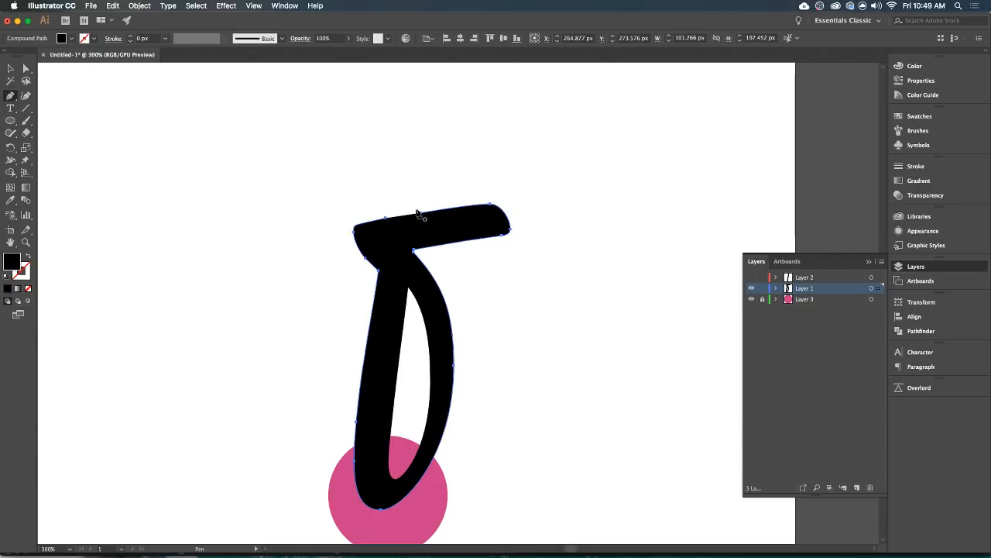
{"action": "left_click", "coordinate": [420, 213]}
{"action": "left_click", "coordinate": [387, 217]}
{"action": "left_click_drag", "start_coordinate": [390, 223], "coordinate": [391, 225]}
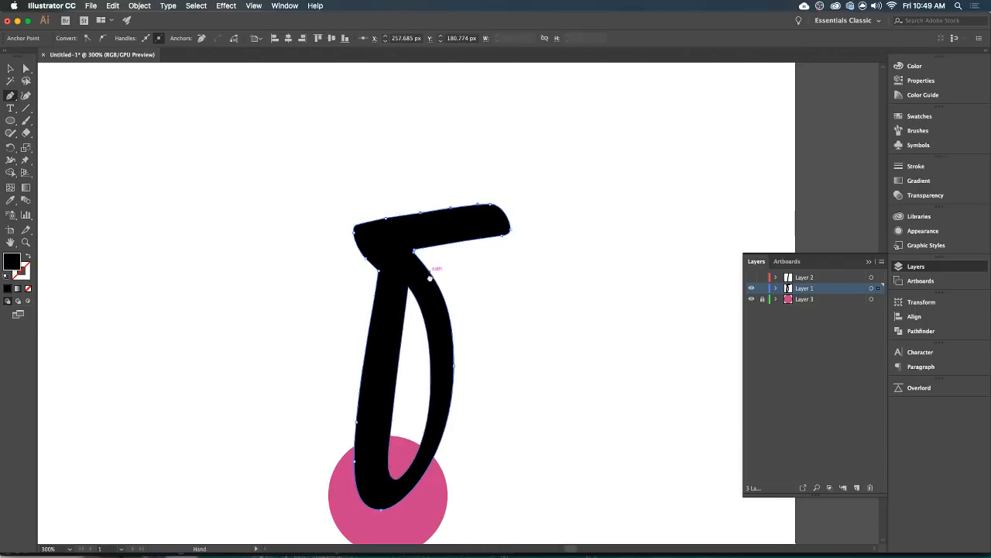
Delete the inner and outer anchor points along the lower stem of the full letter f.
{"action": "scroll", "coordinate": [418, 279], "scroll_direction": "down", "scroll_amount": 2}
{"action": "key", "text": "a"}
{"action": "left_click", "coordinate": [340, 372]}
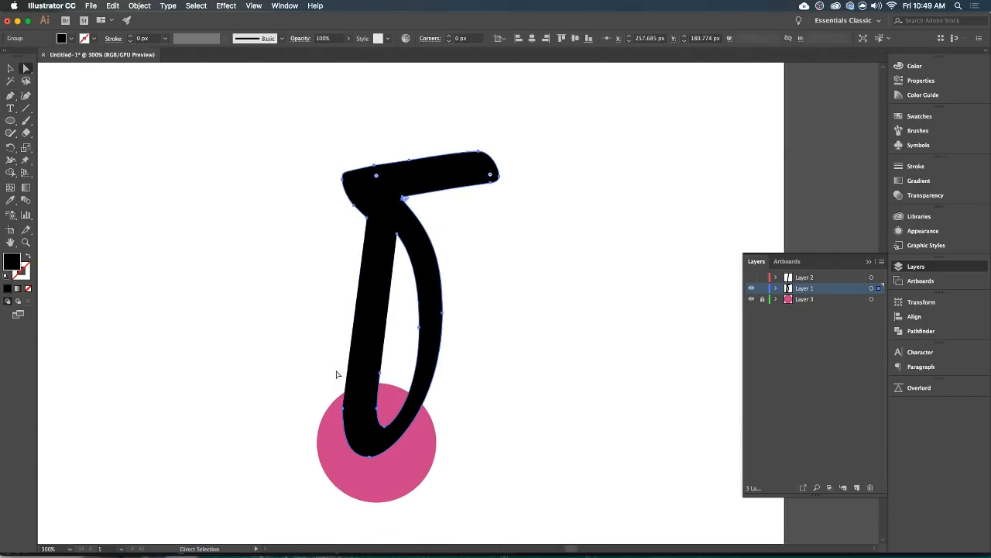
{"action": "left_click_drag", "start_coordinate": [374, 379], "coordinate": [369, 412]}
{"action": "key", "text": "Delete"}
{"action": "key", "text": "Delete"}
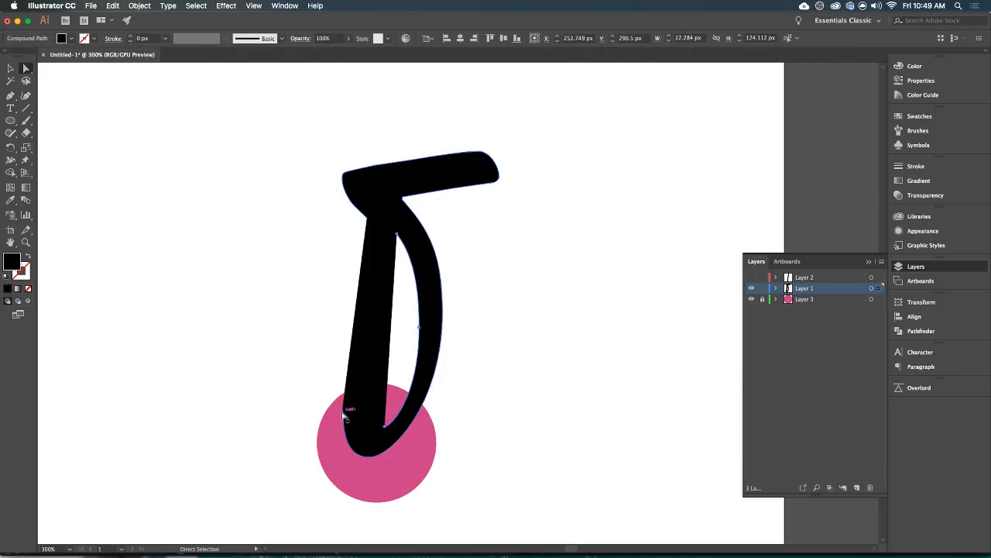
{"action": "left_click", "coordinate": [343, 410]}
{"action": "key", "text": "Delete"}
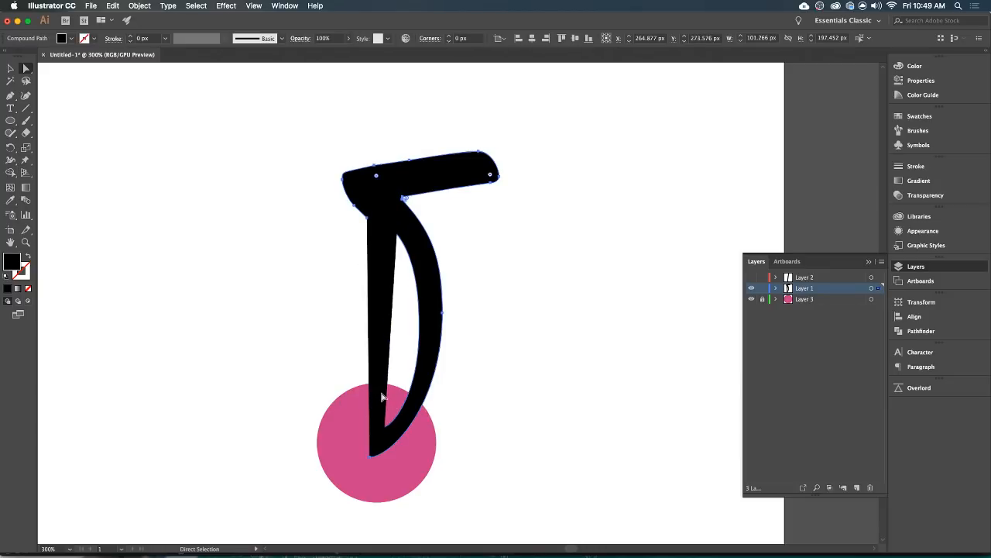
Join the open path ends beneath the crossbar and at the loop's foot with the Pen tool to form one curved stroke.
{"action": "key", "text": "p"}
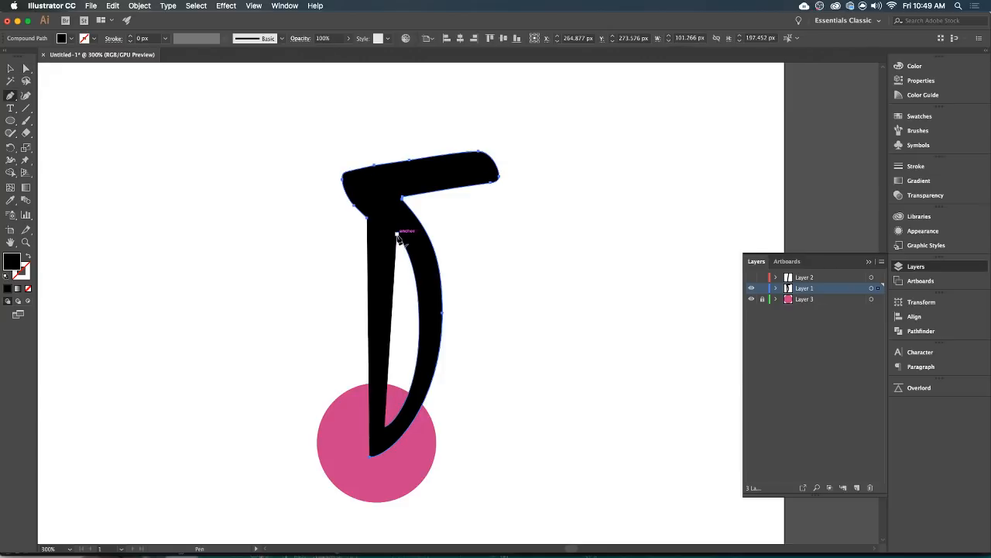
{"action": "left_click", "coordinate": [397, 235]}
{"action": "left_click", "coordinate": [370, 226]}
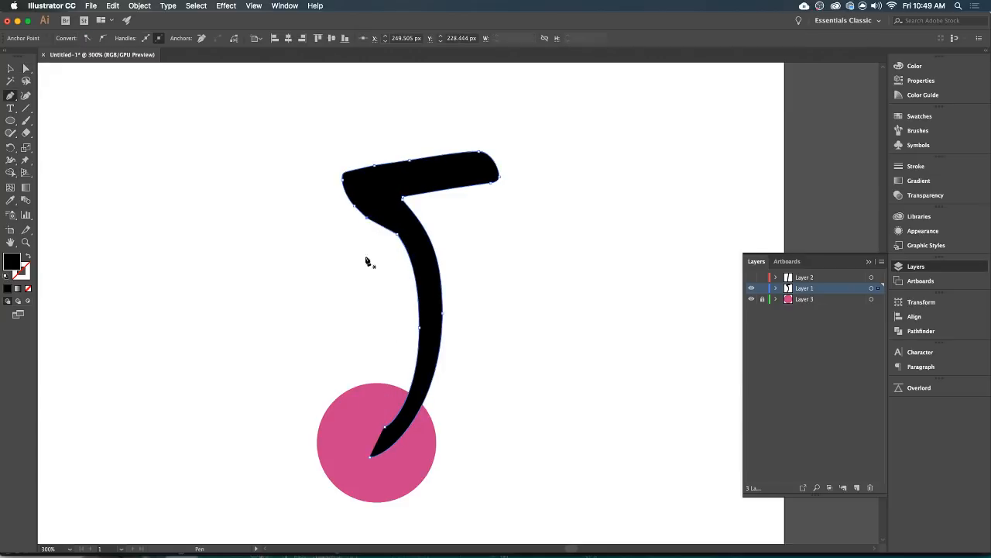
{"action": "left_click", "coordinate": [385, 431]}
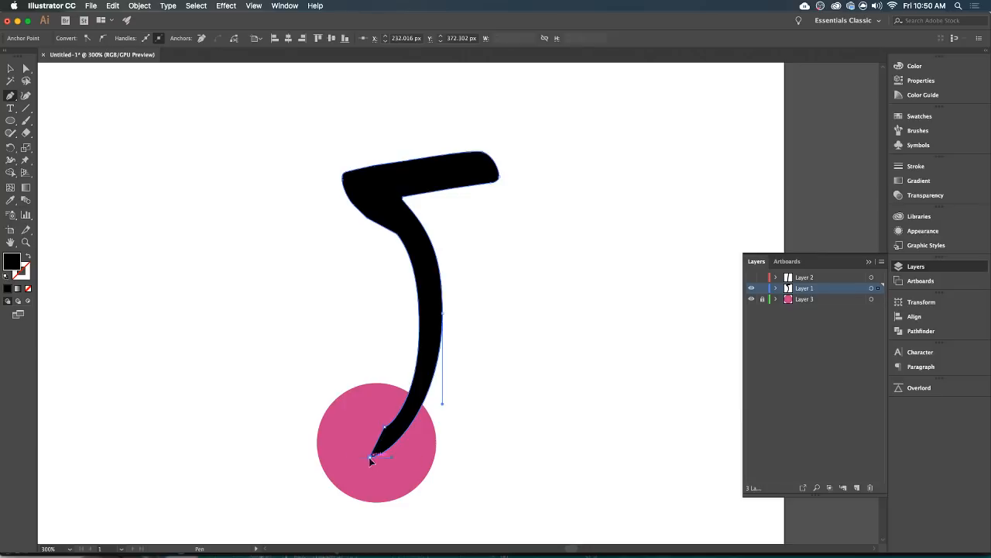
{"action": "key", "text": "c"}
{"action": "left_click", "coordinate": [505, 437]}
{"action": "left_click", "coordinate": [592, 301]}
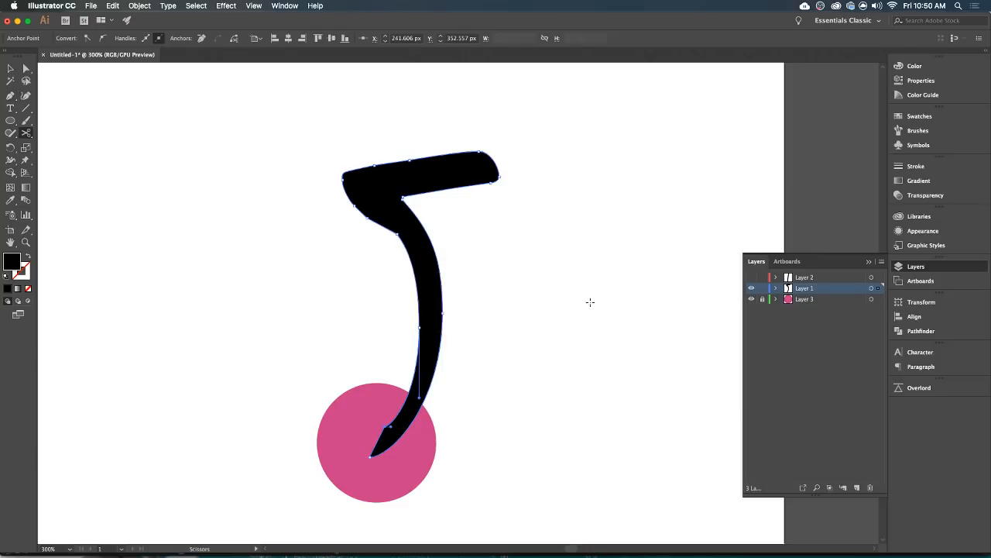
Show the stem layer again and pull out the cut edge at the stem's foot so it overlaps the loop stroke.
{"action": "key", "text": "v"}
{"action": "left_click", "coordinate": [540, 330]}
{"action": "left_click", "coordinate": [752, 277]}
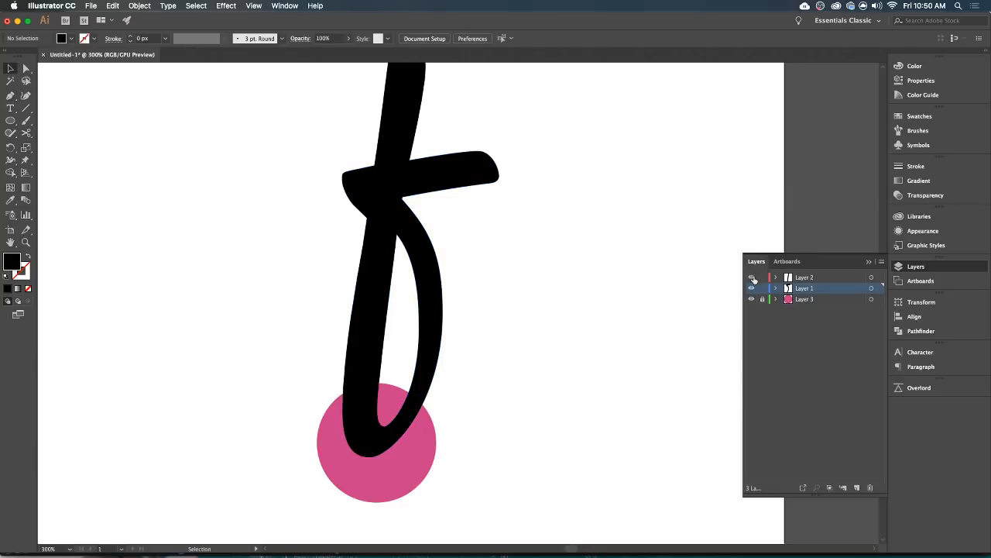
{"action": "left_click", "coordinate": [417, 326]}
{"action": "left_click", "coordinate": [400, 453]}
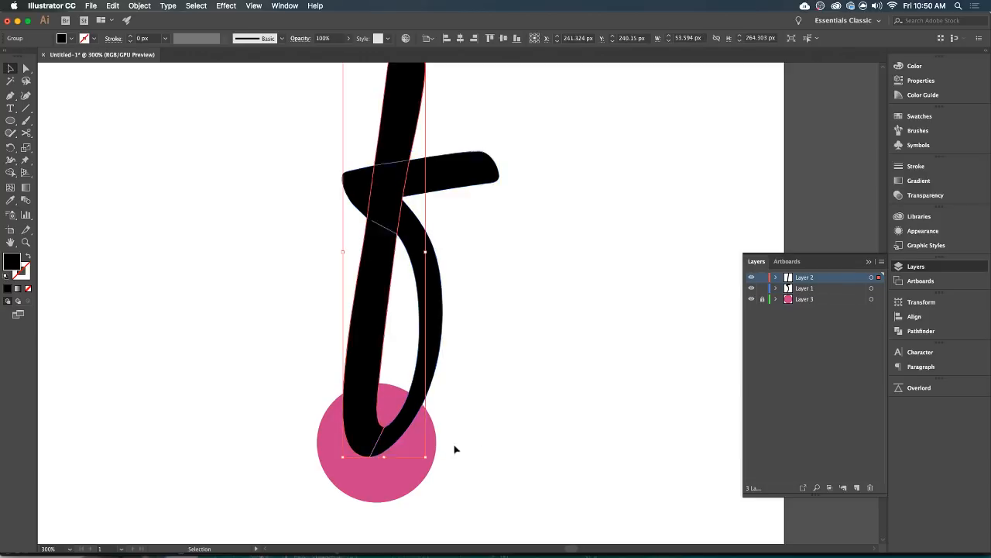
{"action": "scroll", "coordinate": [389, 457], "scroll_direction": "up", "scroll_amount": 2}
{"action": "key", "text": "a"}
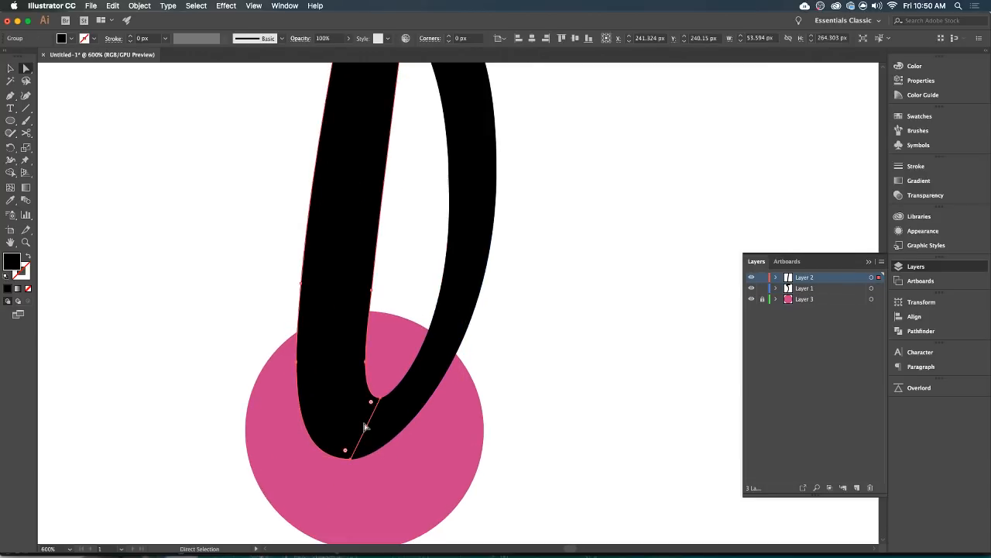
{"action": "left_click_drag", "start_coordinate": [365, 423], "coordinate": [380, 428]}
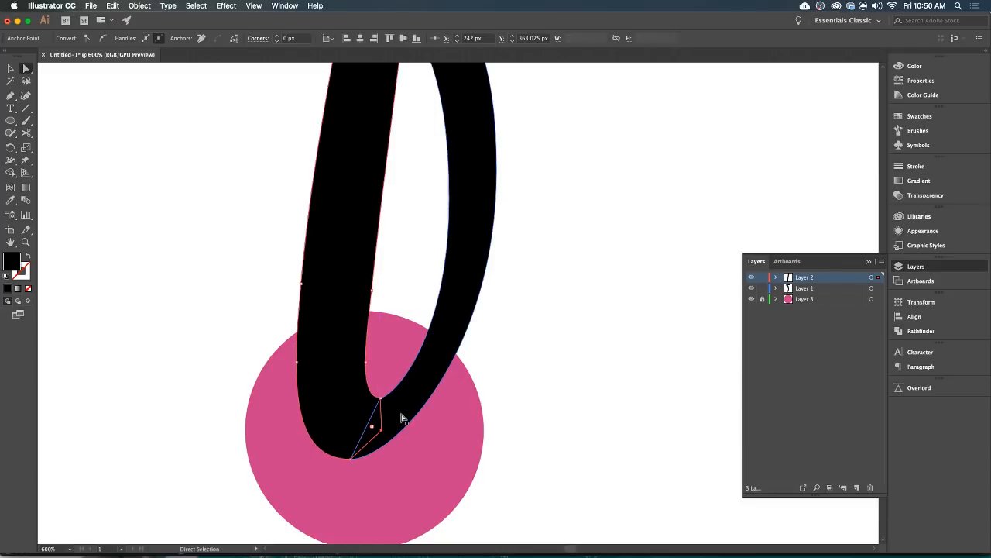
{"action": "scroll", "coordinate": [396, 420], "scroll_direction": "down", "scroll_amount": 1}
{"action": "left_click", "coordinate": [516, 418]}
{"action": "key", "text": "v"}
{"action": "scroll", "coordinate": [500, 393], "scroll_direction": "down", "scroll_amount": 1}
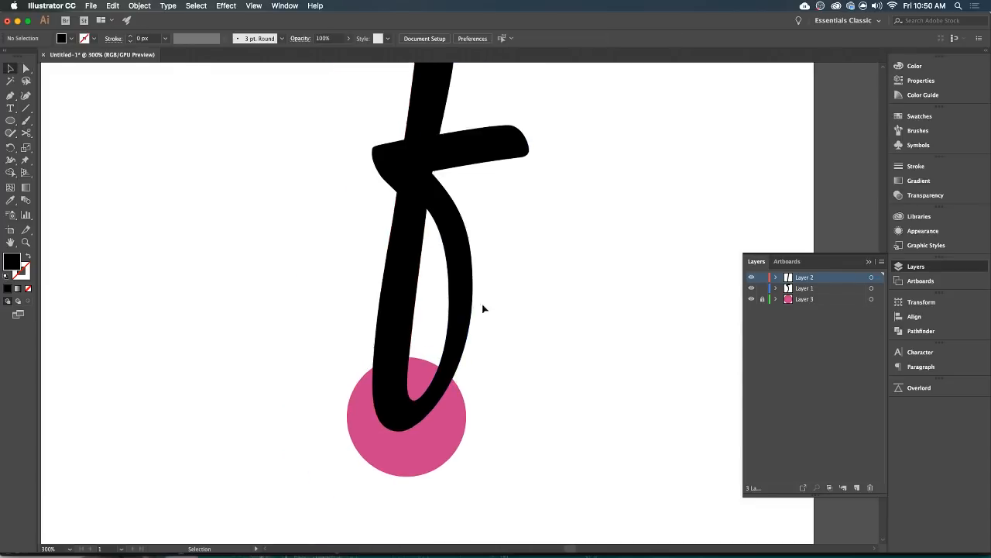
Select both the stem and the crossbar-and-loop stroke, and switch to After Effects.
{"action": "left_click_drag", "start_coordinate": [502, 186], "coordinate": [351, 253]}
{"action": "key", "text": "a"}
{"action": "key", "text": "super+Tab"}
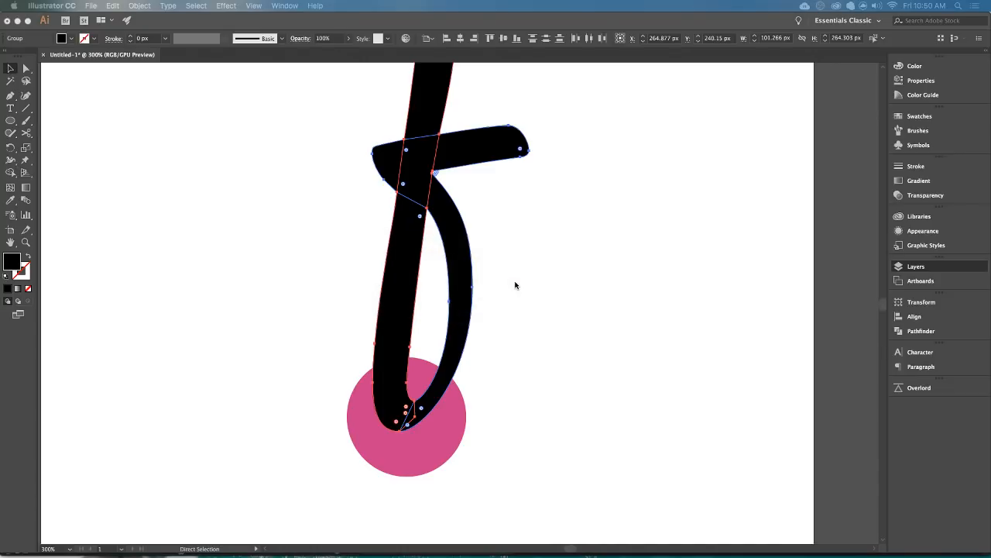
{"action": "key", "text": "super+Tab"}
{"action": "key", "text": "Tab"}
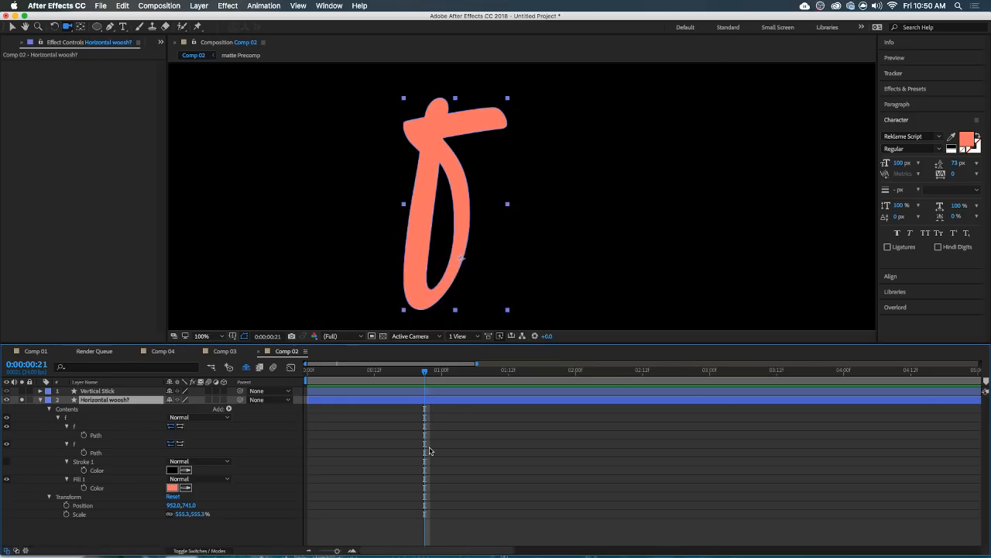
Collapse the Horizontal woosh? layer's properties and import the selected Illustrator strokes into Comp 02 with Overlord.
{"action": "left_click", "coordinate": [39, 399]}
{"action": "left_click", "coordinate": [142, 470]}
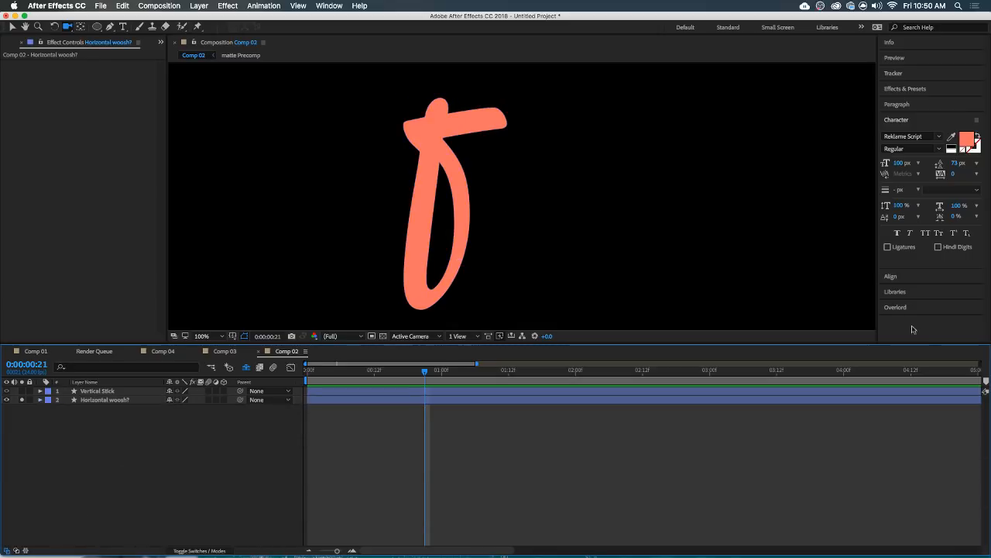
{"action": "left_click", "coordinate": [911, 308]}
{"action": "left_click", "coordinate": [911, 185]}
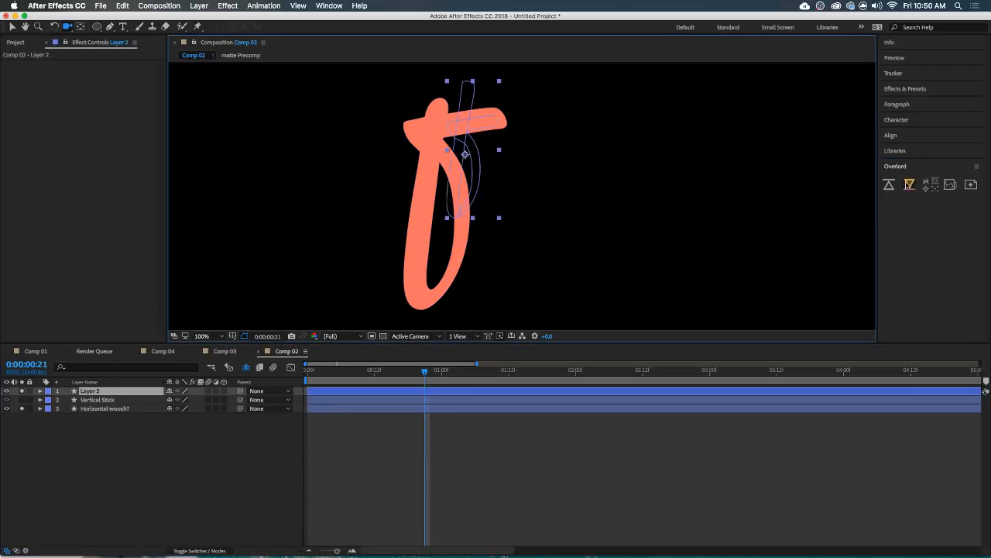
Move the imported letter beside the original f and fill it with the original's coral colour, FF7166.
{"action": "left_click_drag", "start_coordinate": [482, 177], "coordinate": [581, 226]}
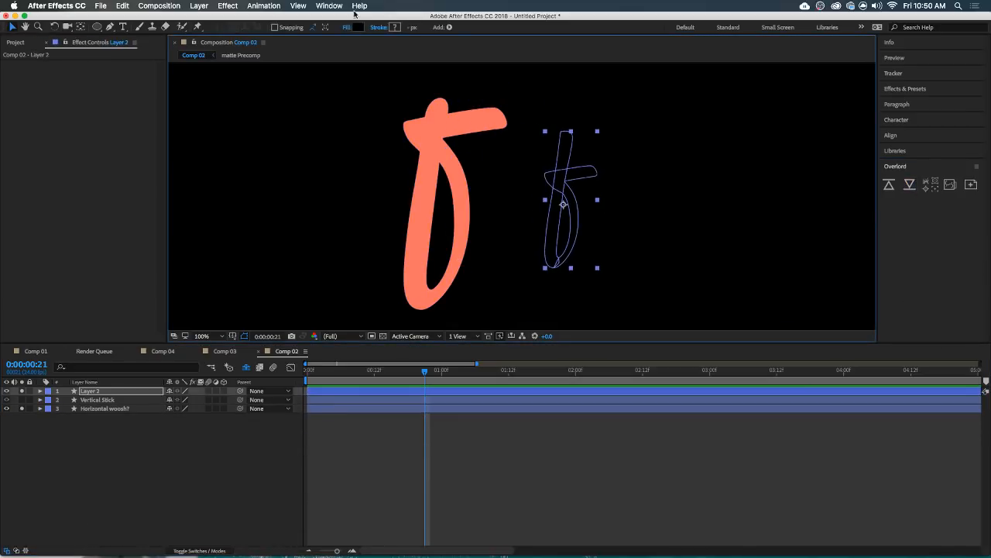
{"action": "left_click", "coordinate": [350, 28]}
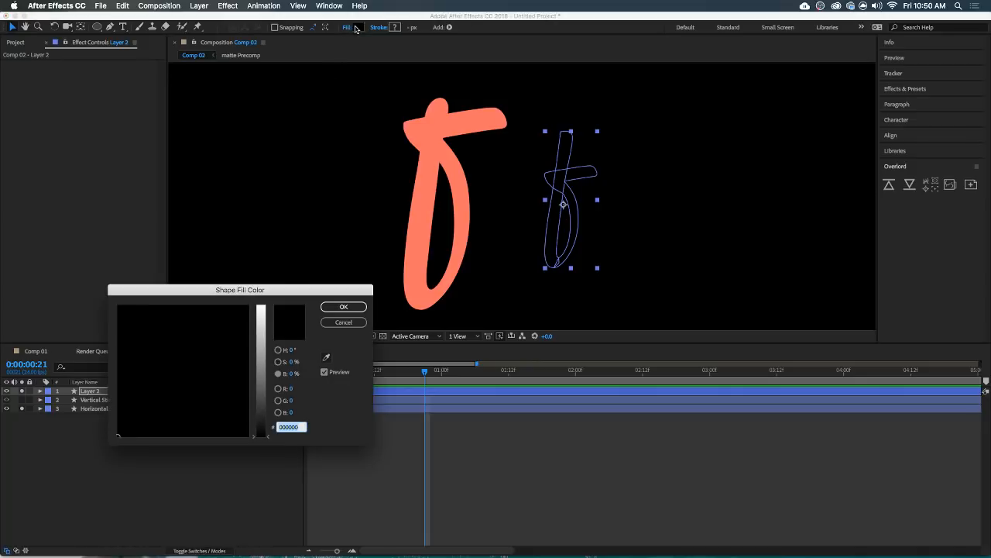
{"action": "left_click", "coordinate": [326, 357]}
{"action": "left_click", "coordinate": [443, 136]}
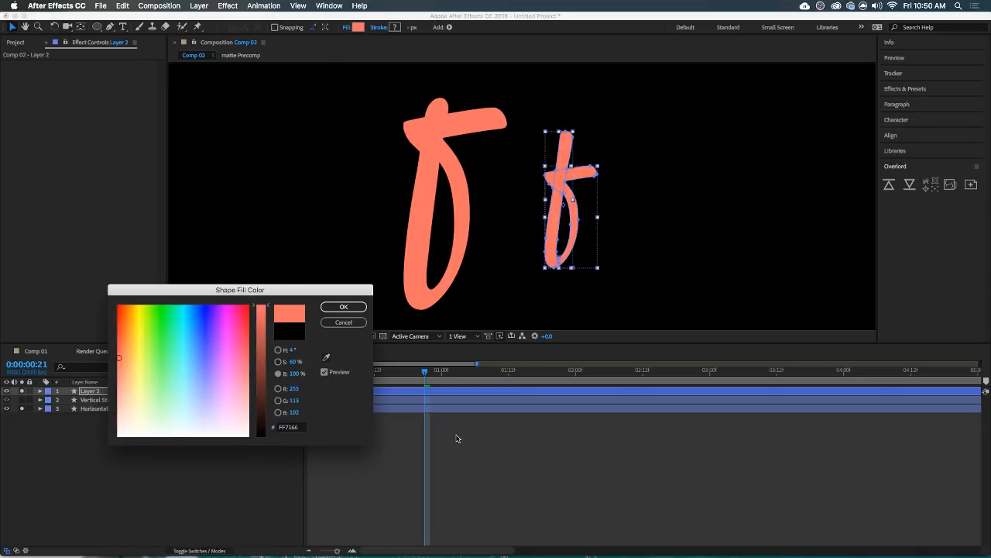
{"action": "left_click", "coordinate": [343, 306]}
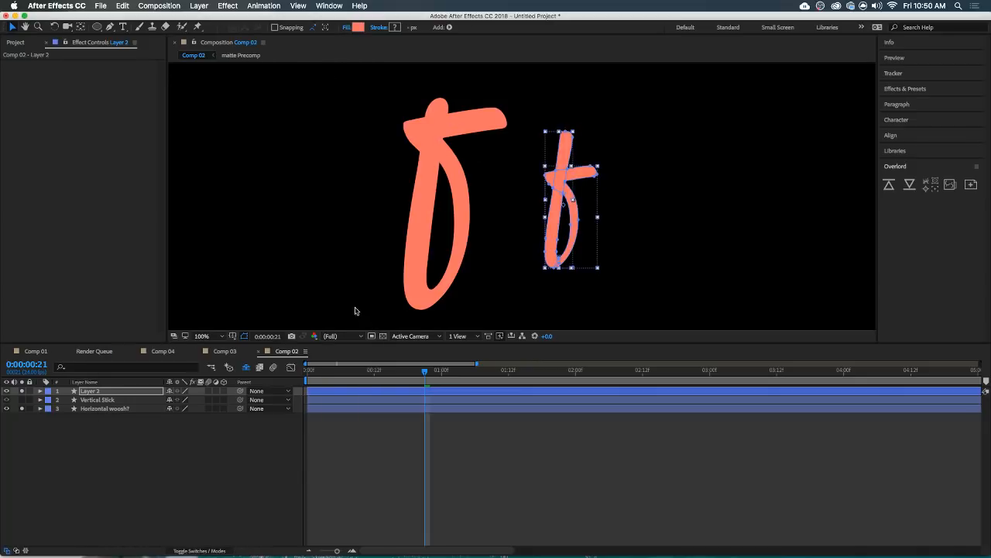
Inspect the imported layer, set Overlord to split shapes into separate layers, and delete the imported layer.
{"action": "left_click", "coordinate": [38, 391]}
{"action": "left_click", "coordinate": [618, 316]}
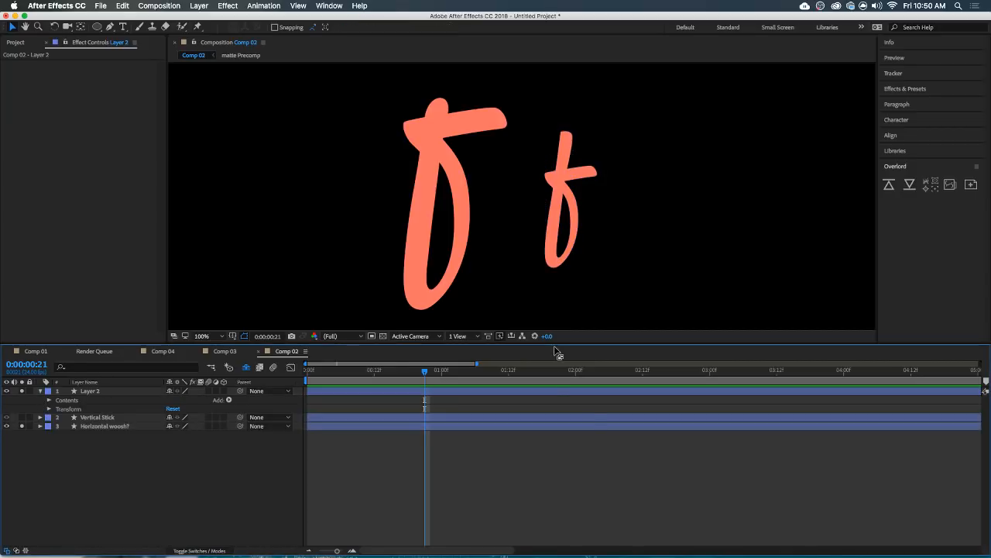
{"action": "left_click", "coordinate": [560, 392]}
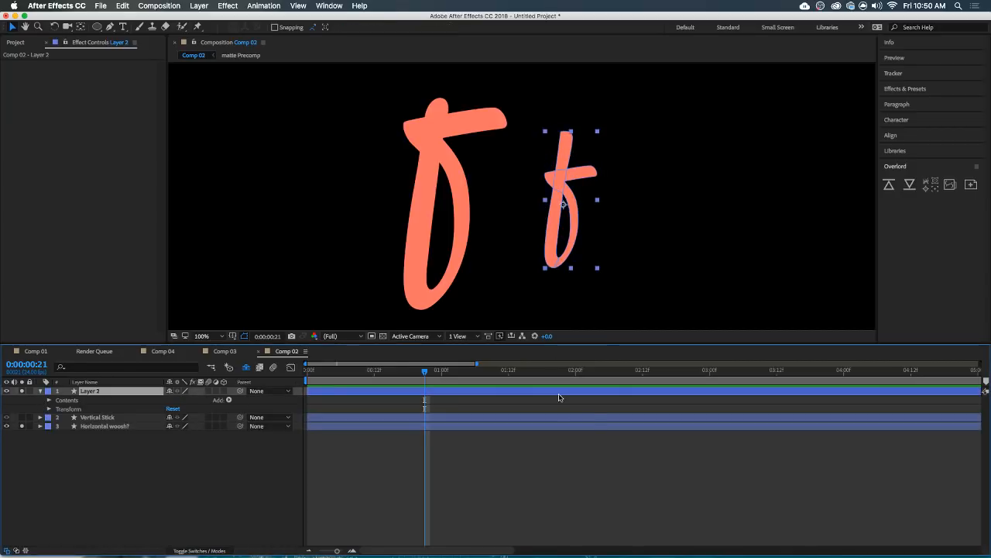
{"action": "left_click", "coordinate": [928, 185]}
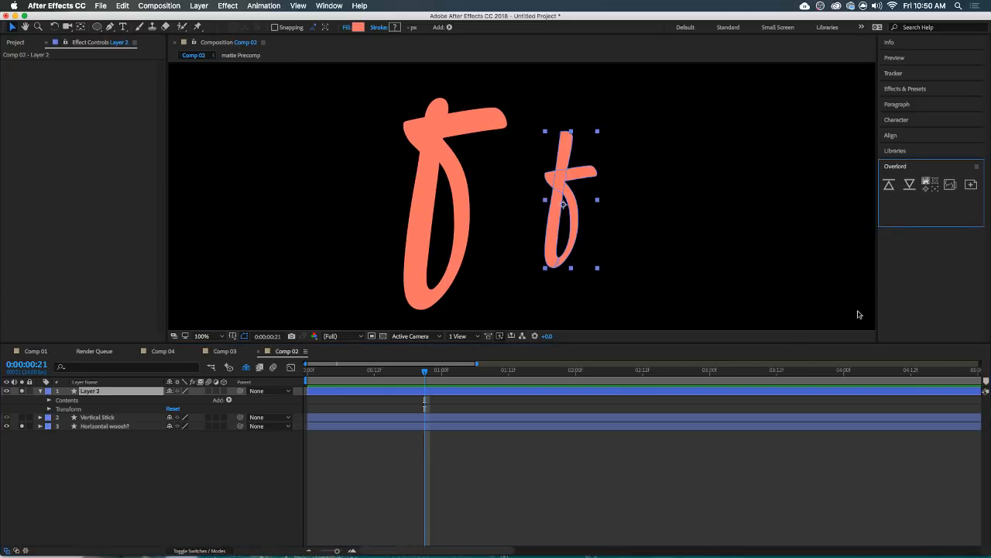
{"action": "left_click", "coordinate": [532, 398]}
{"action": "key", "text": "Delete"}
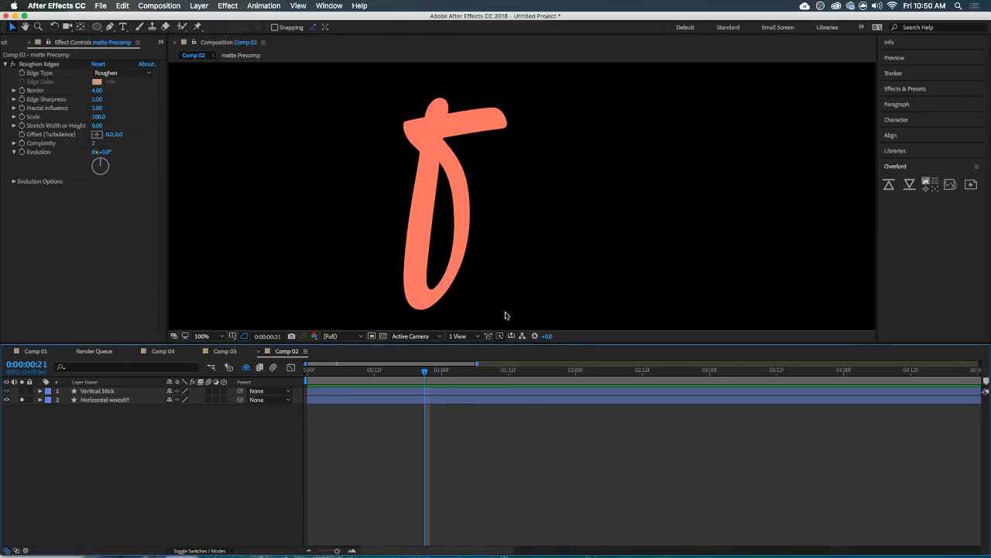
Check the stroke selection in Illustrator, return to After Effects and import both strokes with Overlord as separate layers.
{"action": "key", "text": "super+Tab"}
{"action": "key", "text": "super+Tab"}
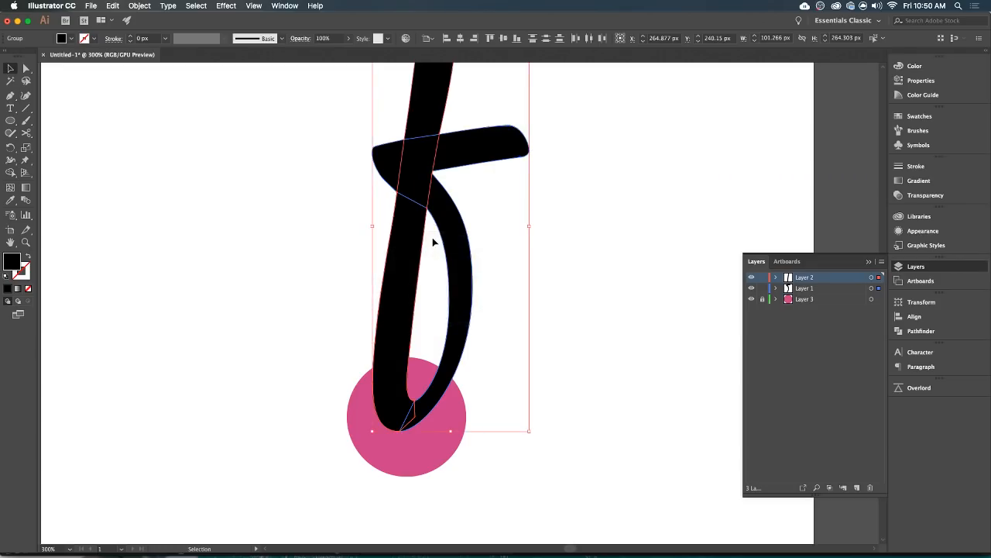
{"action": "key", "text": "super+Tab"}
{"action": "left_click", "coordinate": [925, 184]}
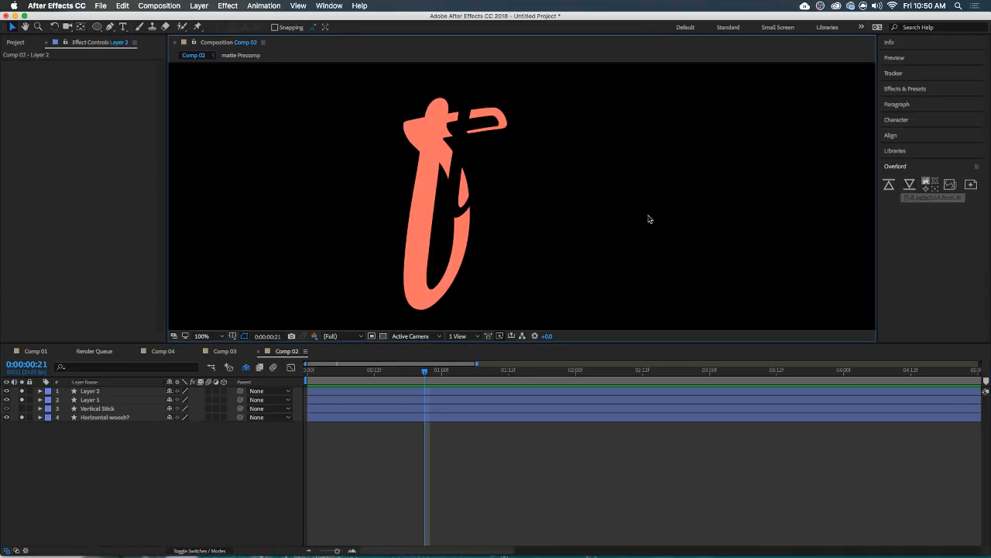
Move the two imported stroke layers beside the original f and fill both with its coral colour, FF7166.
{"action": "left_click", "coordinate": [89, 390]}
{"action": "left_click", "coordinate": [87, 398], "text": "shift"}
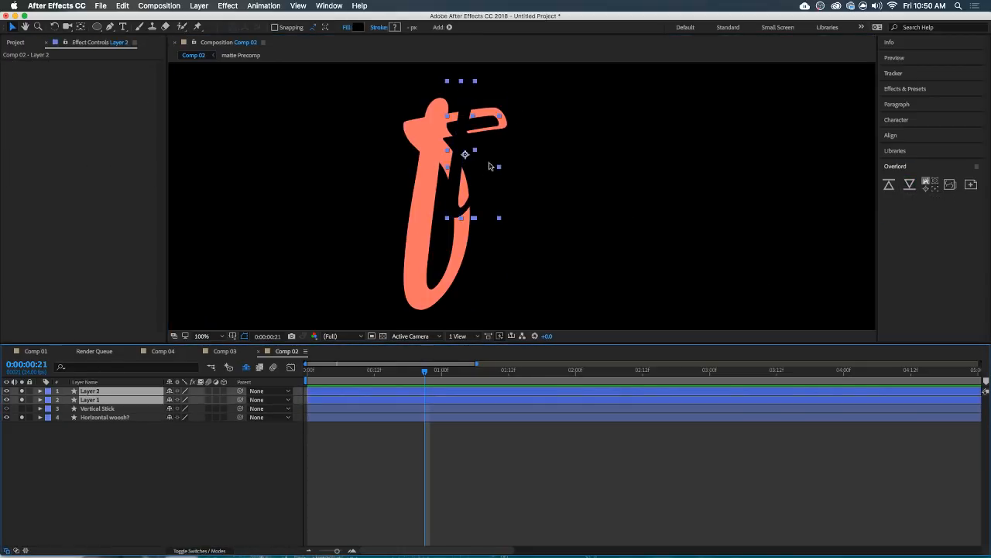
{"action": "left_click_drag", "start_coordinate": [489, 166], "coordinate": [573, 208]}
{"action": "left_click", "coordinate": [357, 28]}
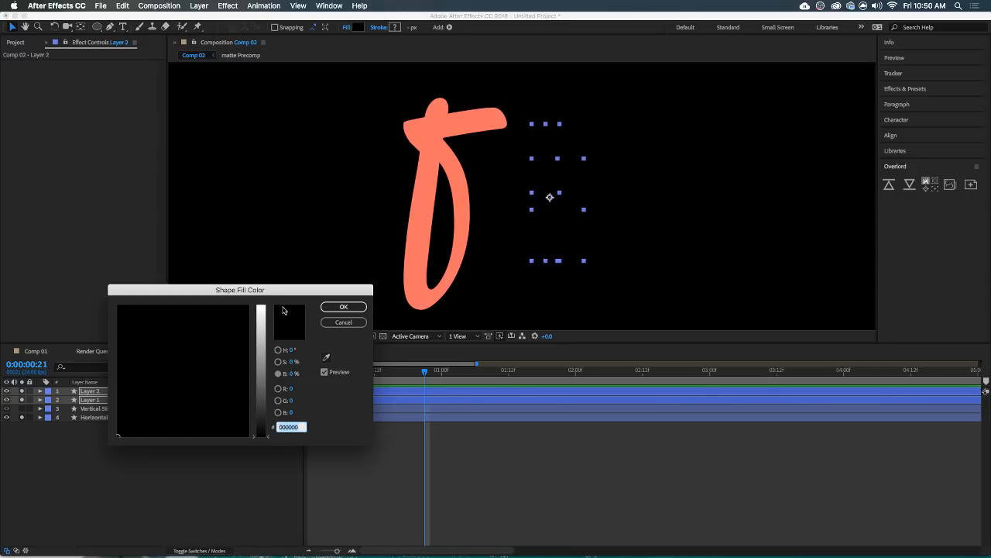
{"action": "left_click", "coordinate": [324, 357]}
{"action": "left_click", "coordinate": [443, 158]}
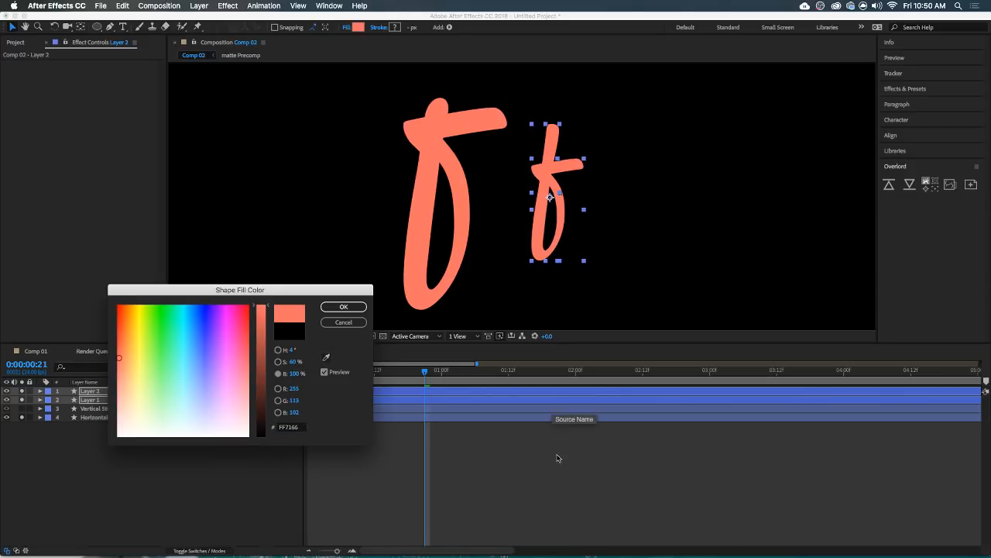
{"action": "left_click", "coordinate": [345, 307]}
{"action": "left_click", "coordinate": [478, 432]}
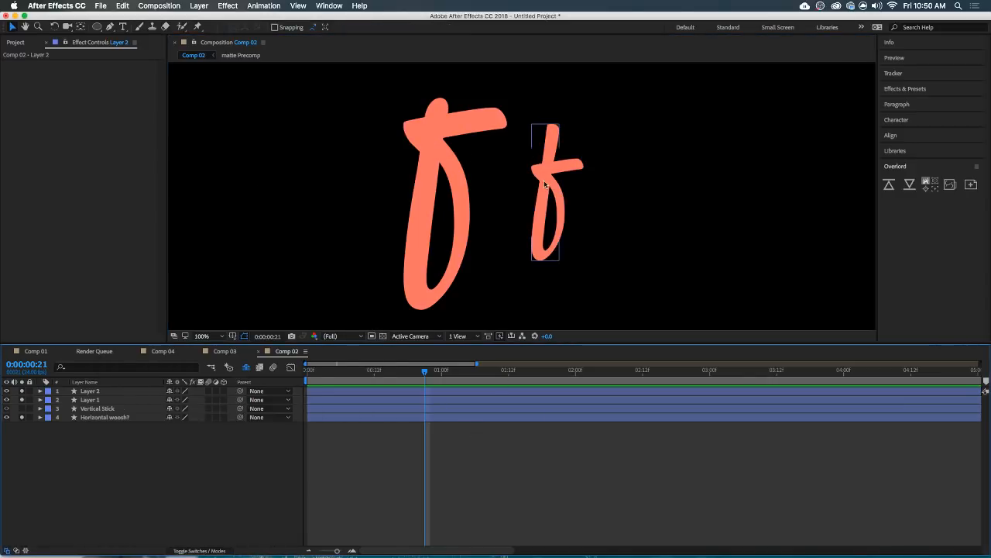
Check the two imported strokes individually and delete the Vertical Stick and Horizontal woosh? layers.
{"action": "left_click", "coordinate": [569, 172]}
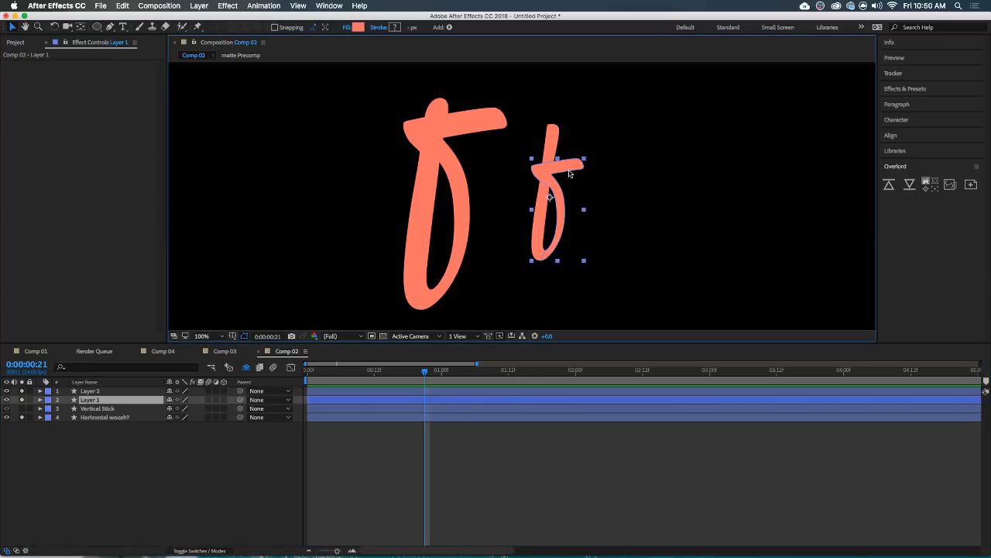
{"action": "left_click", "coordinate": [555, 155]}
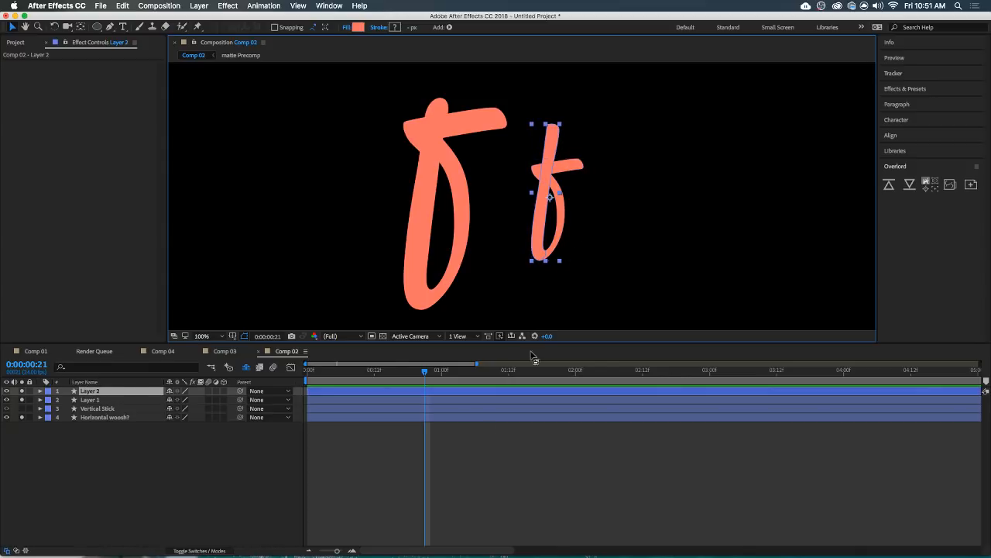
{"action": "left_click", "coordinate": [482, 471]}
{"action": "left_click", "coordinate": [93, 408]}
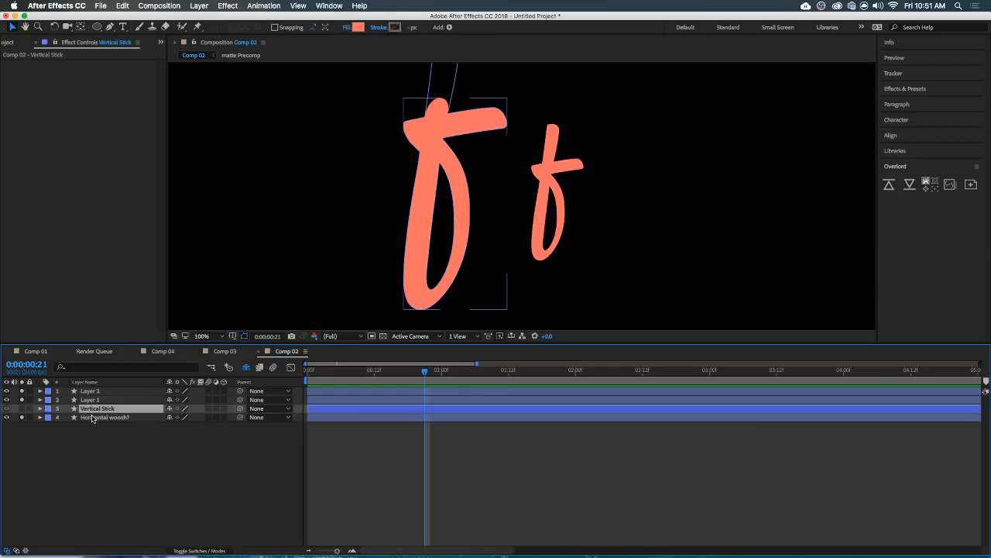
{"action": "left_click", "coordinate": [91, 417], "text": "shift"}
{"action": "key", "text": "Delete"}
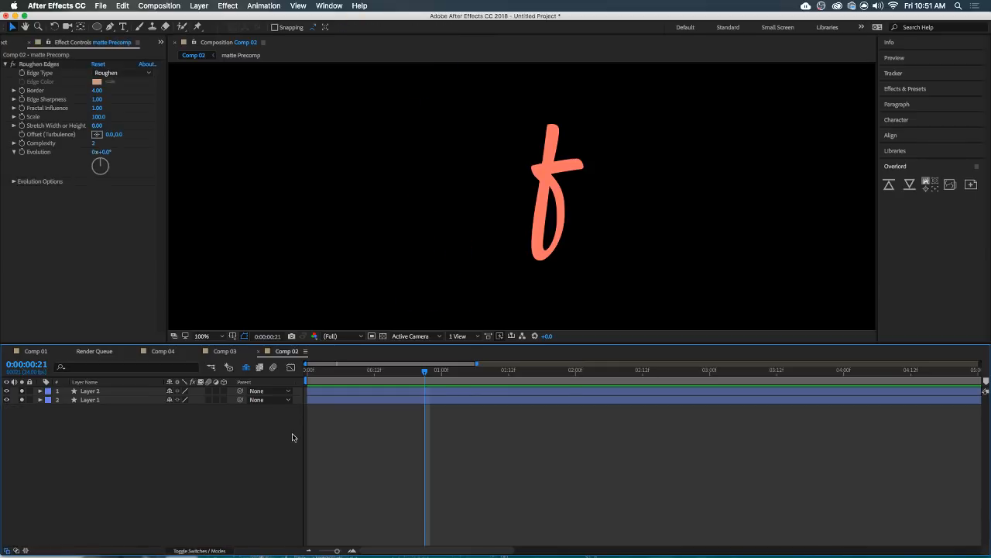
{"action": "left_click", "coordinate": [555, 183]}
{"action": "left_click", "coordinate": [567, 172]}
{"action": "left_click", "coordinate": [516, 419]}
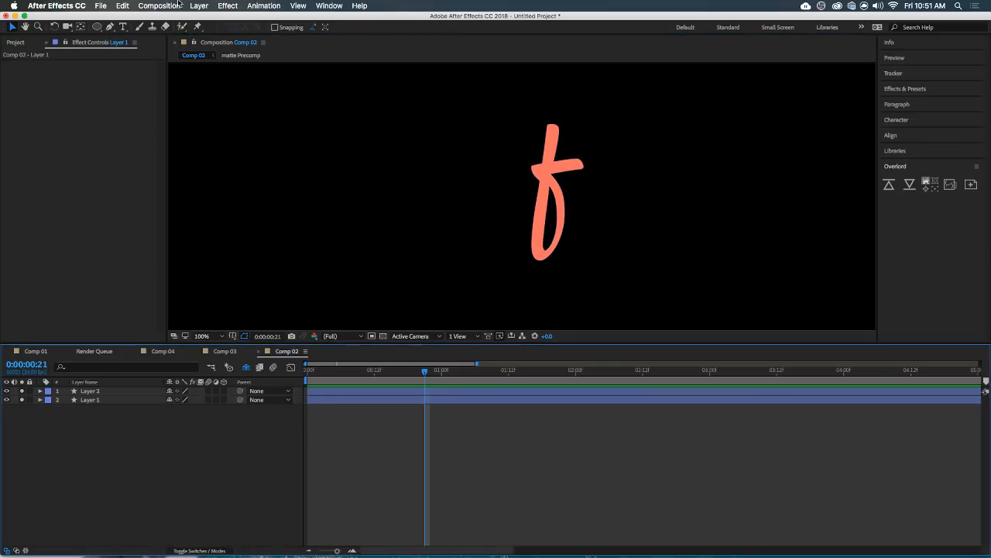
Start a Pen path with no fill from above the f down its stem, and set the stroke width to 27 px.
{"action": "left_click", "coordinate": [110, 27]}
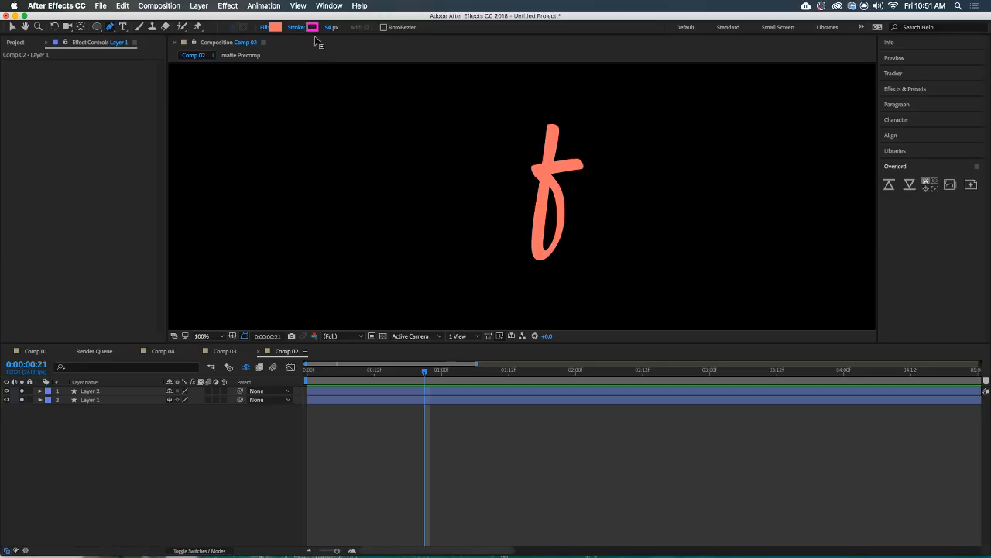
{"action": "left_click", "coordinate": [263, 27]}
{"action": "left_click", "coordinate": [15, 82]}
{"action": "left_click", "coordinate": [96, 141]}
{"action": "left_click_drag", "start_coordinate": [554, 100], "coordinate": [555, 118]}
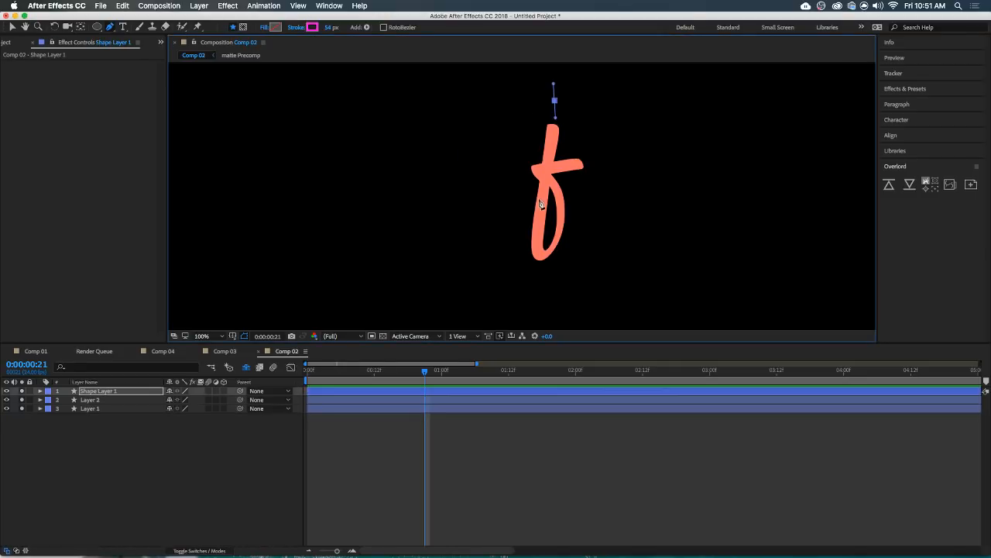
{"action": "mouse_move", "coordinate": [538, 230]}
{"action": "left_mouse_down"}
{"action": "mouse_move", "coordinate": [548, 263]}
{"action": "mouse_move", "coordinate": [541, 256]}
{"action": "left_mouse_up"}
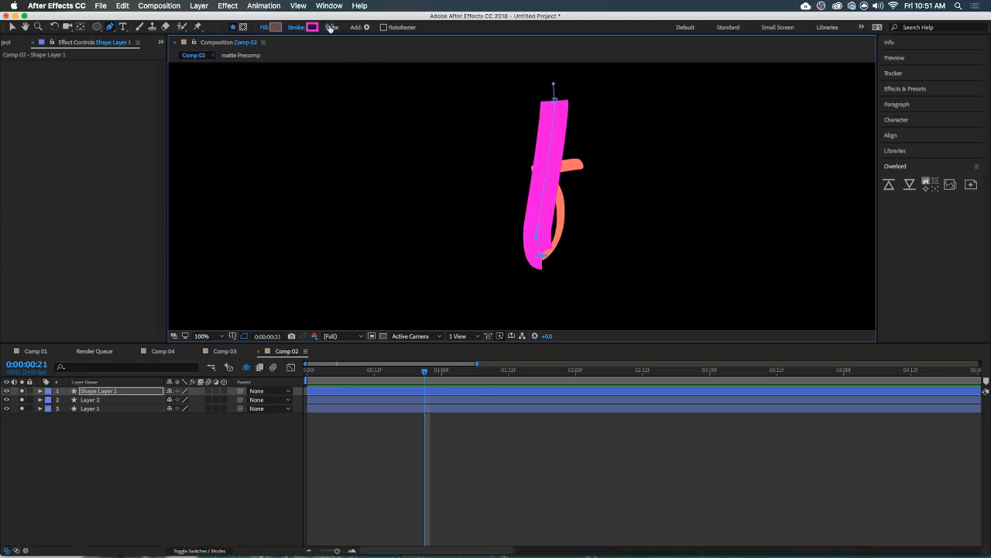
{"action": "left_click_drag", "start_coordinate": [332, 27], "coordinate": [312, 27]}
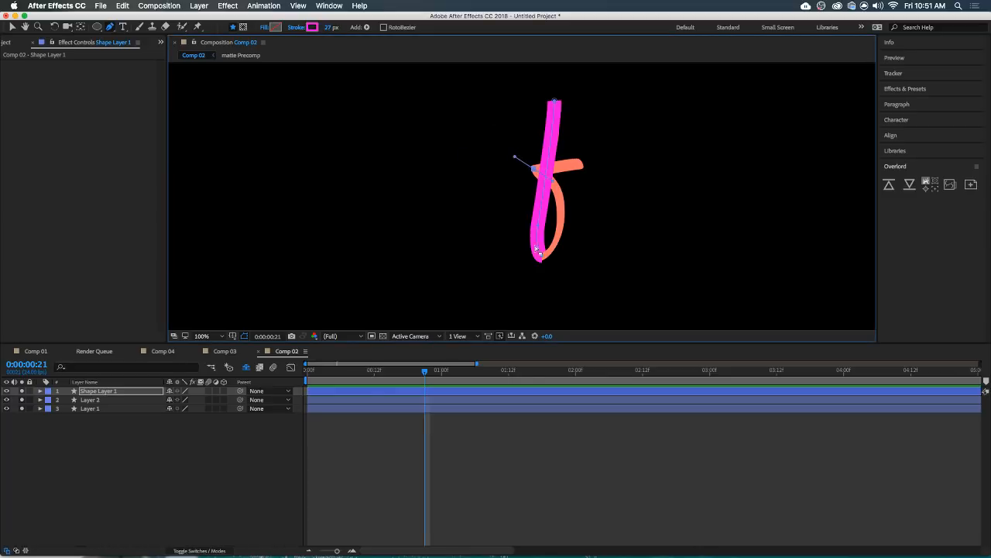
Continue the path around the f's bottom loop, up to the crossbar's left corner and out to its right end.
{"action": "key", "text": "v"}
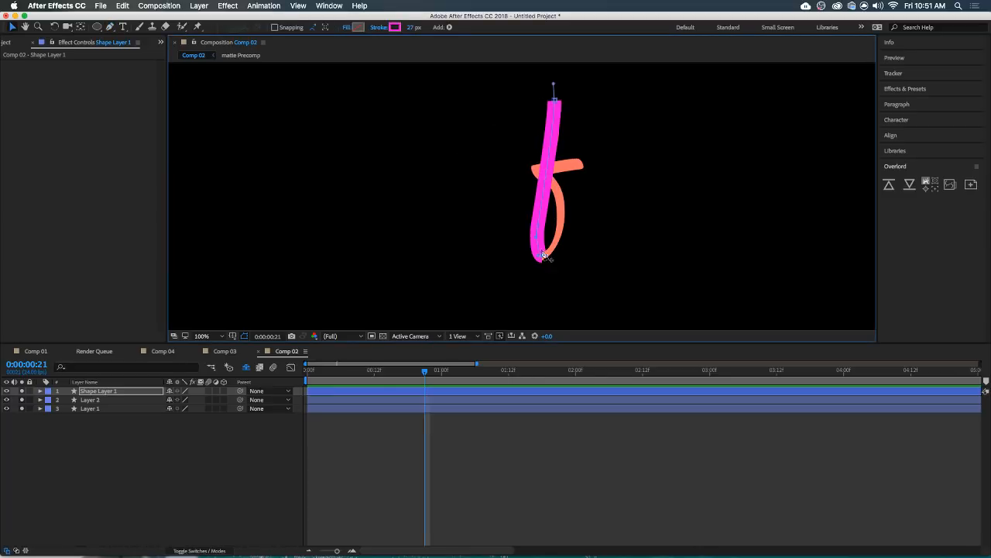
{"action": "key", "text": "g"}
{"action": "left_click_drag", "start_coordinate": [563, 213], "coordinate": [555, 189]}
{"action": "left_click", "coordinate": [534, 169]}
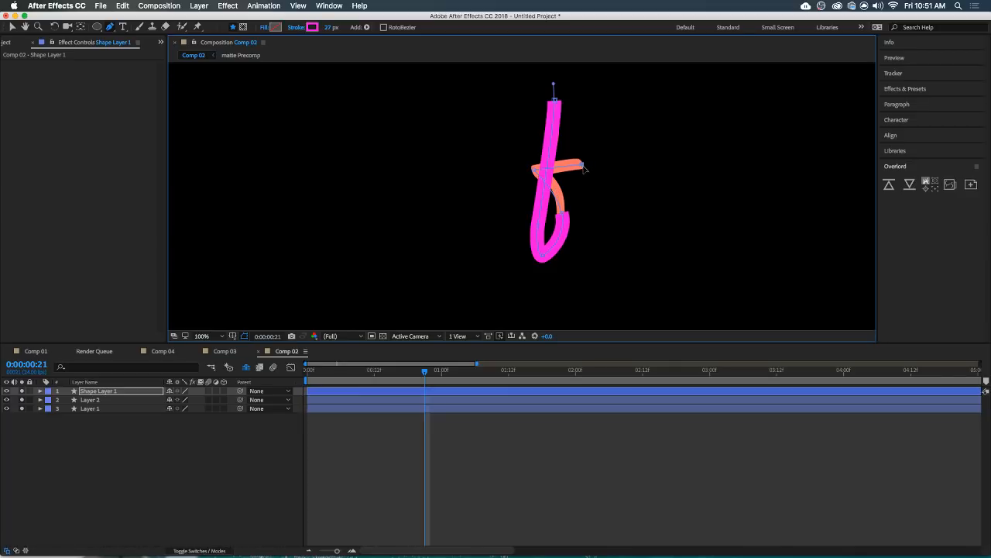
Adjust the path's corner point, curve handle and crossbar endpoint so the stroke follows the f more closely.
{"action": "key", "text": "v"}
{"action": "scroll", "coordinate": [582, 167], "scroll_direction": "up", "scroll_amount": 1}
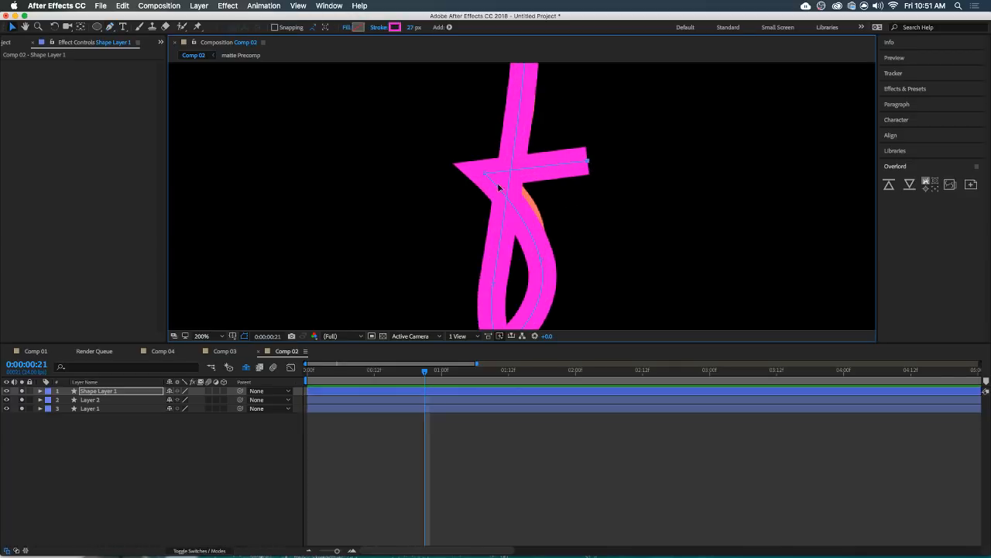
{"action": "left_click_drag", "start_coordinate": [485, 173], "coordinate": [495, 172]}
{"action": "left_click_drag", "start_coordinate": [528, 214], "coordinate": [494, 177]}
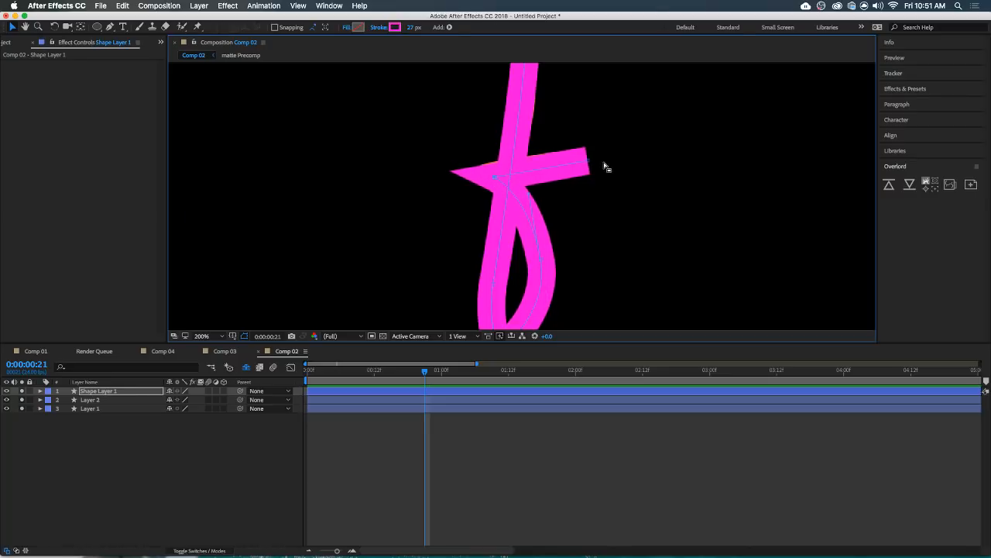
{"action": "left_click_drag", "start_coordinate": [589, 161], "coordinate": [591, 159]}
Set the traced path's stroke width to 33 px so it covers the whole letter.
{"action": "left_click", "coordinate": [411, 28]}
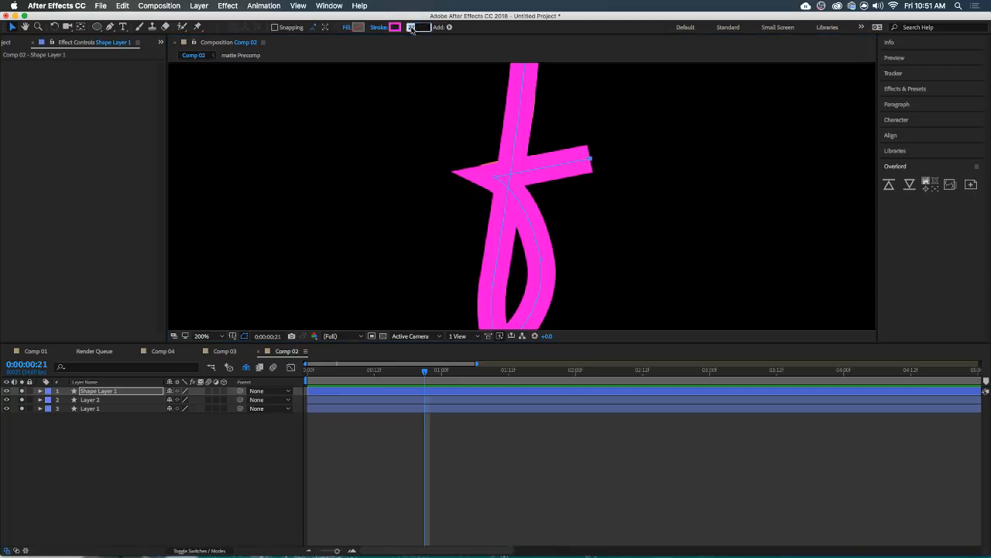
{"action": "key", "text": "Up"}
{"action": "key", "text": "Up"}
{"action": "key", "text": "Up"}
{"action": "key", "text": "Up"}
{"action": "key", "text": "Up"}
{"action": "key", "text": "Up"}
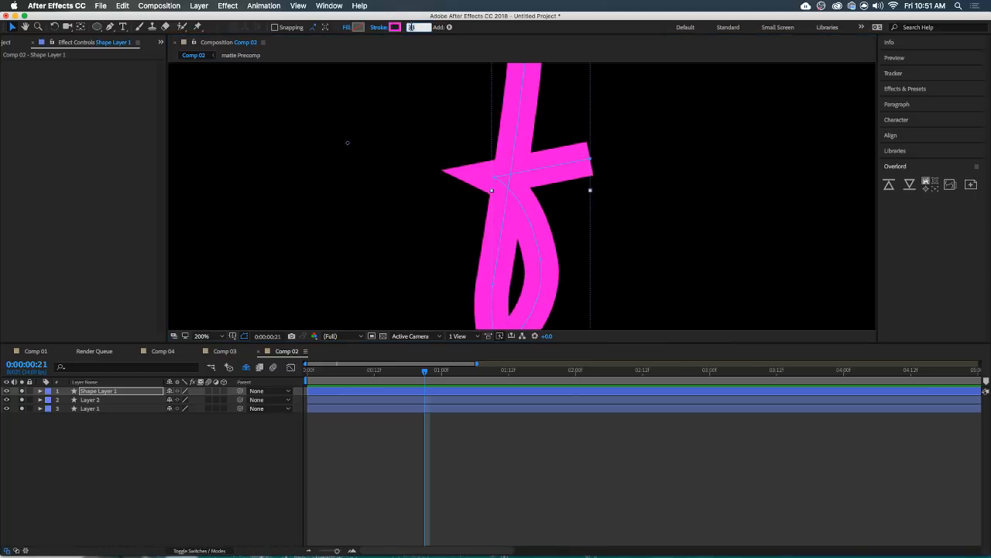
{"action": "left_click", "coordinate": [553, 423]}
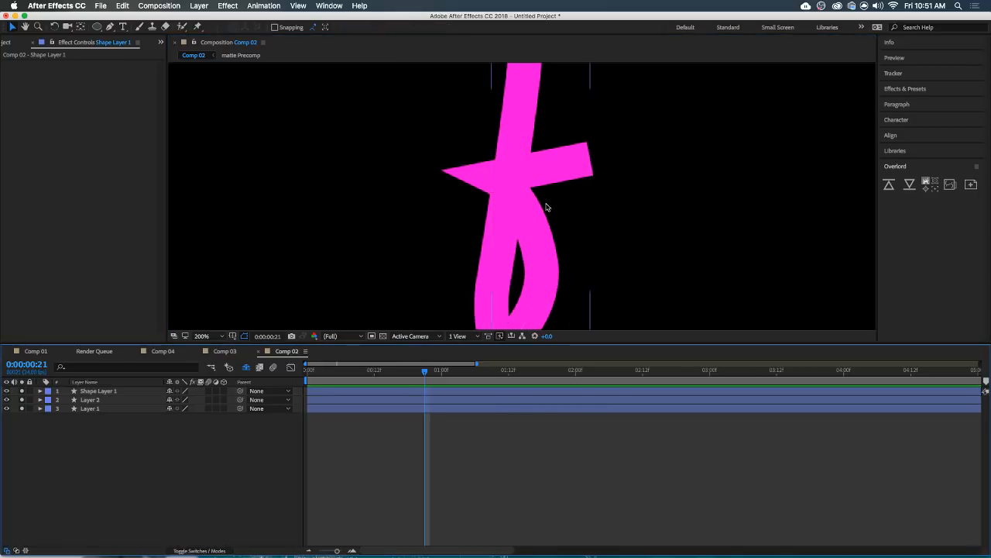
Rename Shape Layer 1 as Matte F and set its label colour to Fuchsia.
{"action": "scroll", "coordinate": [491, 206], "scroll_direction": "down", "scroll_amount": 2}
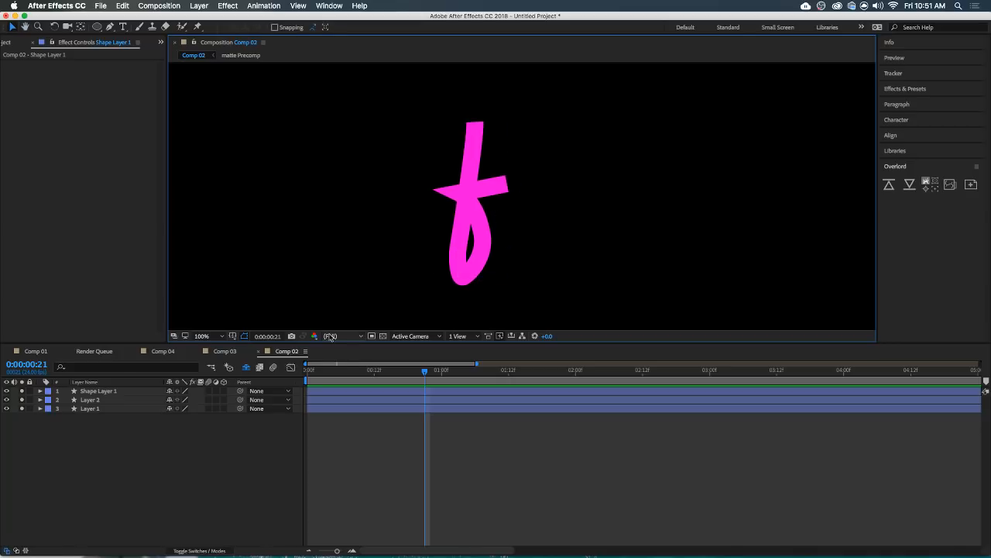
{"action": "left_click", "coordinate": [94, 392]}
{"action": "key", "text": "Return"}
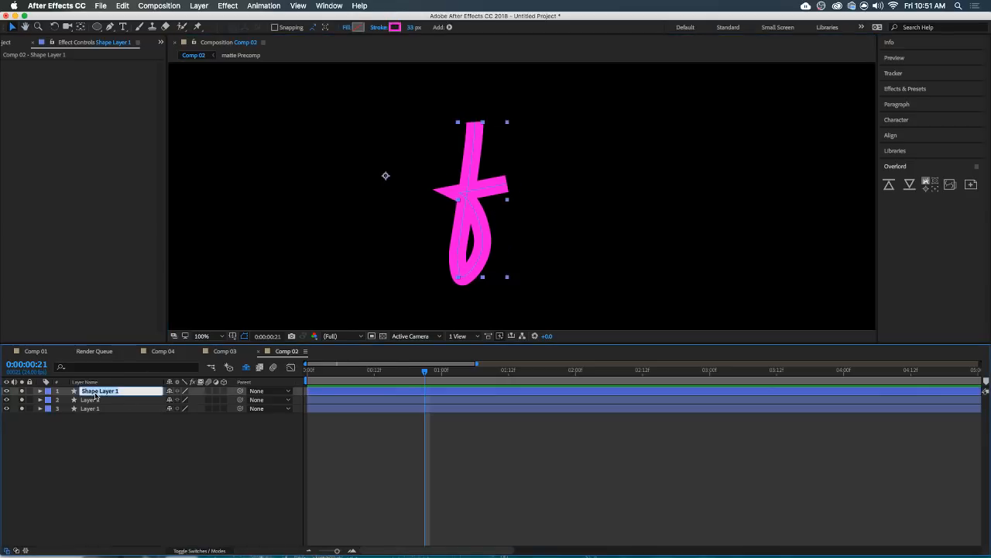
{"action": "type", "text": "Matte F"}
{"action": "key", "text": "Return"}
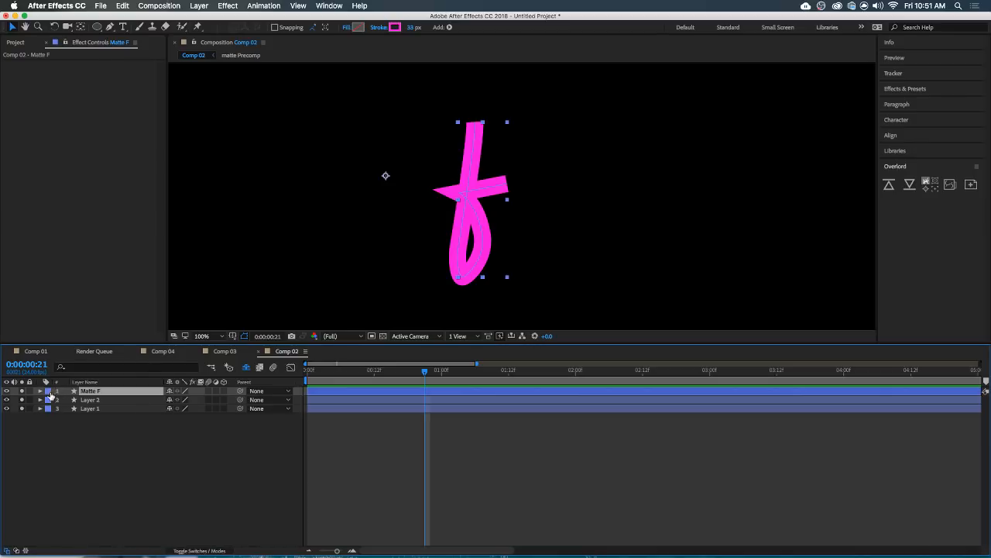
{"action": "left_click", "coordinate": [48, 390]}
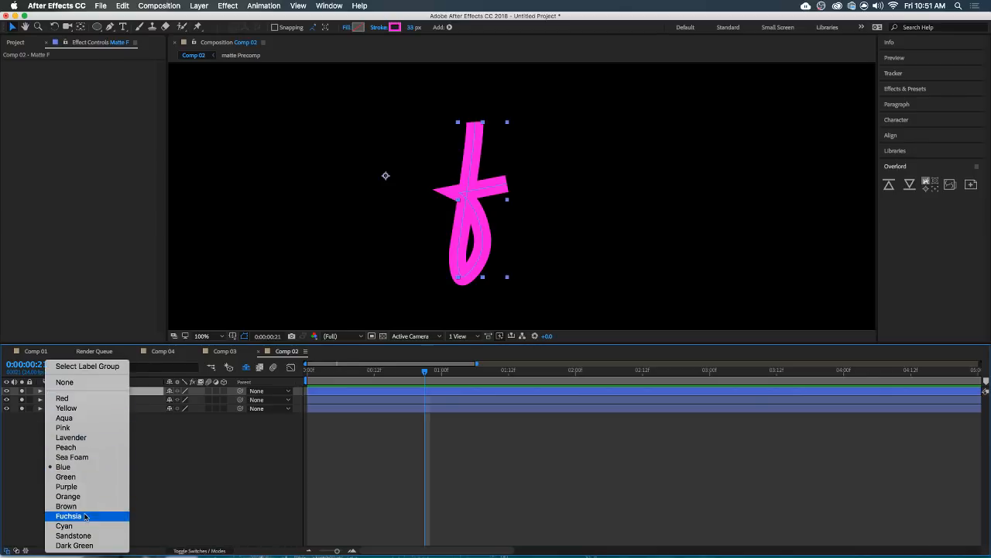
{"action": "left_click", "coordinate": [85, 515]}
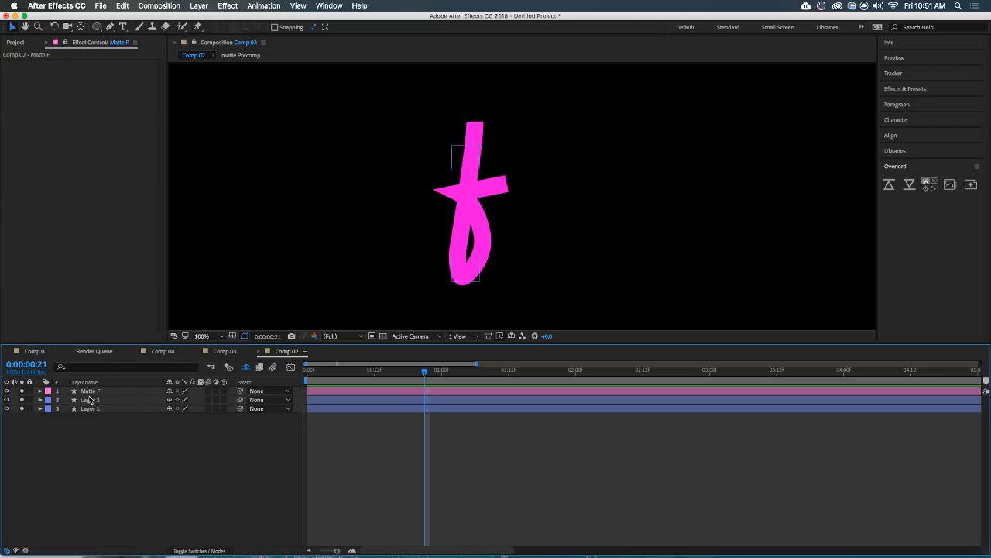
Go to 0:00:00:03, reveal the Matte F layer's properties and add Trim Paths to it.
{"action": "left_click", "coordinate": [464, 155]}
{"action": "mouse_move", "coordinate": [307, 374]}
{"action": "left_mouse_down"}
{"action": "mouse_move", "coordinate": [335, 376]}
{"action": "mouse_move", "coordinate": [328, 379]}
{"action": "left_mouse_up"}
{"action": "key", "text": "u"}
{"action": "key", "text": "u"}
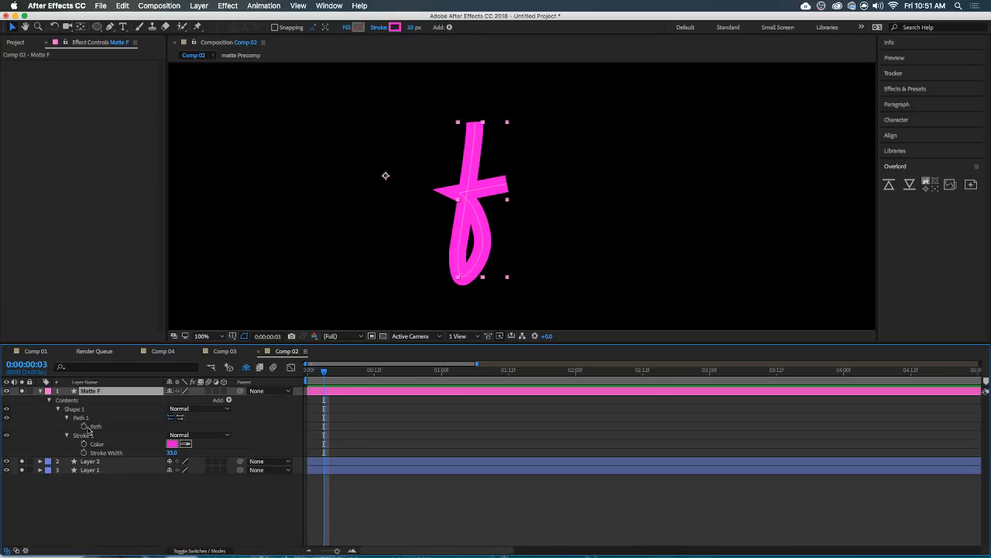
{"action": "left_click", "coordinate": [231, 399]}
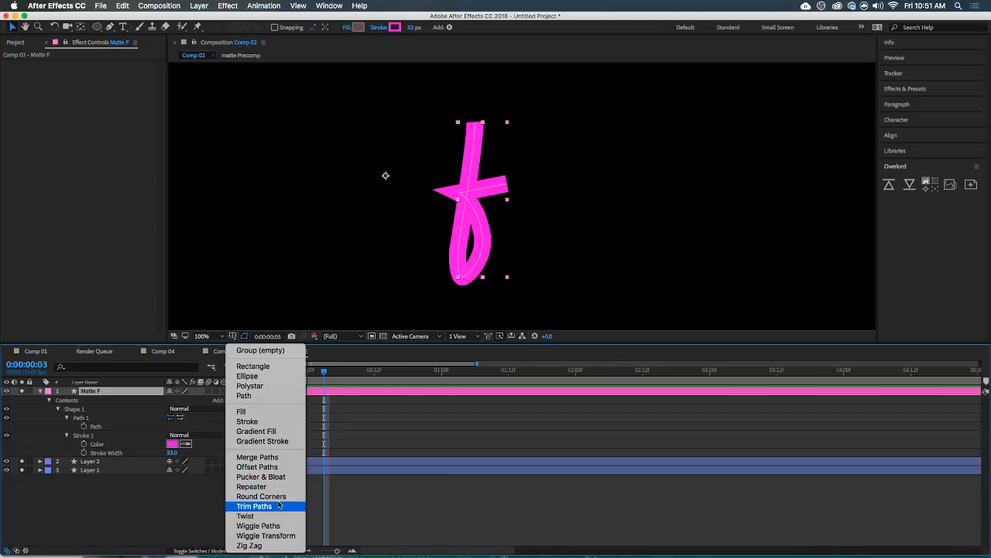
{"action": "left_click", "coordinate": [110, 428]}
{"action": "left_click", "coordinate": [60, 462]}
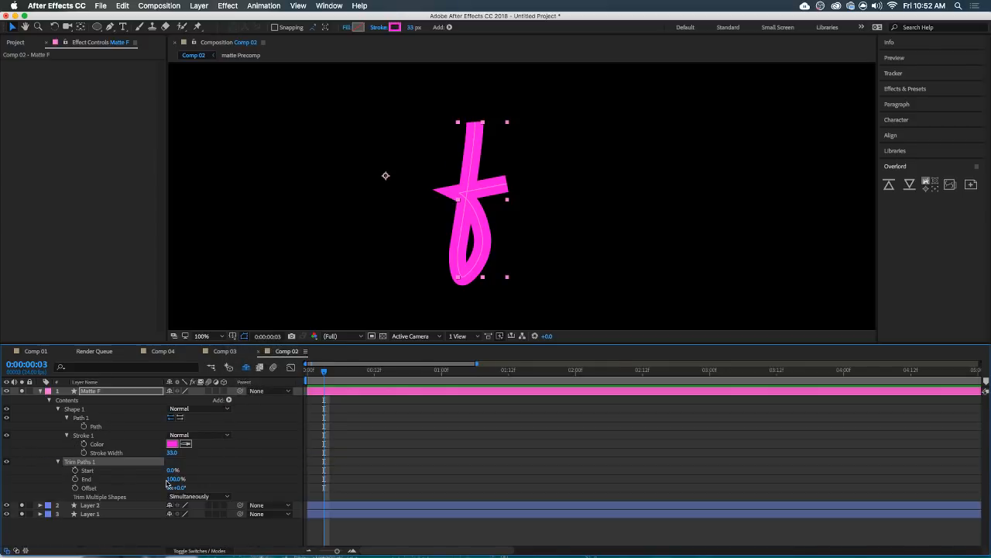
Keyframe the Trim Paths End at 0:00:00:03 and 0:00:00:08, with 100% at the second keyframe.
{"action": "left_click", "coordinate": [75, 479]}
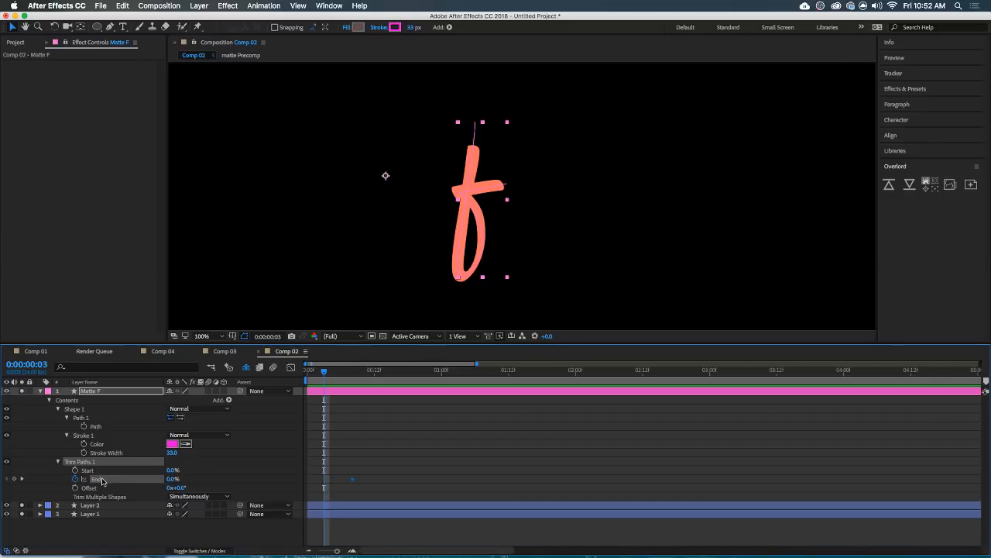
{"action": "left_click", "coordinate": [15, 480]}
{"action": "left_click", "coordinate": [22, 479]}
{"action": "left_click_drag", "start_coordinate": [168, 481], "coordinate": [349, 462]}
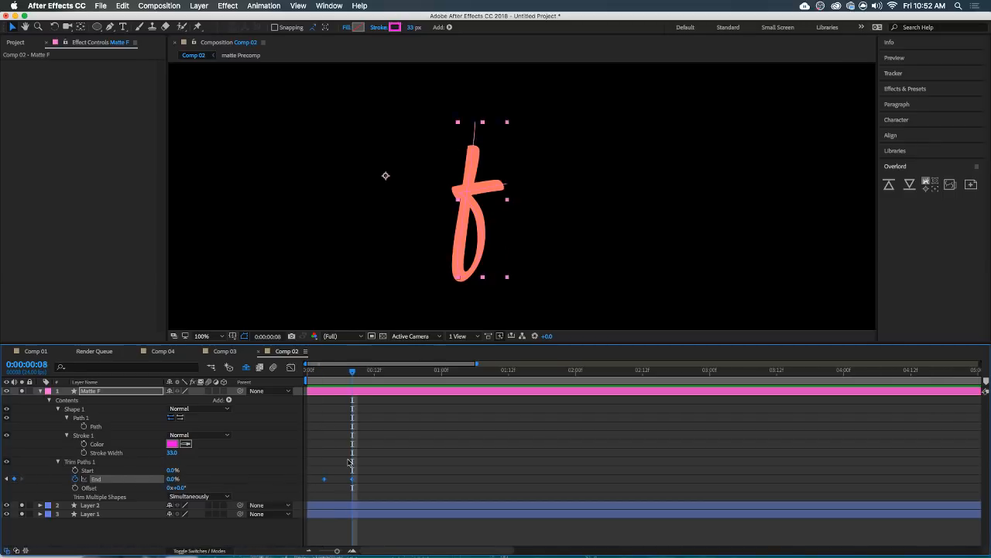
{"action": "left_click_drag", "start_coordinate": [242, 478], "coordinate": [338, 457]}
Set the End keyframe at 0:00:00:03 to 0% and preview the write-on.
{"action": "left_click_drag", "start_coordinate": [332, 375], "coordinate": [324, 376]}
{"action": "key", "text": "space"}
{"action": "key", "text": "space"}
{"action": "left_click", "coordinate": [325, 479]}
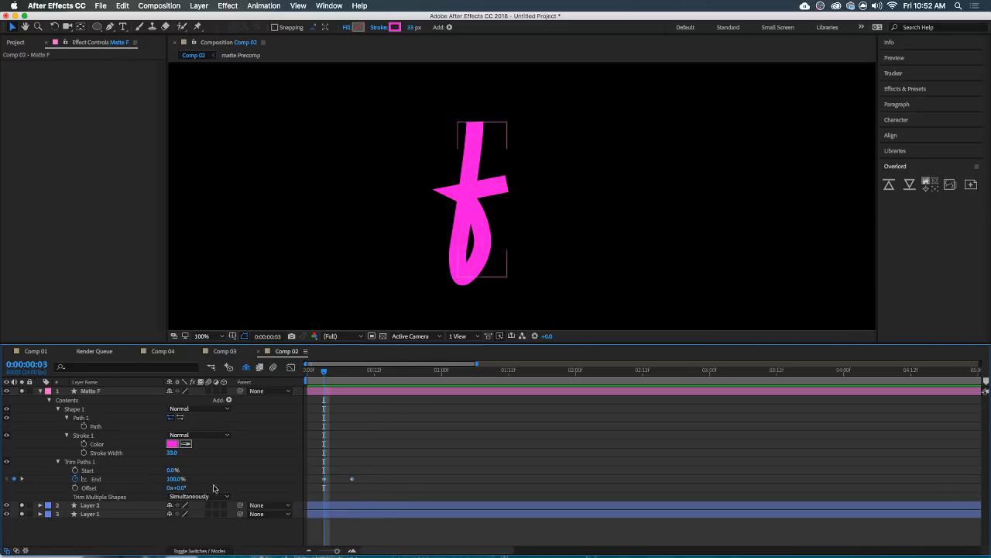
{"action": "left_click_drag", "start_coordinate": [175, 478], "coordinate": [135, 479]}
{"action": "key", "text": "space"}
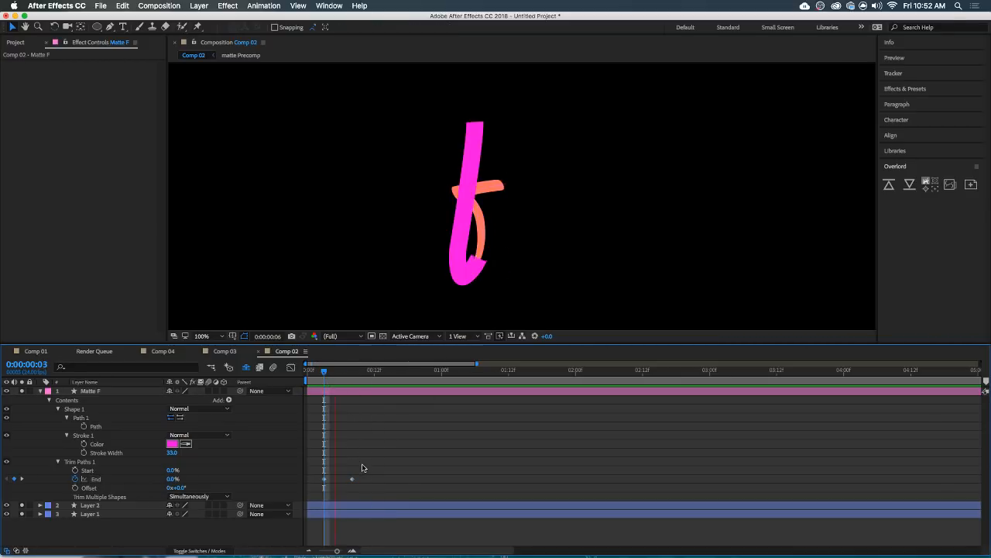
Move the last End keyframe to about 0:00:00:20, apply Easy Ease to it and preview the slower write-on.
{"action": "left_click_drag", "start_coordinate": [352, 479], "coordinate": [420, 480]}
{"action": "key", "text": "F9"}
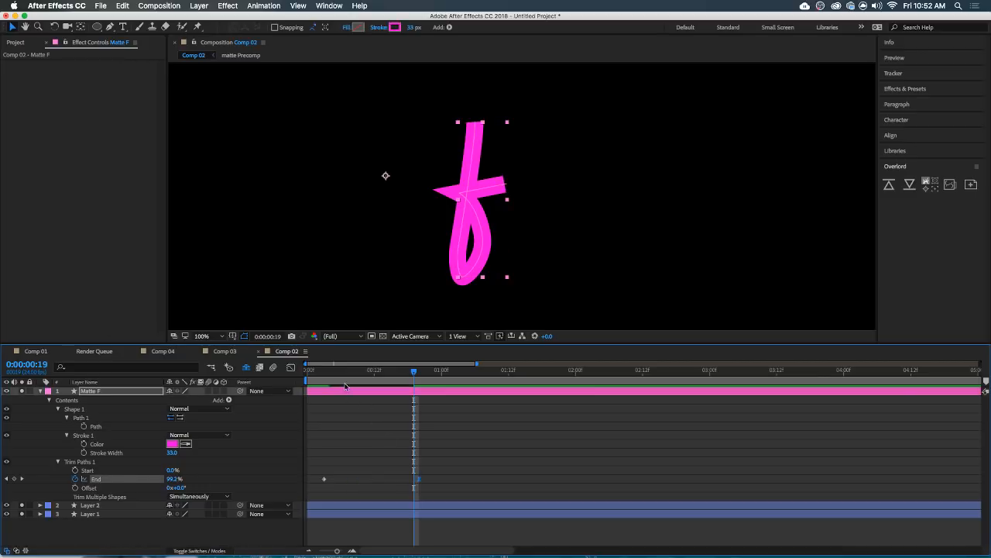
{"action": "mouse_move", "coordinate": [333, 377]}
{"action": "left_mouse_down"}
{"action": "mouse_move", "coordinate": [308, 376]}
{"action": "mouse_move", "coordinate": [346, 383]}
{"action": "left_mouse_up"}
{"action": "key", "text": "space"}
{"action": "key", "text": "space"}
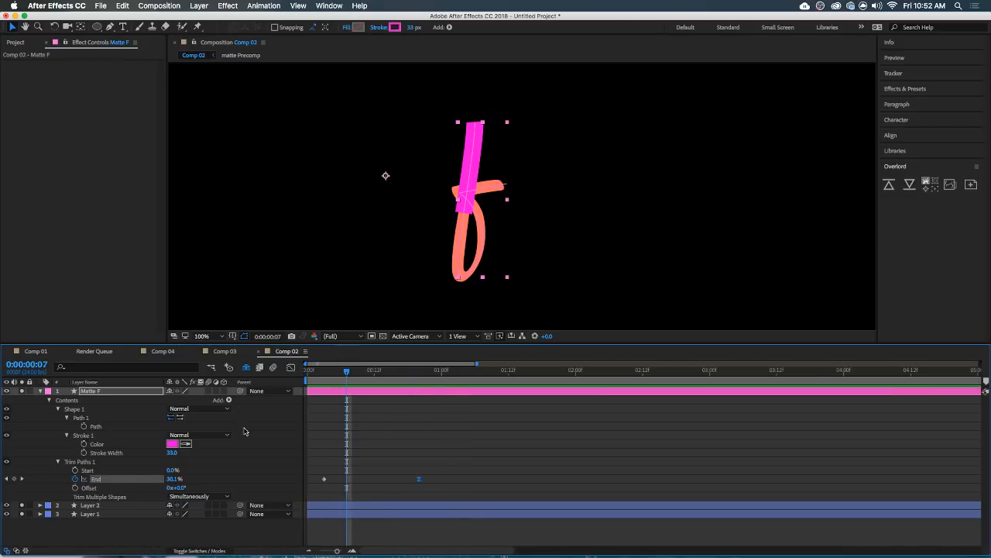
Set the Matte F stroke's line cap to Round Cap and move the last Trim Paths End keyframe to about 0:00:01:03.
{"action": "left_click", "coordinate": [67, 436]}
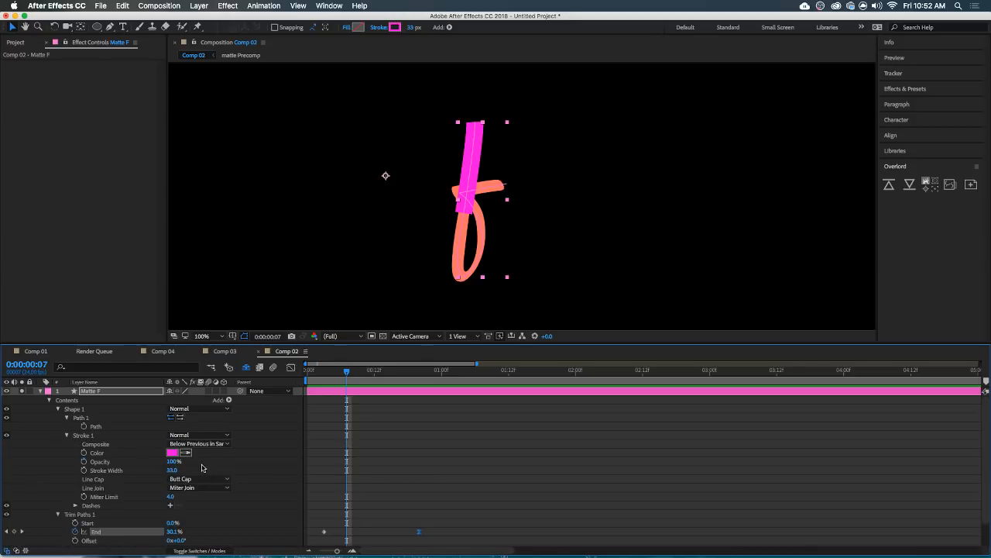
{"action": "left_click", "coordinate": [203, 480]}
{"action": "left_click", "coordinate": [202, 500]}
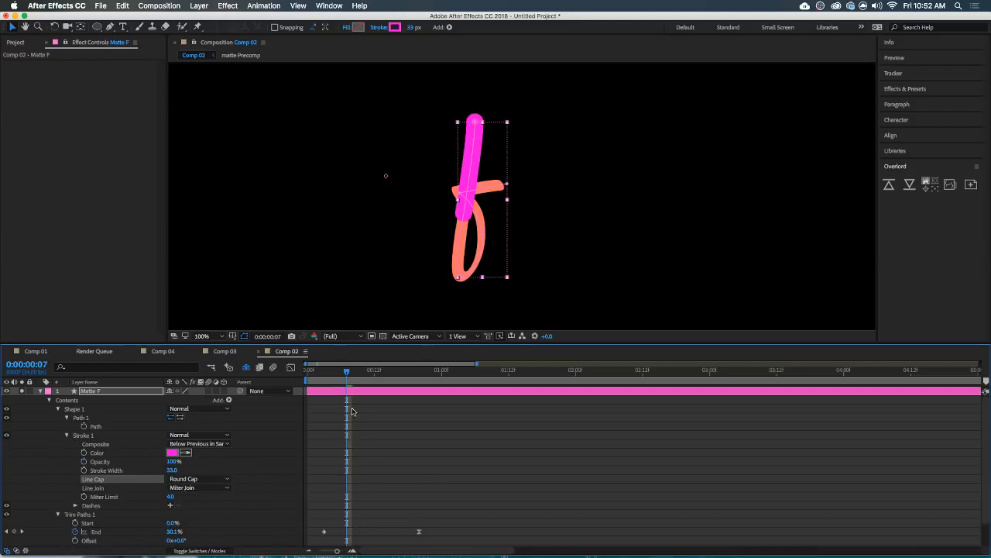
{"action": "key", "text": "space"}
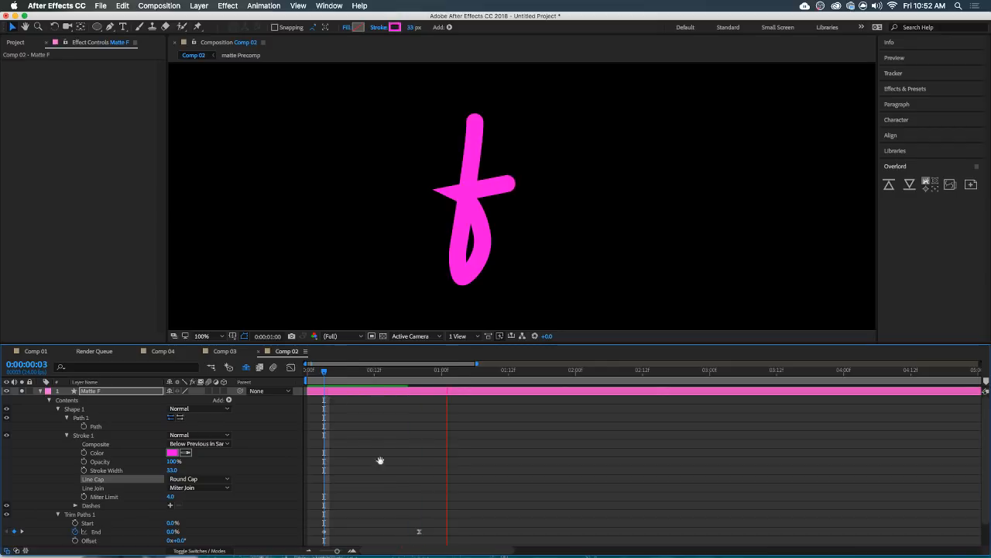
{"action": "left_click_drag", "start_coordinate": [419, 531], "coordinate": [460, 532]}
{"action": "mouse_move", "coordinate": [364, 372]}
{"action": "left_mouse_down"}
{"action": "mouse_move", "coordinate": [324, 382]}
{"action": "mouse_move", "coordinate": [368, 380]}
{"action": "left_mouse_up"}
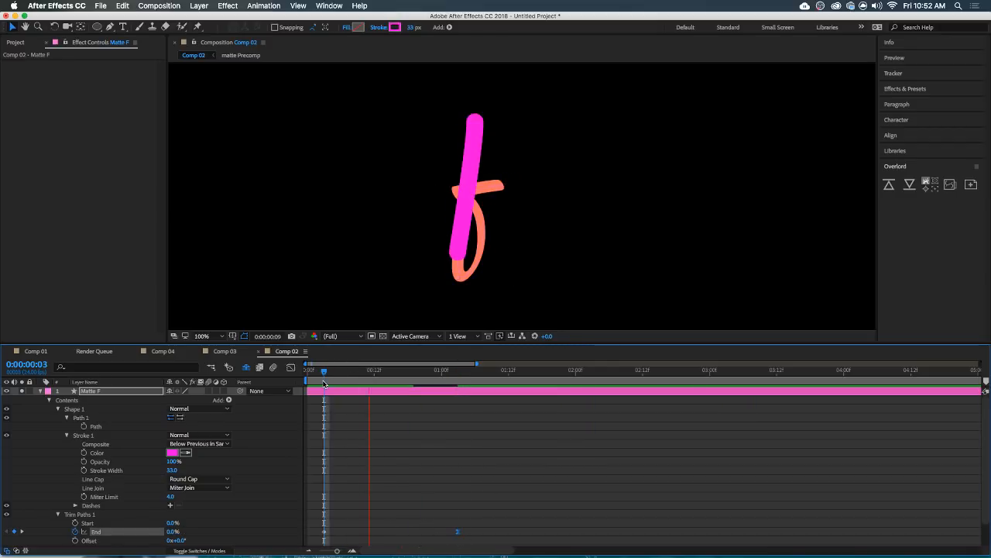
Collapse Matte F's properties and move the layer below Layer 1 in the stack.
{"action": "left_click", "coordinate": [41, 391]}
{"action": "left_click", "coordinate": [93, 399]}
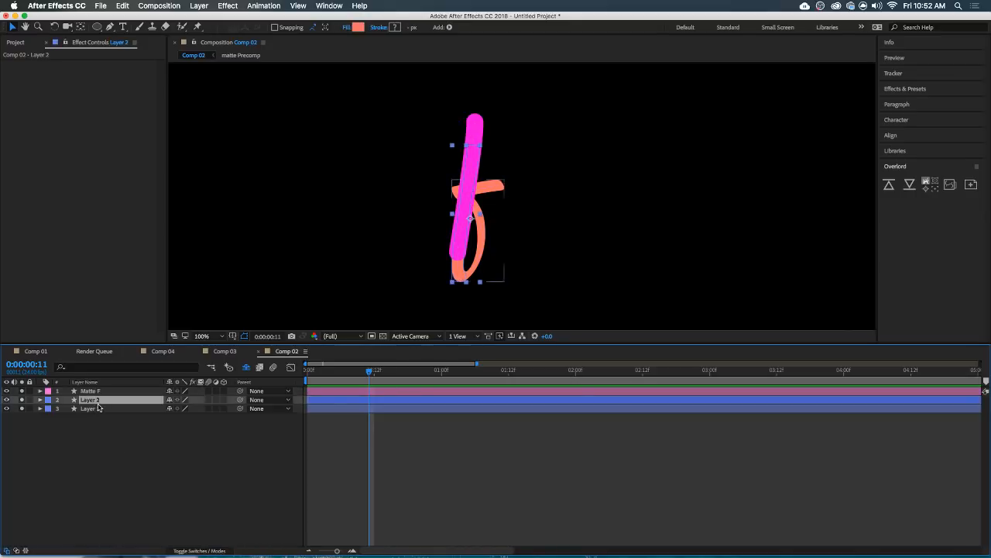
{"action": "left_click", "coordinate": [93, 408], "text": "shift"}
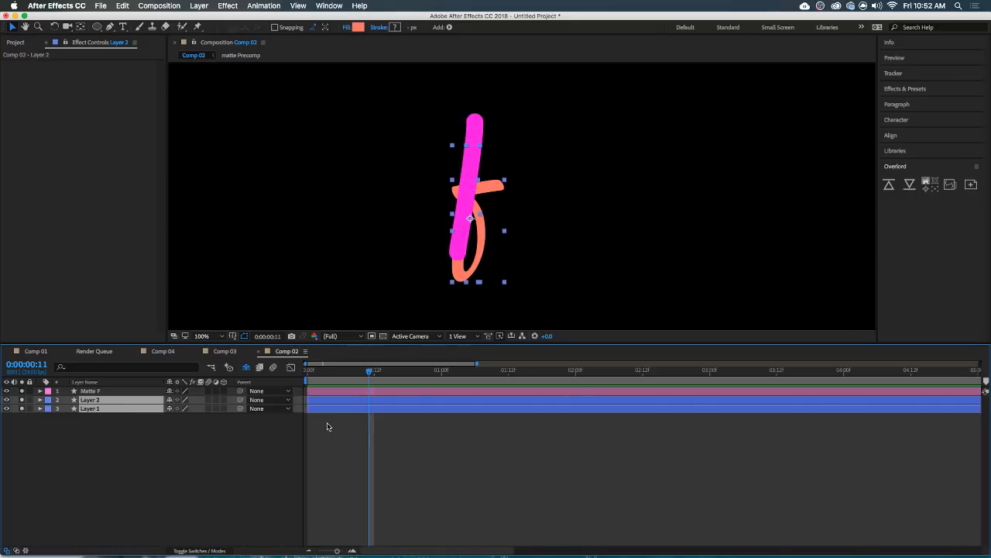
{"action": "left_click", "coordinate": [549, 464]}
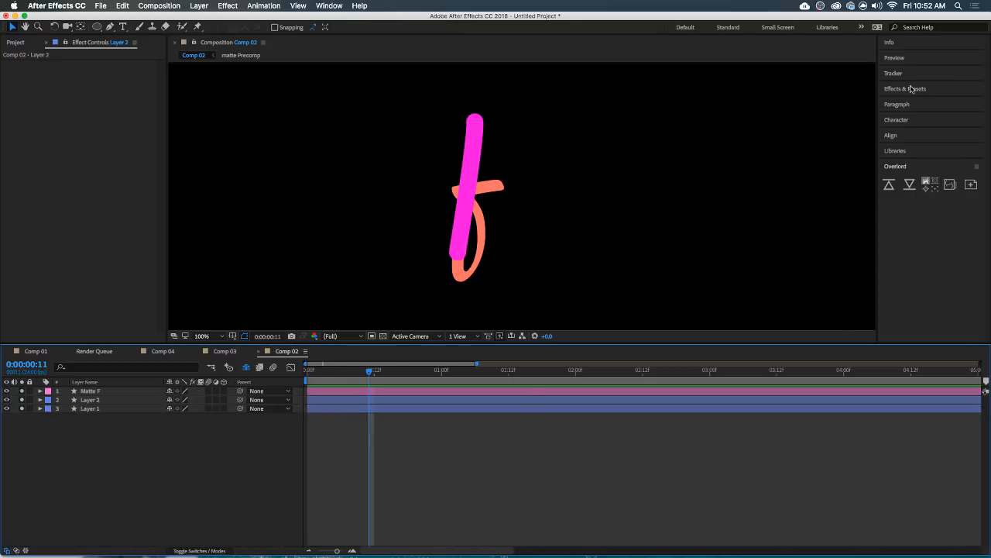
{"action": "left_click", "coordinate": [92, 393]}
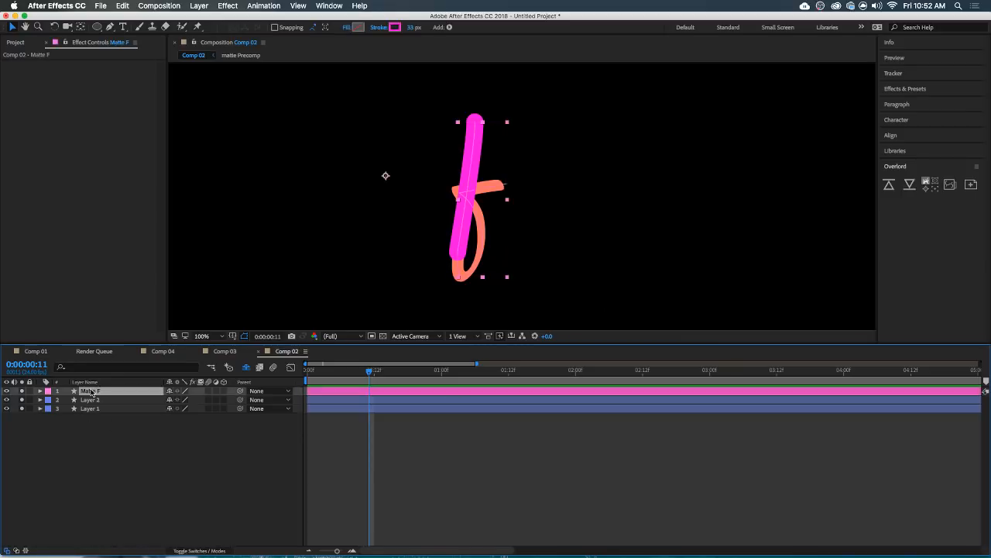
{"action": "left_click", "coordinate": [565, 431]}
{"action": "left_click_drag", "start_coordinate": [92, 392], "coordinate": [88, 414]}
{"action": "left_click", "coordinate": [251, 438]}
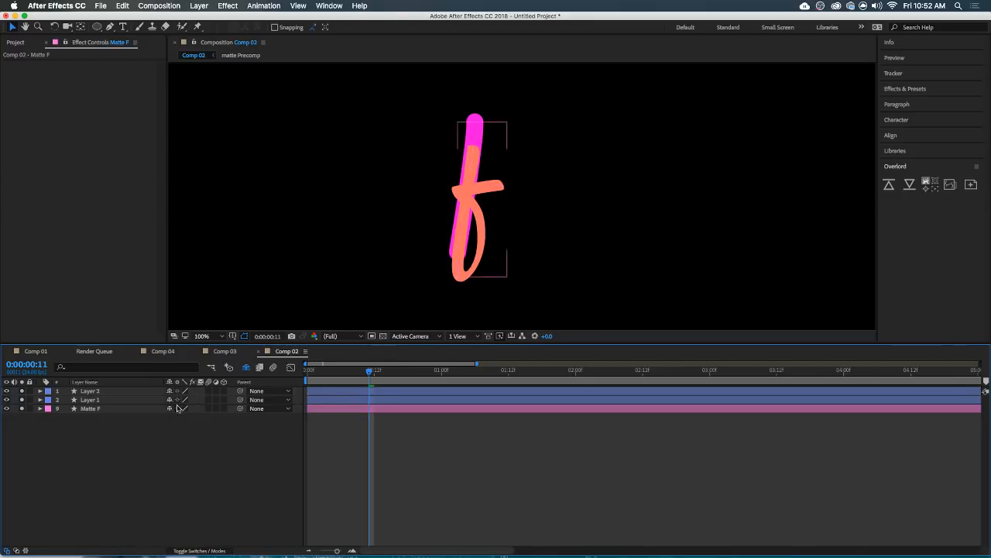
Apply the Set Matte effect to Layer 1, taking the matte from Matte F, and preview the reveal.
{"action": "left_click", "coordinate": [488, 273]}
{"action": "left_click", "coordinate": [900, 90]}
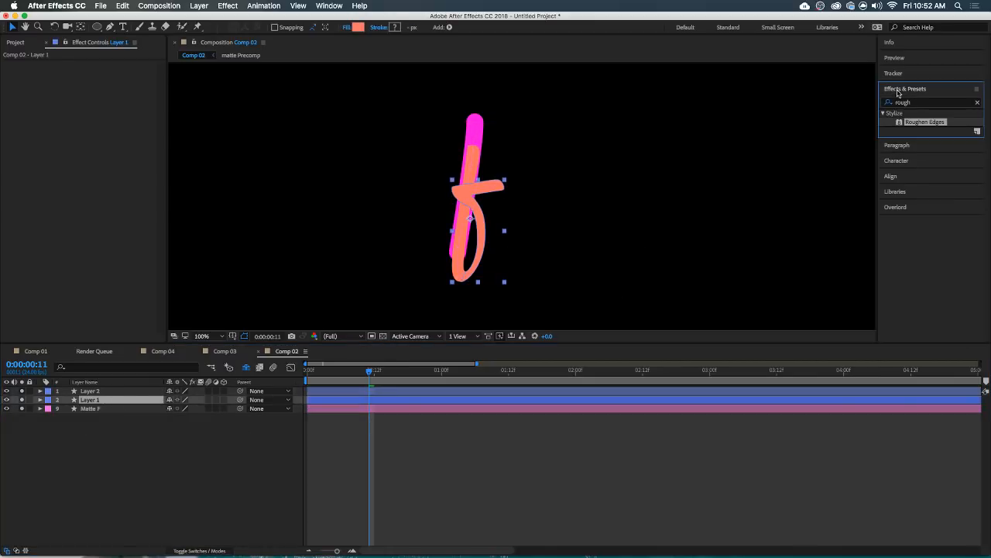
{"action": "left_click", "coordinate": [902, 102]}
{"action": "type", "text": "set"}
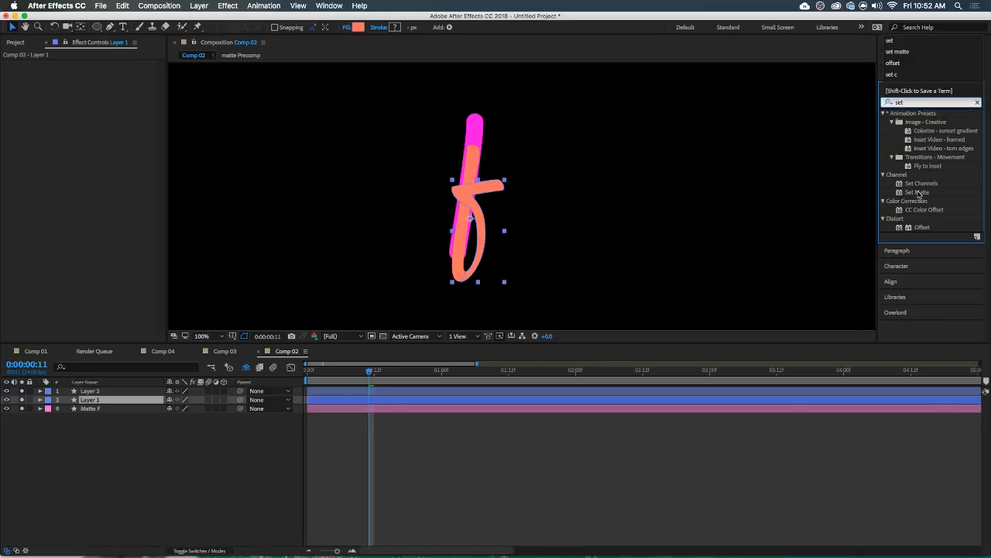
{"action": "double_click", "coordinate": [918, 193]}
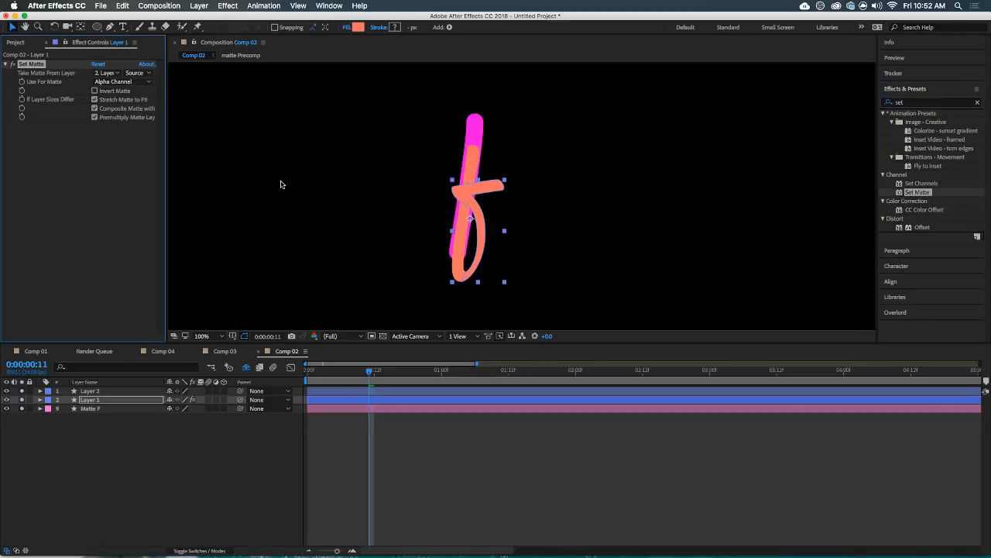
{"action": "left_click", "coordinate": [112, 73]}
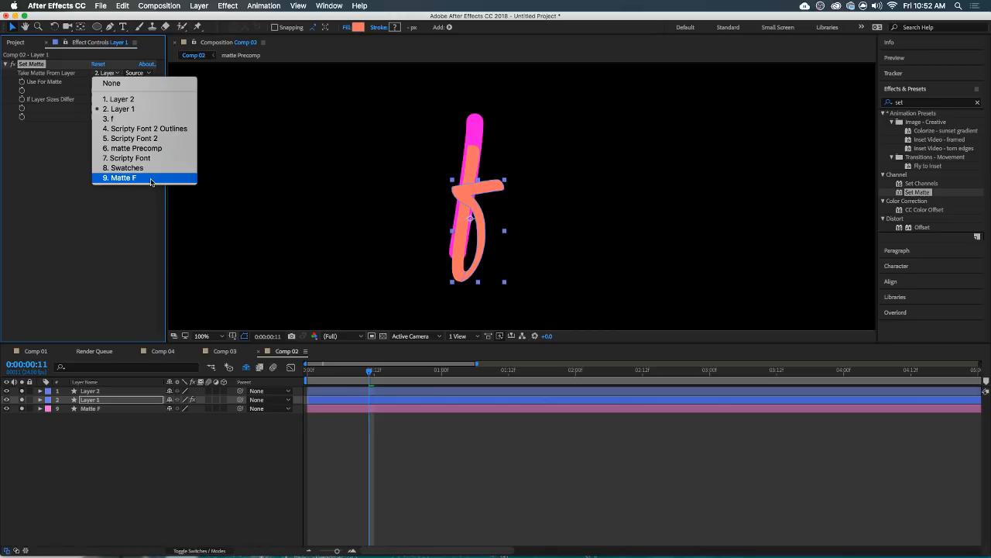
{"action": "left_click", "coordinate": [152, 181]}
{"action": "key", "text": "space"}
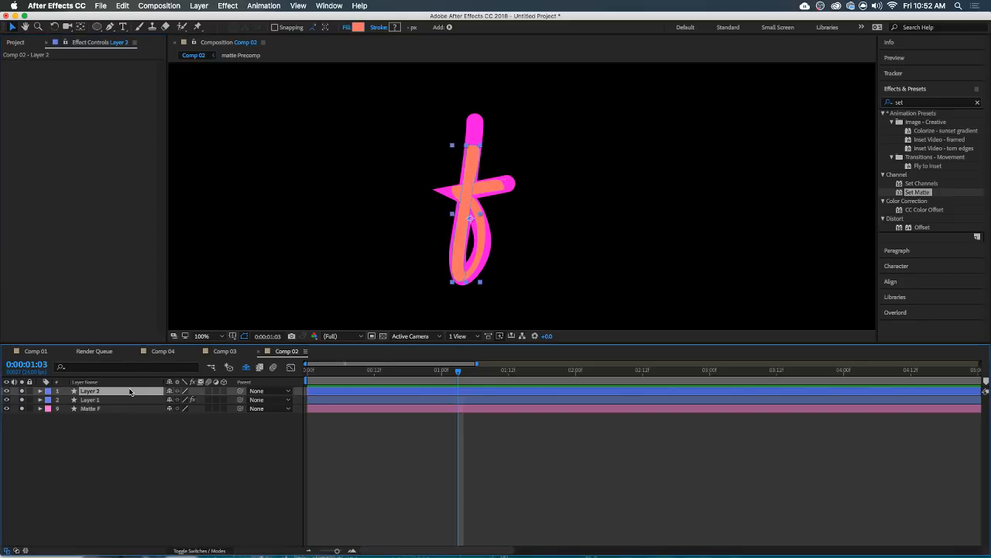
Give Layer 2 the same Set Matte effect sourced from Matte F, hide Matte F and preview the write-on.
{"action": "left_click", "coordinate": [132, 391]}
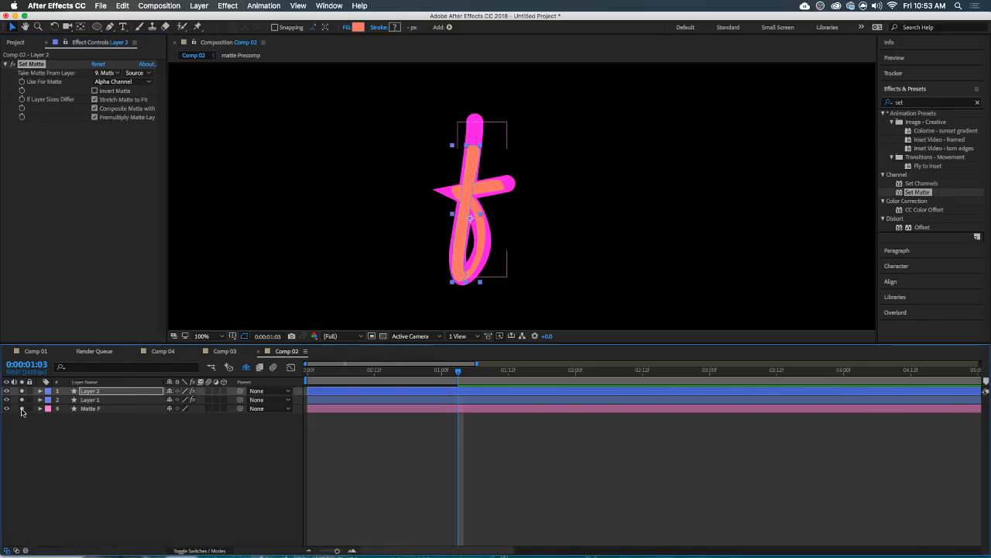
{"action": "left_click", "coordinate": [8, 408]}
{"action": "left_click", "coordinate": [77, 427]}
{"action": "left_click_drag", "start_coordinate": [397, 382], "coordinate": [357, 379]}
{"action": "key", "text": "space"}
{"action": "key", "text": "space"}
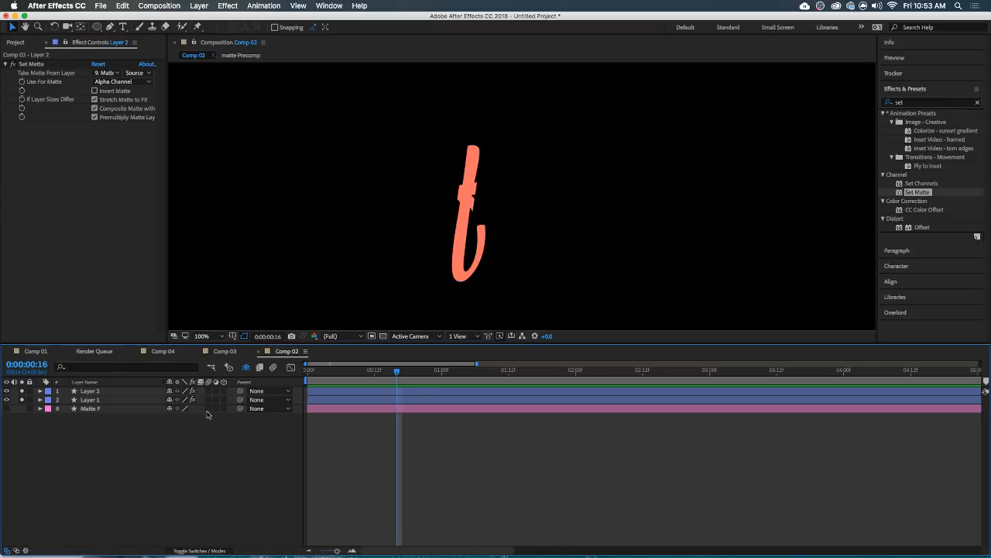
{"action": "key", "text": "space"}
Show Matte F again and examine how it reveals the crossing strokes between 0:00:00:11 and 0:00:00:16.
{"action": "left_click", "coordinate": [21, 408]}
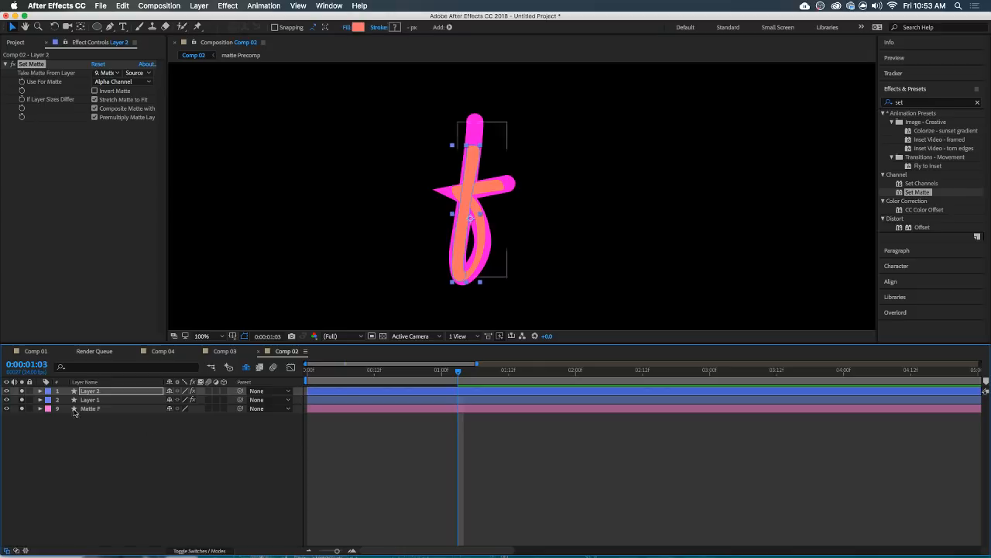
{"action": "left_click", "coordinate": [383, 462]}
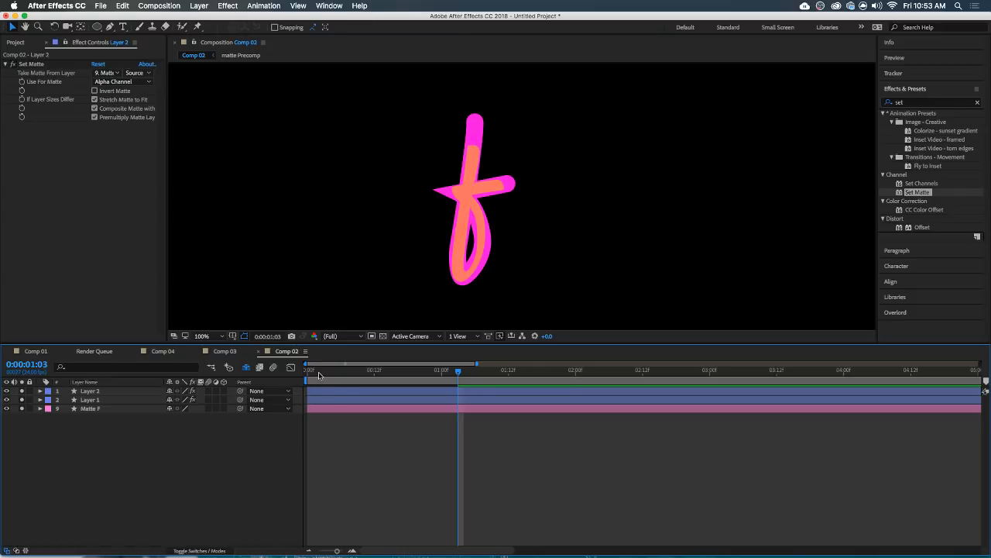
{"action": "left_click_drag", "start_coordinate": [307, 371], "coordinate": [366, 372]}
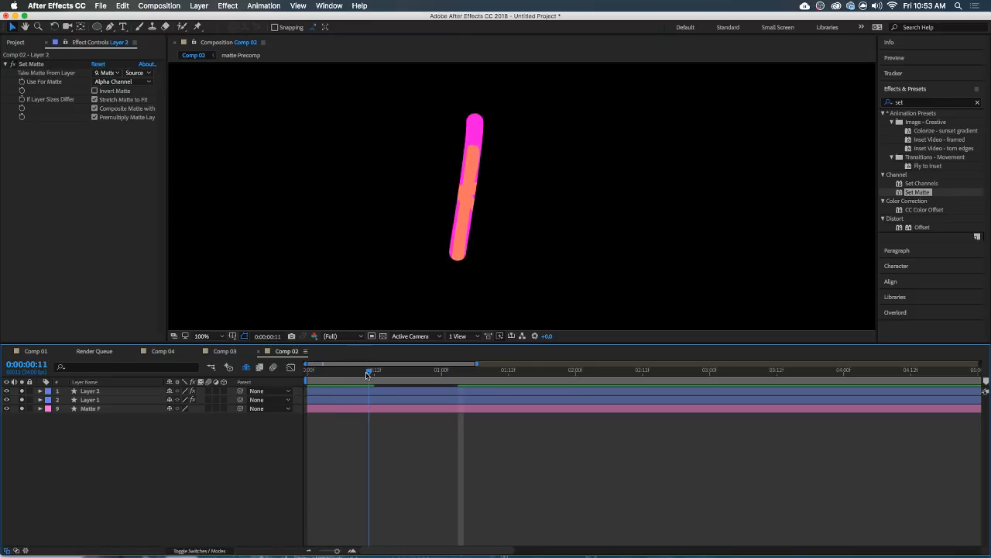
{"action": "left_click", "coordinate": [331, 399]}
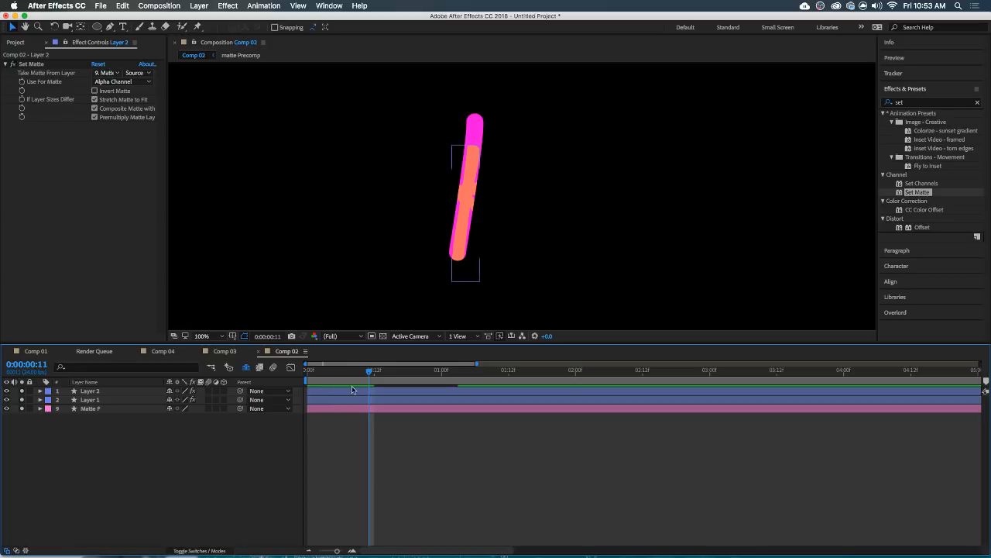
{"action": "left_click", "coordinate": [353, 390]}
{"action": "left_click_drag", "start_coordinate": [377, 376], "coordinate": [400, 379]}
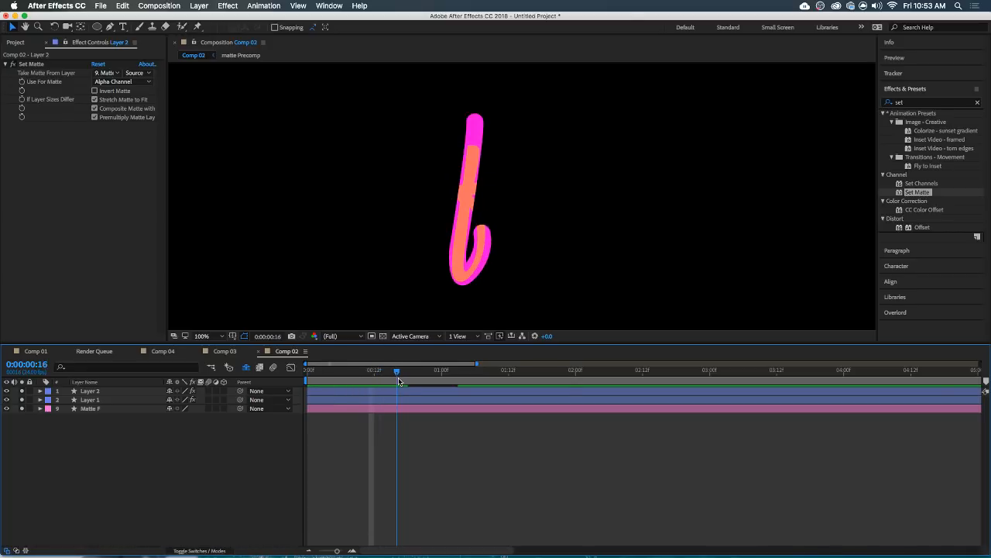
{"action": "left_click", "coordinate": [364, 391]}
{"action": "left_click", "coordinate": [357, 394]}
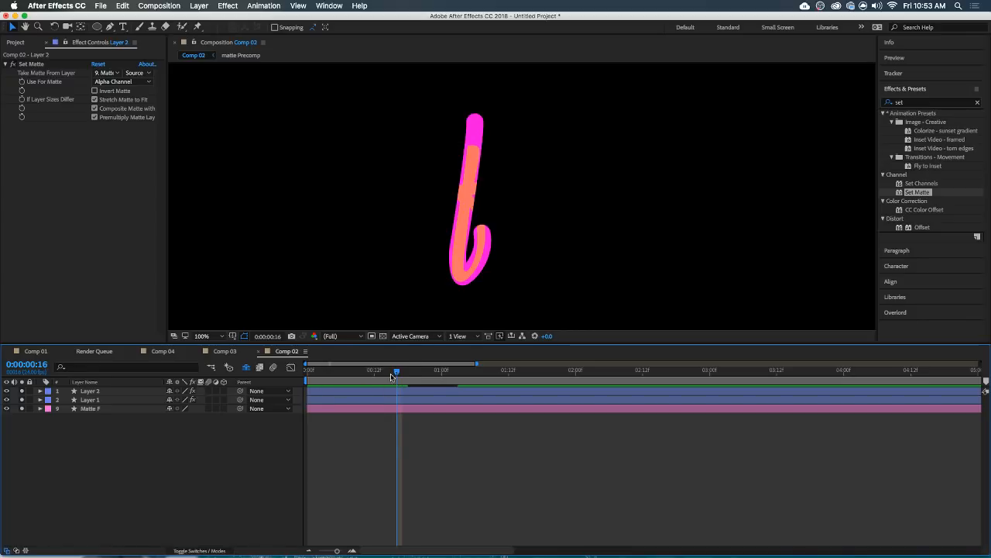
{"action": "mouse_move", "coordinate": [392, 375]}
{"action": "left_mouse_down"}
{"action": "mouse_move", "coordinate": [353, 375]}
{"action": "mouse_move", "coordinate": [383, 382]}
{"action": "left_mouse_up"}
{"action": "left_click", "coordinate": [388, 399]}
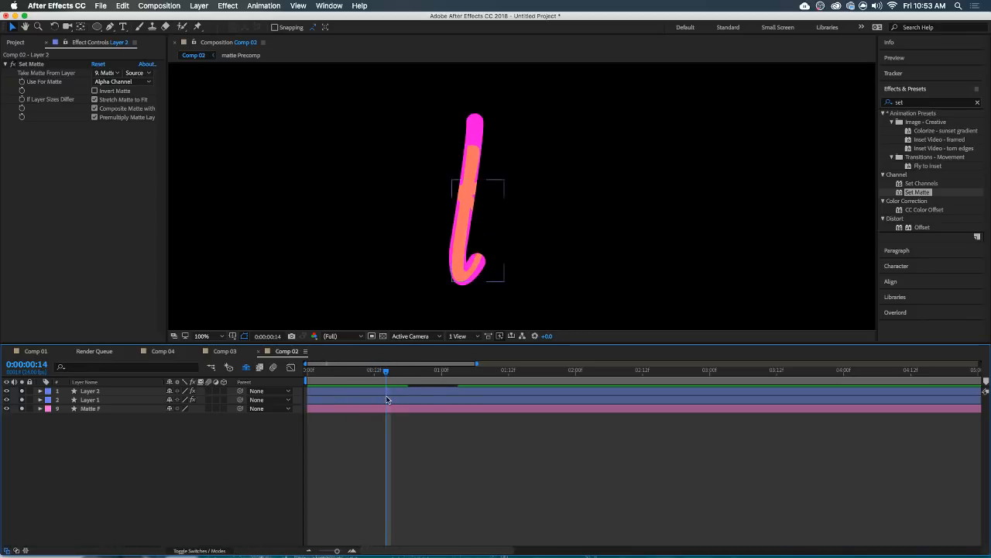
Duplicate the Matte F layer and place the copy between Layer 2 and Layer 1.
{"action": "left_click", "coordinate": [99, 411]}
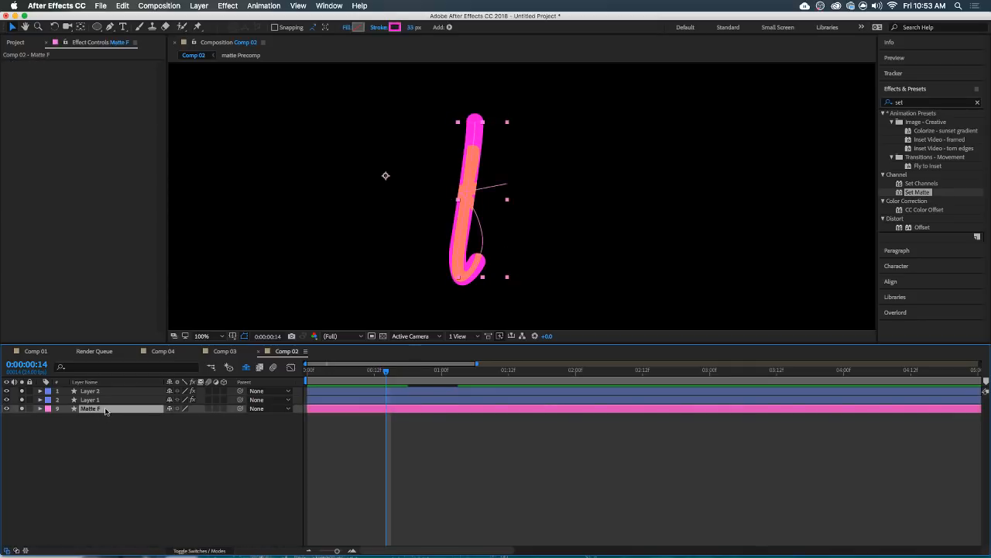
{"action": "key", "text": "super+d"}
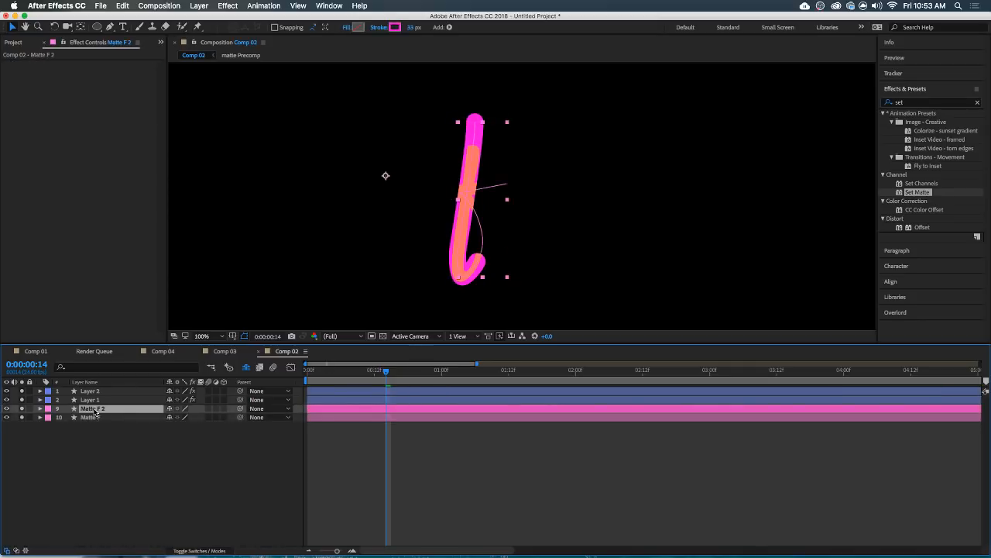
{"action": "left_click_drag", "start_coordinate": [95, 409], "coordinate": [99, 409]}
Remove the Set Matte effect from both Layer 1 and Layer 2.
{"action": "left_click", "coordinate": [99, 408]}
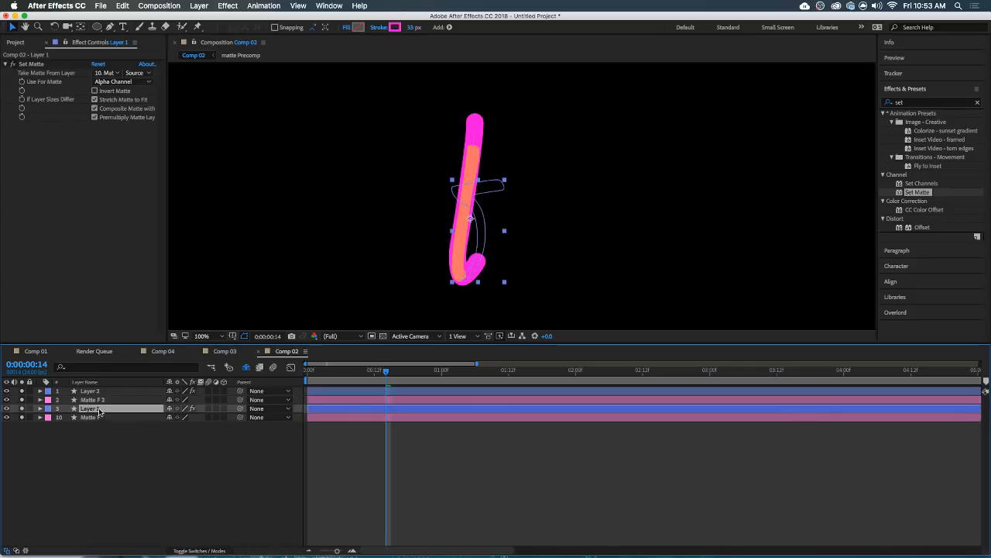
{"action": "key", "text": "super+Up"}
{"action": "key", "text": "super+Up"}
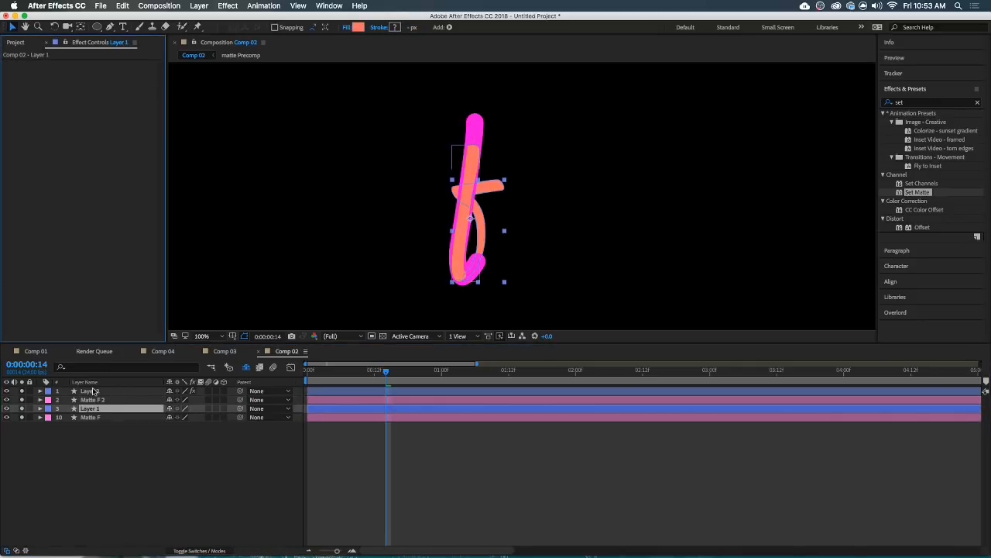
{"action": "left_click", "coordinate": [41, 67]}
{"action": "key", "text": "Delete"}
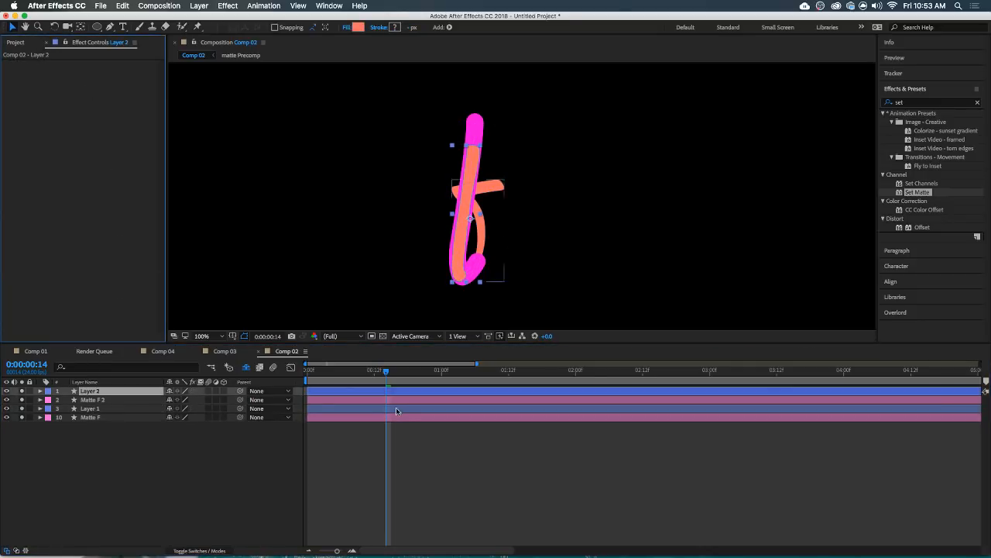
{"action": "left_click", "coordinate": [397, 452]}
Inspect Matte F 2's stroke and Trim Paths properties at 0:00:00:13, collapse the layer and select Layer 2.
{"action": "left_click", "coordinate": [335, 402]}
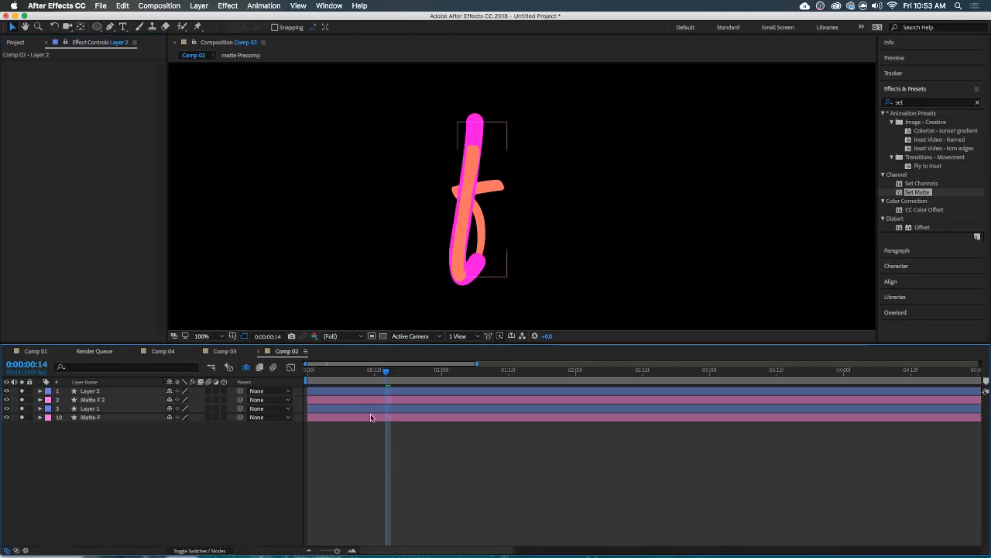
{"action": "left_click", "coordinate": [110, 402]}
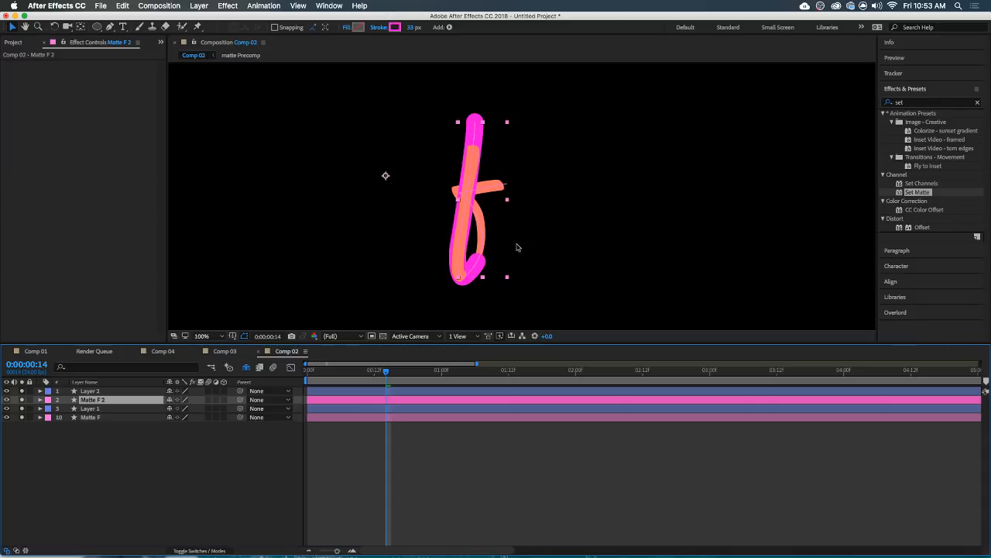
{"action": "key", "text": "u"}
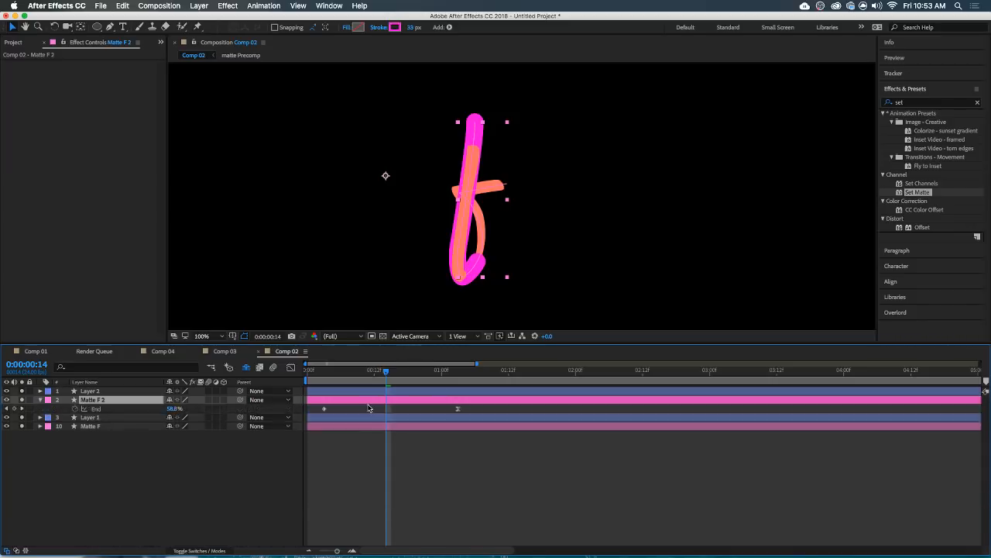
{"action": "key", "text": "u"}
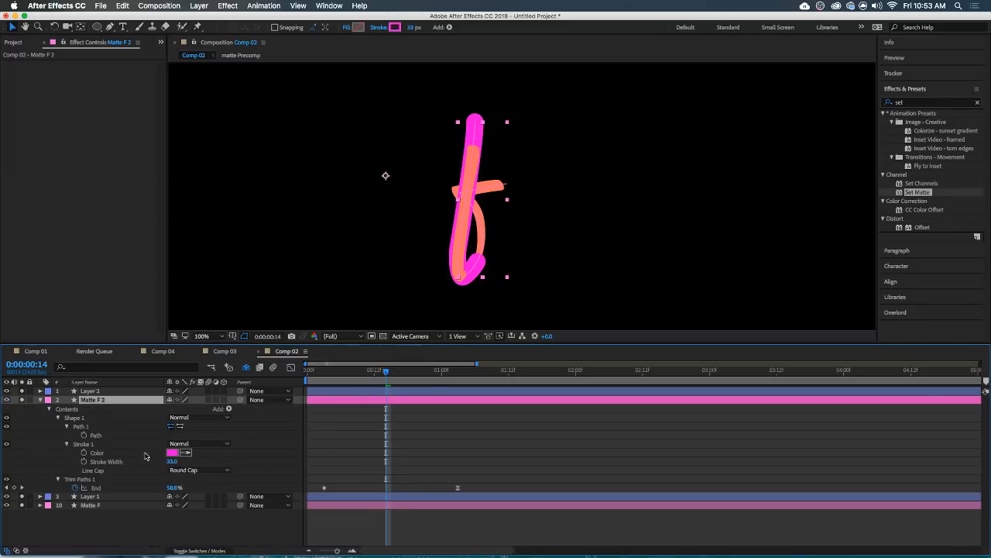
{"action": "left_click", "coordinate": [59, 480]}
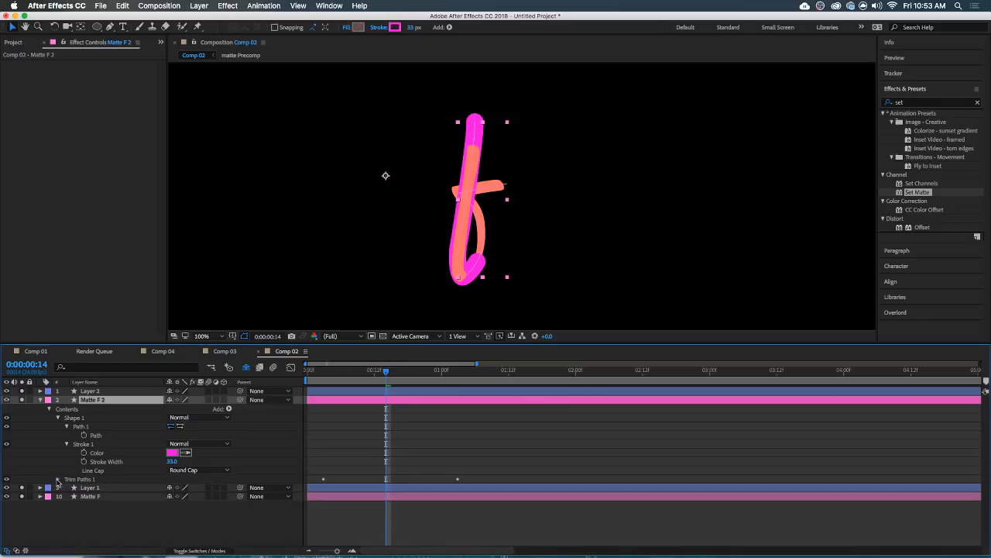
{"action": "left_click", "coordinate": [57, 479]}
{"action": "left_click_drag", "start_coordinate": [389, 377], "coordinate": [380, 379]}
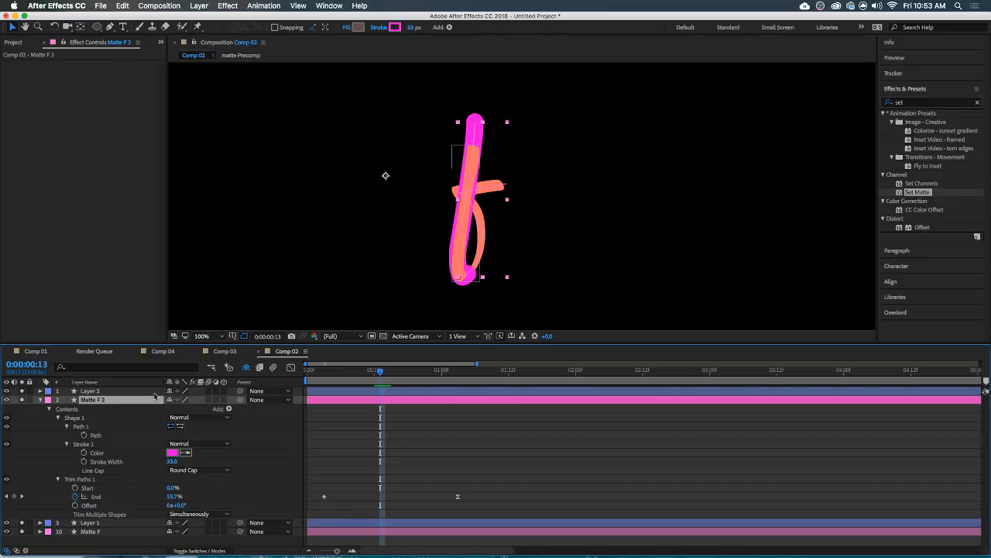
{"action": "left_click", "coordinate": [90, 391]}
{"action": "left_click", "coordinate": [41, 399]}
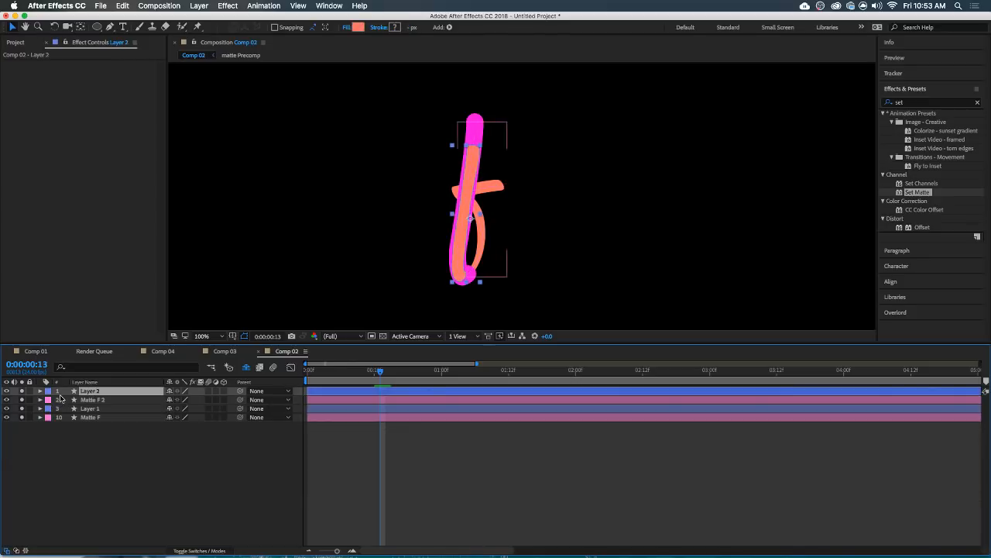
Set the Trim Paths Start of Matte F to 2% and collapse the layer.
{"action": "left_click", "coordinate": [97, 409]}
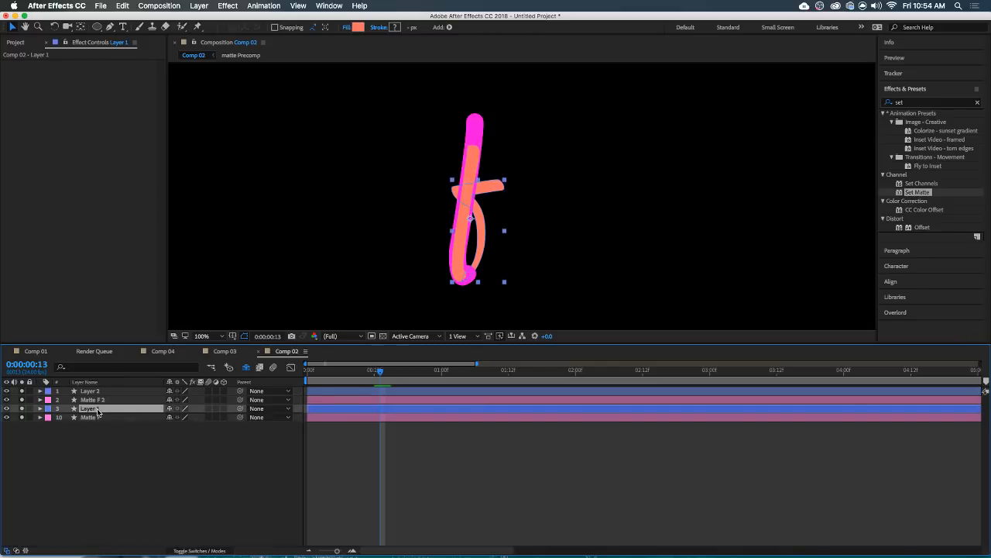
{"action": "left_click", "coordinate": [39, 418]}
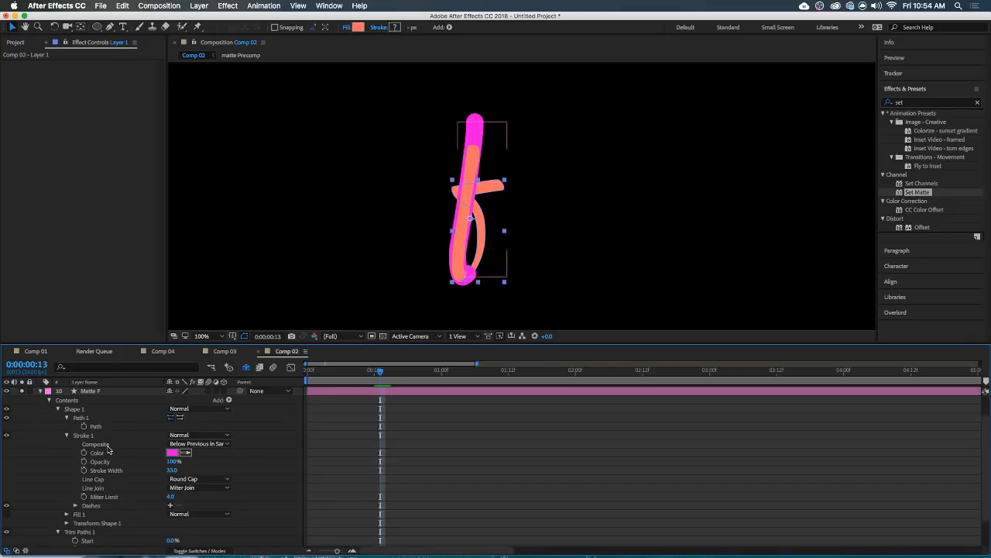
{"action": "scroll", "coordinate": [87, 448], "scroll_direction": "down", "scroll_amount": 4}
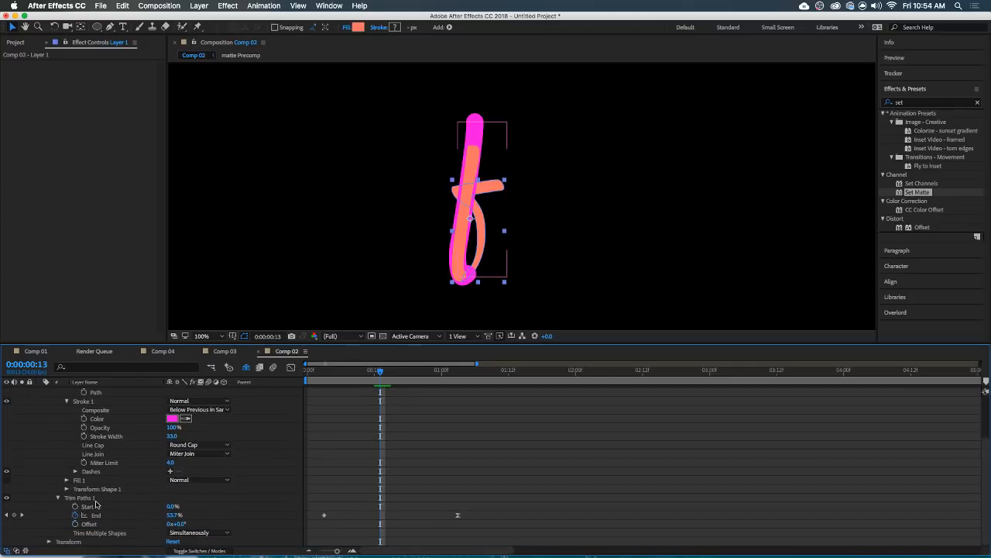
{"action": "mouse_move", "coordinate": [170, 508]}
{"action": "left_mouse_down"}
{"action": "mouse_move", "coordinate": [195, 509]}
{"action": "mouse_move", "coordinate": [168, 512]}
{"action": "left_mouse_up"}
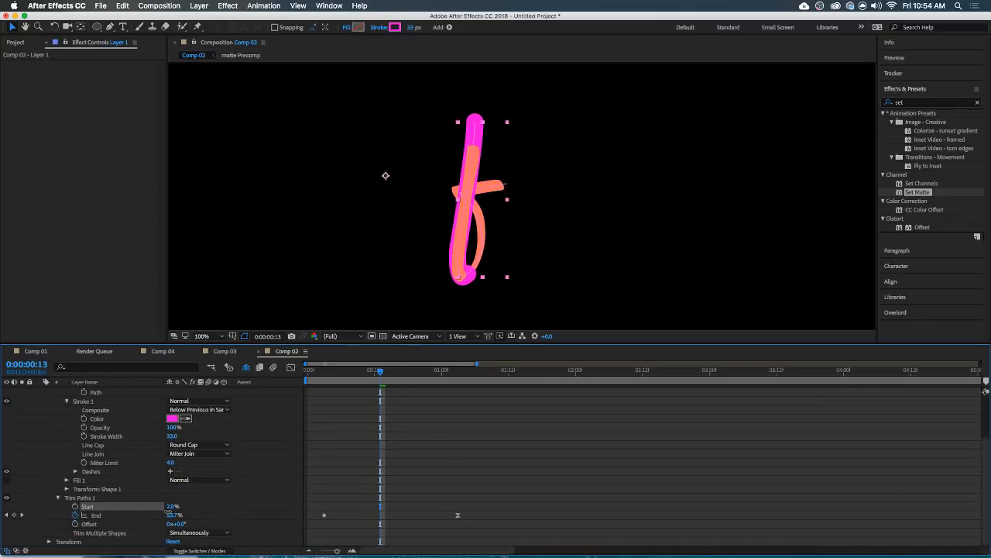
{"action": "scroll", "coordinate": [106, 471], "scroll_direction": "up", "scroll_amount": 7}
{"action": "left_click", "coordinate": [39, 419]}
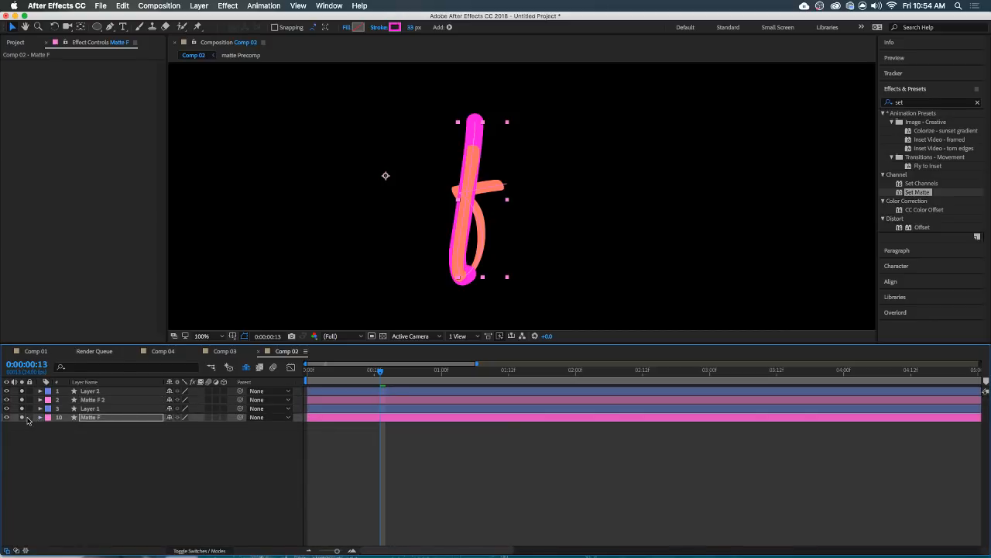
Turn off solo on all four listed layers, then solo only Matte F 2 and Matte F.
{"action": "left_click_drag", "start_coordinate": [23, 417], "coordinate": [19, 385]}
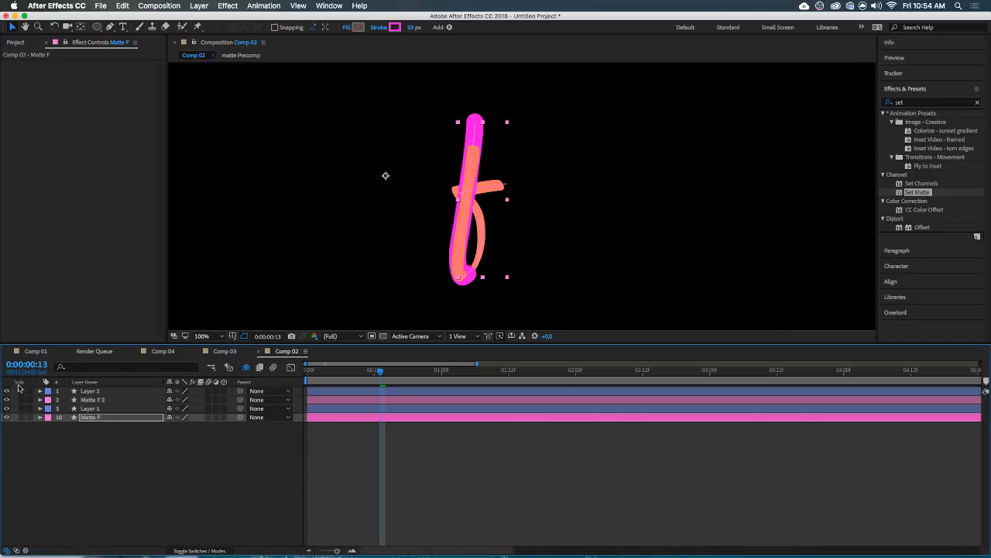
{"action": "left_click", "coordinate": [64, 438]}
{"action": "left_click", "coordinate": [91, 400]}
{"action": "left_click", "coordinate": [89, 417], "text": "super"}
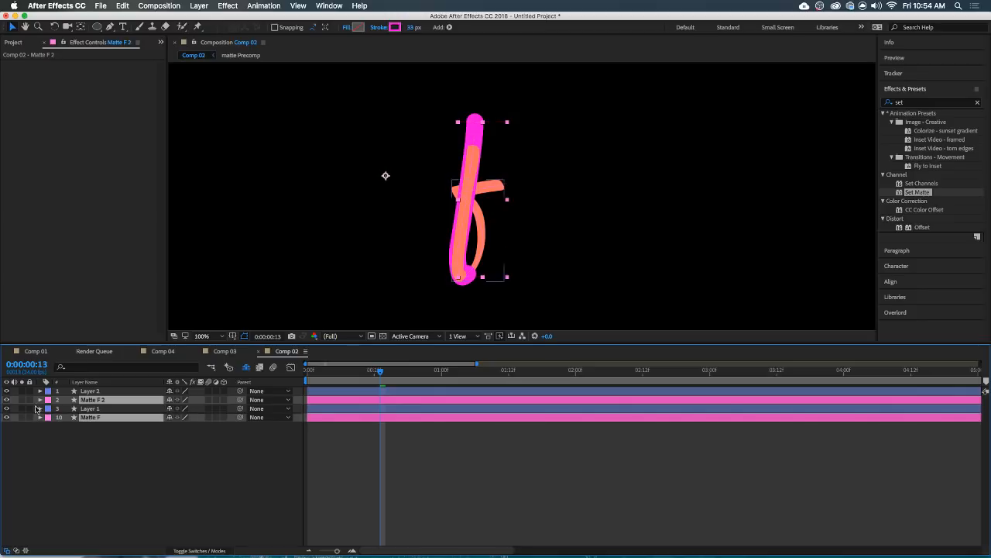
{"action": "left_click", "coordinate": [21, 400]}
{"action": "left_click", "coordinate": [215, 485]}
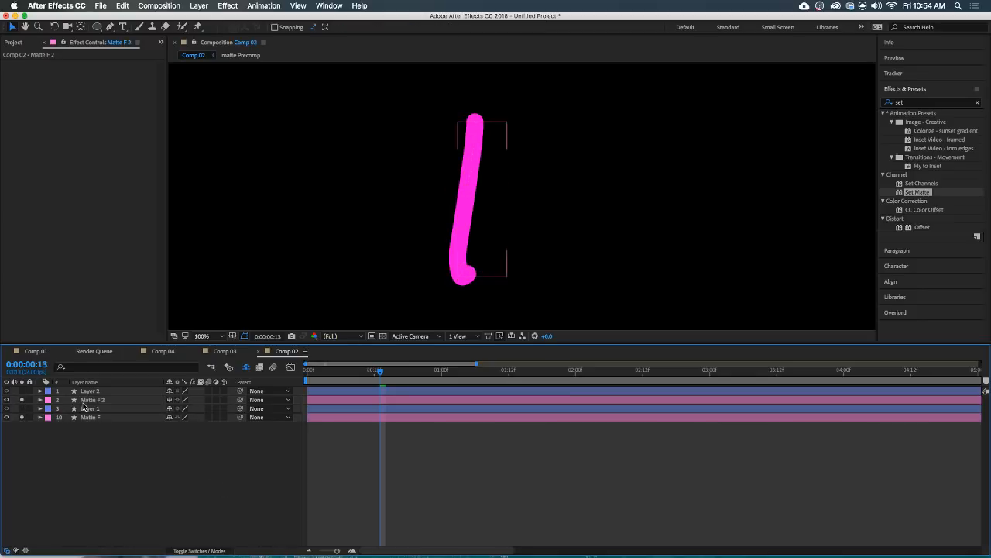
Reorder the layers so Matte F 2 sits directly above Layer 2 and Matte F directly above Layer 1.
{"action": "left_click", "coordinate": [89, 408]}
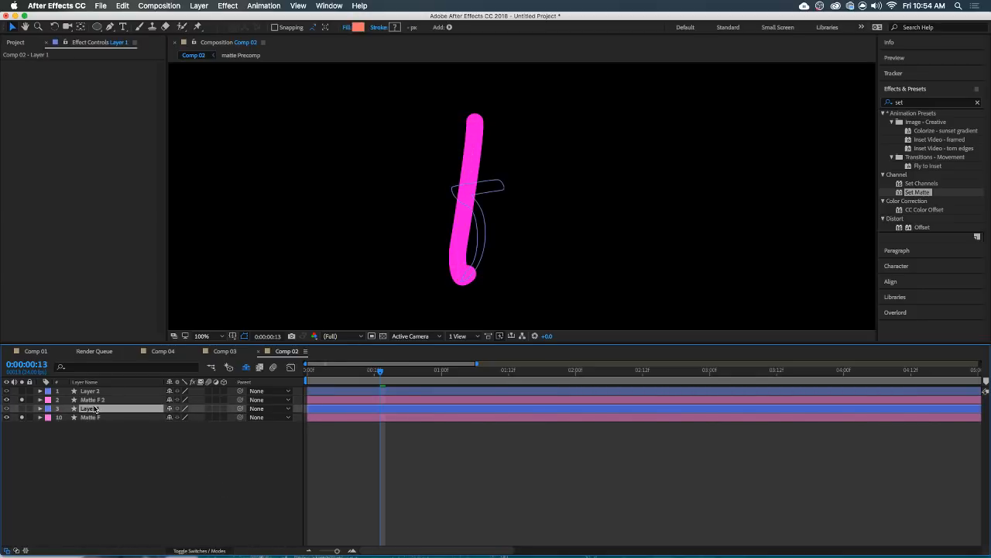
{"action": "mouse_move", "coordinate": [93, 409]}
{"action": "left_mouse_down"}
{"action": "mouse_move", "coordinate": [93, 425]}
{"action": "mouse_move", "coordinate": [91, 405]}
{"action": "left_mouse_up"}
{"action": "left_click", "coordinate": [90, 416]}
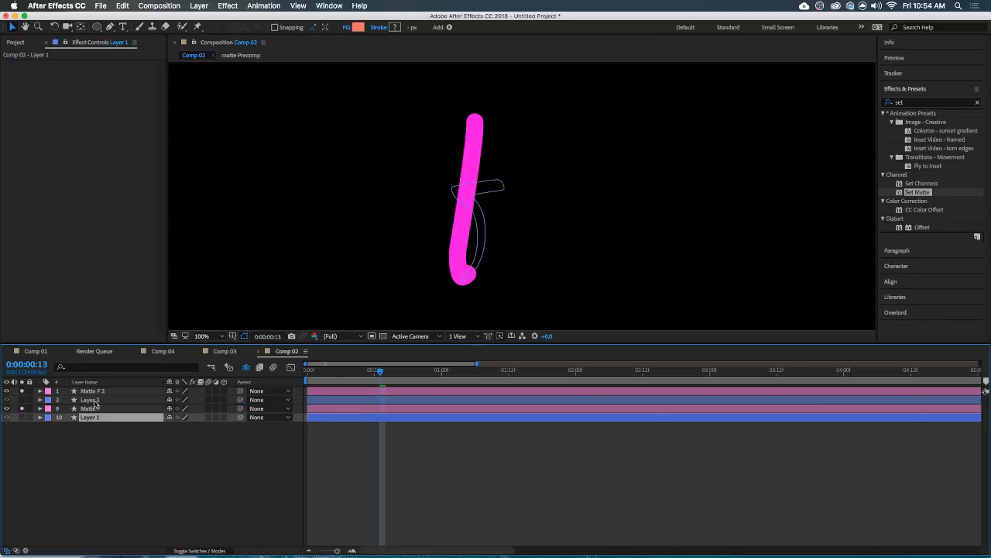
Set the track matte of Layer 2 and Layer 1 to Alpha Matte using the matte above each, and preview the reveal.
{"action": "left_click", "coordinate": [92, 399], "text": "super"}
{"action": "left_click", "coordinate": [200, 550]}
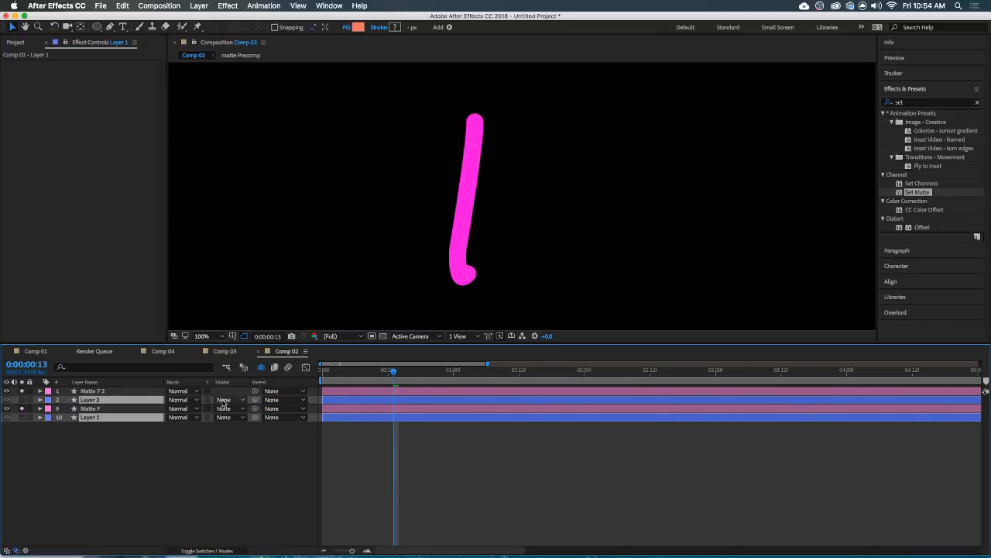
{"action": "left_click", "coordinate": [225, 402]}
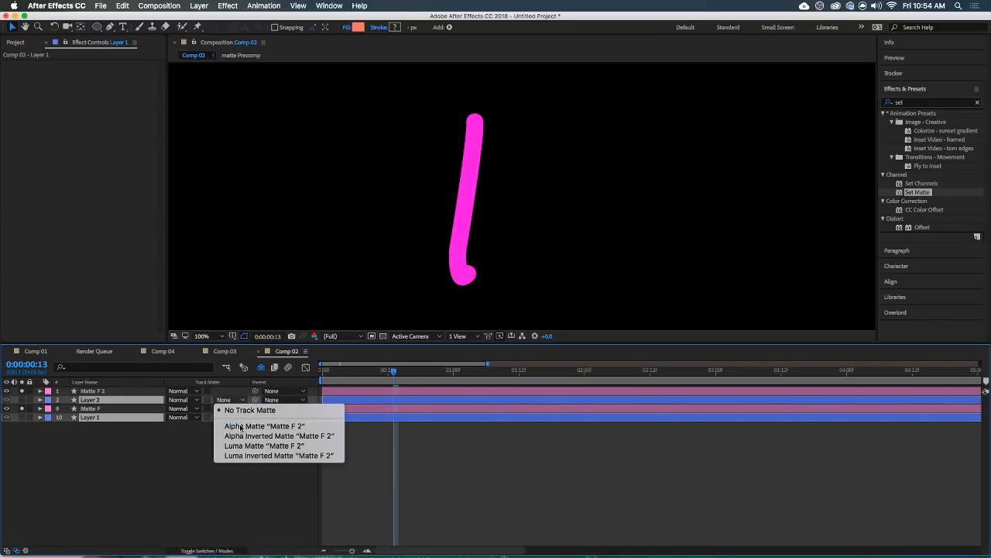
{"action": "left_click", "coordinate": [240, 427]}
{"action": "left_click", "coordinate": [383, 460]}
{"action": "key", "text": "space"}
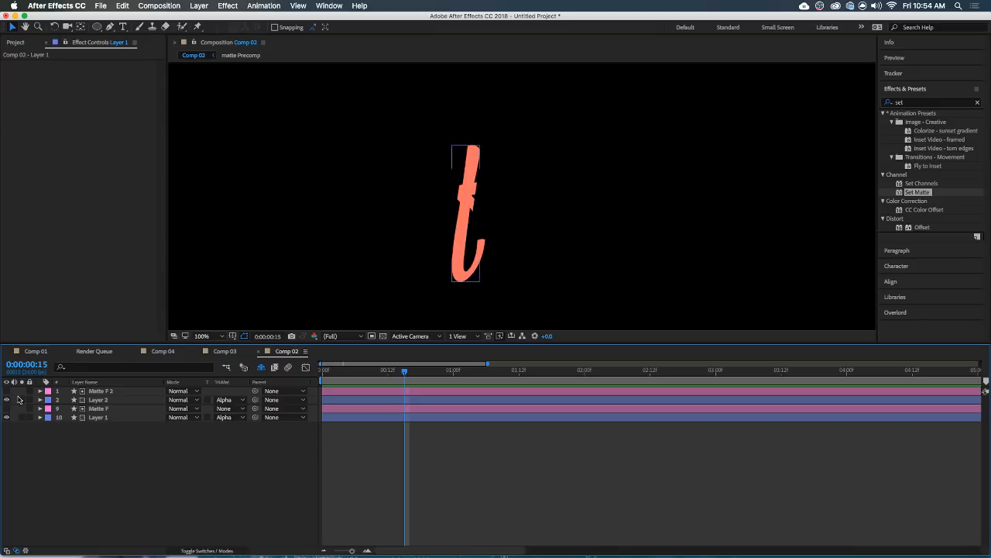
Rename Layer 1 as Horizontal and Layer 2 as Vertical.
{"action": "left_click", "coordinate": [108, 417]}
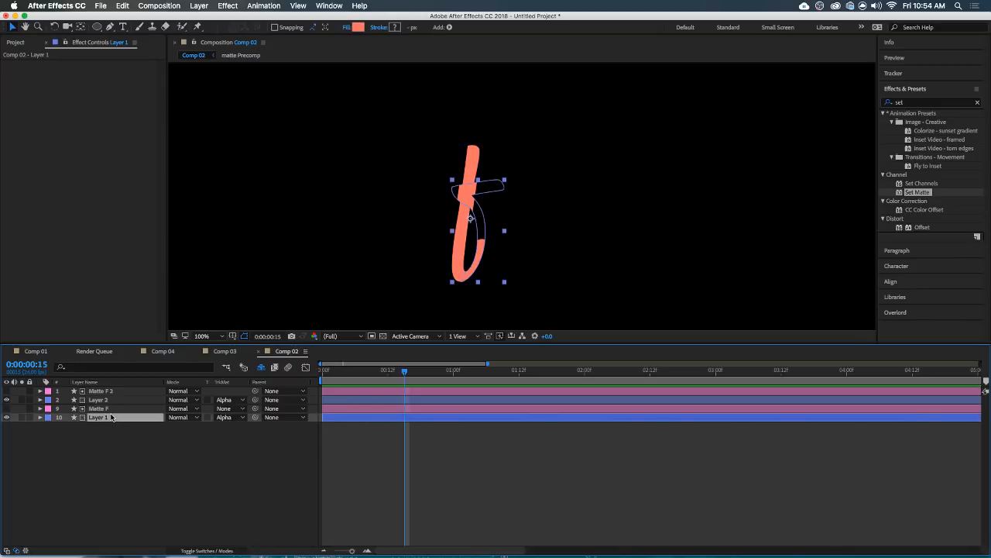
{"action": "key", "text": "Return"}
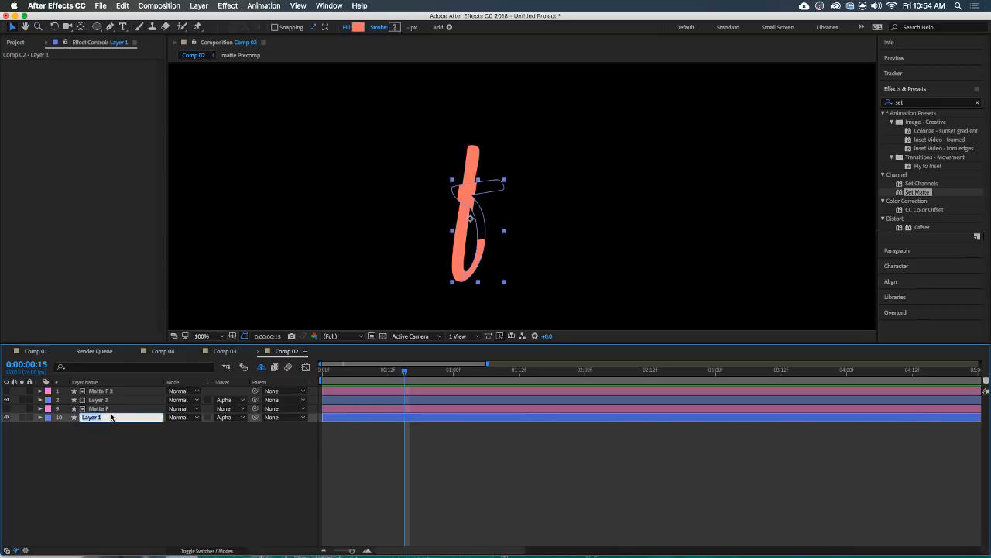
{"action": "type", "text": "Horizontal"}
{"action": "key", "text": "Return"}
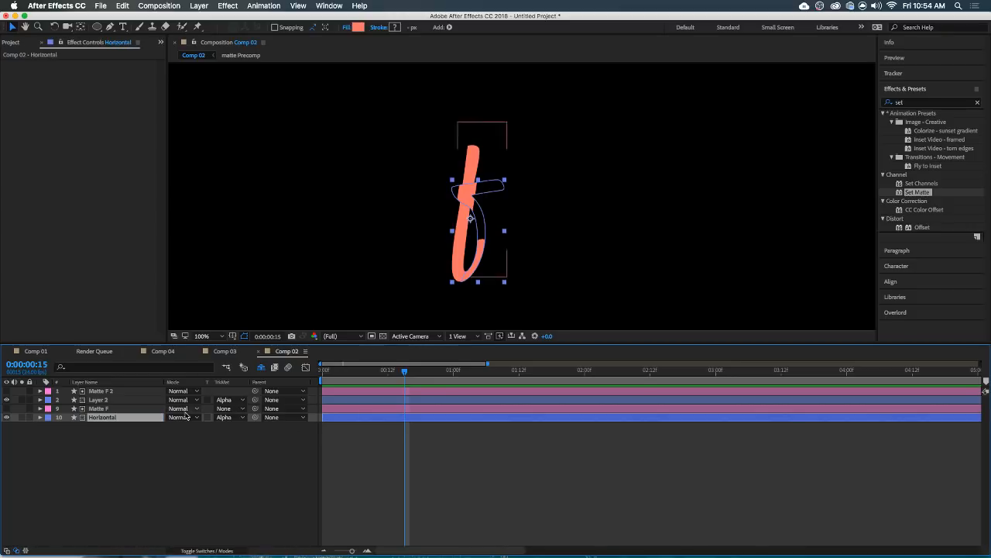
{"action": "left_click", "coordinate": [138, 401]}
{"action": "key", "text": "Return"}
{"action": "type", "text": "Ver"}
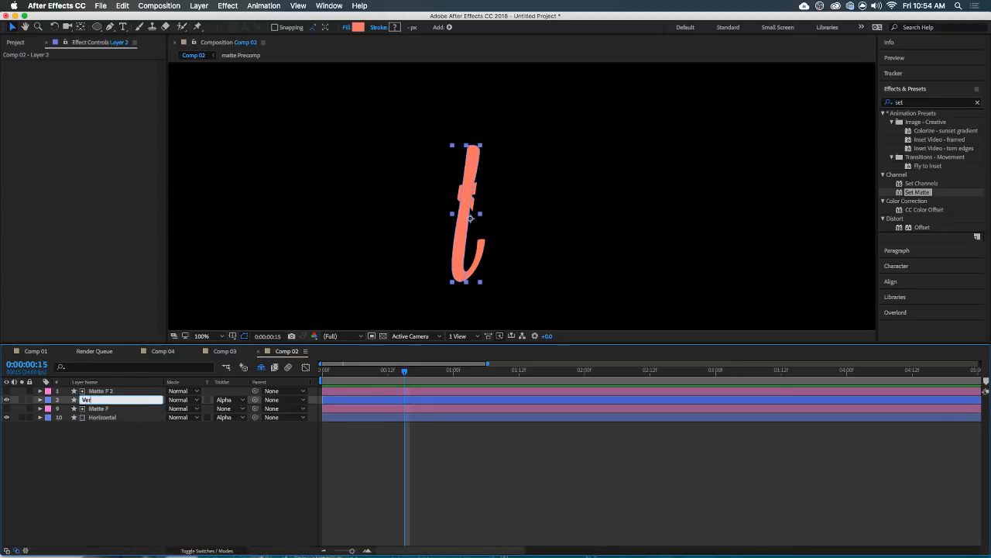
{"action": "type", "text": "tical"}
{"action": "key", "text": "Return"}
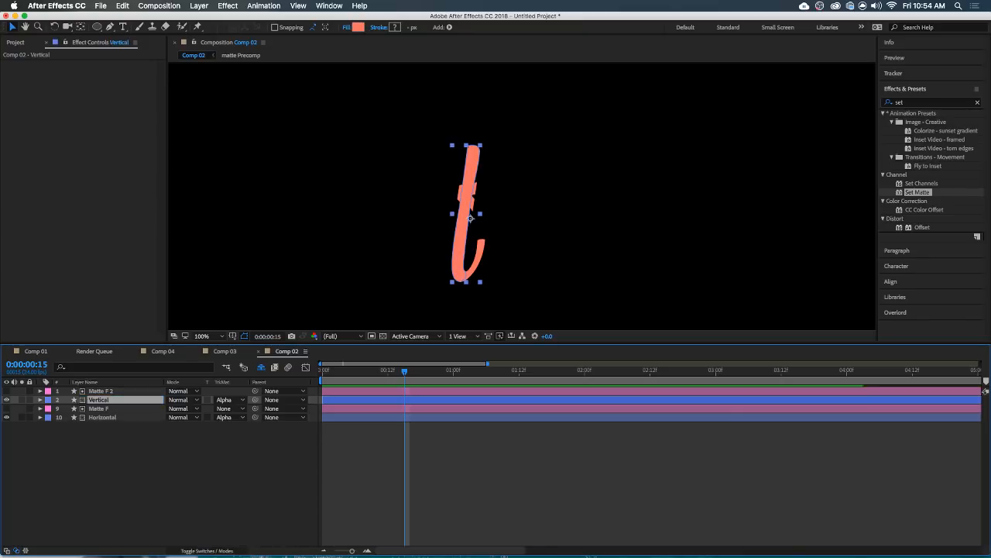
Reveal the keyframed properties of Matte F and Matte F 2 and go to the first keyframes at 0:00:00:03.
{"action": "left_click", "coordinate": [415, 419], "text": "super"}
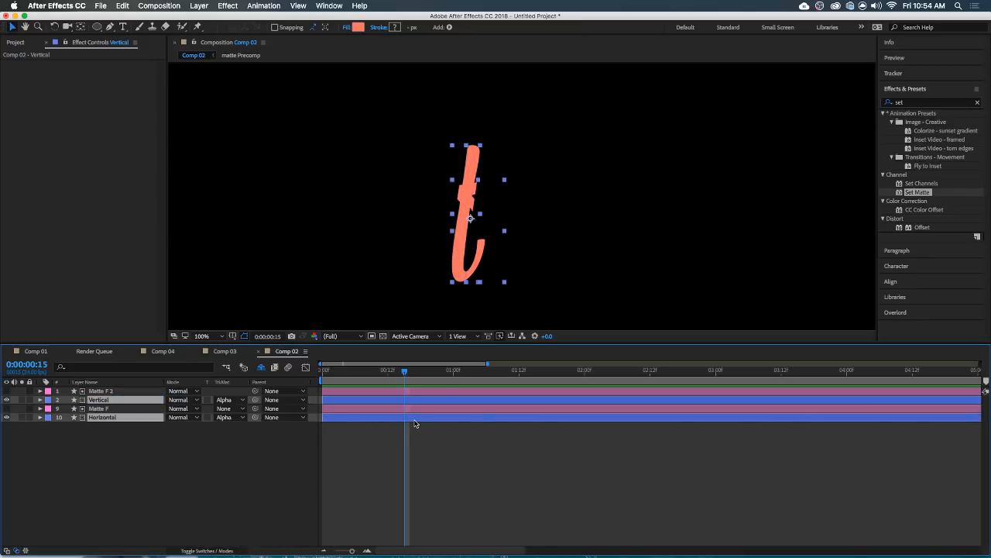
{"action": "left_click", "coordinate": [402, 408]}
{"action": "left_click", "coordinate": [403, 391], "text": "super"}
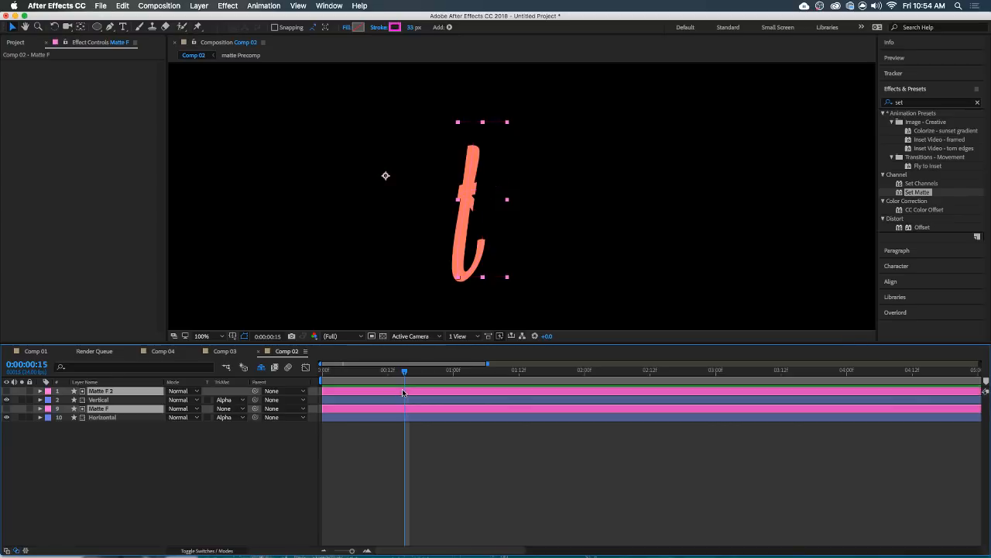
{"action": "key", "text": "u"}
{"action": "left_click", "coordinate": [435, 469]}
{"action": "left_click_drag", "start_coordinate": [353, 371], "coordinate": [338, 371]}
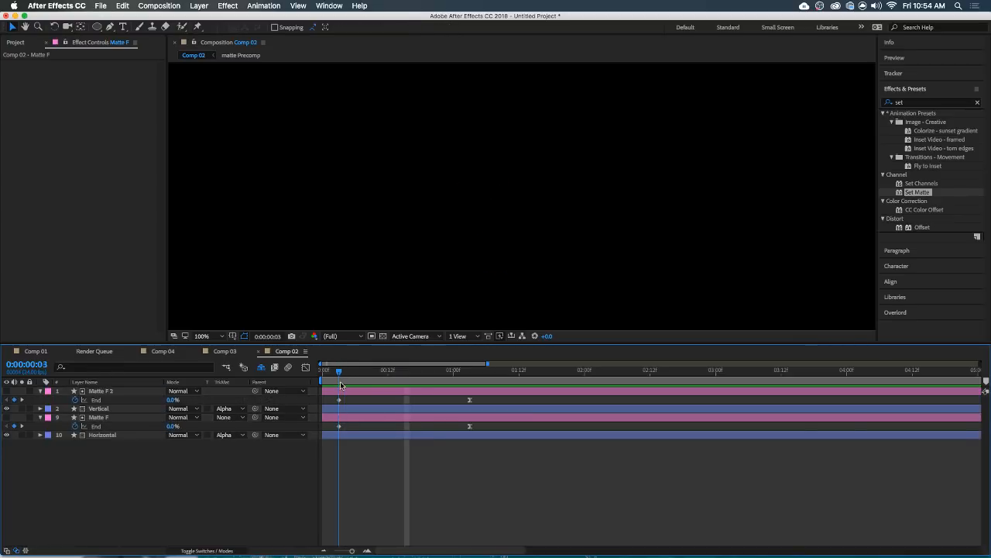
Hide the Horizontal layer and scrub through the Vertical stroke's reveal to 0:00:00:13.
{"action": "left_click", "coordinate": [7, 408]}
{"action": "left_click", "coordinate": [7, 409]}
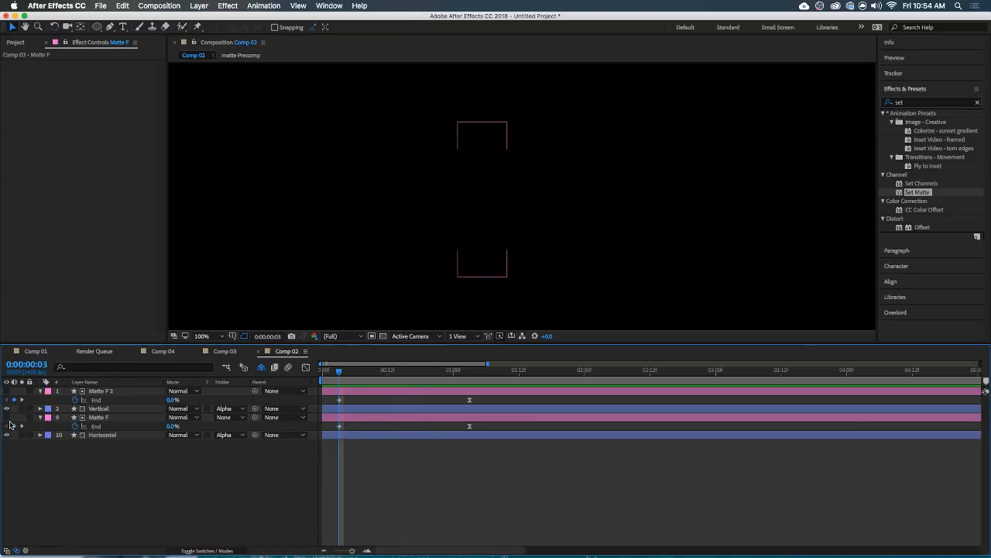
{"action": "left_click", "coordinate": [7, 434]}
{"action": "mouse_move", "coordinate": [340, 377]}
{"action": "left_mouse_down"}
{"action": "mouse_move", "coordinate": [405, 384]}
{"action": "mouse_move", "coordinate": [395, 383]}
{"action": "left_mouse_up"}
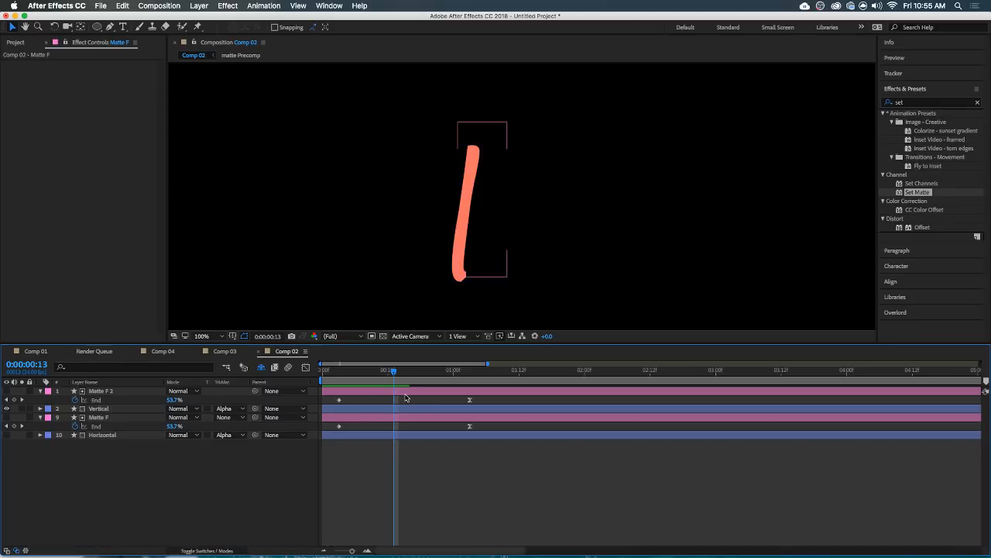
{"action": "mouse_move", "coordinate": [399, 379]}
{"action": "left_mouse_down"}
{"action": "mouse_move", "coordinate": [450, 382]}
{"action": "mouse_move", "coordinate": [395, 388]}
{"action": "left_mouse_up"}
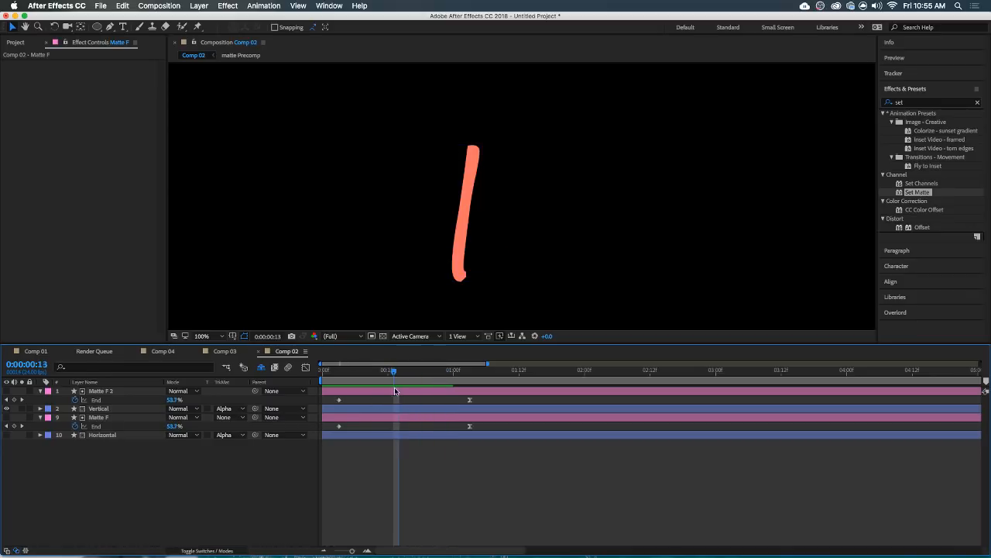
Add Trim Paths Start and End keyframes to Matte F at 0:00:00:13.
{"action": "left_click", "coordinate": [373, 418]}
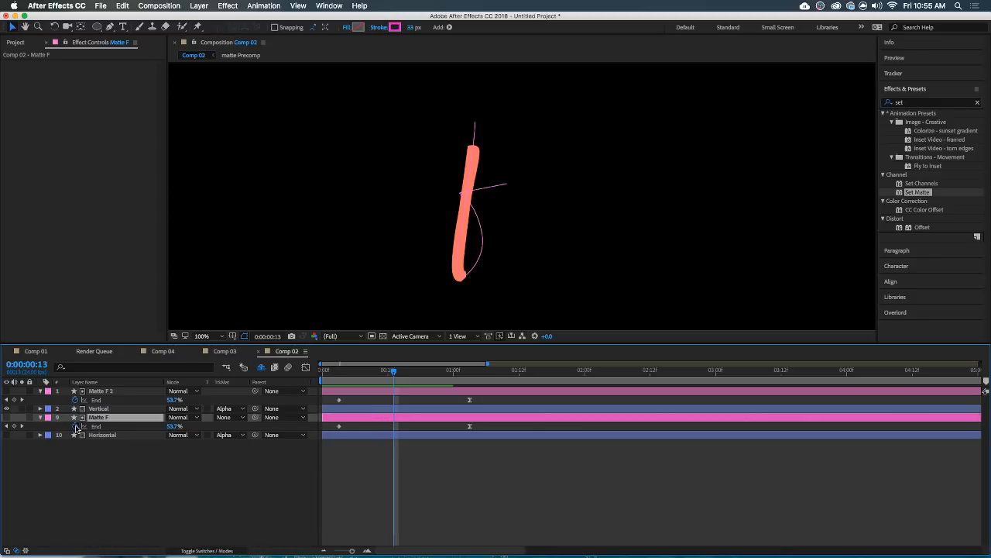
{"action": "left_click", "coordinate": [40, 417]}
{"action": "left_click", "coordinate": [41, 416]}
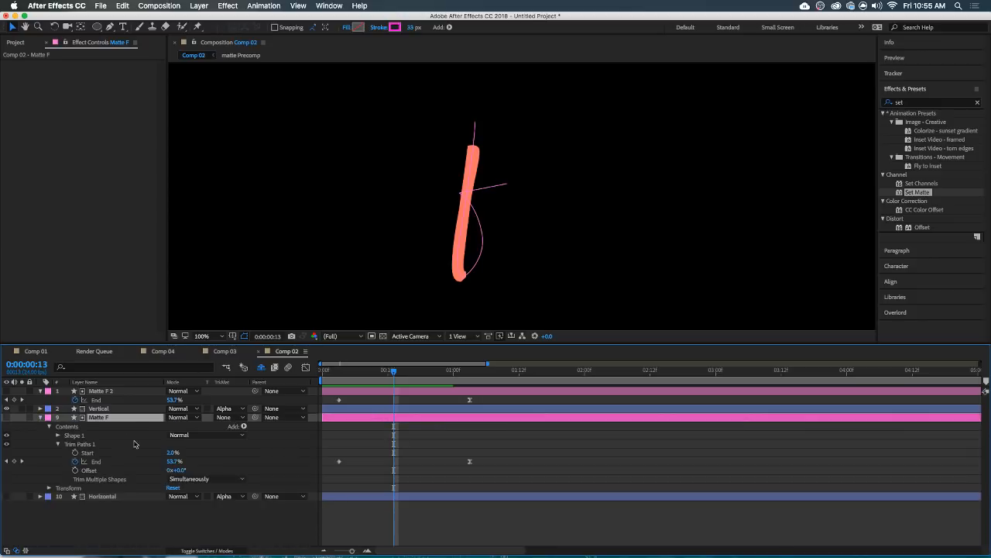
{"action": "left_click", "coordinate": [75, 452]}
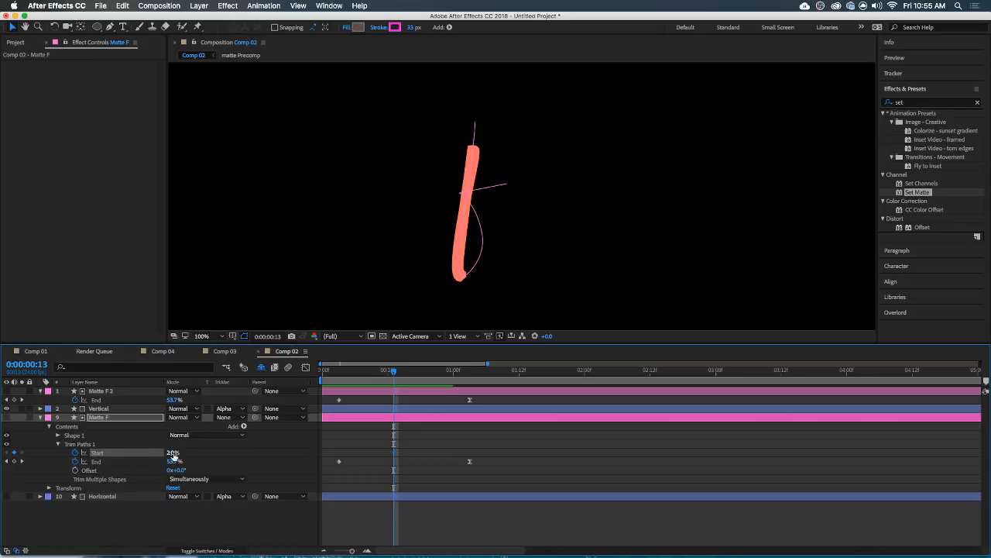
{"action": "left_click", "coordinate": [16, 462]}
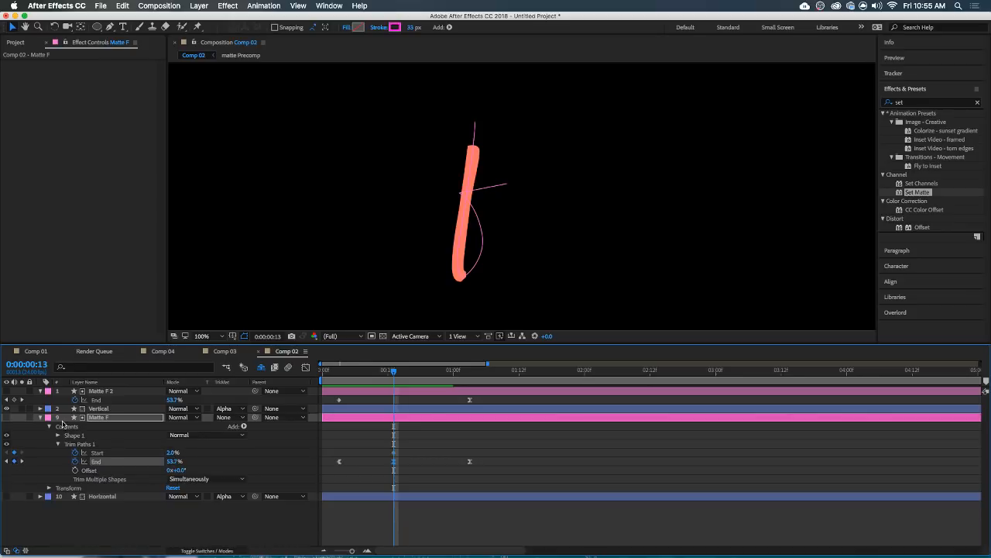
Show the Horizontal layer again and set Matte F's Trim Paths Start to 49% at 0:00:00:13.
{"action": "left_click", "coordinate": [6, 496]}
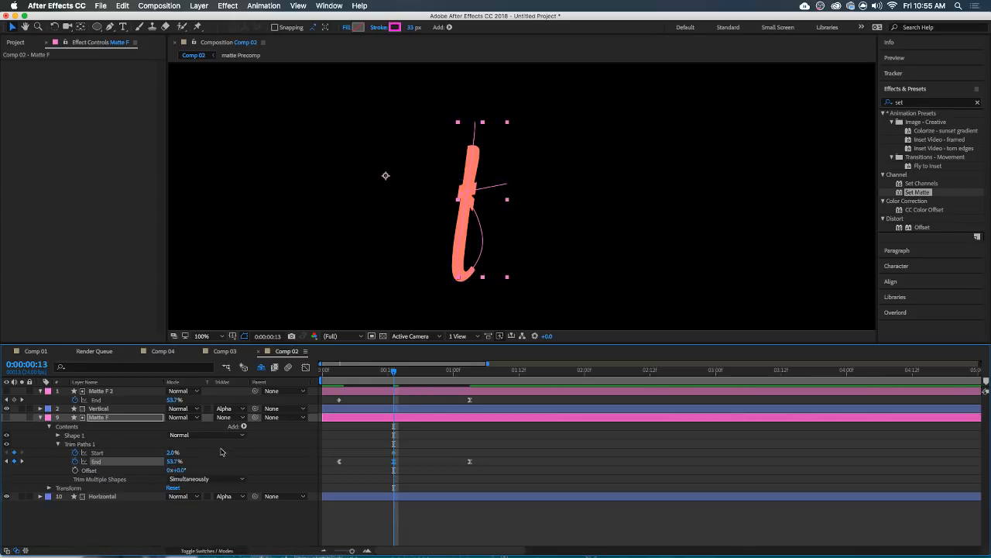
{"action": "left_click_drag", "start_coordinate": [169, 453], "coordinate": [187, 453]}
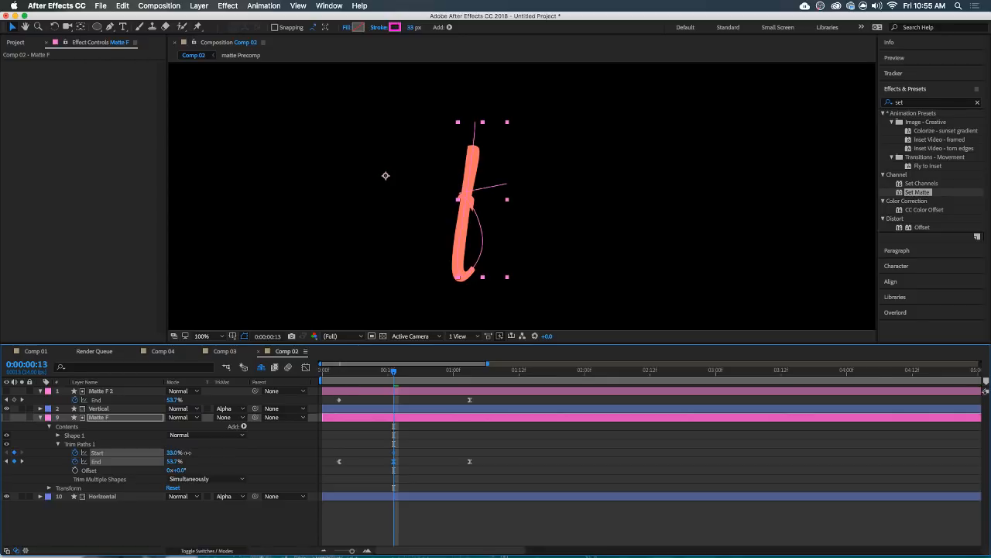
{"action": "left_click", "coordinate": [378, 462]}
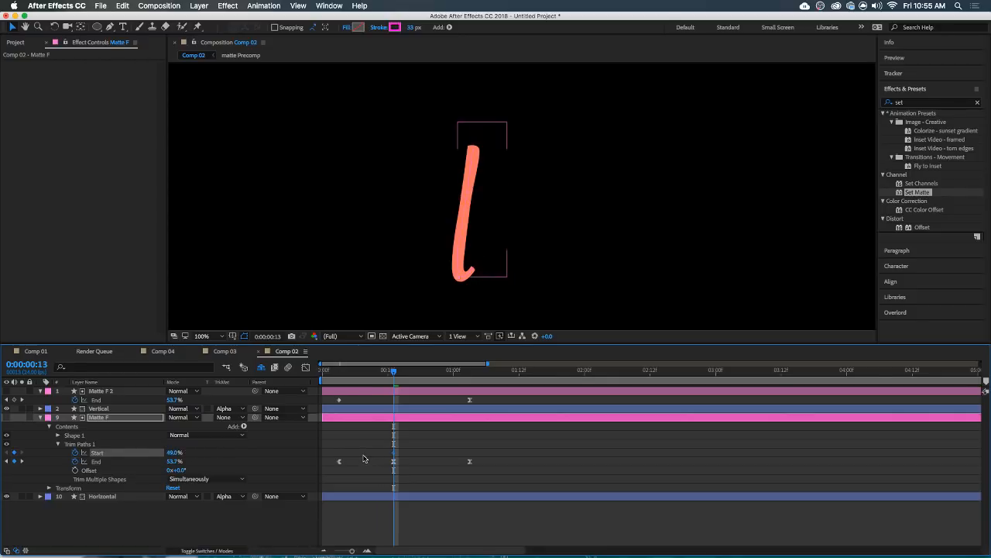
Delete Matte F's first End keyframe at 0:00:00:03 and trim the layer's in point to 0:00:00:13.
{"action": "mouse_move", "coordinate": [393, 372]}
{"action": "left_mouse_down"}
{"action": "mouse_move", "coordinate": [345, 377]}
{"action": "mouse_move", "coordinate": [388, 384]}
{"action": "left_mouse_up"}
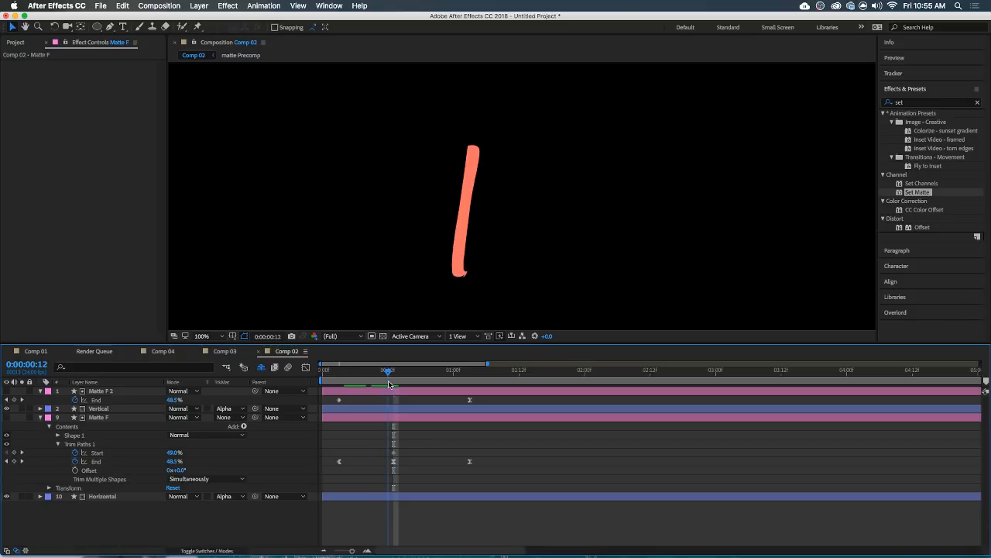
{"action": "left_click_drag", "start_coordinate": [353, 461], "coordinate": [339, 465]}
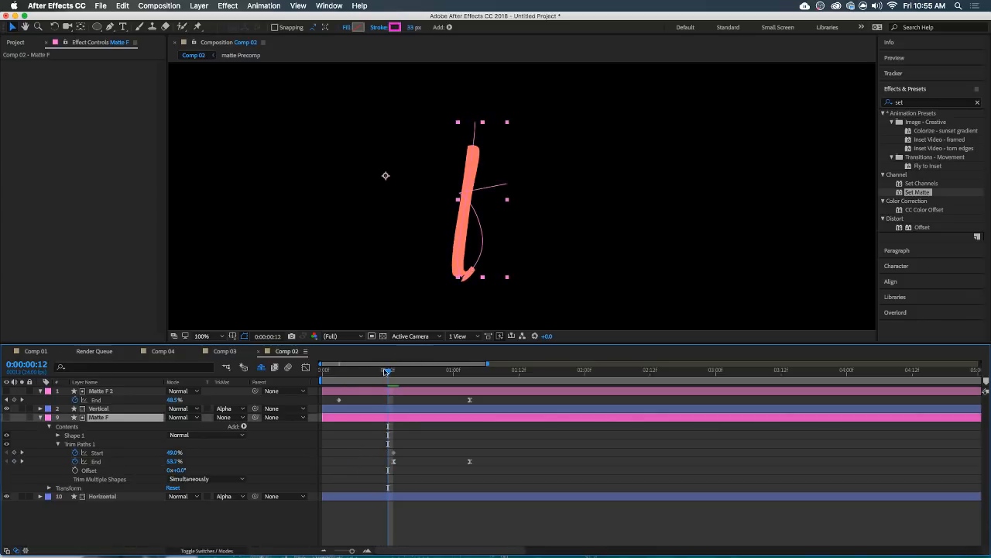
{"action": "mouse_move", "coordinate": [388, 371]}
{"action": "left_mouse_down"}
{"action": "mouse_move", "coordinate": [378, 379]}
{"action": "mouse_move", "coordinate": [391, 378]}
{"action": "left_mouse_up"}
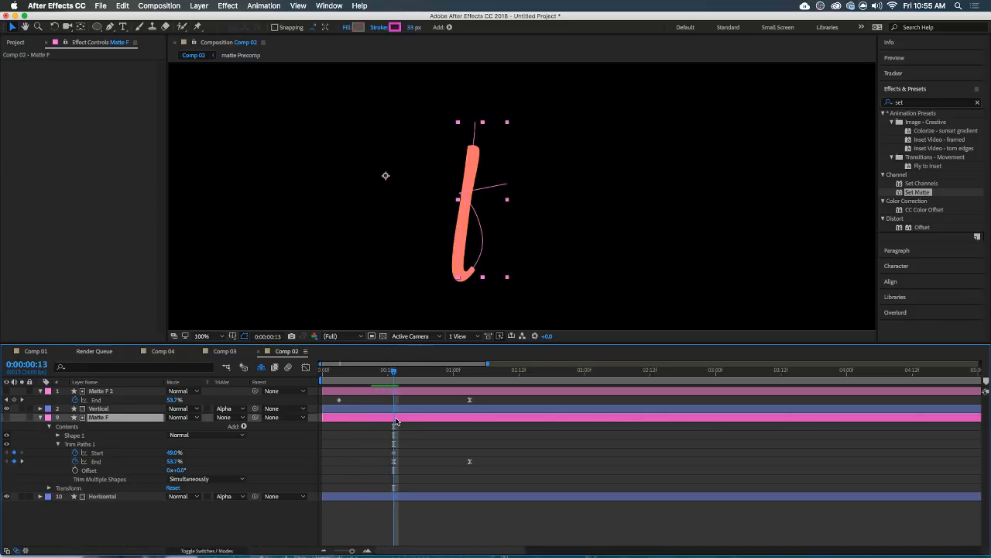
{"action": "key", "text": "alt+bracketleft"}
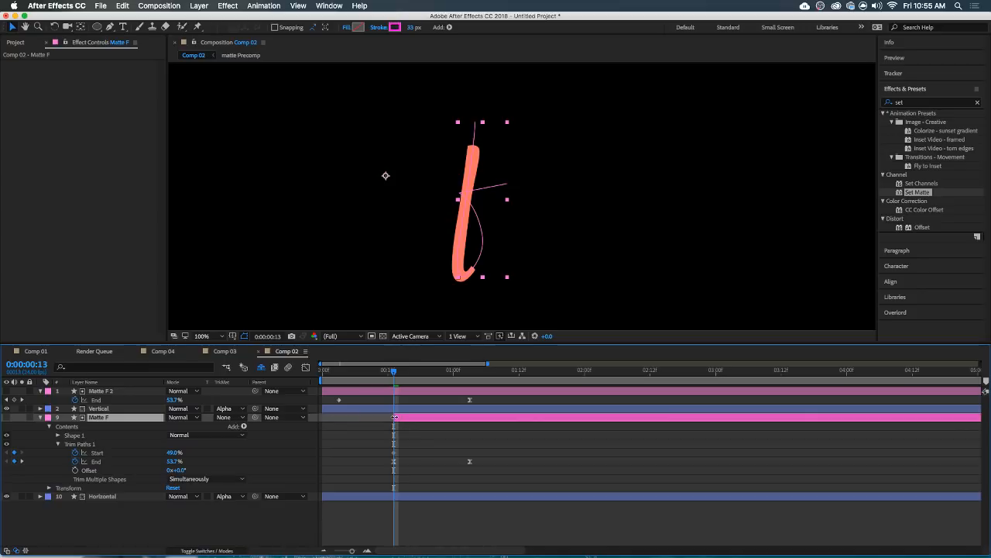
Play back the write-on animation of the f from the start of the composition.
{"action": "left_click", "coordinate": [365, 378]}
{"action": "key", "text": "space"}
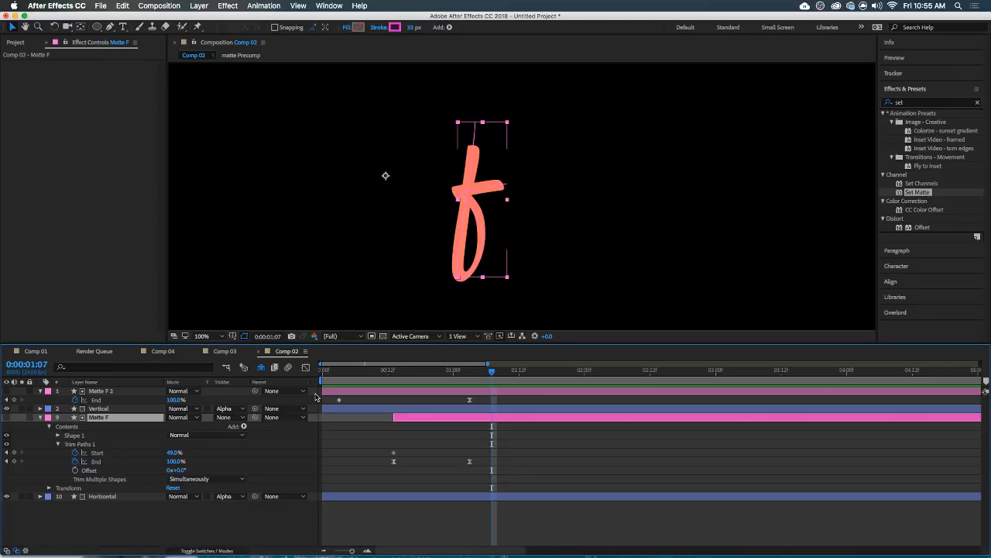
{"action": "key", "text": "space"}
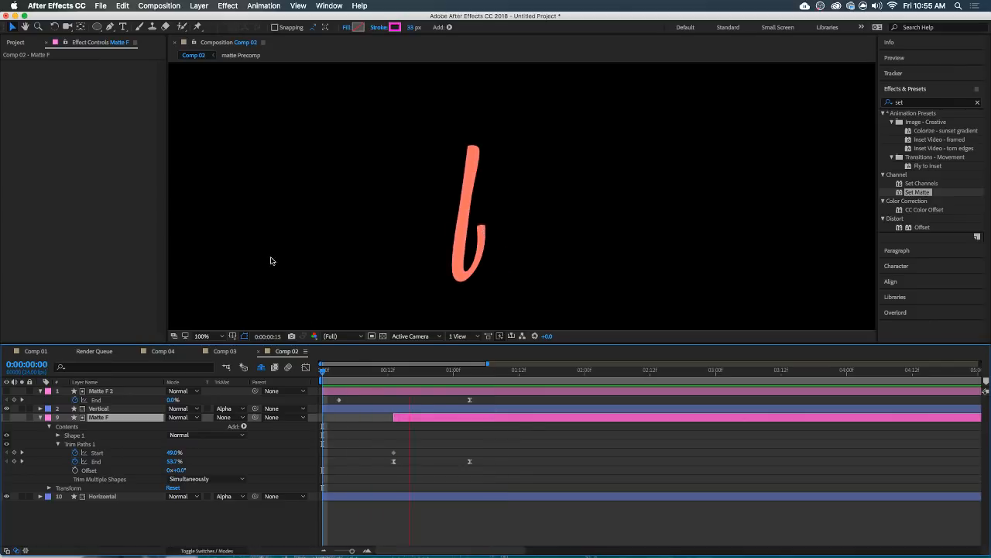
{"action": "key", "text": "space"}
Keyframe Matte F's Trim Paths End at 79.1% at 0:00:00:19 and 85.2% at 0:00:00:20.
{"action": "left_click_drag", "start_coordinate": [394, 373], "coordinate": [423, 378]}
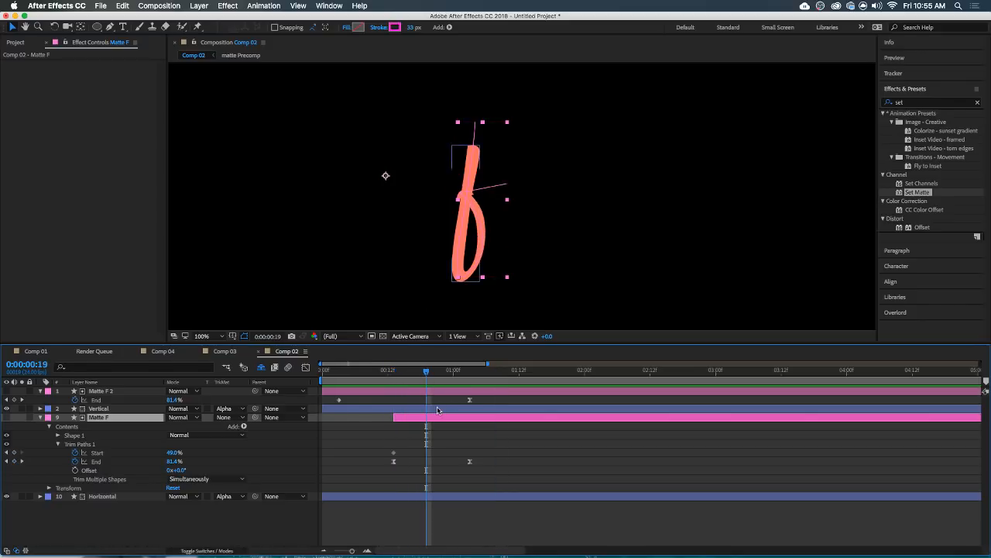
{"action": "left_click_drag", "start_coordinate": [173, 462], "coordinate": [168, 462]}
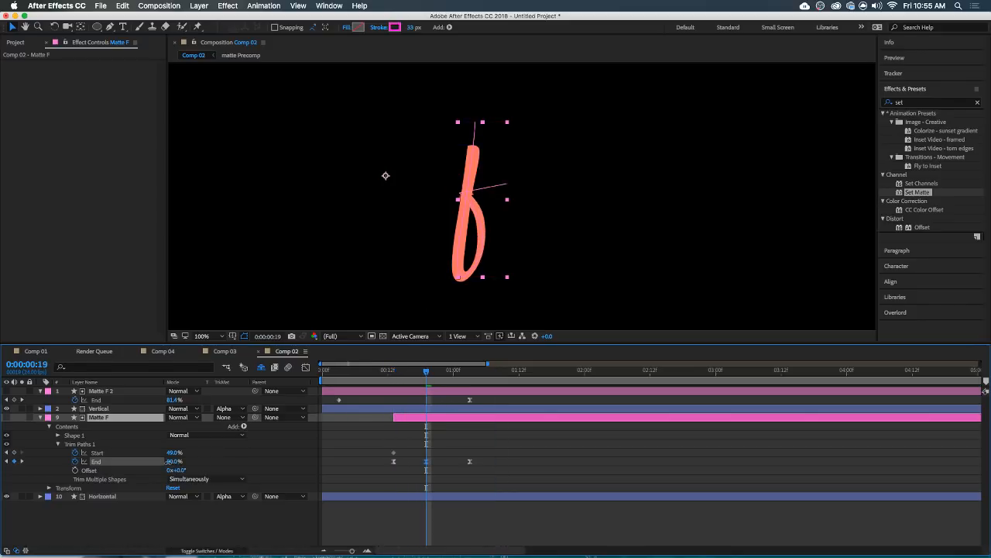
{"action": "key", "text": "space"}
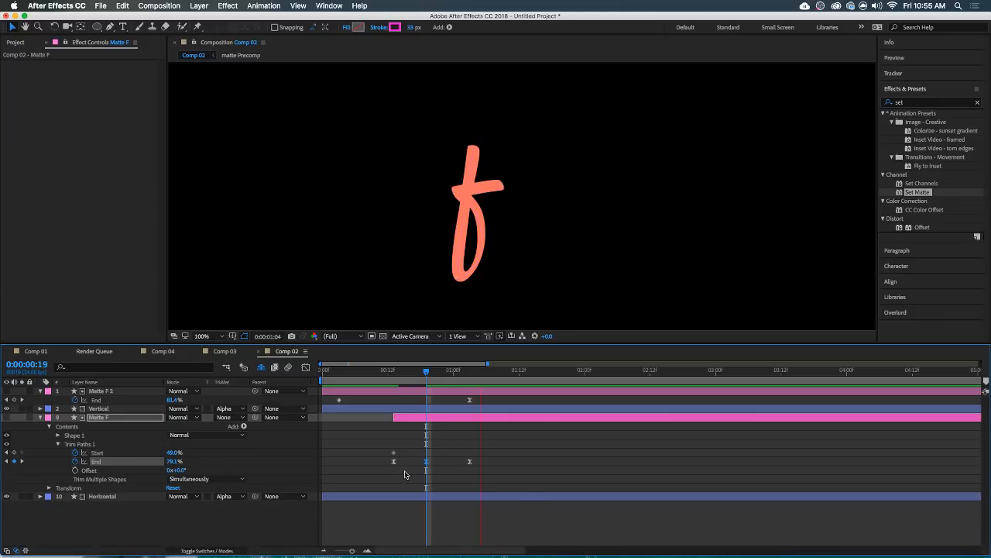
{"action": "left_click_drag", "start_coordinate": [426, 371], "coordinate": [431, 374]}
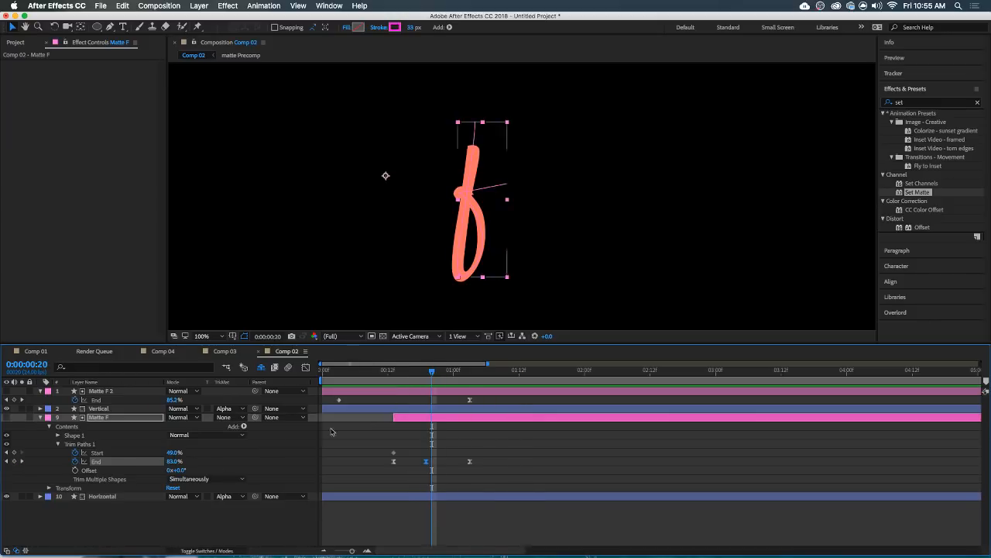
{"action": "left_click_drag", "start_coordinate": [175, 464], "coordinate": [178, 461]}
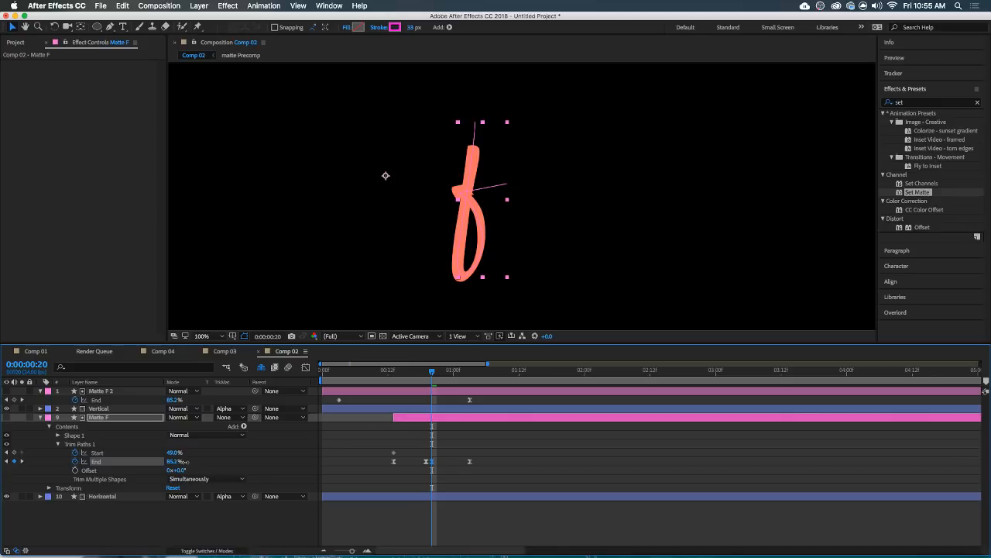
Replay the f's write-on reveal from the first frame to check the horizontal stroke's timing.
{"action": "left_click_drag", "start_coordinate": [431, 371], "coordinate": [313, 378]}
{"action": "key", "text": "space"}
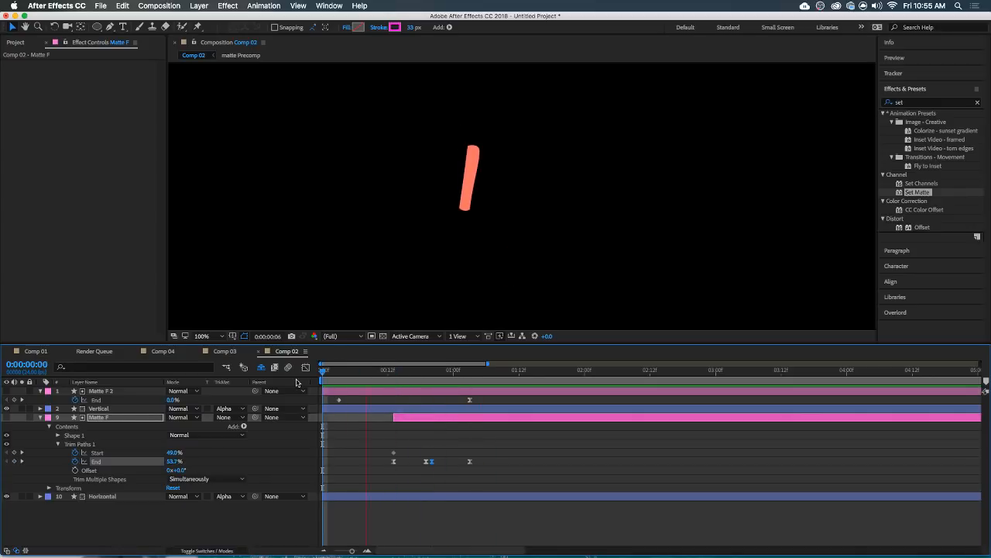
{"action": "key", "text": "space"}
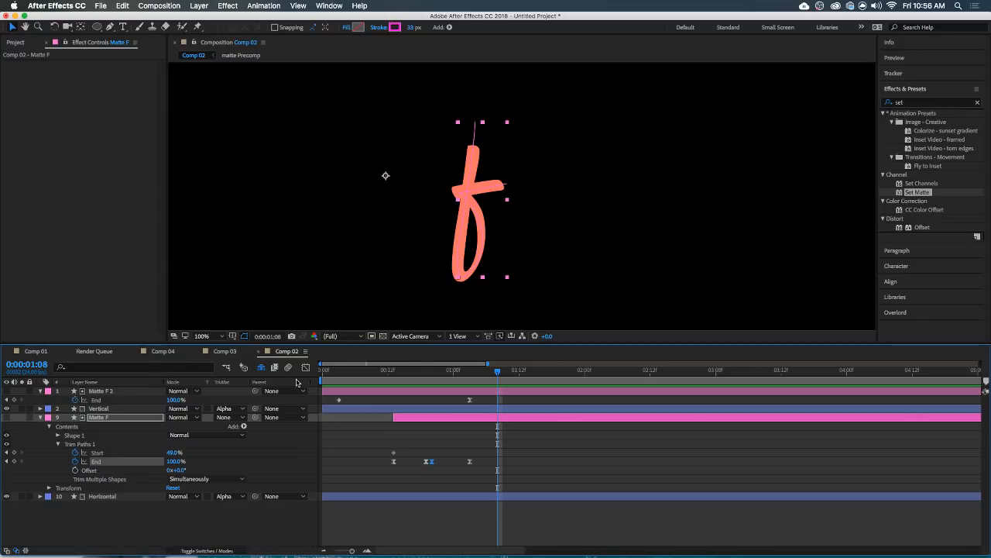
{"action": "key", "text": "Home"}
{"action": "key", "text": "space"}
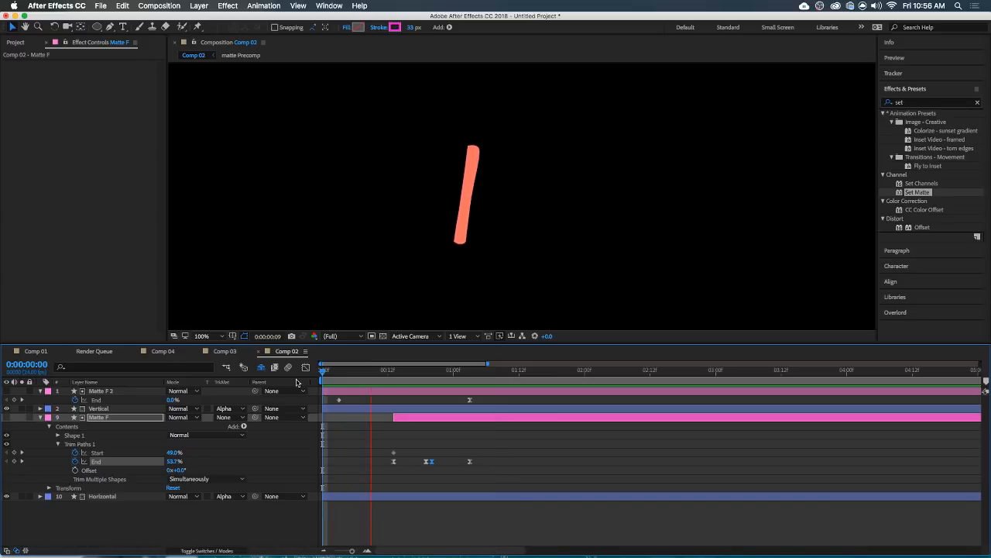
{"action": "key", "text": "space"}
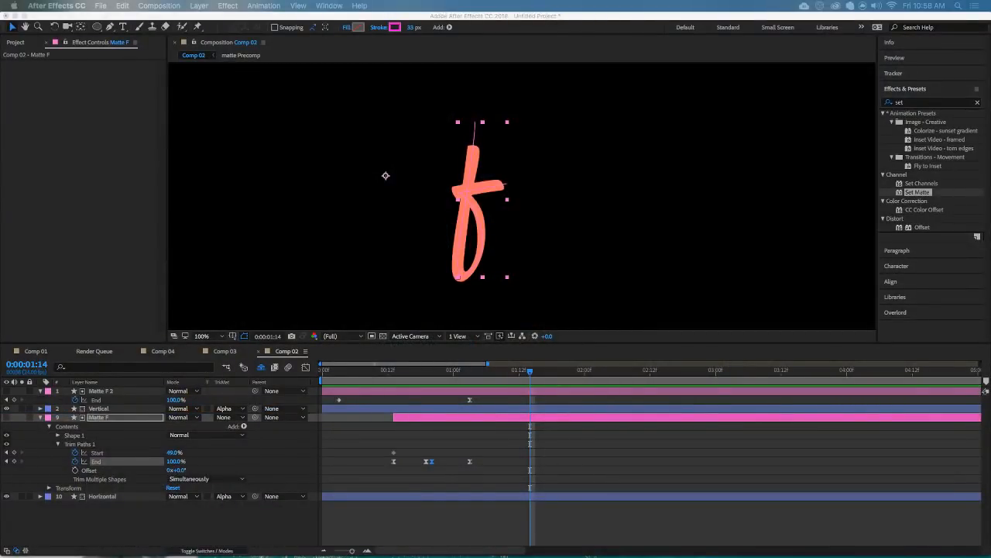
Look over Comp 01 with its Text layer collapsed and return to Comp 02.
{"action": "left_click", "coordinate": [26, 47]}
{"action": "left_click", "coordinate": [70, 223]}
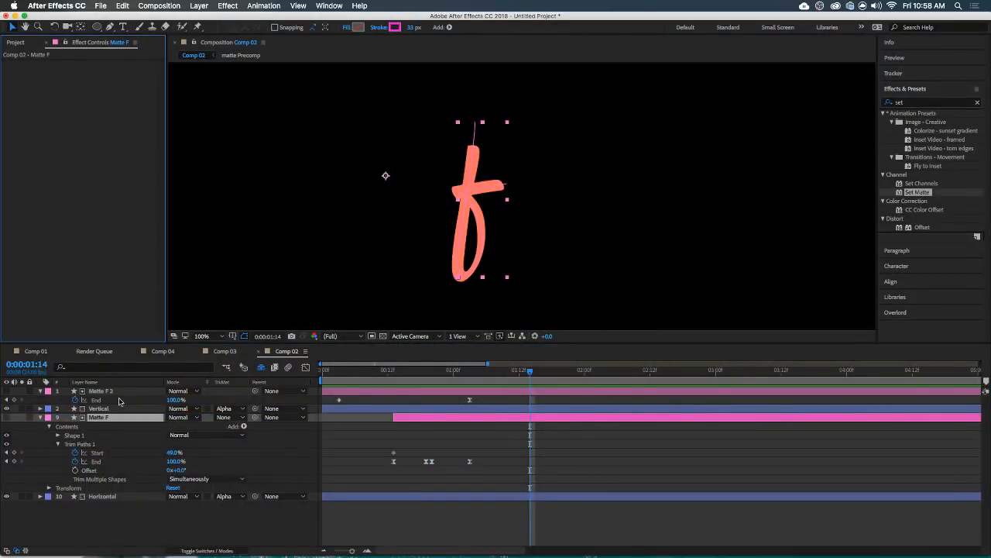
{"action": "left_click", "coordinate": [36, 351]}
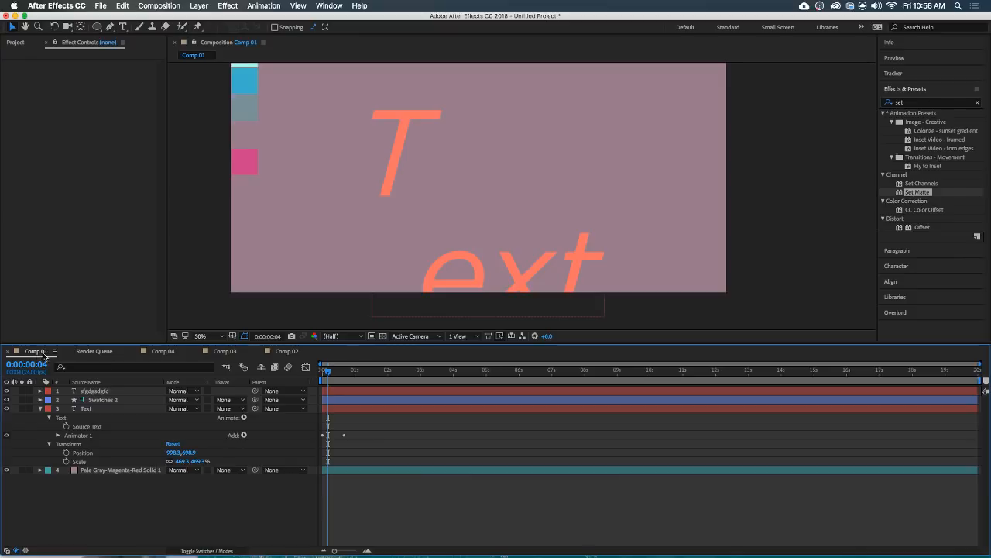
{"action": "left_click", "coordinate": [38, 409]}
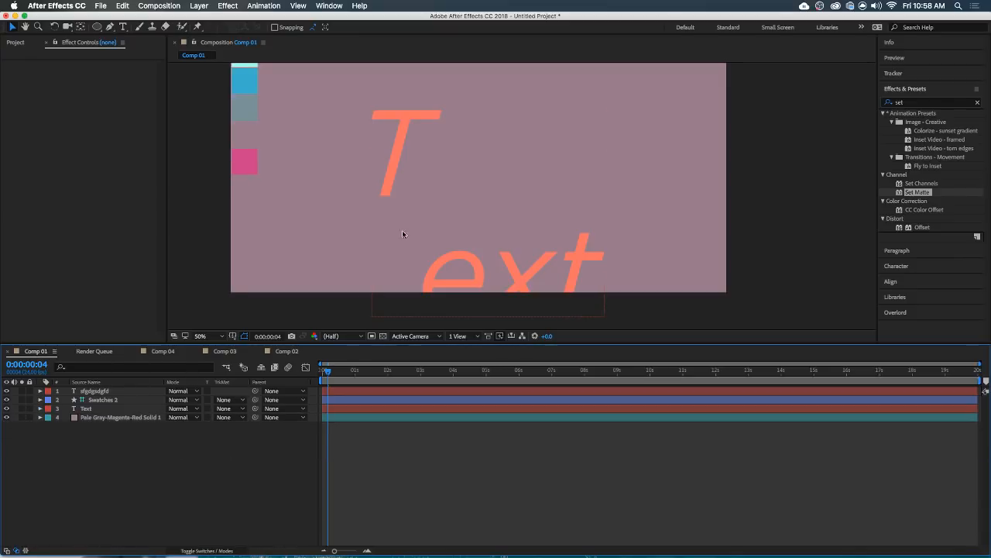
{"action": "left_click", "coordinate": [23, 43]}
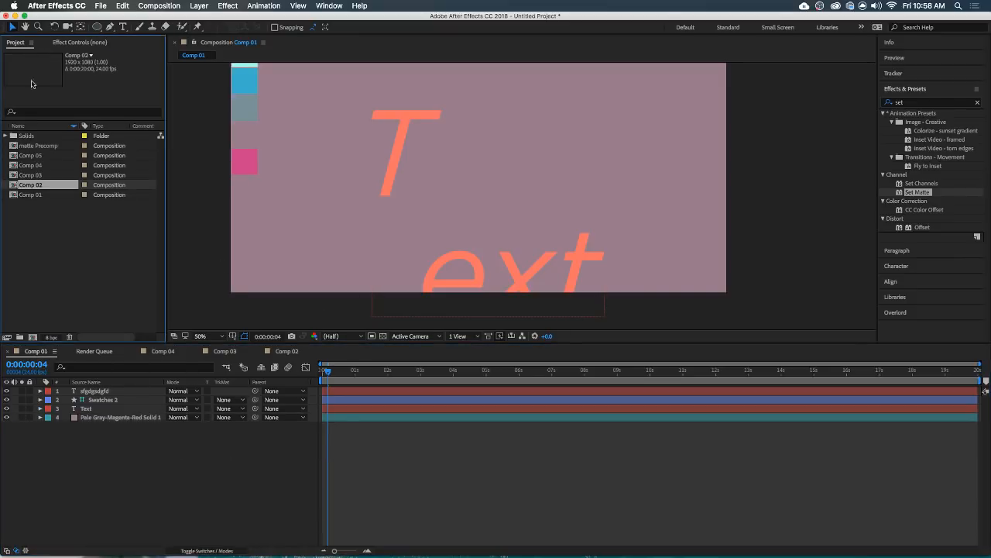
{"action": "left_click", "coordinate": [34, 196]}
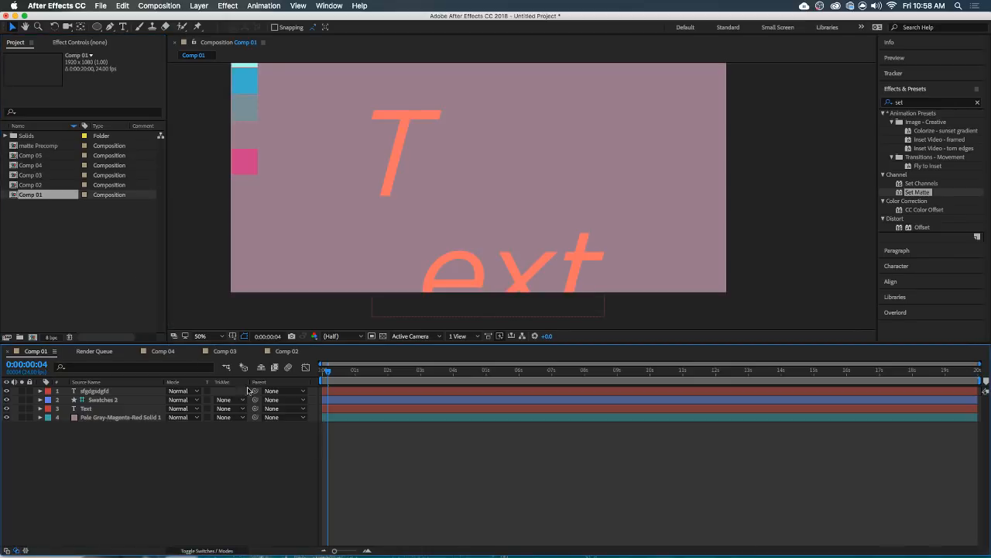
{"action": "double_click", "coordinate": [47, 185]}
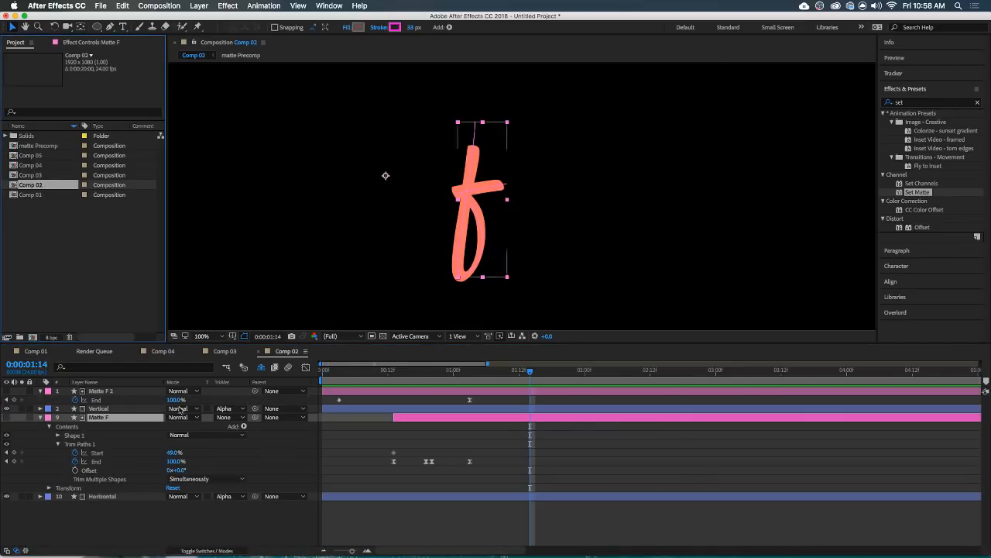
Collapse the layers in Comp 02 and hide the Vertical and Horizontal layers.
{"action": "key", "text": "super+a"}
{"action": "left_click", "coordinate": [40, 417]}
{"action": "left_click", "coordinate": [41, 408]}
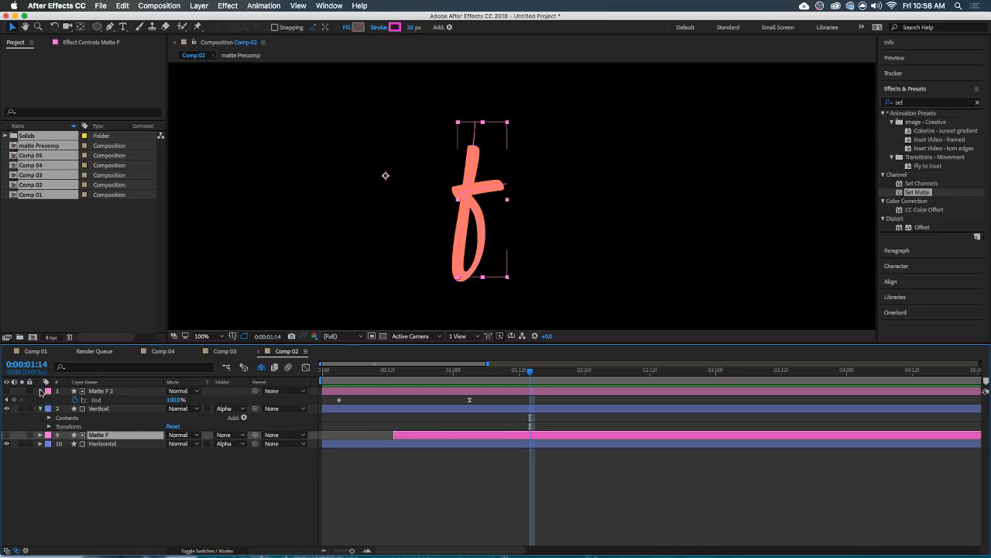
{"action": "left_click", "coordinate": [41, 391]}
{"action": "left_click", "coordinate": [40, 400]}
{"action": "left_click_drag", "start_coordinate": [7, 400], "coordinate": [7, 417]}
{"action": "left_click", "coordinate": [210, 447]}
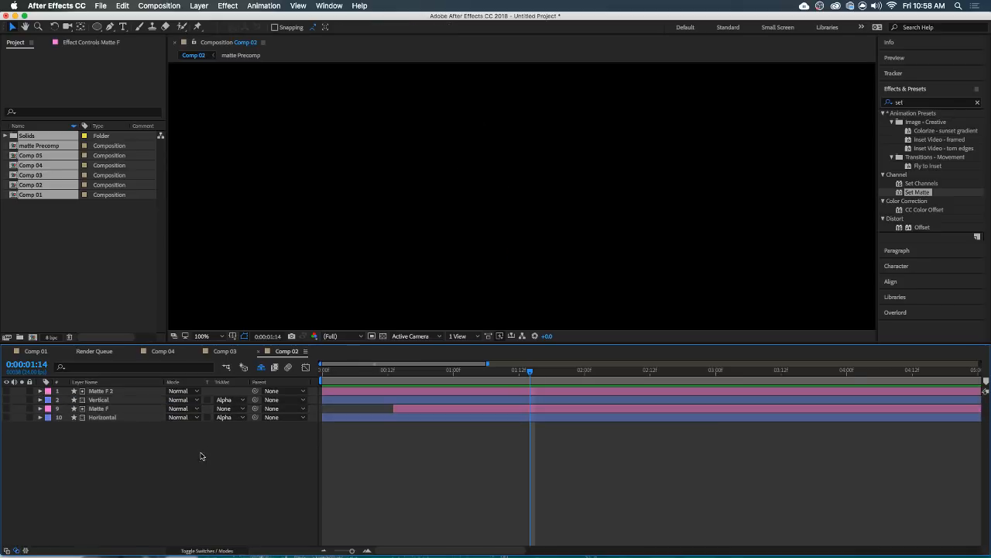
Create a text layer reading "text" near the upper part of the Comp 02 frame.
{"action": "right_click", "coordinate": [200, 457]}
{"action": "key", "text": "Escape"}
{"action": "left_click", "coordinate": [123, 27]}
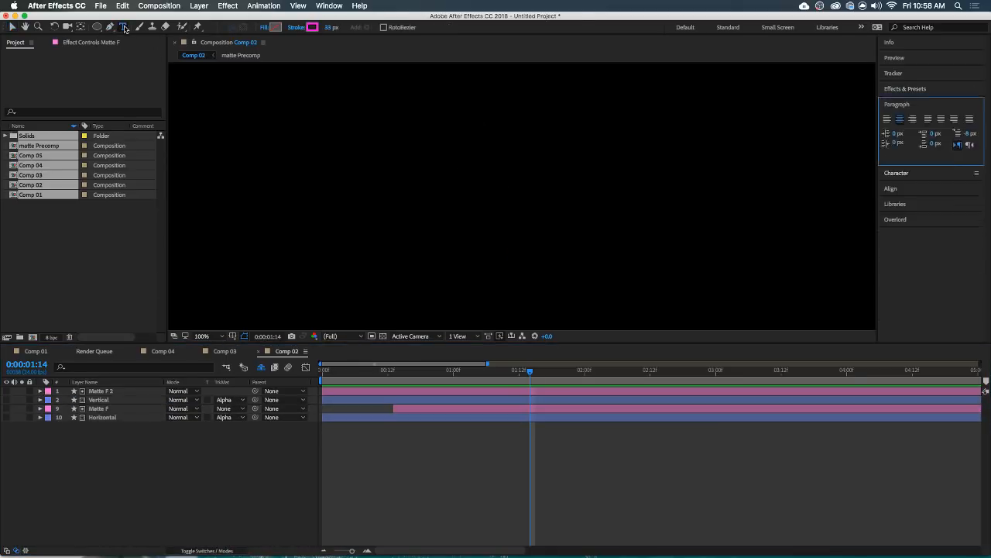
{"action": "left_click", "coordinate": [333, 118]}
{"action": "type", "text": "text"}
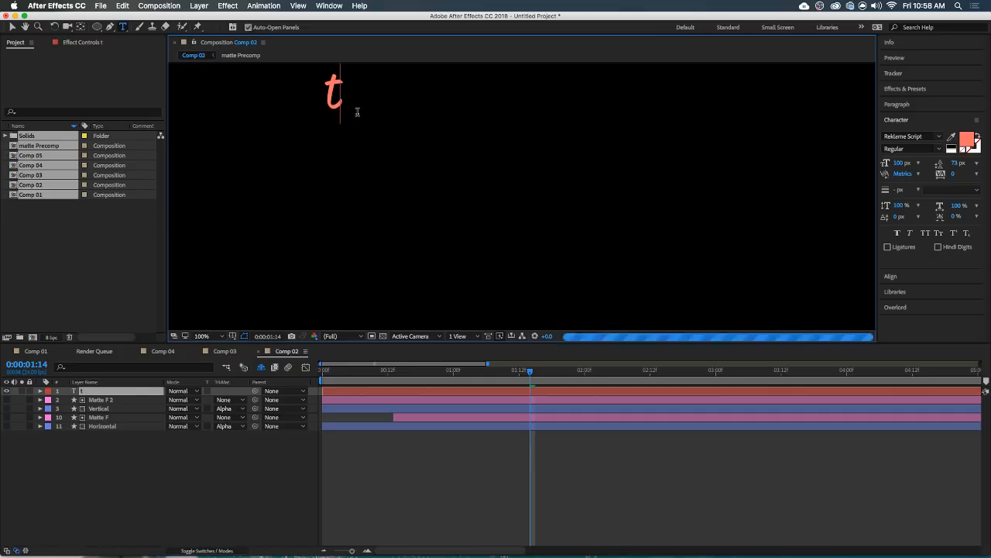
Enlarge the text and move it to about 1155, 645, and create shapes from the text layer.
{"action": "left_click", "coordinate": [563, 392]}
{"action": "key", "text": "v"}
{"action": "key", "text": "p"}
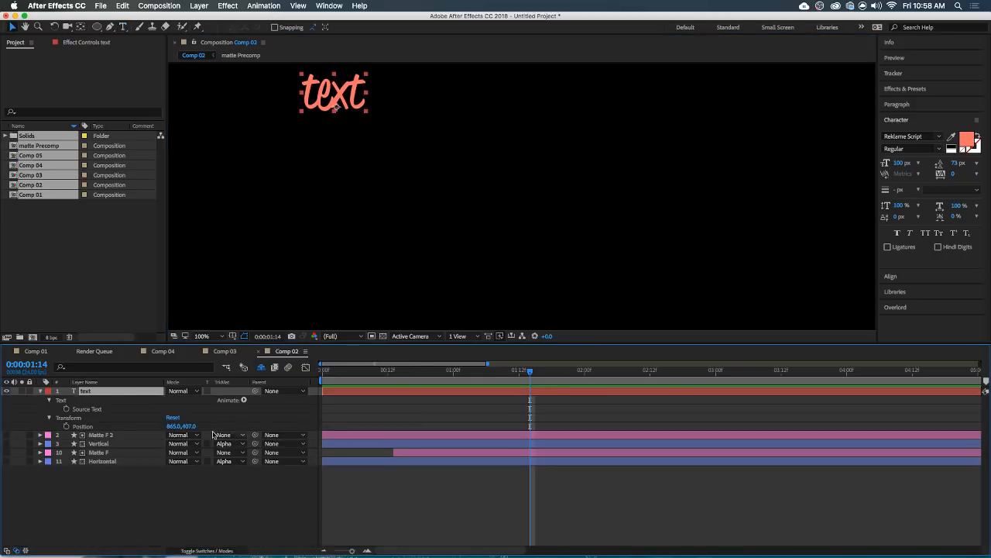
{"action": "left_click_drag", "start_coordinate": [329, 87], "coordinate": [568, 136]}
{"action": "right_click", "coordinate": [485, 392]}
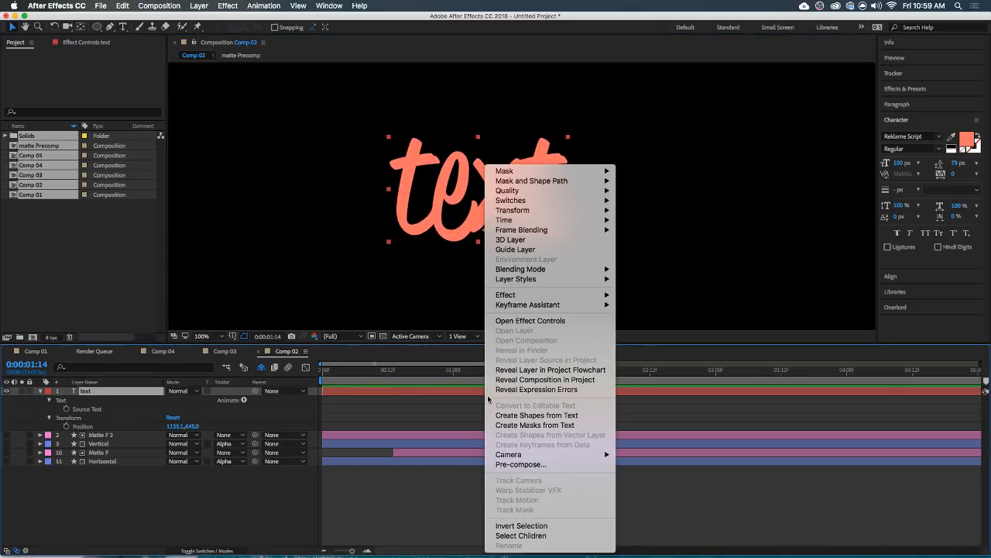
{"action": "left_click", "coordinate": [546, 412]}
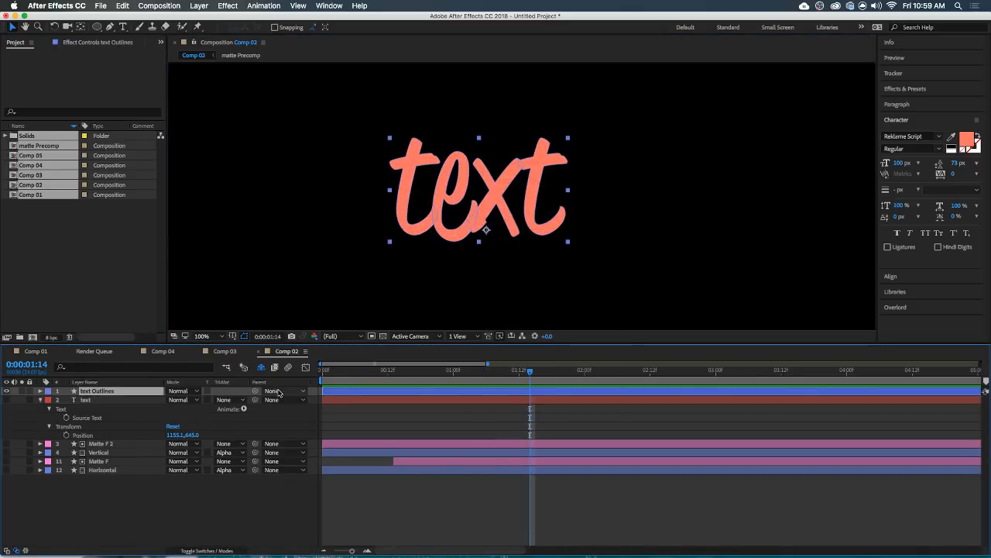
Add Trim Paths to the contents of the text Outlines layer and lower its End value.
{"action": "left_click", "coordinate": [40, 391]}
{"action": "left_click", "coordinate": [114, 405]}
{"action": "left_click", "coordinate": [70, 400]}
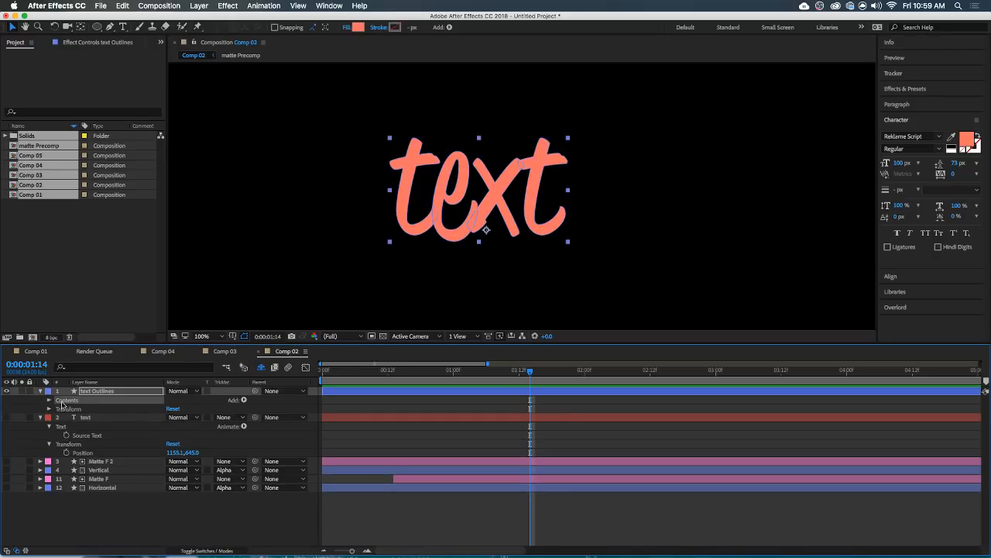
{"action": "left_click", "coordinate": [48, 400]}
{"action": "left_click", "coordinate": [243, 400]}
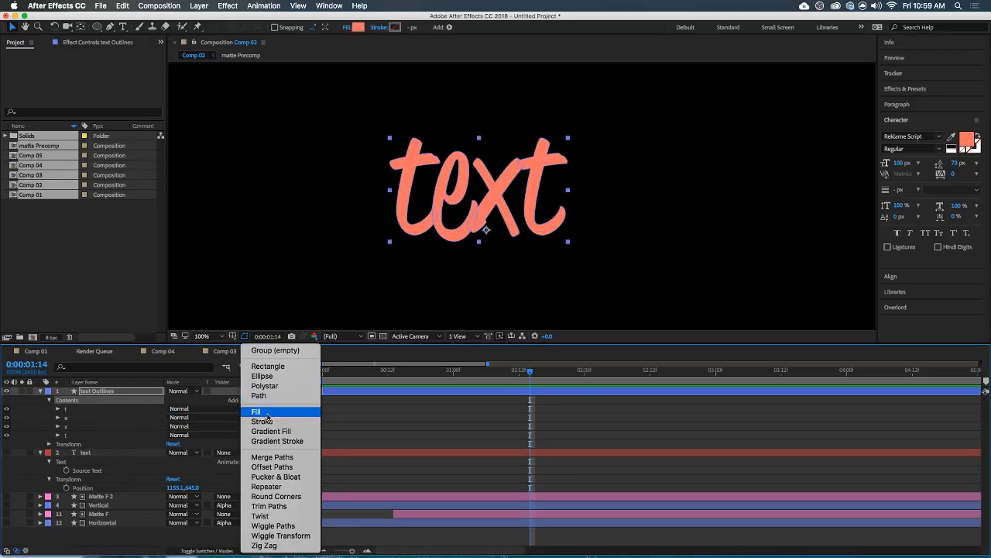
{"action": "left_click", "coordinate": [265, 506]}
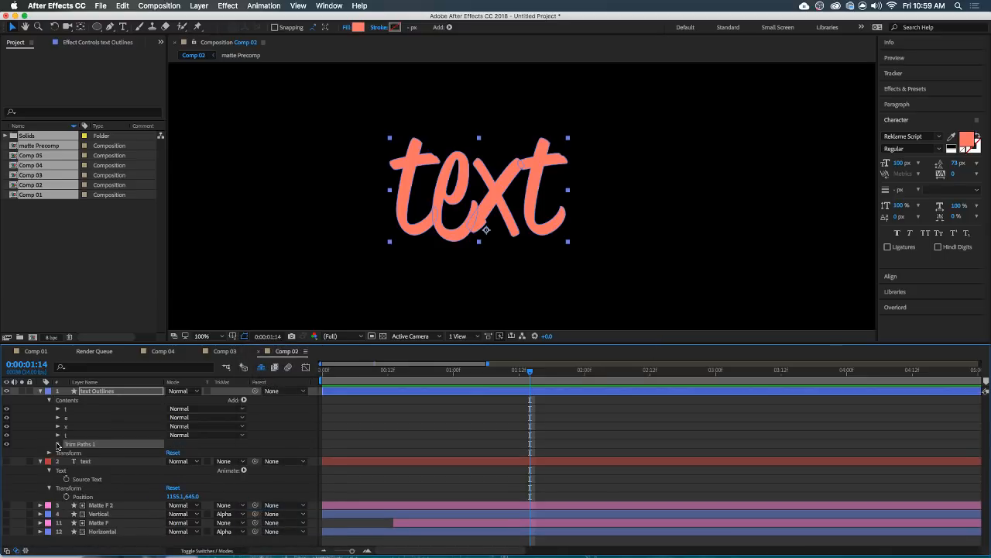
{"action": "left_click", "coordinate": [57, 443]}
{"action": "mouse_move", "coordinate": [175, 461]}
{"action": "left_mouse_down"}
{"action": "mouse_move", "coordinate": [116, 463]}
{"action": "mouse_move", "coordinate": [147, 467]}
{"action": "left_mouse_up"}
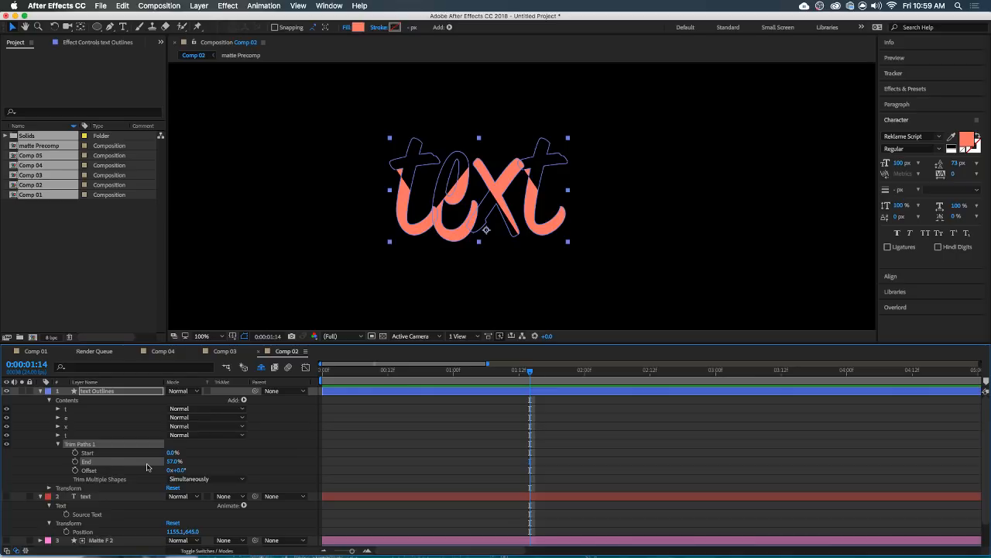